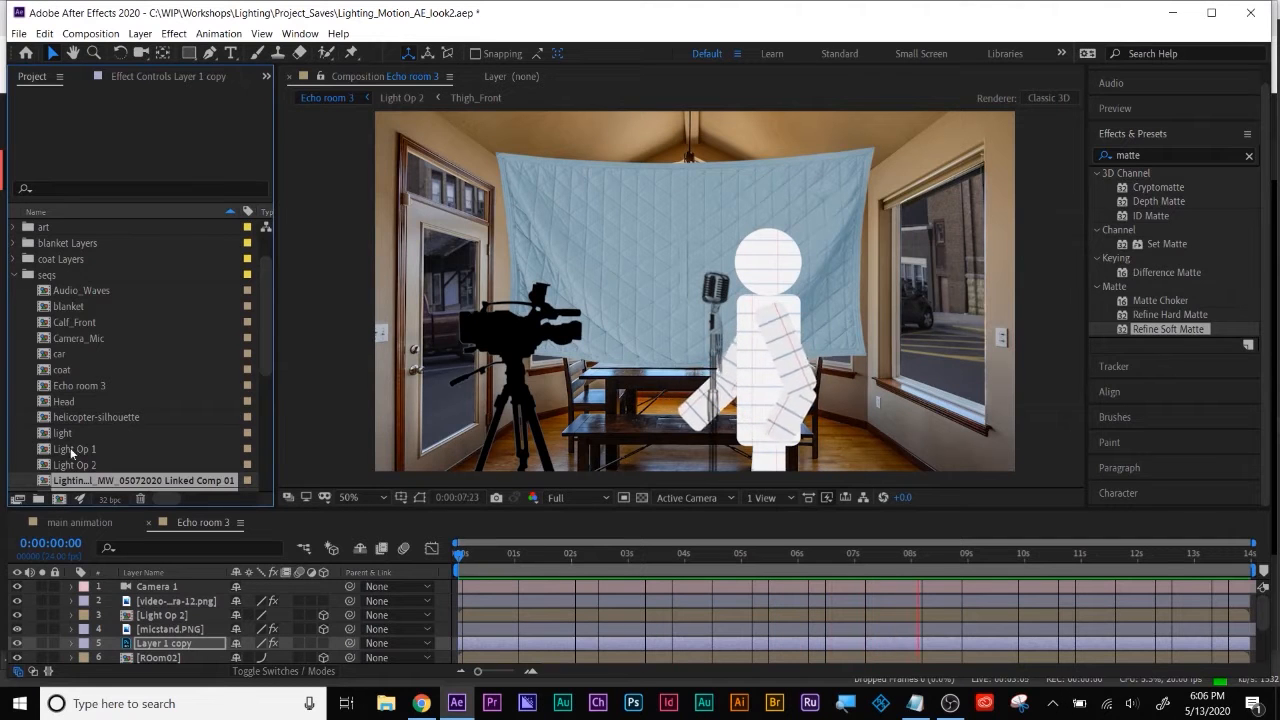
Create a 1920 x 1080, 24 fps composition named "main animation 2" and add the Echo room 3 composition to it
{"action": "left_click", "coordinate": [58, 499]}
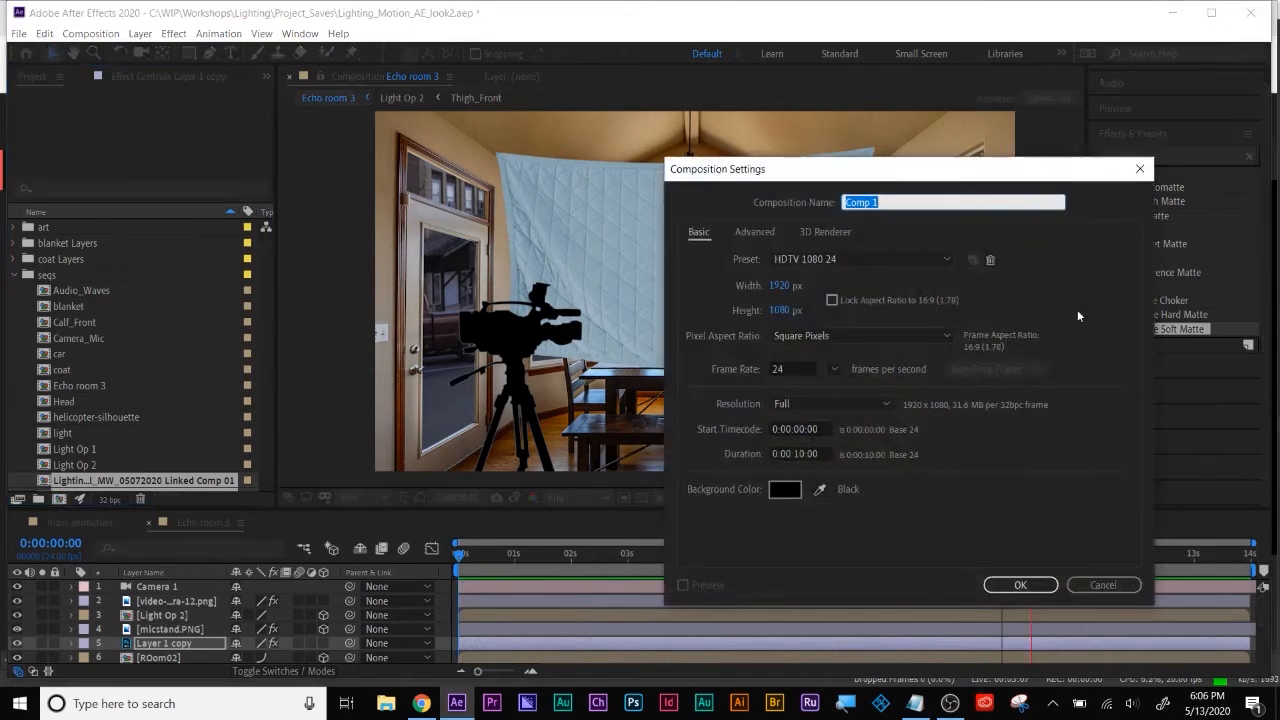
{"action": "type", "text": "main animation 2"}
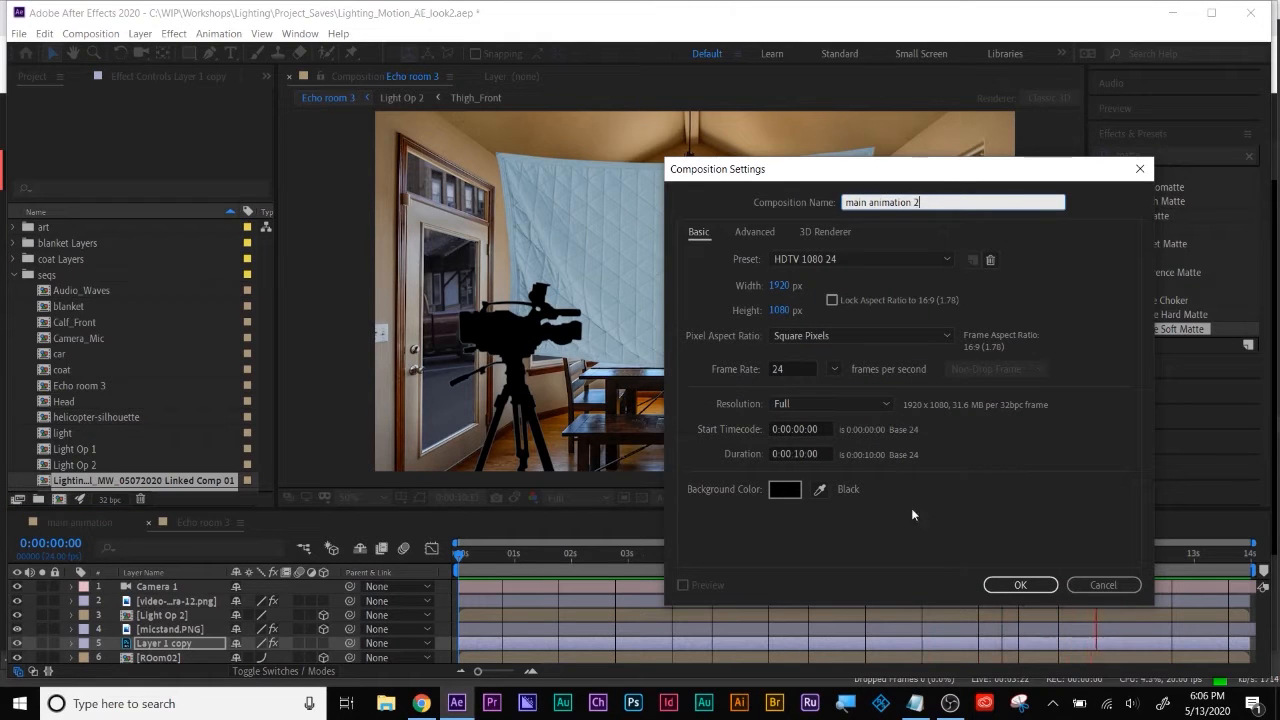
{"action": "left_click", "coordinate": [1001, 587]}
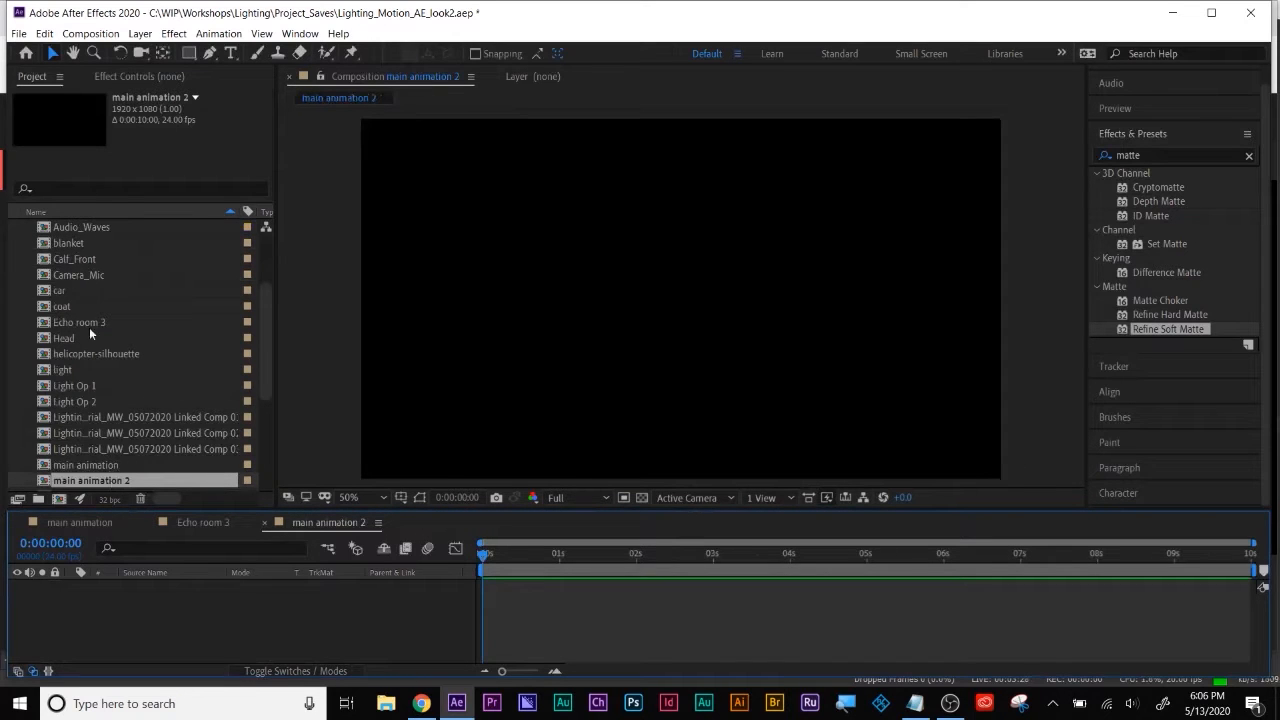
{"action": "left_click_drag", "start_coordinate": [74, 320], "coordinate": [127, 627]}
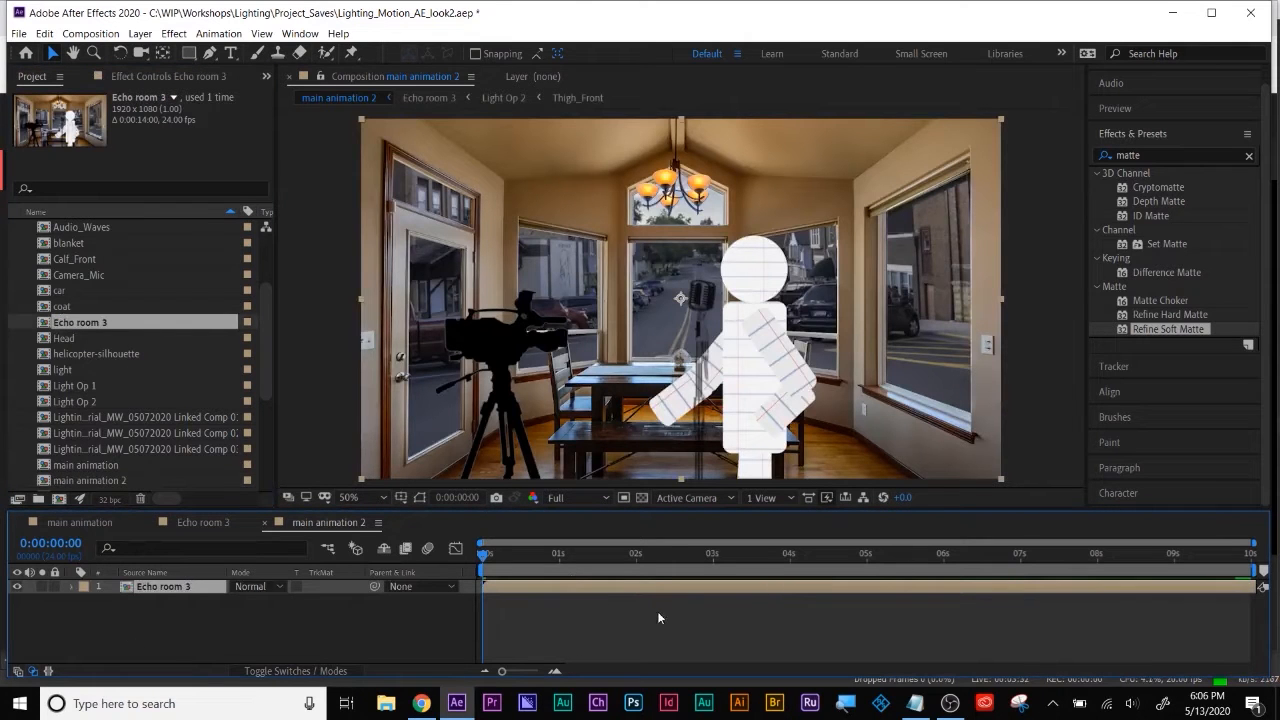
Set the main animation 2 composition's duration to 1 minute 30 seconds and show its full length in the timeline
{"action": "left_click", "coordinate": [110, 34]}
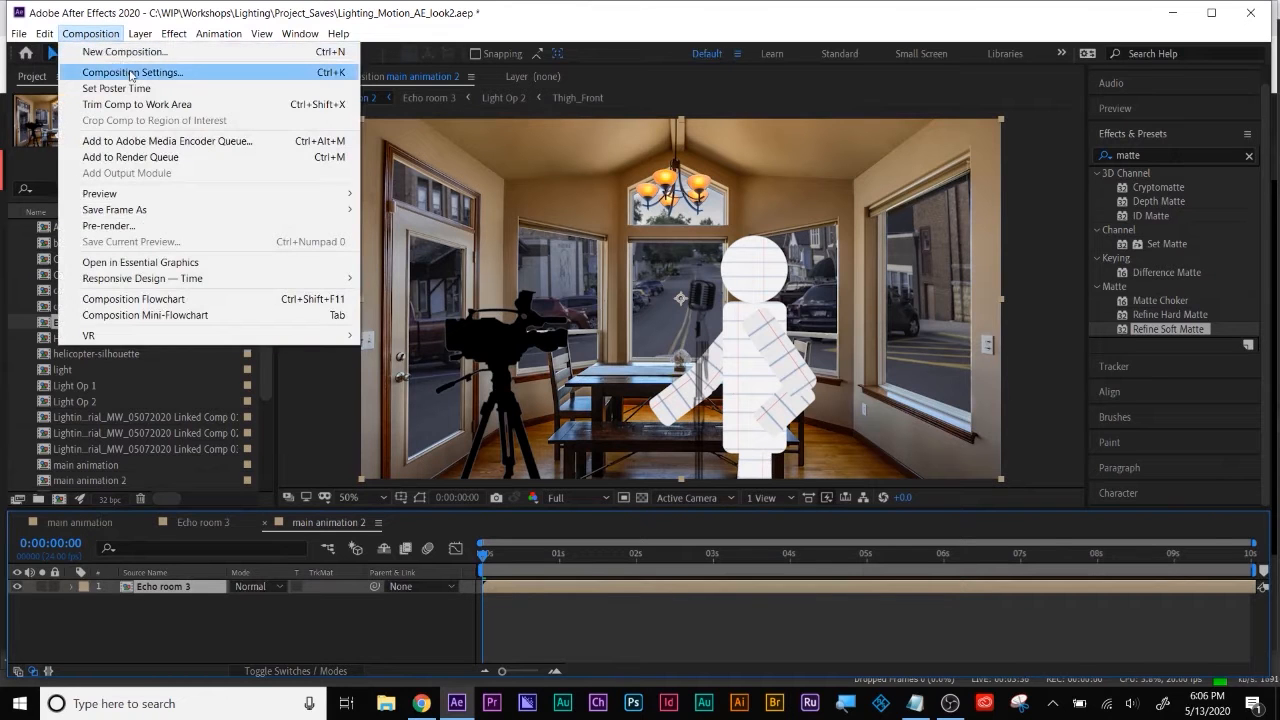
{"action": "left_click", "coordinate": [130, 72]}
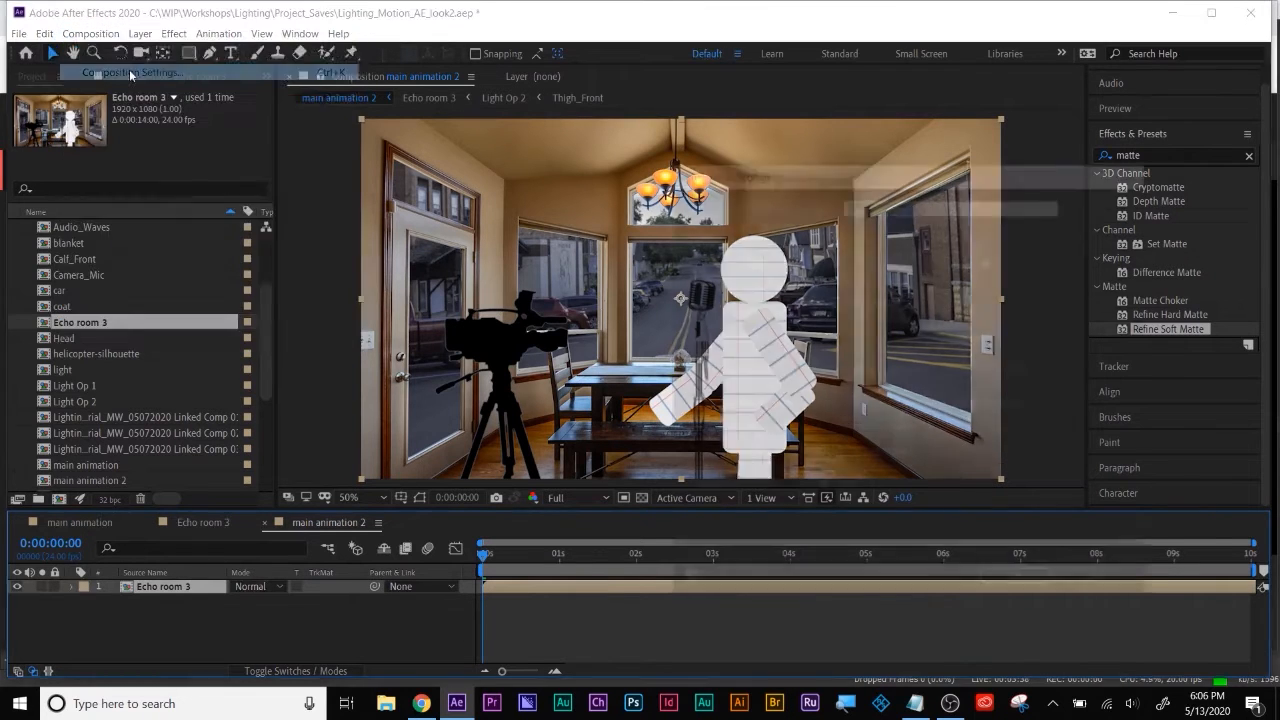
{"action": "left_click", "coordinate": [800, 454]}
{"action": "type", "text": "1.30"}
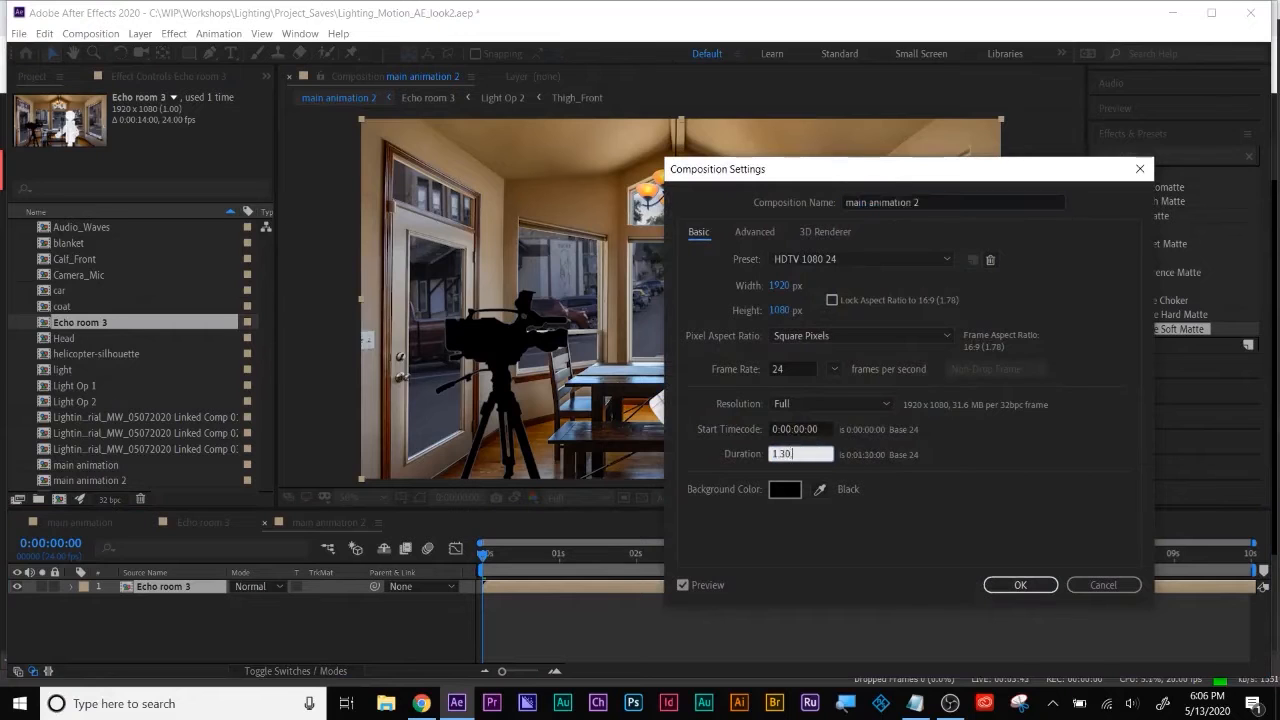
{"action": "key", "text": "Return"}
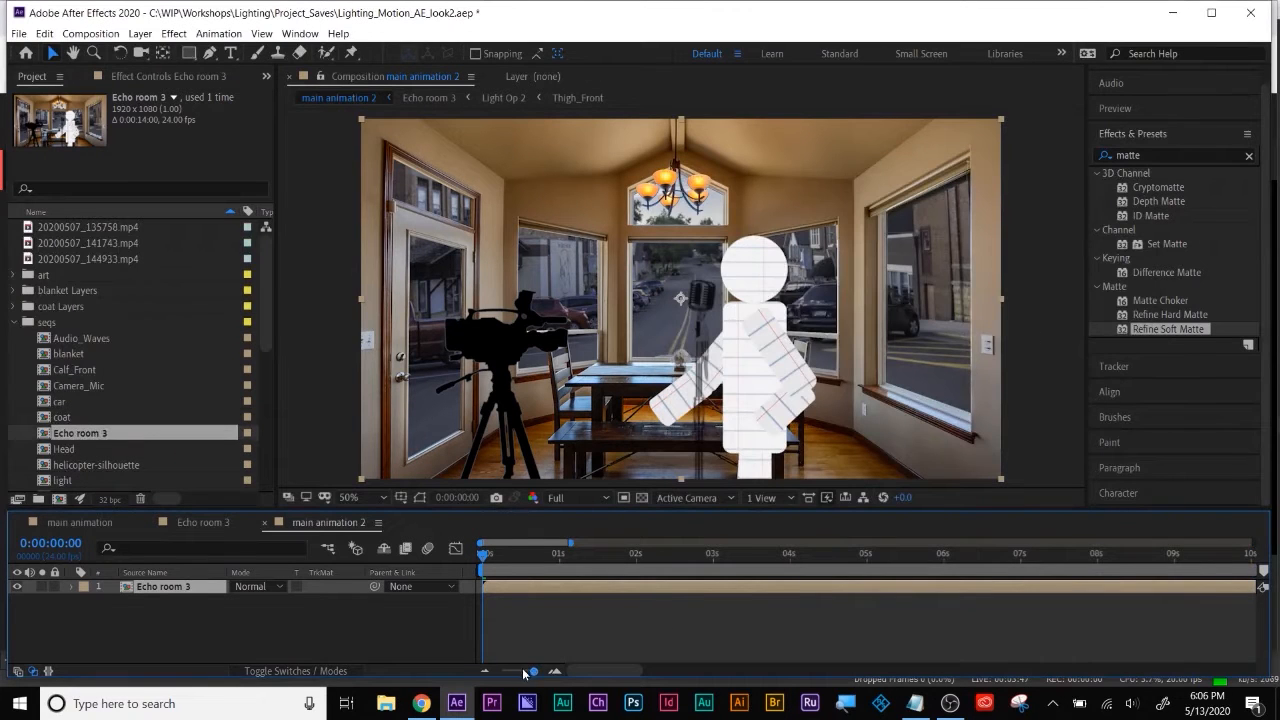
{"action": "left_click_drag", "start_coordinate": [530, 678], "coordinate": [474, 678]}
{"action": "left_click", "coordinate": [548, 556]}
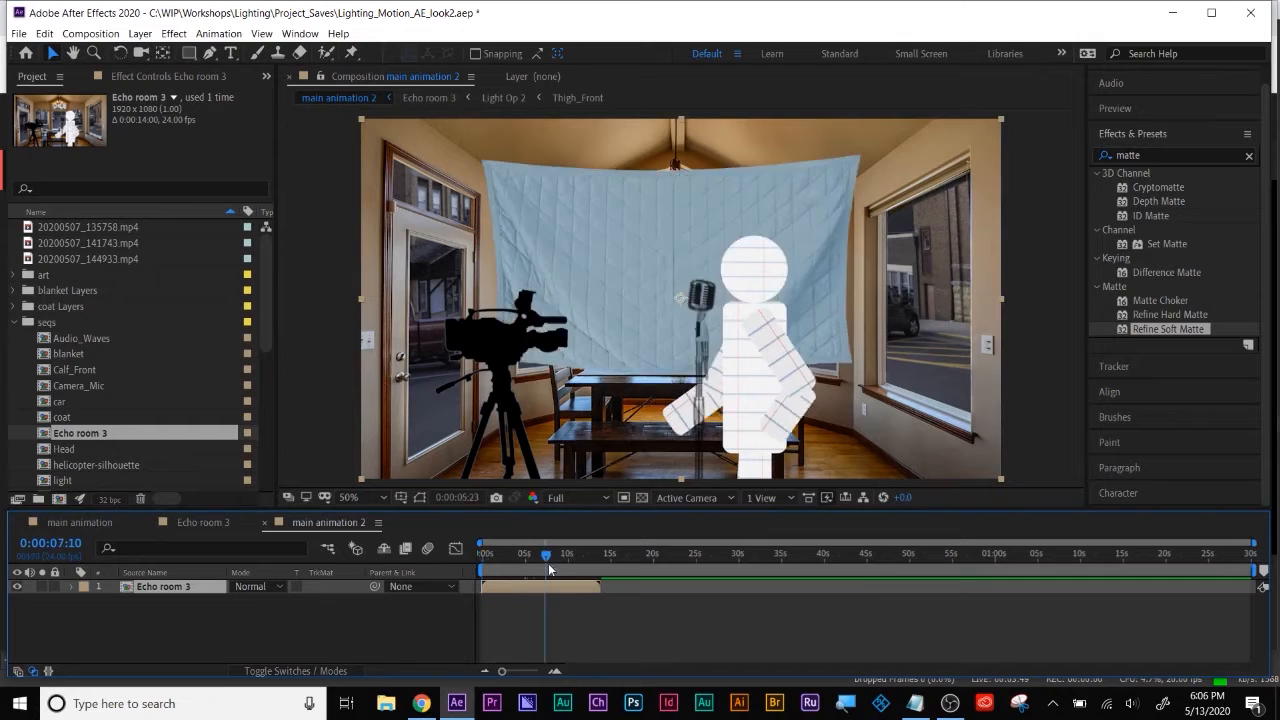
Add the Light Op 1 composition to main animation 2, starting where Echo room 3 ends
{"action": "left_click", "coordinate": [60, 417]}
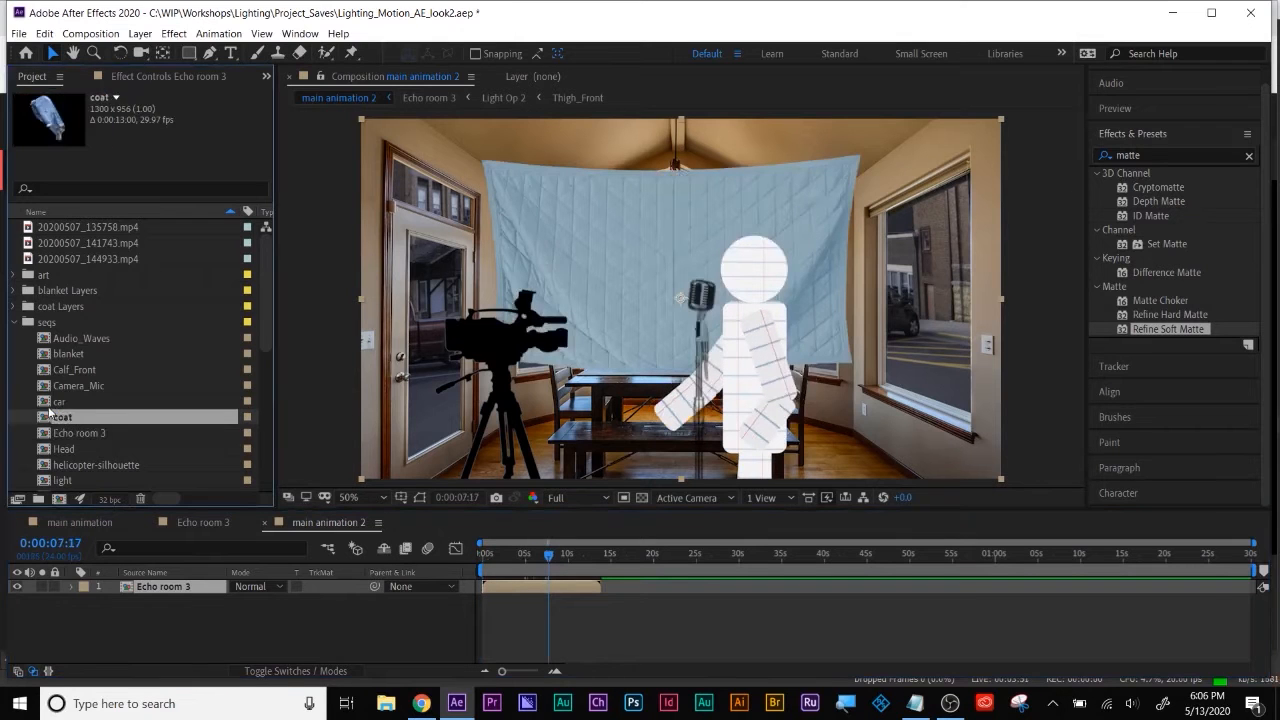
{"action": "key", "text": "Up"}
{"action": "left_click", "coordinate": [76, 467]}
{"action": "scroll", "coordinate": [78, 465], "scroll_direction": "down", "scroll_amount": 3}
{"action": "left_click_drag", "start_coordinate": [82, 357], "coordinate": [608, 561]}
Add the room 2 composition to main animation 2, start it at the end of Light Op 1, and check its frames
{"action": "scroll", "coordinate": [65, 390], "scroll_direction": "down", "scroll_amount": 3}
{"action": "left_click", "coordinate": [65, 389]}
{"action": "left_click_drag", "start_coordinate": [79, 415], "coordinate": [141, 582]}
{"action": "left_click_drag", "start_coordinate": [553, 586], "coordinate": [753, 589]}
{"action": "left_click_drag", "start_coordinate": [688, 553], "coordinate": [715, 553]}
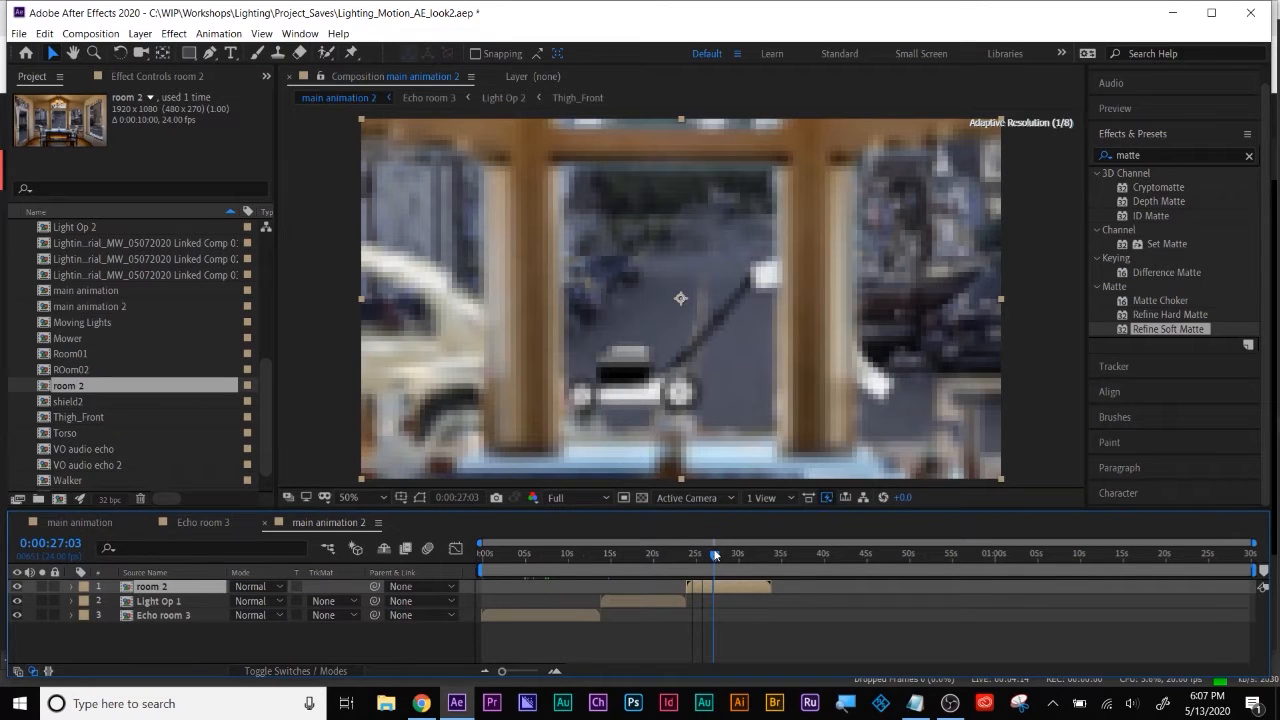
Add the VO audio echo composition to main animation 2 and move it to start at the end of room 2
{"action": "scroll", "coordinate": [91, 430], "scroll_direction": "down", "scroll_amount": 1}
{"action": "left_click", "coordinate": [91, 417]}
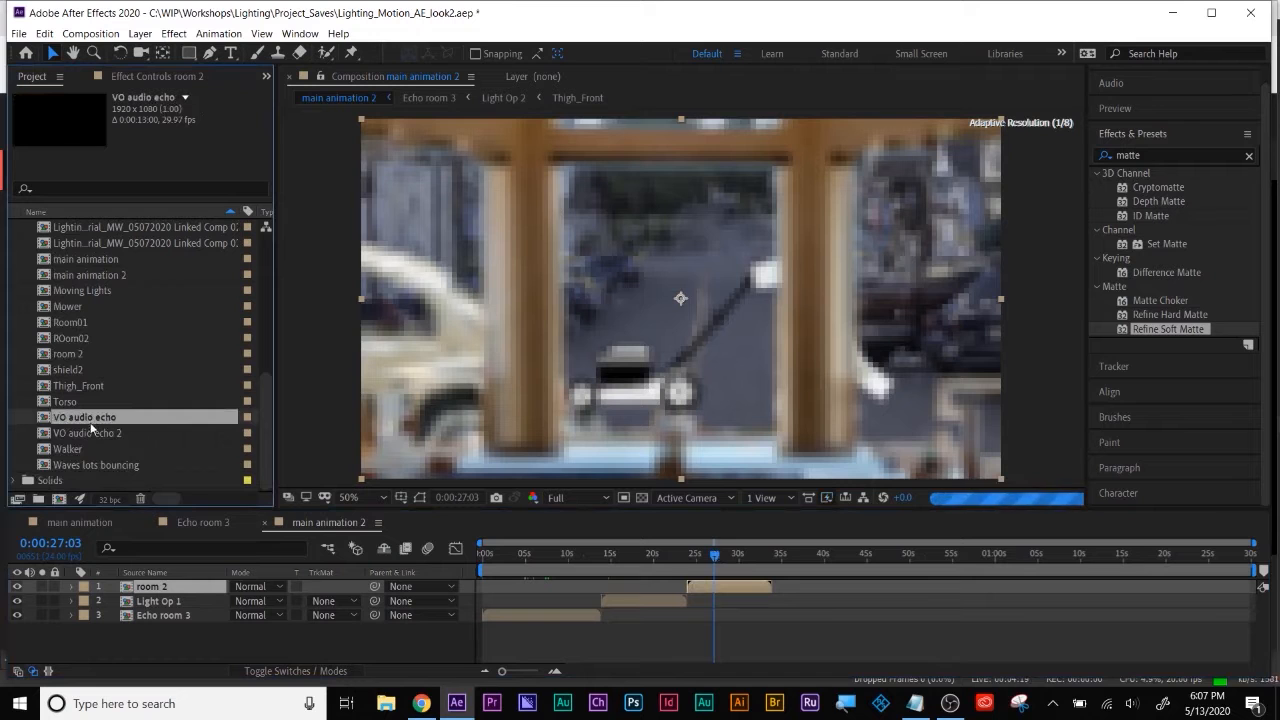
{"action": "left_click_drag", "start_coordinate": [89, 414], "coordinate": [110, 590]}
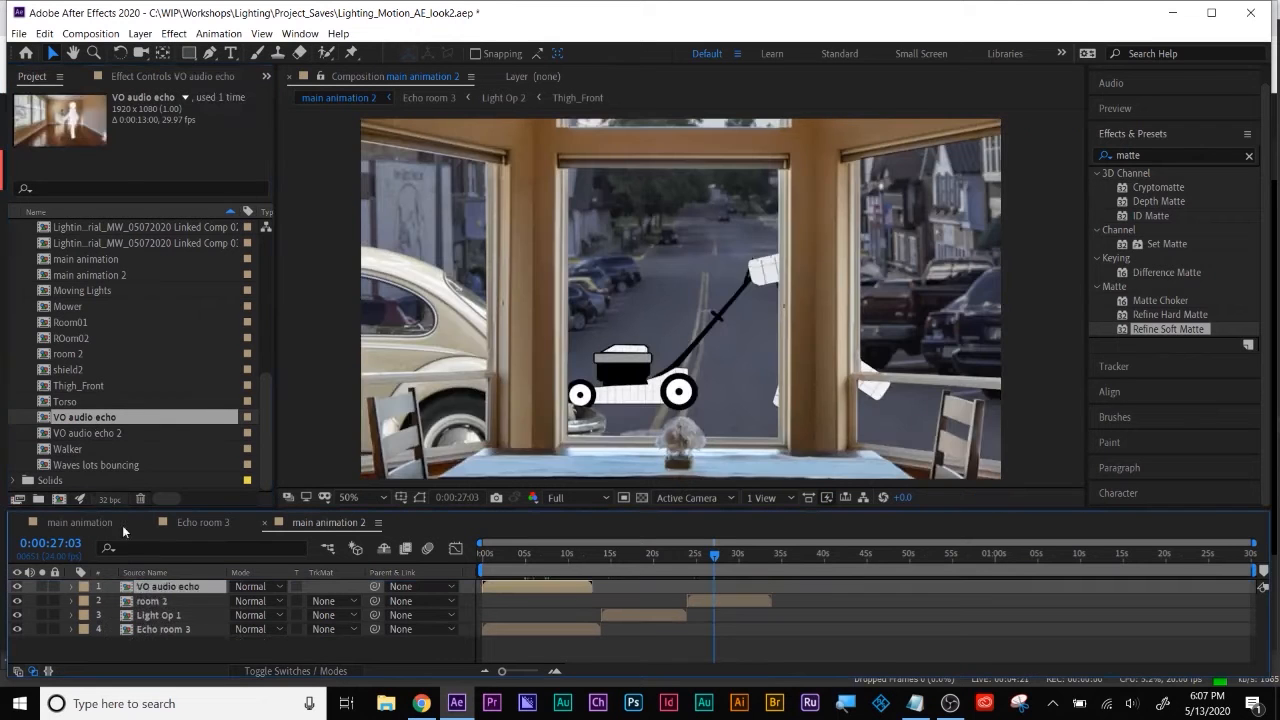
{"action": "left_click_drag", "start_coordinate": [570, 588], "coordinate": [843, 585]}
Scrub through main animation 2 from its first frame to review the sequence of the four nested compositions
{"action": "left_click", "coordinate": [120, 463]}
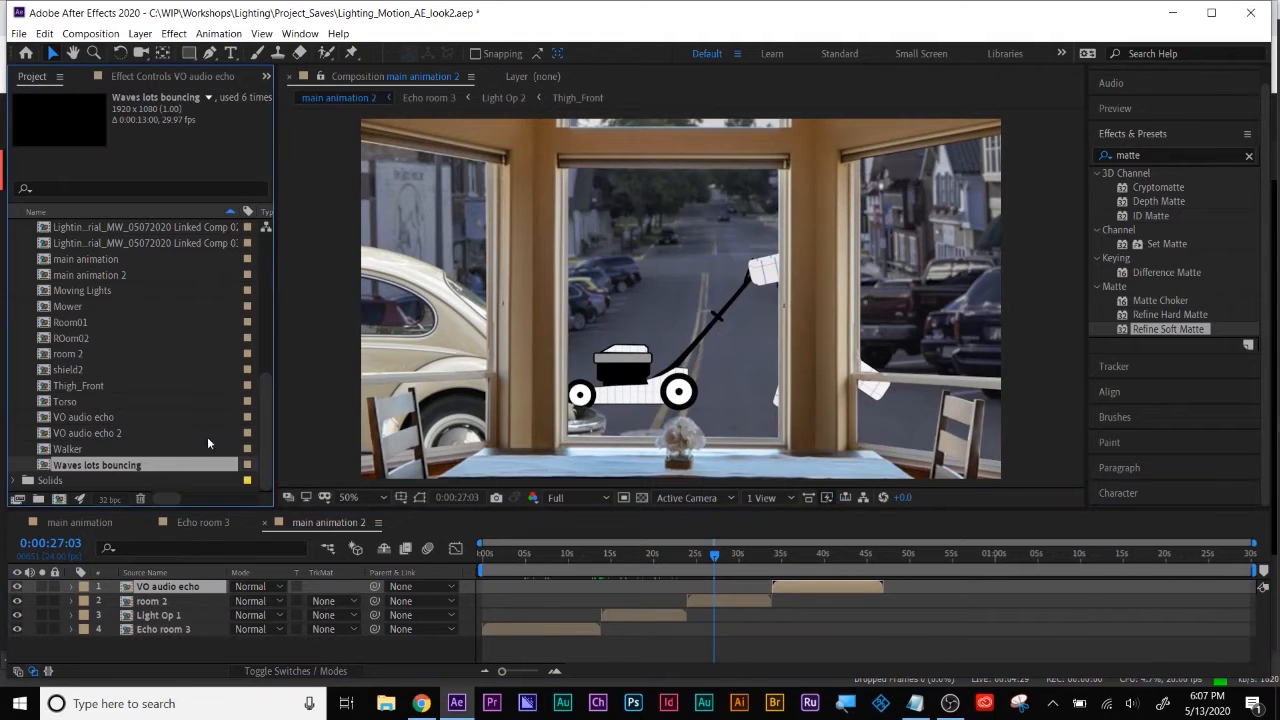
{"action": "left_click", "coordinate": [571, 567]}
{"action": "key", "text": "Home"}
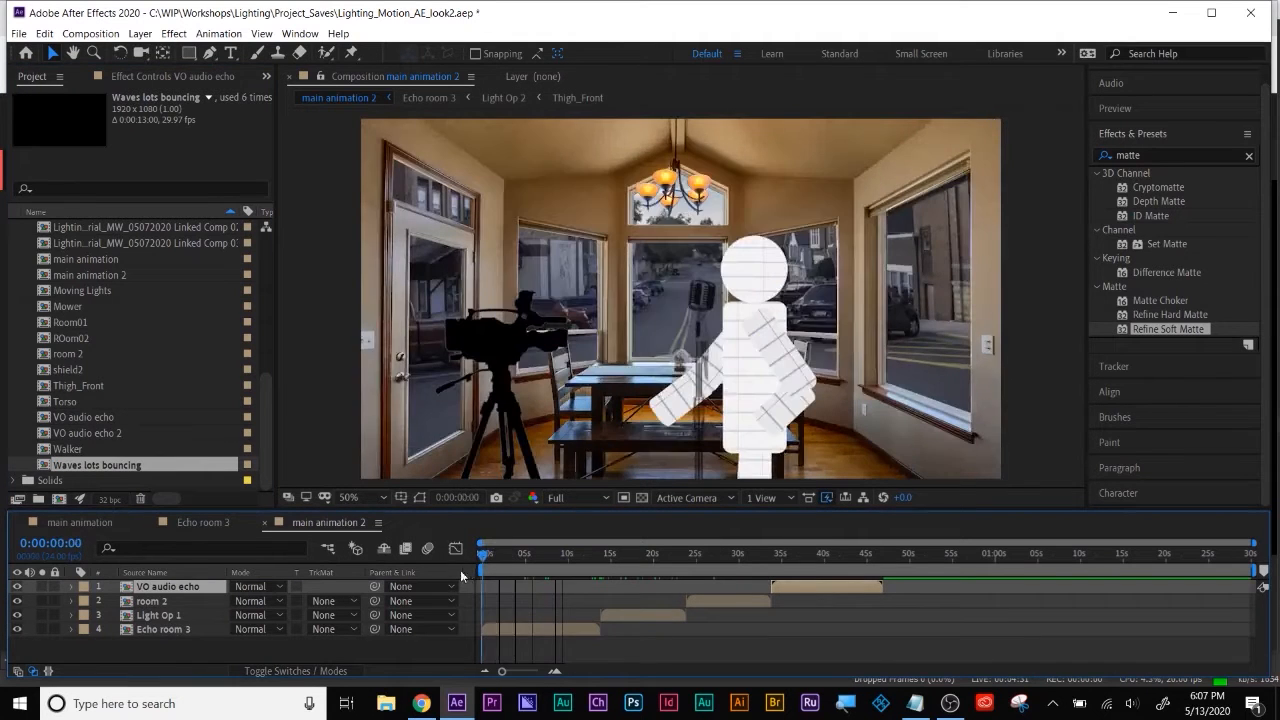
{"action": "left_click_drag", "start_coordinate": [534, 564], "coordinate": [862, 545]}
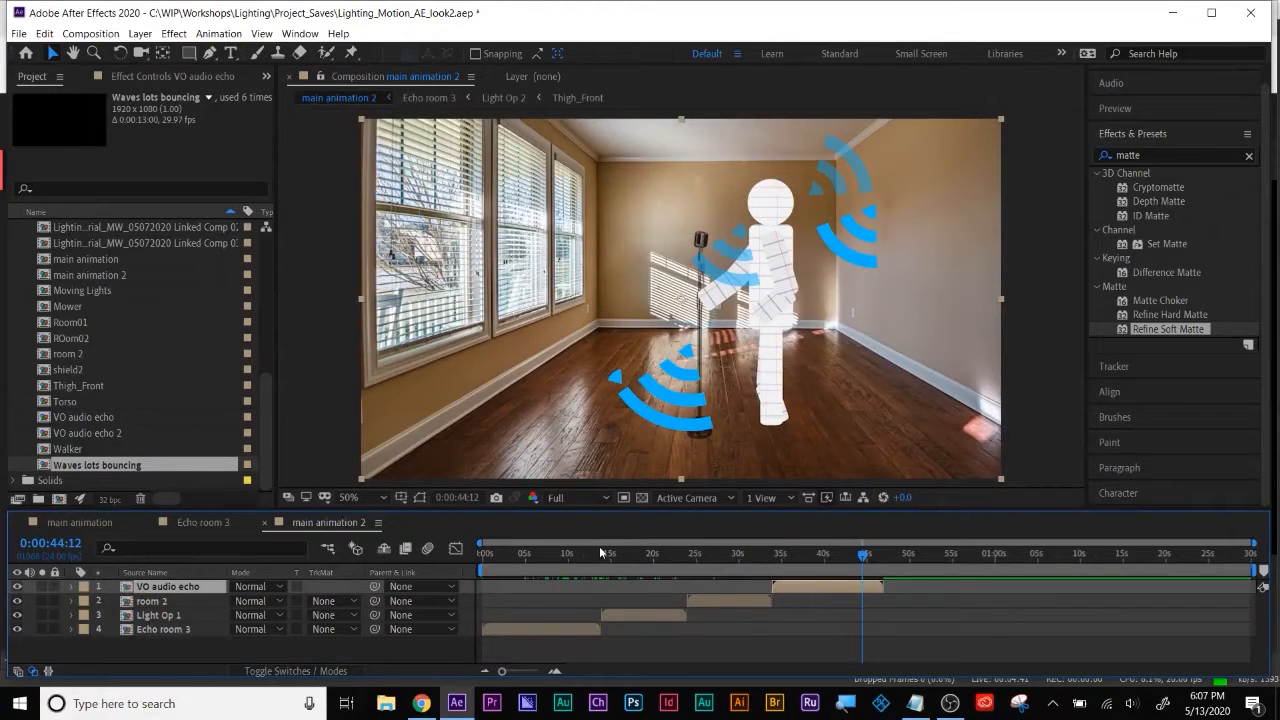
{"action": "left_click", "coordinate": [639, 565]}
{"action": "mouse_move", "coordinate": [637, 562]}
{"action": "left_mouse_down"}
{"action": "mouse_move", "coordinate": [600, 562]}
{"action": "mouse_move", "coordinate": [766, 562]}
{"action": "mouse_move", "coordinate": [618, 568]}
{"action": "left_mouse_up"}
{"action": "left_click", "coordinate": [538, 558]}
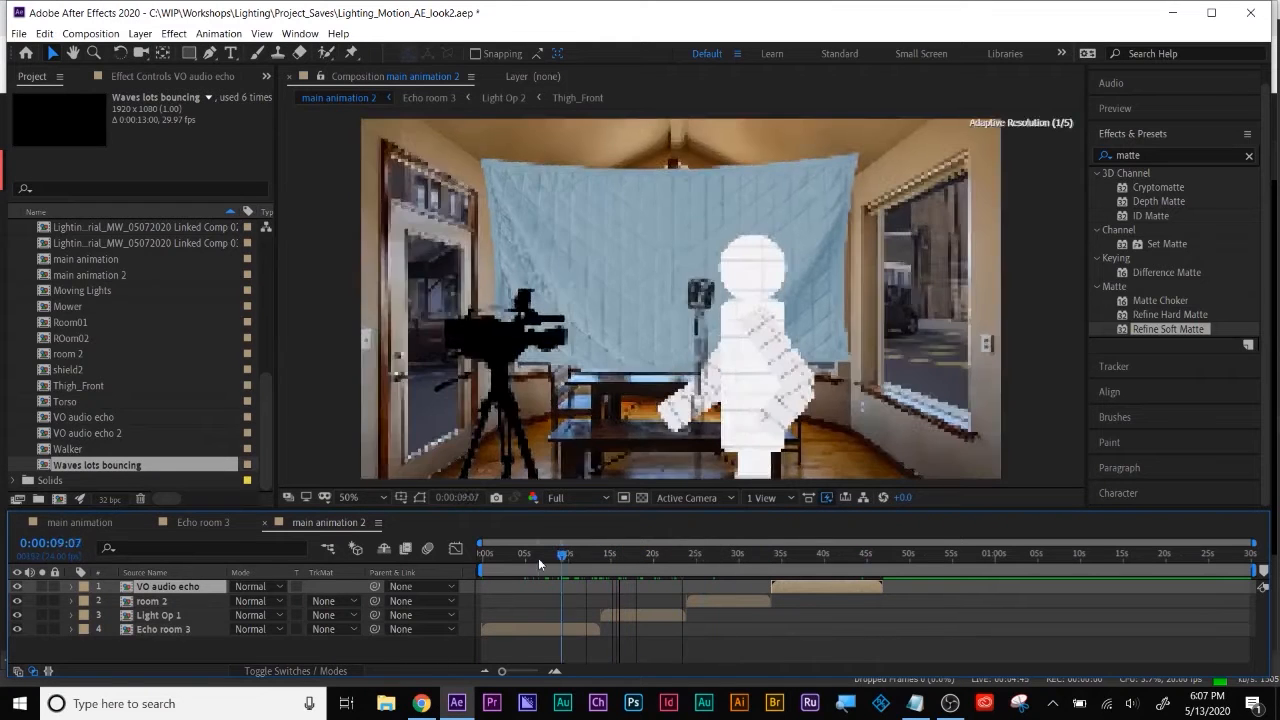
Inspect the nested Echo room 3 composition's layers, return to main animation 2, and scrub through that section
{"action": "double_click", "coordinate": [555, 632]}
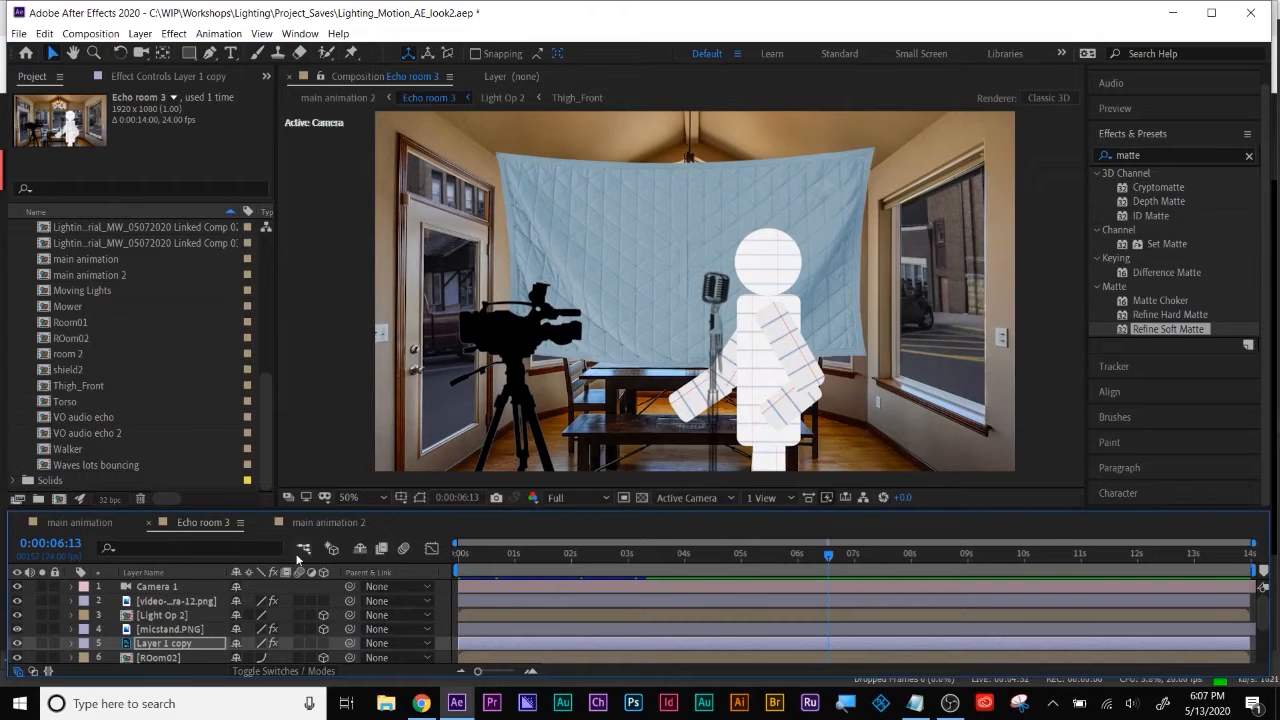
{"action": "left_click", "coordinate": [333, 521]}
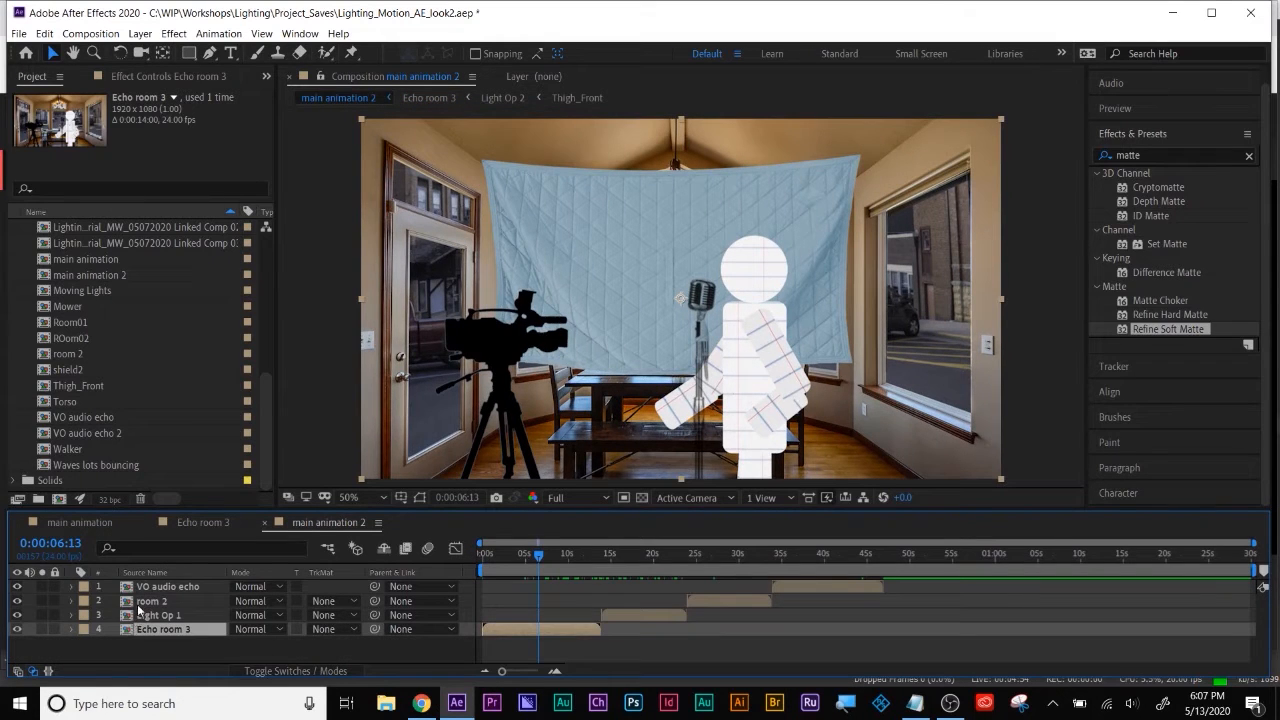
{"action": "left_click_drag", "start_coordinate": [544, 560], "coordinate": [565, 557]}
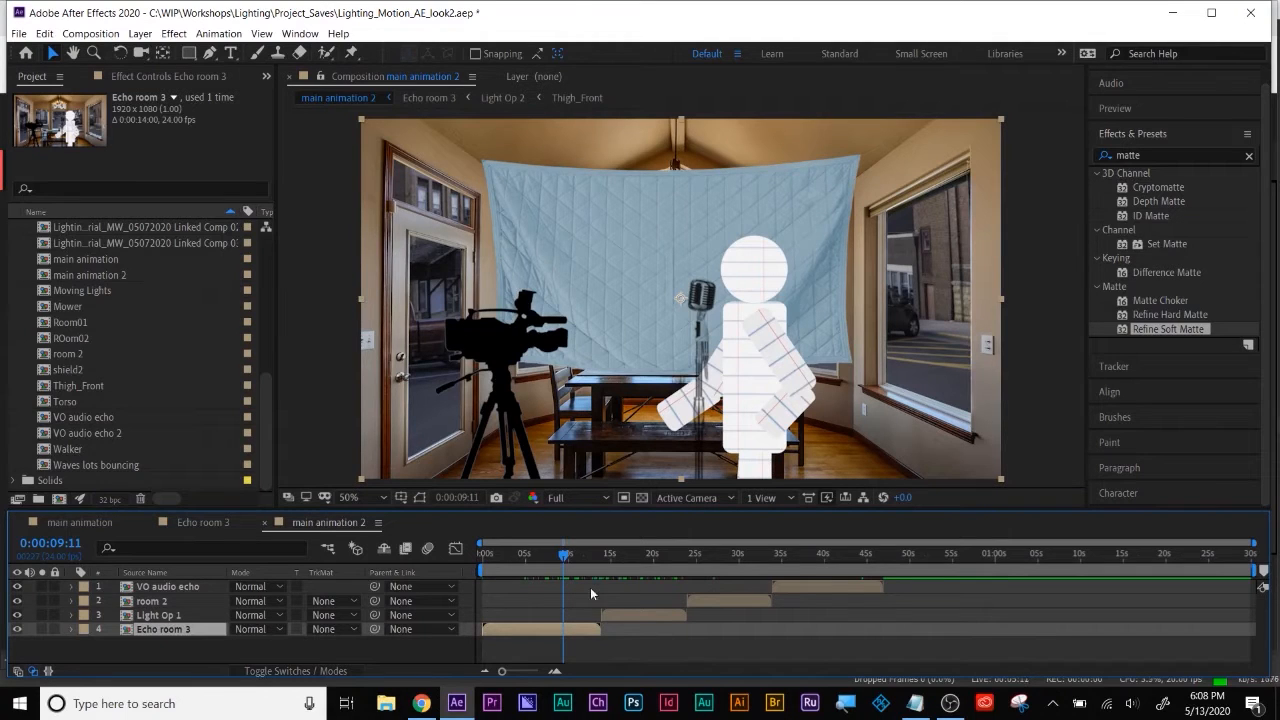
Purge all memory and disk cache, including the cached files on disk
{"action": "left_click", "coordinate": [44, 34]}
{"action": "mouse_move", "coordinate": [170, 346]}
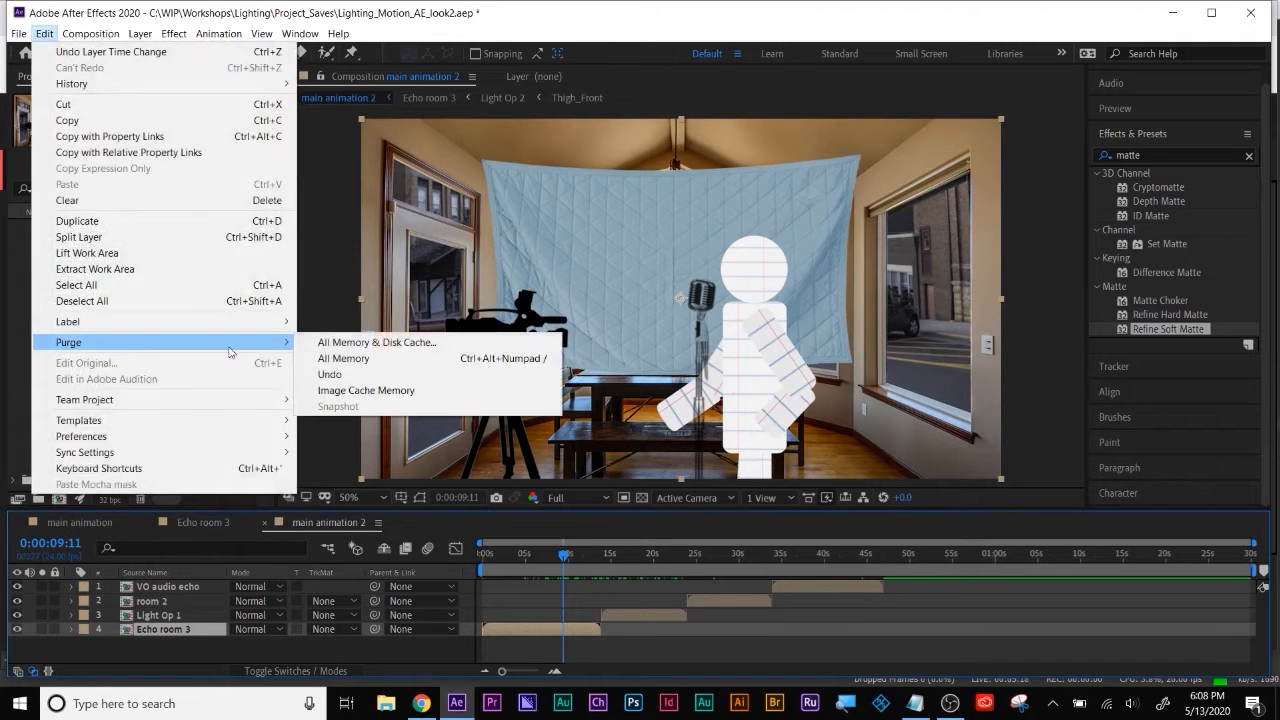
{"action": "left_click", "coordinate": [367, 349]}
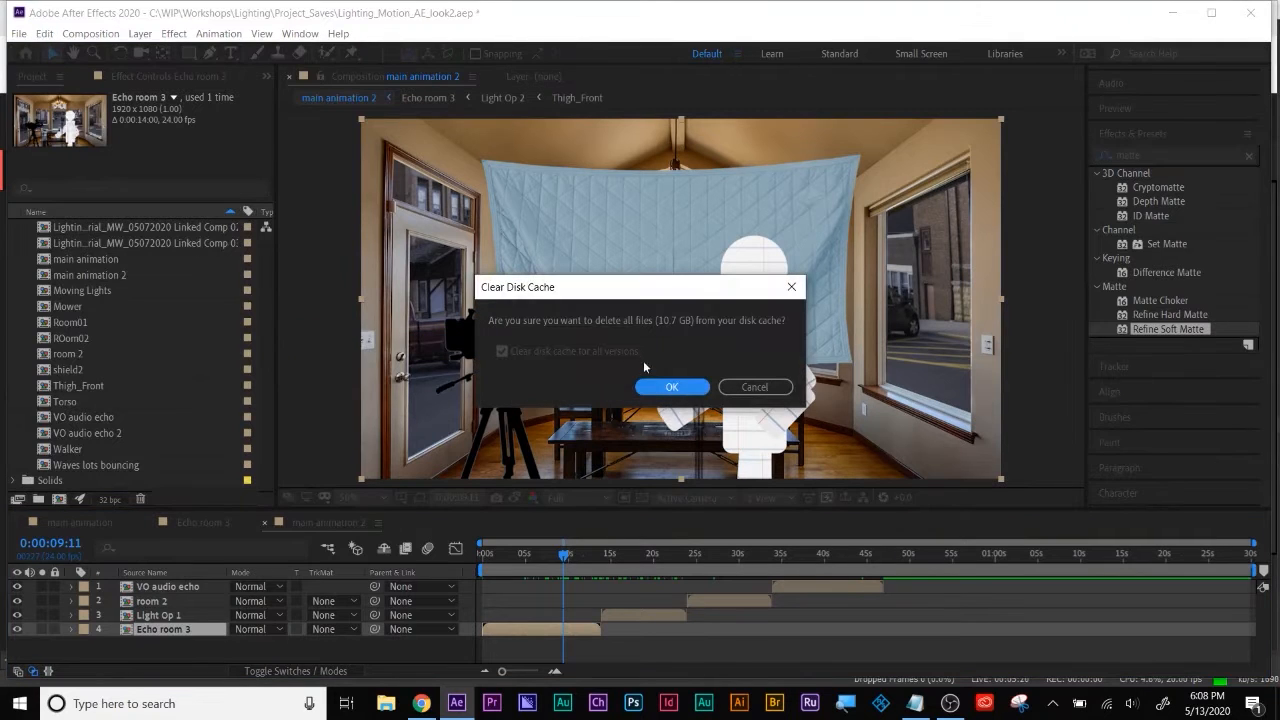
{"action": "left_click", "coordinate": [665, 388]}
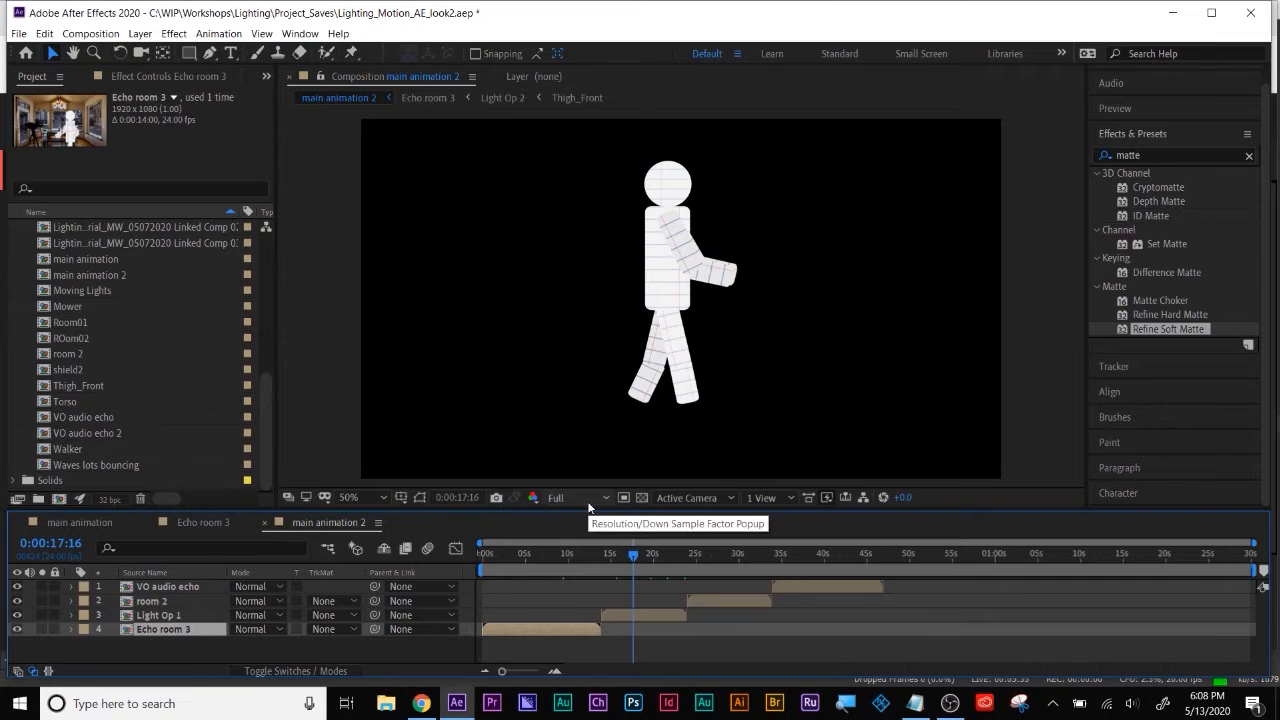
Lower the preview resolution of main animation 2 to Quarter and play the composition from the start
{"action": "left_click", "coordinate": [587, 503]}
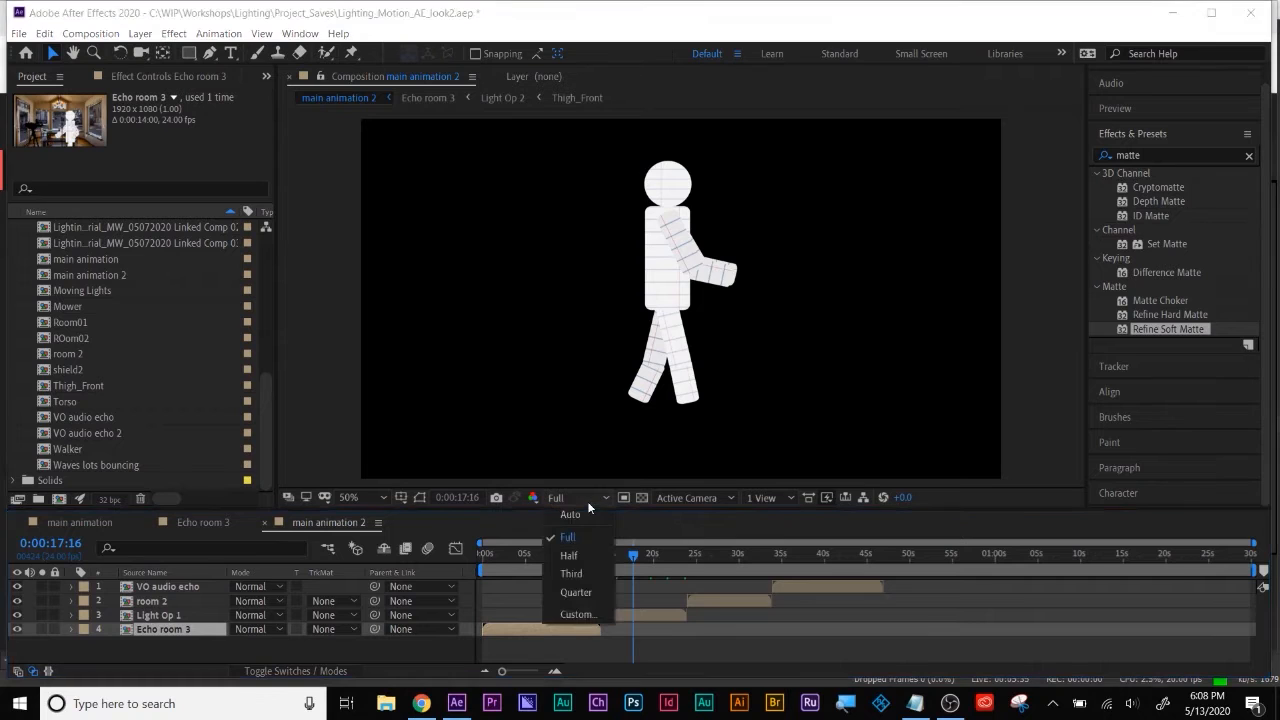
{"action": "left_click", "coordinate": [578, 592]}
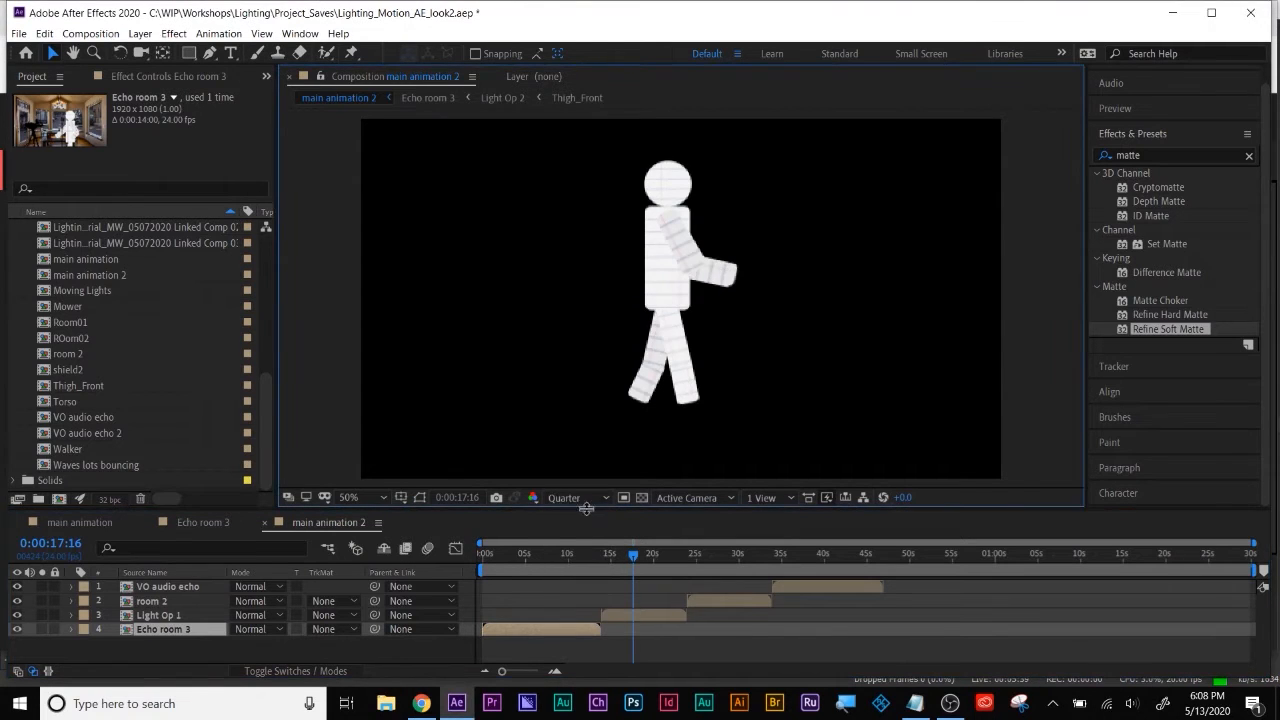
{"action": "left_click_drag", "start_coordinate": [612, 553], "coordinate": [478, 555]}
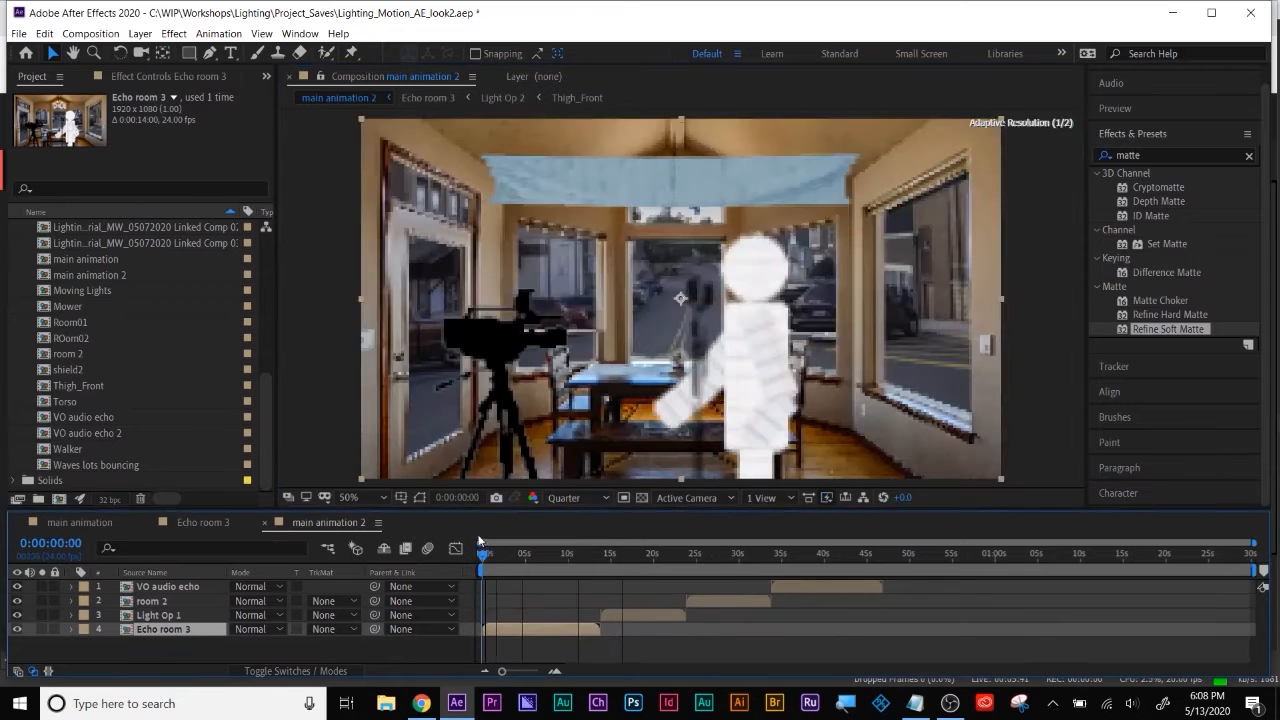
{"action": "key", "text": "space"}
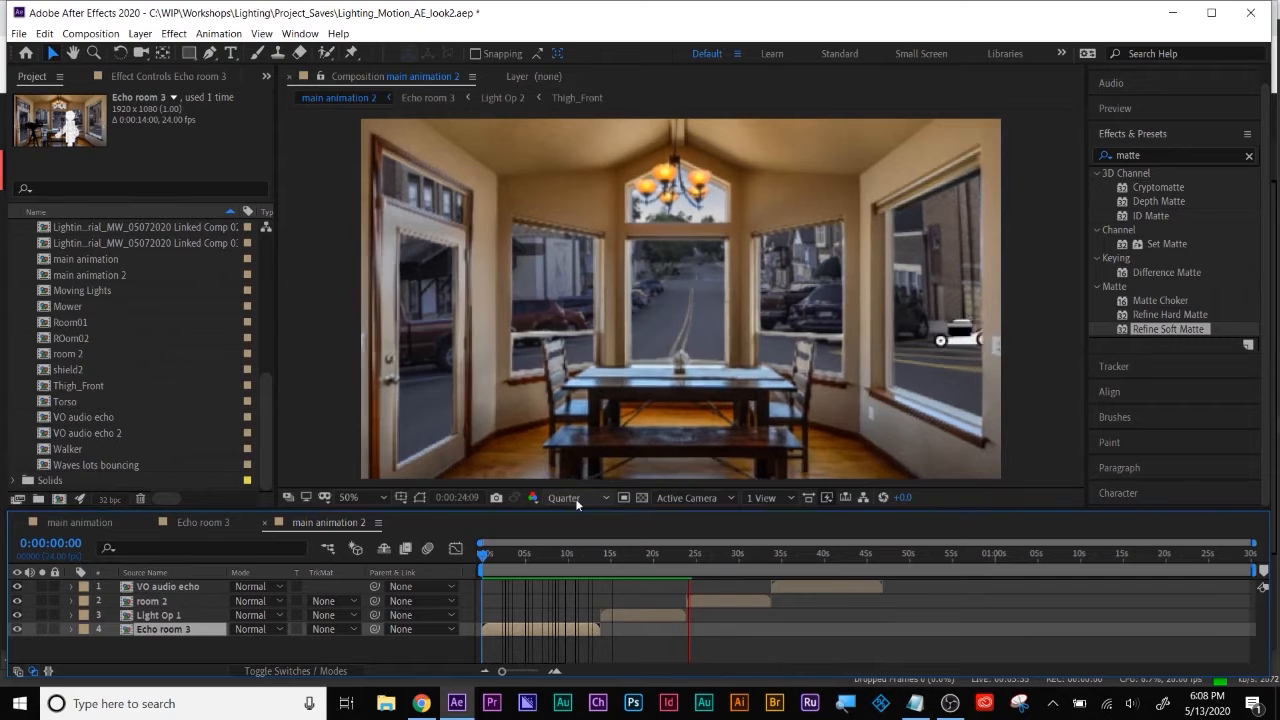
Try a custom preview resolution rendering every 20 pixels horizontally and vertically, and replay main animation 2 from the start
{"action": "left_click", "coordinate": [576, 500]}
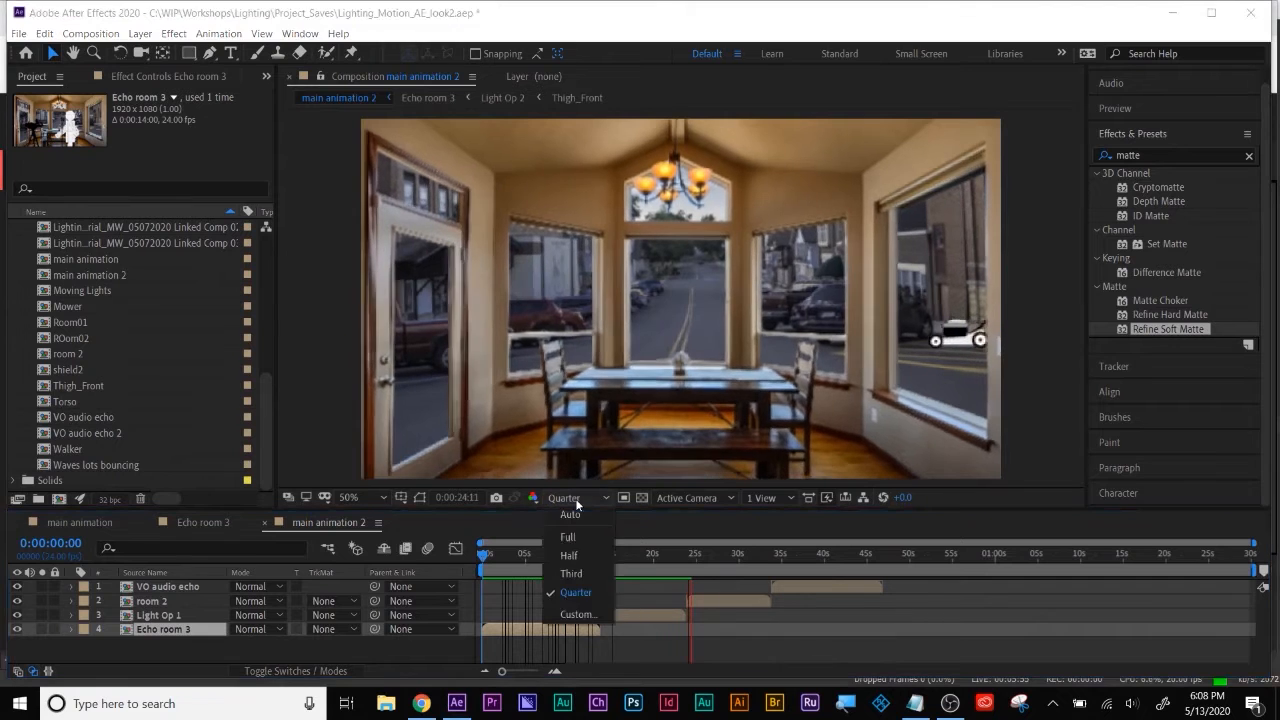
{"action": "left_click", "coordinate": [583, 617]}
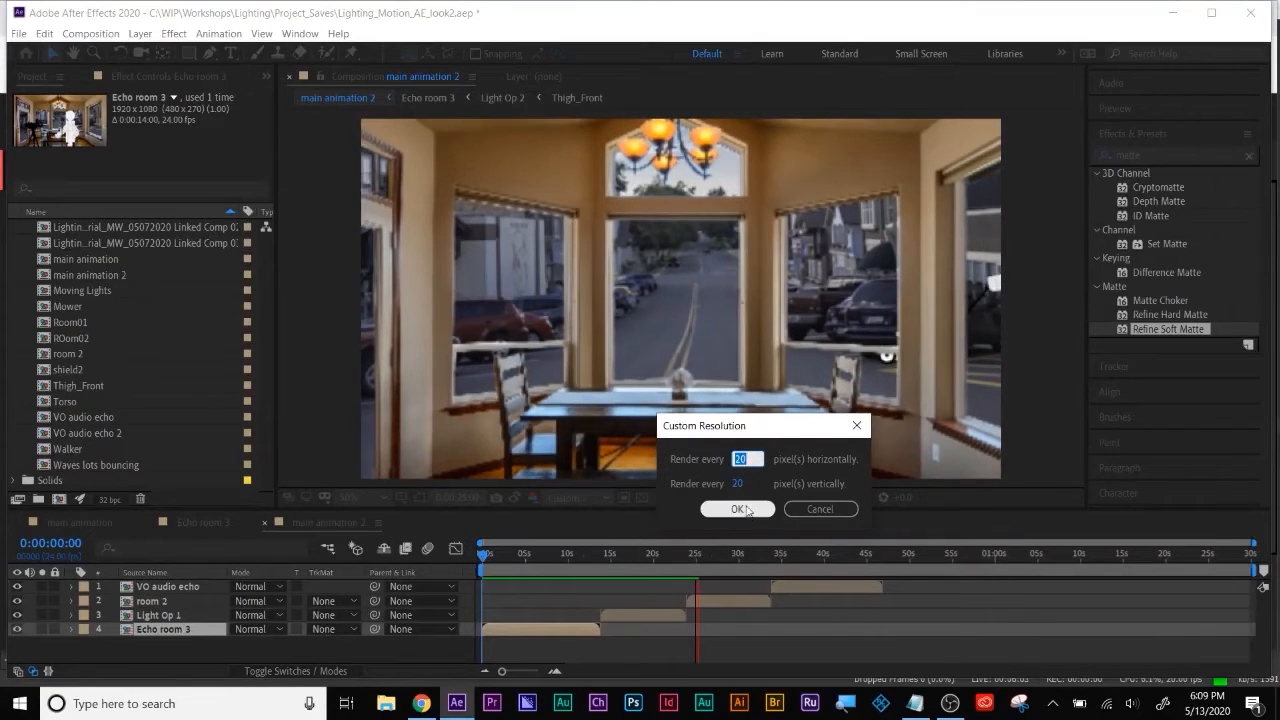
{"action": "left_click", "coordinate": [740, 510]}
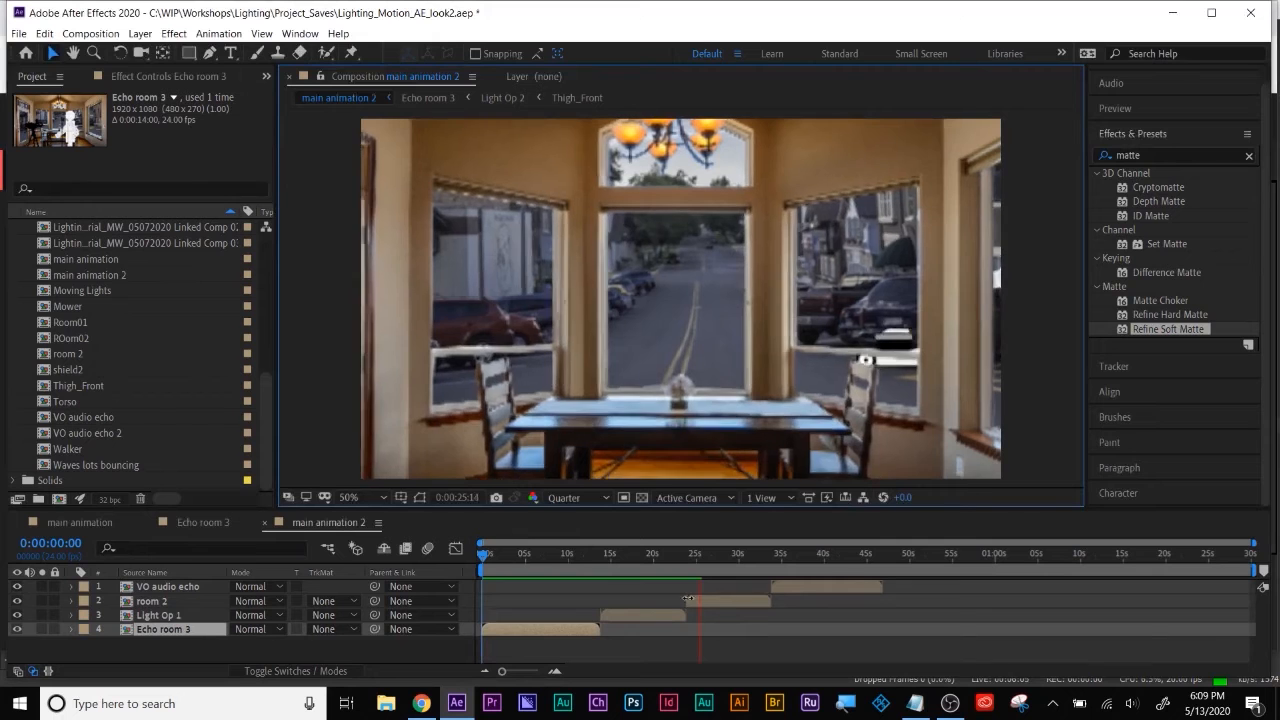
{"action": "key", "text": "space"}
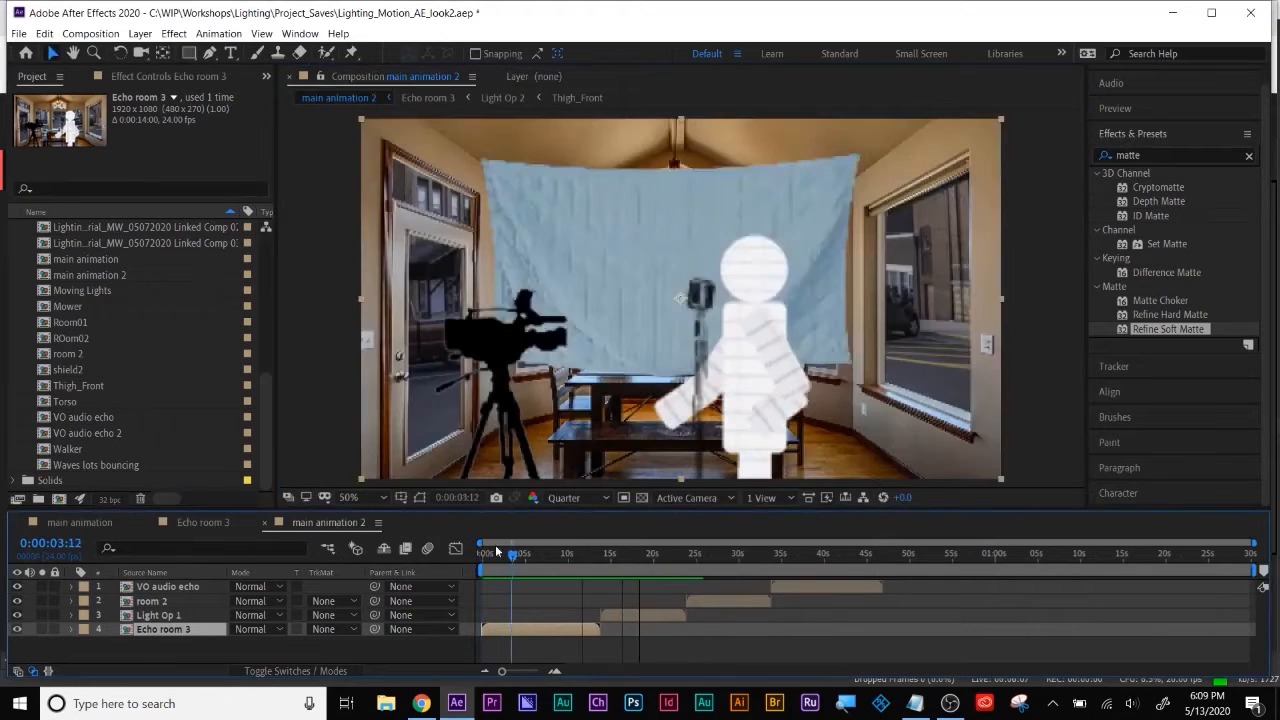
{"action": "key", "text": "space"}
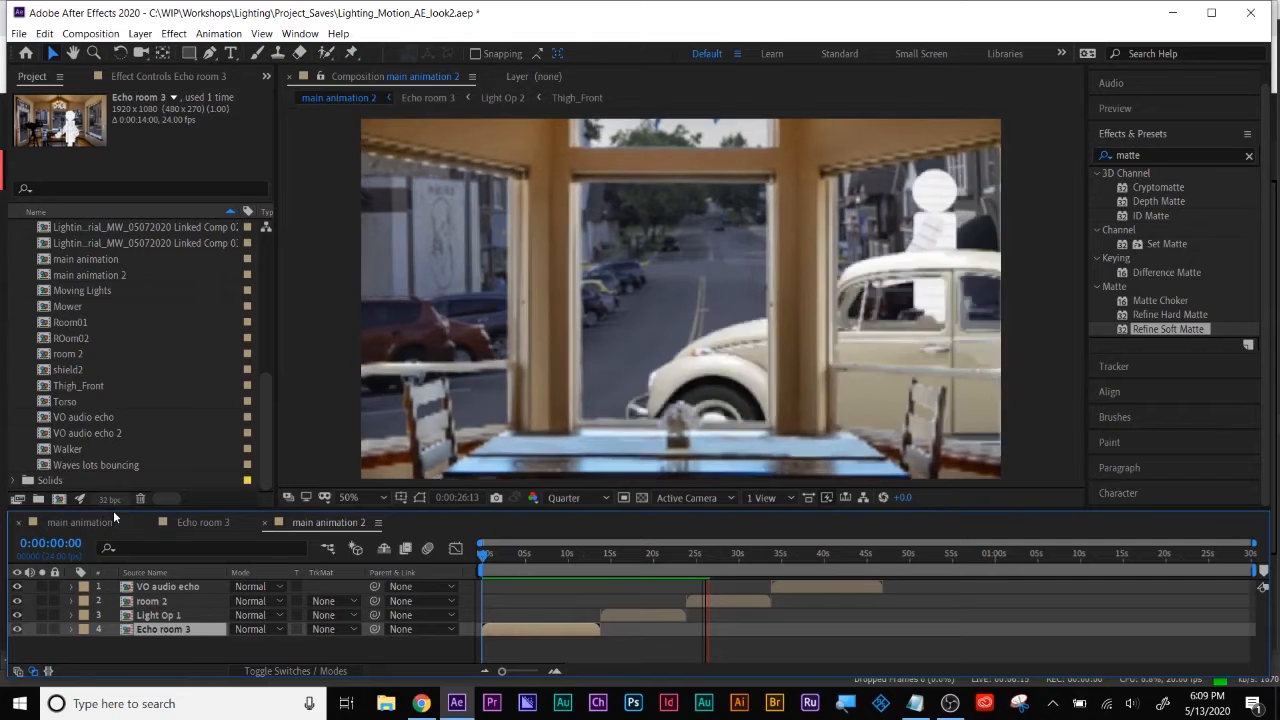
Magnify the screen to 200% and cycle the project color depth until it is set to 8 bpc
{"action": "left_click", "coordinate": [848, 703]}
{"action": "key", "text": "super+plus"}
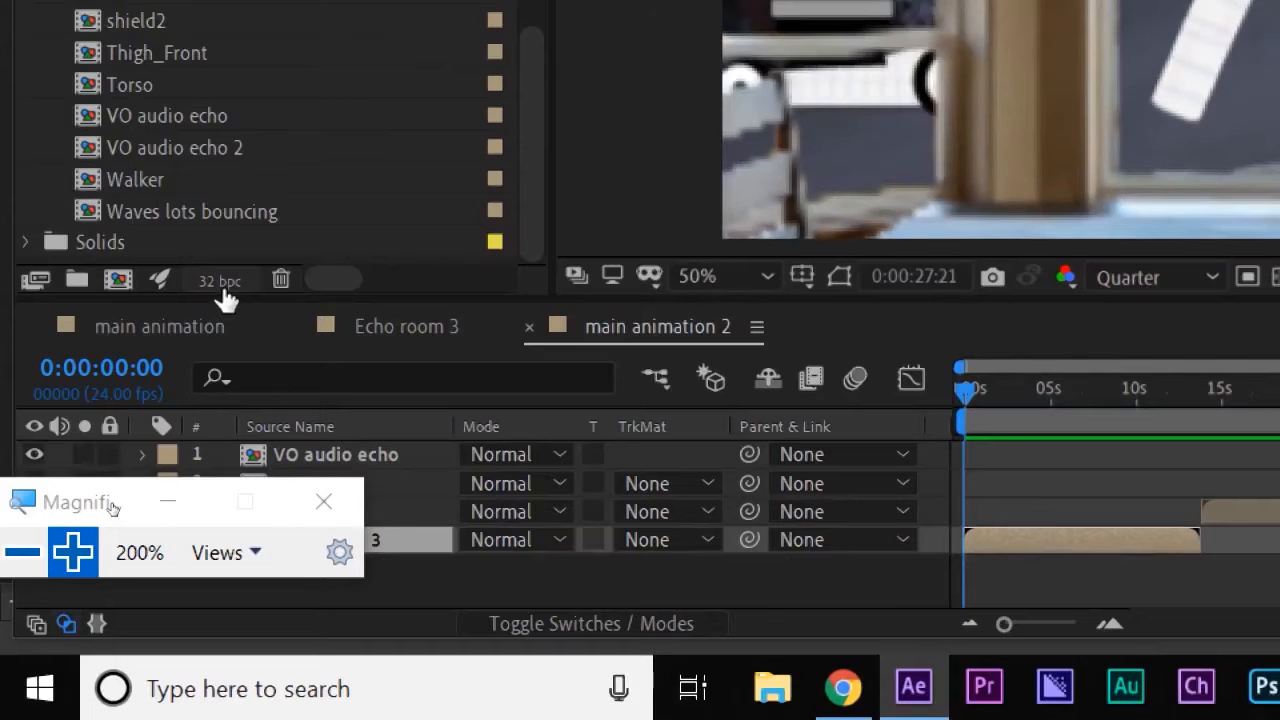
{"action": "left_click", "coordinate": [220, 281], "text": "alt"}
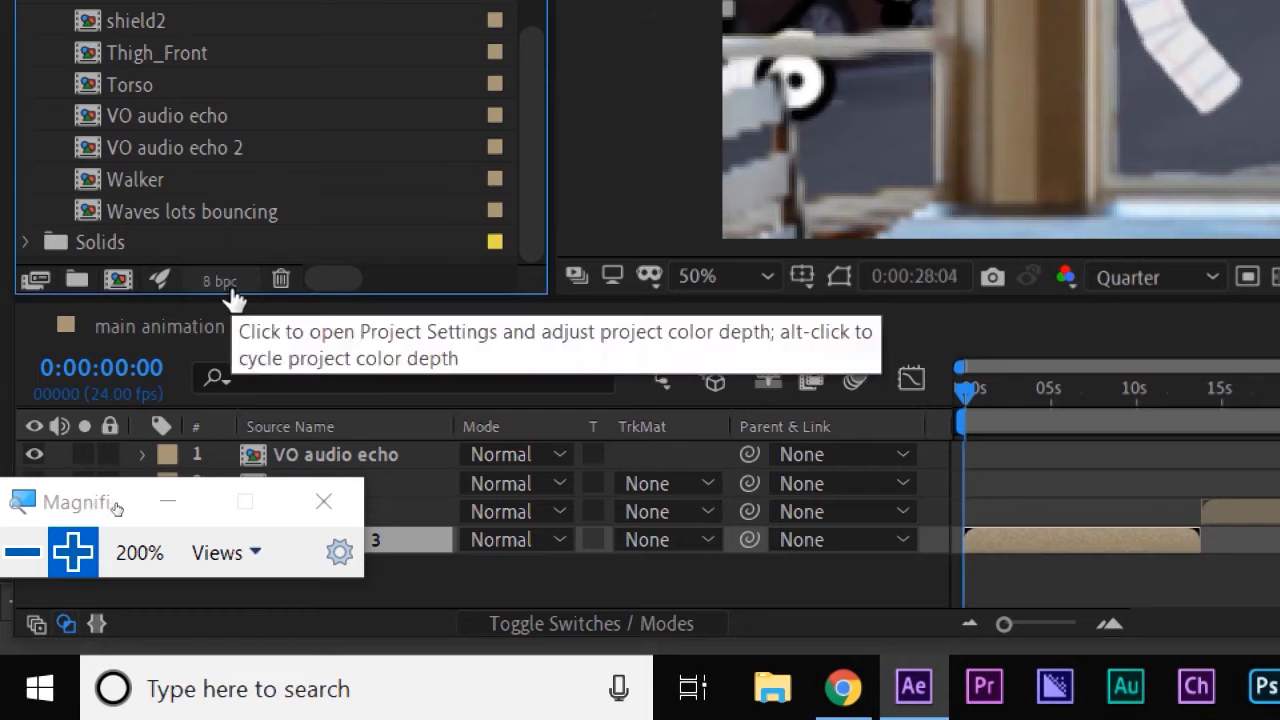
{"action": "left_click", "coordinate": [229, 288], "text": "alt"}
{"action": "left_click", "coordinate": [229, 288], "text": "alt"}
{"action": "left_click", "coordinate": [230, 289], "text": "alt"}
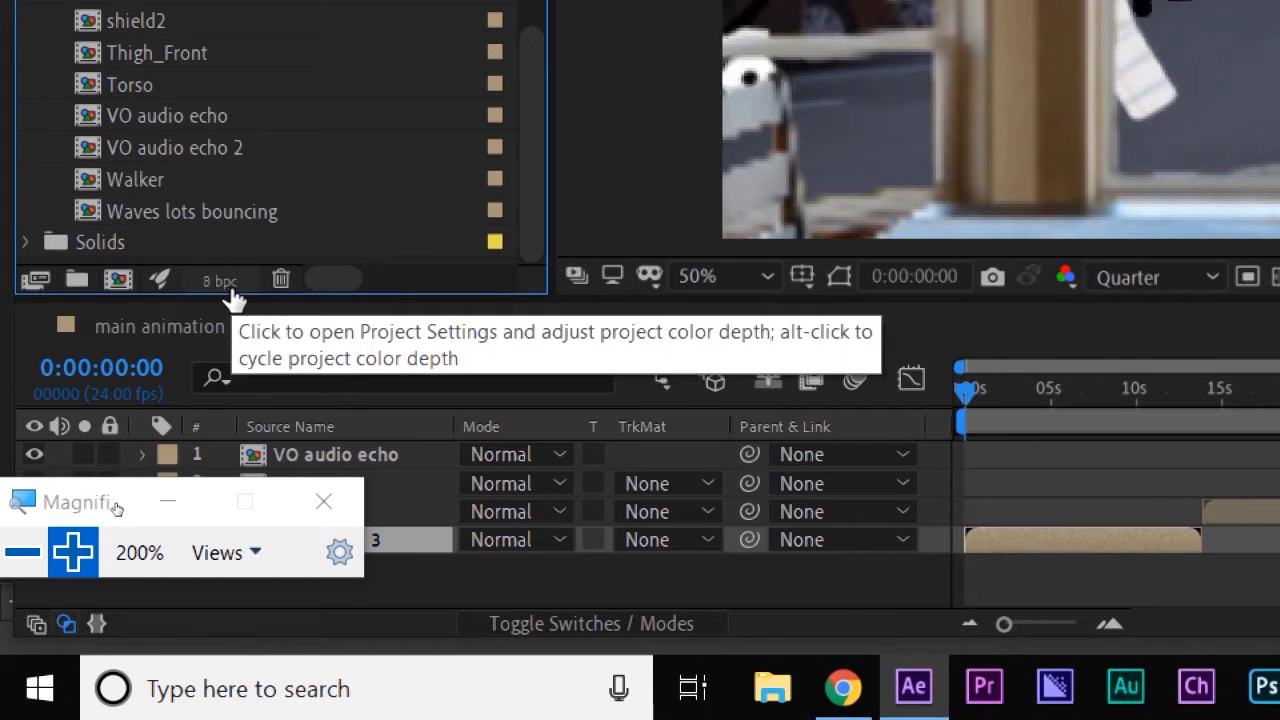
Magnify the screen to 300% and close the Magnifier
{"action": "left_click", "coordinate": [73, 572]}
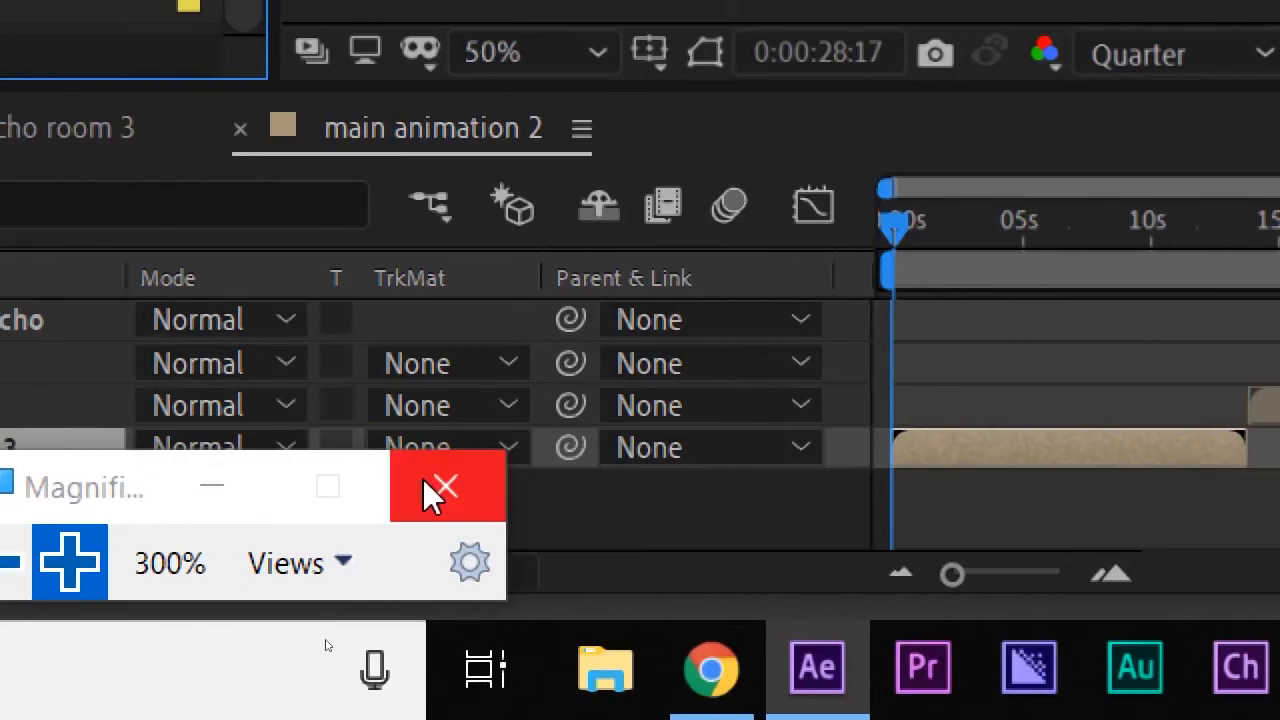
{"action": "left_click", "coordinate": [445, 487]}
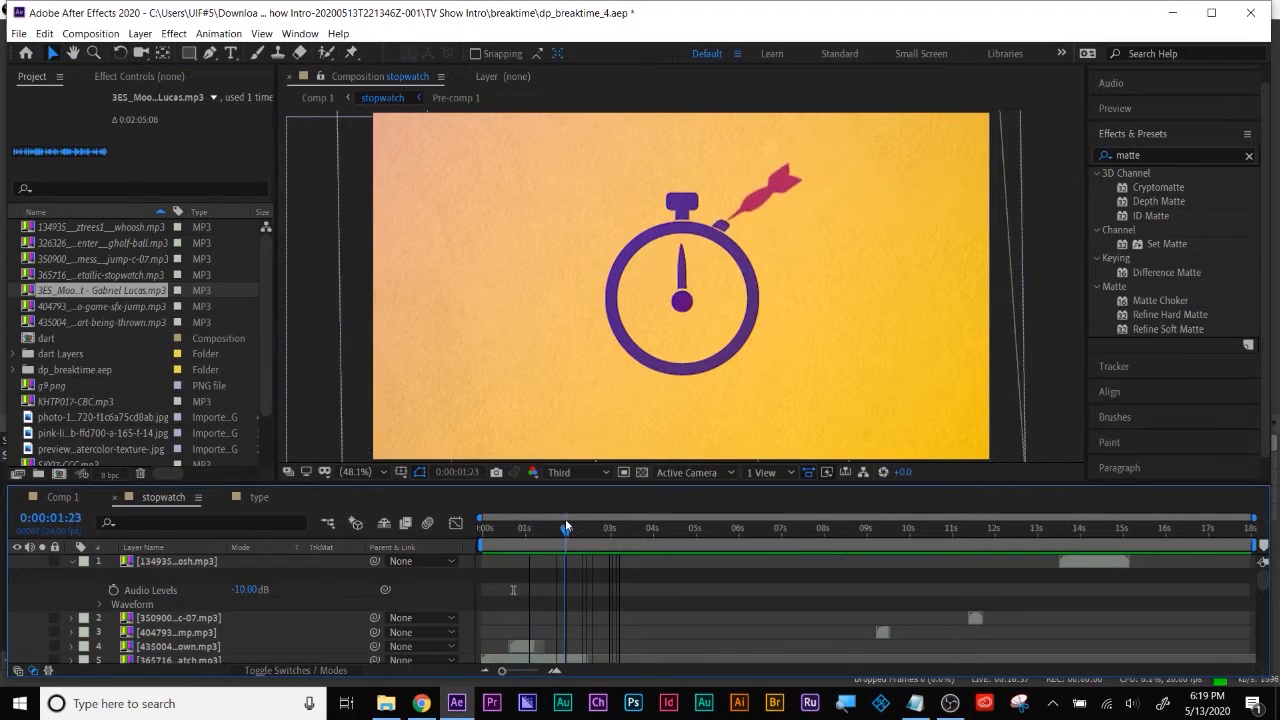
Scrub through the stopwatch composition to examine the dart, stopwatch and title animation
{"action": "mouse_move", "coordinate": [566, 522]}
{"action": "left_mouse_down"}
{"action": "mouse_move", "coordinate": [546, 520]}
{"action": "mouse_move", "coordinate": [575, 528]}
{"action": "left_mouse_up"}
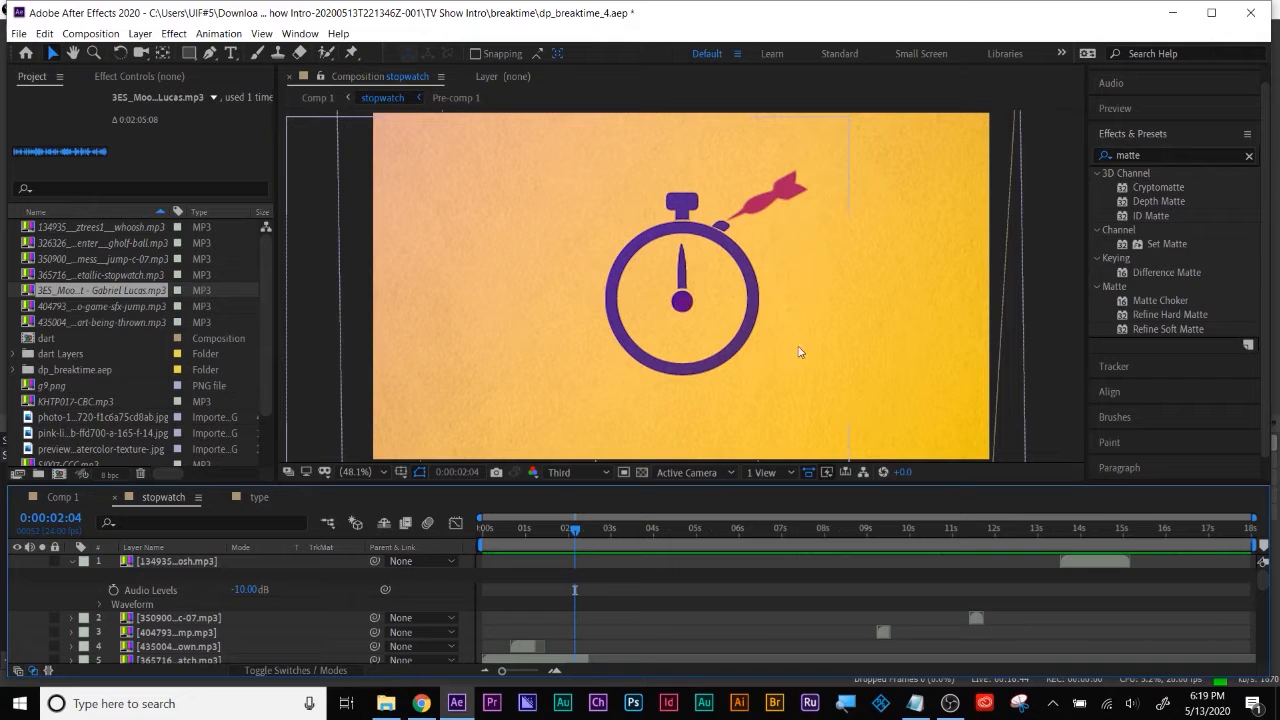
{"action": "mouse_move", "coordinate": [573, 530]}
{"action": "left_mouse_down"}
{"action": "mouse_move", "coordinate": [560, 528]}
{"action": "mouse_move", "coordinate": [617, 530]}
{"action": "mouse_move", "coordinate": [575, 530]}
{"action": "left_mouse_up"}
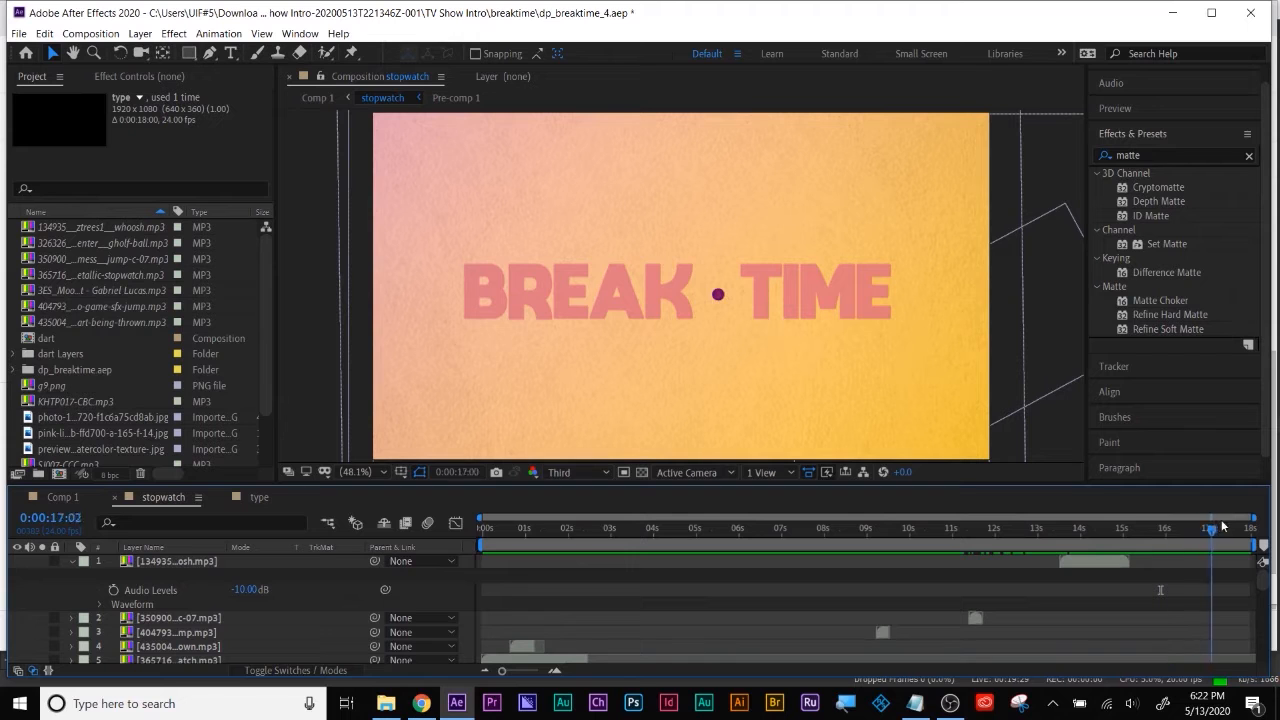
{"action": "left_click_drag", "start_coordinate": [1163, 528], "coordinate": [585, 510]}
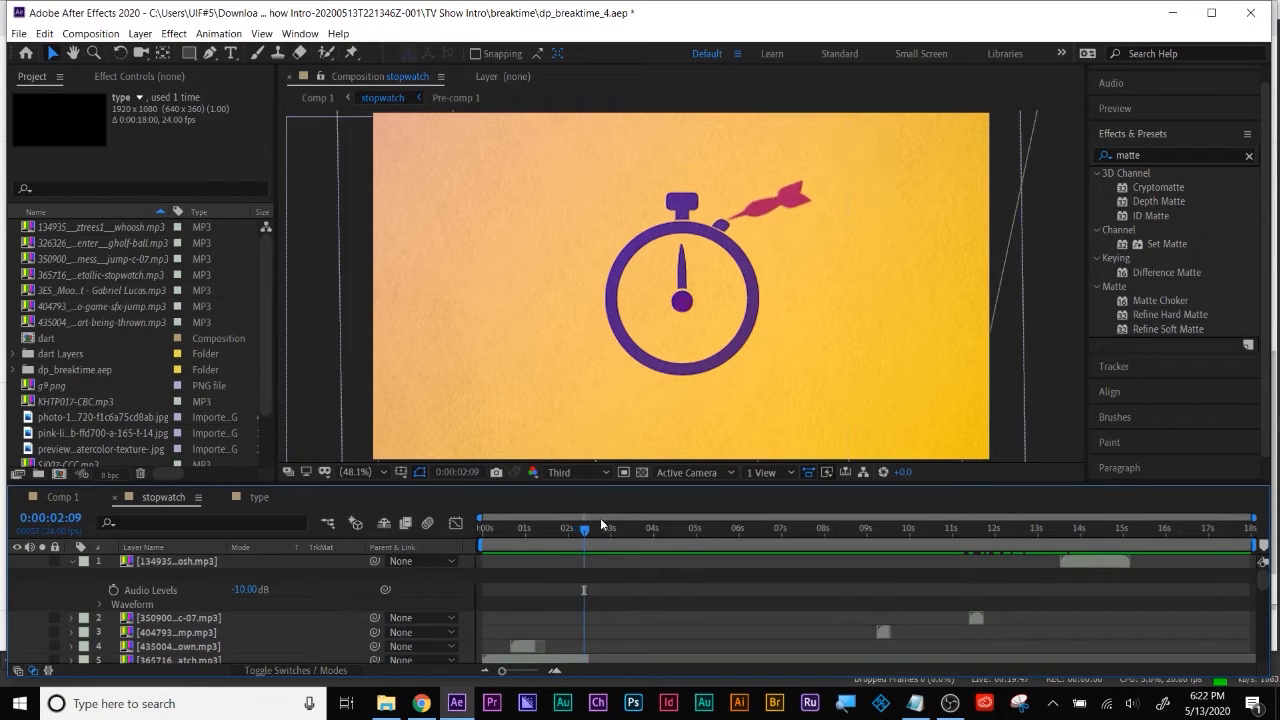
{"action": "left_click_drag", "start_coordinate": [585, 538], "coordinate": [659, 551]}
{"action": "left_click_drag", "start_coordinate": [718, 555], "coordinate": [952, 596]}
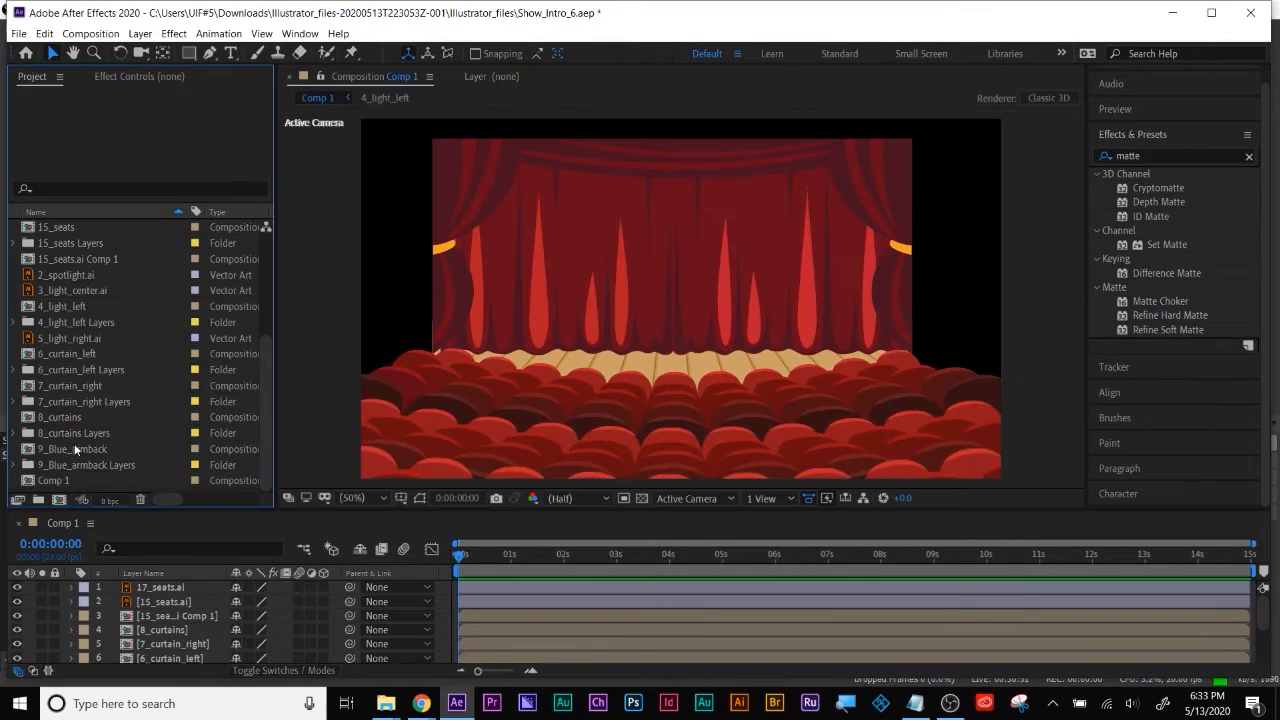
Switch to the Show_Intro_6 project and scrub through Comp 1 to examine the curtain and stage light animation
{"action": "left_click_drag", "start_coordinate": [470, 560], "coordinate": [1013, 574]}
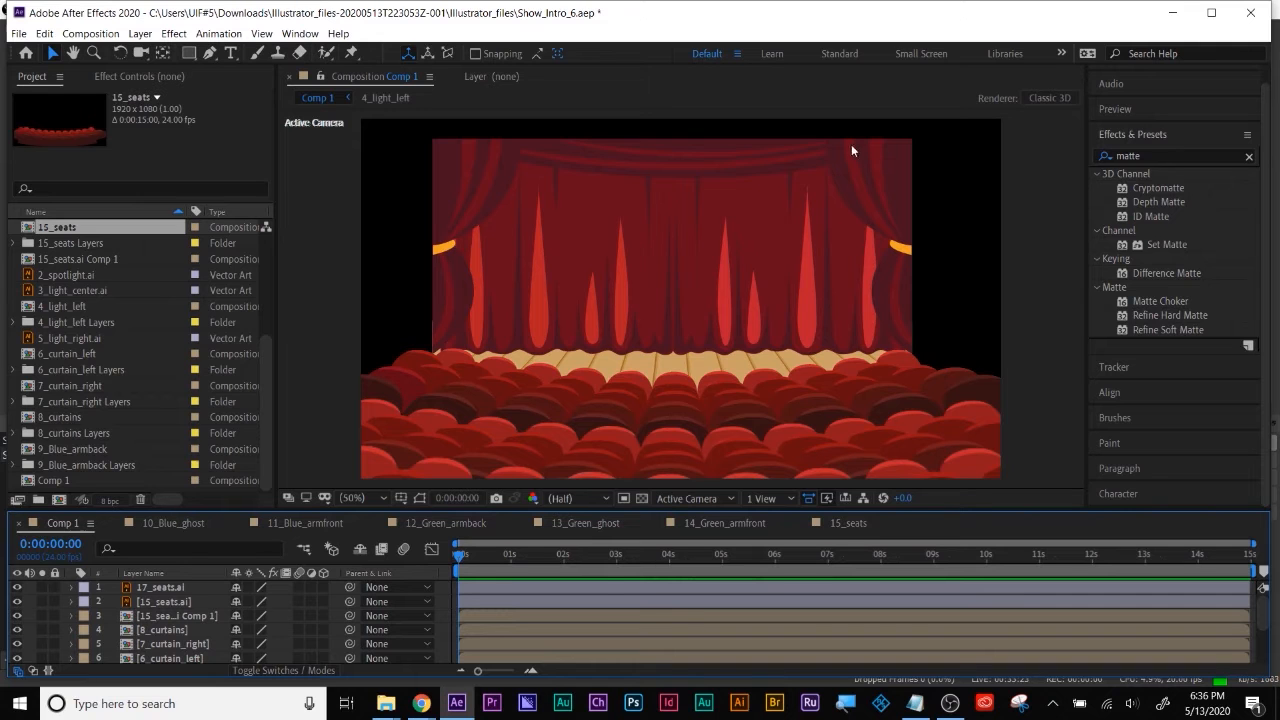
{"action": "left_click_drag", "start_coordinate": [675, 563], "coordinate": [709, 556]}
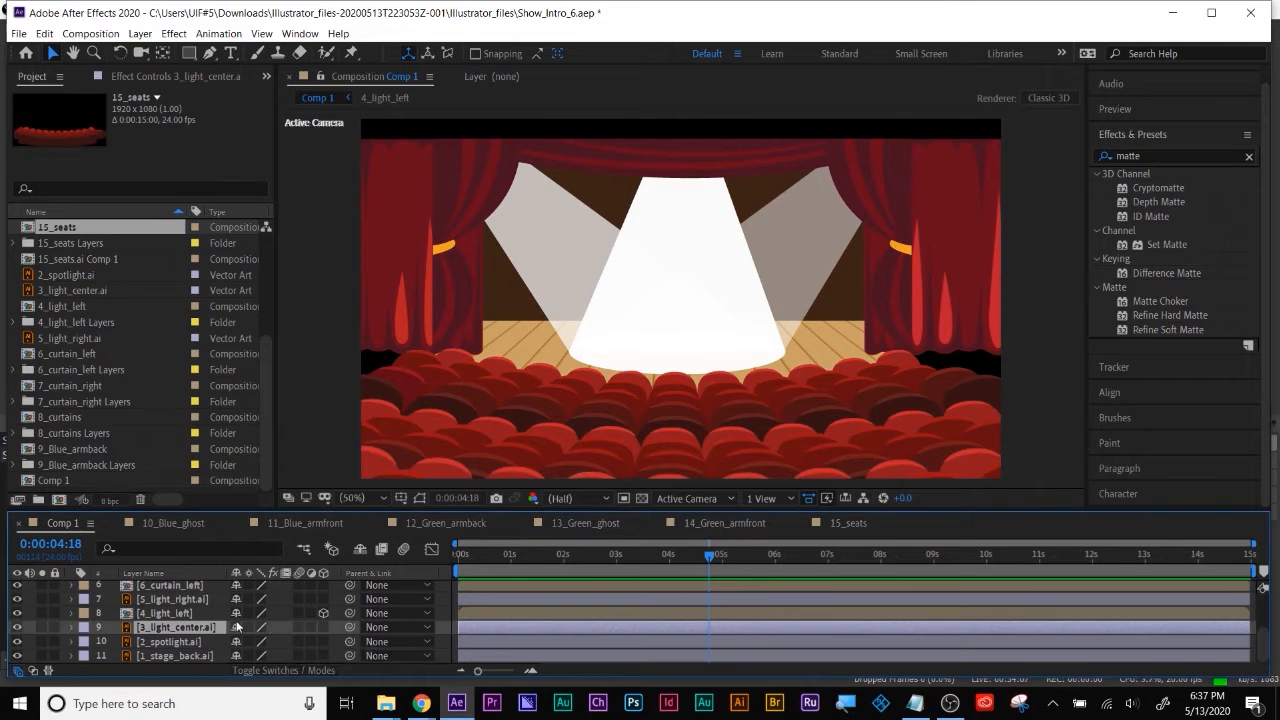
{"action": "left_click", "coordinate": [248, 641]}
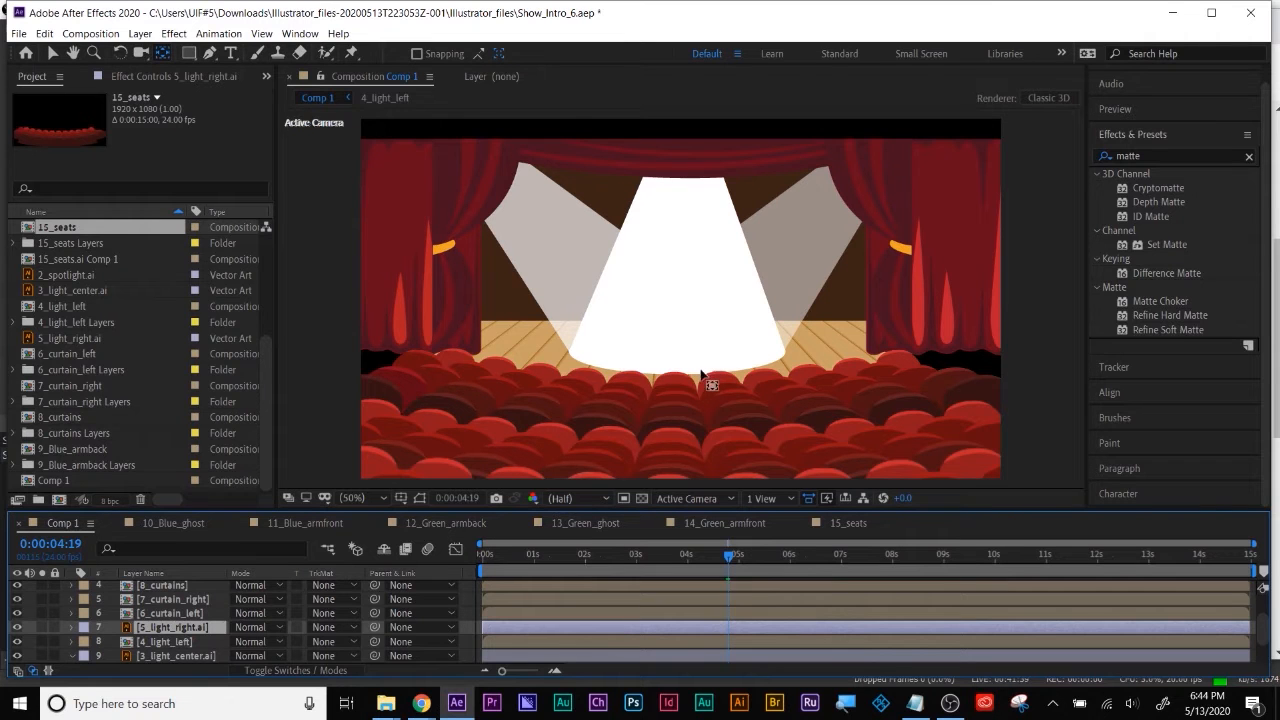
Add a new adjustment layer at the head of Comp 1's layer stack and apply the Transform effect to it
{"action": "right_click", "coordinate": [186, 463]}
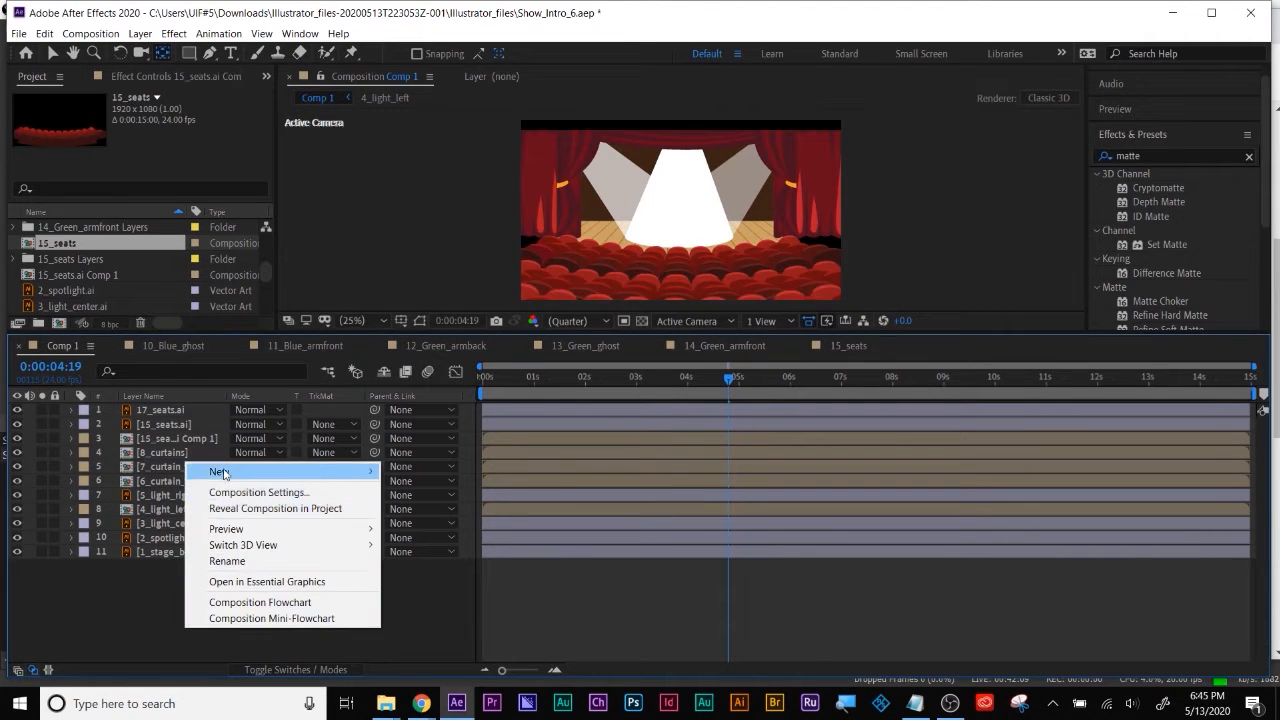
{"action": "mouse_move", "coordinate": [222, 473]}
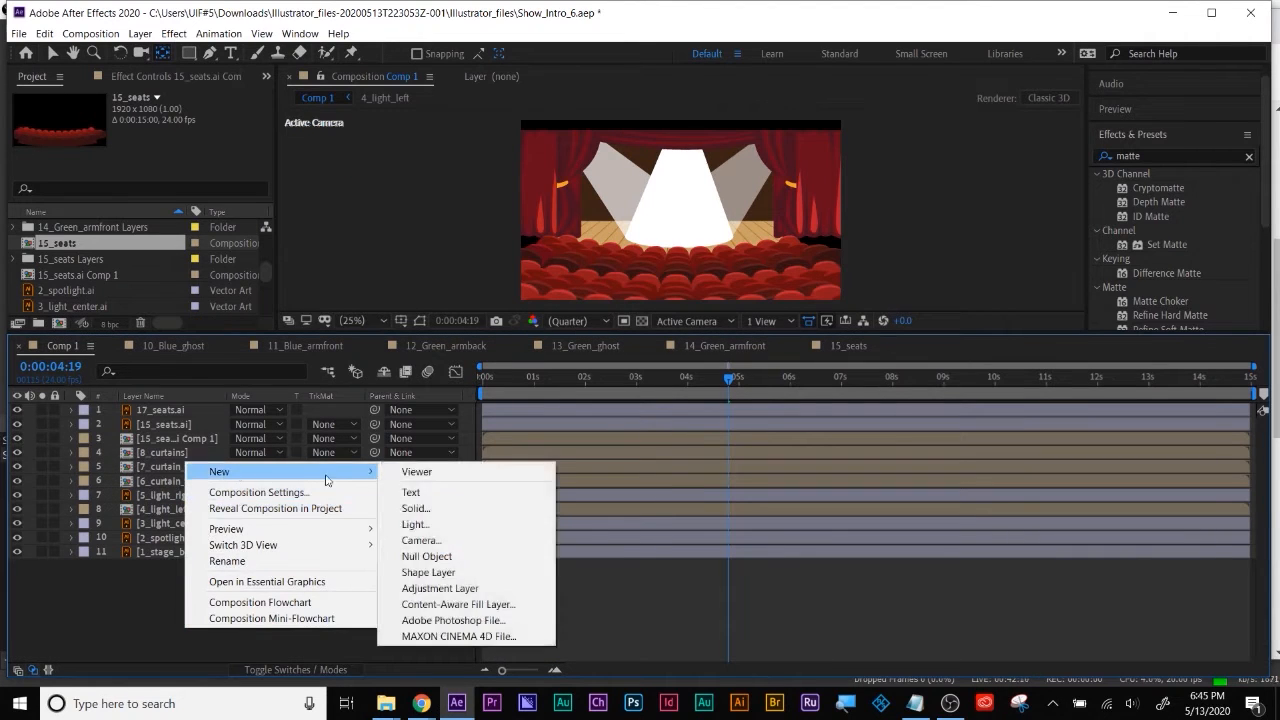
{"action": "left_click", "coordinate": [465, 589]}
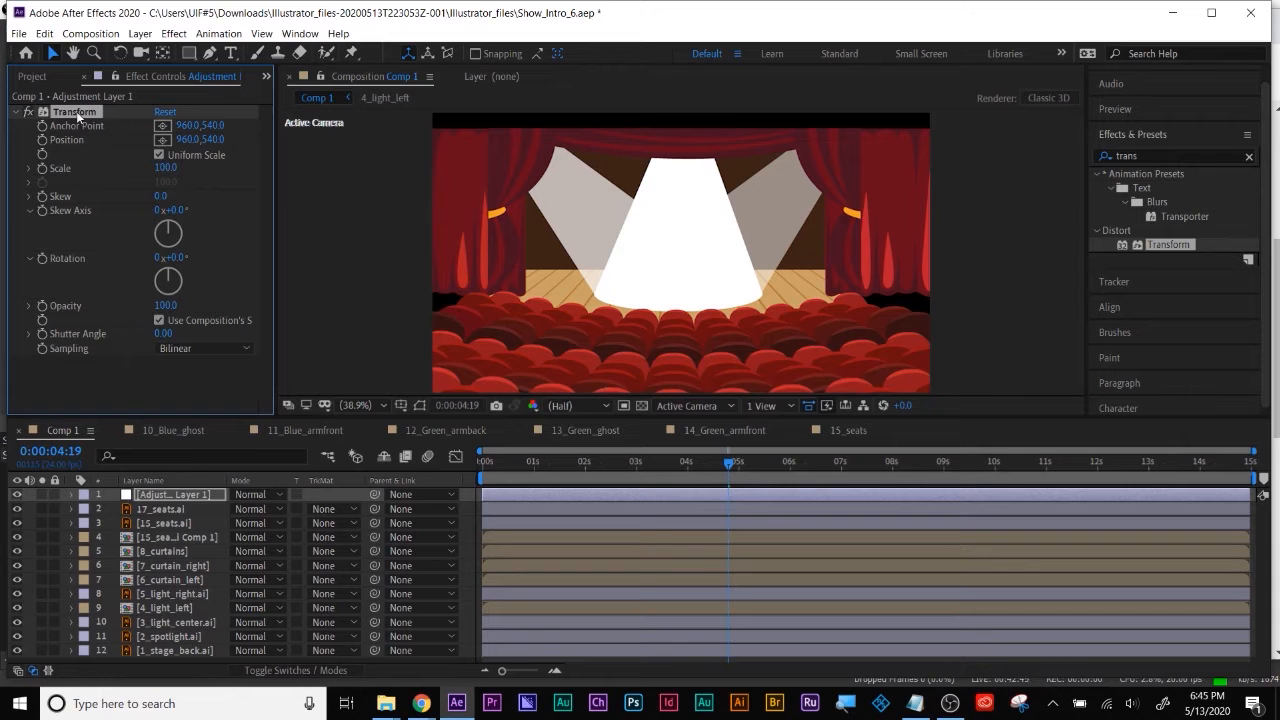
Keyframe the adjustment layer's Transform Position and Scale just after 1 second, and set Scale to 142 at 0:00:06:02
{"action": "left_click", "coordinate": [498, 461]}
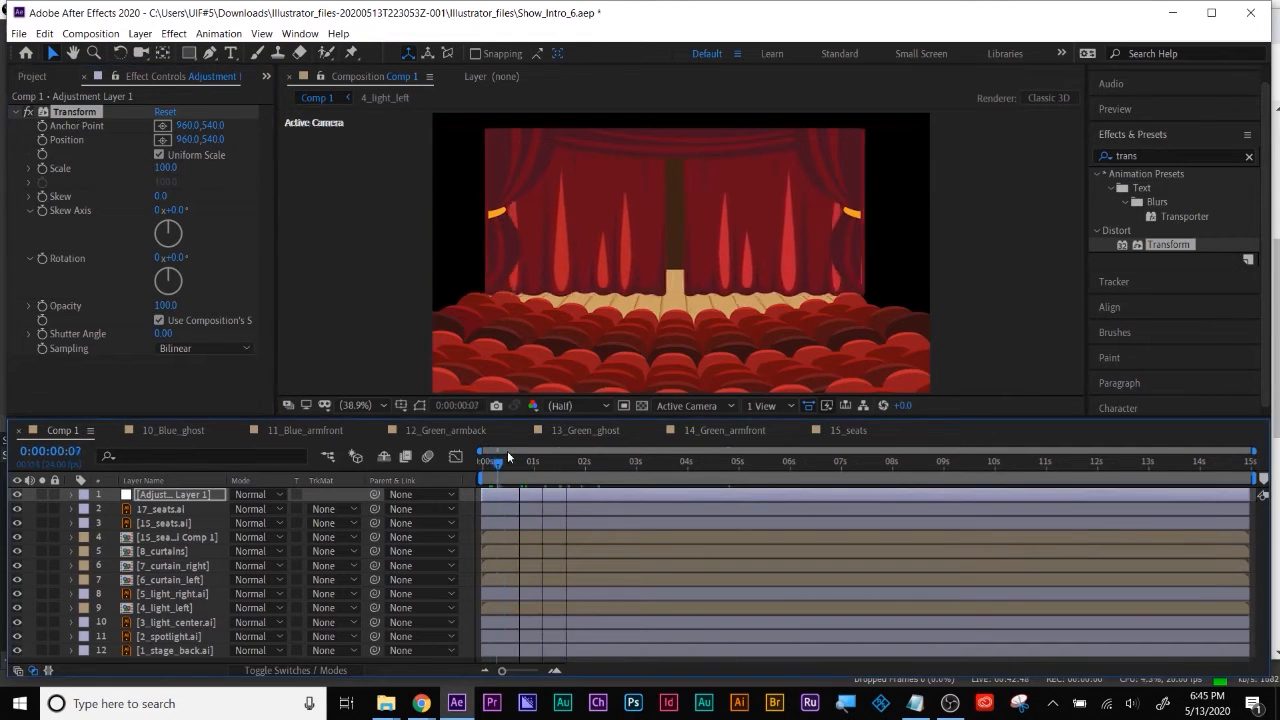
{"action": "left_click_drag", "start_coordinate": [507, 451], "coordinate": [539, 460]}
{"action": "left_click", "coordinate": [40, 160]}
{"action": "left_click_drag", "start_coordinate": [538, 460], "coordinate": [795, 500]}
{"action": "left_click_drag", "start_coordinate": [162, 168], "coordinate": [189, 163]}
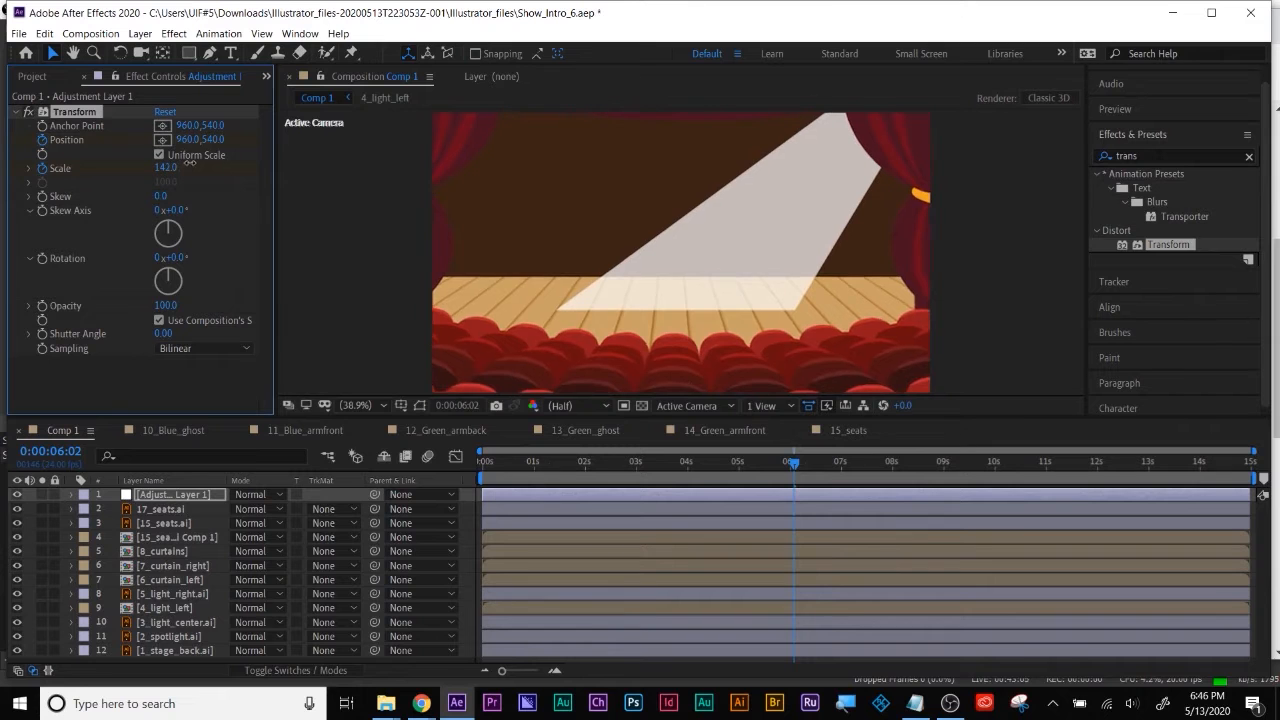
Add Position and Scale hold keyframes at 0:00:07:02, and paste copies of the first Position and Scale keyframes at 0:00:10:22
{"action": "left_click_drag", "start_coordinate": [792, 460], "coordinate": [830, 479]}
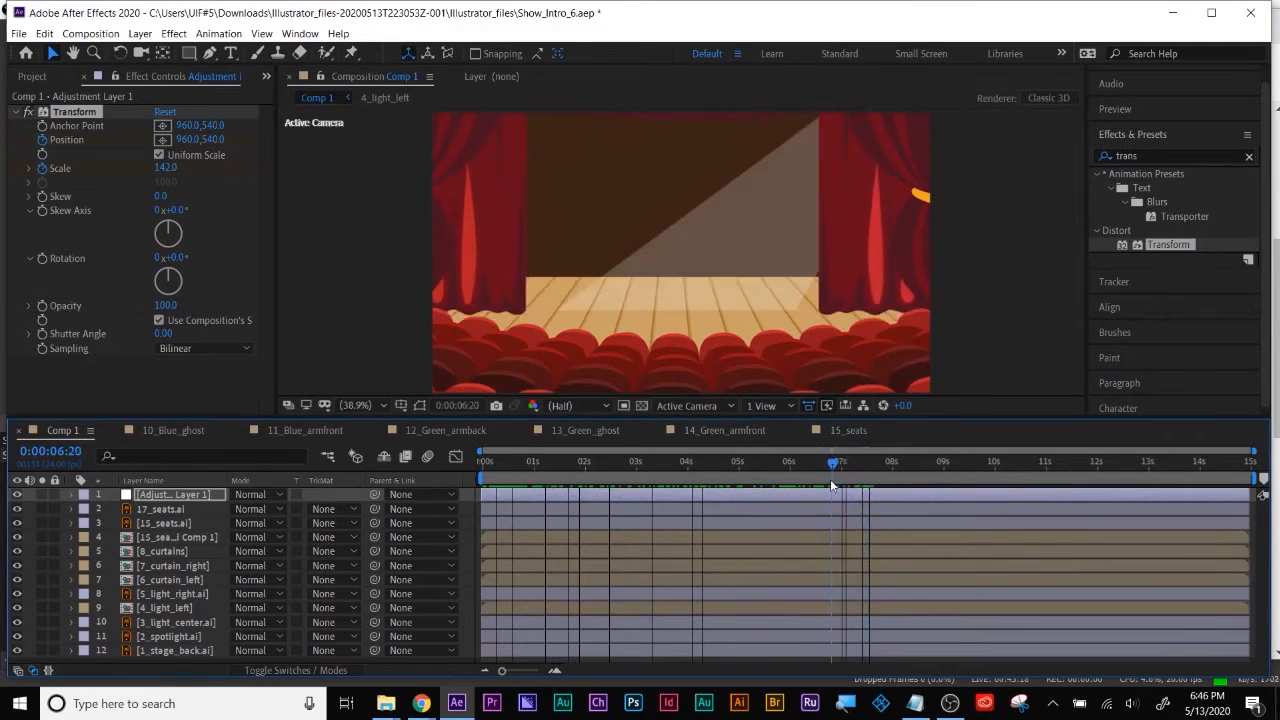
{"action": "key", "text": "u"}
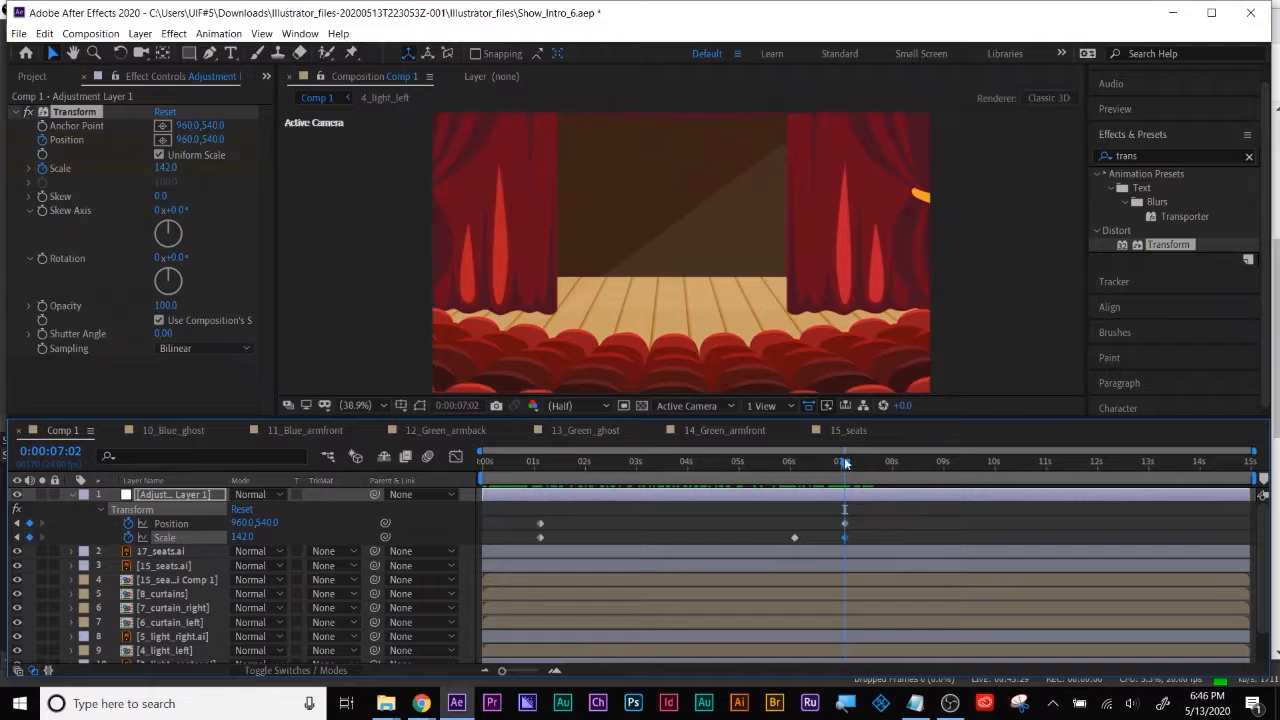
{"action": "left_click_drag", "start_coordinate": [844, 457], "coordinate": [1019, 462]}
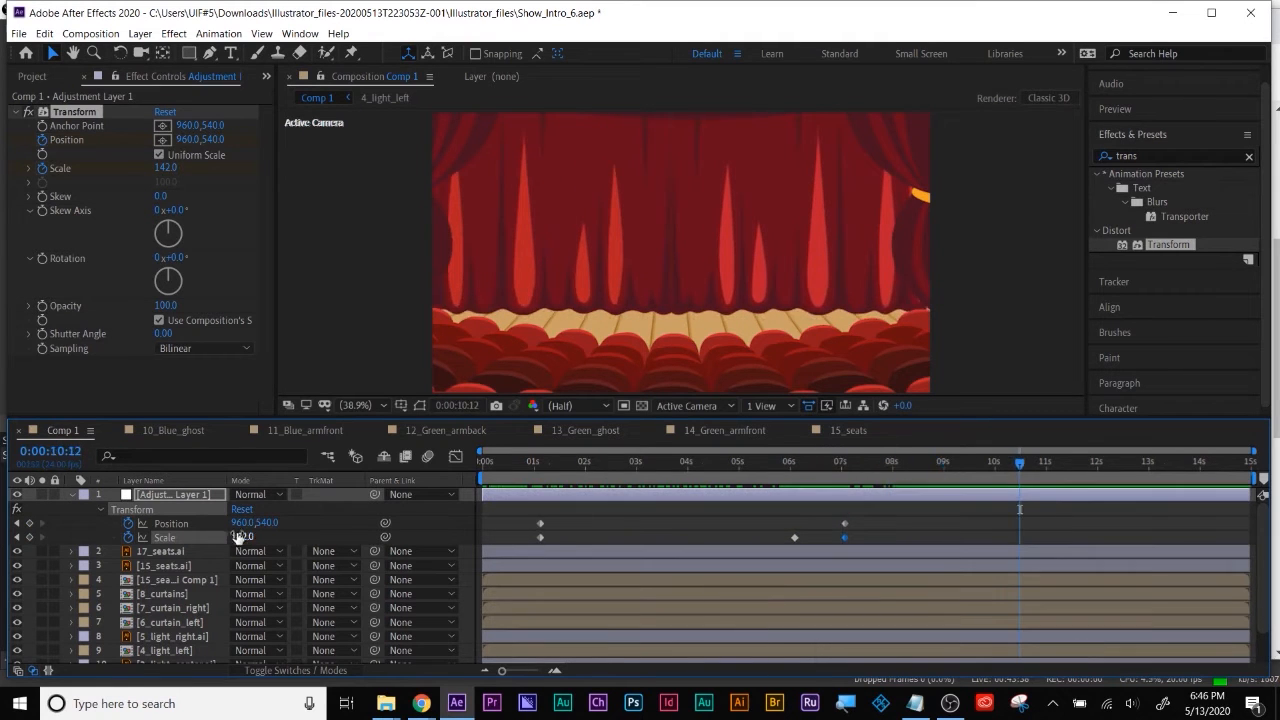
{"action": "left_click_drag", "start_coordinate": [555, 515], "coordinate": [525, 558]}
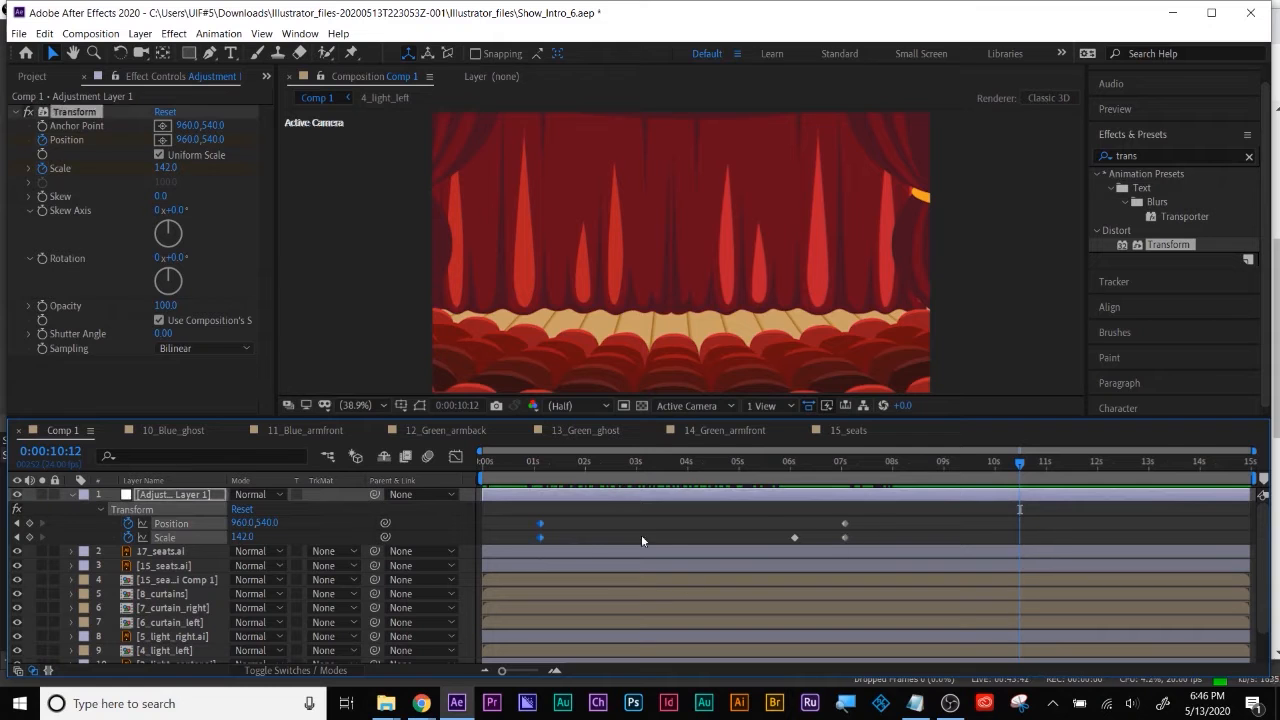
{"action": "left_click_drag", "start_coordinate": [1024, 464], "coordinate": [1043, 465]}
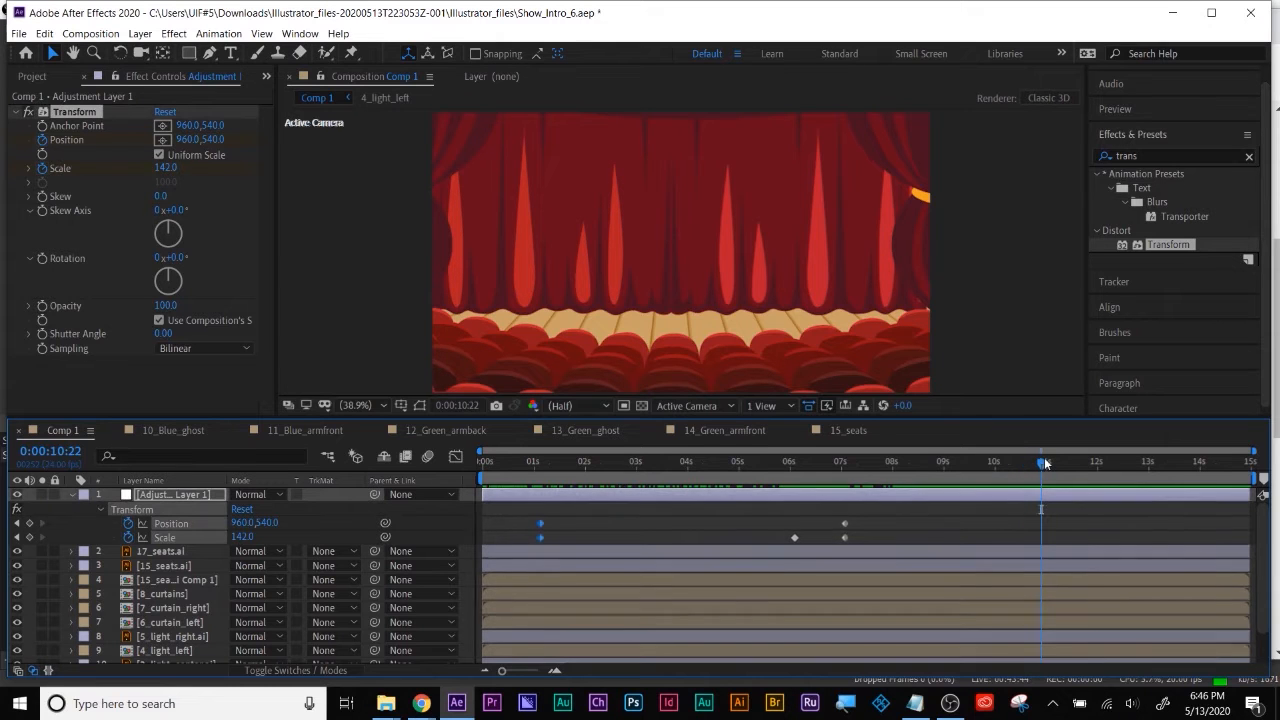
{"action": "key", "text": "ctrl+v"}
Apply Easy Ease to all Position and Scale keyframes of the adjustment layer's Transform effect
{"action": "key", "text": "Home"}
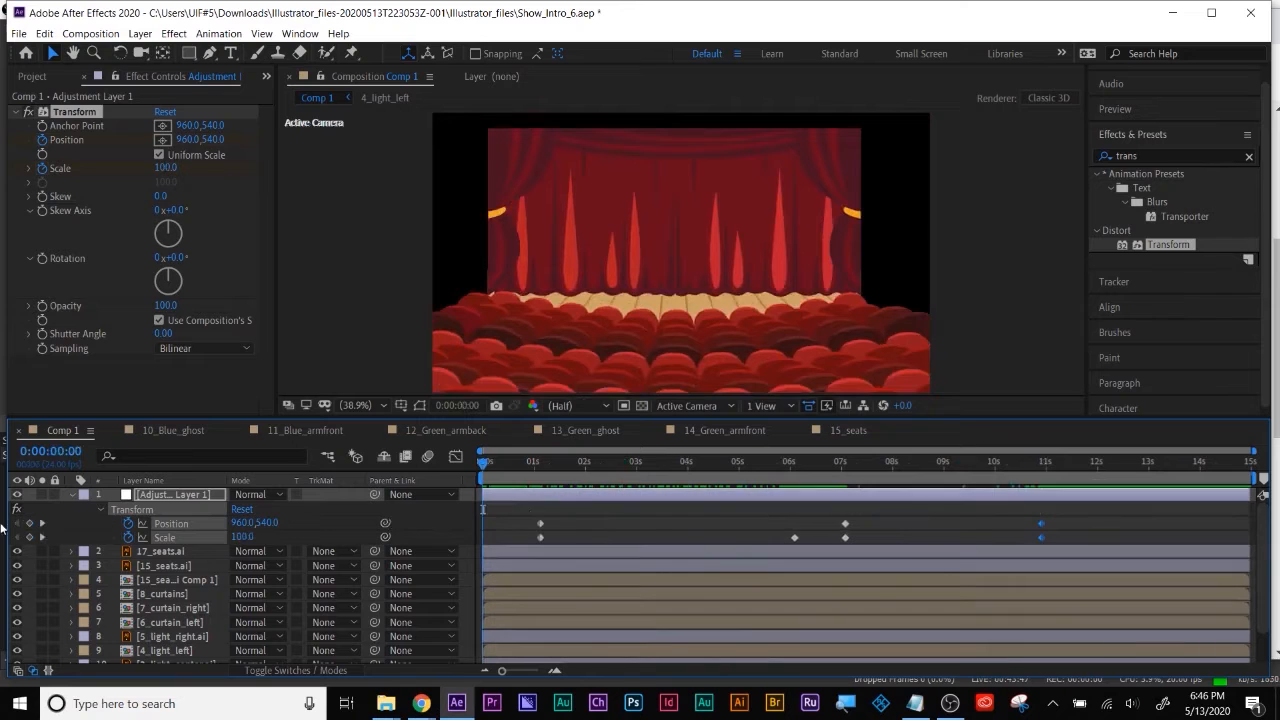
{"action": "left_click_drag", "start_coordinate": [515, 507], "coordinate": [1167, 548]}
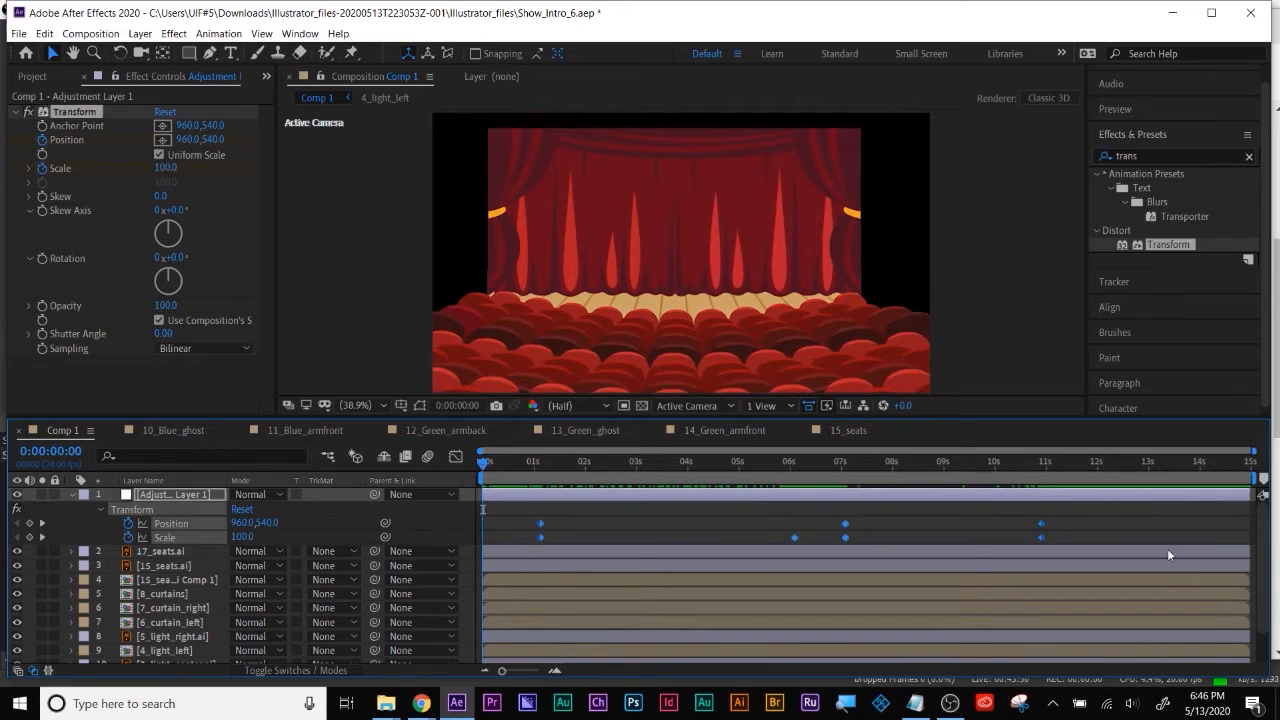
{"action": "right_click", "coordinate": [1041, 523]}
{"action": "mouse_move", "coordinate": [1088, 515]}
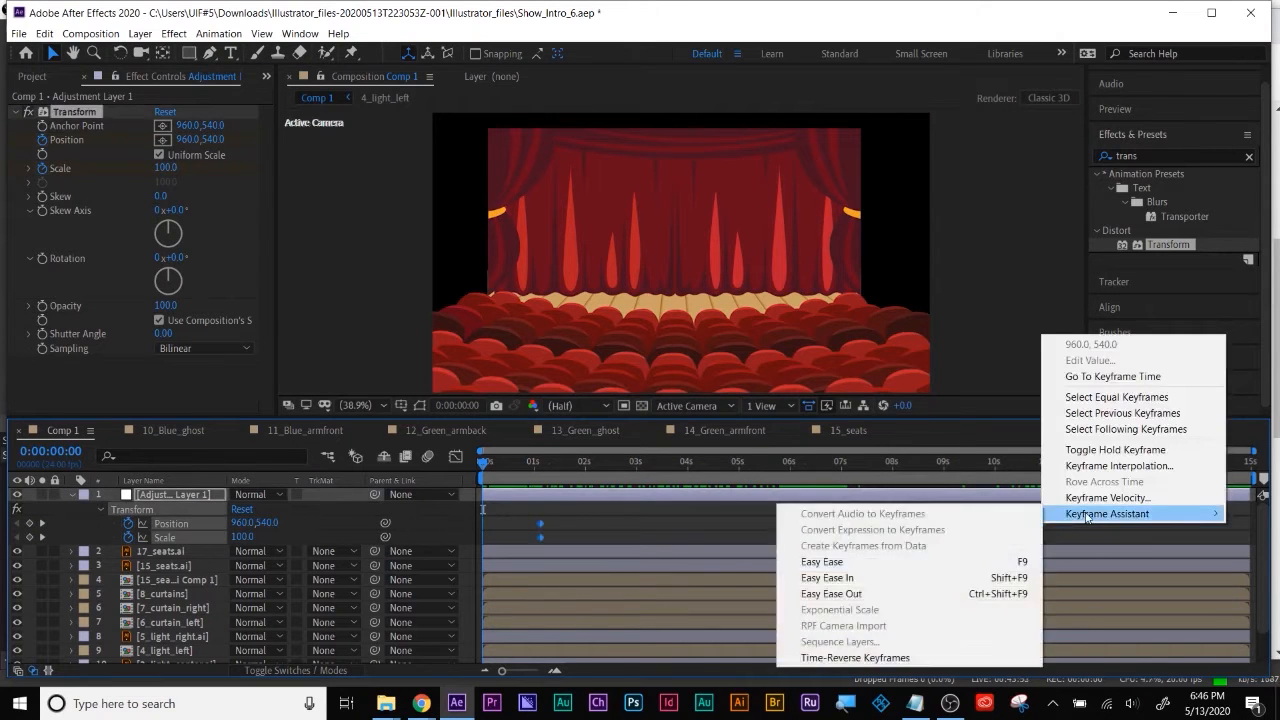
{"action": "left_click", "coordinate": [963, 560]}
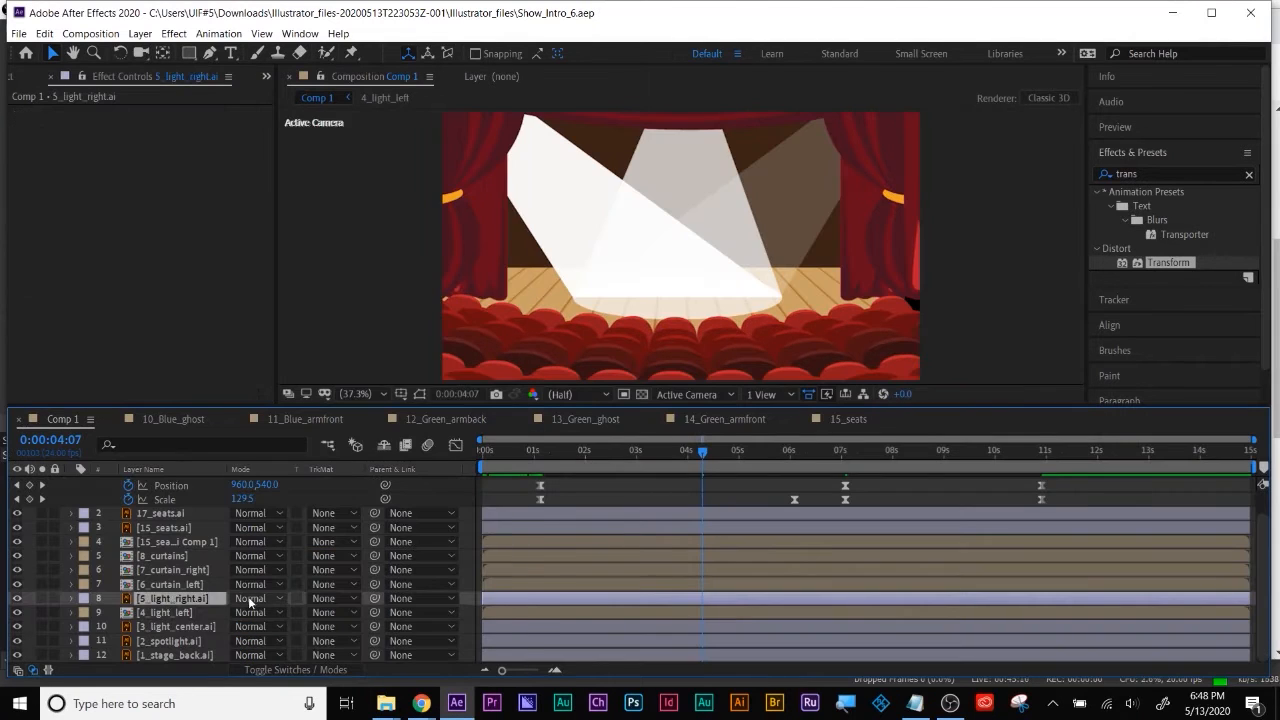
Set the blending mode of the 5_light_right.ai, 4_light_left and 2_spotlight.ai layers to Add
{"action": "left_click", "coordinate": [249, 601]}
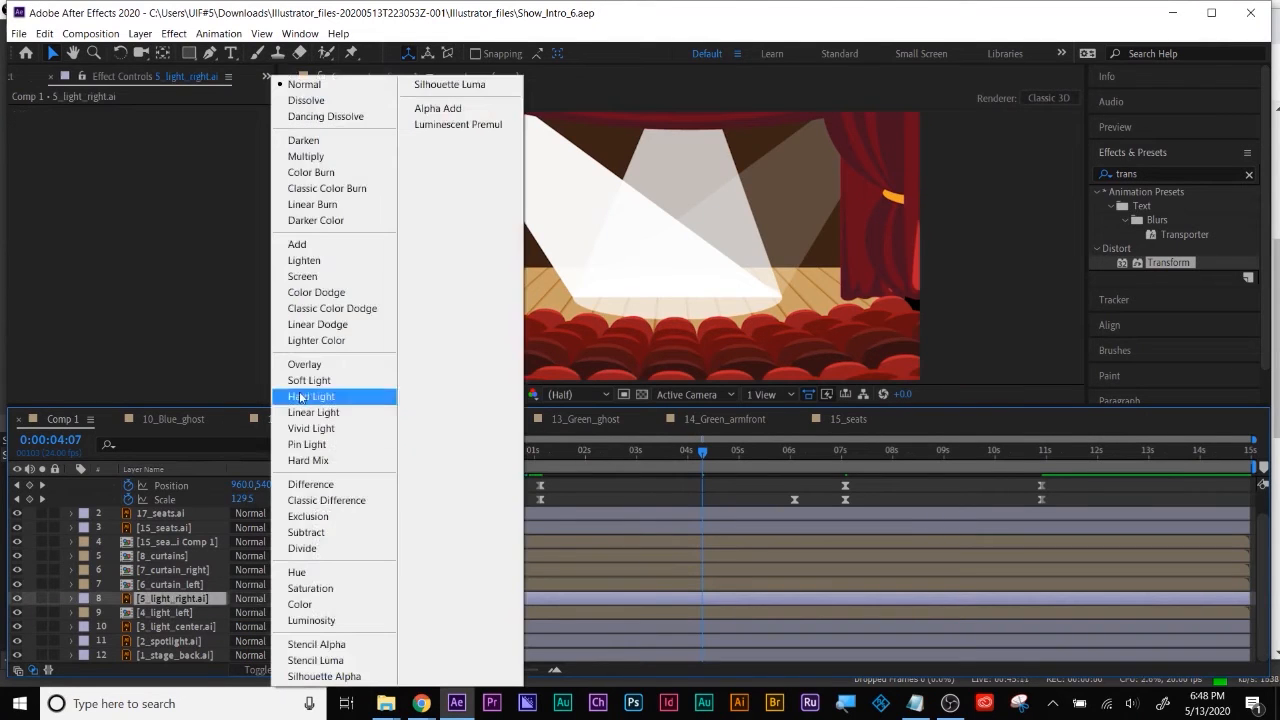
{"action": "left_click", "coordinate": [321, 244]}
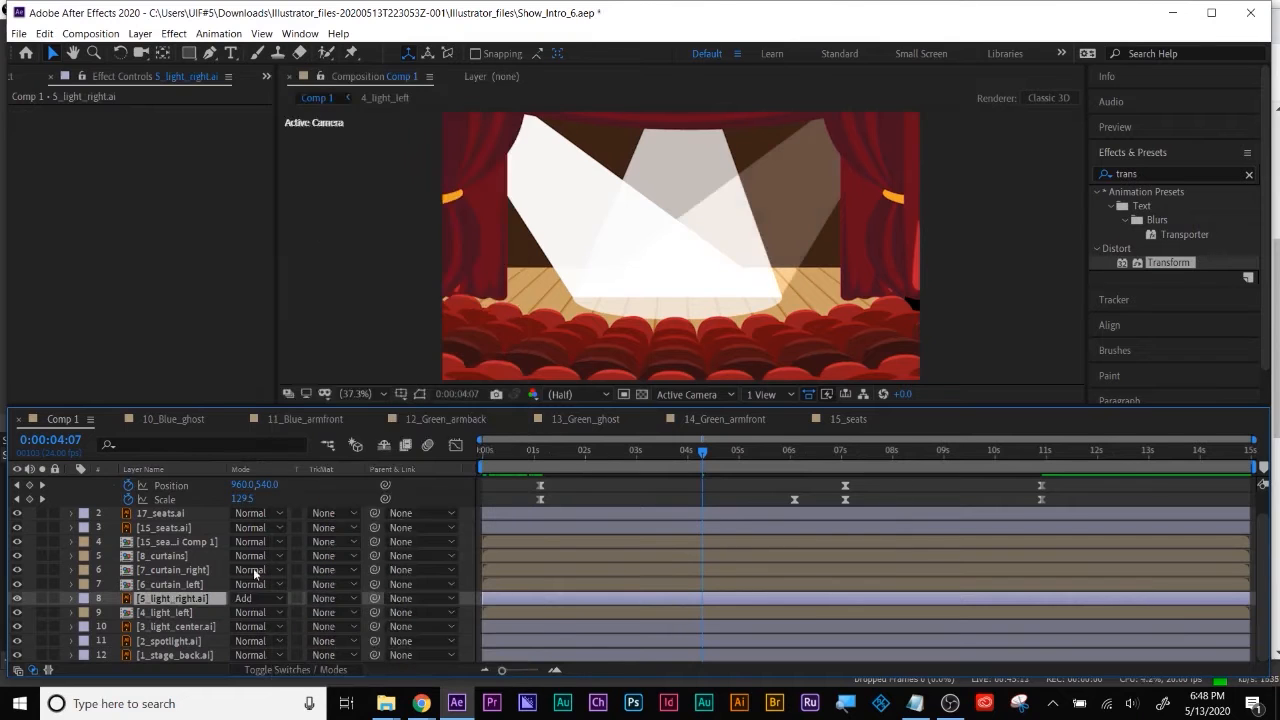
{"action": "left_click", "coordinate": [163, 613]}
{"action": "left_click", "coordinate": [272, 613]}
{"action": "left_click", "coordinate": [330, 177]}
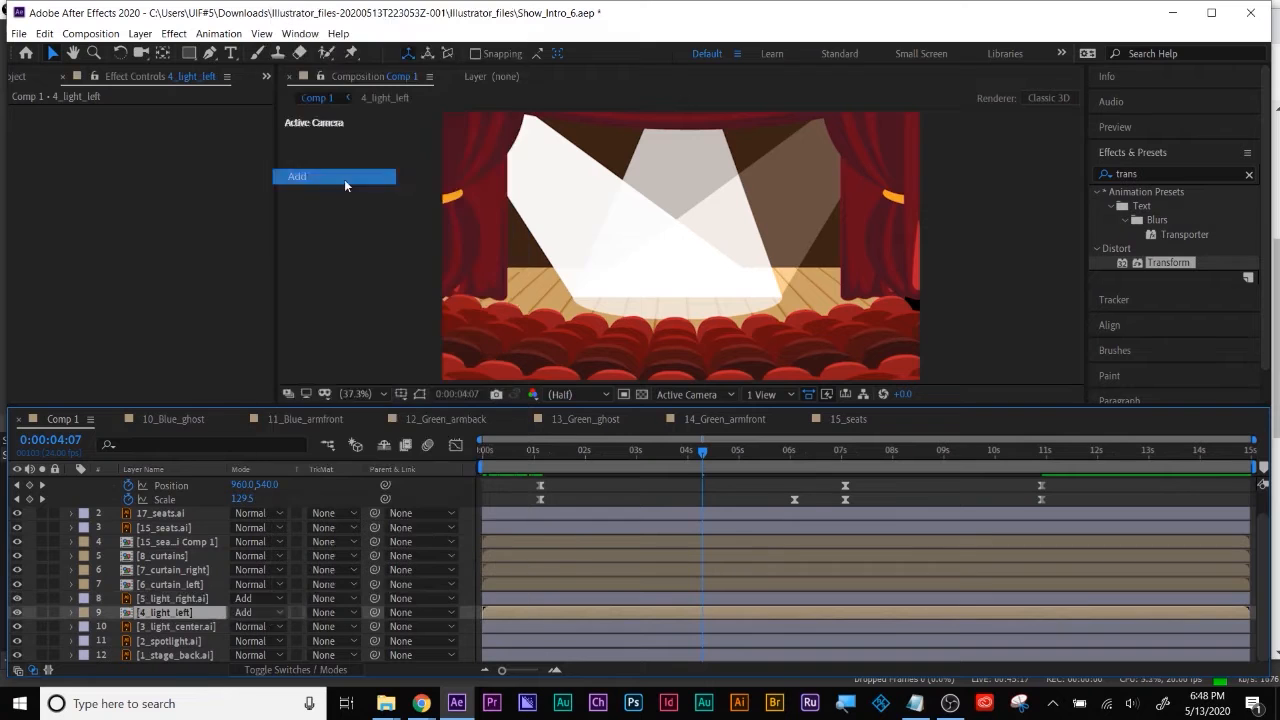
{"action": "left_click", "coordinate": [172, 641]}
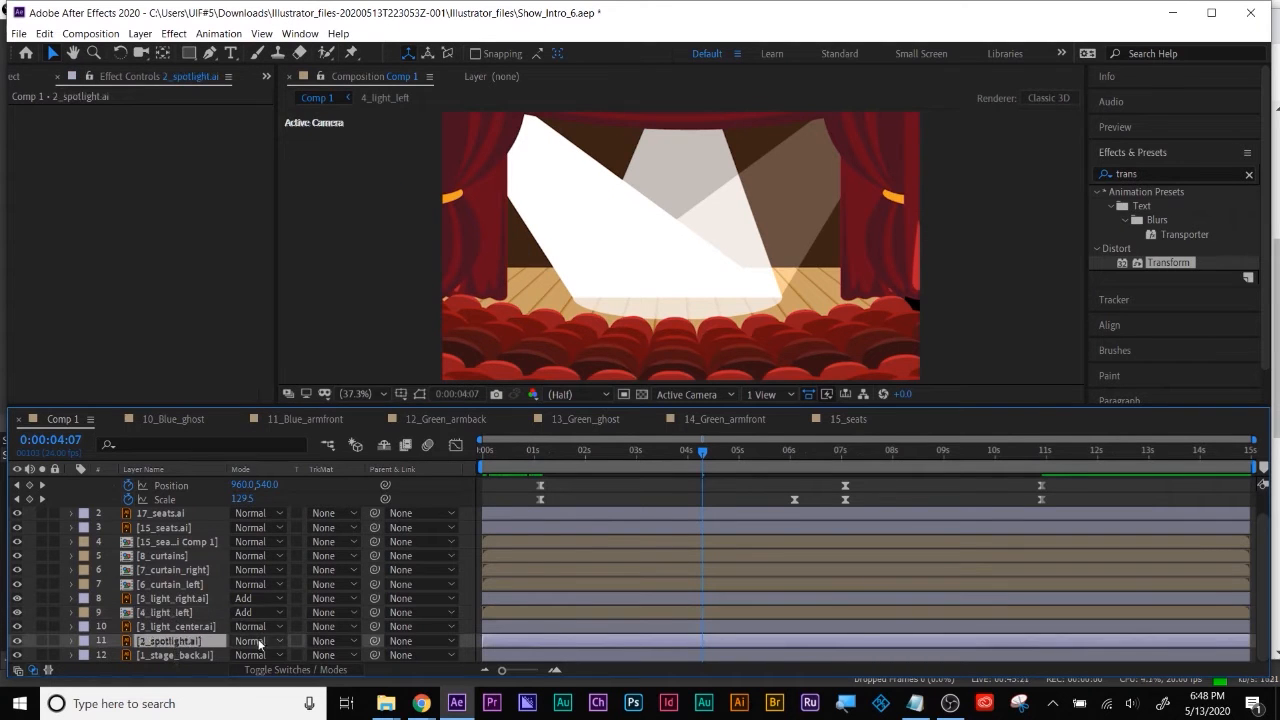
{"action": "left_click", "coordinate": [258, 641]}
{"action": "left_click", "coordinate": [320, 196]}
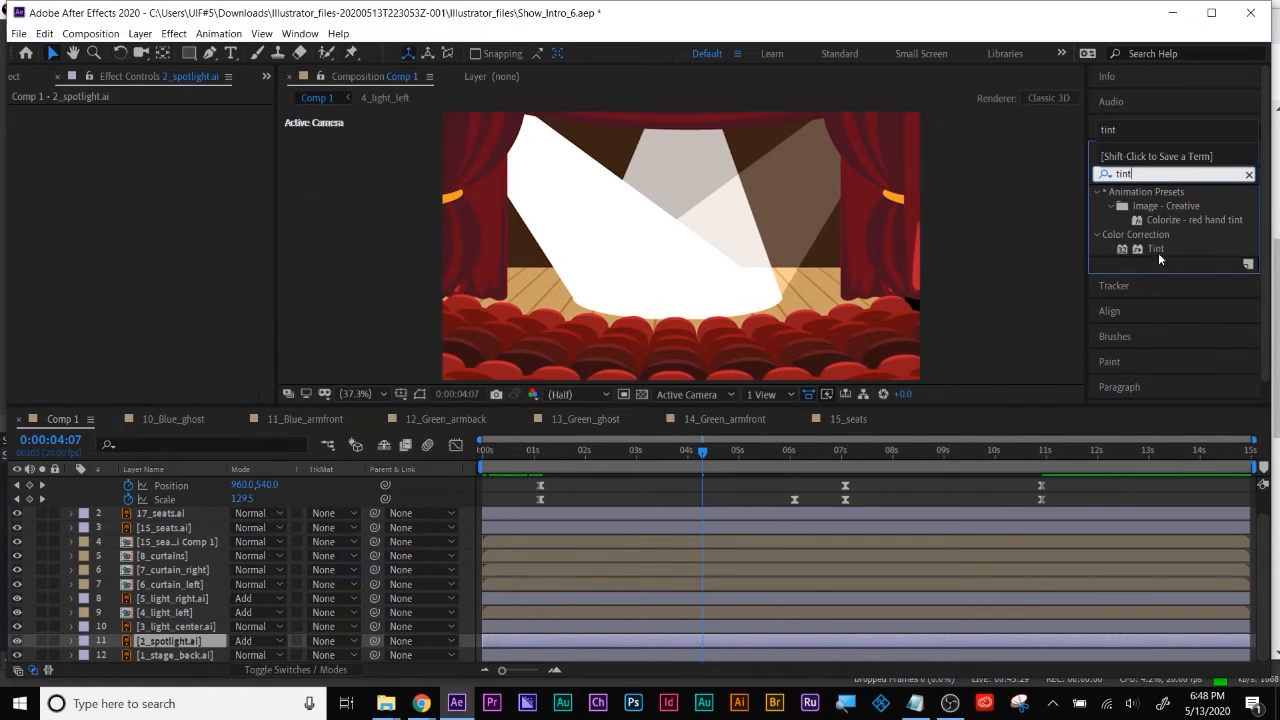
Apply the Tint effect to 5_light_right.ai and map white to a saturated cyan-blue
{"action": "left_click_drag", "start_coordinate": [1158, 250], "coordinate": [271, 600]}
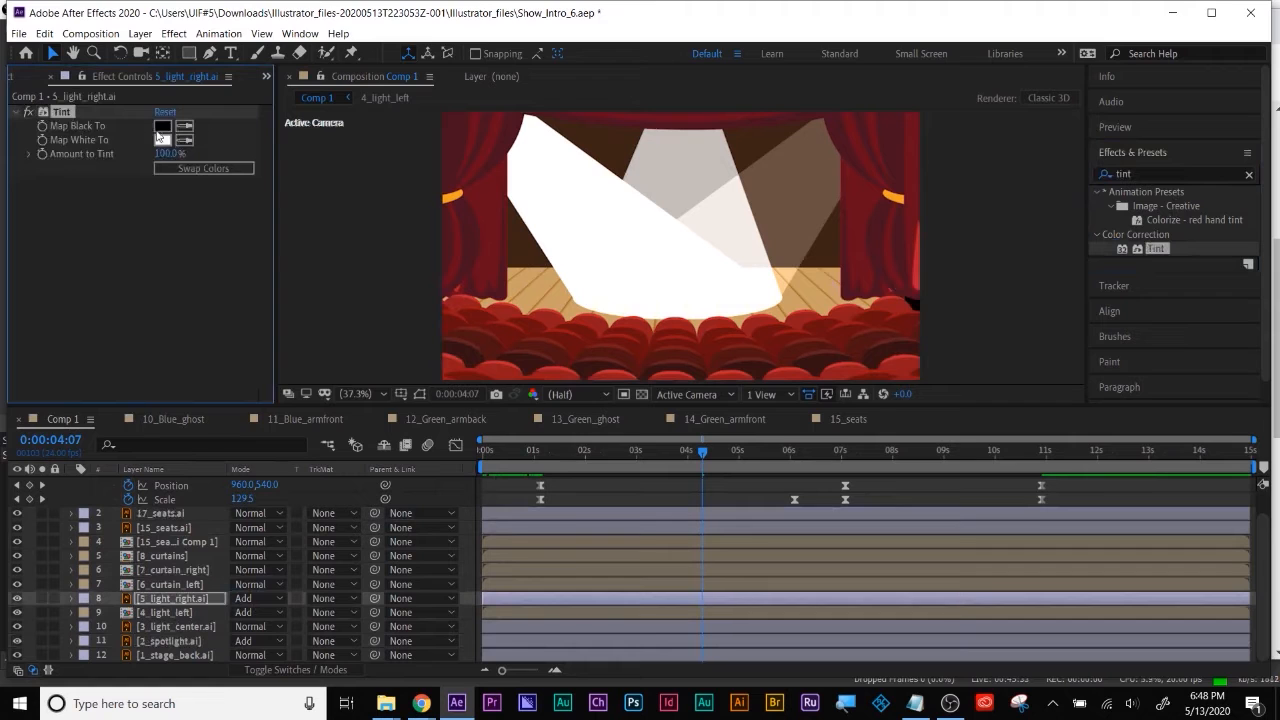
{"action": "left_click", "coordinate": [163, 142]}
{"action": "left_click_drag", "start_coordinate": [266, 290], "coordinate": [262, 305]}
{"action": "left_click_drag", "start_coordinate": [240, 241], "coordinate": [246, 206]}
{"action": "left_click", "coordinate": [399, 207]}
Apply the Tint effect to 2_spotlight.ai and map white to bright red
{"action": "left_click", "coordinate": [170, 641]}
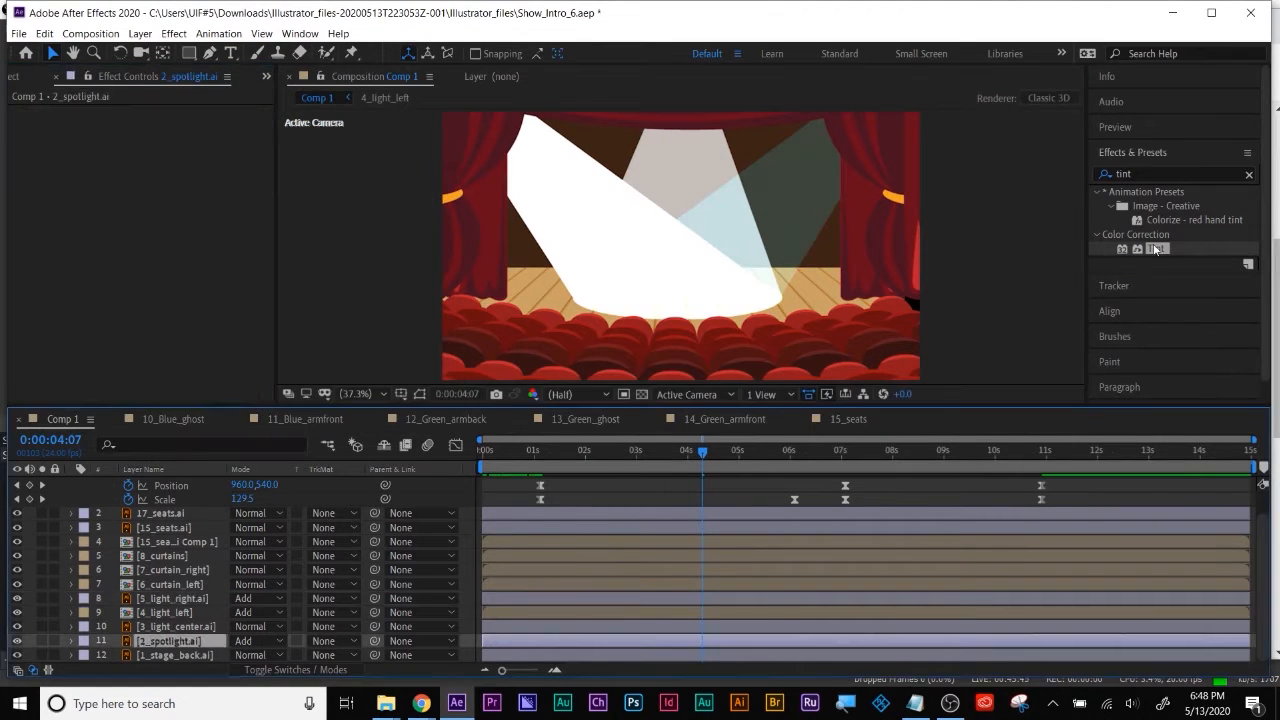
{"action": "left_click_drag", "start_coordinate": [792, 451], "coordinate": [634, 642]}
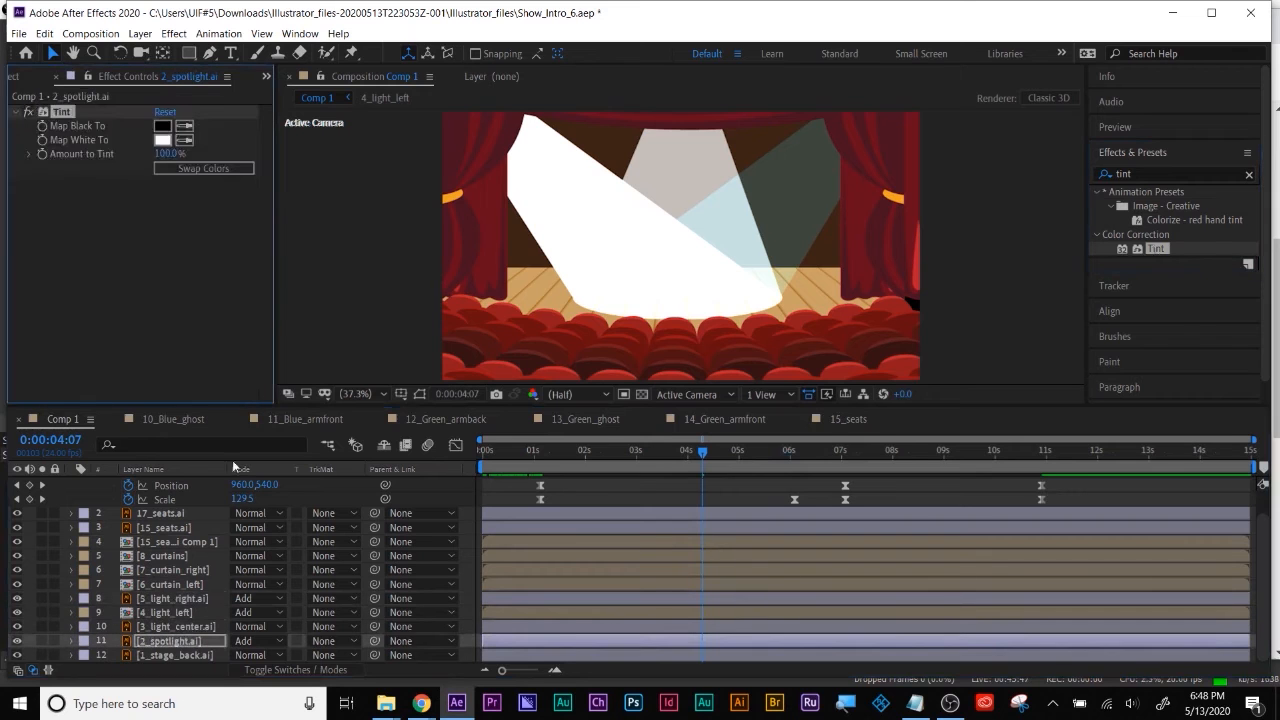
{"action": "left_click", "coordinate": [163, 140]}
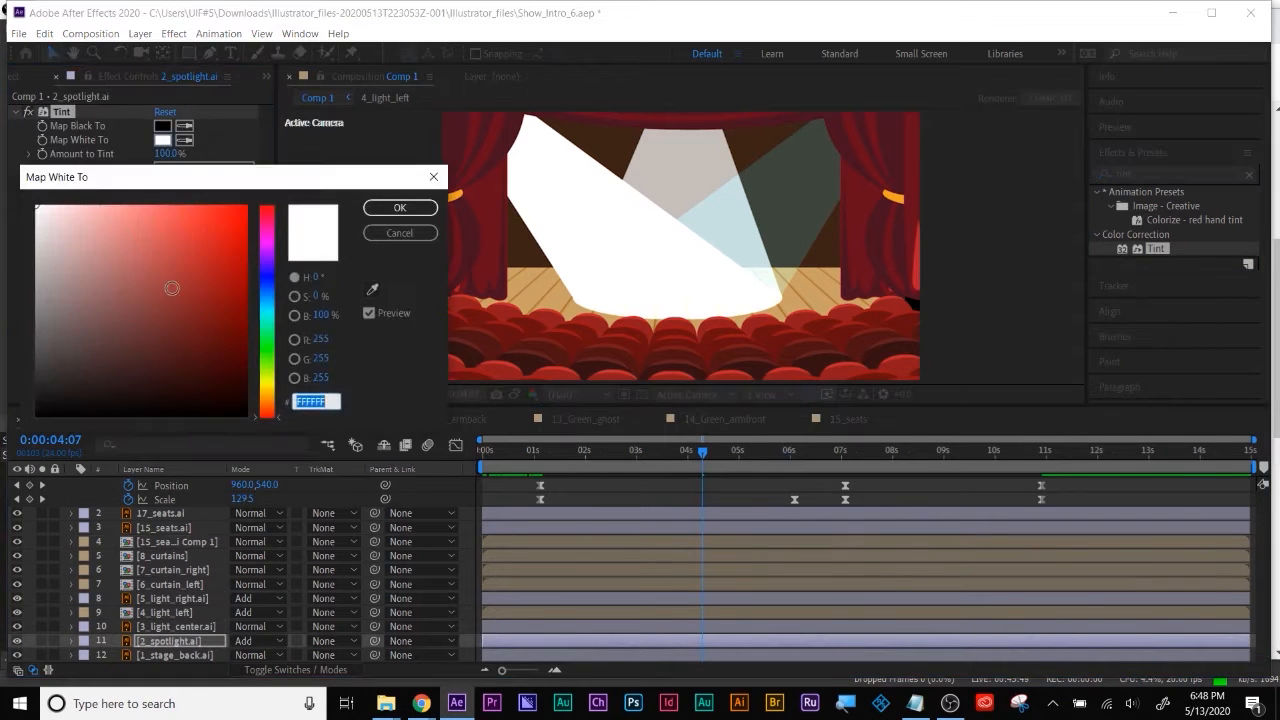
{"action": "left_click", "coordinate": [242, 209]}
{"action": "left_click", "coordinate": [399, 207]}
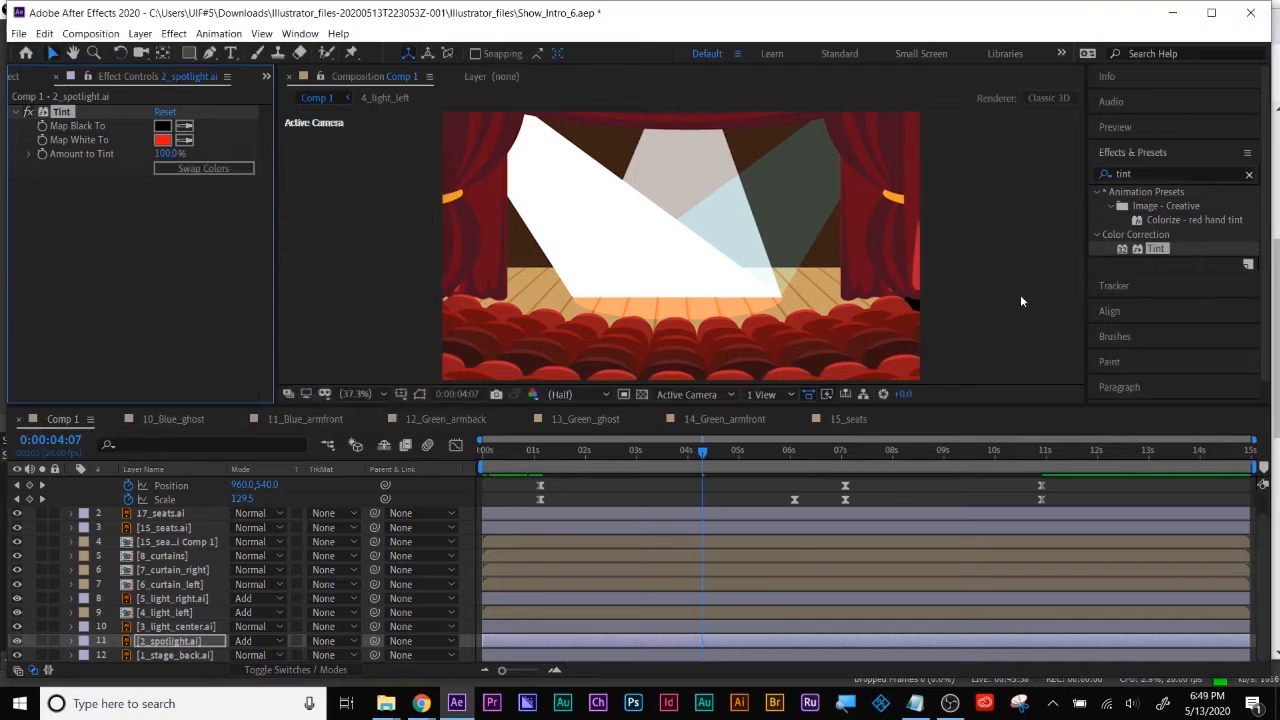
Apply the Tint effect to the 4_light_left layer and map white to bright green 0DFF03
{"action": "left_click_drag", "start_coordinate": [1148, 250], "coordinate": [193, 613]}
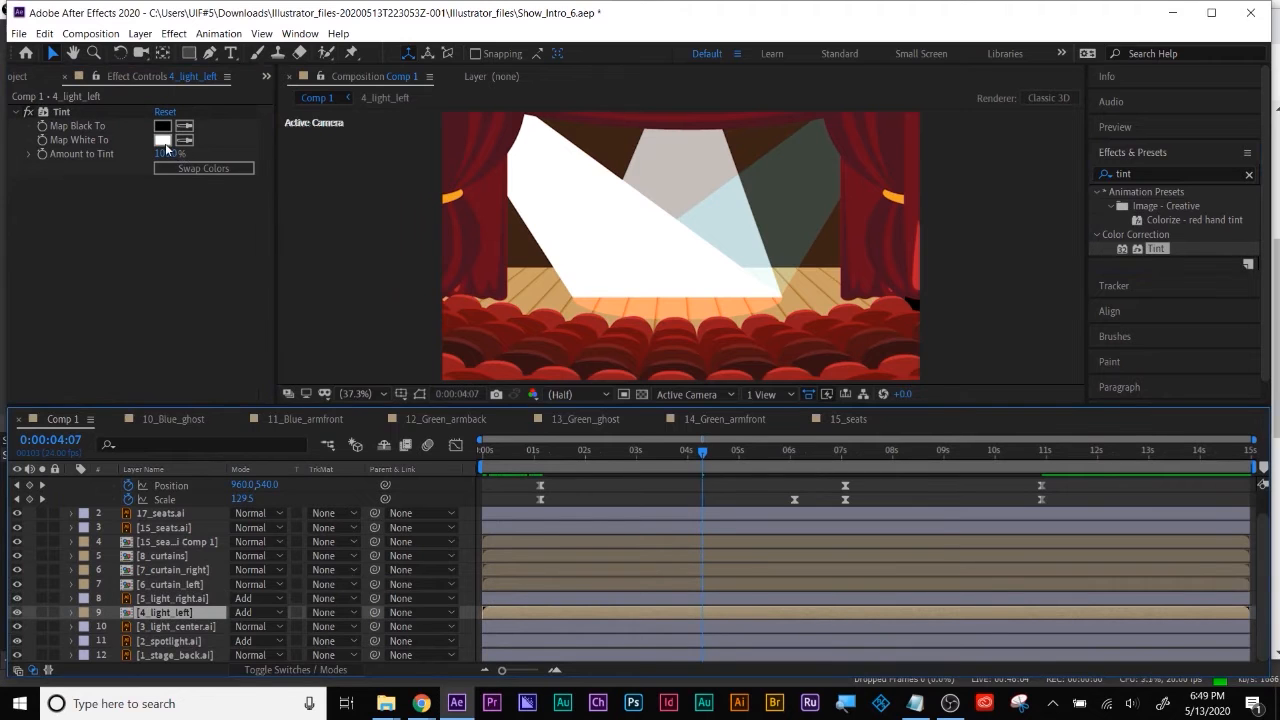
{"action": "left_click", "coordinate": [162, 140]}
{"action": "left_click_drag", "start_coordinate": [272, 318], "coordinate": [269, 345]}
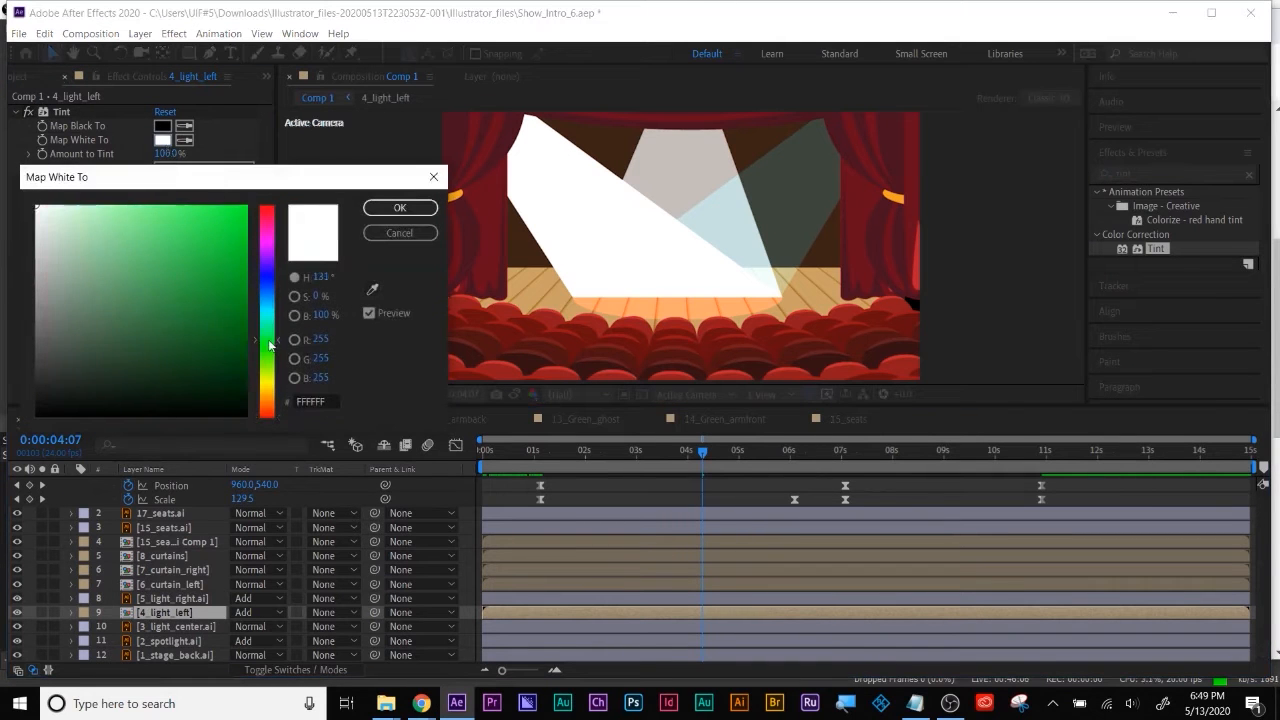
{"action": "left_click_drag", "start_coordinate": [242, 218], "coordinate": [243, 204]}
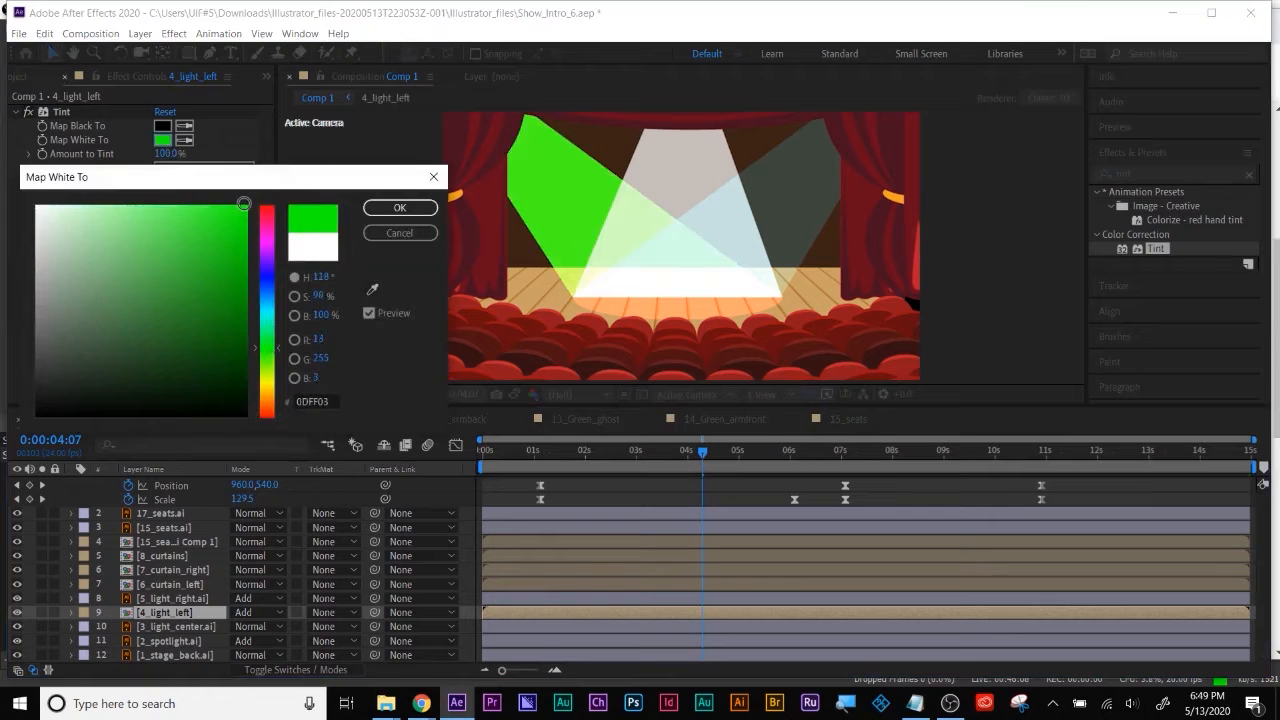
{"action": "left_click", "coordinate": [420, 208]}
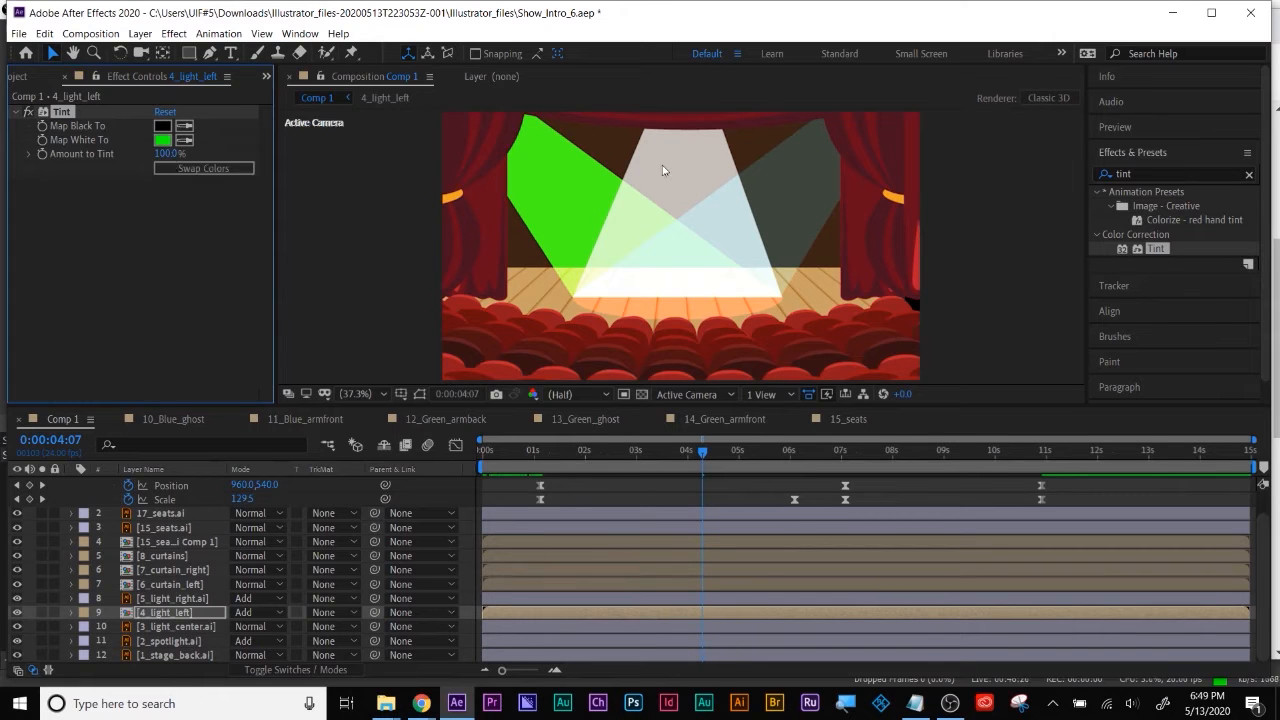
Change the white mapping of 4_light_left's Tint to muted green 41AF3D and preview the composition
{"action": "left_click", "coordinate": [165, 145]}
{"action": "left_click_drag", "start_coordinate": [210, 255], "coordinate": [173, 270]}
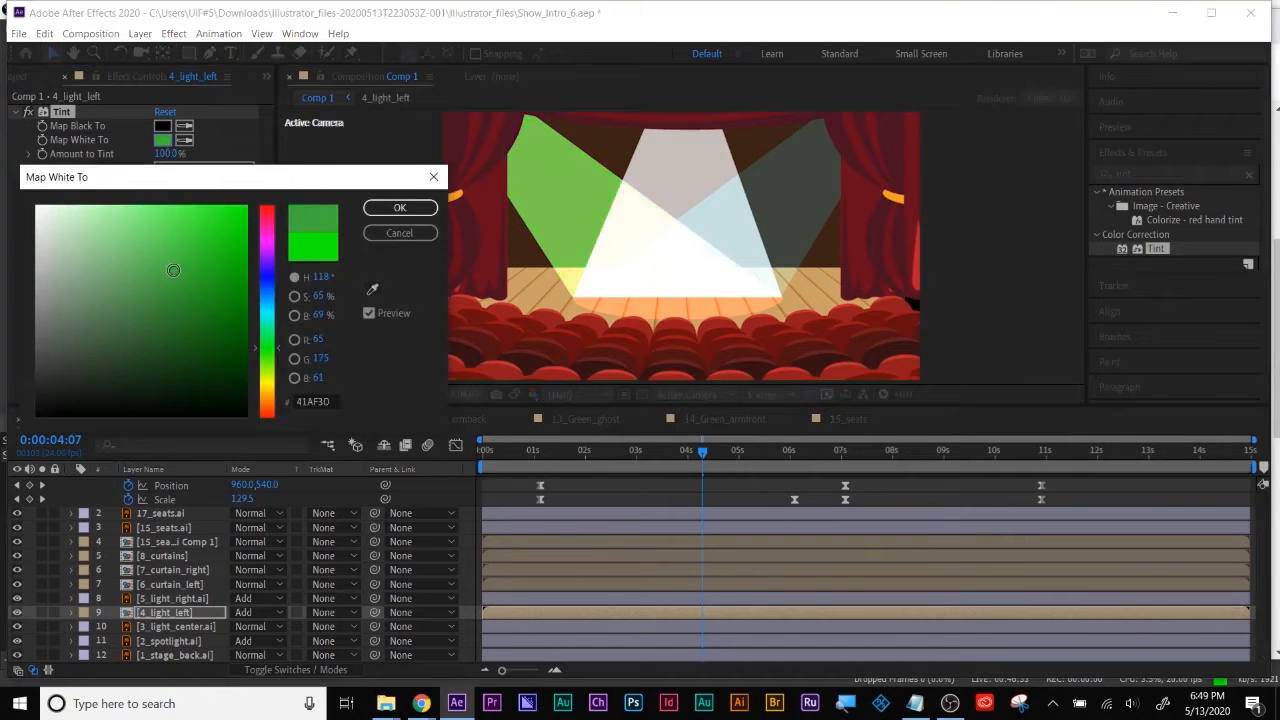
{"action": "left_click", "coordinate": [399, 207]}
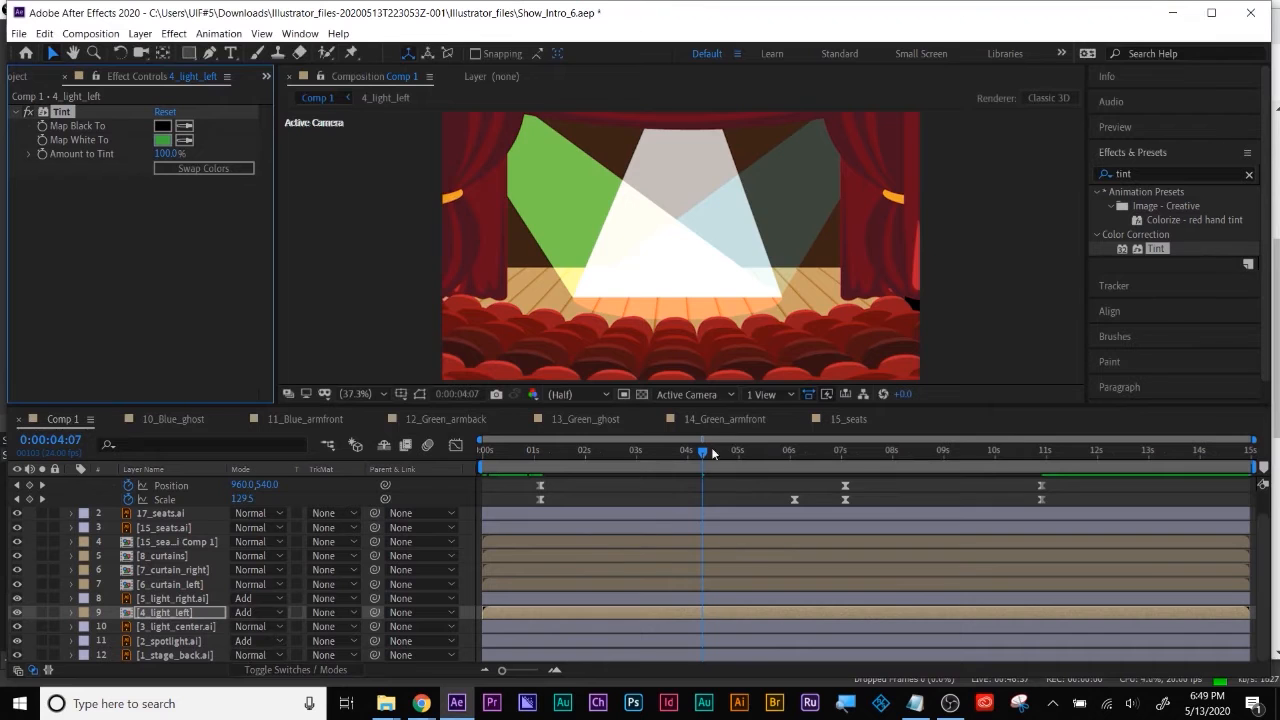
{"action": "left_click_drag", "start_coordinate": [710, 455], "coordinate": [764, 455]}
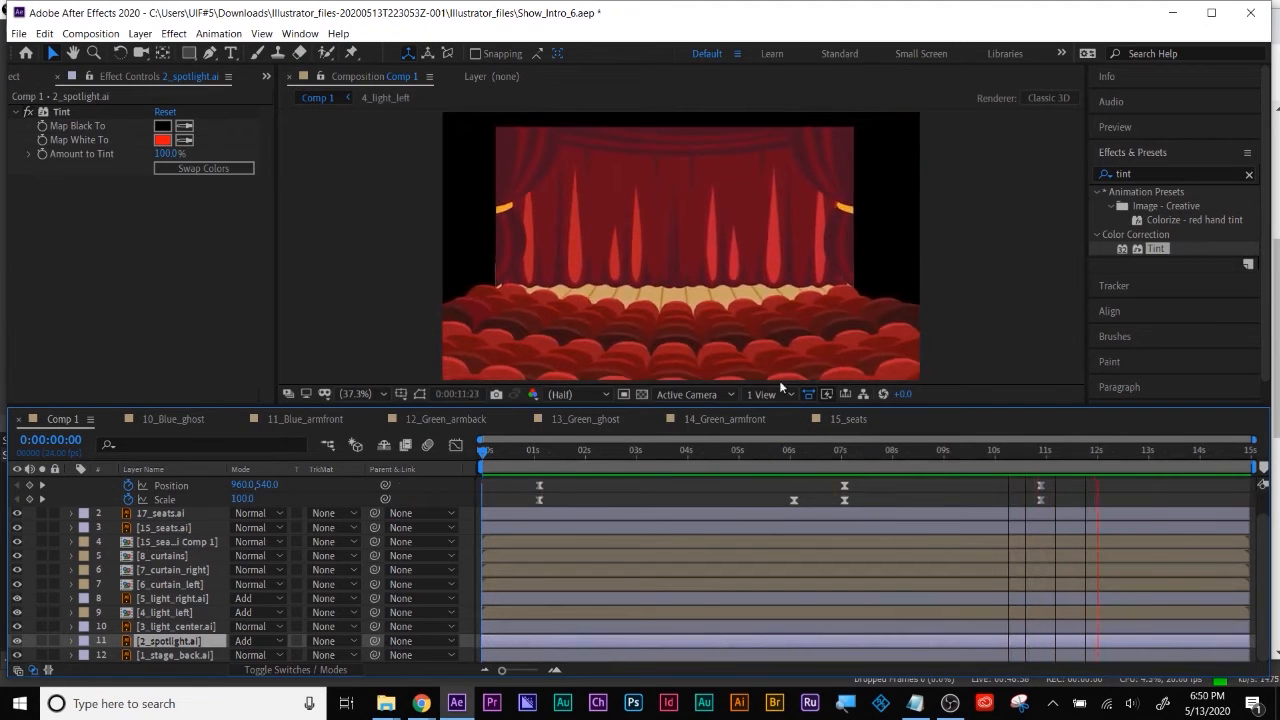
{"action": "left_click", "coordinate": [710, 516]}
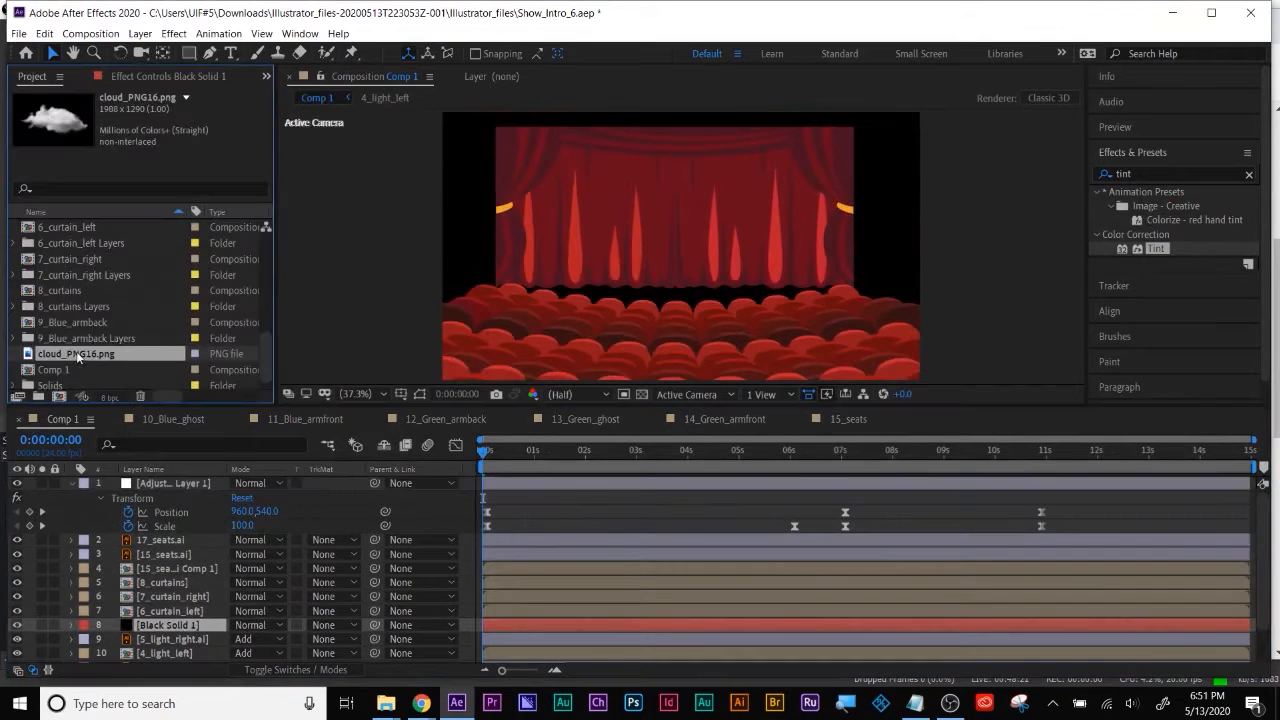
Create a new composition with a width and height of 200 px
{"action": "left_click", "coordinate": [58, 396]}
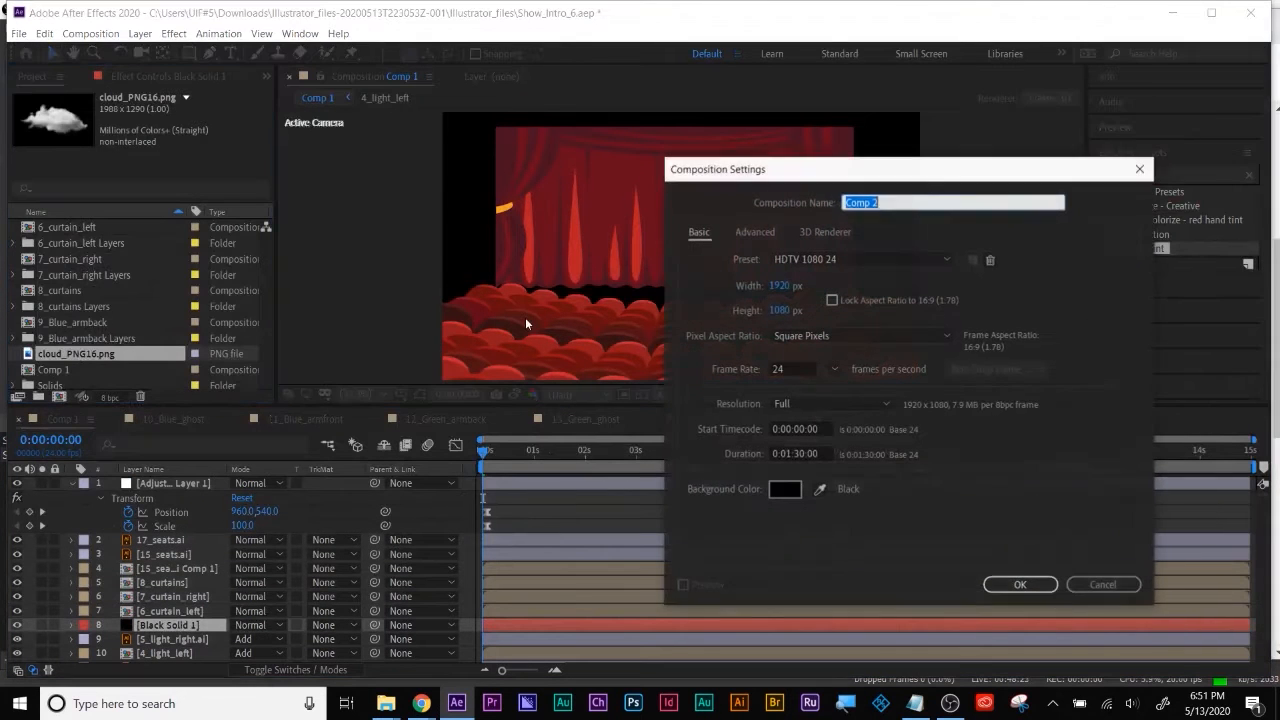
{"action": "left_click", "coordinate": [786, 288]}
{"action": "type", "text": "00"}
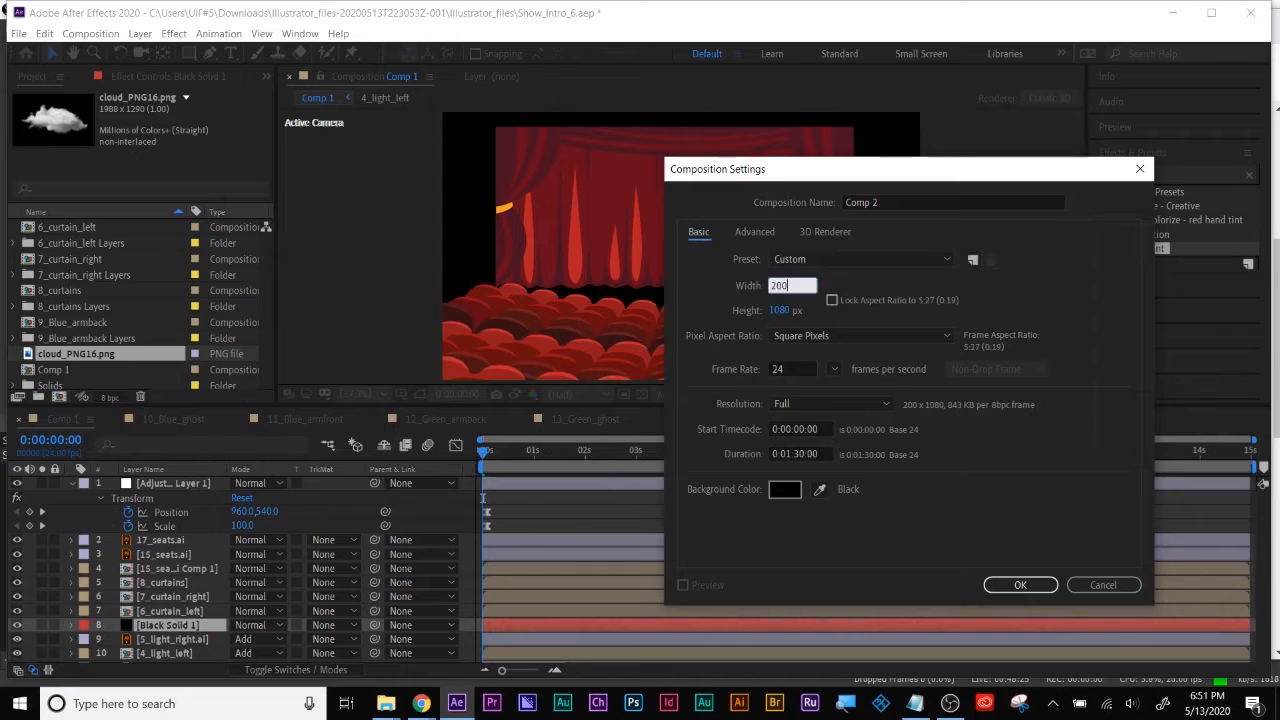
{"action": "key", "text": "Tab"}
{"action": "type", "text": "200"}
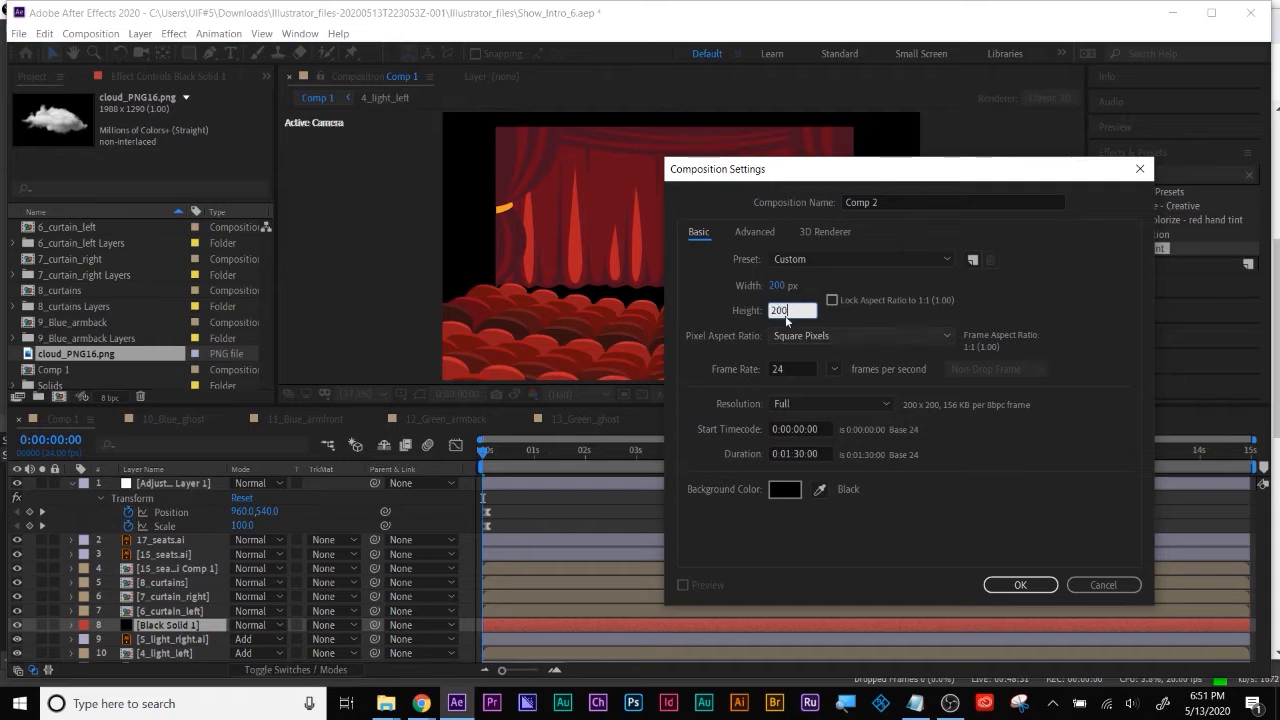
{"action": "left_click", "coordinate": [1022, 584]}
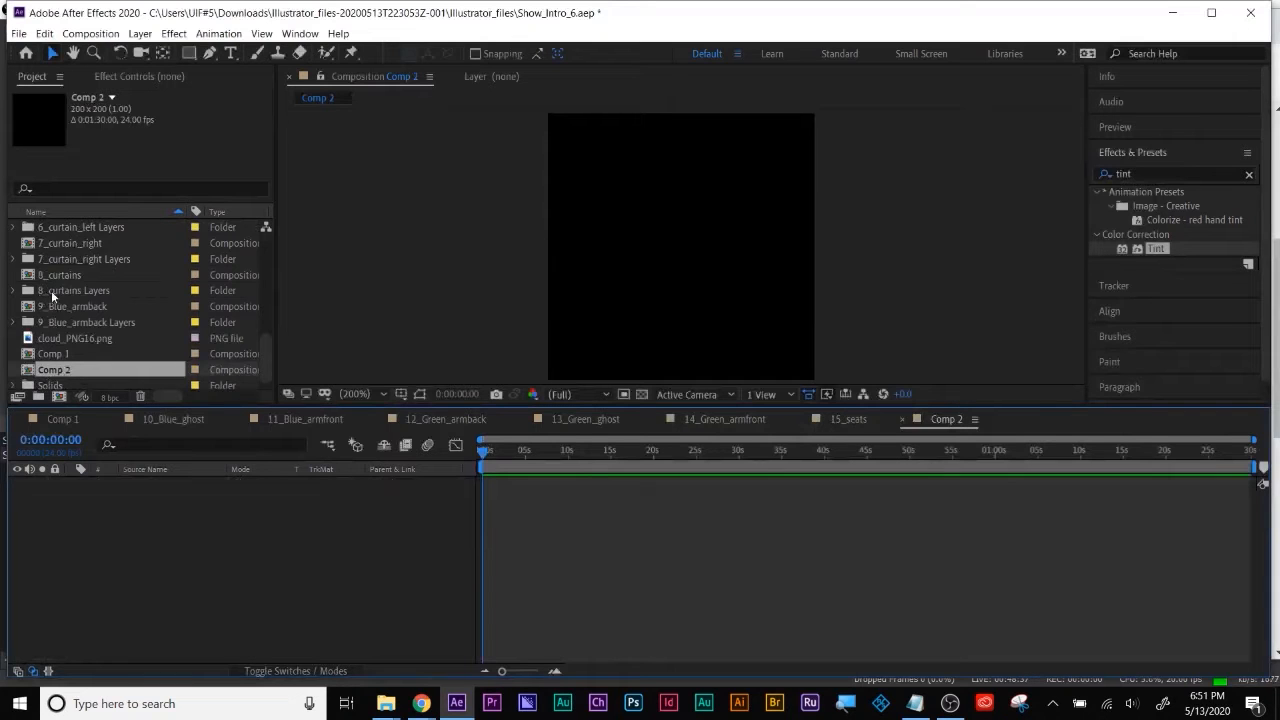
Add cloud_PNG16.png to the 200 px composition, scale it to 10% and center the cloud in the frame
{"action": "scroll", "coordinate": [111, 357], "scroll_direction": "down", "scroll_amount": 1}
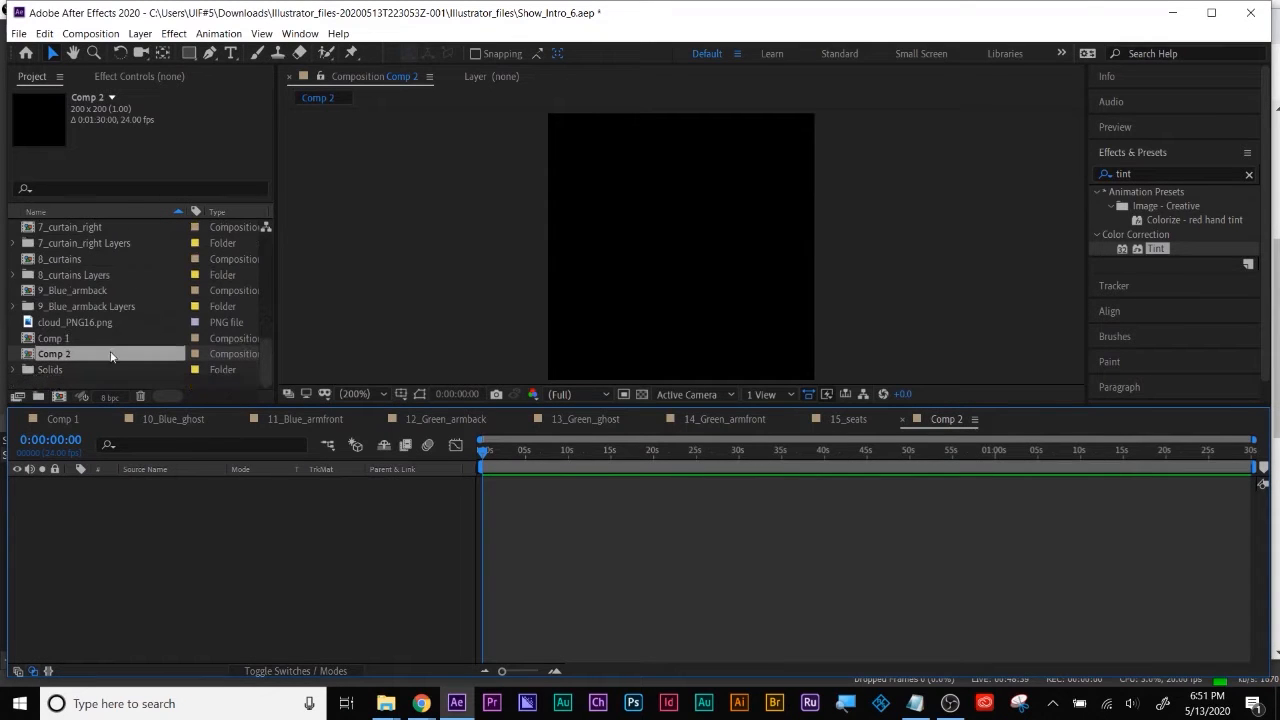
{"action": "left_click_drag", "start_coordinate": [53, 322], "coordinate": [134, 506]}
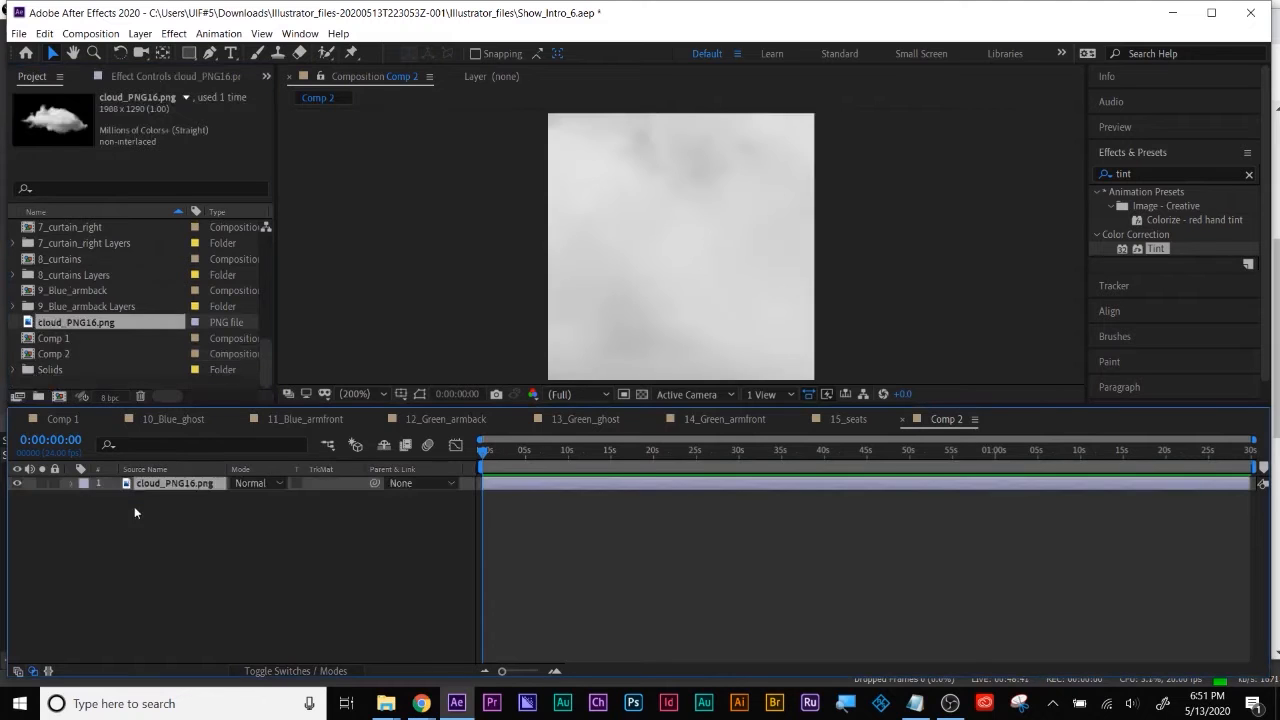
{"action": "key", "text": "s"}
{"action": "left_click_drag", "start_coordinate": [258, 503], "coordinate": [203, 518]}
{"action": "left_click_drag", "start_coordinate": [645, 269], "coordinate": [640, 259]}
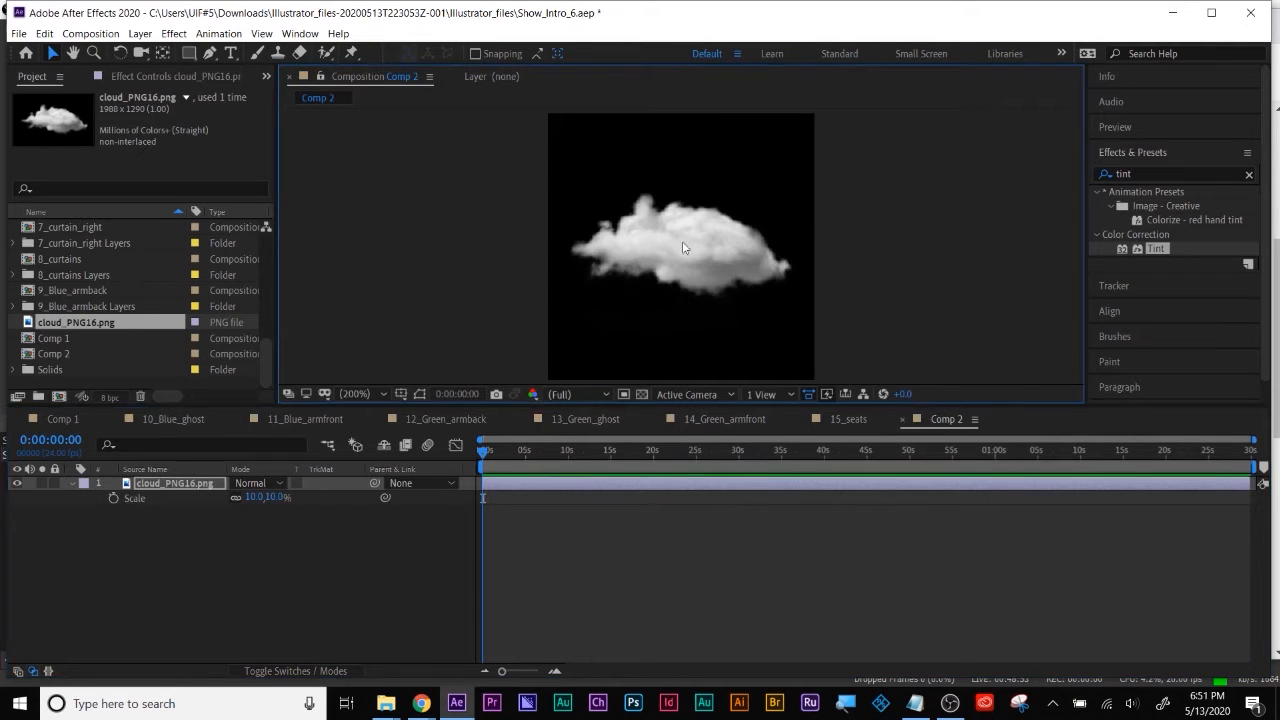
Apply the Turbulent Displace effect to the cloud layer and set its Amount to 22
{"action": "double_click", "coordinate": [1124, 174]}
{"action": "type", "text": "turb"}
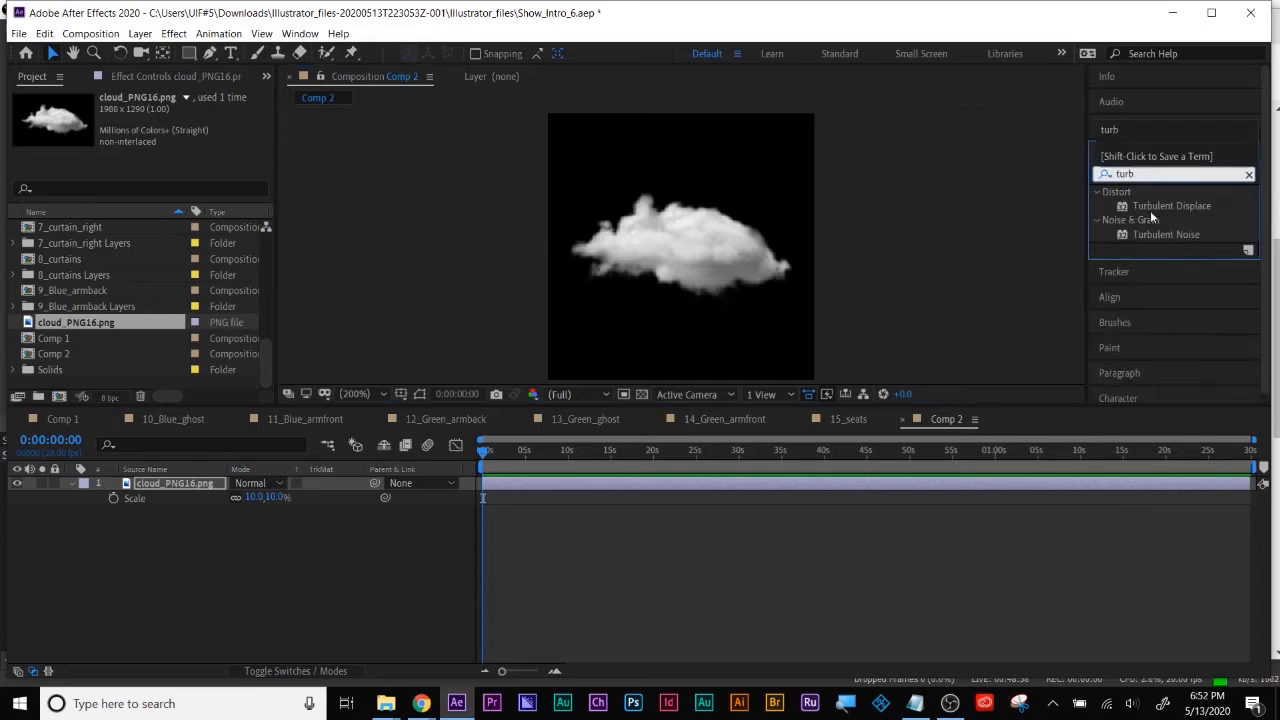
{"action": "left_click_drag", "start_coordinate": [1147, 207], "coordinate": [826, 487]}
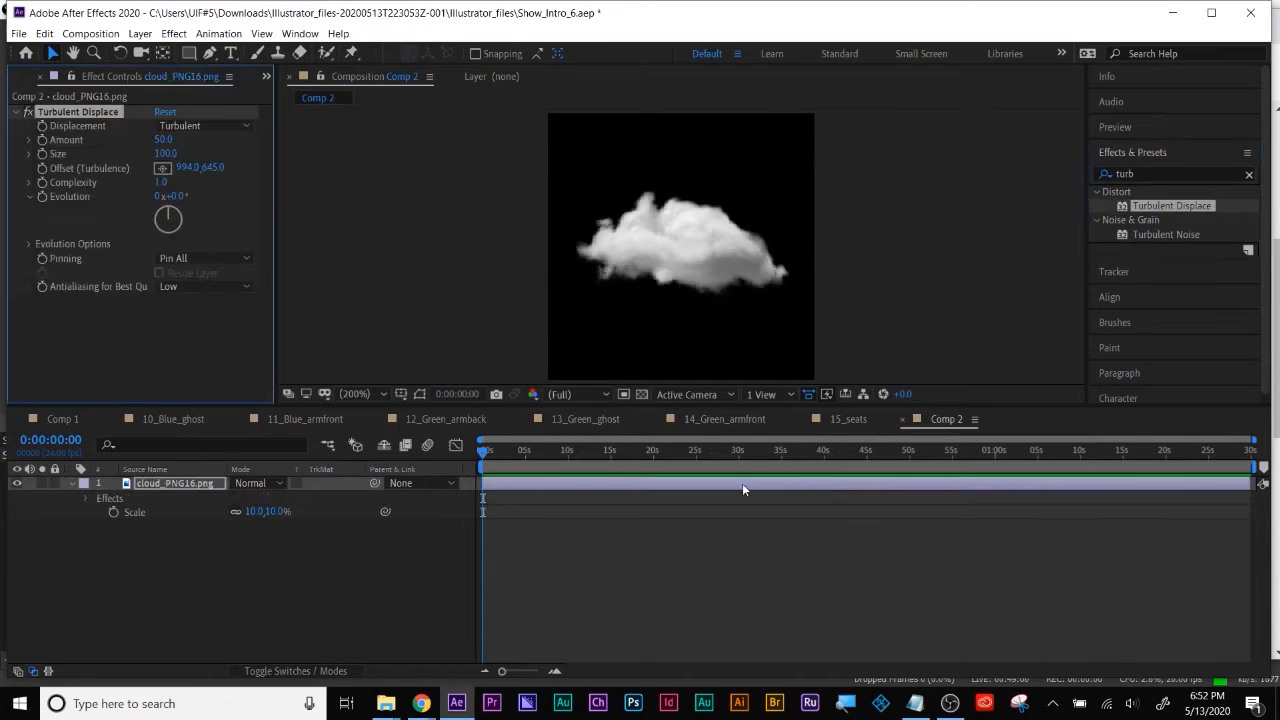
{"action": "left_click_drag", "start_coordinate": [163, 138], "coordinate": [135, 138]}
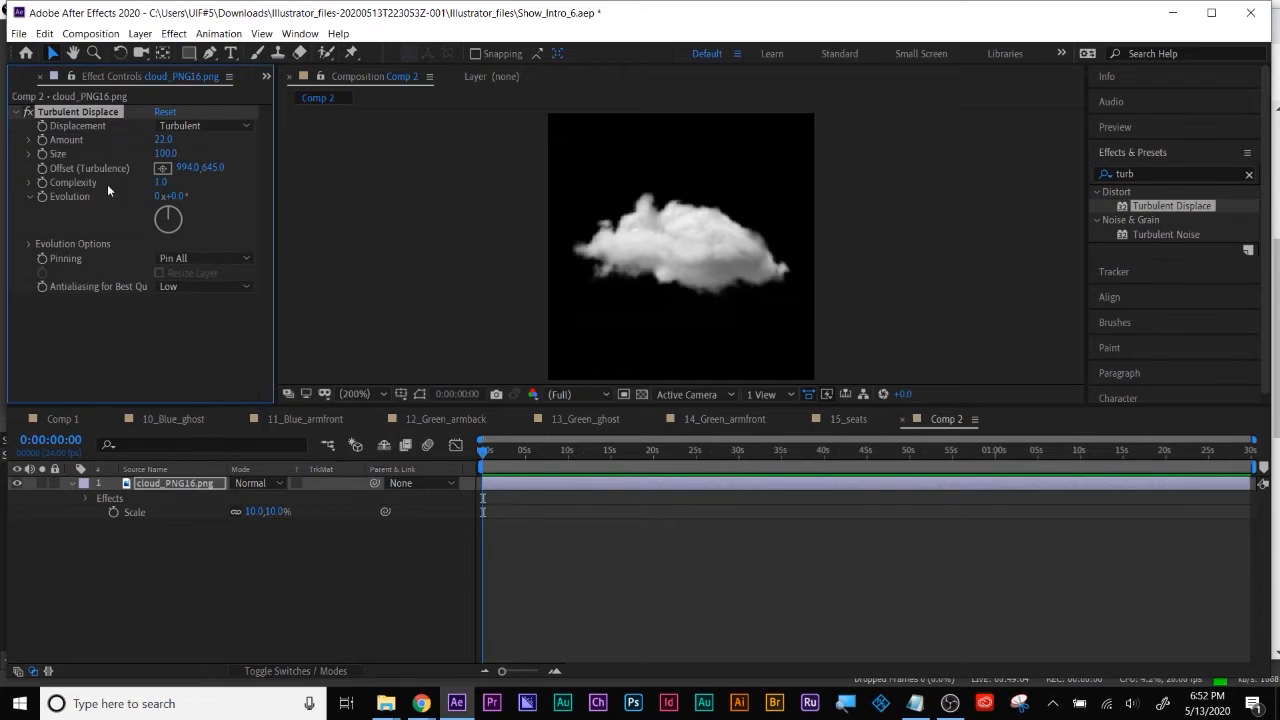
Keyframe the Turbulent Displace offset at the first frame, set it to 1585, 645 at 0:01:29:23, and preview the motion
{"action": "left_click", "coordinate": [42, 168]}
{"action": "left_click_drag", "start_coordinate": [522, 450], "coordinate": [1276, 480]}
{"action": "left_click_drag", "start_coordinate": [167, 170], "coordinate": [552, 386]}
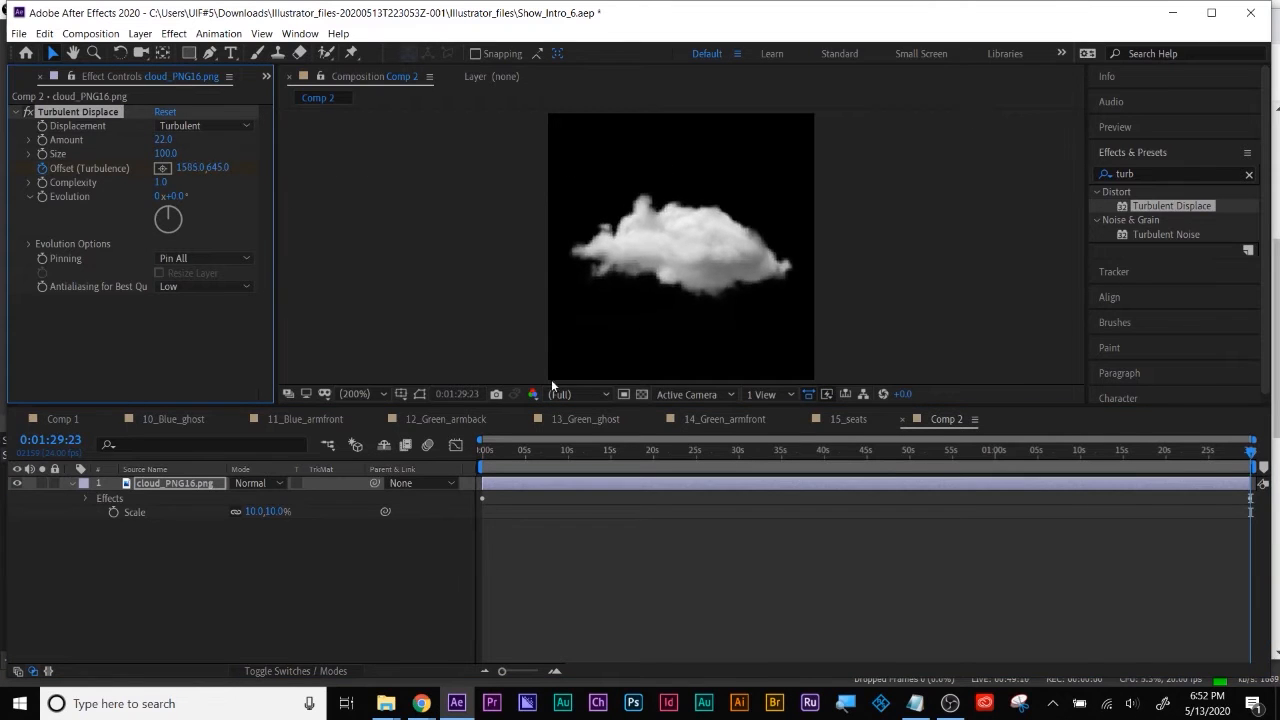
{"action": "left_click_drag", "start_coordinate": [514, 452], "coordinate": [428, 454]}
{"action": "key", "text": "space"}
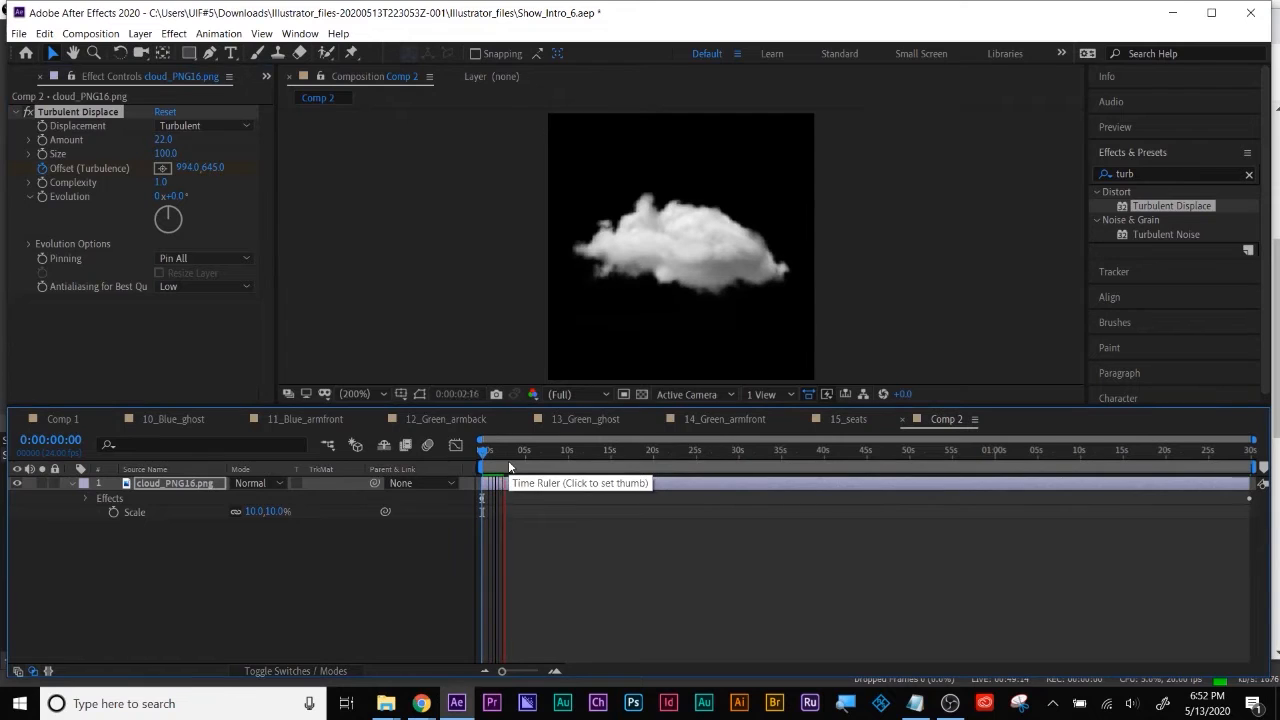
{"action": "key", "text": "space"}
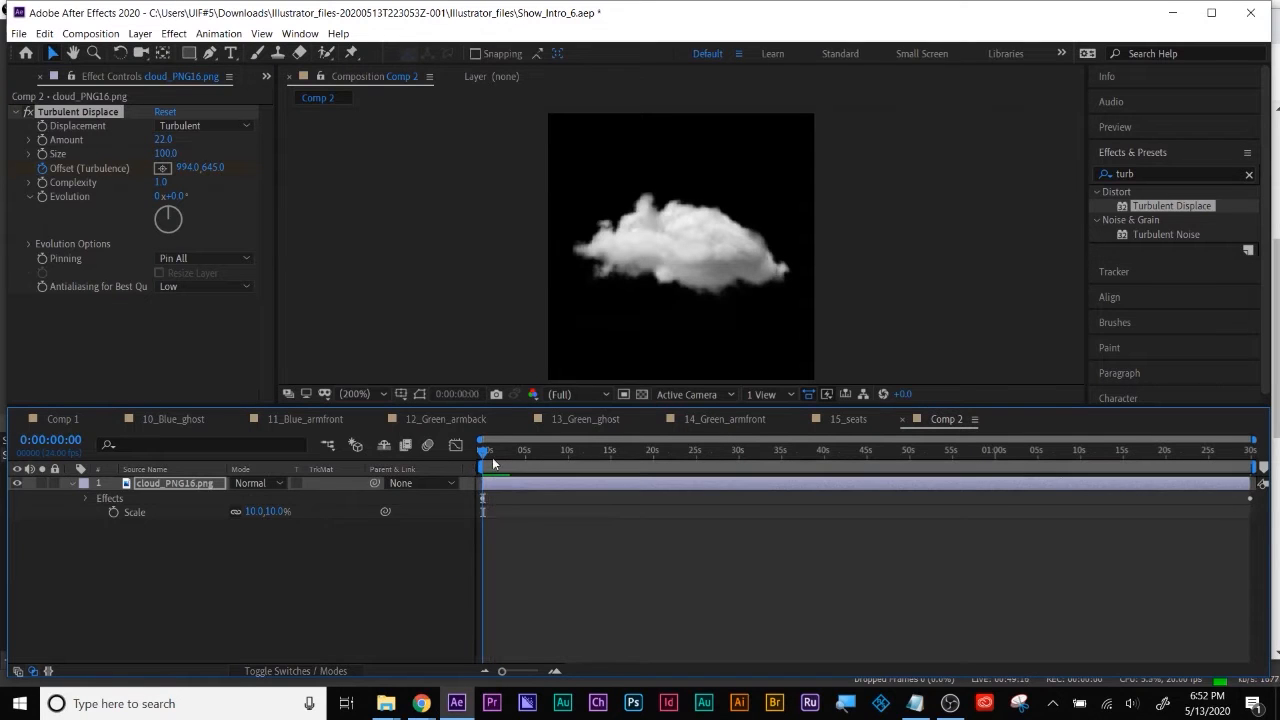
Reveal the cloud layer's keyframes, move the ending turbulence offset keyframe to about 6 seconds, and preview the faster motion
{"action": "key", "text": "u"}
{"action": "left_click_drag", "start_coordinate": [664, 512], "coordinate": [526, 525]}
{"action": "key", "text": "space"}
Keyframe the Turbulent Displace evolution from 0 at the first frame to 1 revolution at 0:00:05:18 and scrub through the result
{"action": "left_click", "coordinate": [45, 199]}
{"action": "left_click", "coordinate": [43, 196]}
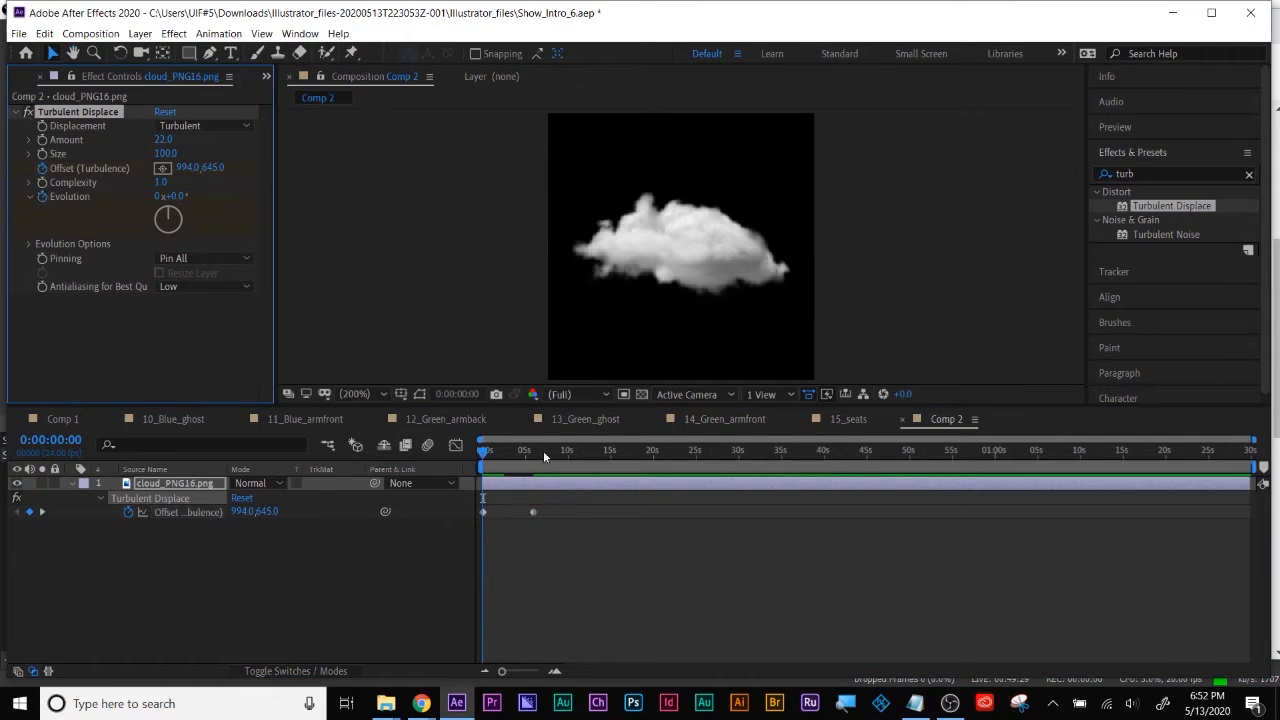
{"action": "left_click_drag", "start_coordinate": [525, 454], "coordinate": [532, 462]}
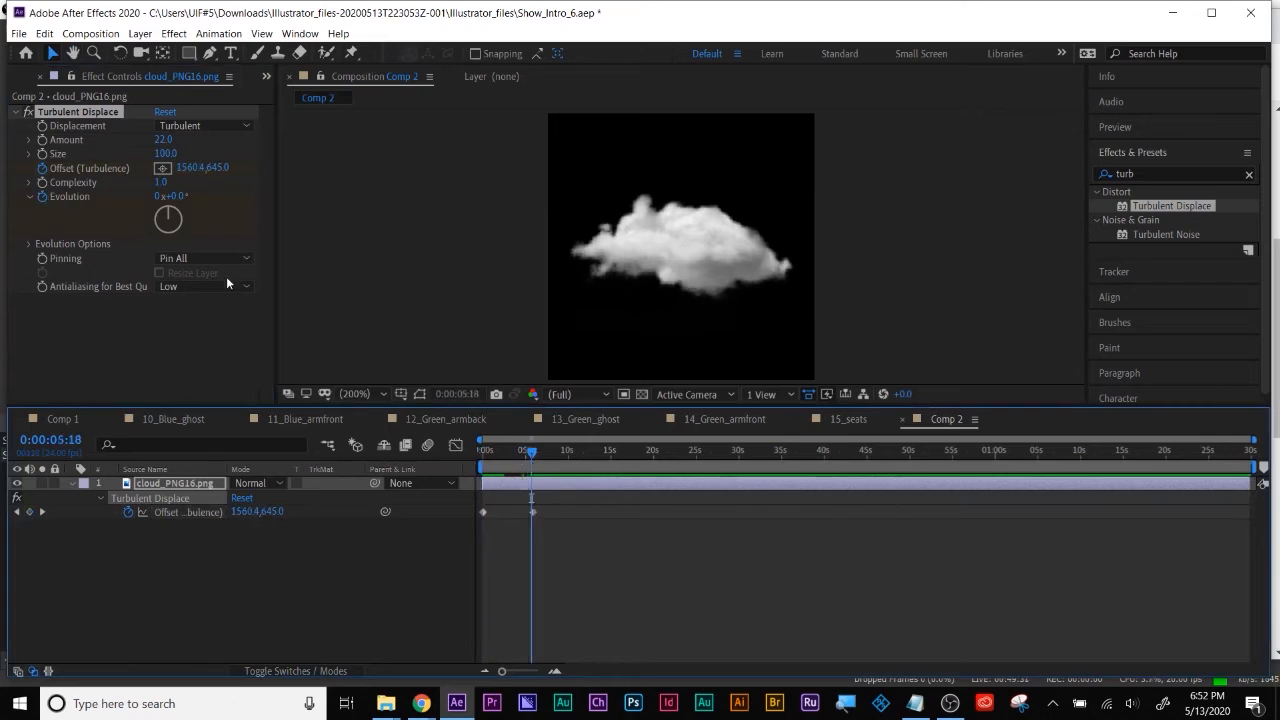
{"action": "left_click", "coordinate": [158, 196]}
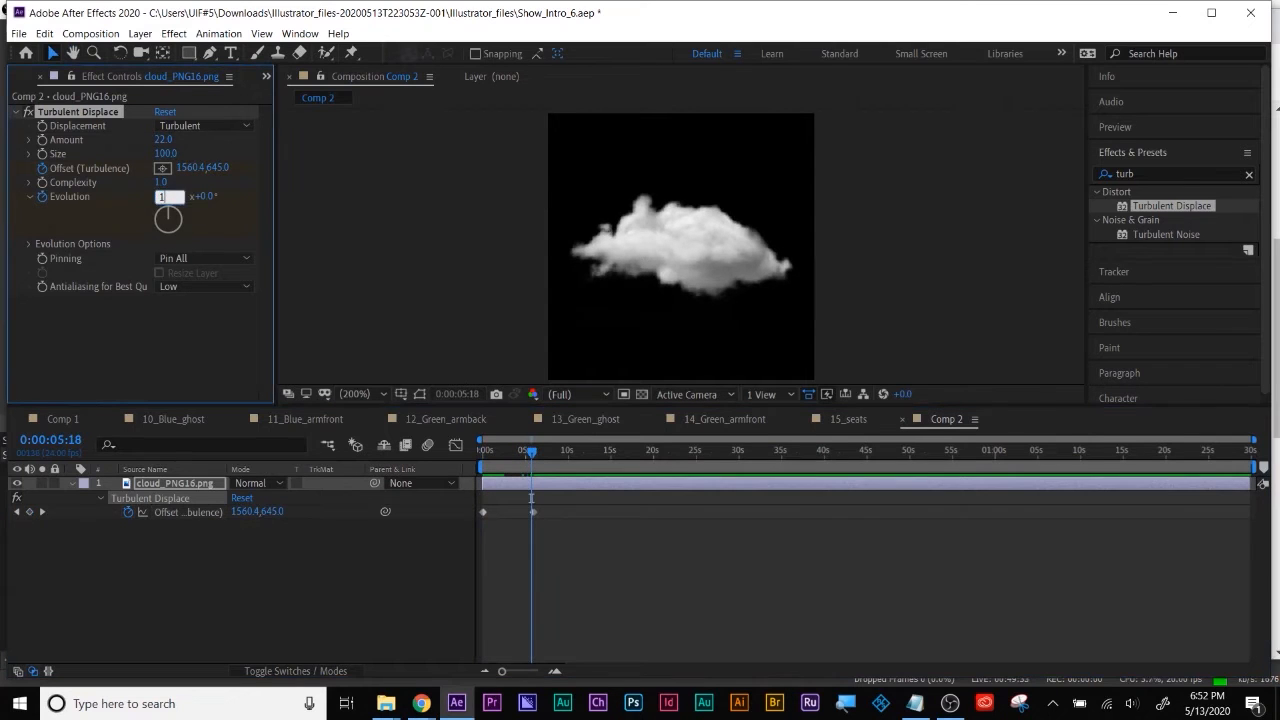
{"action": "type", "text": "1"}
{"action": "key", "text": "Return"}
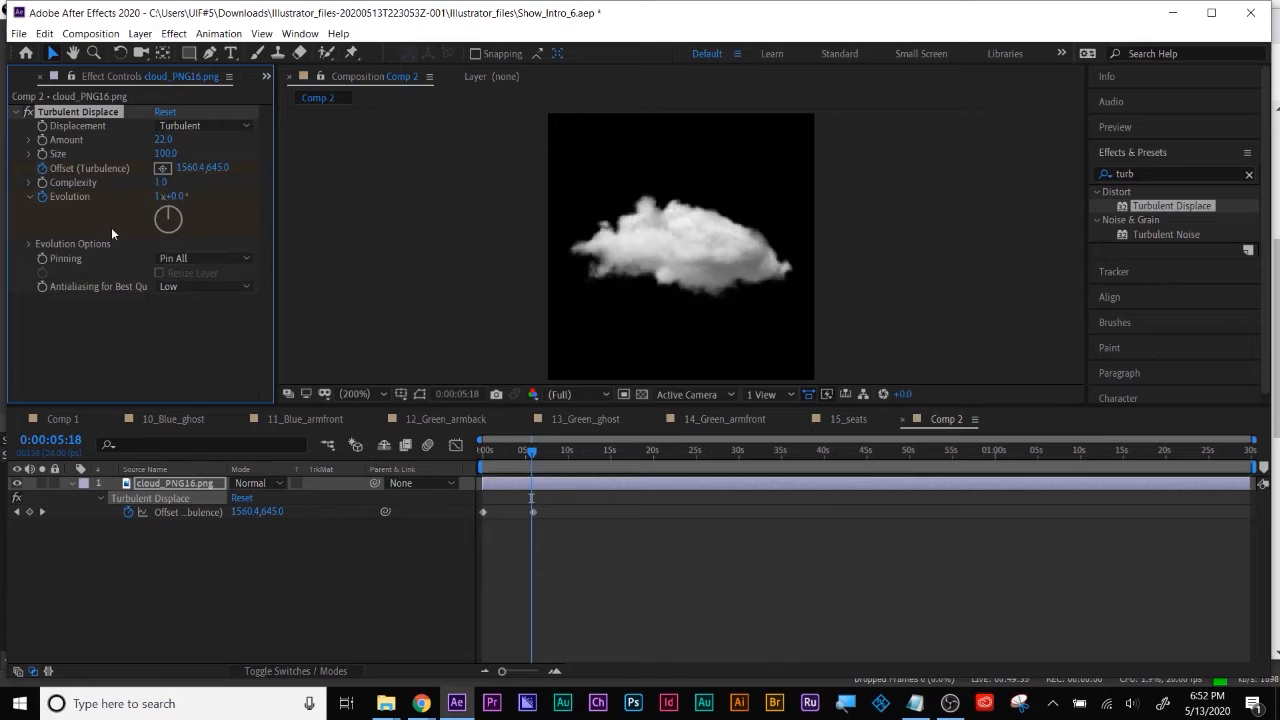
{"action": "key", "text": "u"}
{"action": "key", "text": "u"}
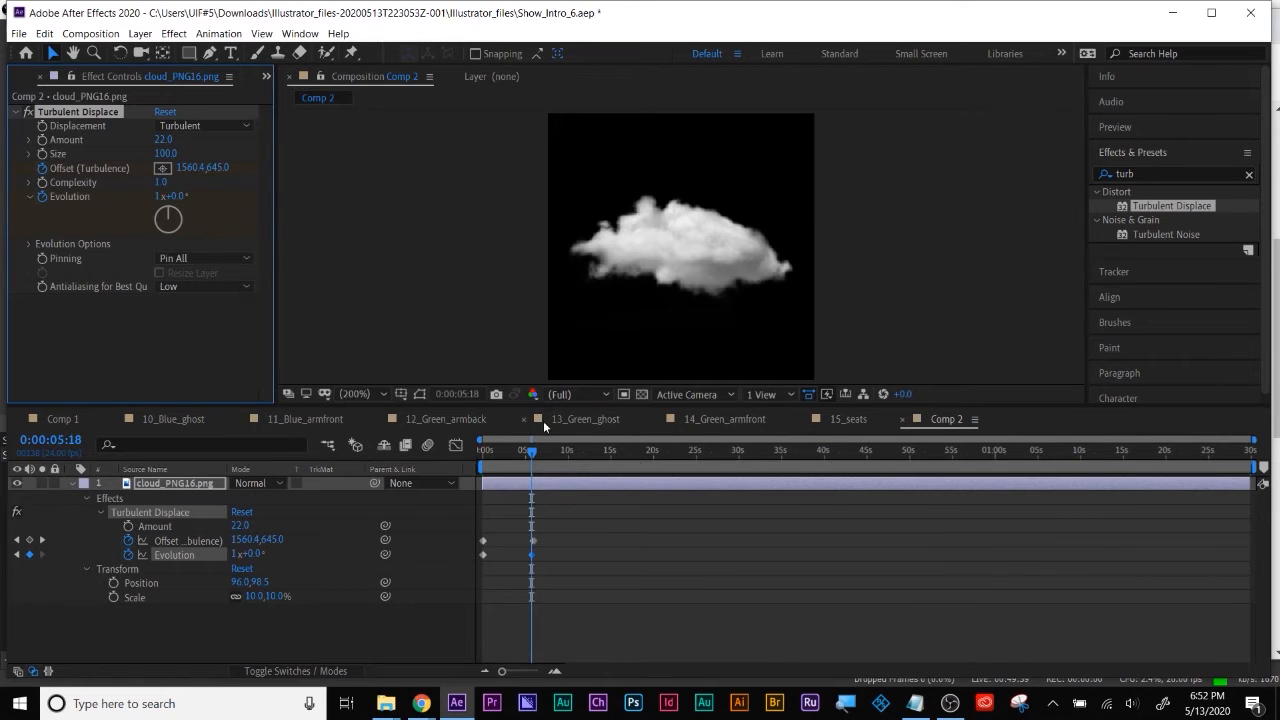
{"action": "mouse_move", "coordinate": [534, 455]}
{"action": "left_mouse_down"}
{"action": "mouse_move", "coordinate": [463, 460]}
{"action": "mouse_move", "coordinate": [552, 460]}
{"action": "left_mouse_up"}
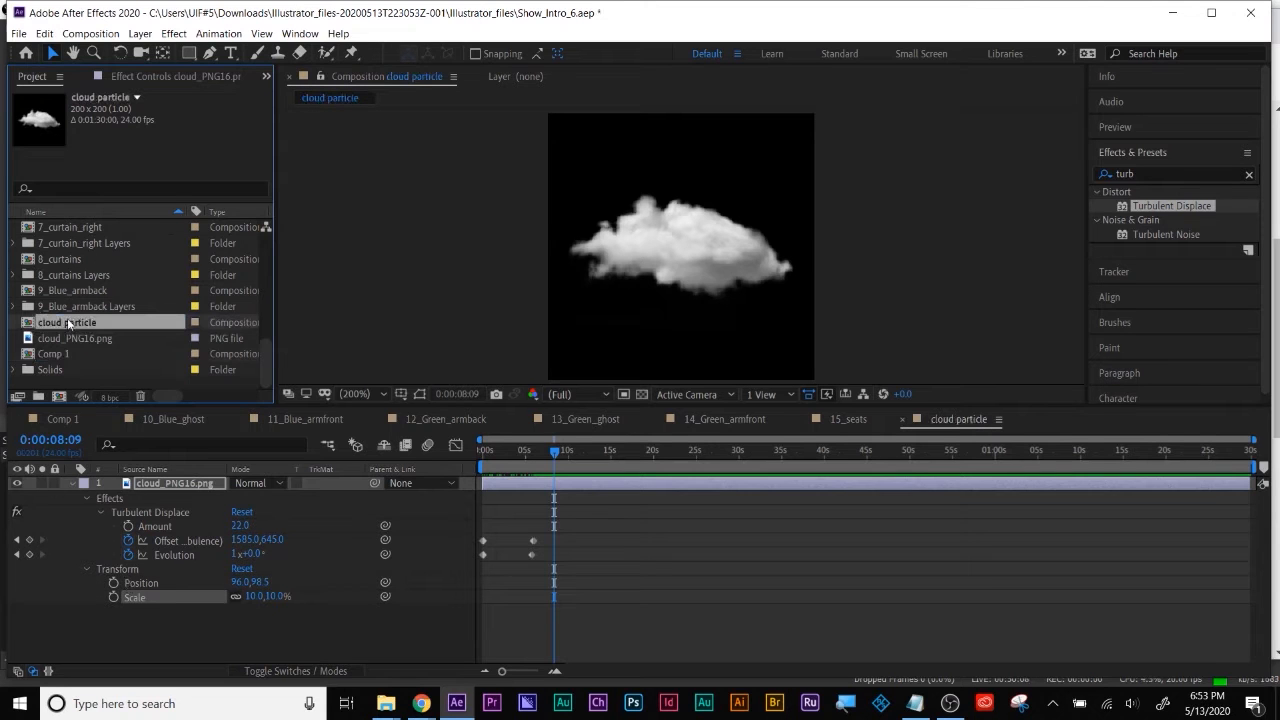
Rename the black solid layer in Comp 1 as particles
{"action": "left_click", "coordinate": [853, 421]}
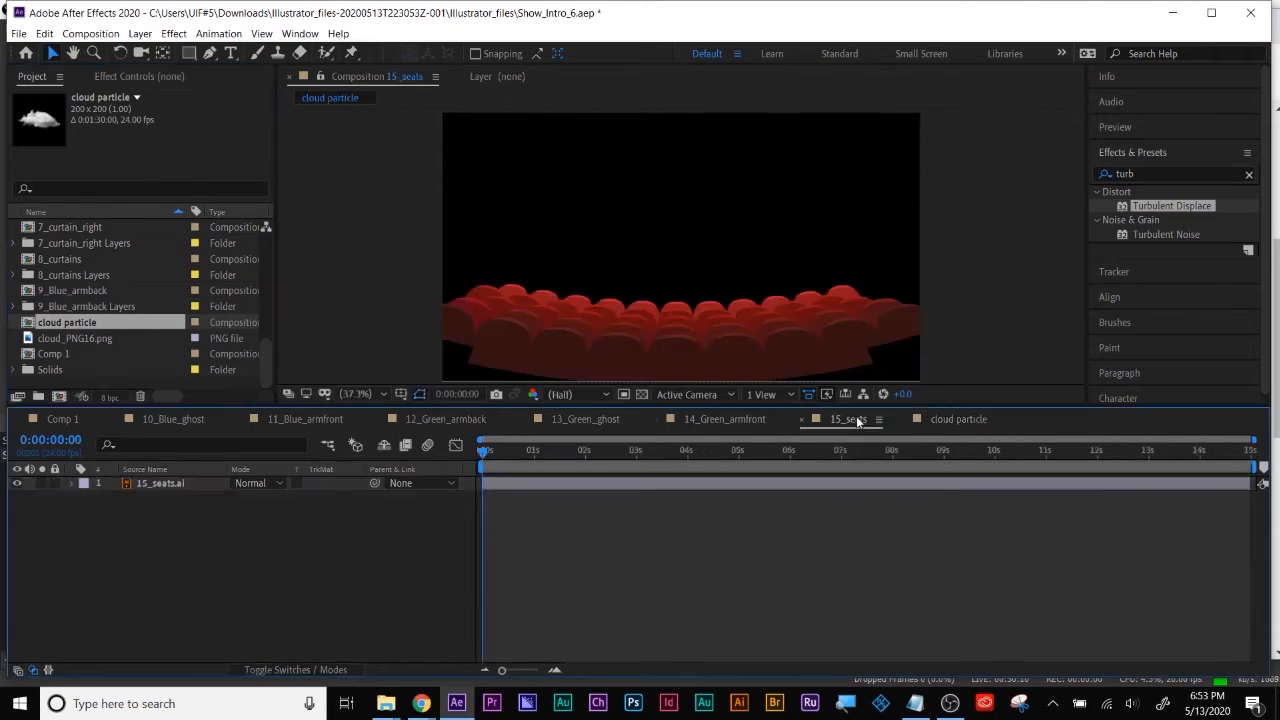
{"action": "left_click", "coordinate": [586, 419]}
{"action": "left_click", "coordinate": [55, 419]}
{"action": "right_click", "coordinate": [174, 582]}
{"action": "left_click", "coordinate": [214, 574]}
{"action": "type", "text": "particles"}
{"action": "key", "text": "Return"}
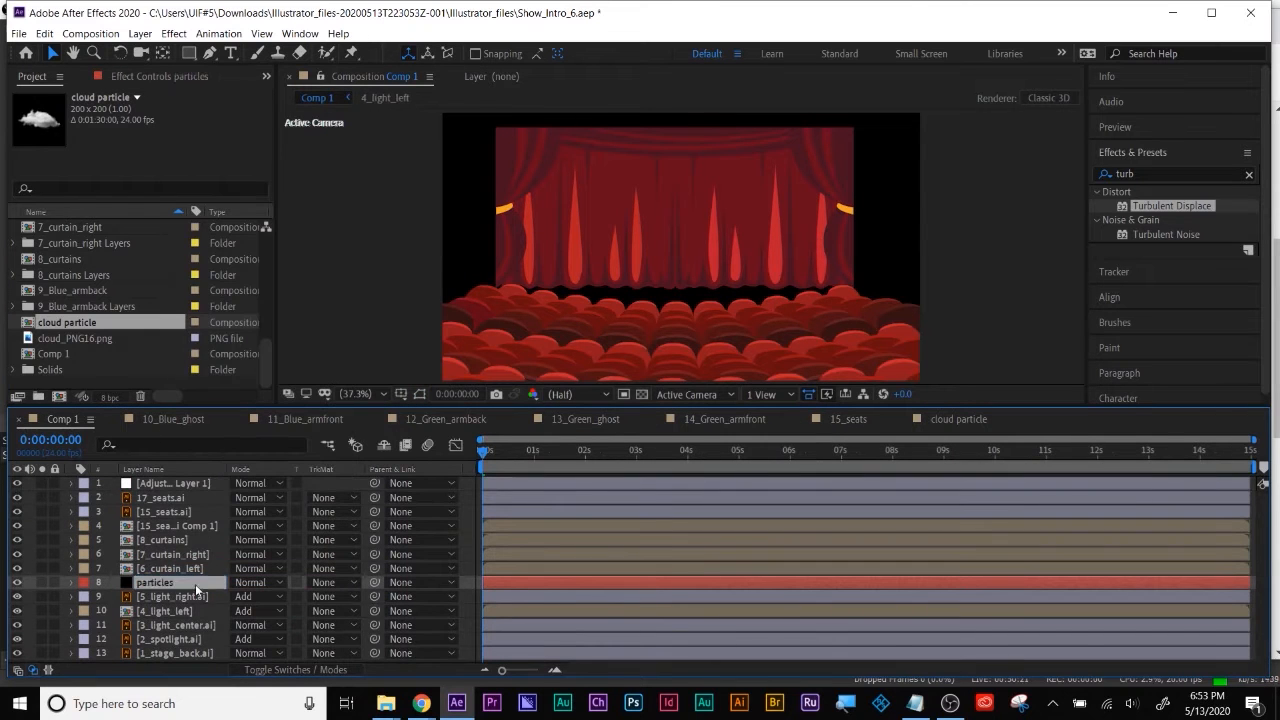
Add the cloud particle composition to Comp 1 directly below the particles layer and hide it
{"action": "left_click_drag", "start_coordinate": [160, 583], "coordinate": [167, 597]}
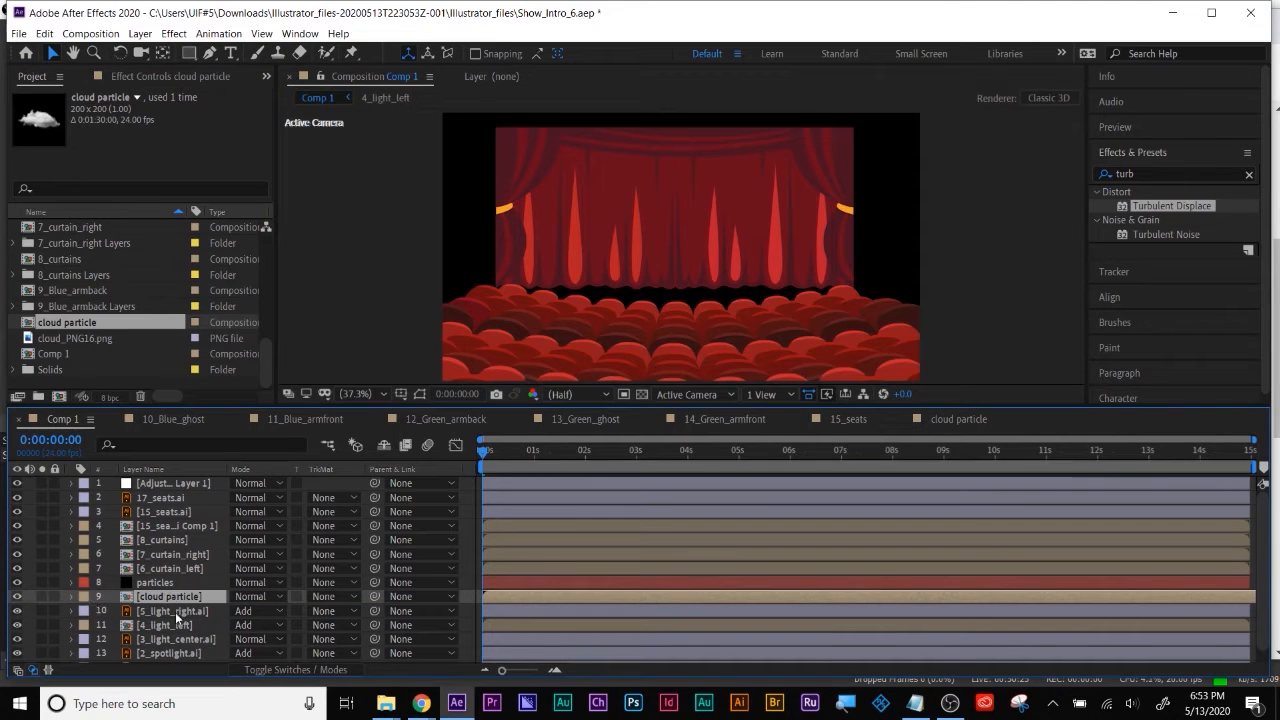
{"action": "left_click", "coordinate": [16, 597]}
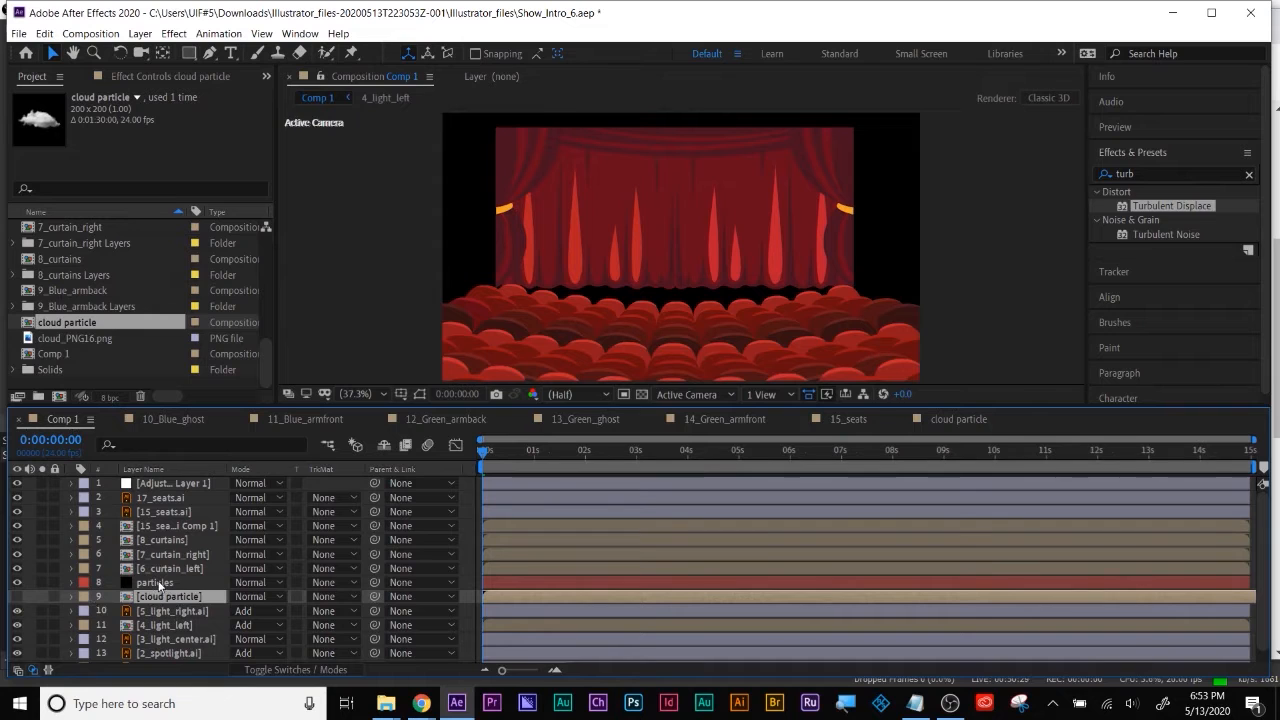
Find the CC Particle World effect and apply it to the particles layer
{"action": "left_click", "coordinate": [157, 583]}
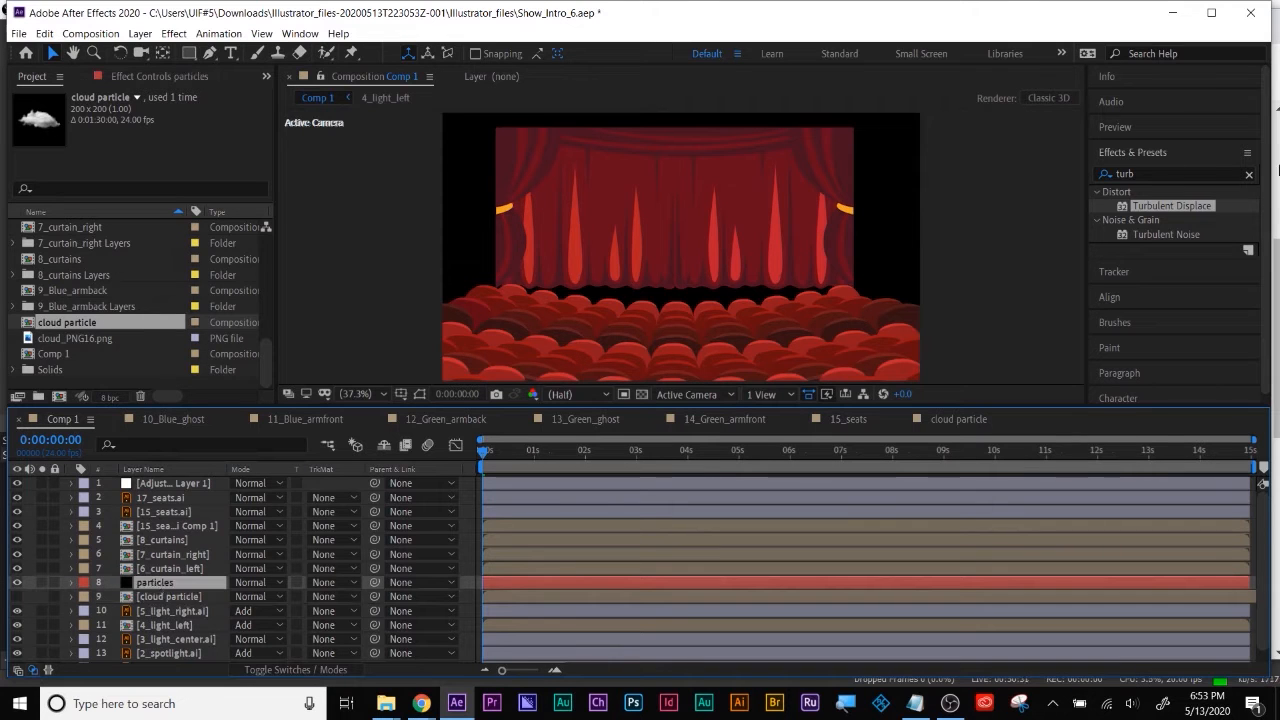
{"action": "left_click", "coordinate": [1148, 176]}
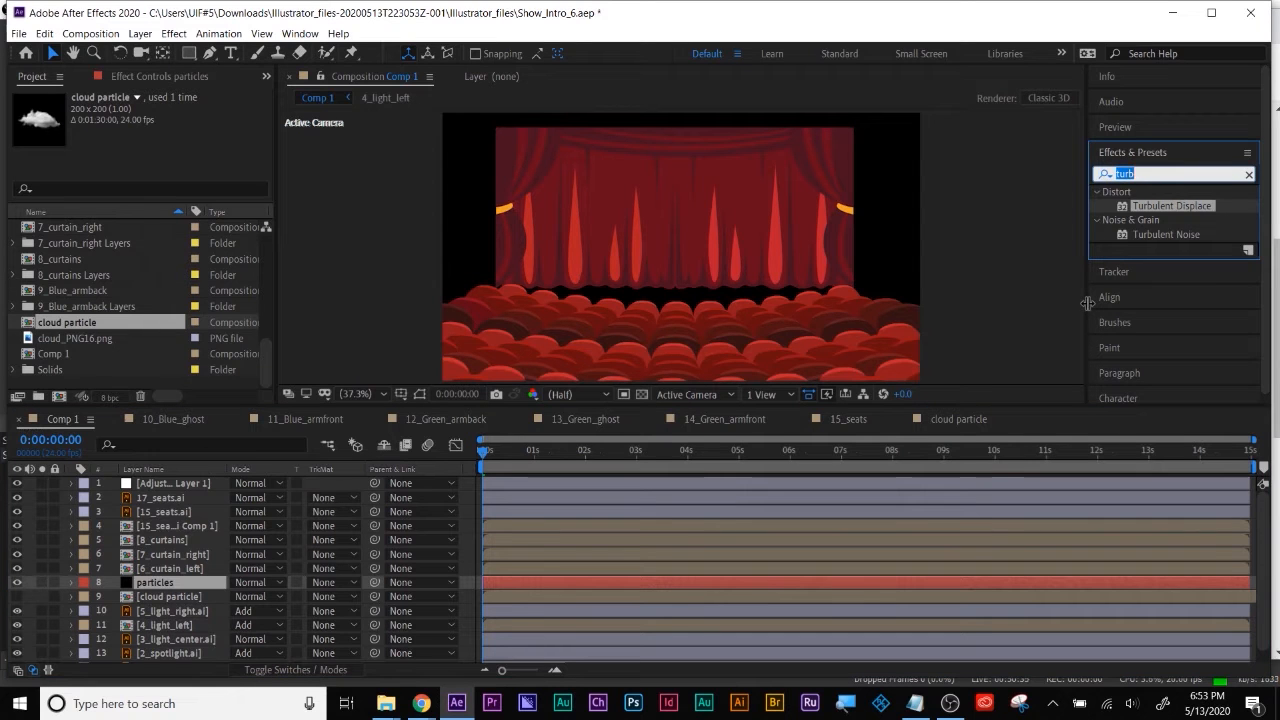
{"action": "type", "text": "part"}
{"action": "left_click_drag", "start_coordinate": [1166, 220], "coordinate": [788, 587]}
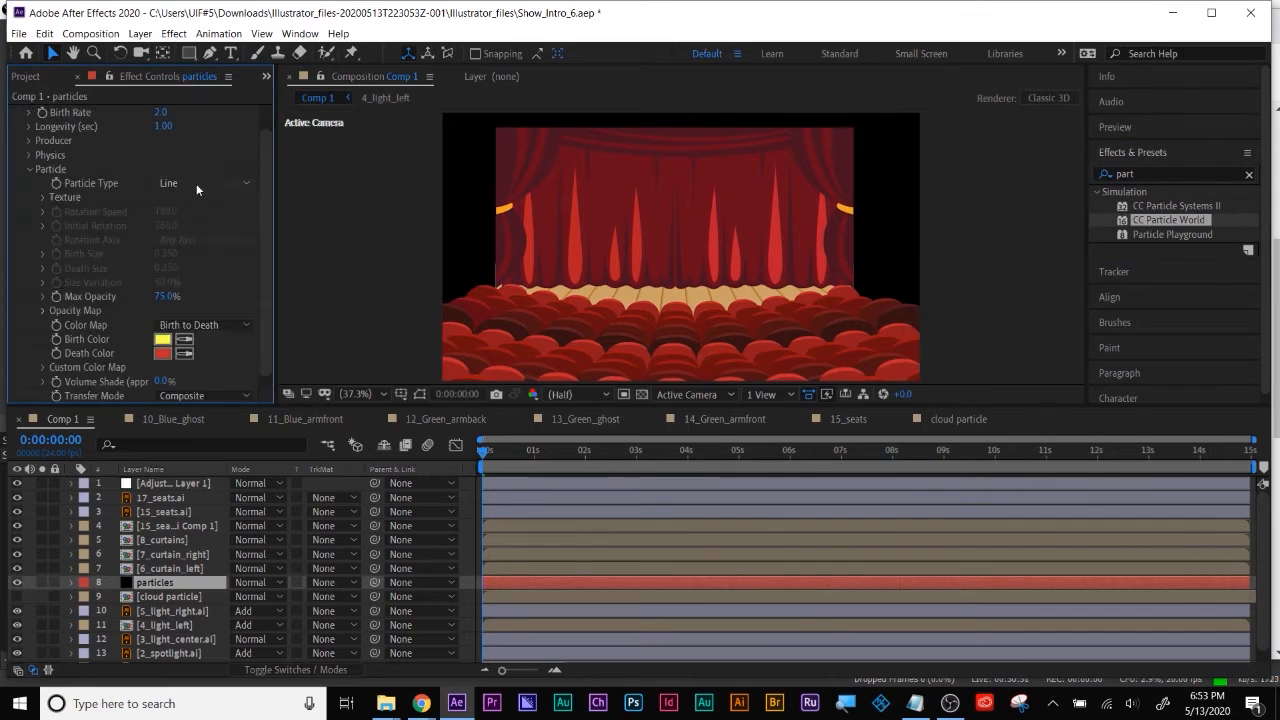
Set the particle type to Textured Faded Disc with the cloud particle layer as texture, and scrub to 0:00:02:11
{"action": "left_click", "coordinate": [196, 183]}
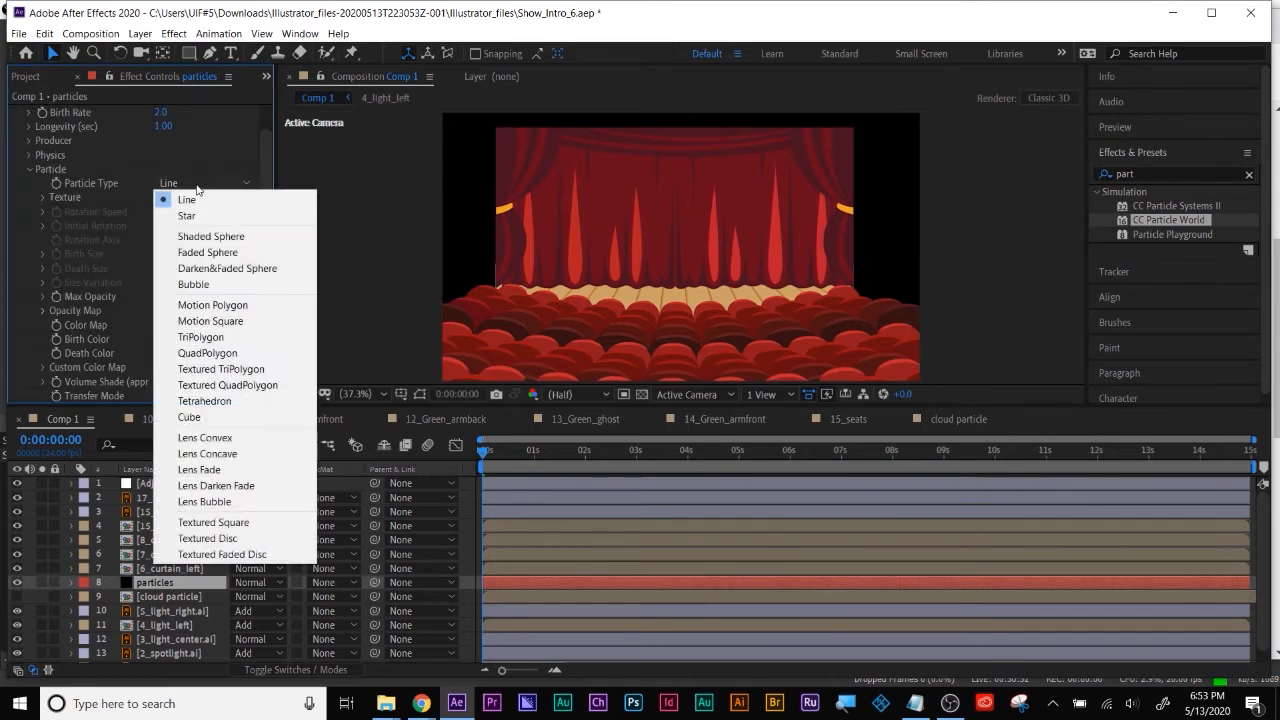
{"action": "left_click", "coordinate": [226, 554]}
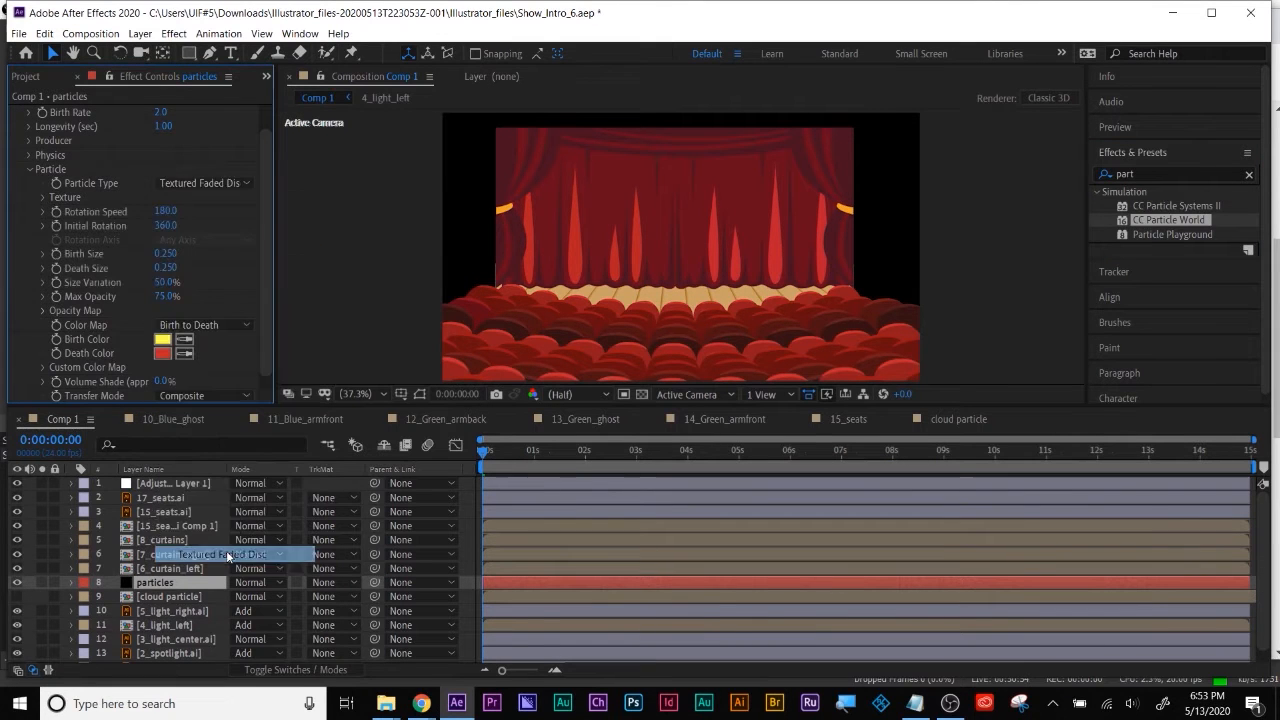
{"action": "left_click", "coordinate": [42, 196]}
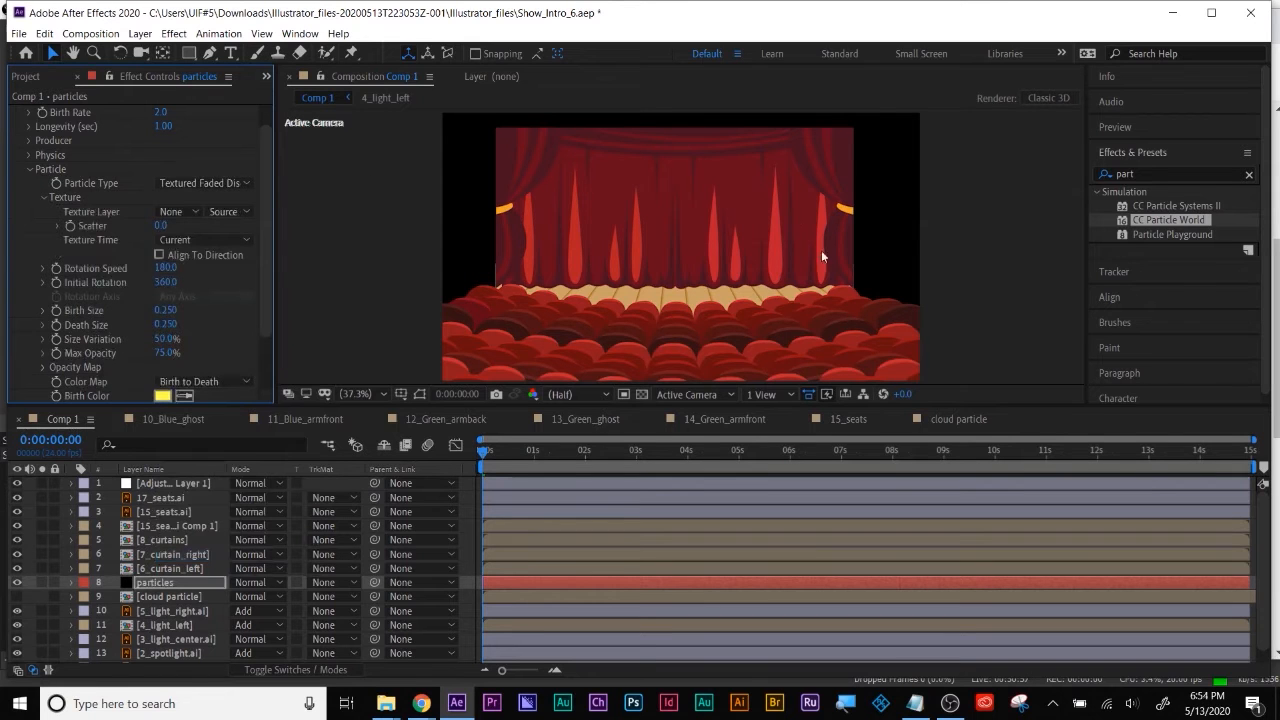
{"action": "left_click", "coordinate": [176, 213]}
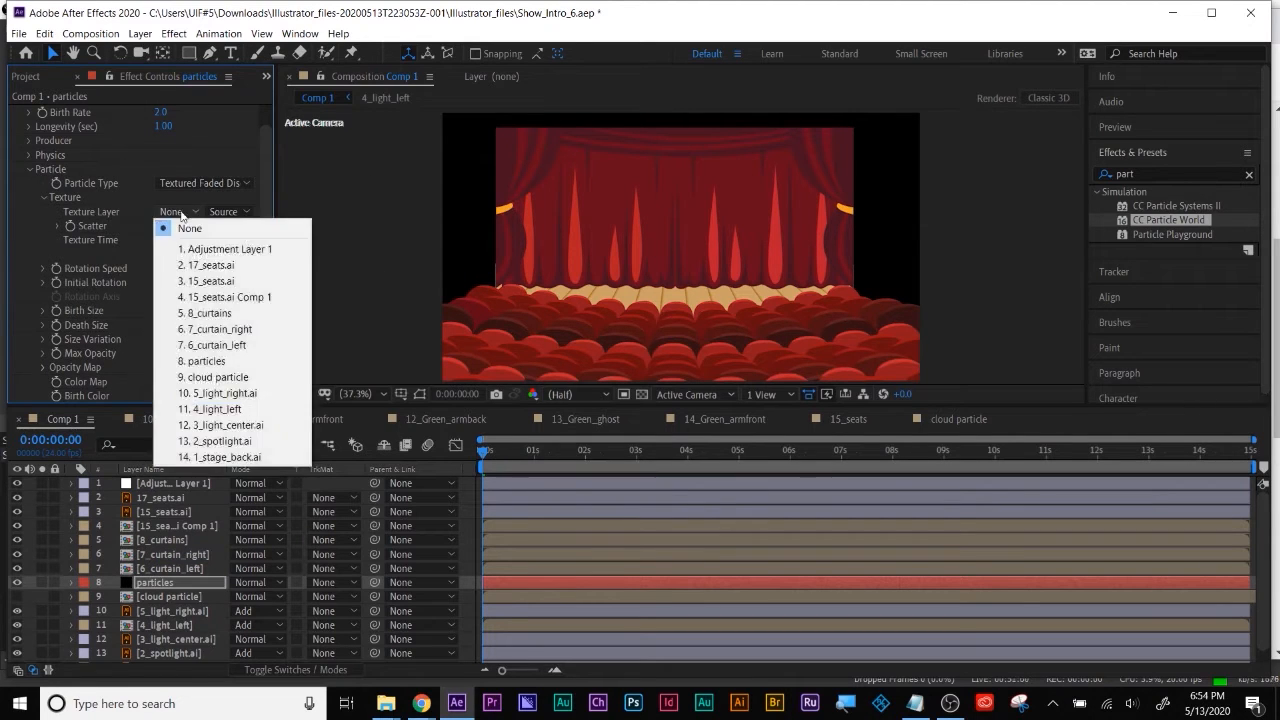
{"action": "left_click", "coordinate": [236, 379]}
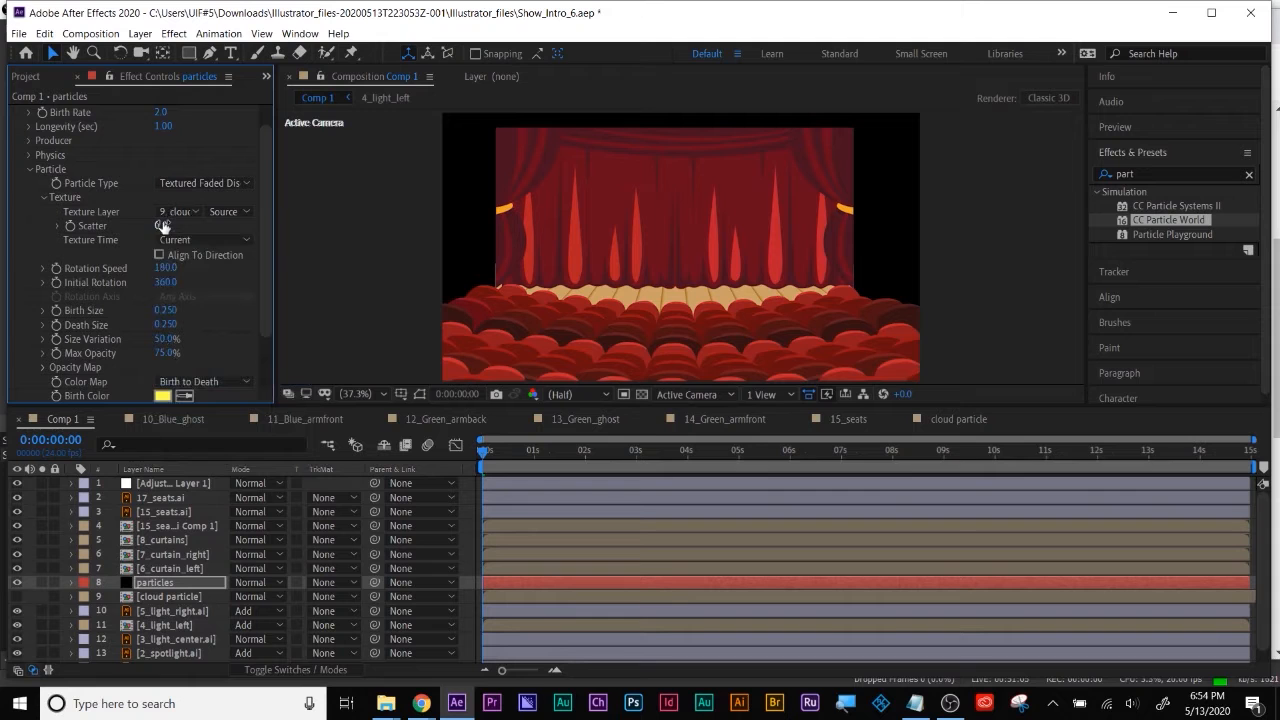
{"action": "left_click_drag", "start_coordinate": [505, 456], "coordinate": [615, 443]}
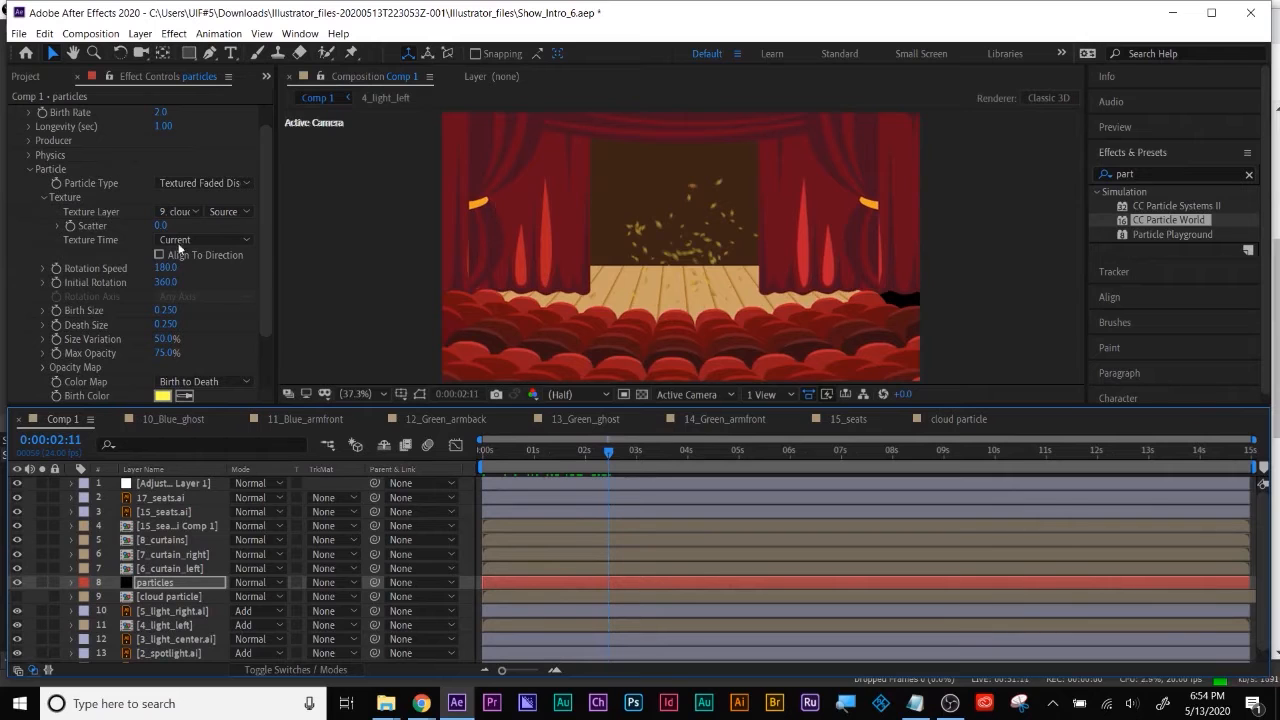
Set the CC Particle World physics animation to Direction Axis
{"action": "left_click", "coordinate": [30, 170]}
{"action": "left_click", "coordinate": [29, 183]}
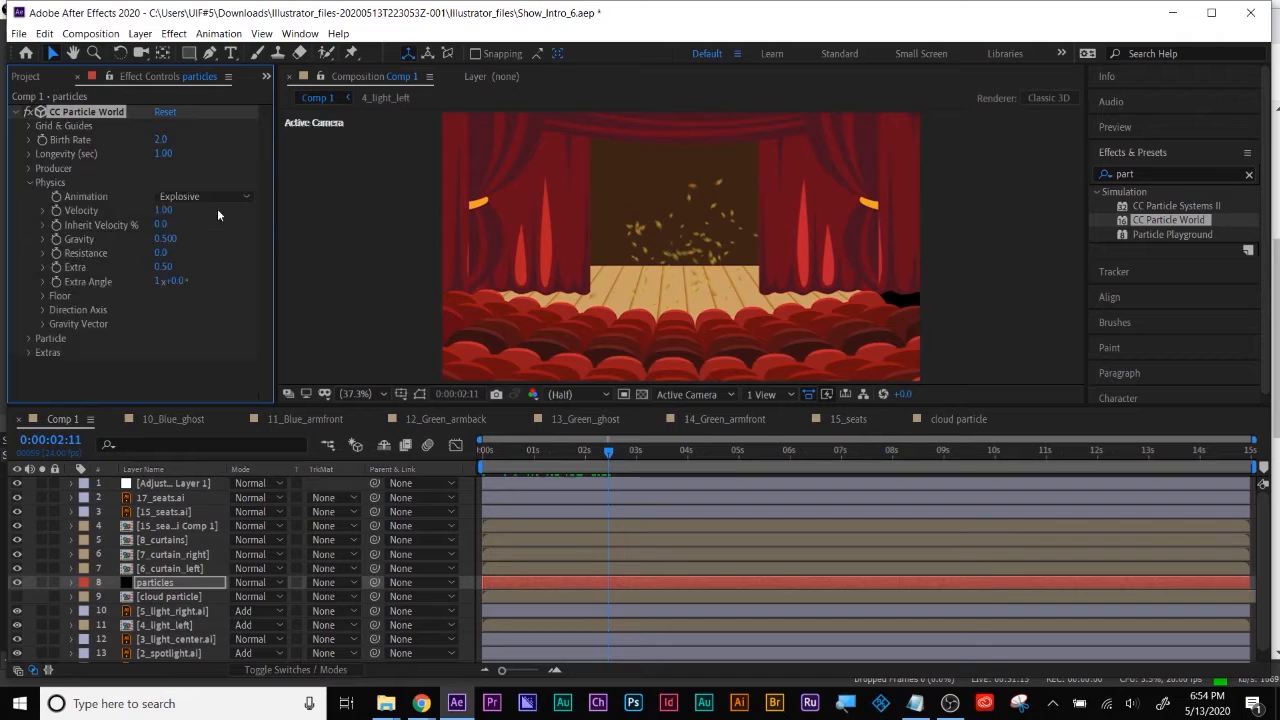
{"action": "left_click", "coordinate": [220, 197]}
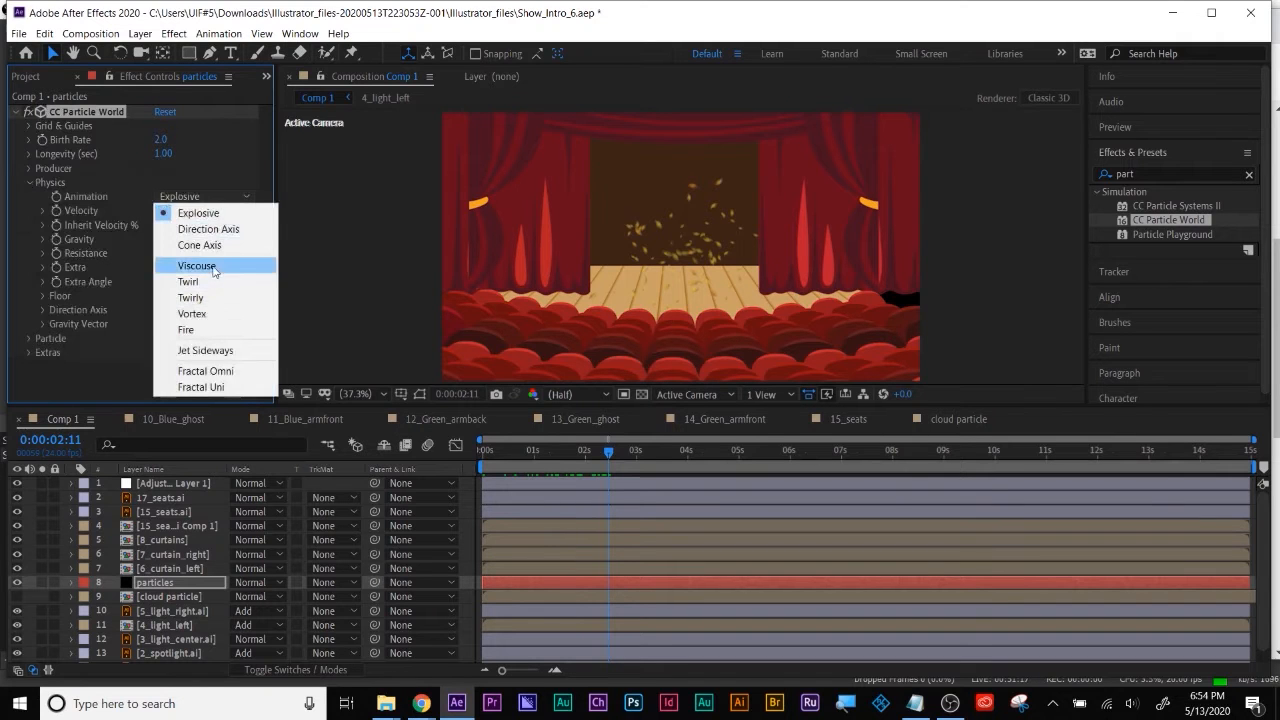
{"action": "left_click", "coordinate": [212, 229]}
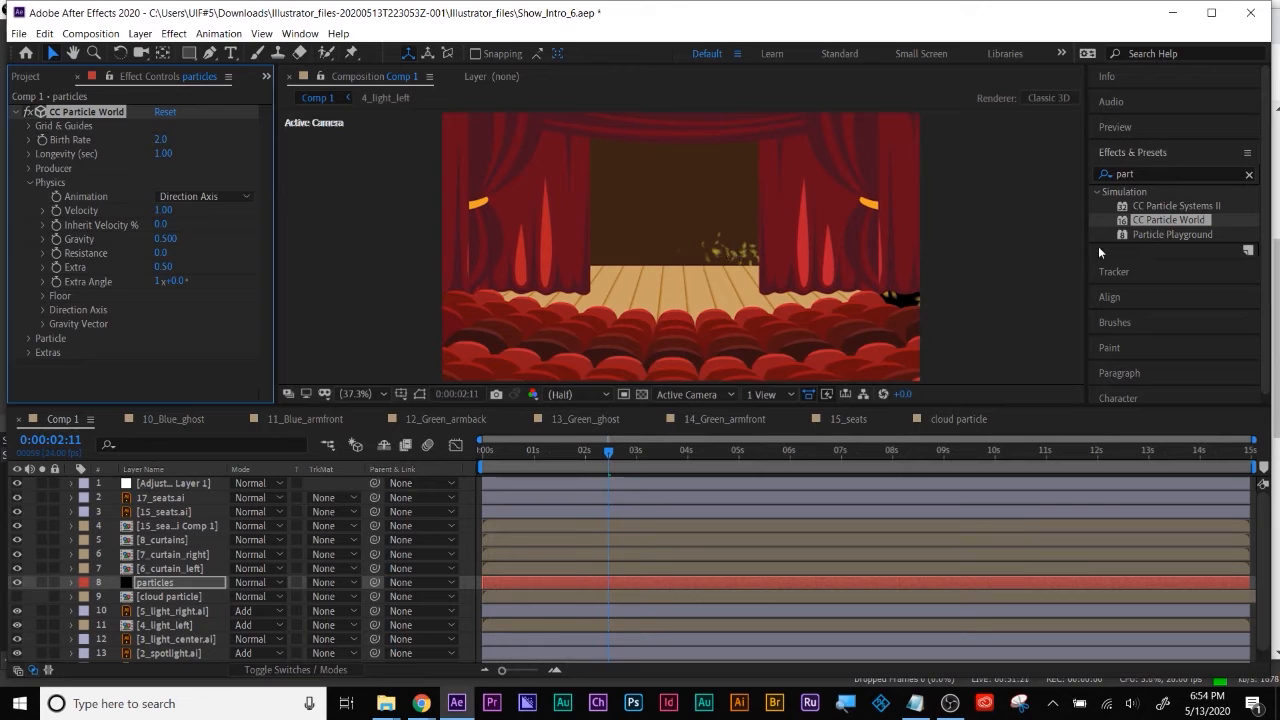
Set the particle producer's Position X to -0.43, Radius X to 1.125, Radius Y to 0.165 and Radius Z to 0
{"action": "left_click", "coordinate": [28, 182]}
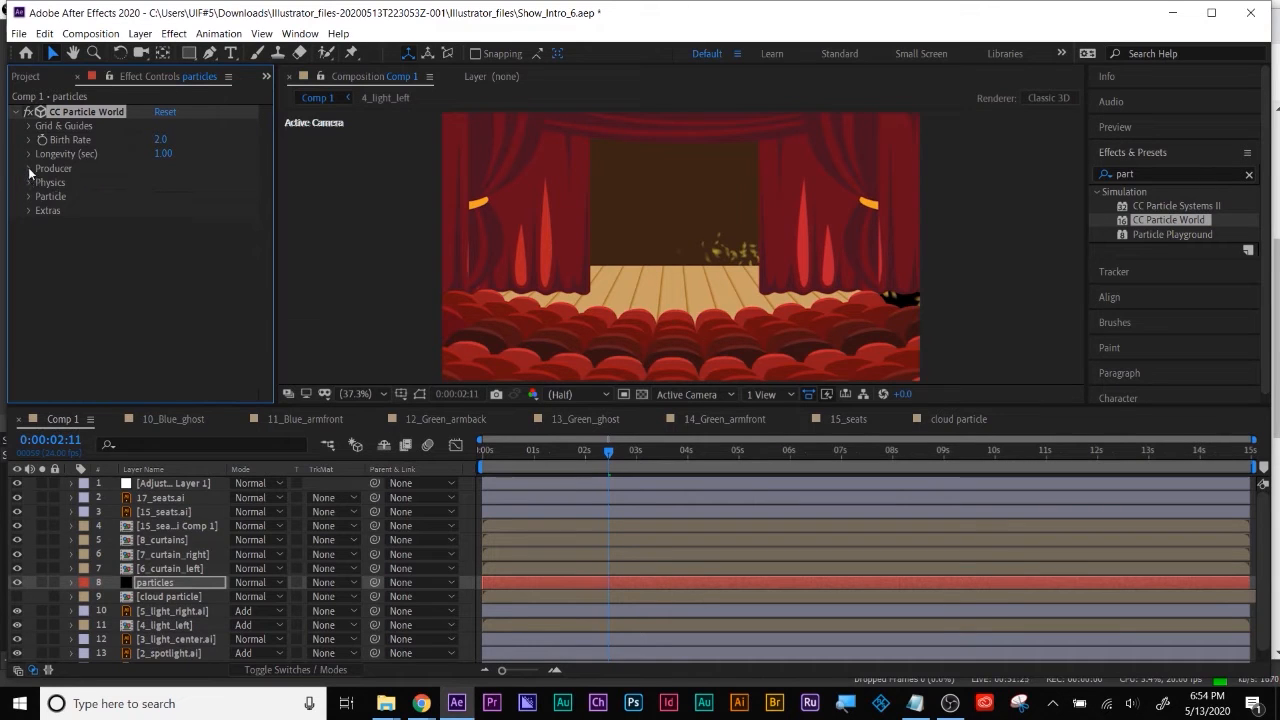
{"action": "left_click", "coordinate": [28, 168]}
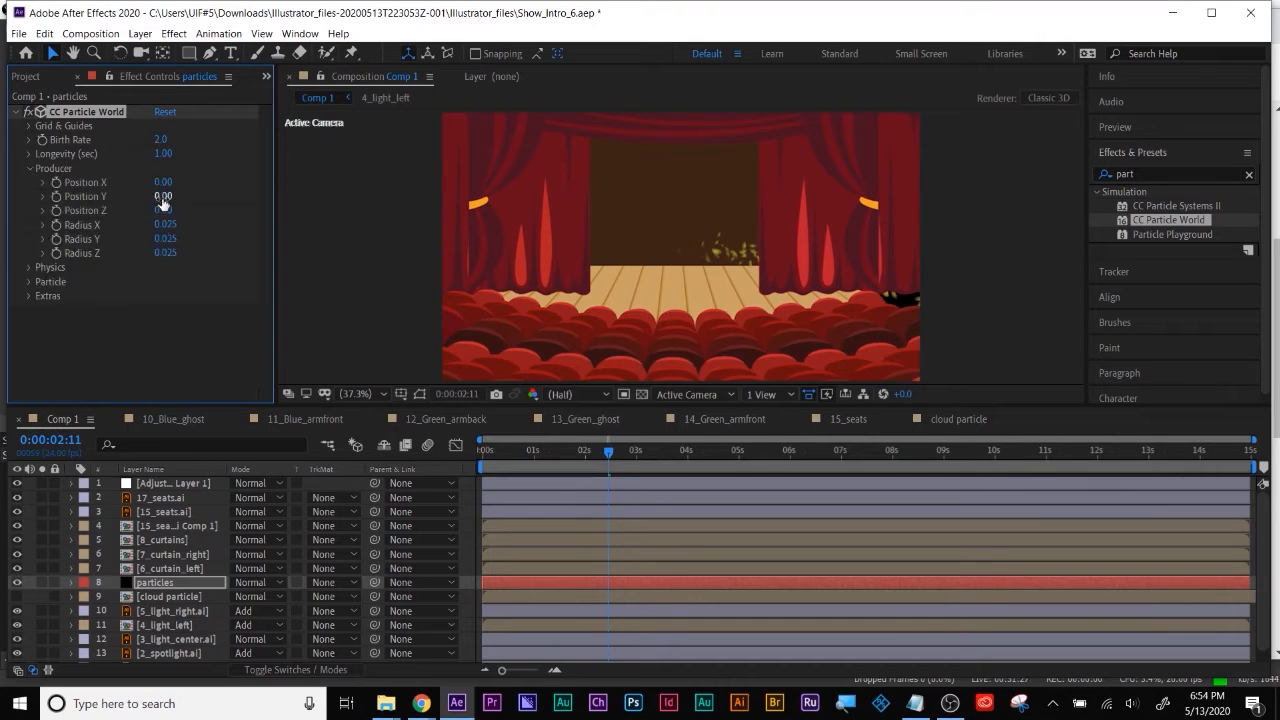
{"action": "left_click_drag", "start_coordinate": [116, 183], "coordinate": [10, 186]}
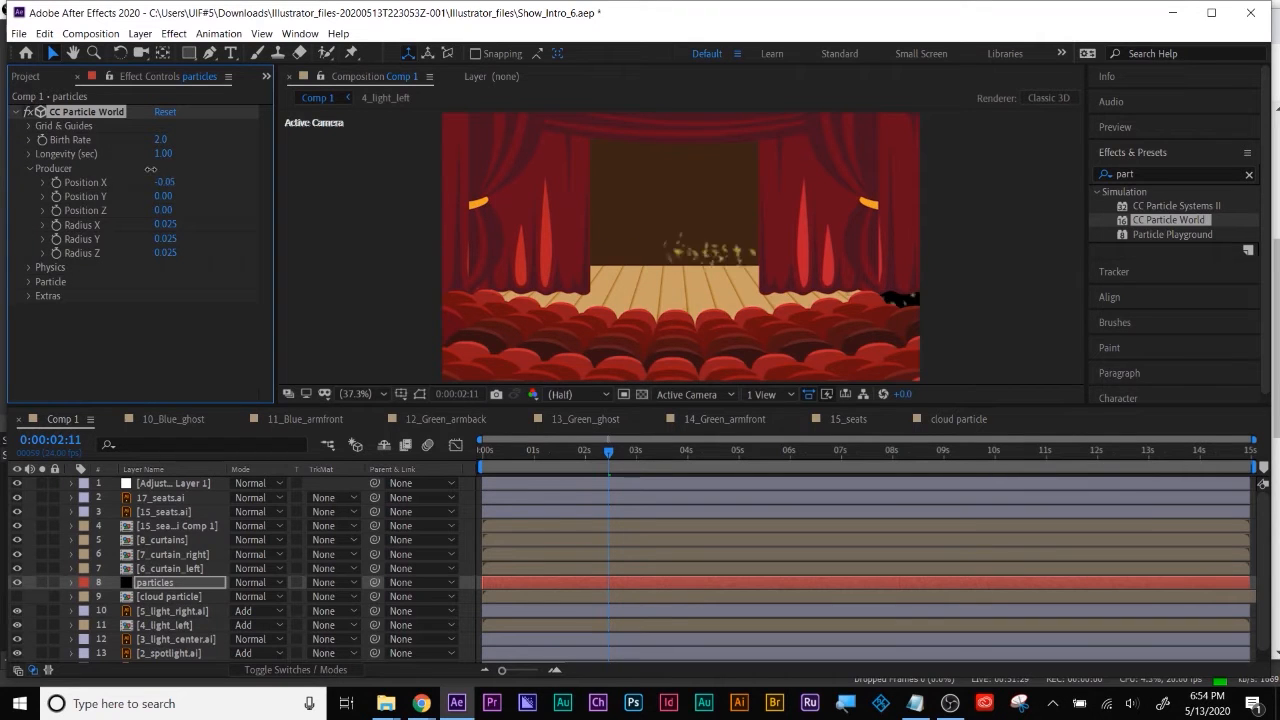
{"action": "left_click_drag", "start_coordinate": [122, 172], "coordinate": [120, 172]}
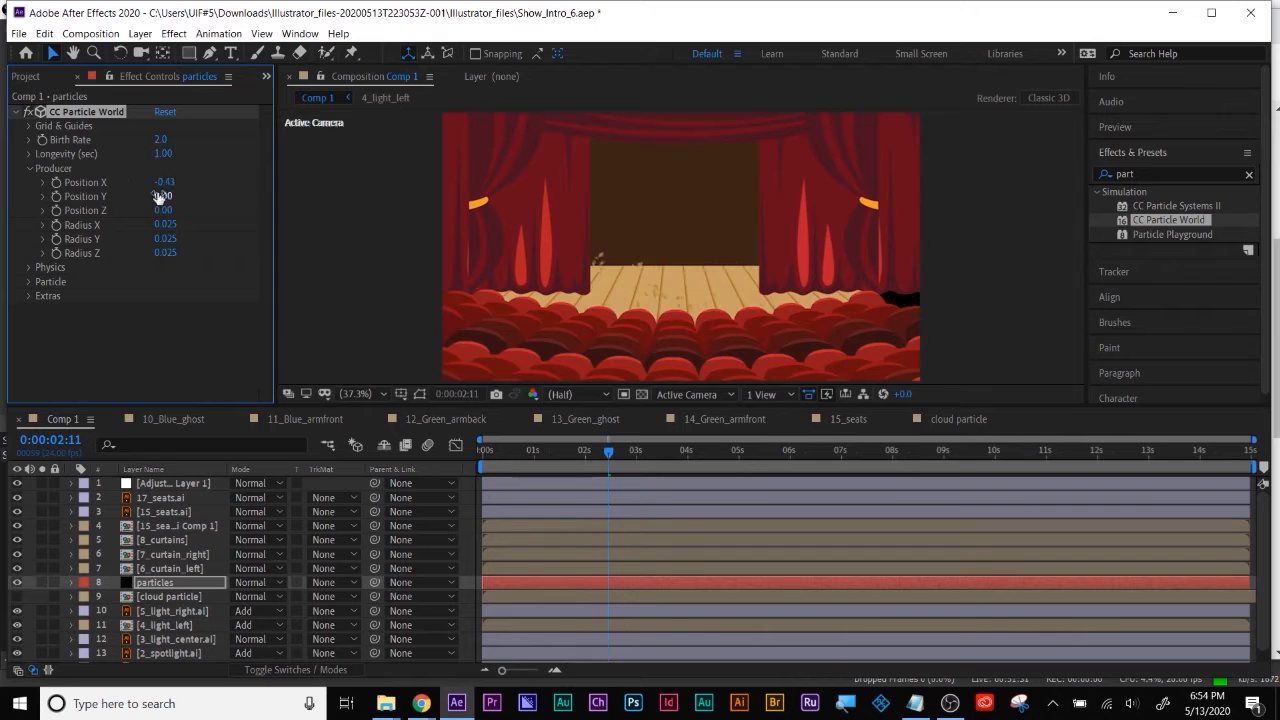
{"action": "left_click_drag", "start_coordinate": [160, 226], "coordinate": [242, 219]}
{"action": "mouse_move", "coordinate": [174, 243]}
{"action": "left_mouse_down"}
{"action": "mouse_move", "coordinate": [203, 249]}
{"action": "mouse_move", "coordinate": [164, 255]}
{"action": "left_mouse_up"}
Set the particle physics to gravity 0.250, resistance 22.9 and velocity -0.37
{"action": "left_click", "coordinate": [28, 268]}
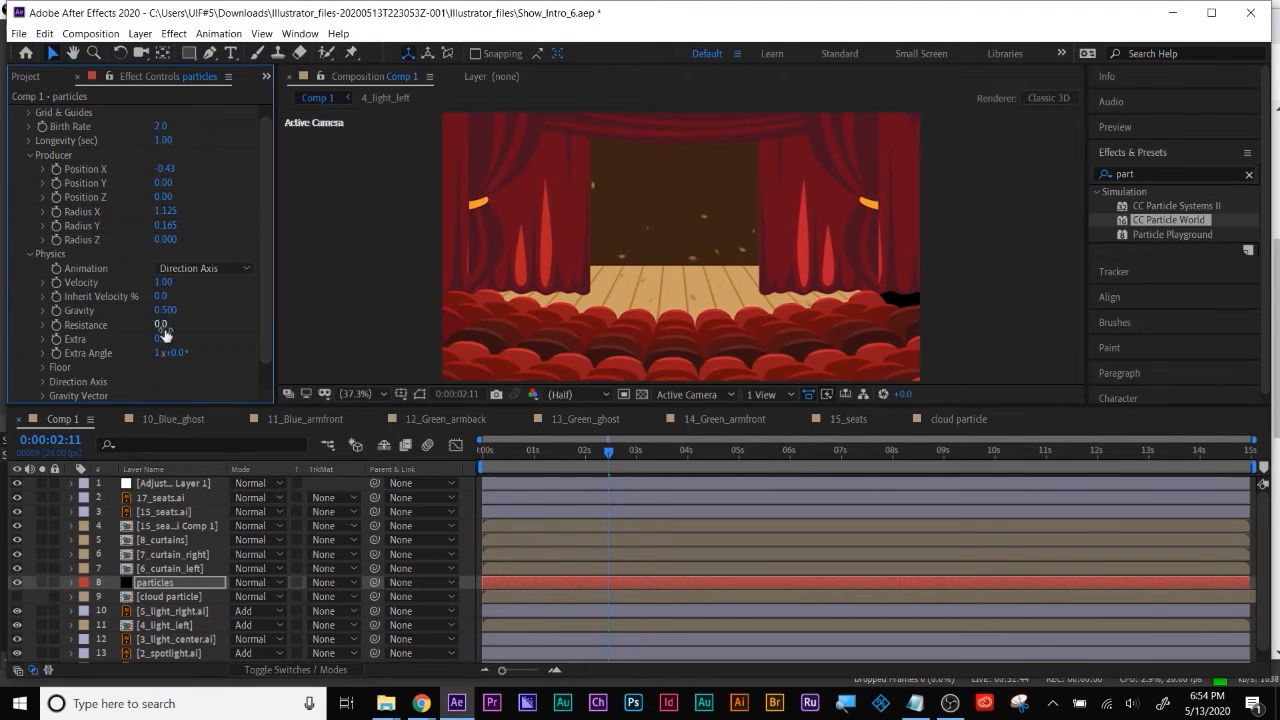
{"action": "left_click_drag", "start_coordinate": [151, 310], "coordinate": [316, 313]}
{"action": "left_click_drag", "start_coordinate": [163, 282], "coordinate": [5, 306]}
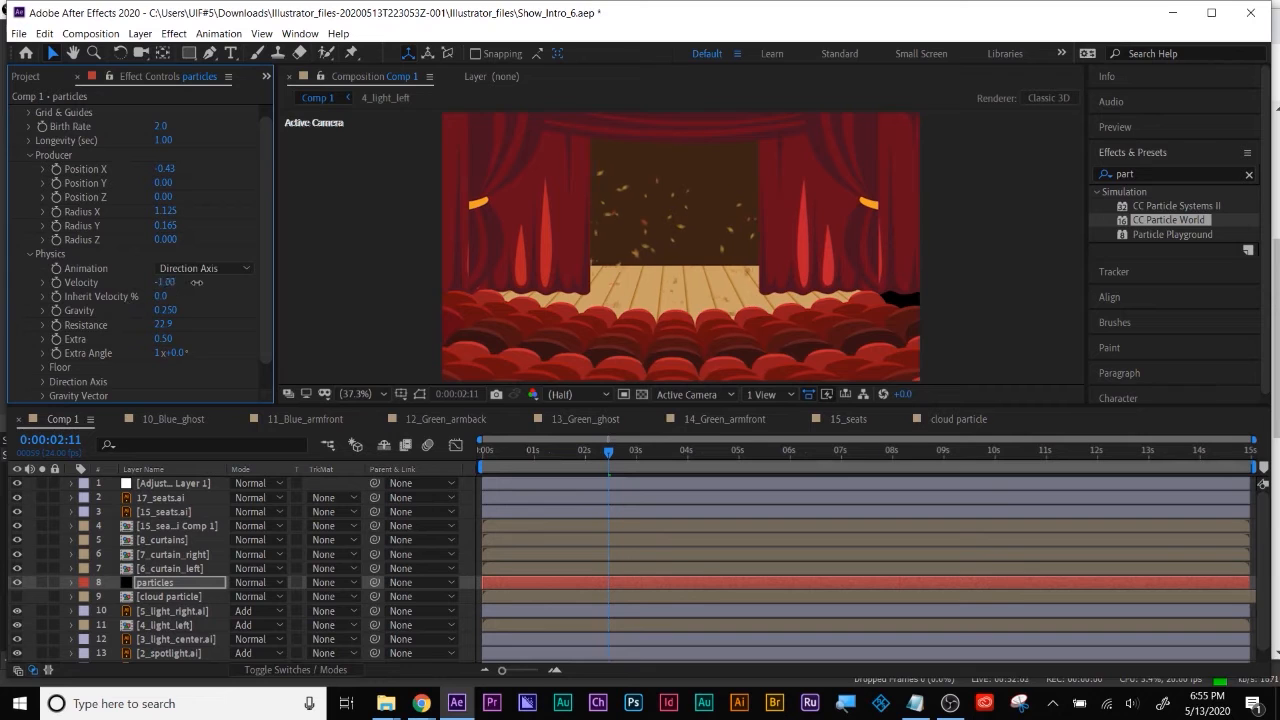
{"action": "left_click_drag", "start_coordinate": [170, 285], "coordinate": [240, 280]}
Set the particle birth rate to 6.3 and the longevity to 3.95 seconds
{"action": "scroll", "coordinate": [112, 125], "scroll_direction": "up", "scroll_amount": 1}
{"action": "left_click_drag", "start_coordinate": [160, 139], "coordinate": [198, 136]}
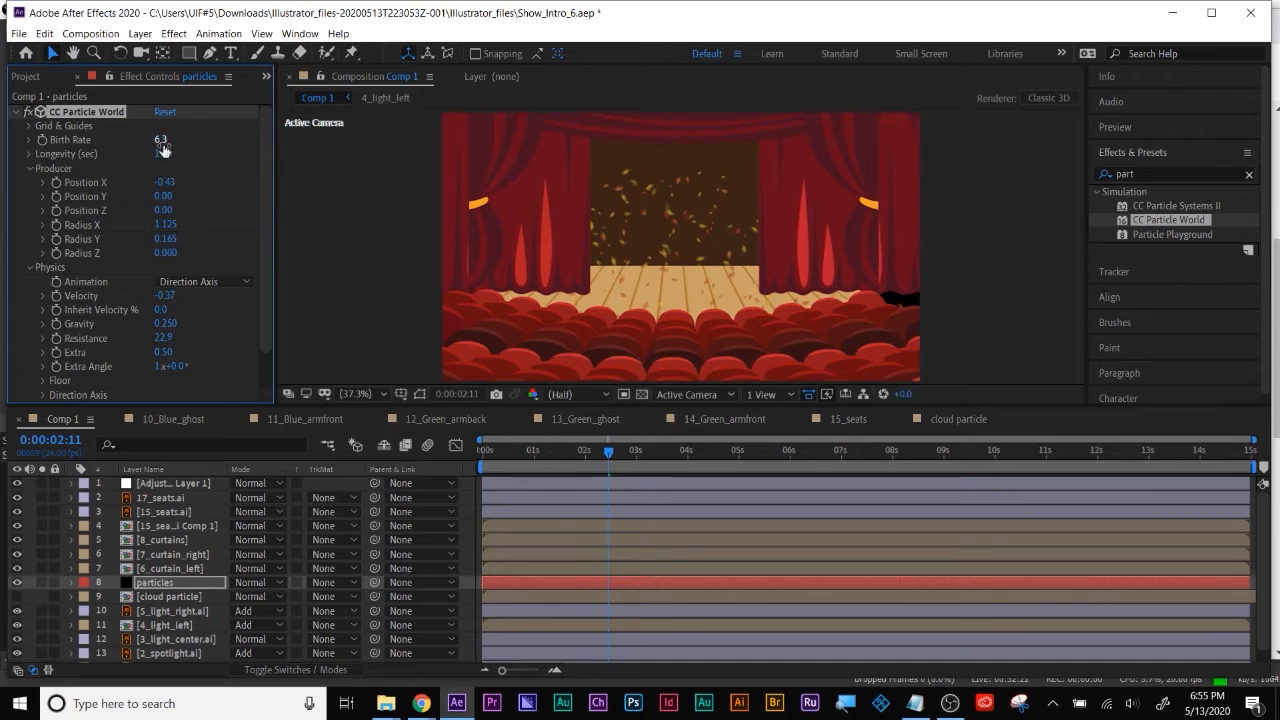
{"action": "left_click", "coordinate": [29, 140]}
{"action": "left_click", "coordinate": [29, 140]}
{"action": "left_click", "coordinate": [29, 168]}
{"action": "left_click_drag", "start_coordinate": [160, 154], "coordinate": [383, 150]}
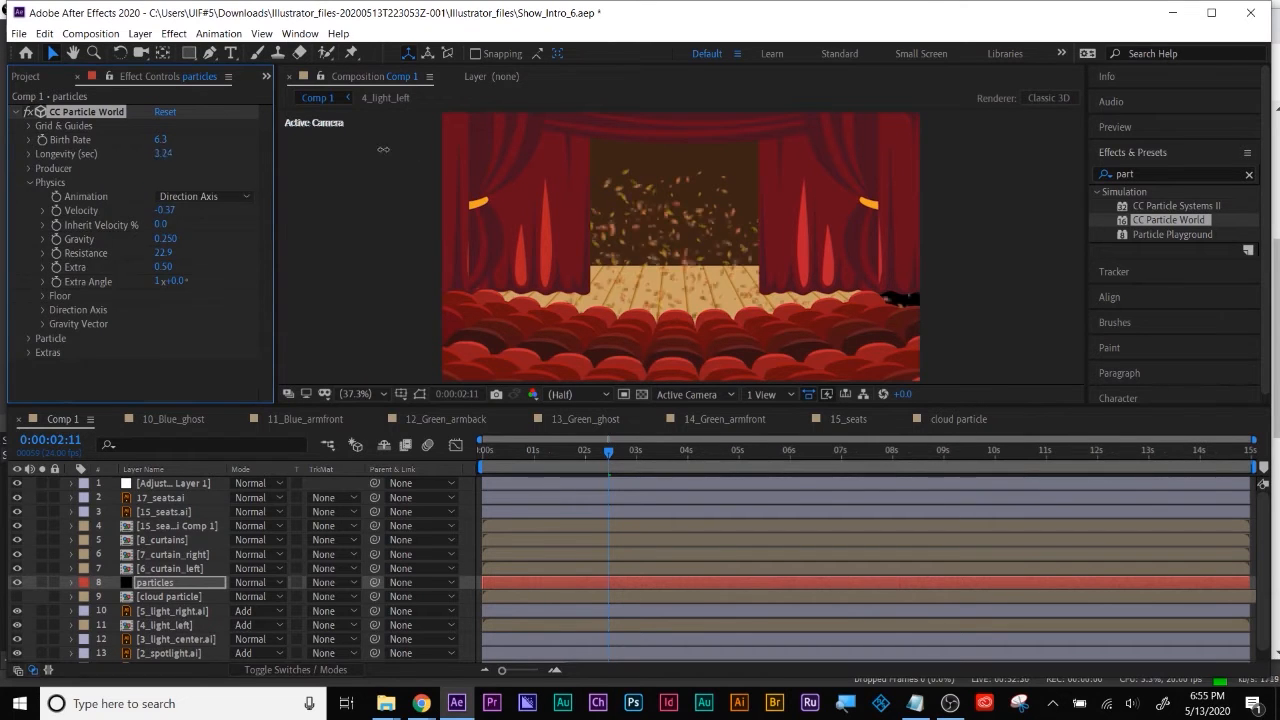
{"action": "left_click_drag", "start_coordinate": [162, 153], "coordinate": [10, 384]}
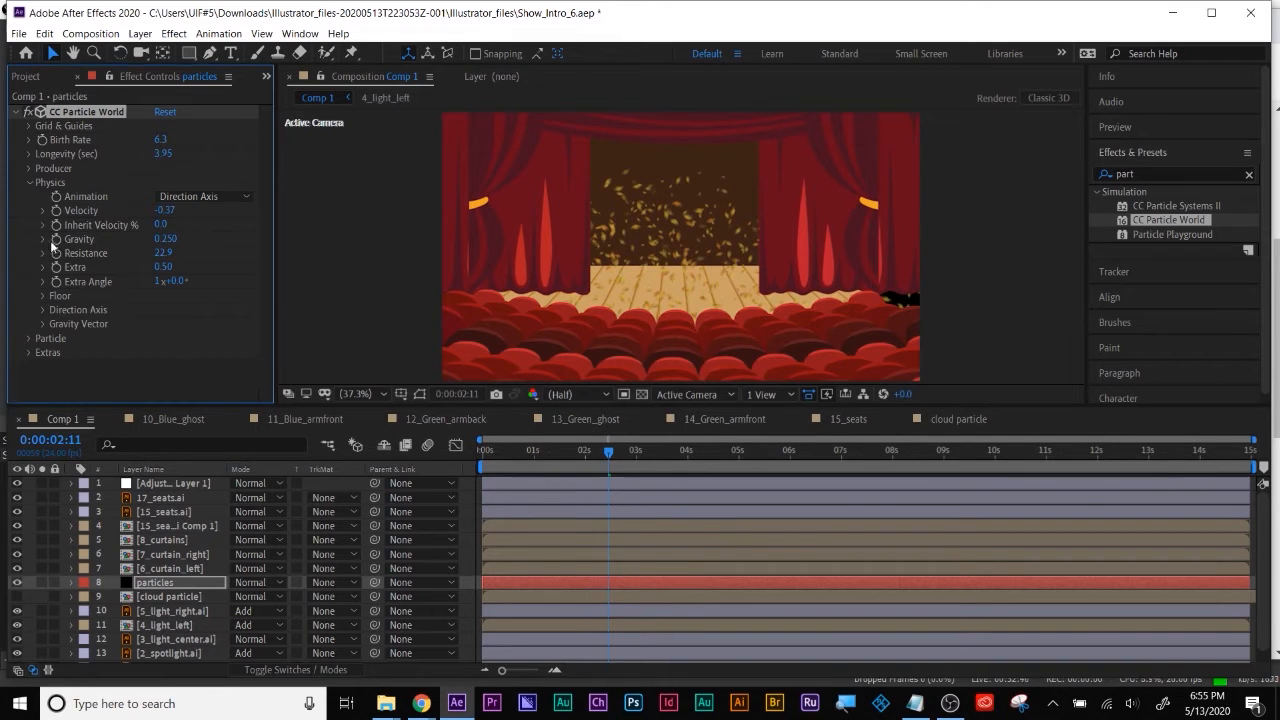
Change both the birth color and the death color of the particles to white
{"action": "left_click", "coordinate": [29, 184]}
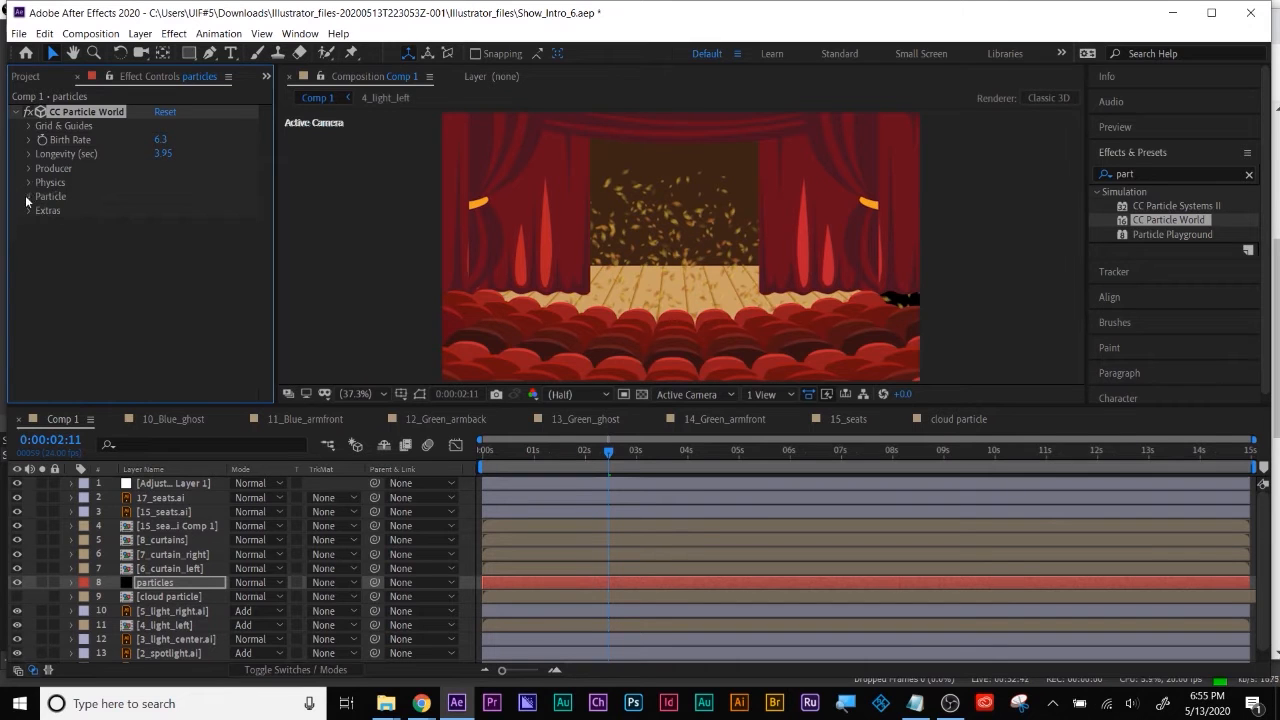
{"action": "left_click", "coordinate": [28, 197]}
{"action": "scroll", "coordinate": [98, 224], "scroll_direction": "down", "scroll_amount": 2}
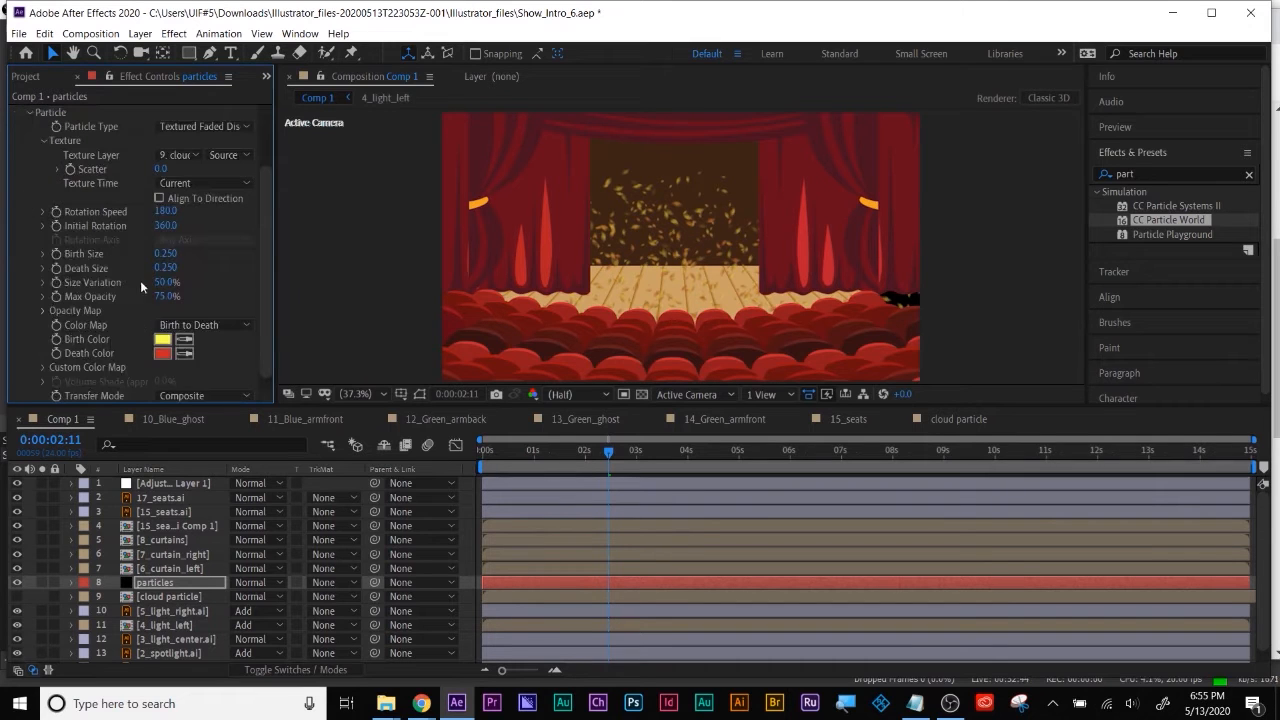
{"action": "left_click", "coordinate": [157, 342]}
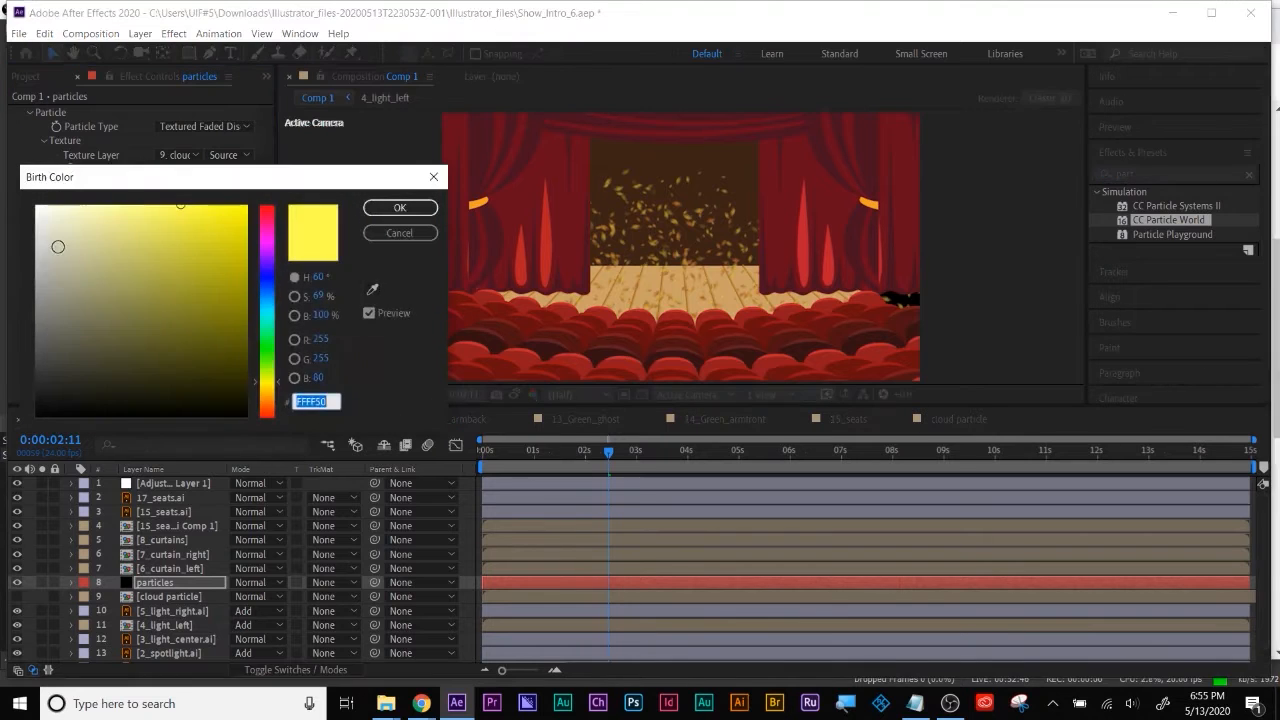
{"action": "left_click_drag", "start_coordinate": [59, 248], "coordinate": [24, 190]}
{"action": "left_click", "coordinate": [399, 208]}
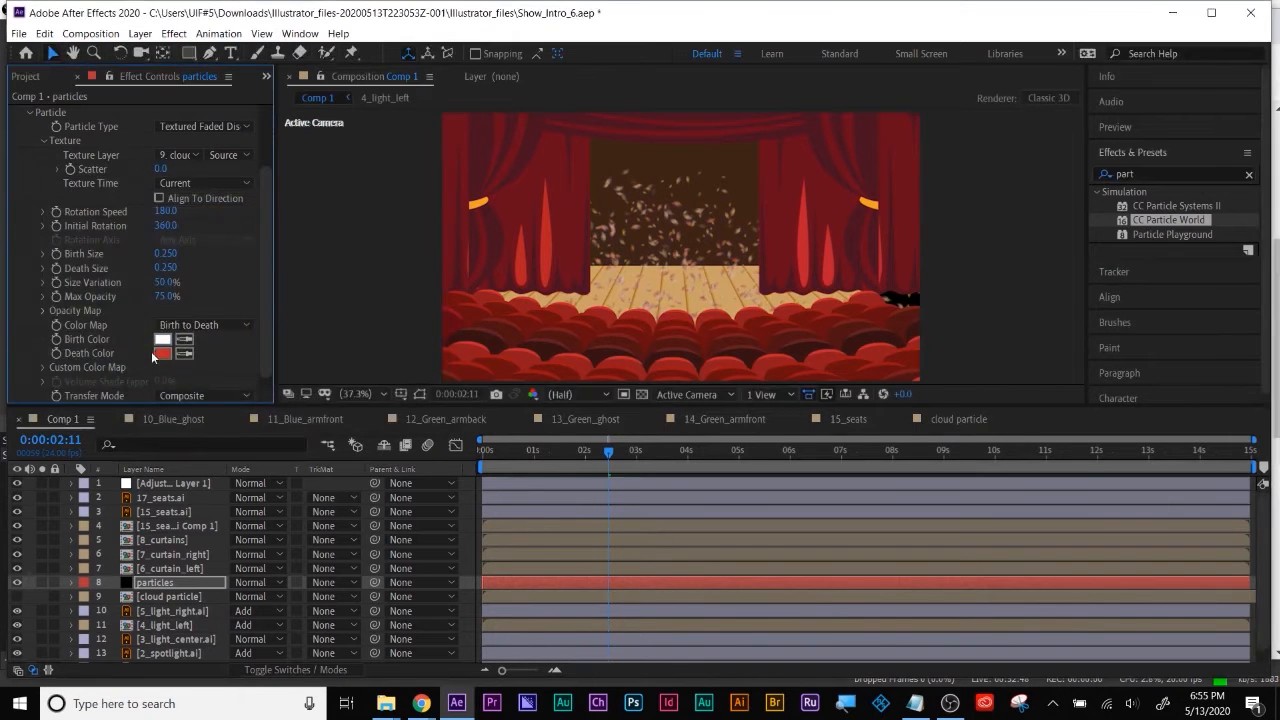
{"action": "left_click", "coordinate": [157, 358]}
{"action": "left_click_drag", "start_coordinate": [40, 221], "coordinate": [24, 190]}
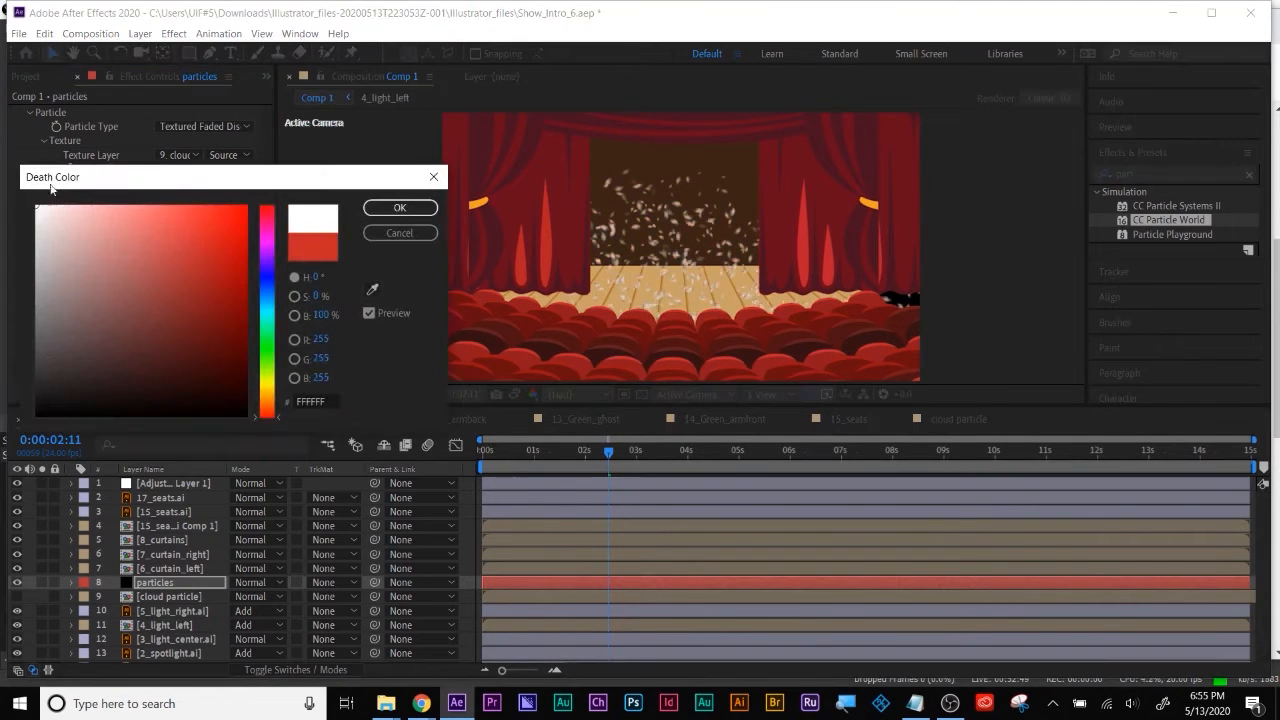
{"action": "left_click", "coordinate": [399, 208]}
Set the particle birth size to 0.970, death size to 4.440, size variation to 100% and max opacity to 4%
{"action": "left_click_drag", "start_coordinate": [168, 254], "coordinate": [515, 262]}
{"action": "left_click_drag", "start_coordinate": [166, 283], "coordinate": [112, 302]}
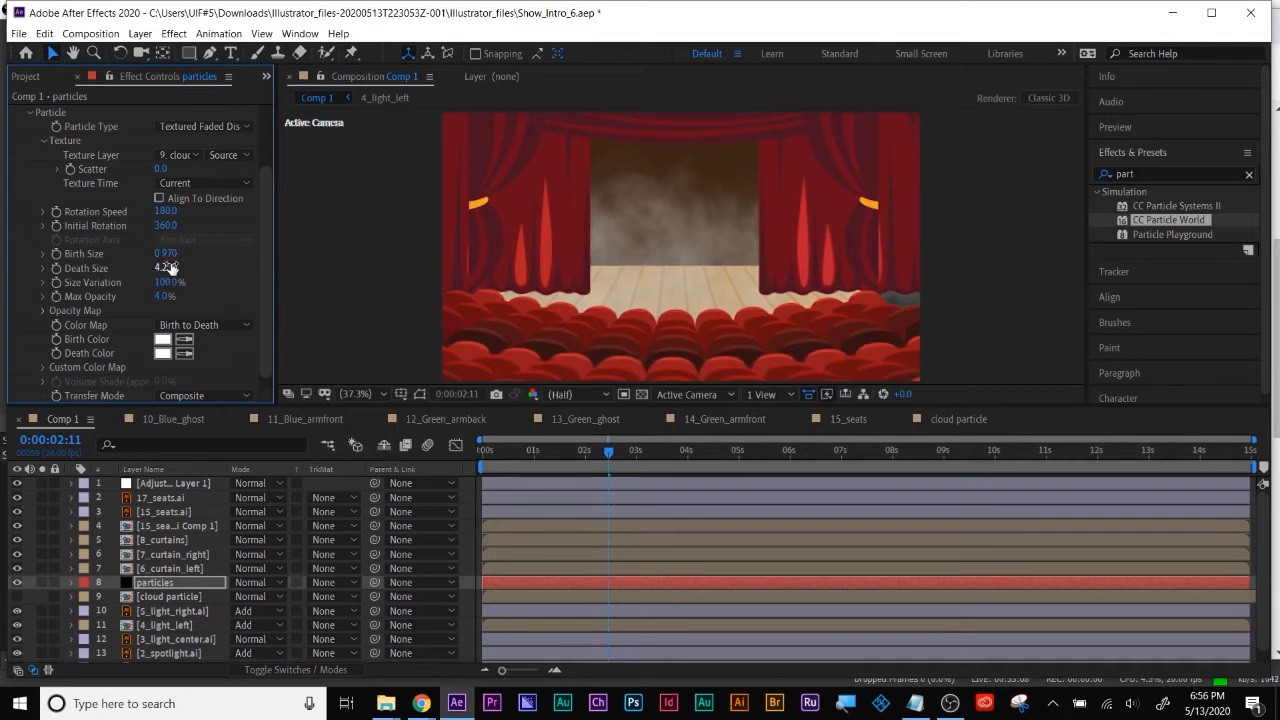
{"action": "left_click_drag", "start_coordinate": [166, 267], "coordinate": [186, 262]}
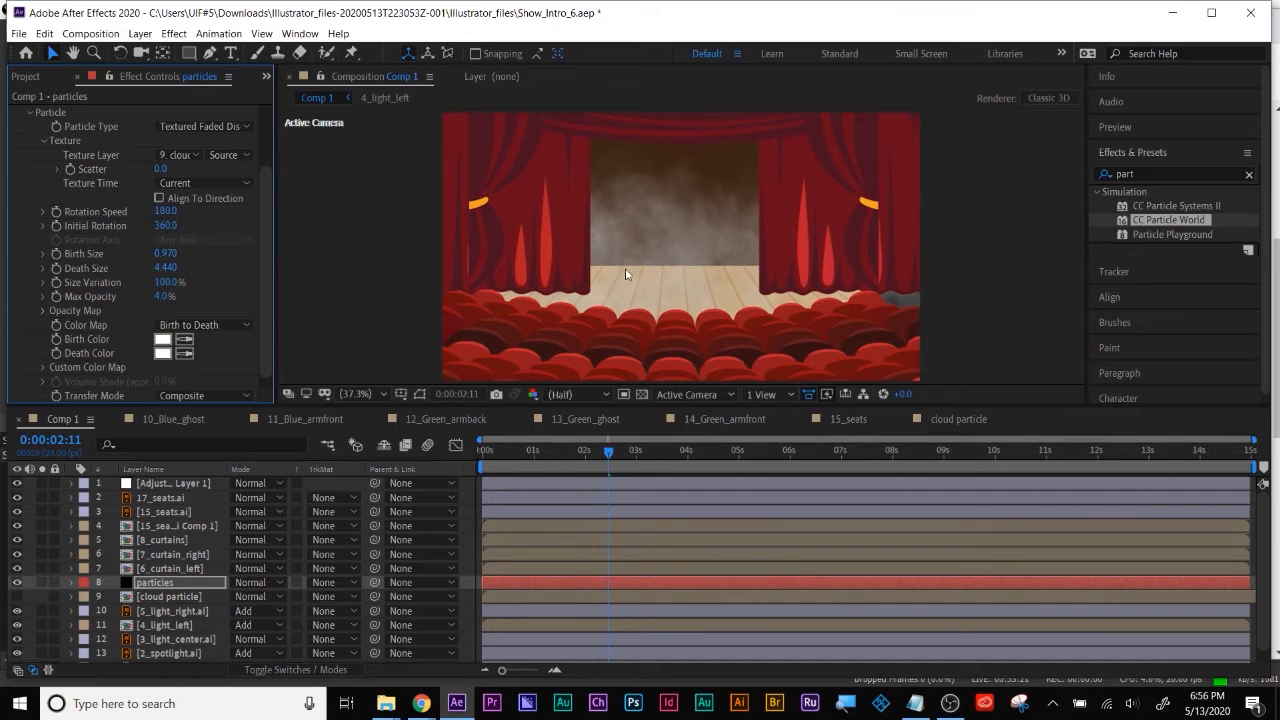
Preview from the first frame, shift the particles layer about 2.5 seconds earlier and extend its end to the composition's end
{"action": "left_click_drag", "start_coordinate": [606, 452], "coordinate": [482, 454]}
{"action": "key", "text": "space"}
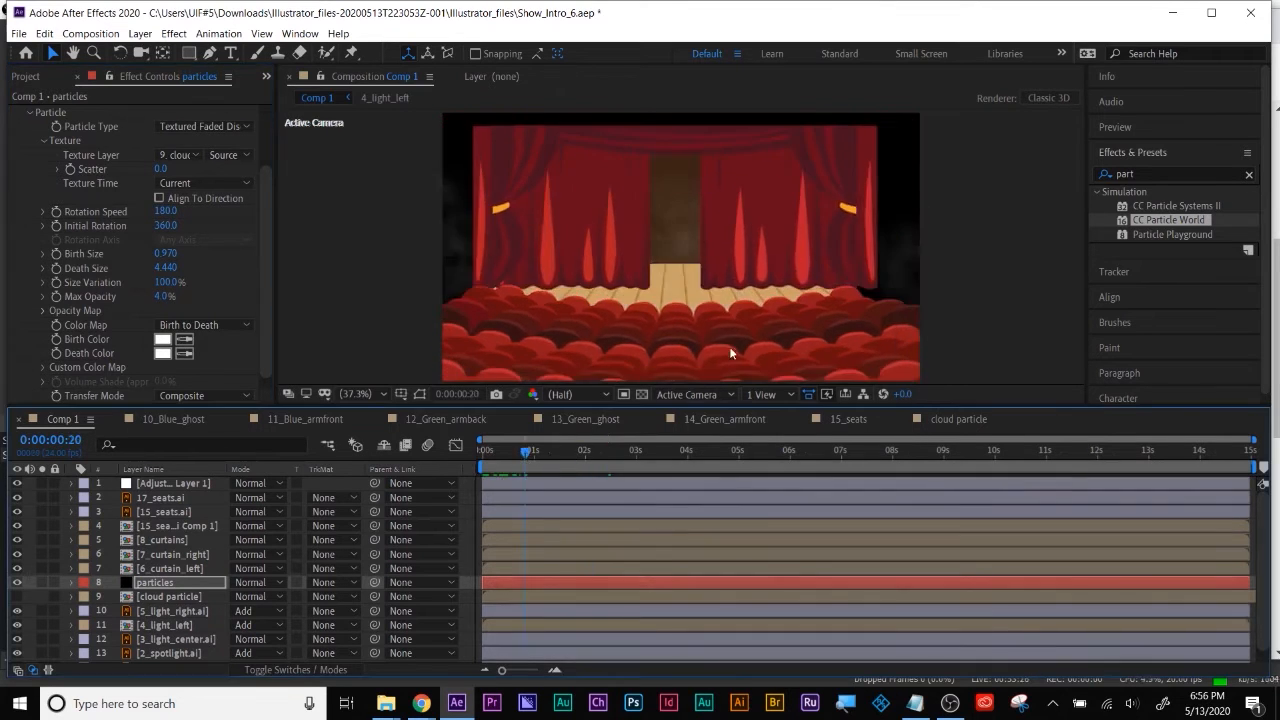
{"action": "left_click_drag", "start_coordinate": [678, 584], "coordinate": [564, 591]}
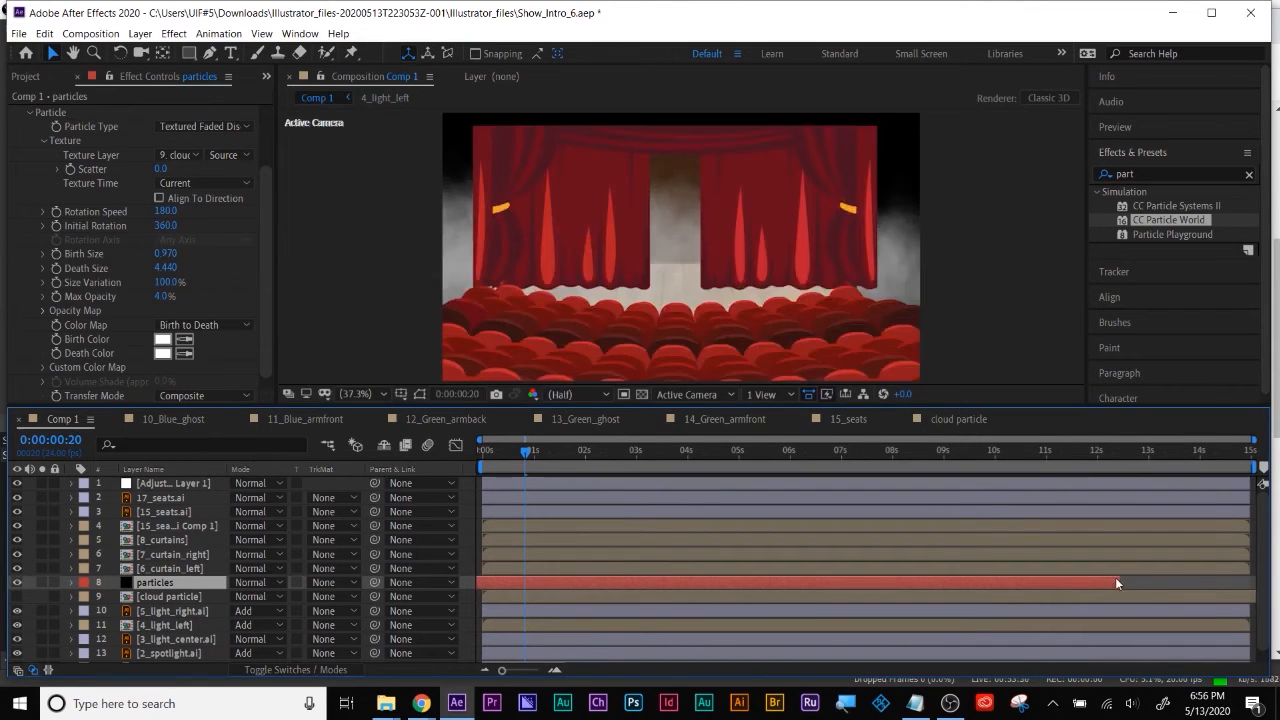
{"action": "left_click_drag", "start_coordinate": [1120, 581], "coordinate": [1257, 581]}
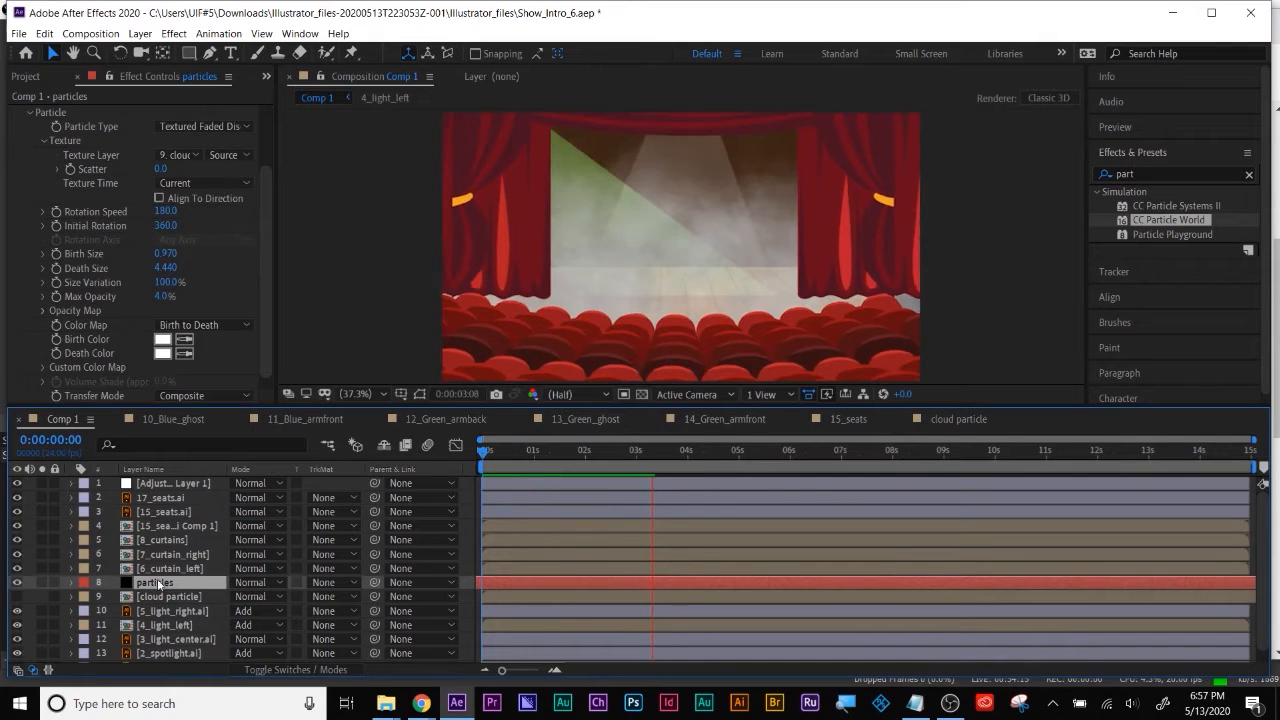
Move the particles layer between 2_spotlight.ai and 1_stage_back.ai and preview the smoke behind the lights
{"action": "scroll", "coordinate": [158, 650], "scroll_direction": "down", "scroll_amount": 1}
{"action": "left_click_drag", "start_coordinate": [158, 650], "coordinate": [158, 650]}
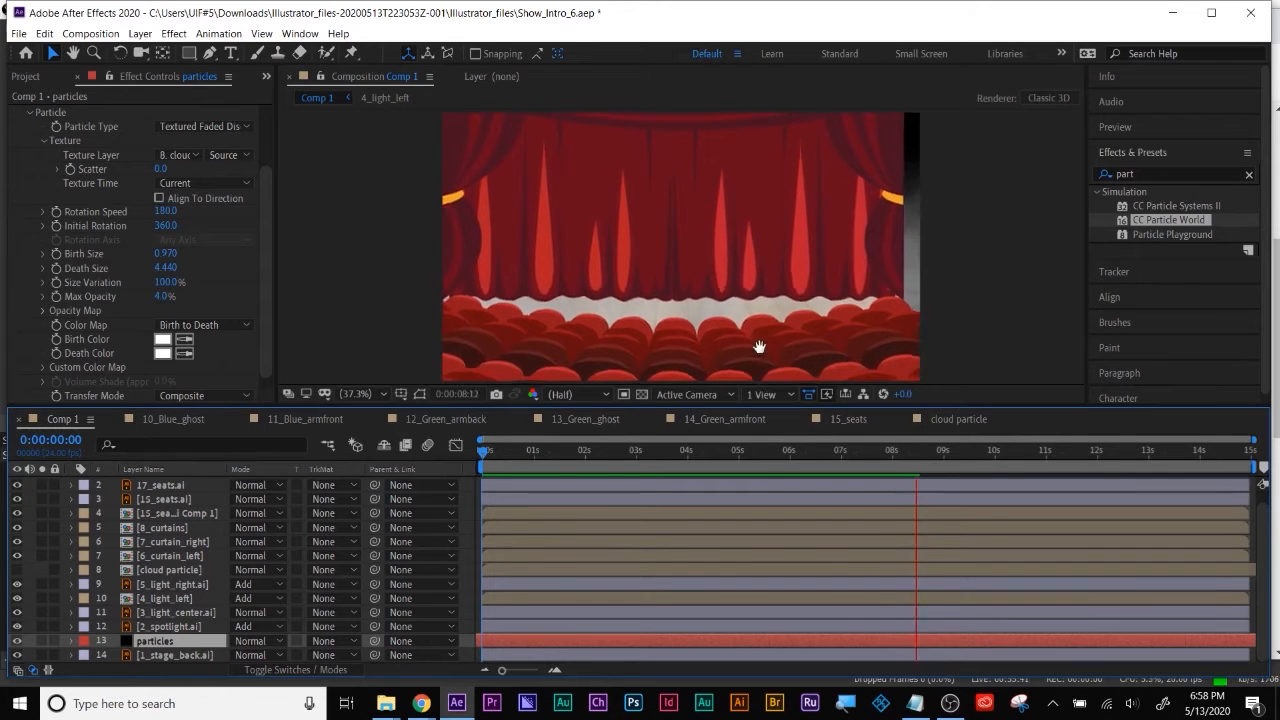
{"action": "key", "text": "space"}
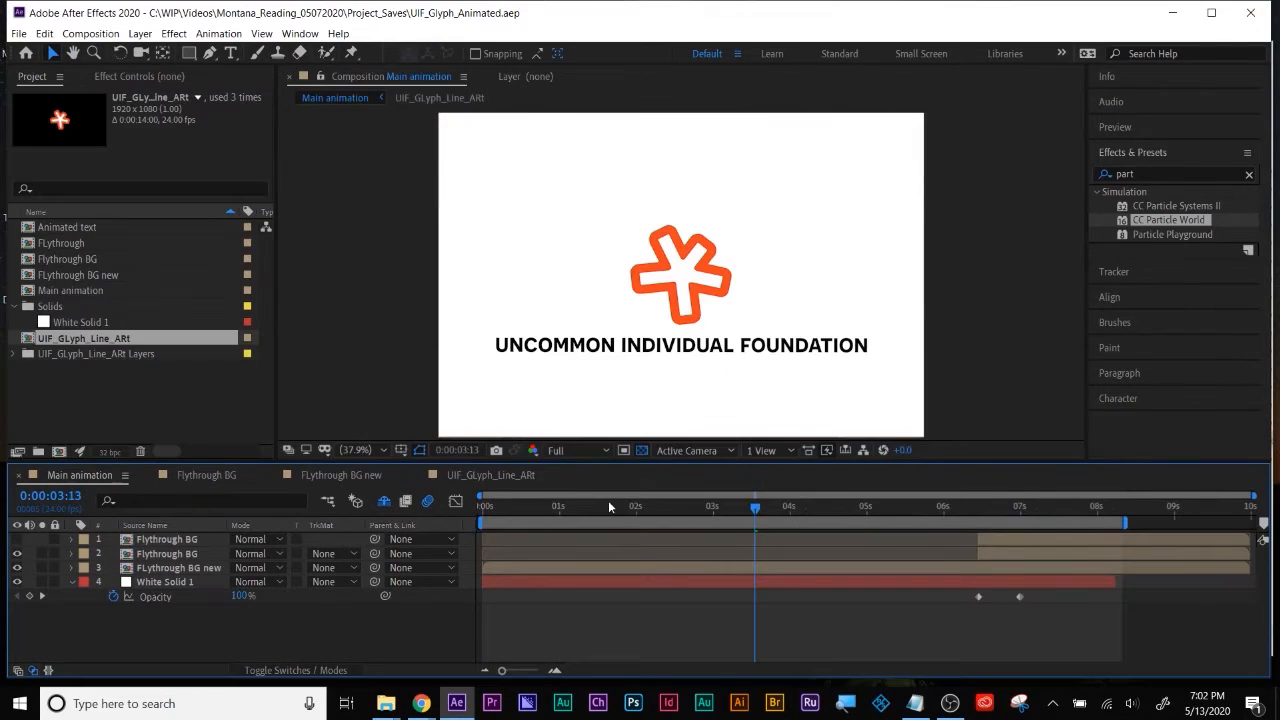
Scrub through the start of the Main animation in the UIF_Glyph_Animated project and open its FLythrough BG new composition
{"action": "left_click_drag", "start_coordinate": [608, 506], "coordinate": [428, 505]}
{"action": "left_click_drag", "start_coordinate": [517, 500], "coordinate": [605, 512]}
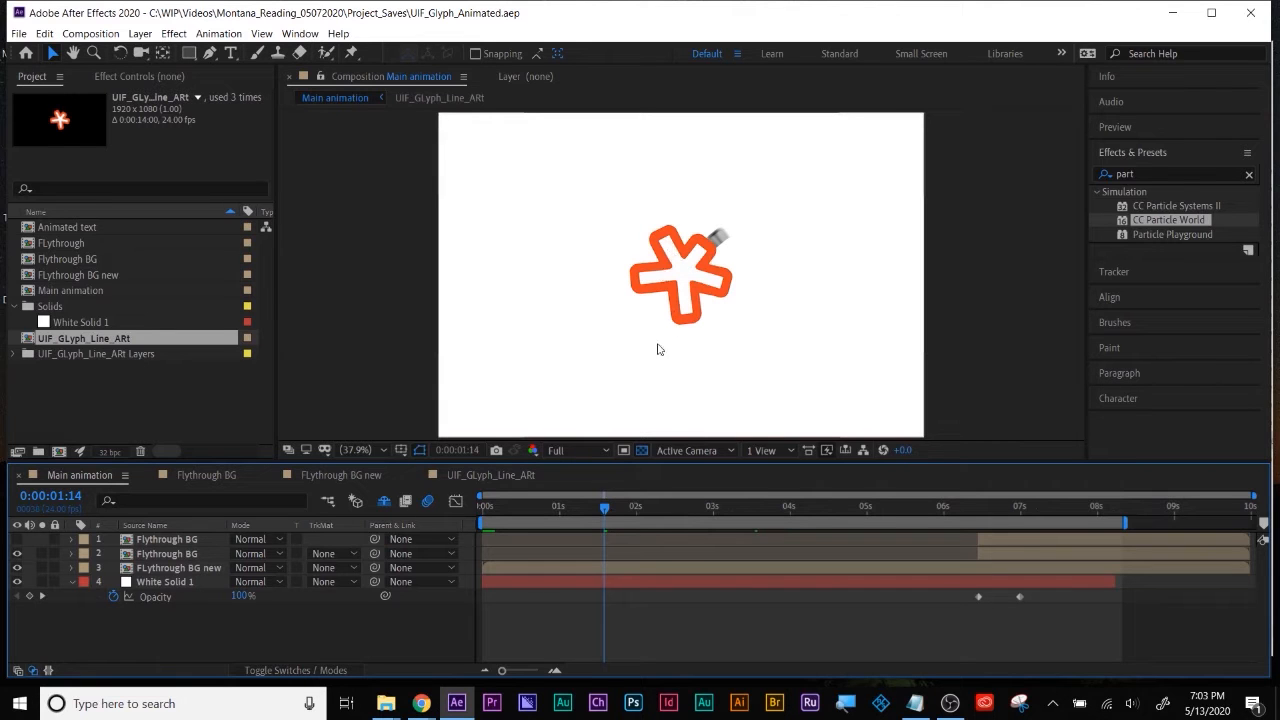
{"action": "double_click", "coordinate": [546, 567]}
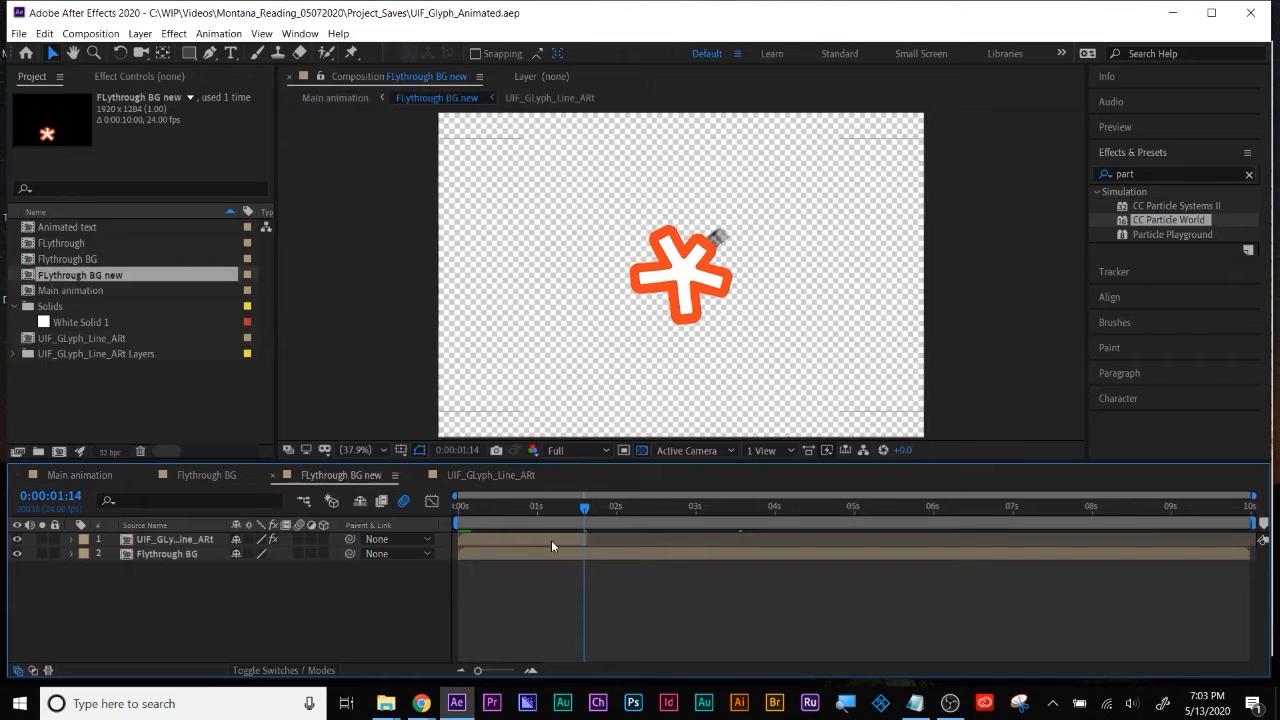
Scrub the FLythrough BG new composition from its start to about 2:11 to examine the glyph layer's motion and the text reveal
{"action": "left_click", "coordinate": [551, 540]}
{"action": "left_click_drag", "start_coordinate": [585, 508], "coordinate": [458, 509]}
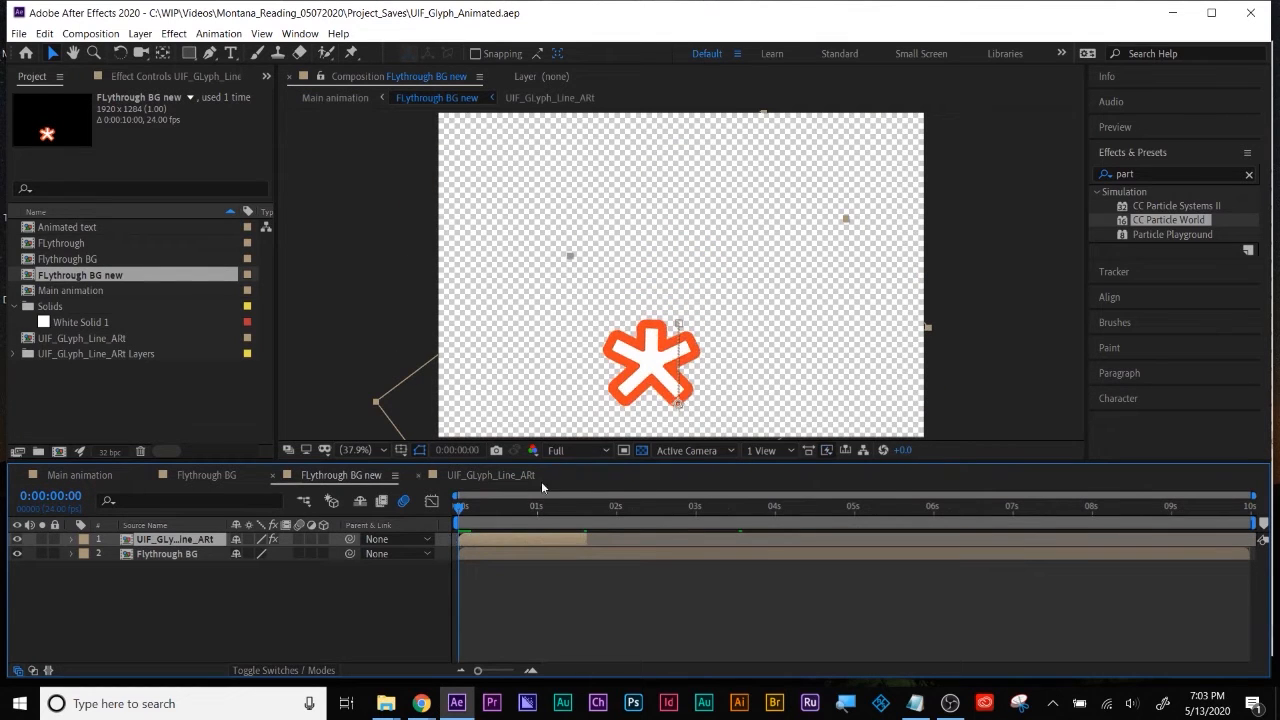
{"action": "left_click_drag", "start_coordinate": [460, 504], "coordinate": [598, 478]}
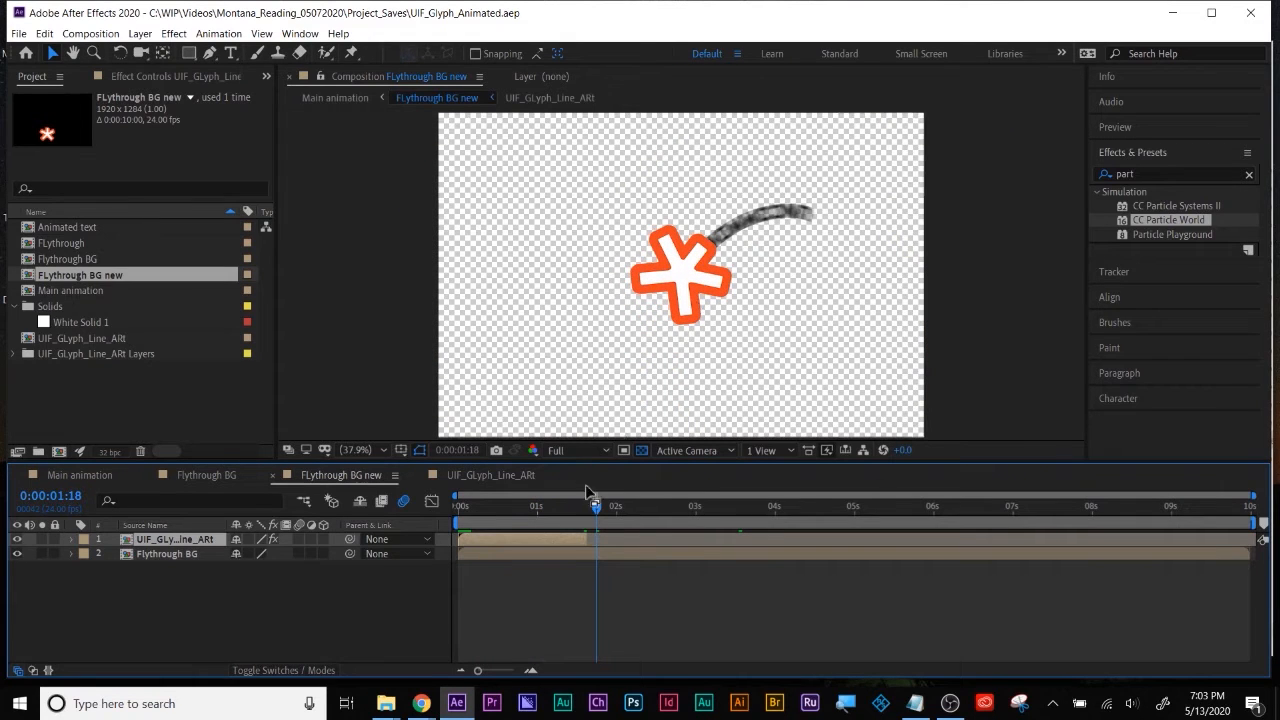
{"action": "left_click_drag", "start_coordinate": [597, 507], "coordinate": [653, 507]}
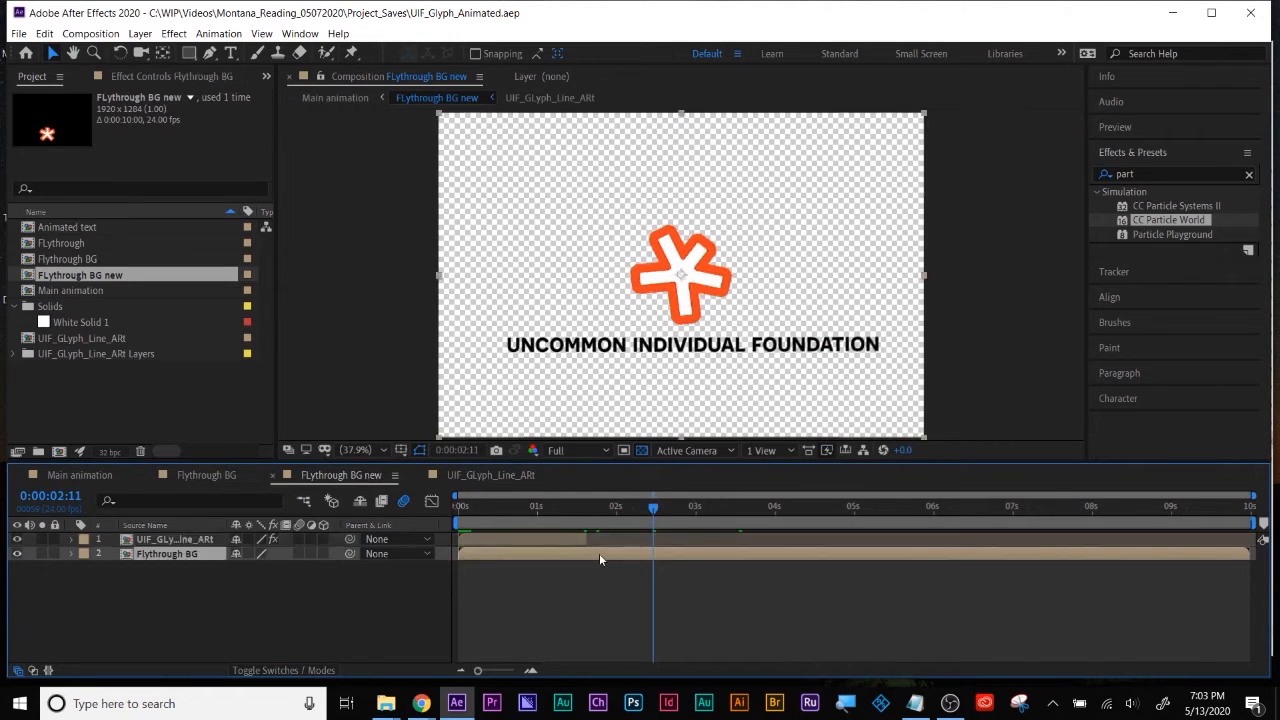
Open the nested Animated text composition, examine the text layer's Path Options and mask path keyframes while scrubbing, and close it
{"action": "double_click", "coordinate": [600, 556]}
{"action": "double_click", "coordinate": [648, 569]}
{"action": "left_click_drag", "start_coordinate": [547, 507], "coordinate": [563, 507]}
{"action": "left_click", "coordinate": [613, 543]}
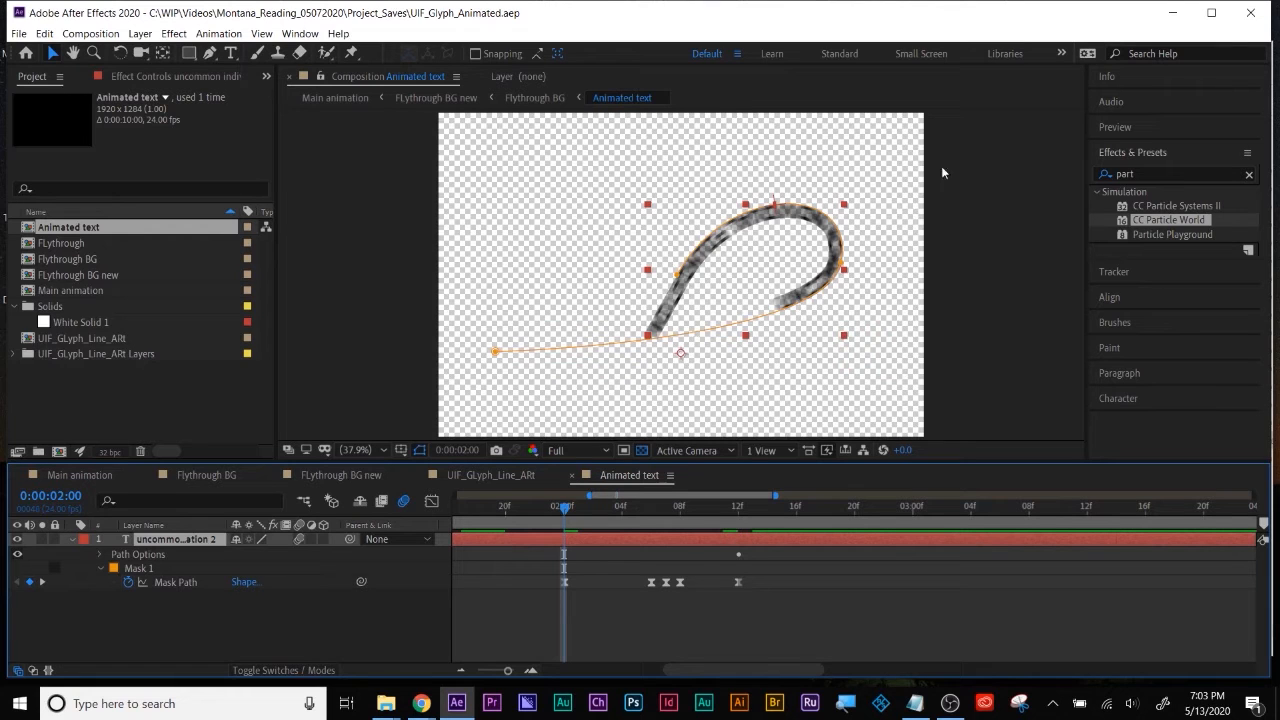
{"action": "left_click", "coordinate": [101, 555]}
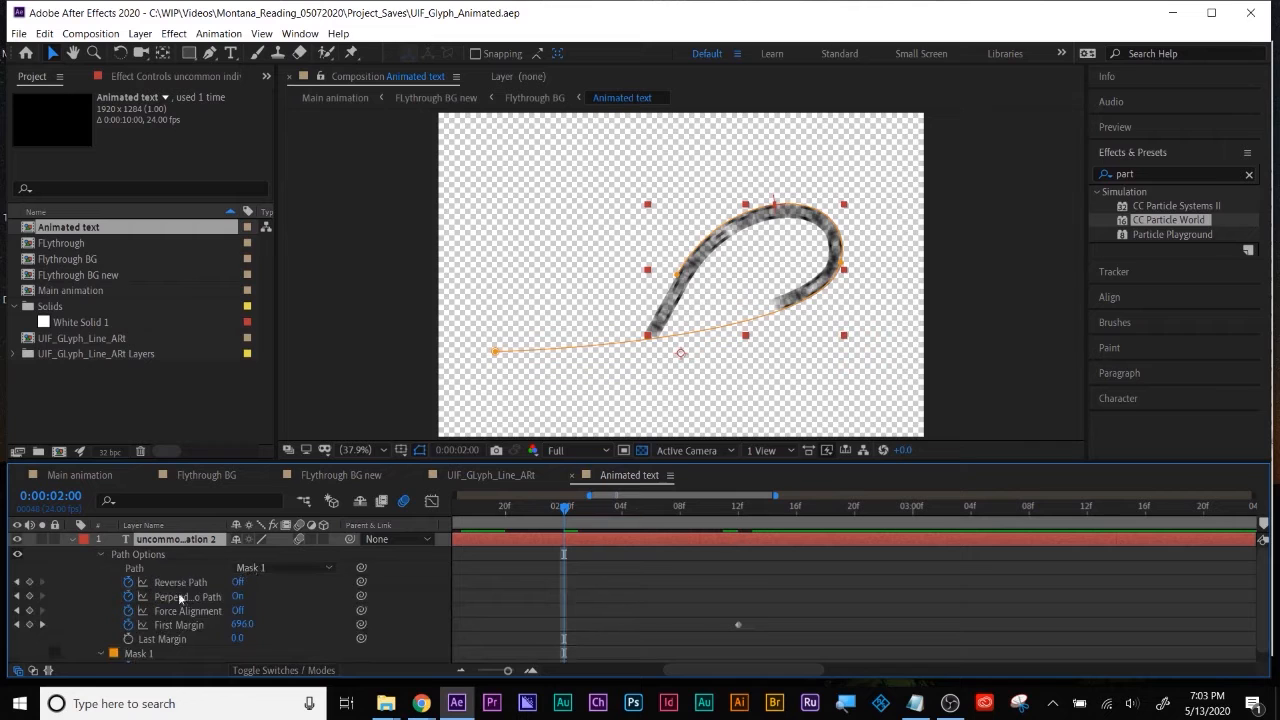
{"action": "left_click_drag", "start_coordinate": [567, 508], "coordinate": [767, 508]}
{"action": "left_click", "coordinate": [572, 476]}
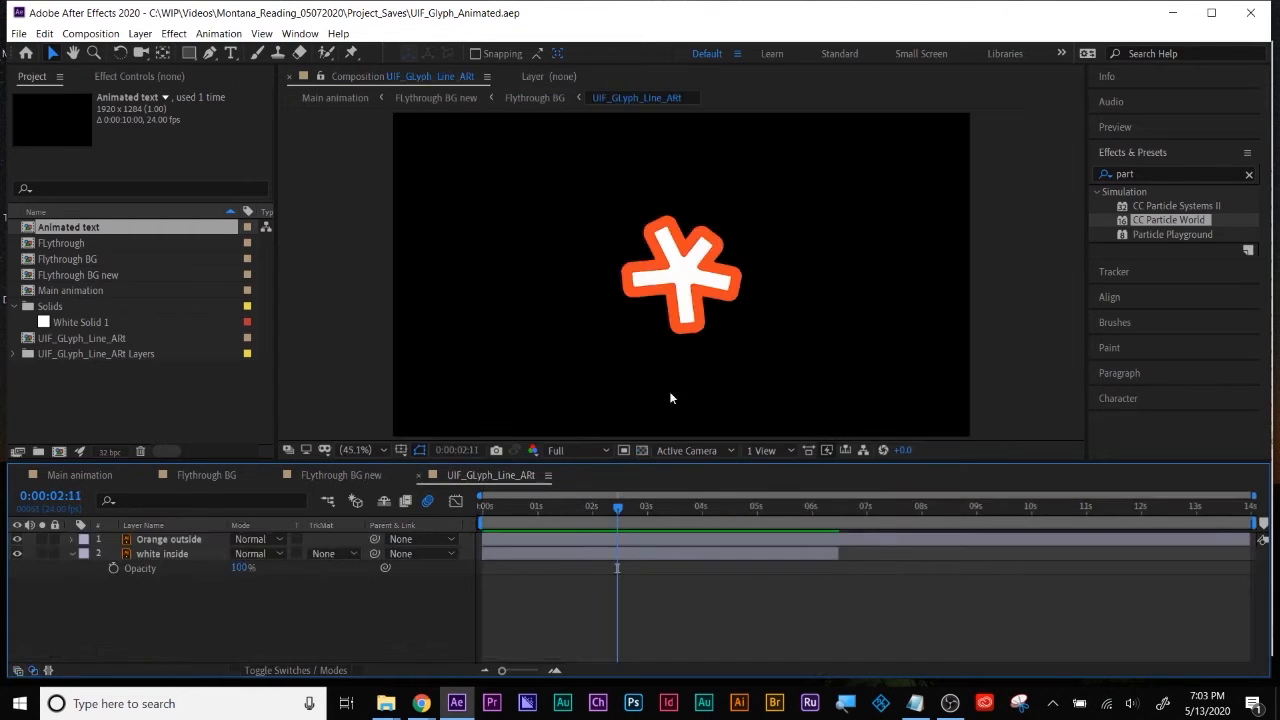
Close UIF_GLyph_Line_ARt, reopen Flythrough BG from FLythrough BG new and scrub through the Animated text layer's subtract mask animation
{"action": "left_click", "coordinate": [418, 476]}
{"action": "left_click_drag", "start_coordinate": [563, 508], "coordinate": [598, 518]}
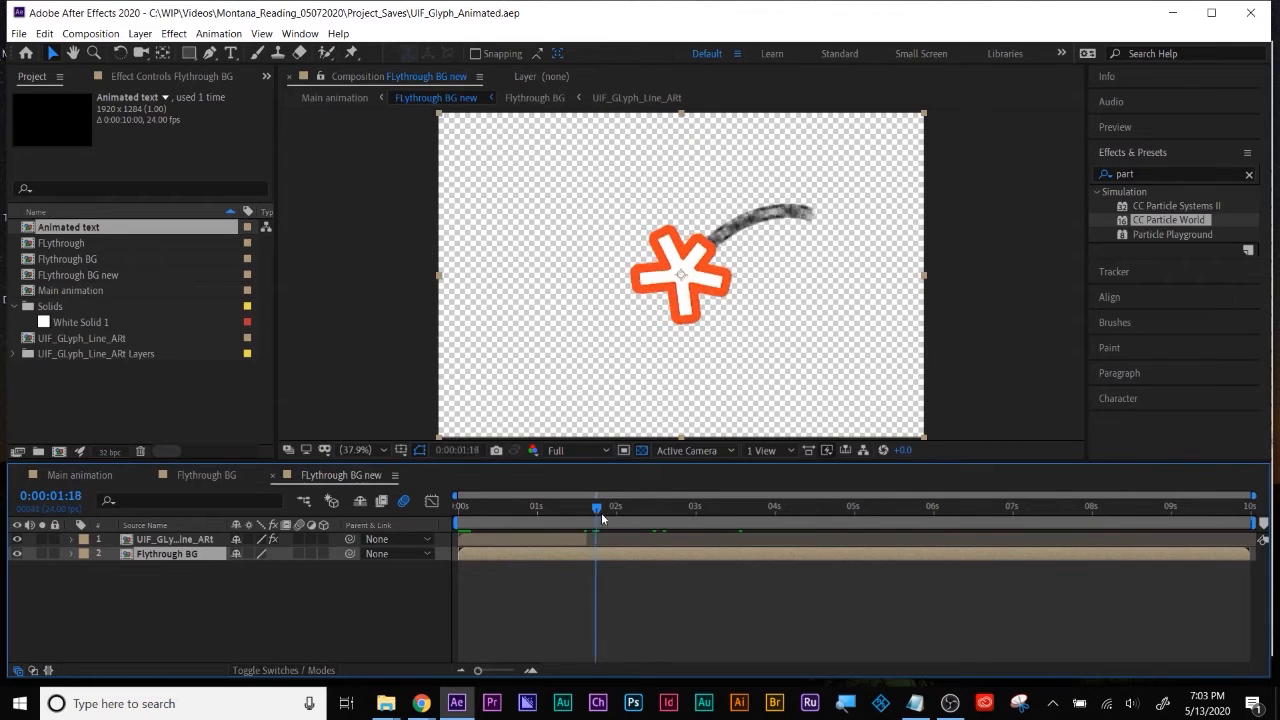
{"action": "double_click", "coordinate": [600, 553]}
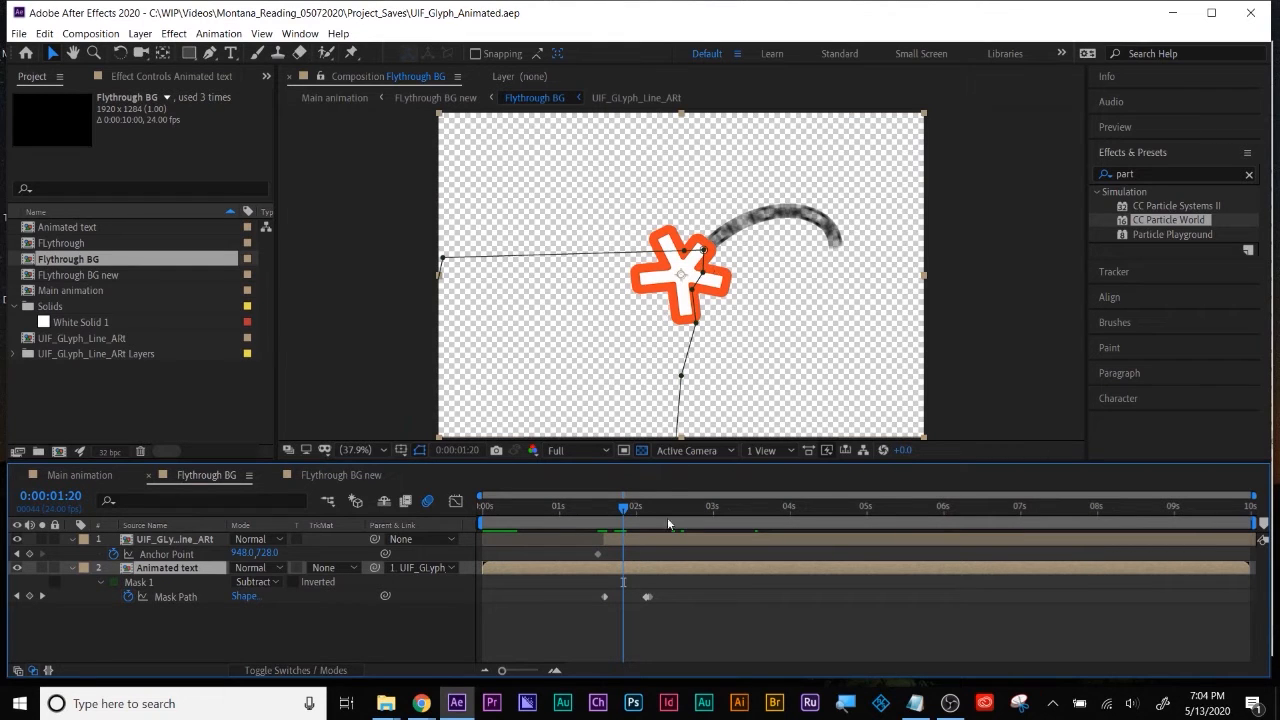
{"action": "left_click_drag", "start_coordinate": [624, 510], "coordinate": [676, 510]}
Scrub the fly-through in Main animation and the point in UIF_GLyph_Line_ARt where the white inside layer ends
{"action": "left_click", "coordinate": [100, 482]}
{"action": "left_click_drag", "start_coordinate": [810, 502], "coordinate": [1000, 511]}
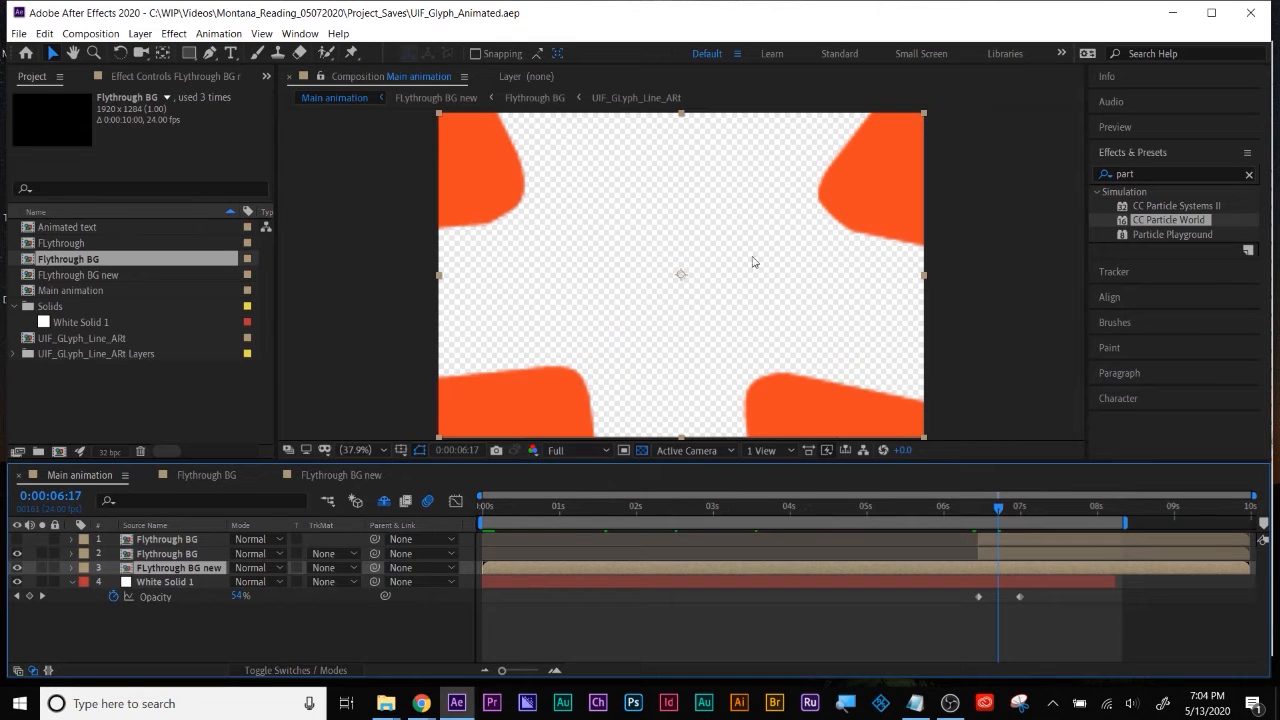
{"action": "left_click_drag", "start_coordinate": [998, 511], "coordinate": [1088, 507]}
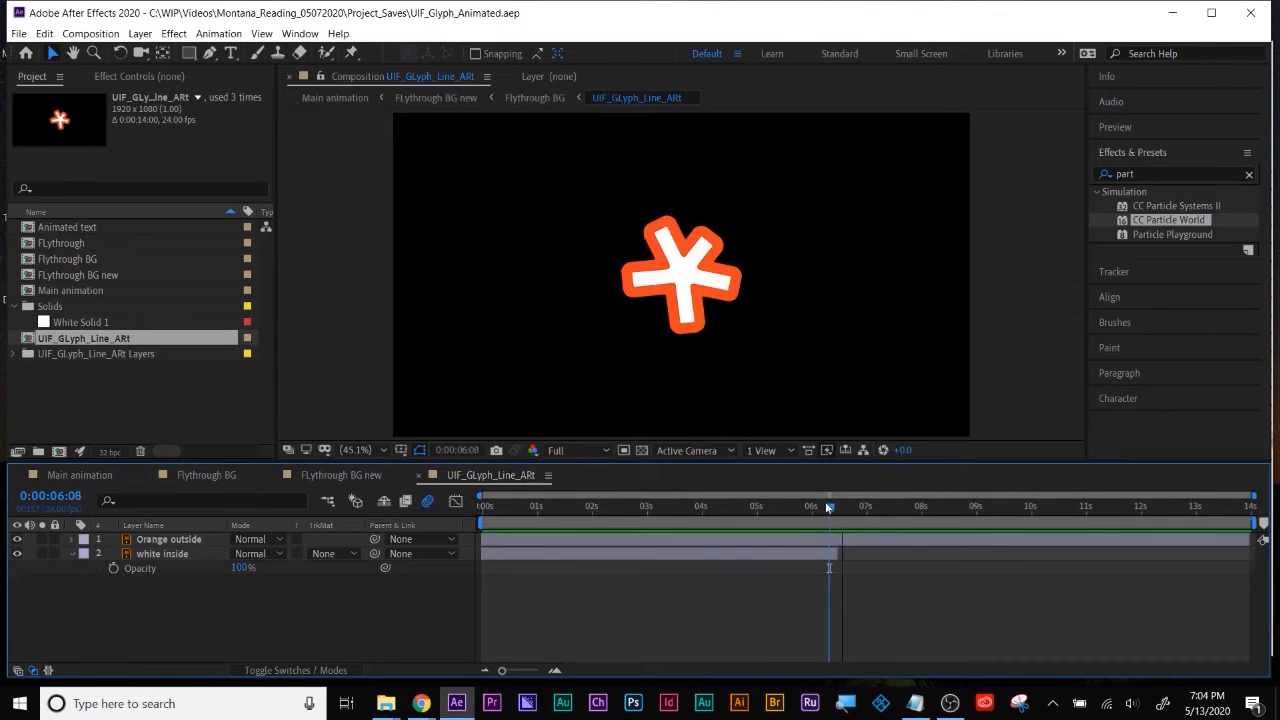
{"action": "left_click_drag", "start_coordinate": [828, 507], "coordinate": [834, 506]}
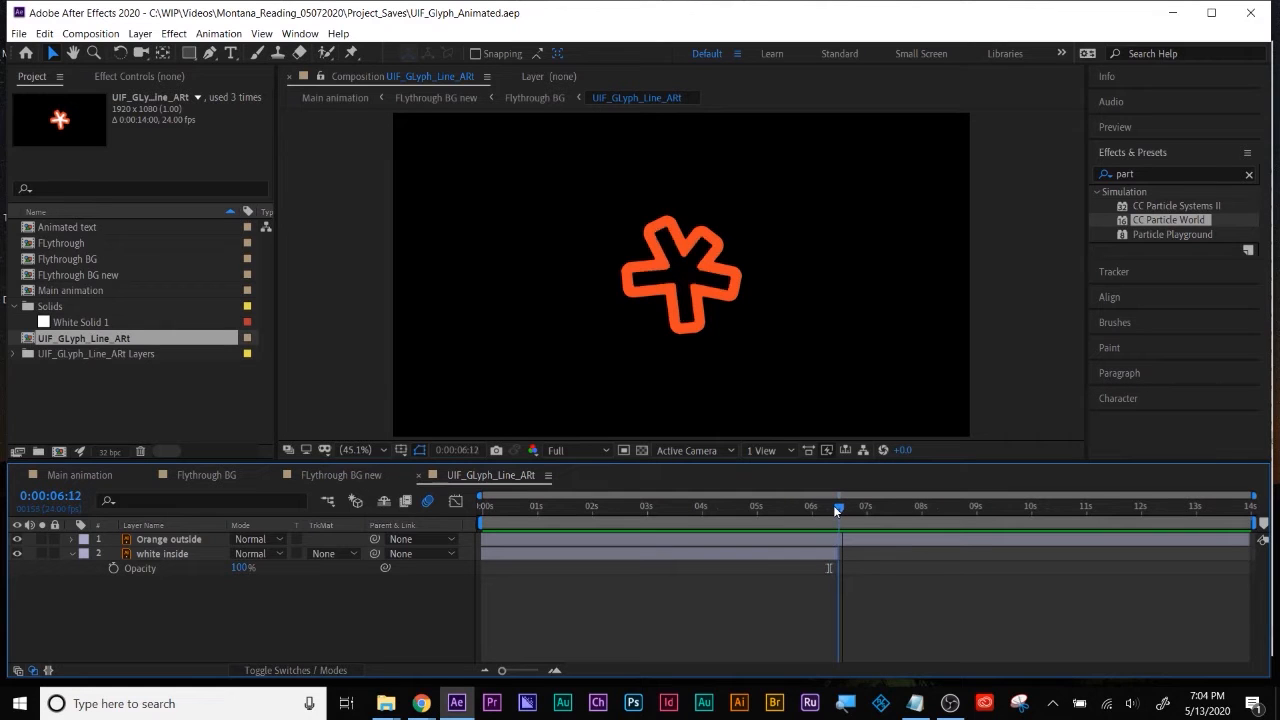
{"action": "left_click_drag", "start_coordinate": [836, 510], "coordinate": [838, 513]}
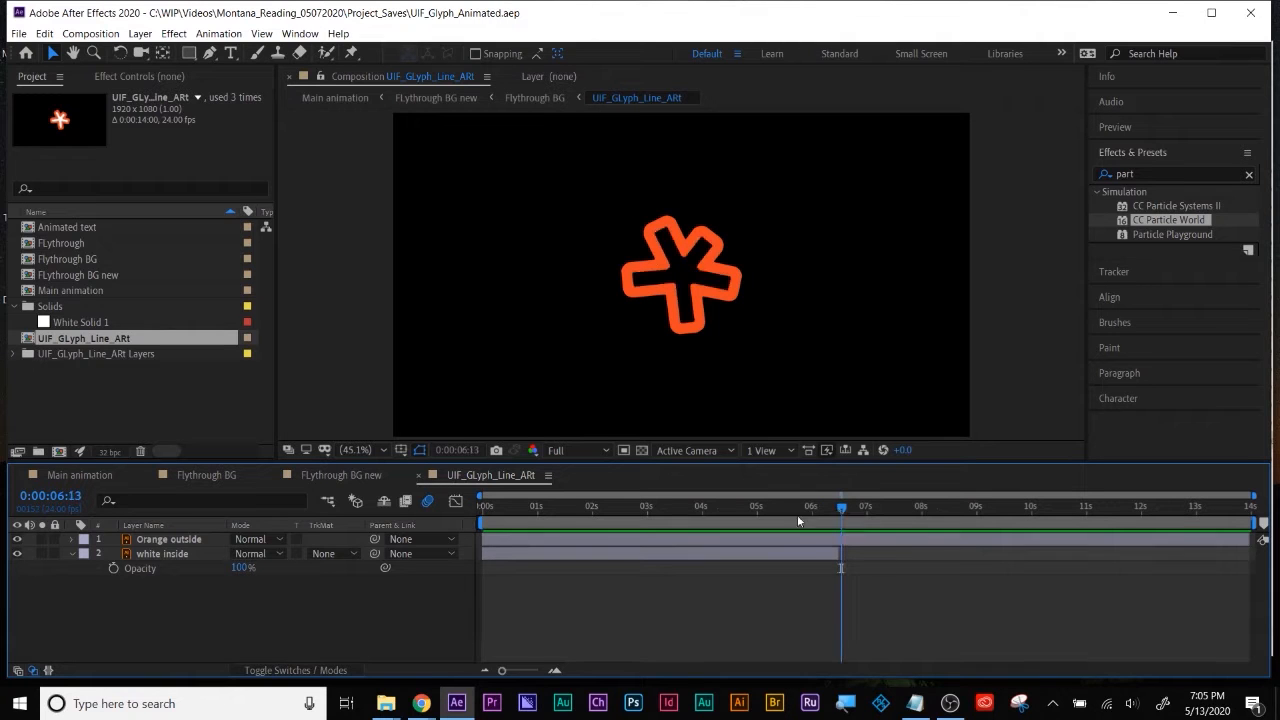
Return to Main animation, scrub White Solid 1's opacity transition and preview the whole animation from the first frame
{"action": "left_click", "coordinate": [337, 476]}
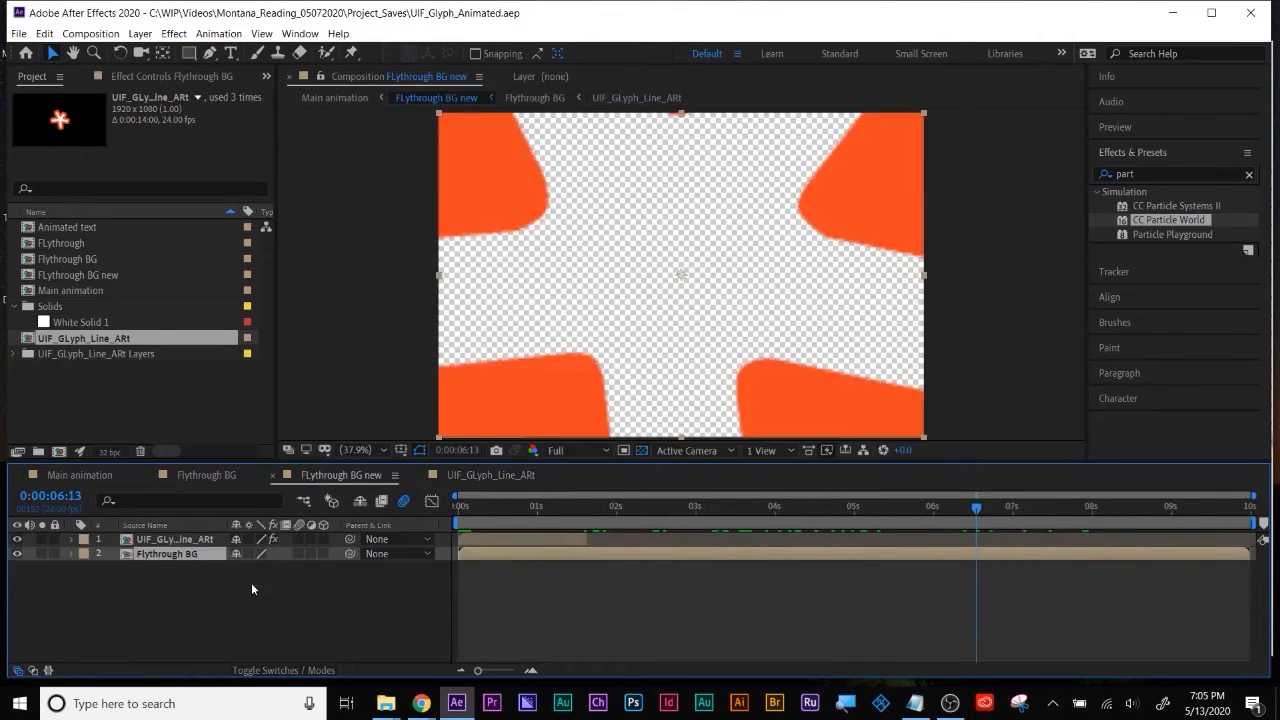
{"action": "double_click", "coordinate": [149, 556]}
{"action": "left_click", "coordinate": [80, 476]}
{"action": "mouse_move", "coordinate": [986, 511]}
{"action": "left_mouse_down"}
{"action": "mouse_move", "coordinate": [966, 511]}
{"action": "mouse_move", "coordinate": [989, 514]}
{"action": "left_mouse_up"}
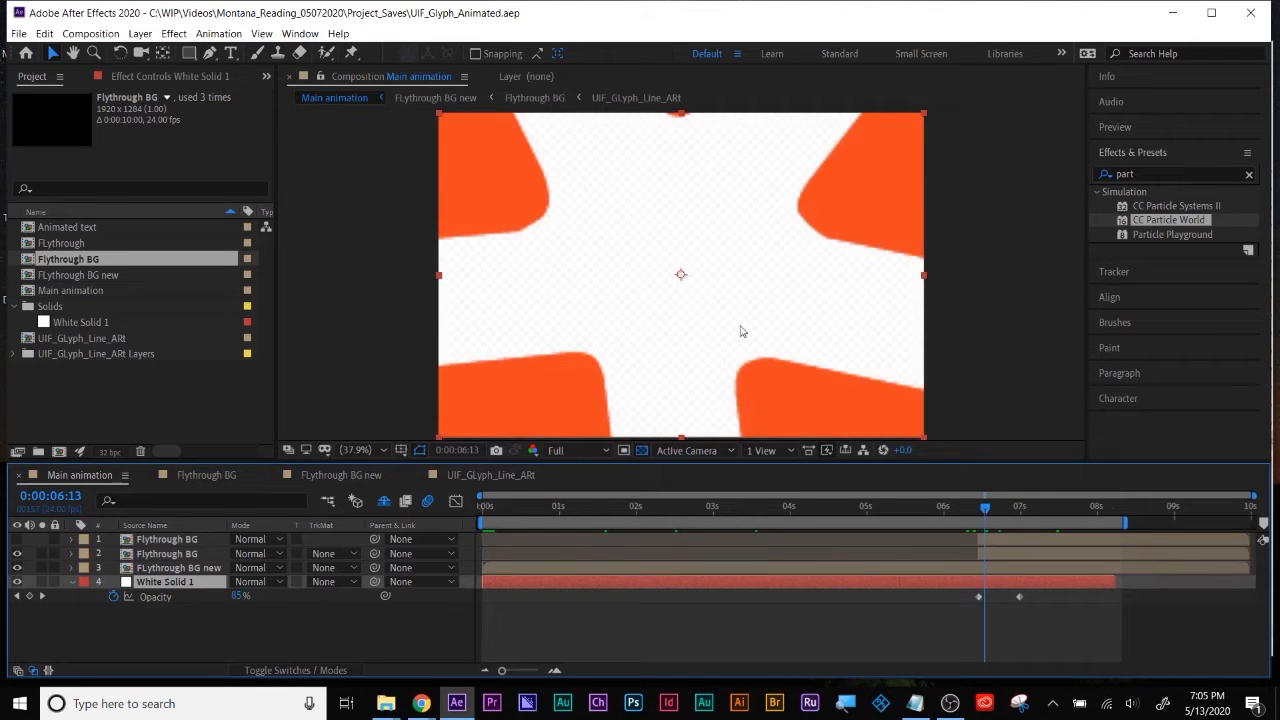
{"action": "left_click_drag", "start_coordinate": [875, 514], "coordinate": [994, 506]}
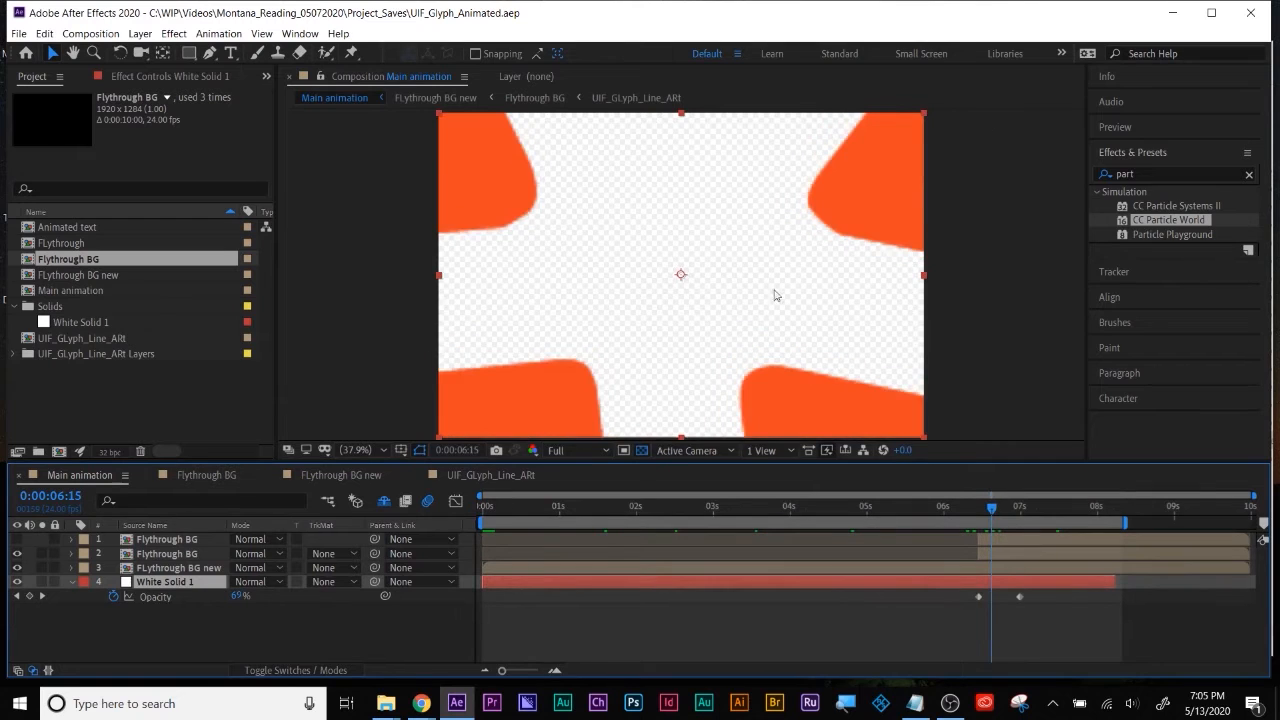
{"action": "left_click_drag", "start_coordinate": [994, 509], "coordinate": [1115, 505]}
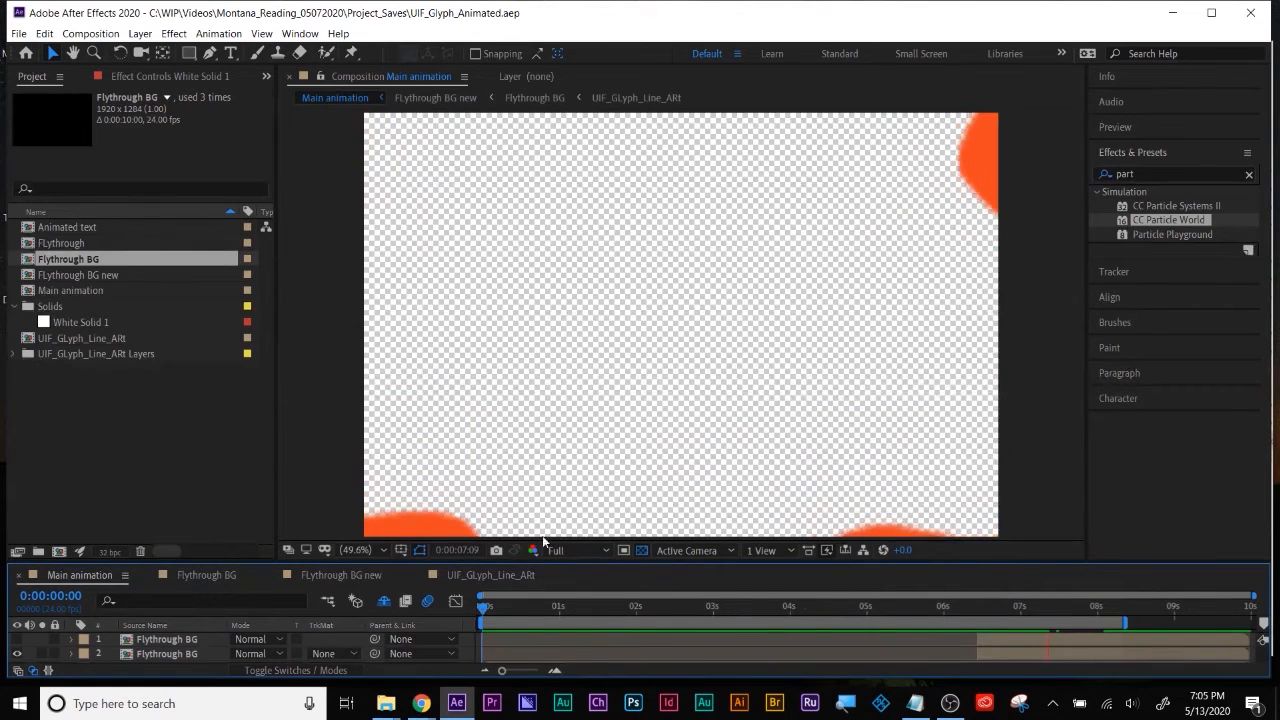
{"action": "left_click", "coordinate": [643, 551]}
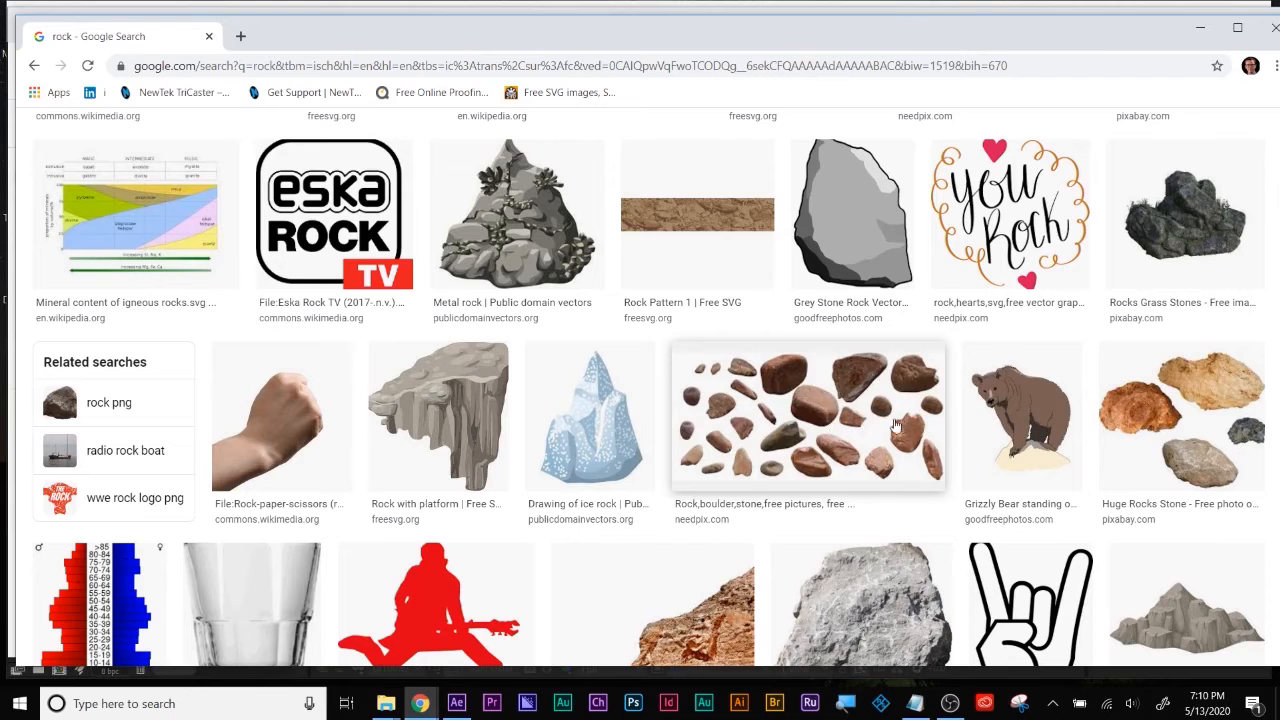
Open the Huge Rocks Stone image from Pixabay in the rock image results and save the image
{"action": "left_click", "coordinate": [1170, 465]}
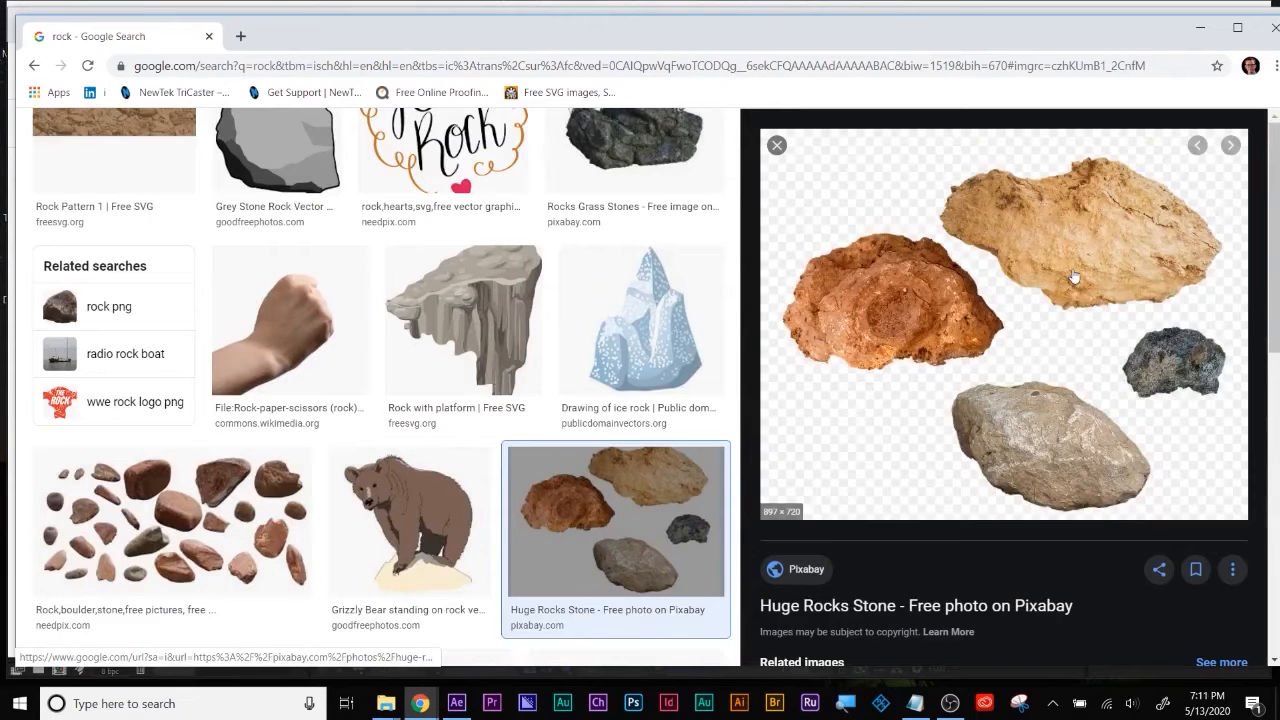
{"action": "right_click", "coordinate": [1073, 277]}
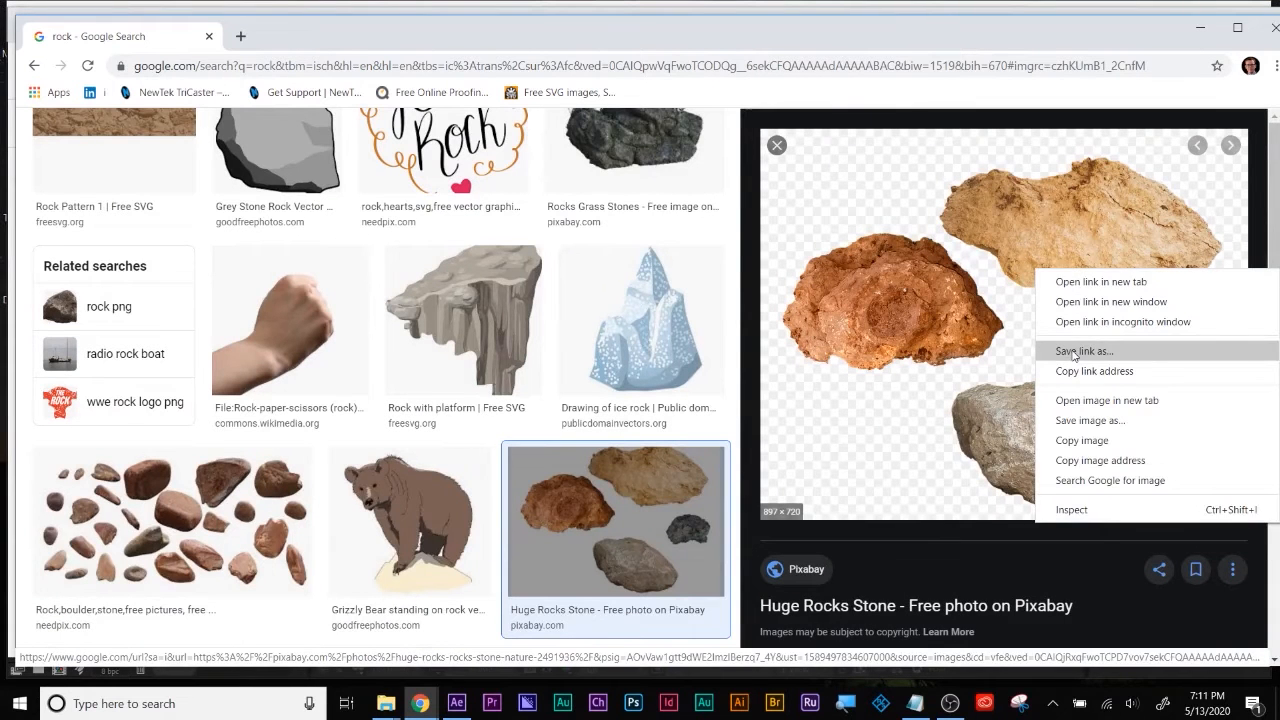
{"action": "left_click", "coordinate": [1077, 421]}
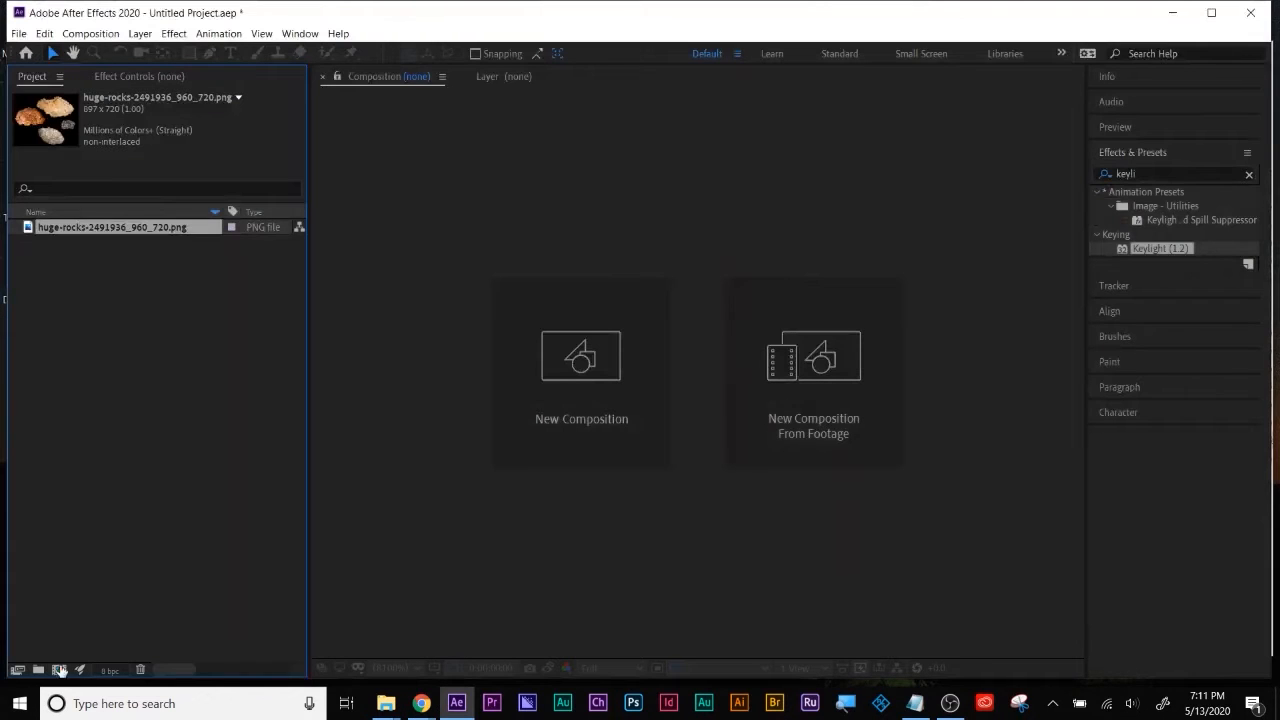
Create a 200 x 200 px, 24 fps, 5-second composition and add the huge-rocks PNG to it as a layer
{"action": "left_click", "coordinate": [60, 670]}
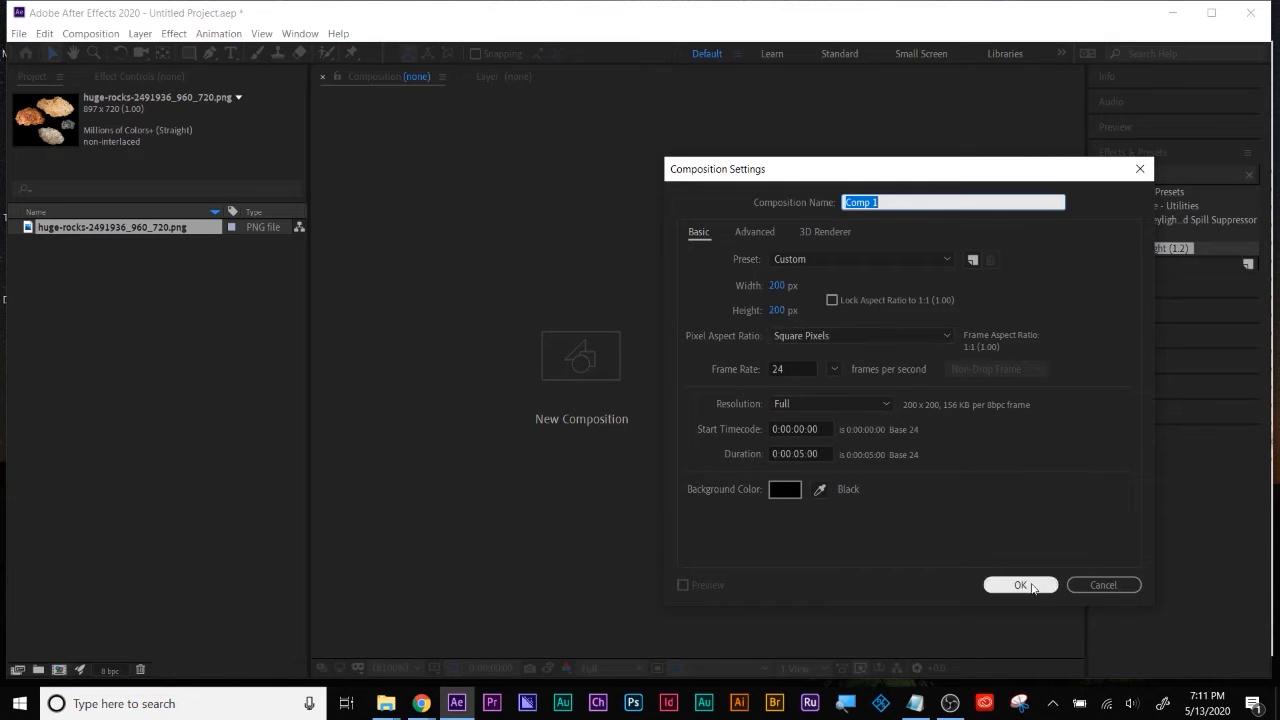
{"action": "left_click", "coordinate": [1022, 585]}
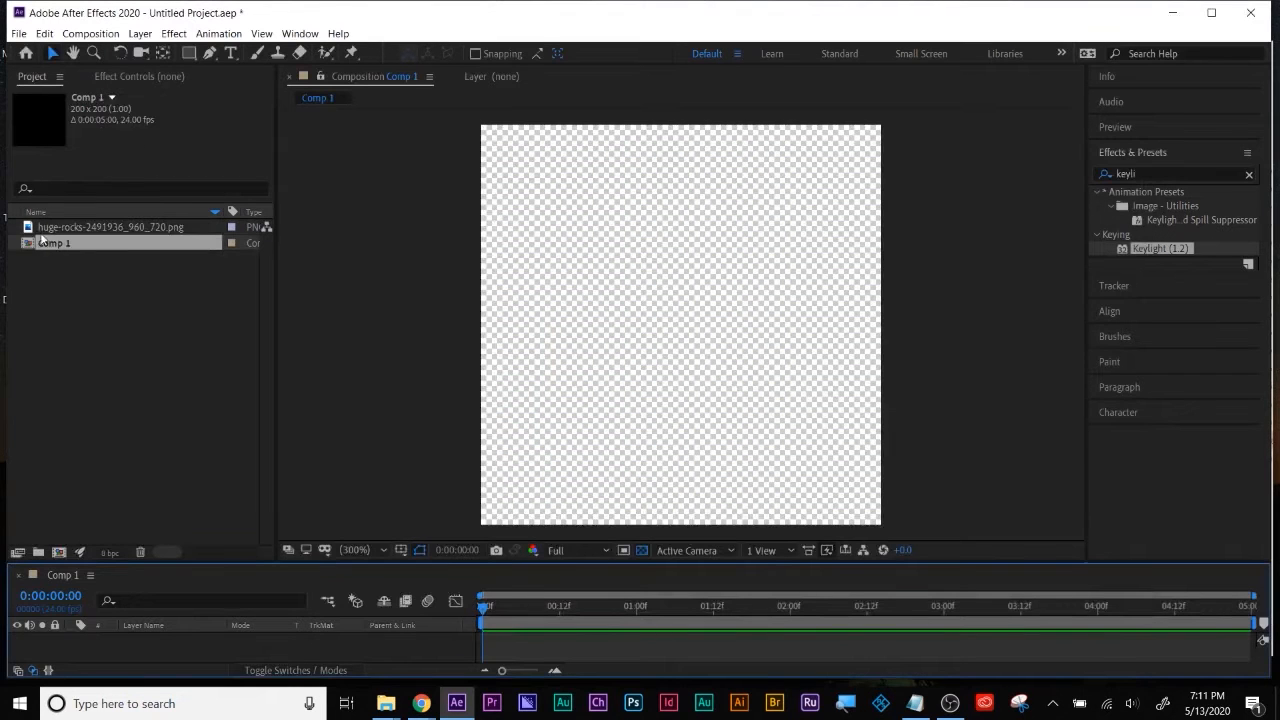
{"action": "left_click_drag", "start_coordinate": [48, 228], "coordinate": [144, 657]}
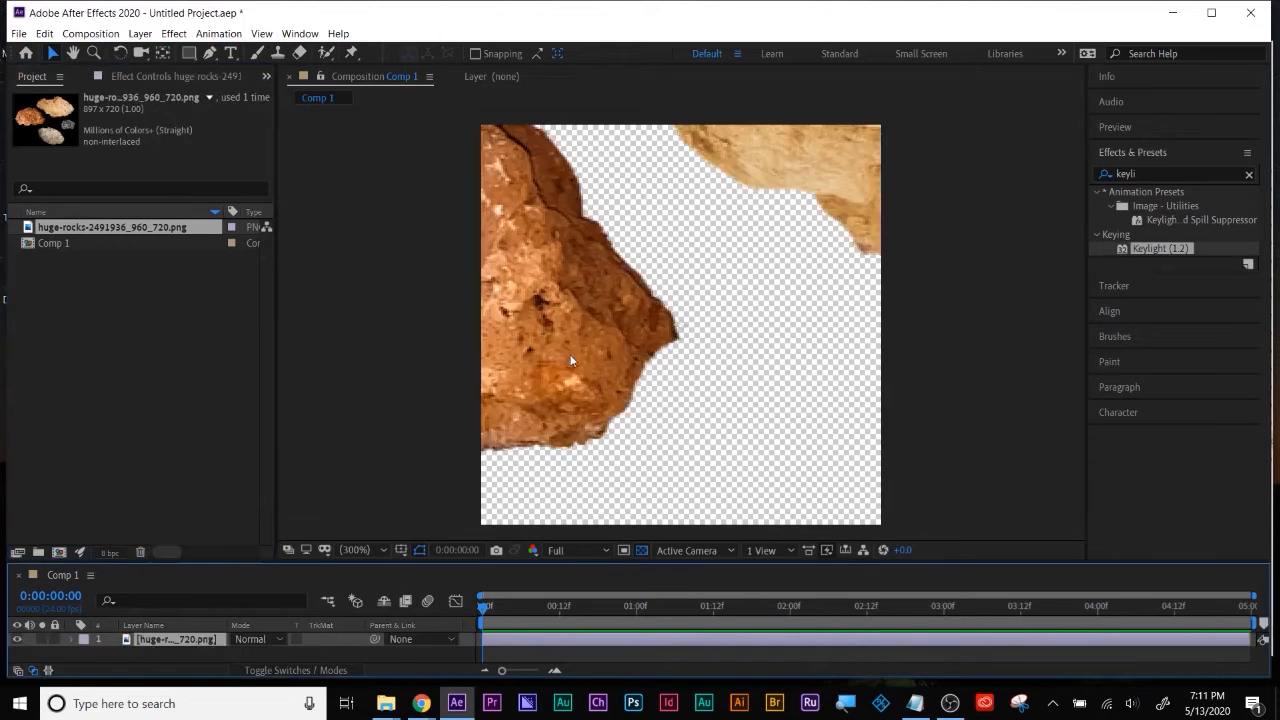
Scale the rocks layer to 45% and position it so the reddish-brown rock is centred in the composition
{"action": "left_click_drag", "start_coordinate": [578, 318], "coordinate": [780, 368]}
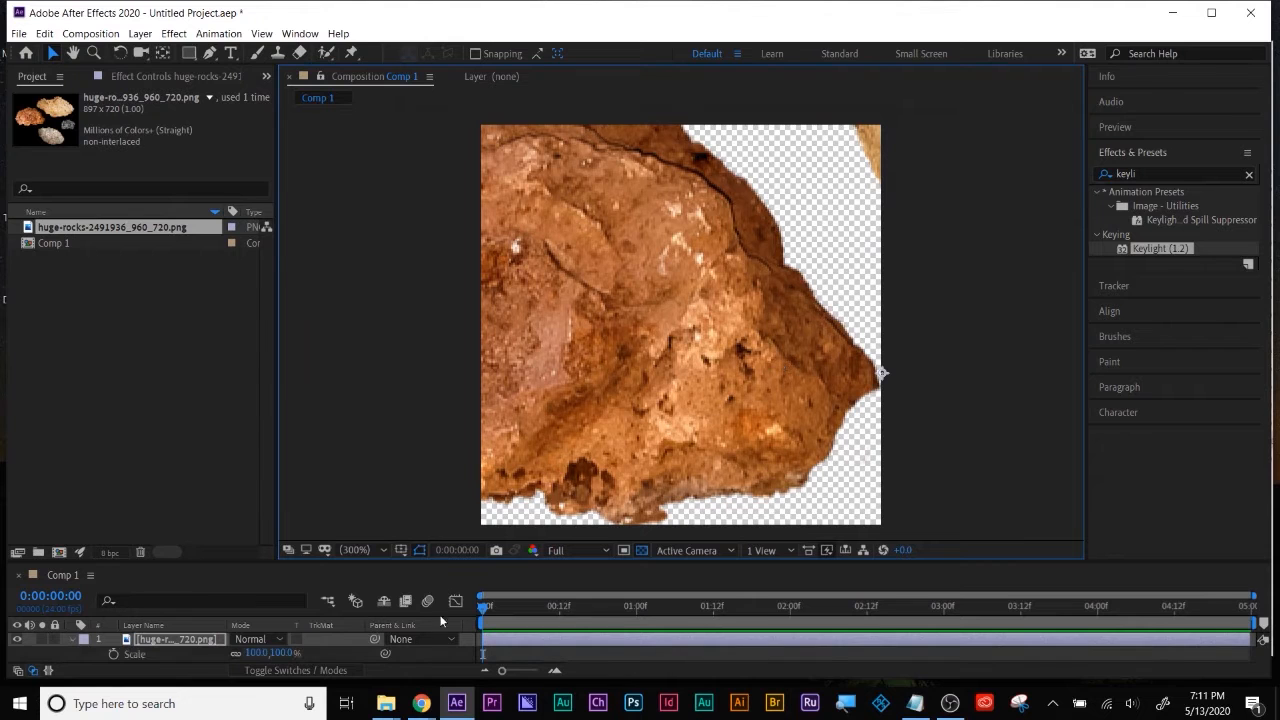
{"action": "left_click_drag", "start_coordinate": [262, 653], "coordinate": [211, 656]}
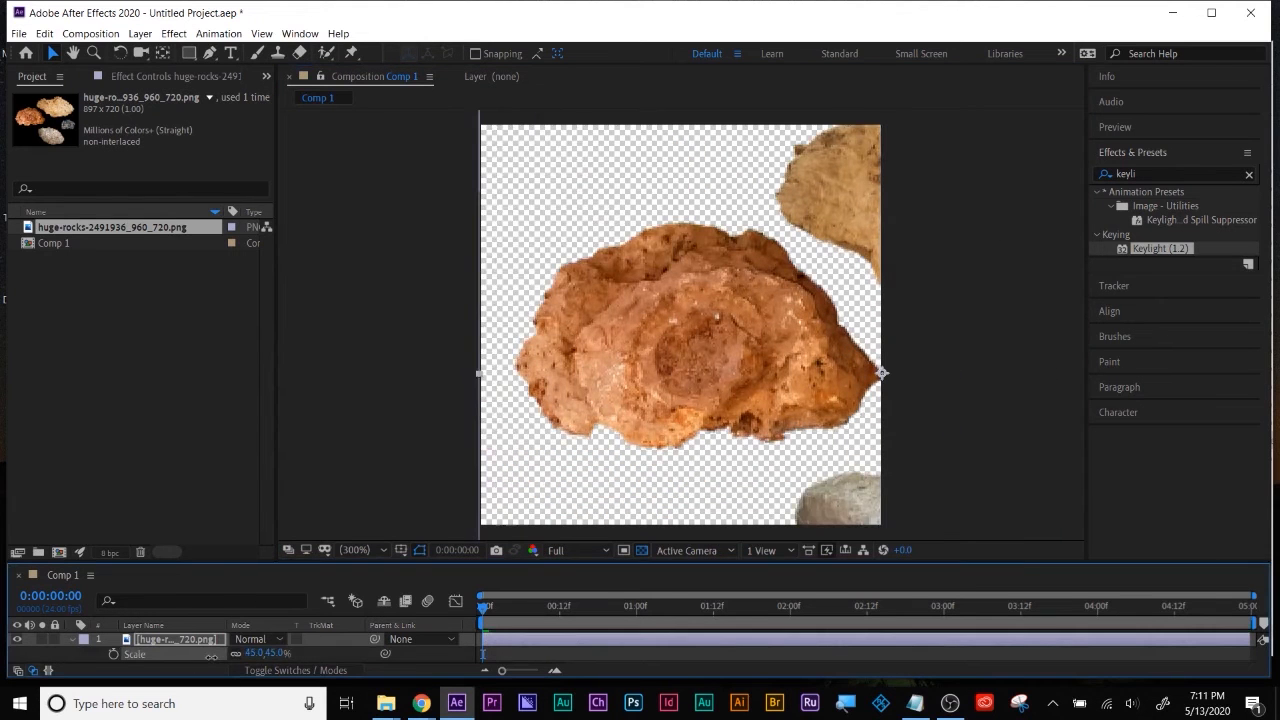
{"action": "mouse_move", "coordinate": [617, 389]}
{"action": "left_mouse_down"}
{"action": "mouse_move", "coordinate": [391, 404]}
{"action": "mouse_move", "coordinate": [446, 420]}
{"action": "mouse_move", "coordinate": [633, 386]}
{"action": "mouse_move", "coordinate": [602, 374]}
{"action": "left_mouse_up"}
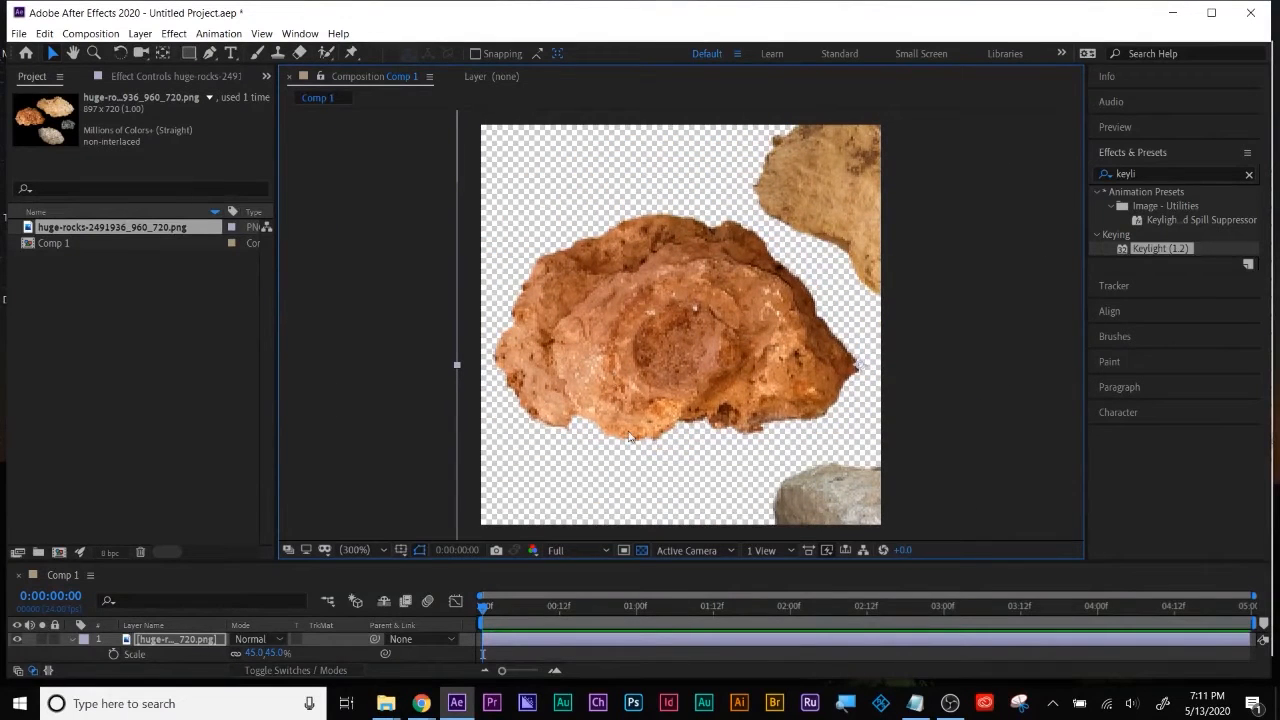
Draw a closed Pen tool mask around the reddish-brown rock to isolate it from the other rocks
{"action": "left_click", "coordinate": [209, 57]}
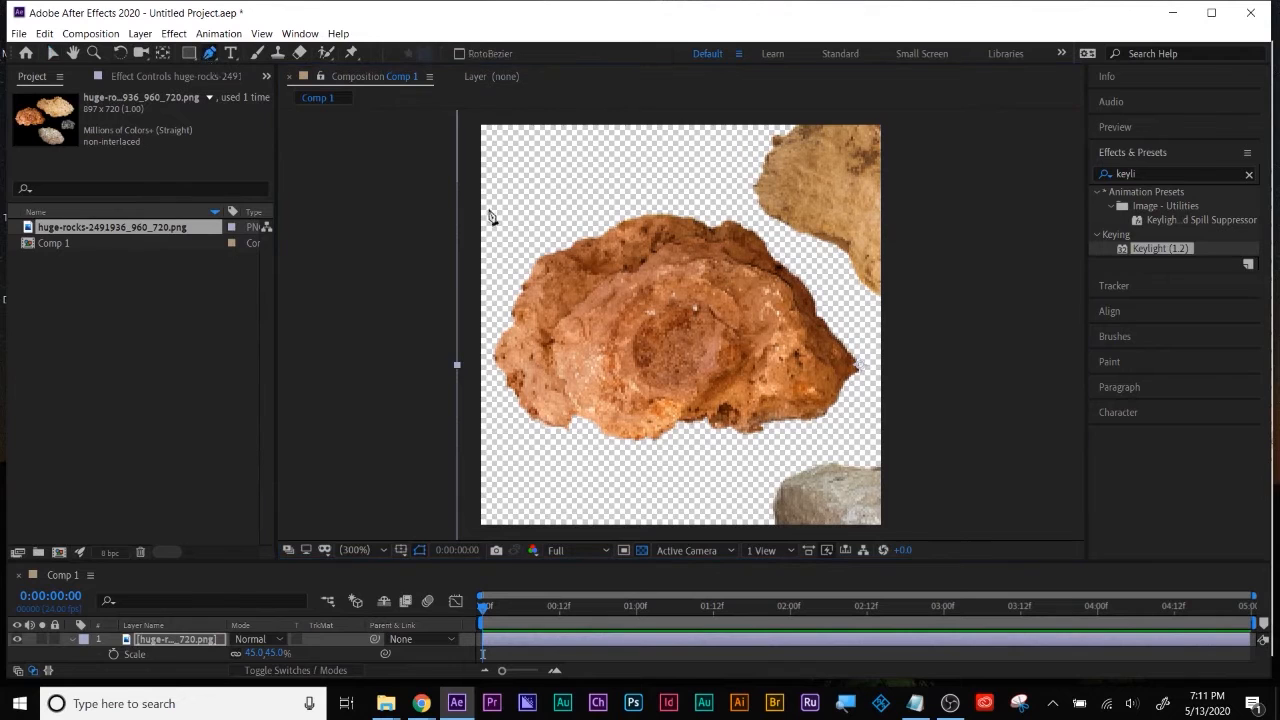
{"action": "left_click", "coordinate": [858, 317]}
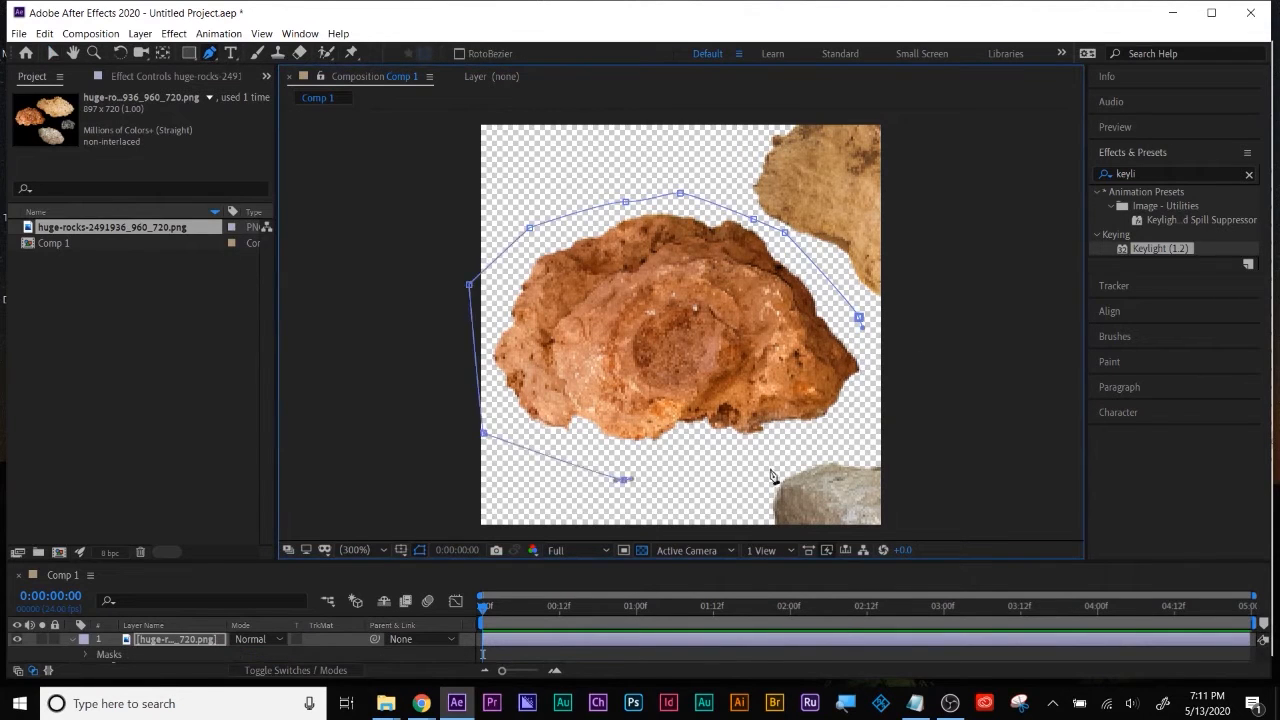
{"action": "left_click", "coordinate": [624, 481]}
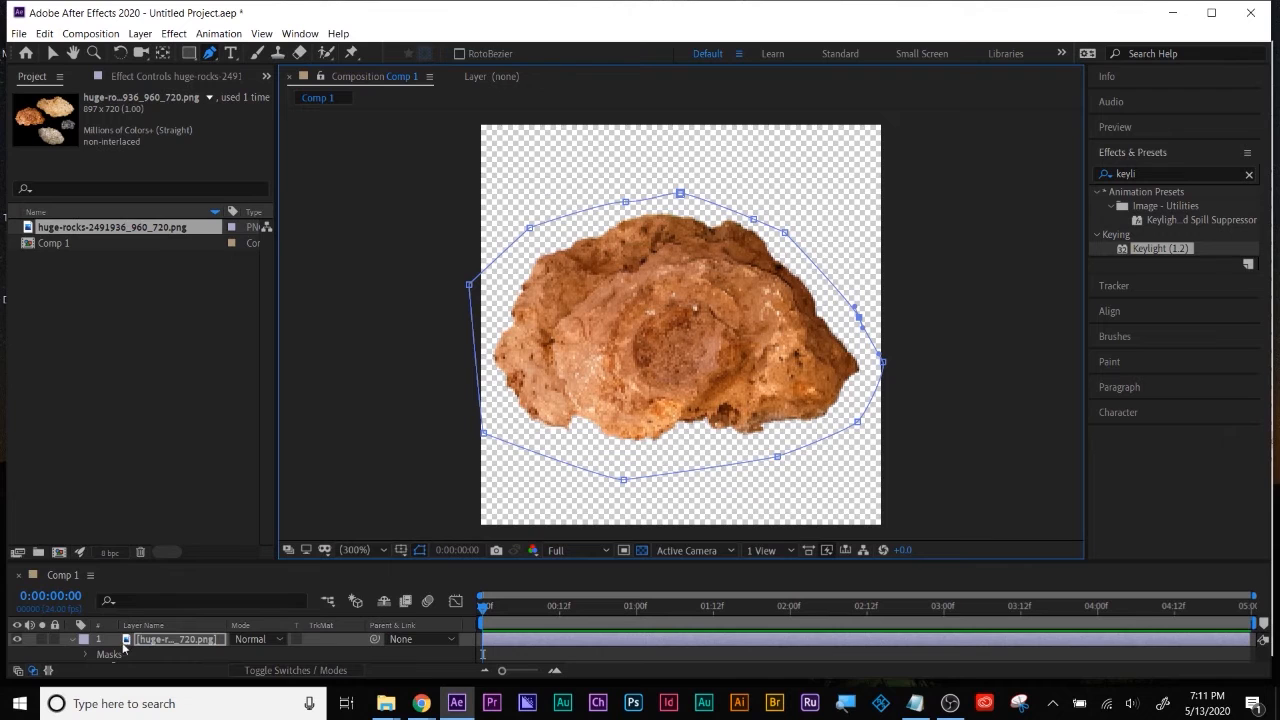
Rename Comp 1 as rock particle
{"action": "right_click", "coordinate": [57, 243]}
{"action": "left_click", "coordinate": [104, 472]}
{"action": "type", "text": "rock particle"}
{"action": "key", "text": "Return"}
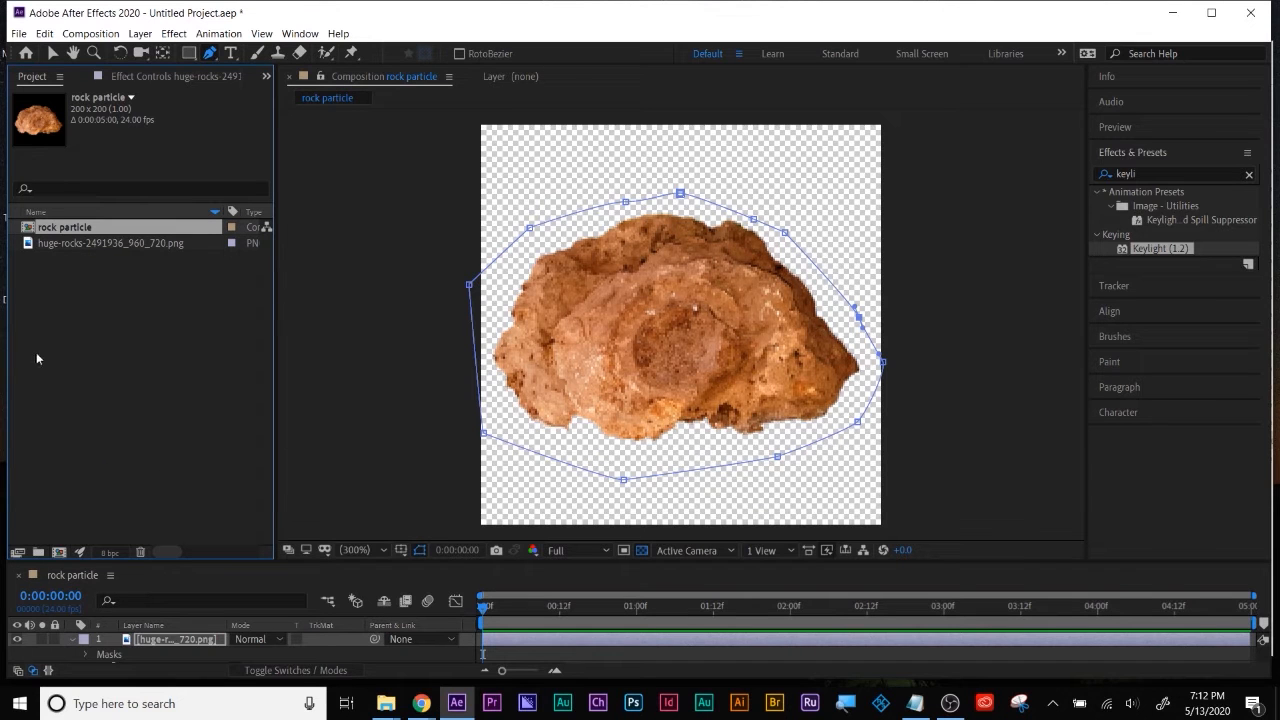
Create a new composition named main animation at 1920 x 1080 px with a duration of 15 seconds
{"action": "left_click", "coordinate": [59, 551]}
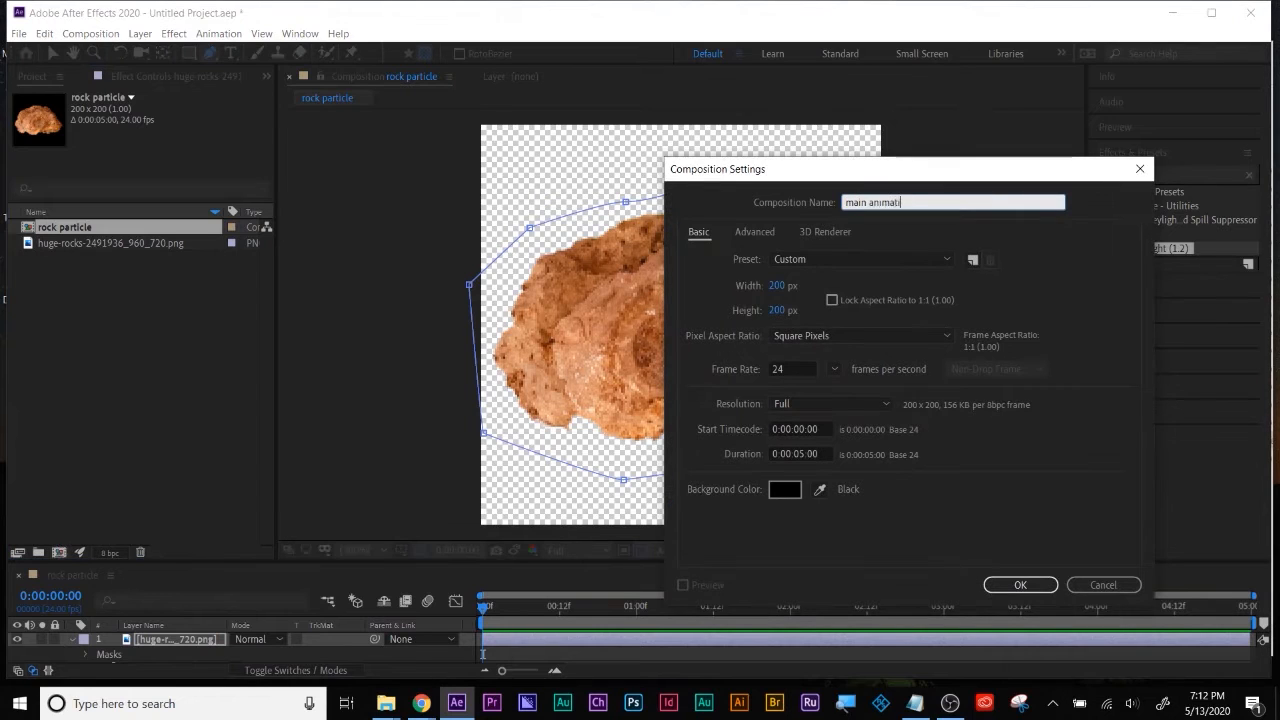
{"action": "type", "text": "main animation"}
{"action": "left_click", "coordinate": [778, 287]}
{"action": "type", "text": "1920"}
{"action": "key", "text": "Tab"}
{"action": "type", "text": "1"}
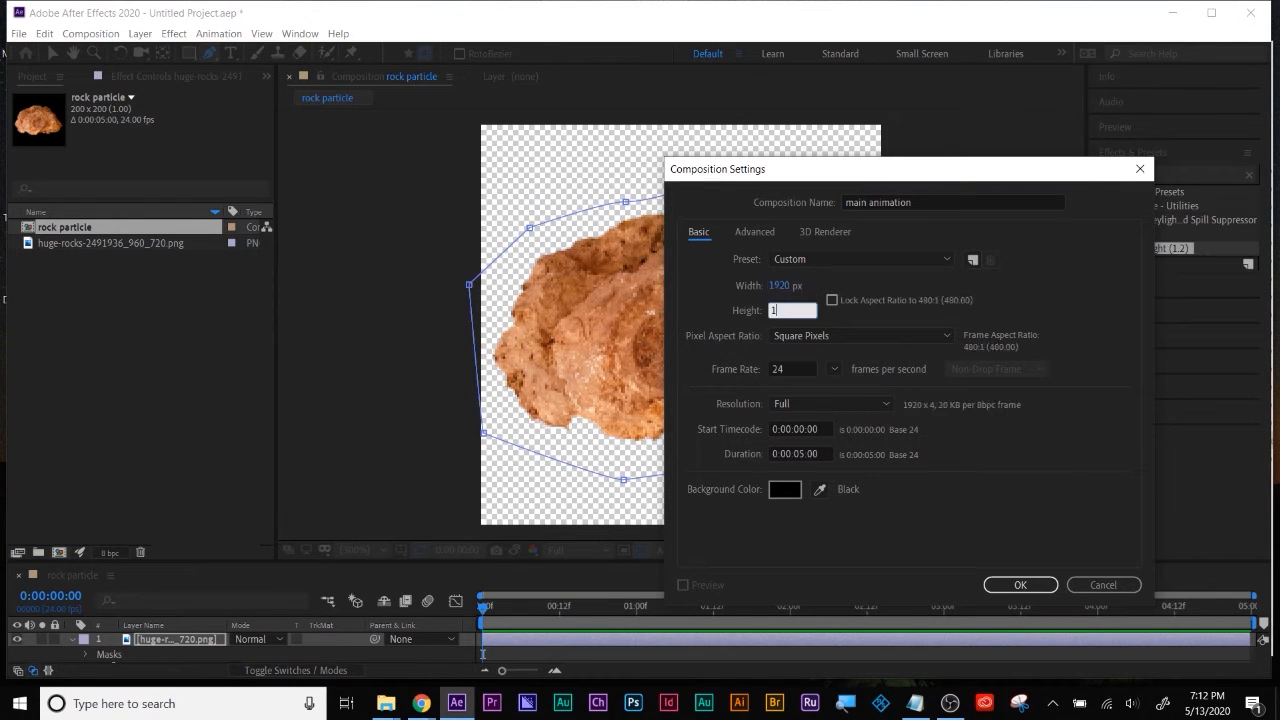
{"action": "type", "text": "080"}
{"action": "left_click", "coordinate": [801, 453]}
{"action": "type", "text": "15"}
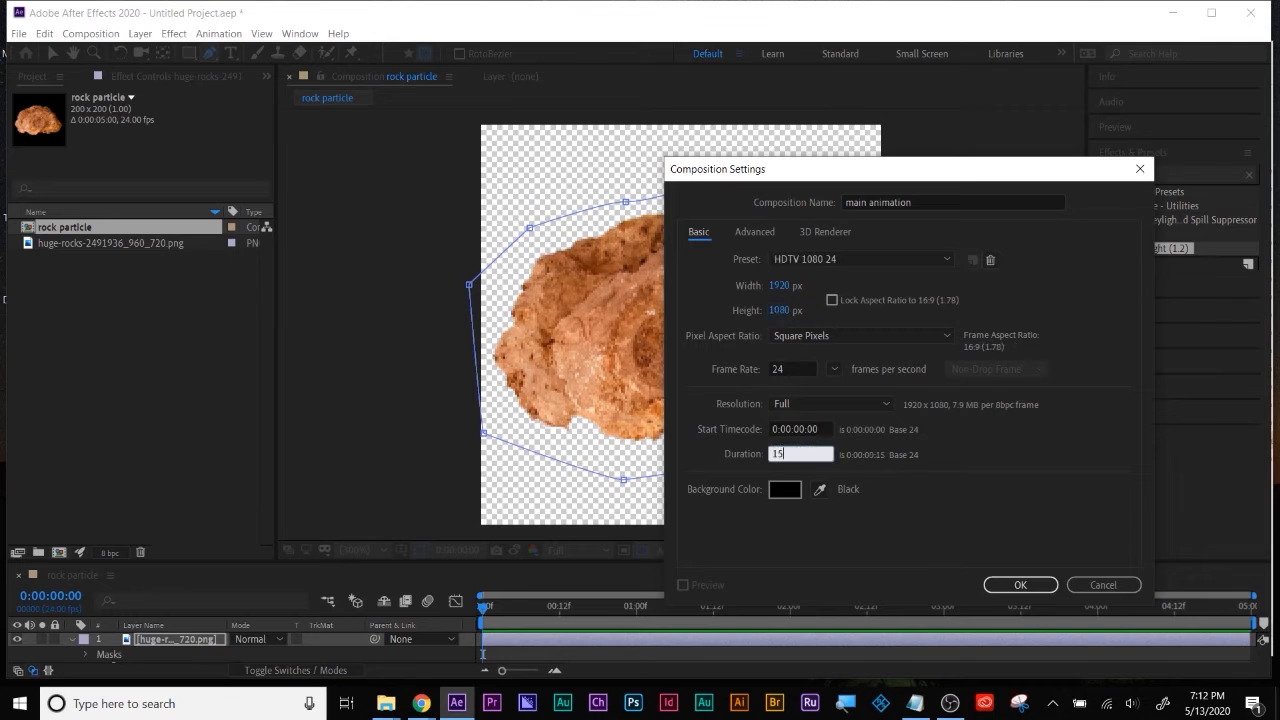
{"action": "type", "text": "00"}
{"action": "key", "text": "Return"}
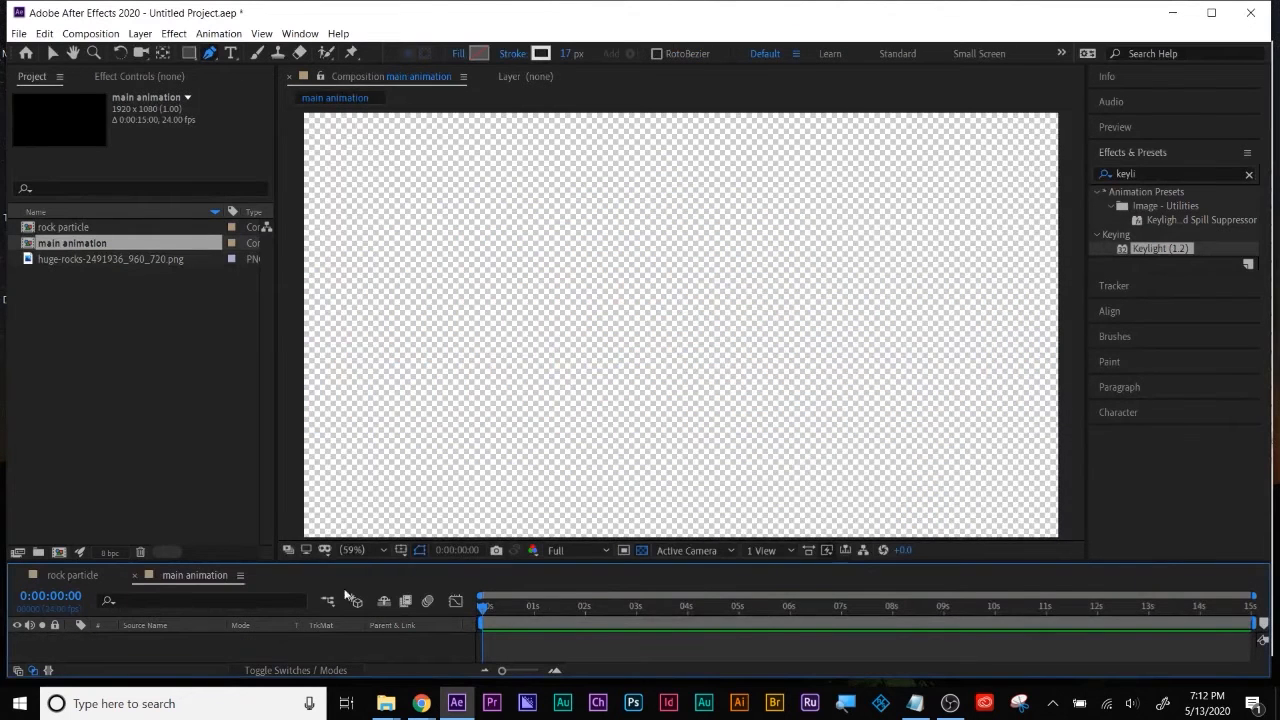
{"action": "left_click", "coordinate": [62, 320]}
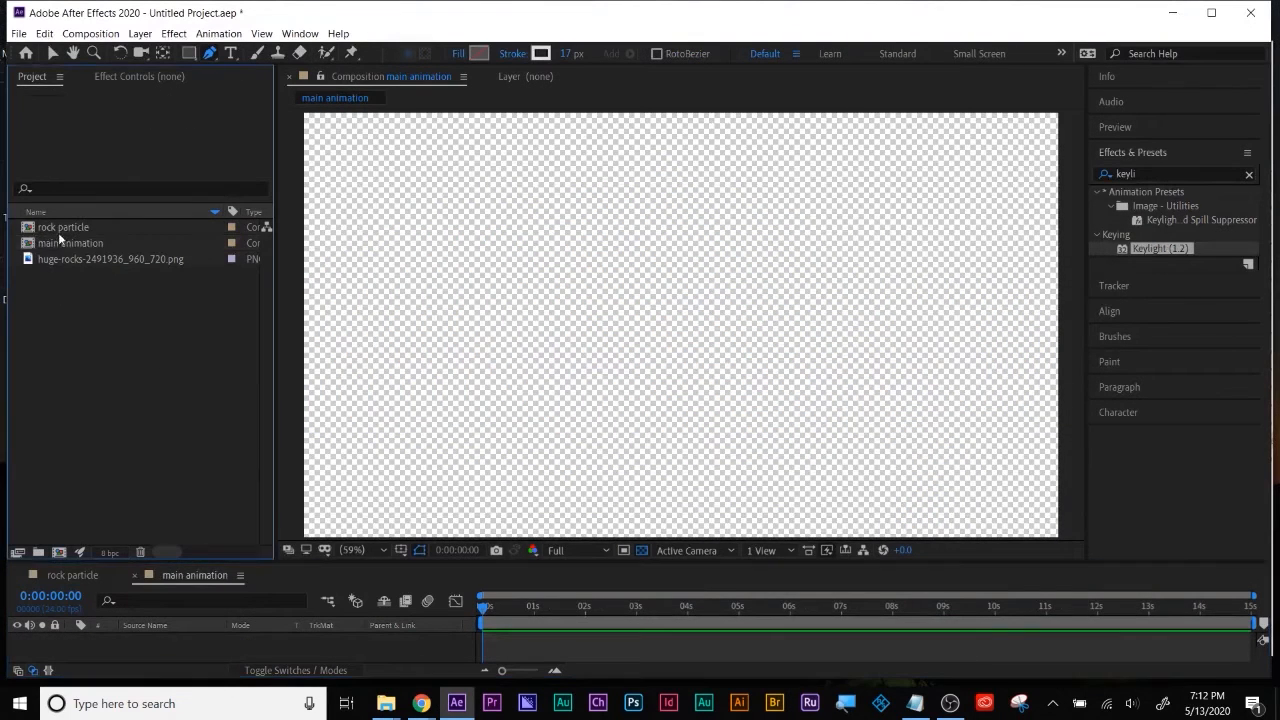
Add the rock particle composition as a layer in main animation and hide it
{"action": "left_click_drag", "start_coordinate": [59, 232], "coordinate": [76, 328]}
{"action": "left_click_drag", "start_coordinate": [113, 652], "coordinate": [118, 648]}
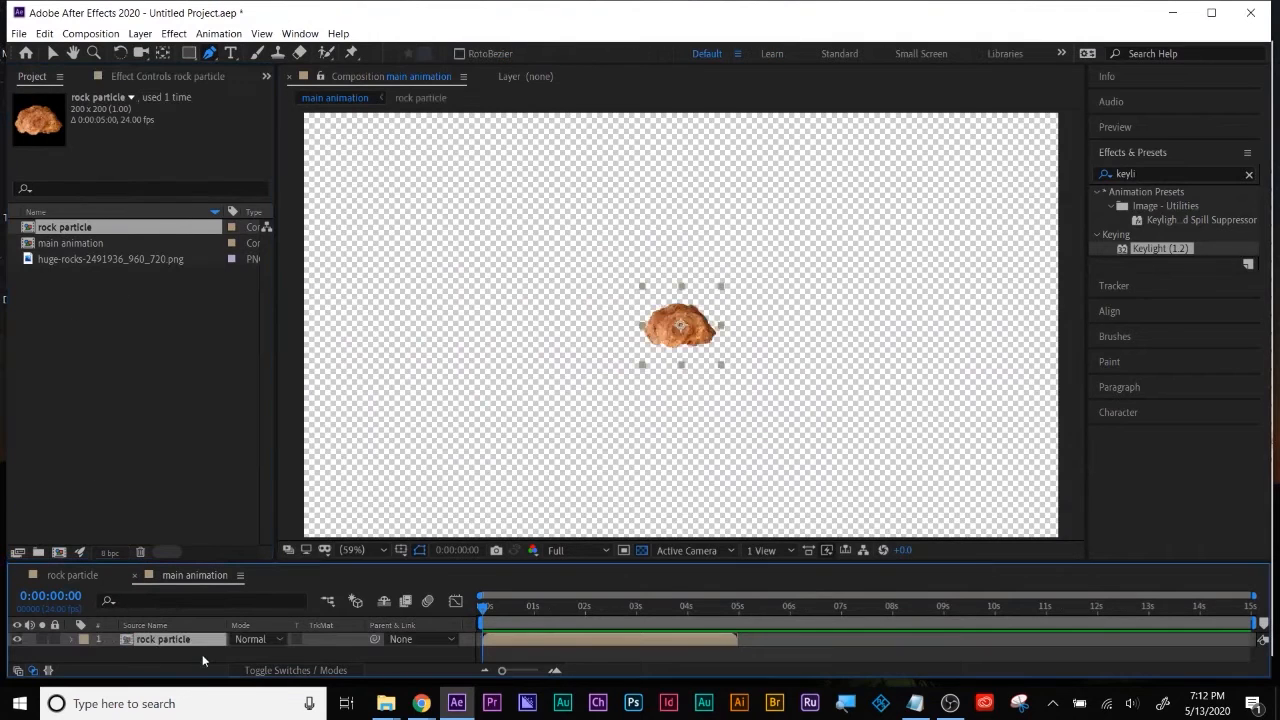
{"action": "left_click", "coordinate": [17, 645]}
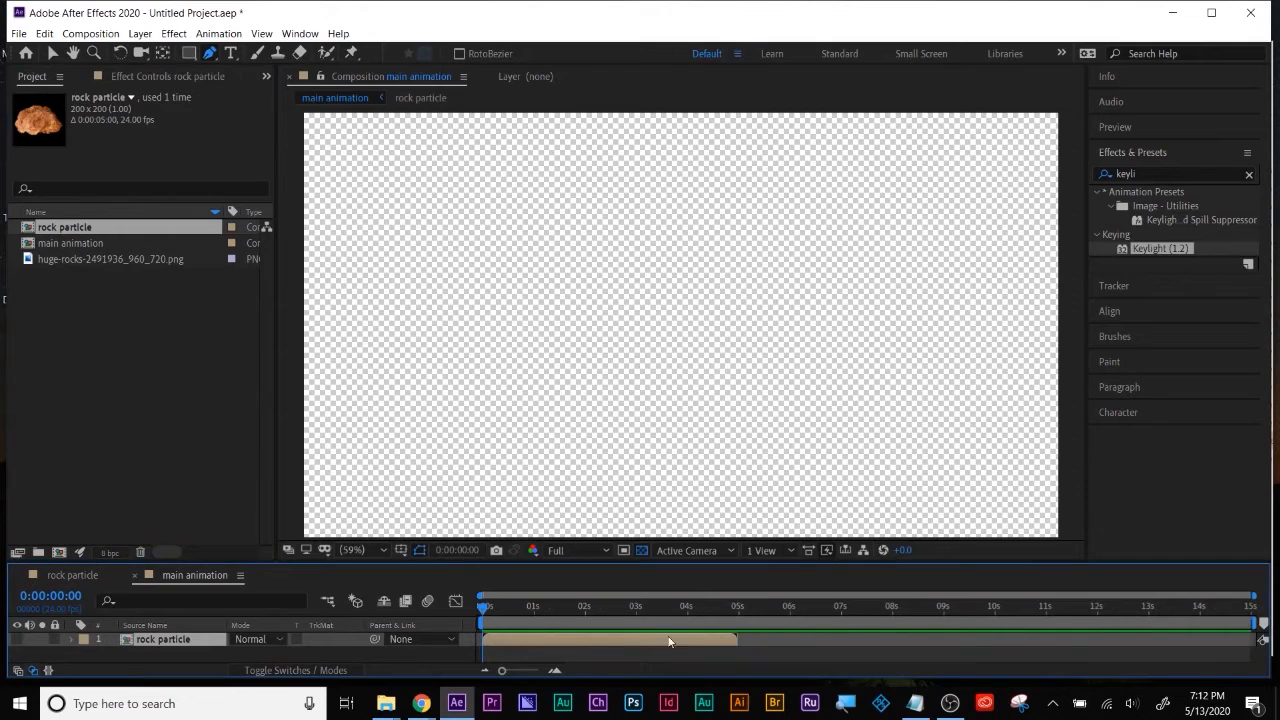
Create a black 1920 x 1080 px solid named particles in the main animation composition
{"action": "left_click", "coordinate": [1153, 172]}
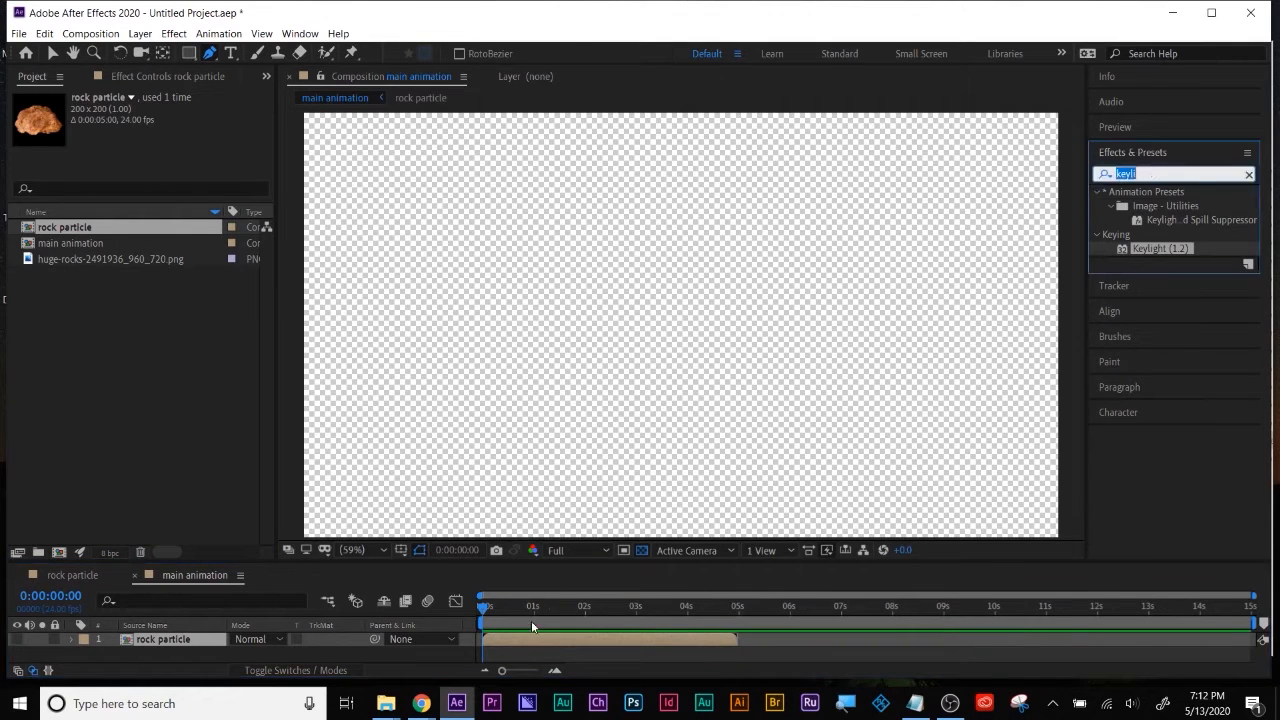
{"action": "left_click", "coordinate": [536, 650]}
{"action": "right_click", "coordinate": [536, 650]}
{"action": "mouse_move", "coordinate": [587, 497]}
{"action": "left_click", "coordinate": [795, 537]}
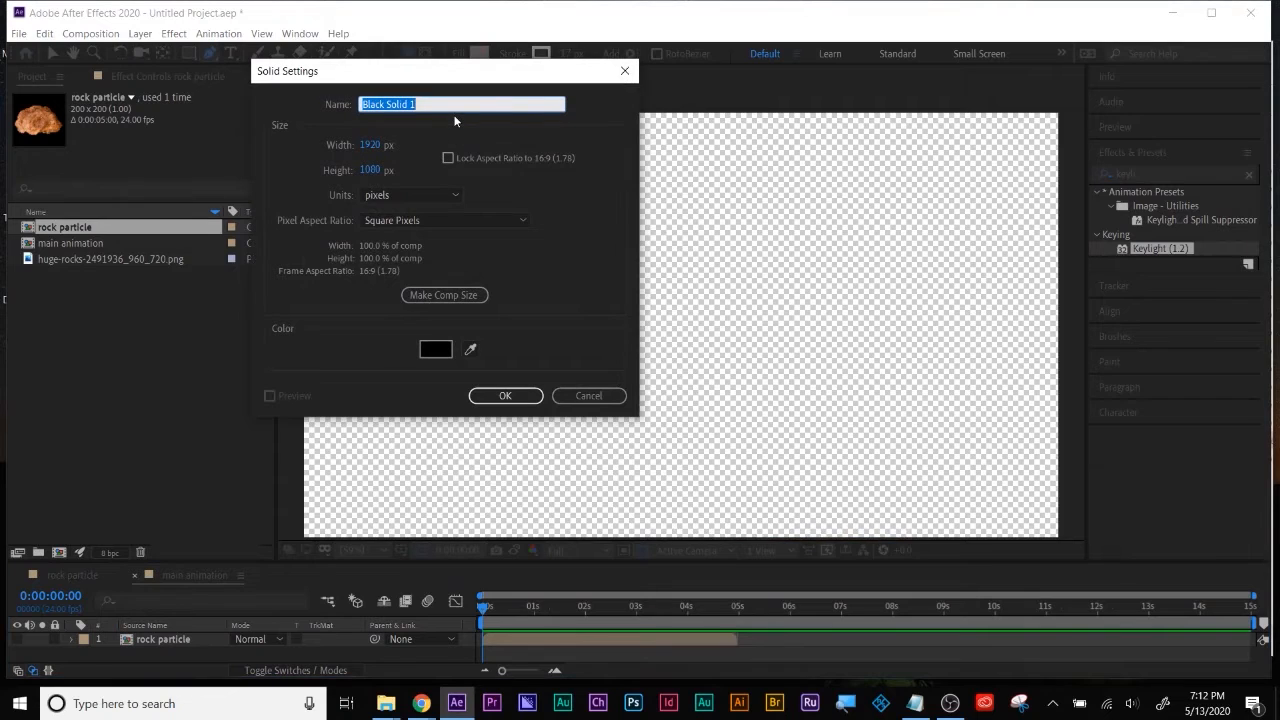
{"action": "type", "text": "particles"}
{"action": "left_click", "coordinate": [506, 396]}
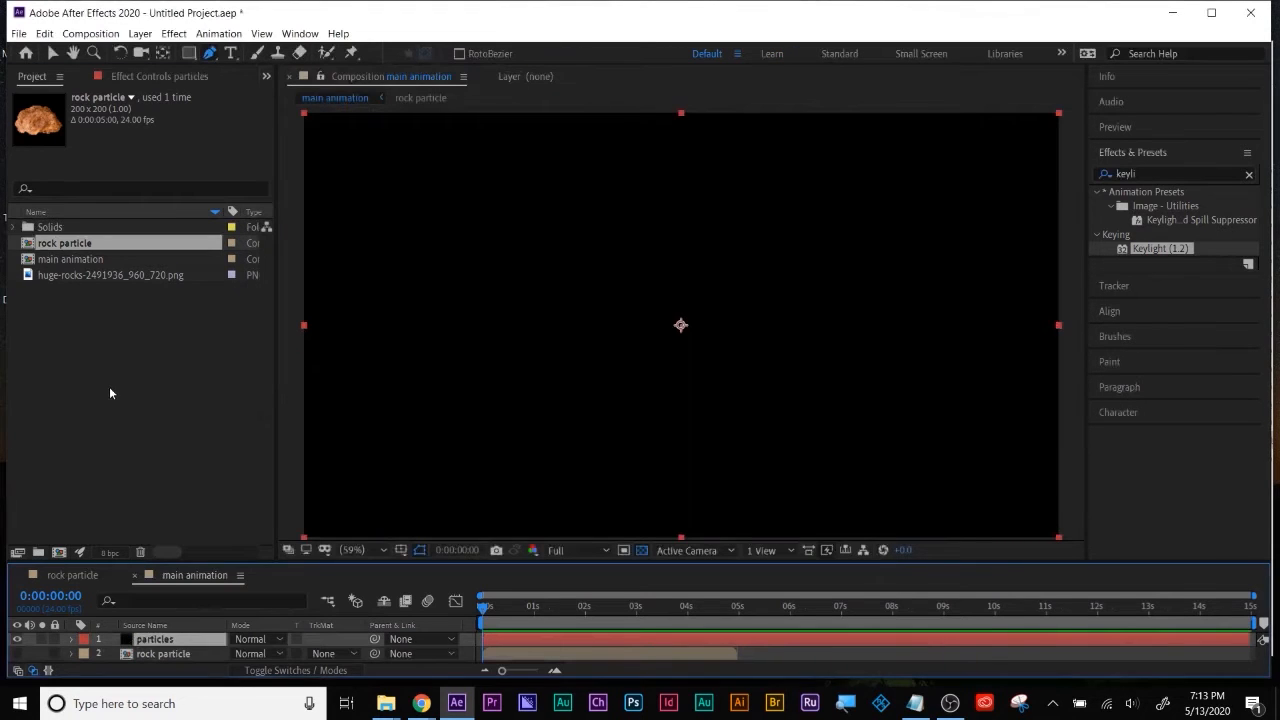
Search the effects for part and apply CC Particle World to the particles layer
{"action": "left_click", "coordinate": [1152, 172]}
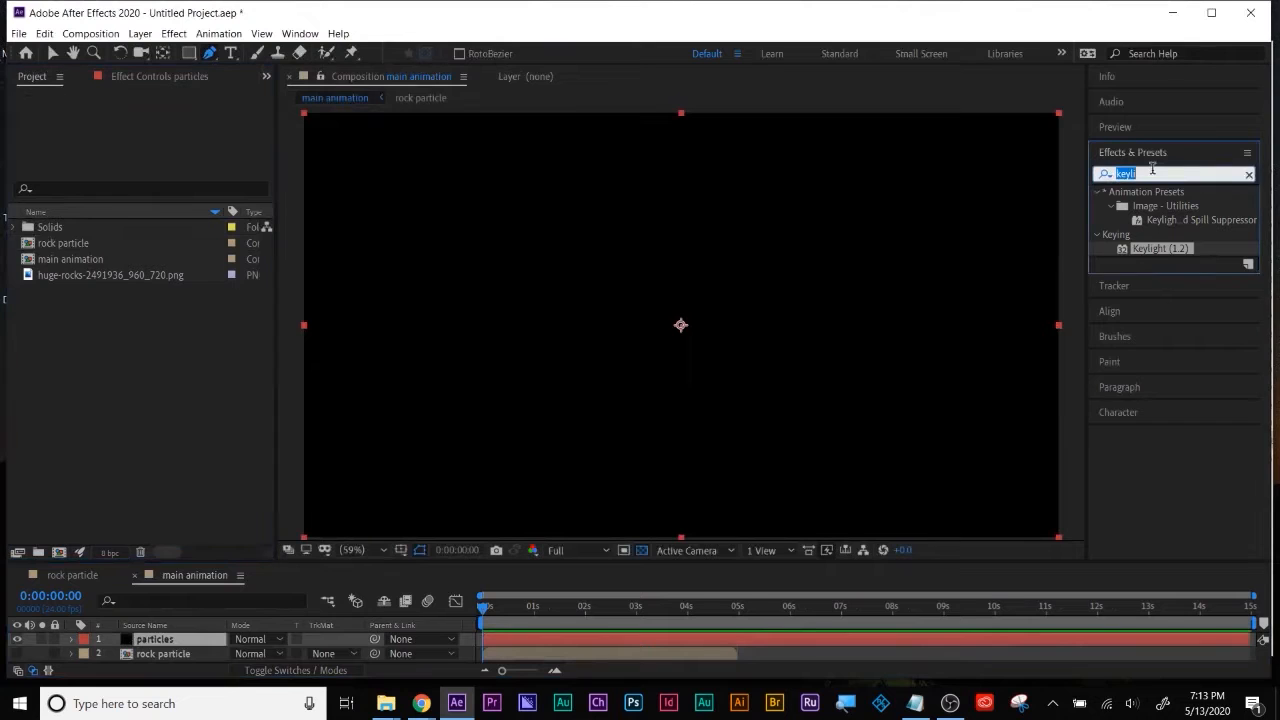
{"action": "type", "text": "parytt"}
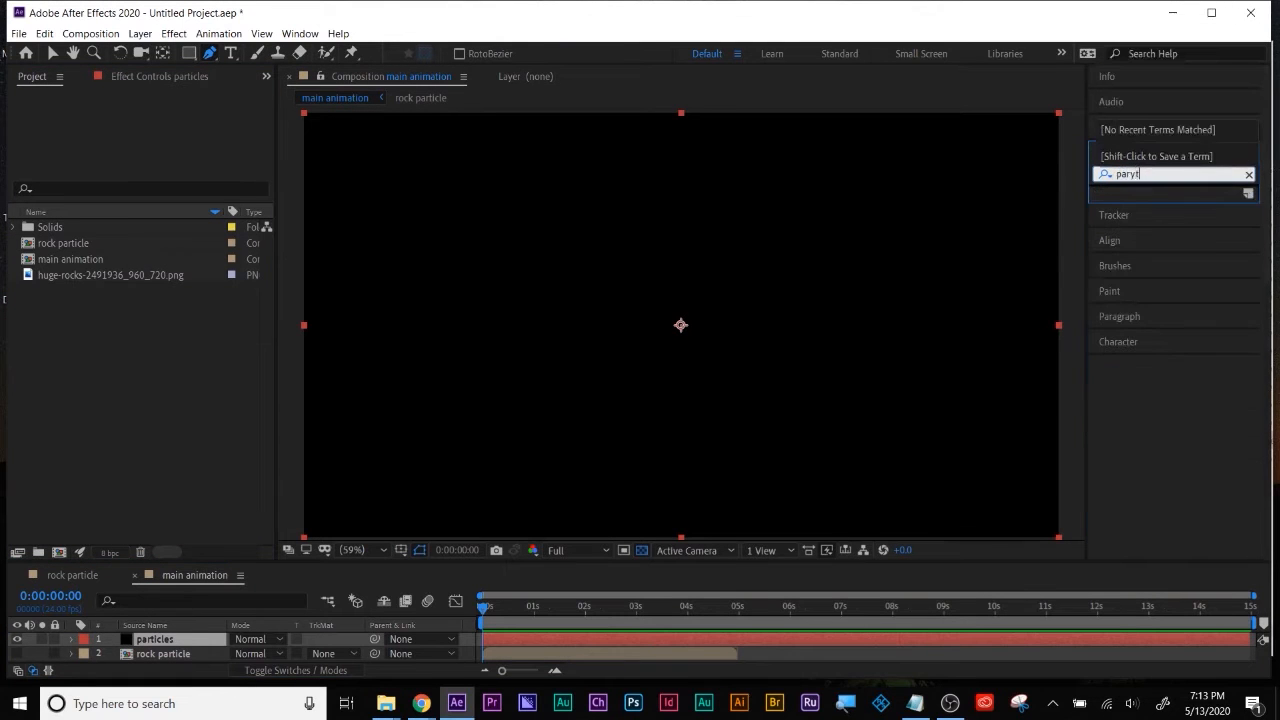
{"action": "key", "text": "BackSpace"}
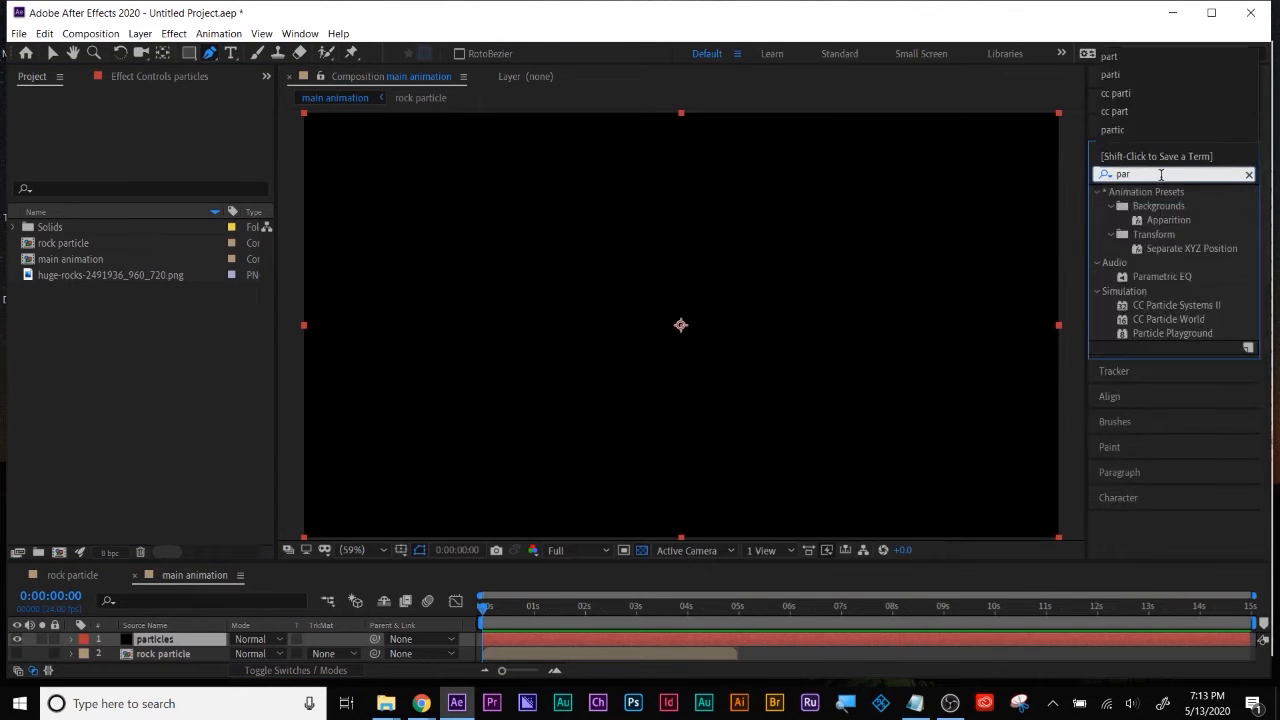
{"action": "type", "text": "t"}
{"action": "left_click_drag", "start_coordinate": [1163, 218], "coordinate": [723, 639]}
Turn off the composition's transparency grid and play a preview of the default particle animation
{"action": "left_click_drag", "start_coordinate": [577, 607], "coordinate": [516, 598]}
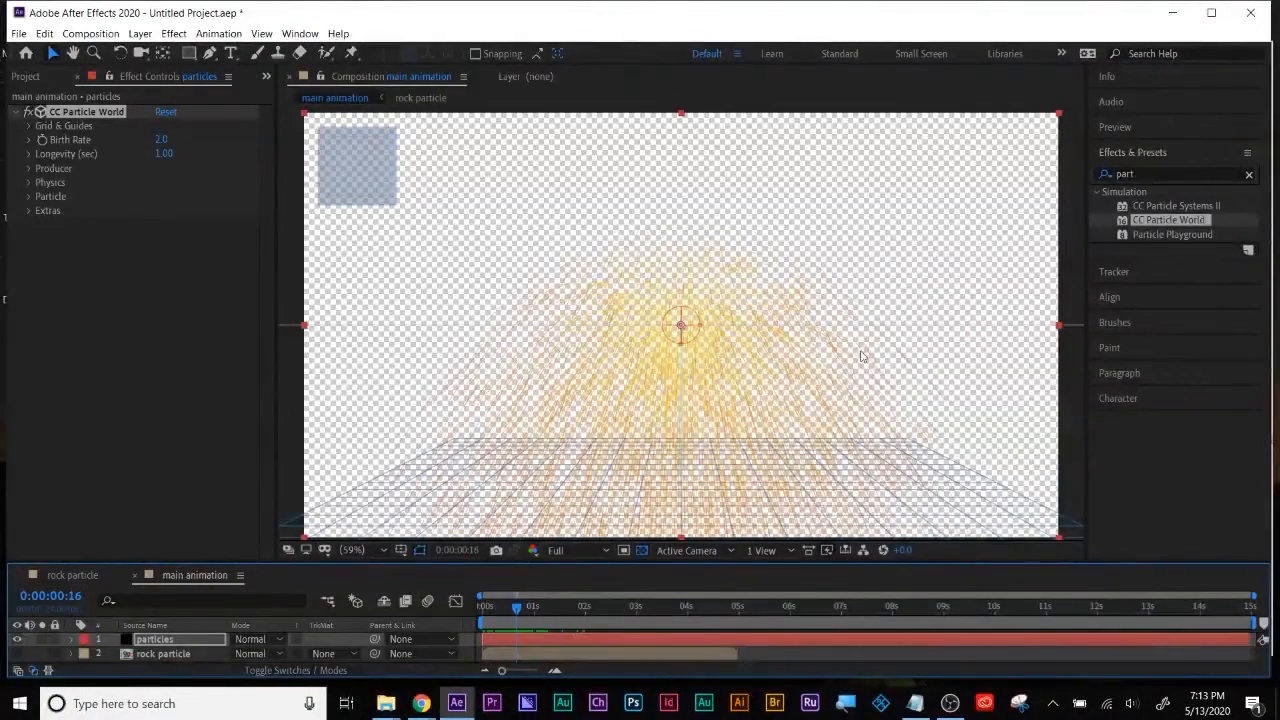
{"action": "left_click", "coordinate": [643, 553]}
{"action": "key", "text": "space"}
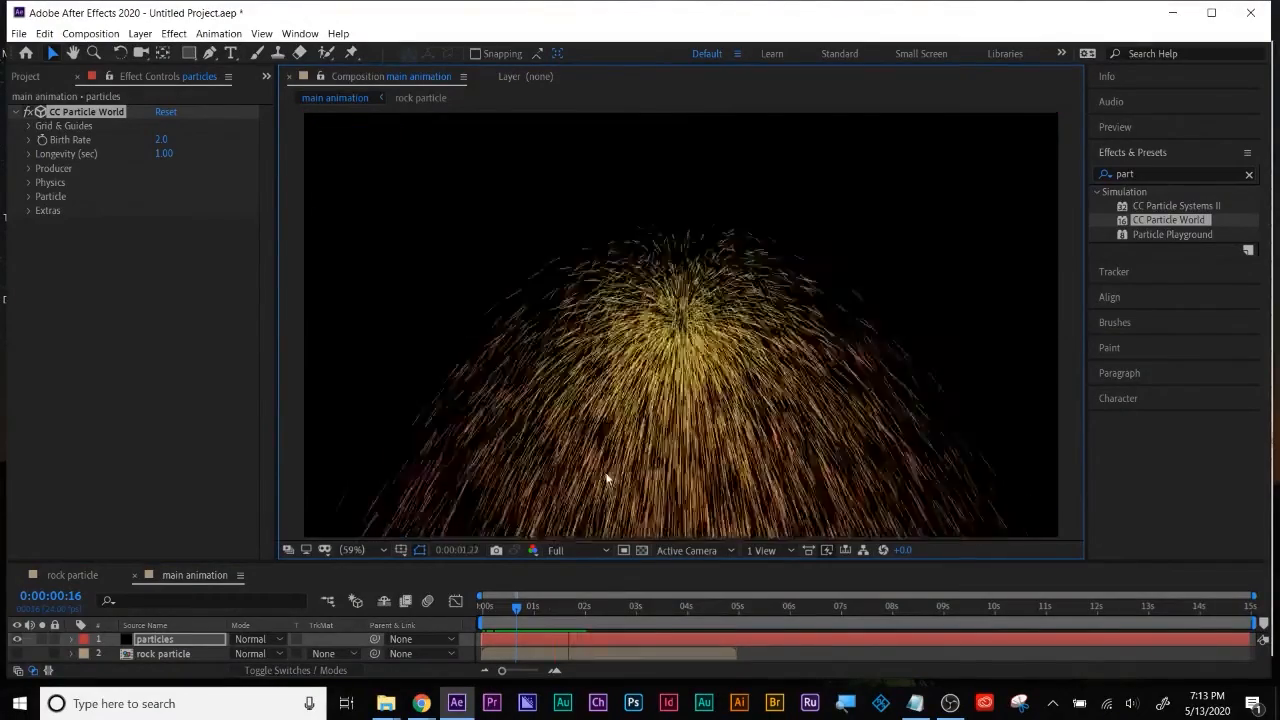
Try the Viscouse and Fire physics animation types in CC Particle World and switch back to Explosive
{"action": "left_click", "coordinate": [30, 170]}
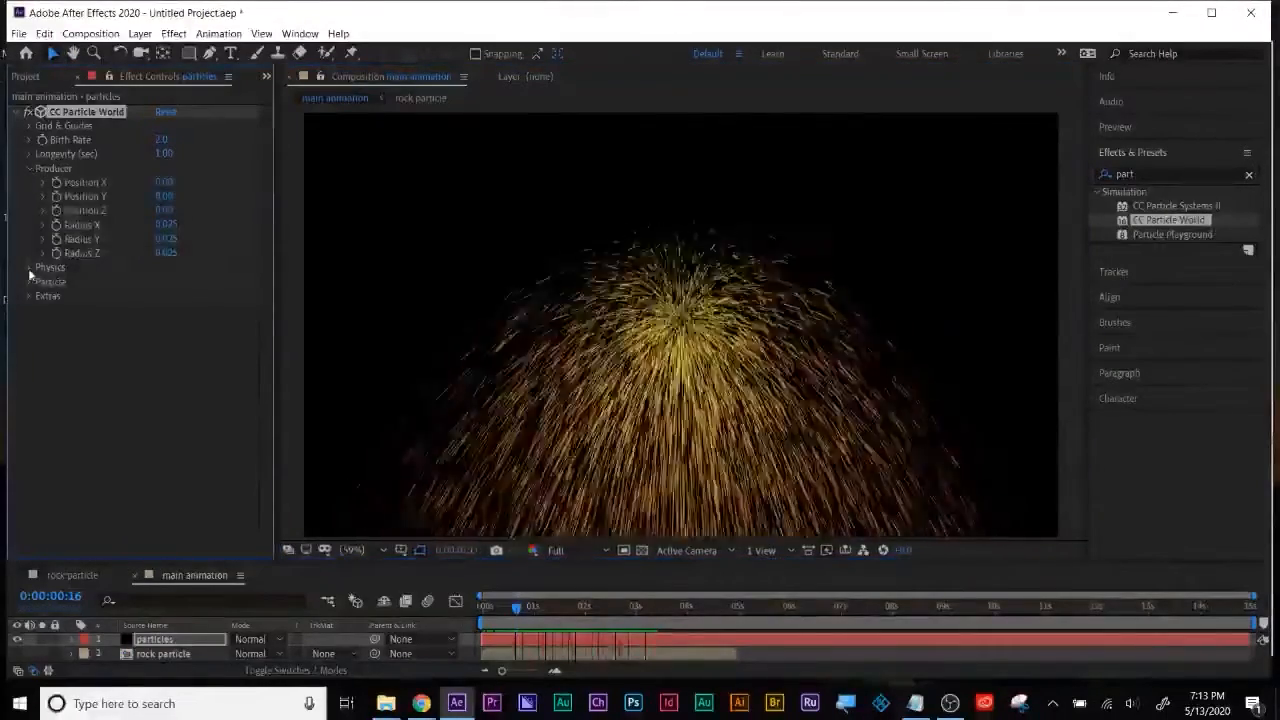
{"action": "left_click", "coordinate": [30, 268]}
{"action": "left_click", "coordinate": [205, 282]}
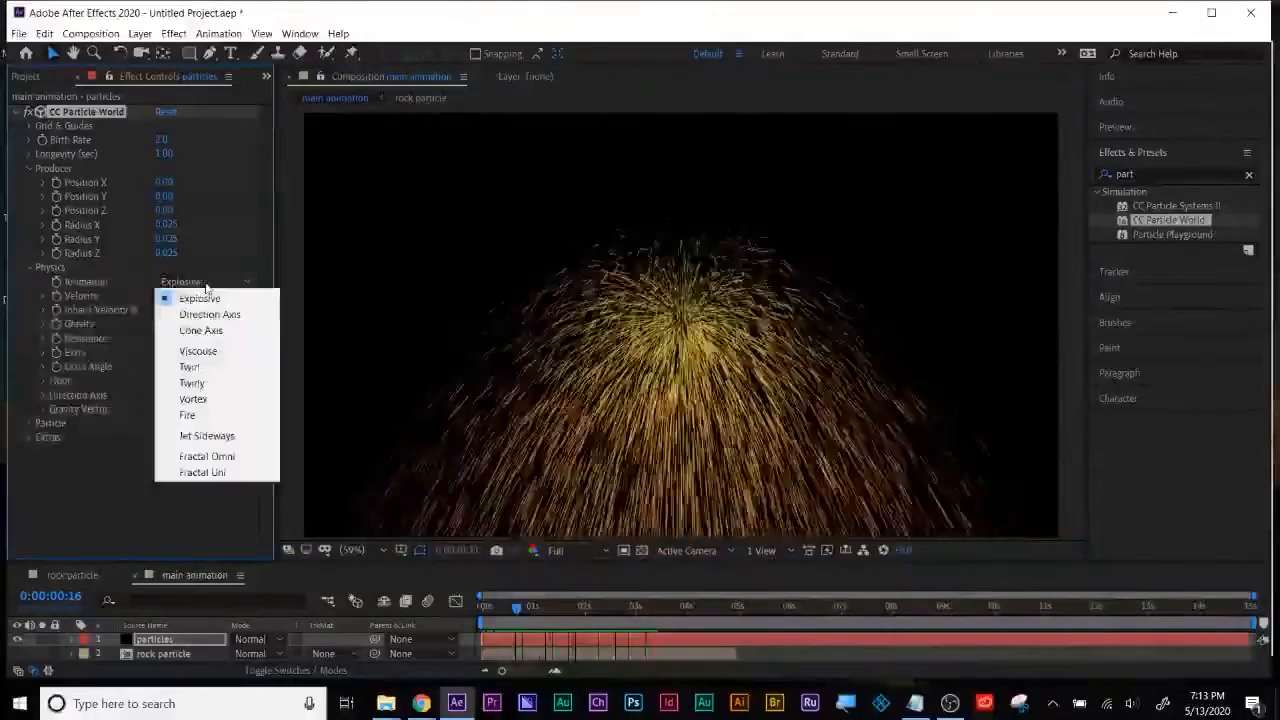
{"action": "left_click", "coordinate": [204, 352]}
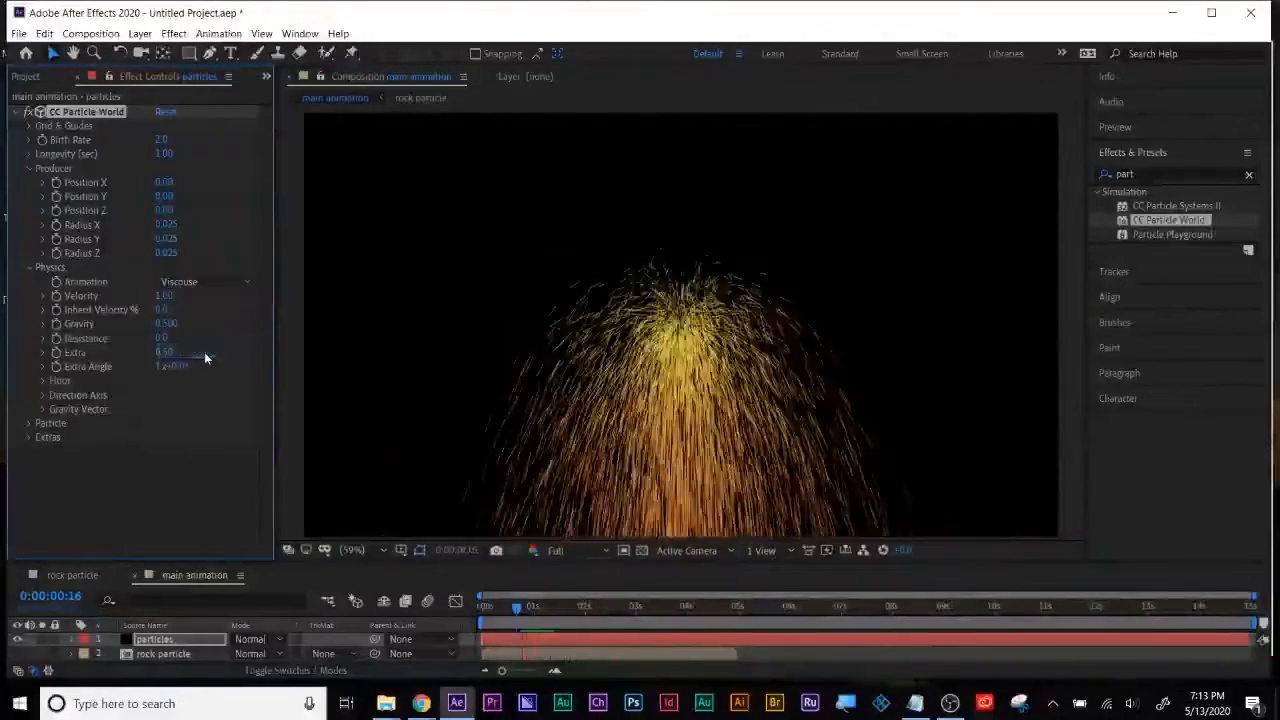
{"action": "left_click", "coordinate": [204, 283]}
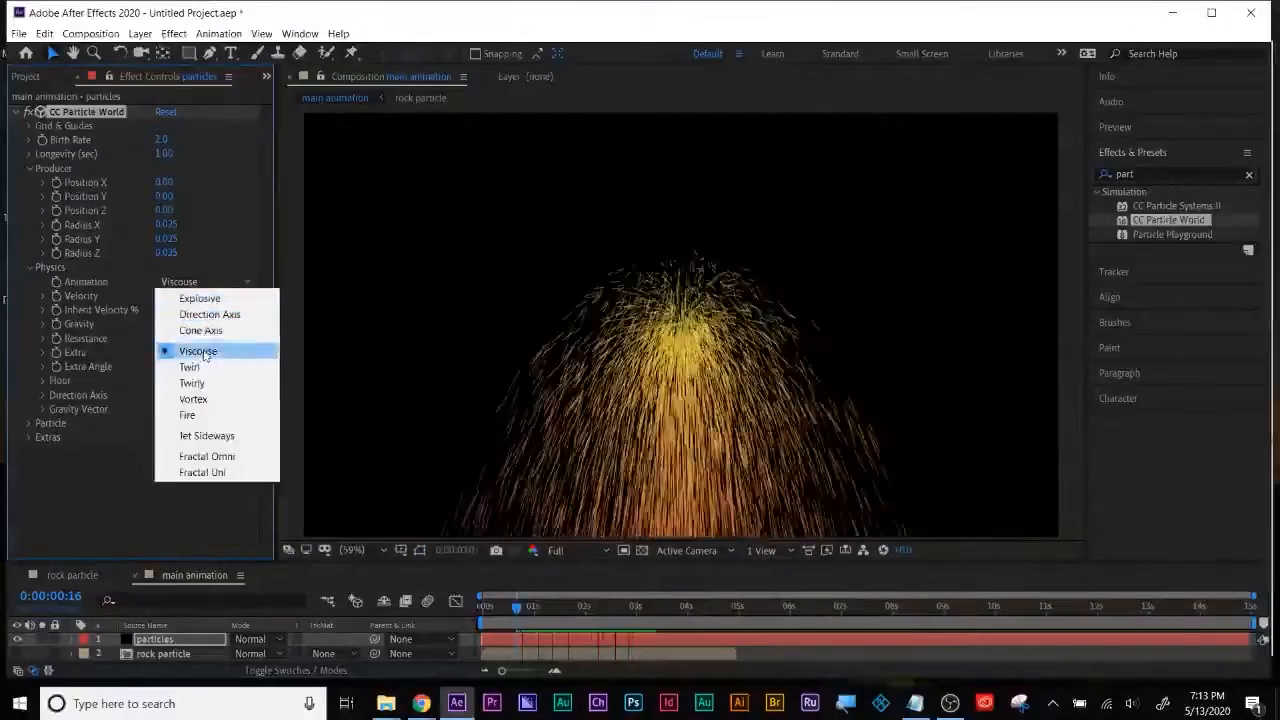
{"action": "left_click", "coordinate": [200, 414]}
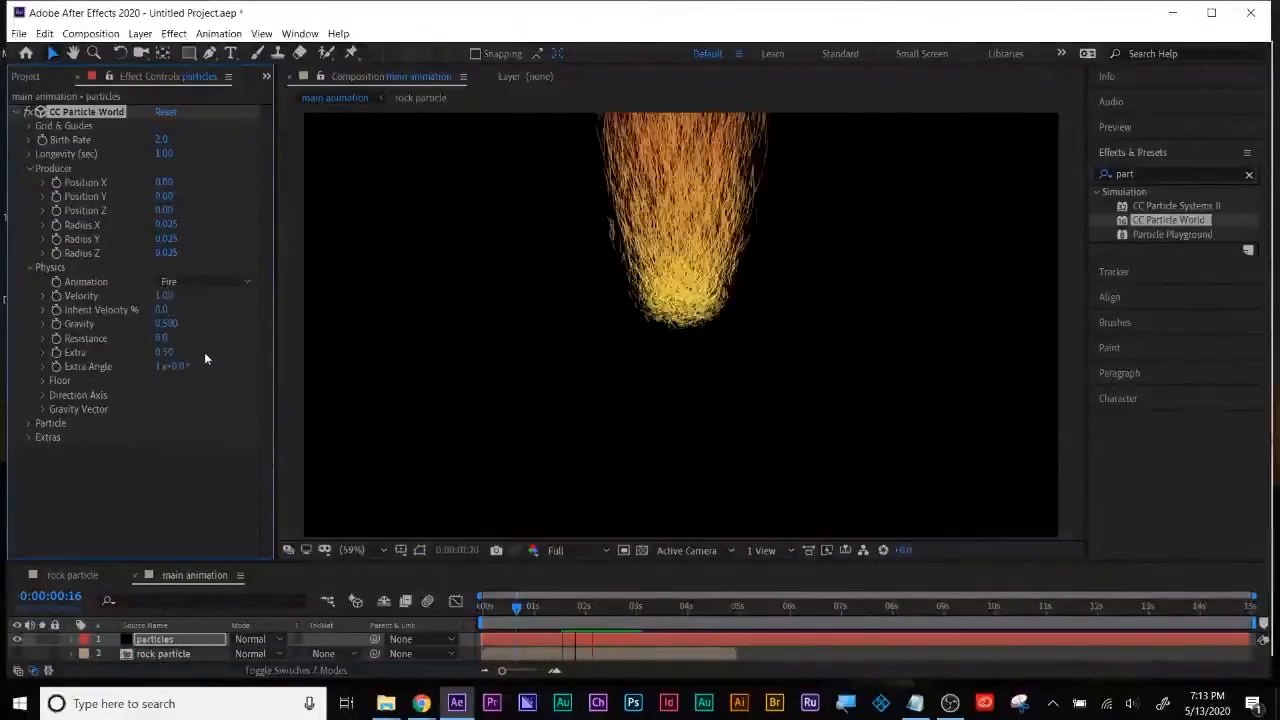
{"action": "left_click", "coordinate": [204, 283]}
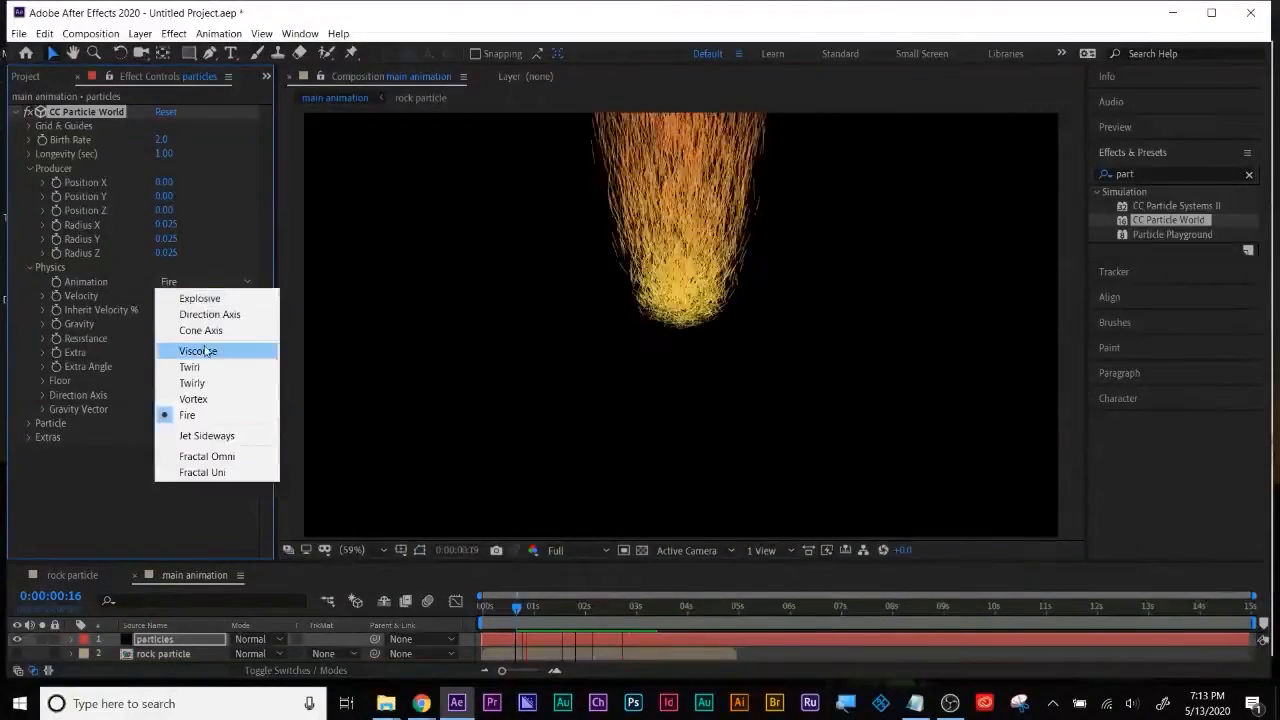
{"action": "left_click", "coordinate": [215, 297]}
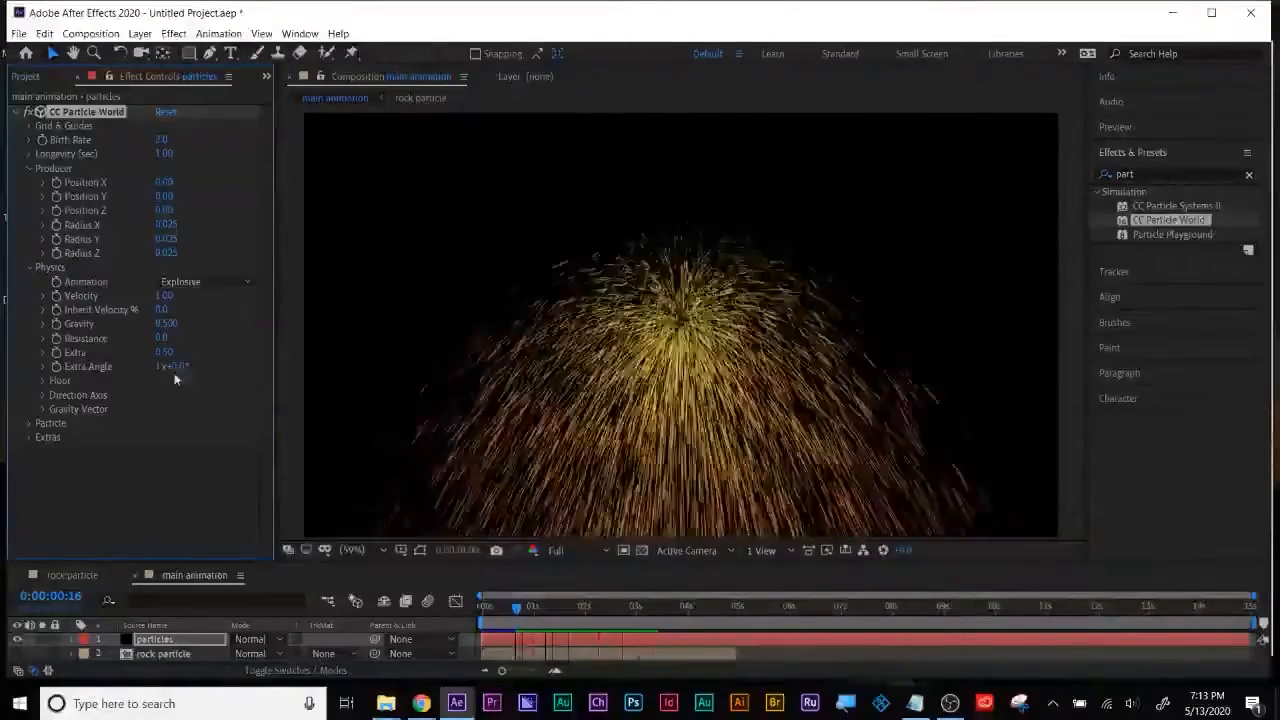
Tune the particle physics to Velocity 0.81, Gravity 0.420 and Resistance 15.6 while previewing the burst
{"action": "left_click_drag", "start_coordinate": [161, 338], "coordinate": [260, 338]}
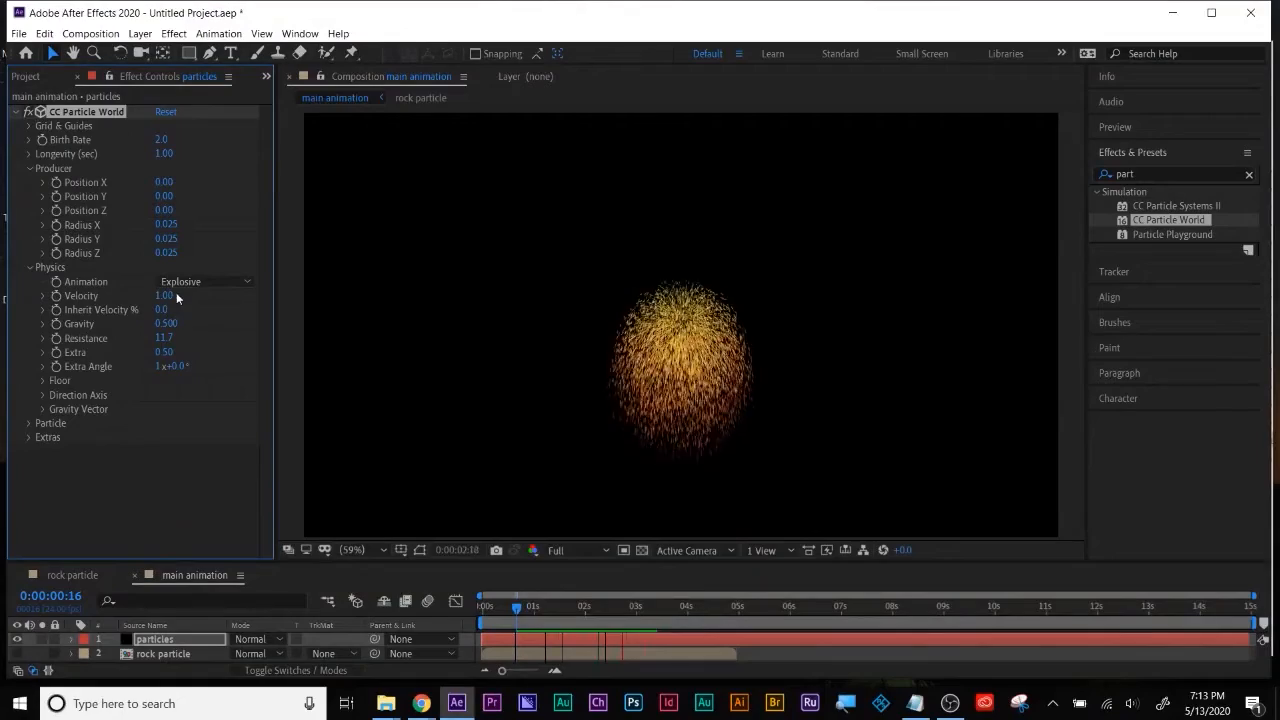
{"action": "left_click_drag", "start_coordinate": [165, 295], "coordinate": [317, 279]}
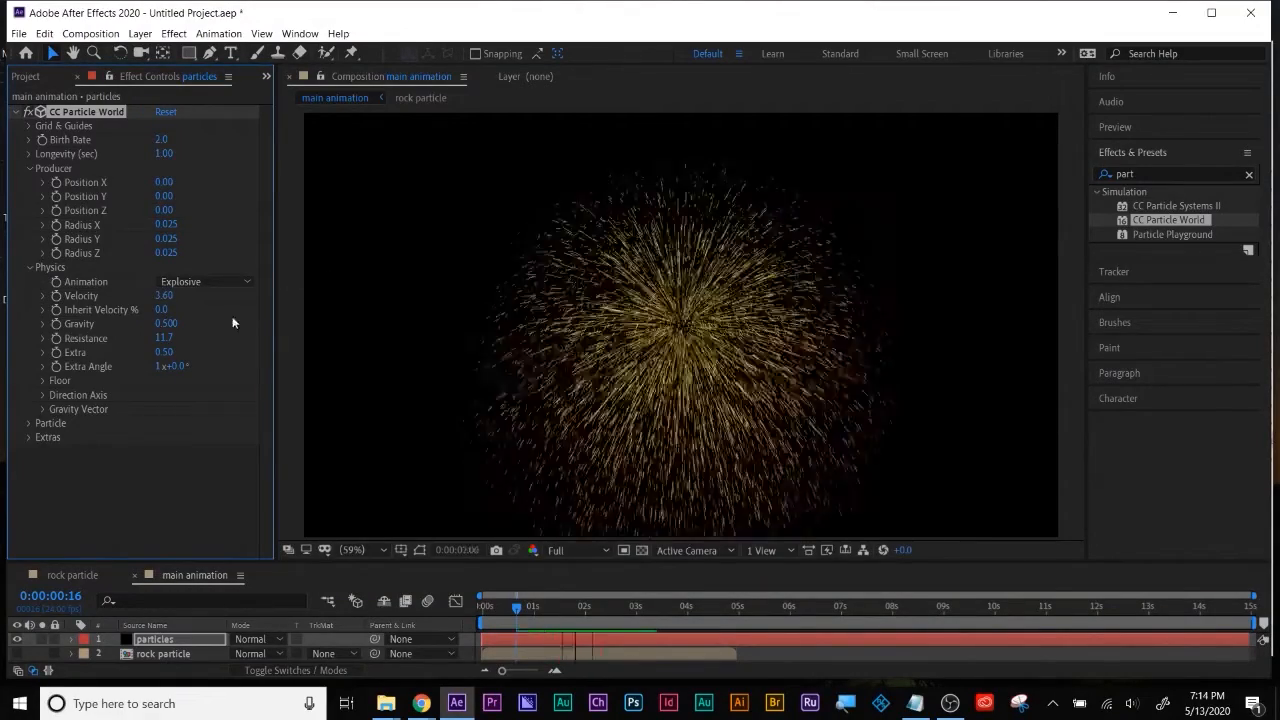
{"action": "left_click_drag", "start_coordinate": [163, 296], "coordinate": [119, 296]}
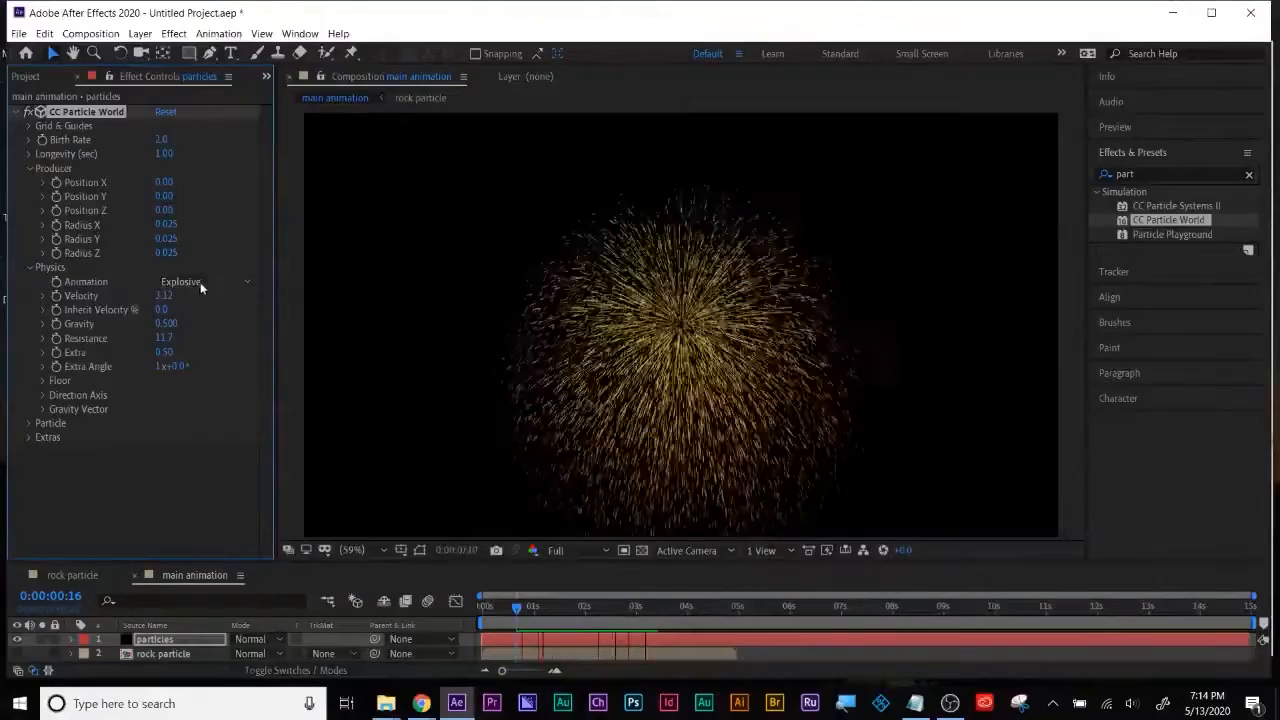
{"action": "key", "text": "space"}
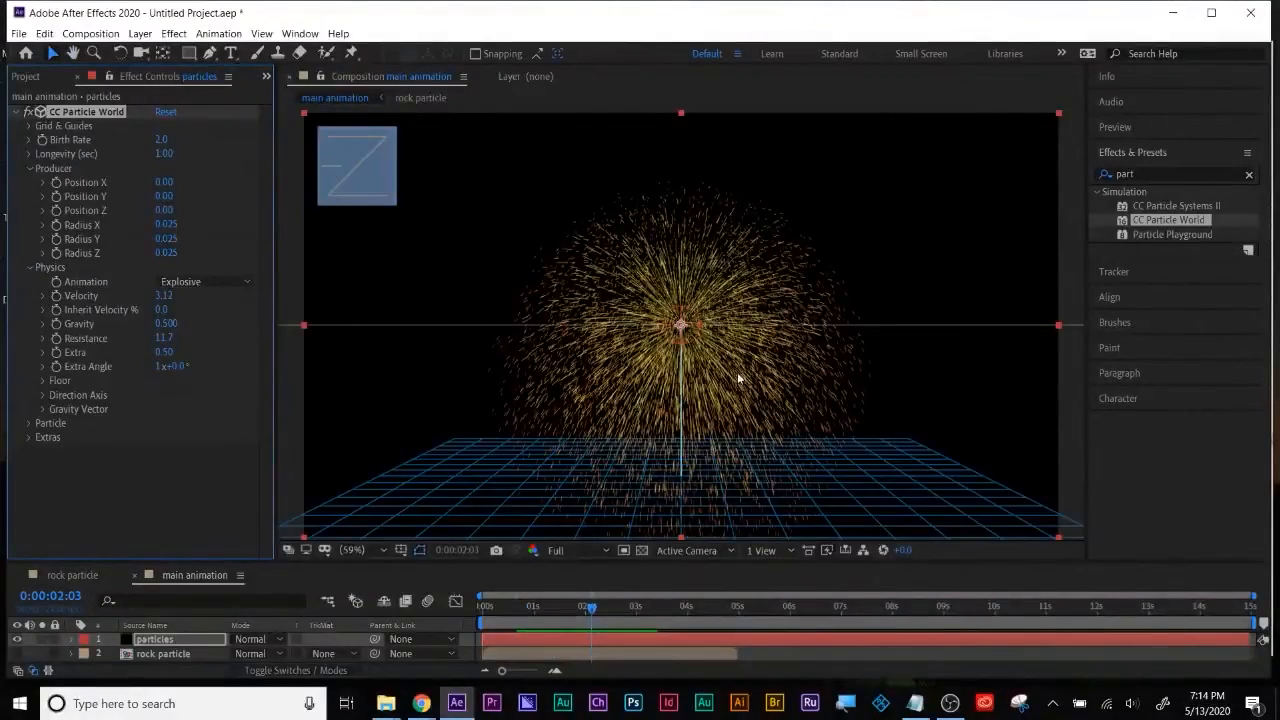
{"action": "key", "text": "space"}
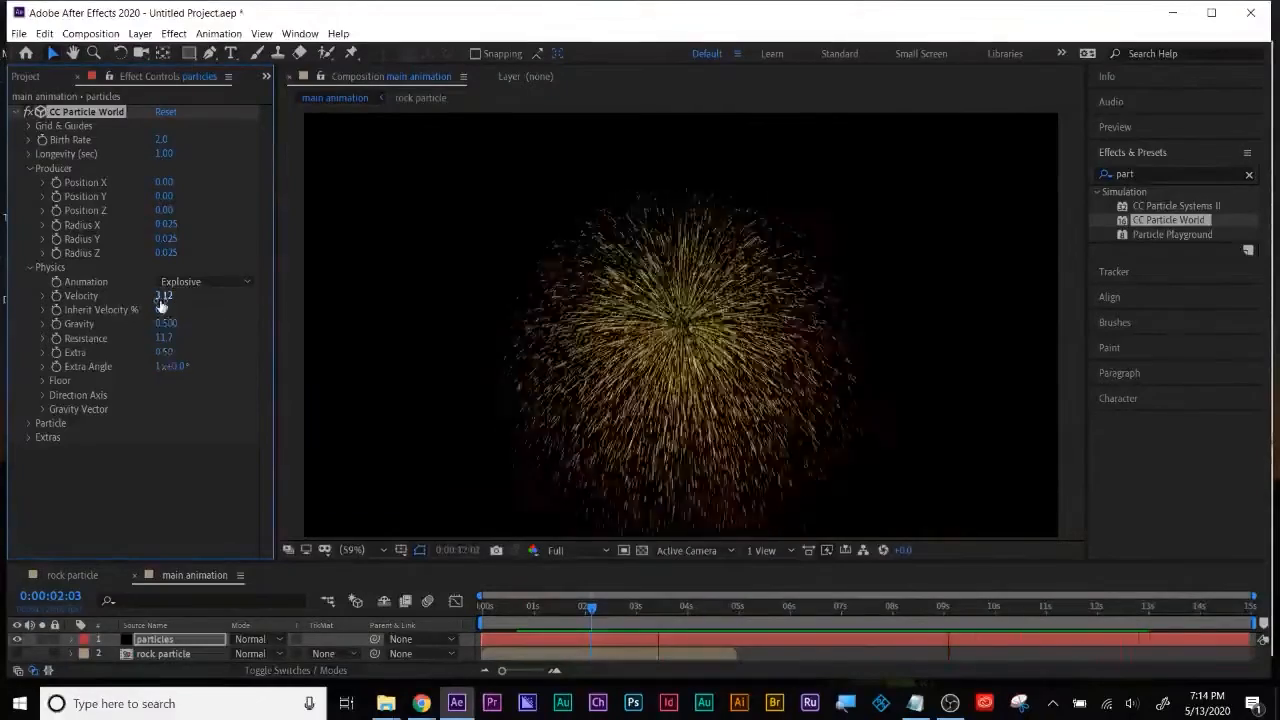
{"action": "left_click_drag", "start_coordinate": [160, 300], "coordinate": [132, 310]}
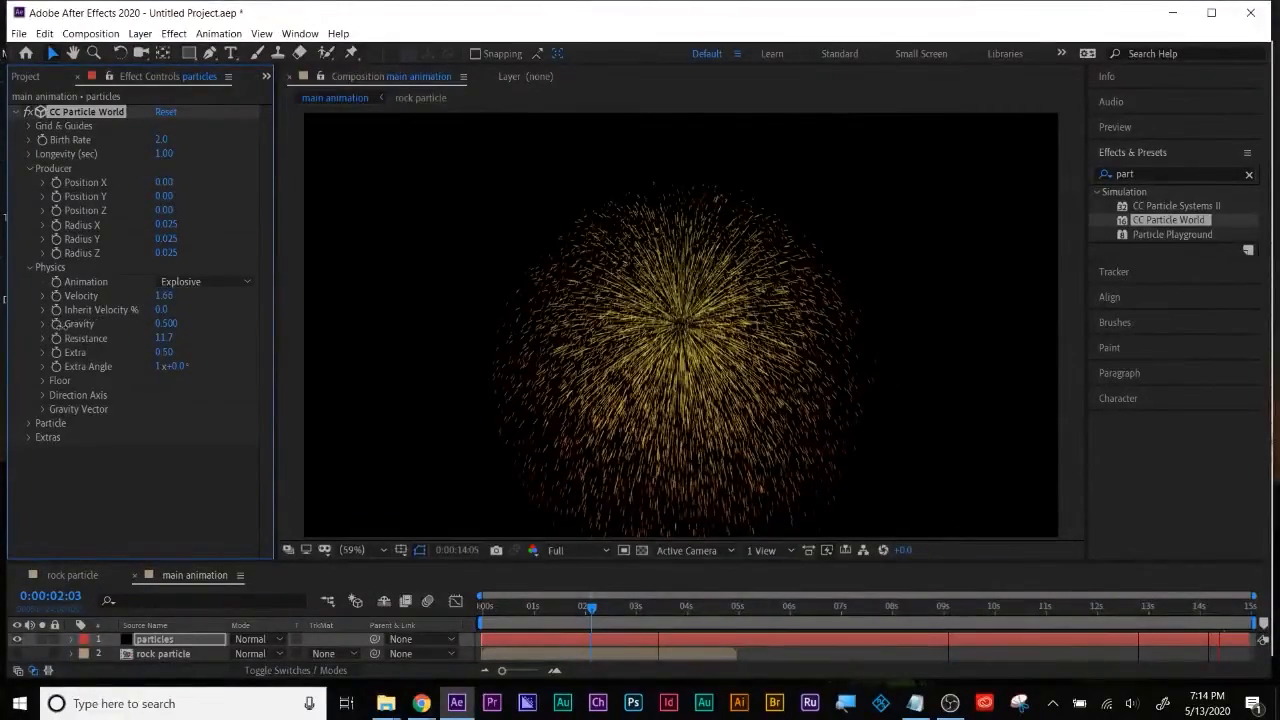
{"action": "left_click_drag", "start_coordinate": [23, 338], "coordinate": [20, 345]}
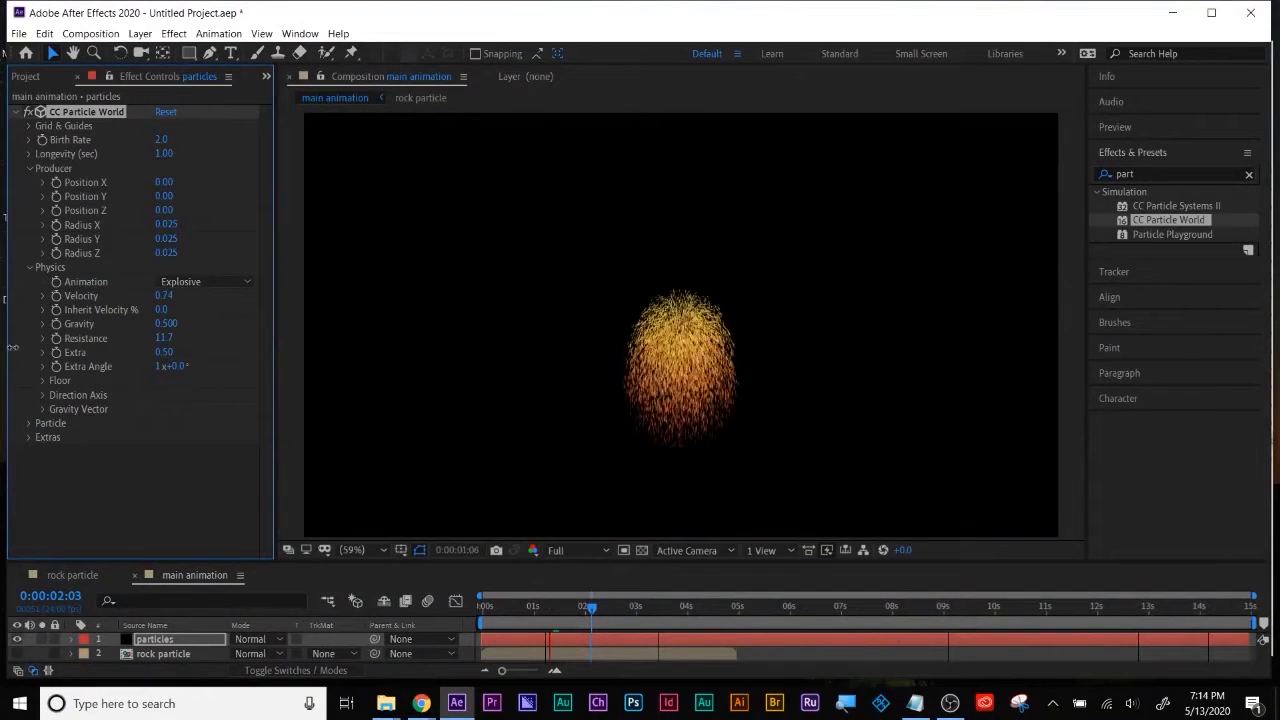
{"action": "left_click_drag", "start_coordinate": [163, 323], "coordinate": [227, 330]}
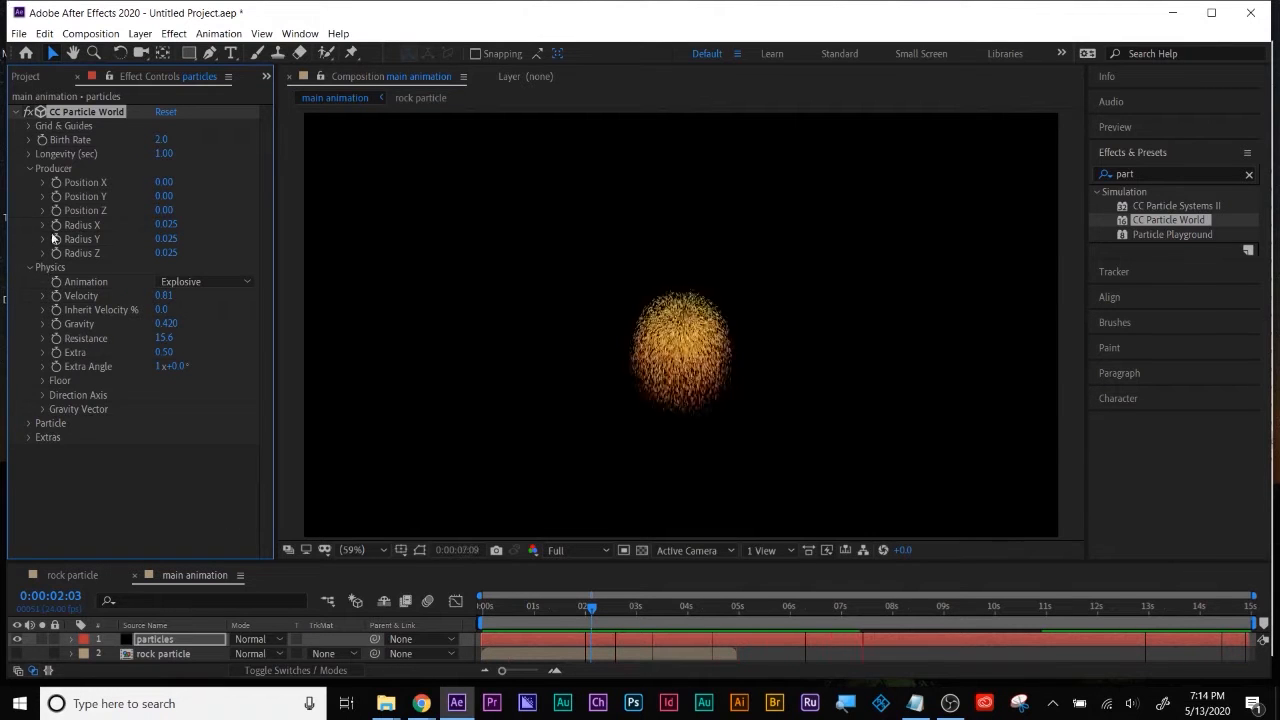
Set CC Particle World's particle type to Textured Faded Disc
{"action": "left_click", "coordinate": [29, 424]}
{"action": "scroll", "coordinate": [28, 424], "scroll_direction": "down", "scroll_amount": 2}
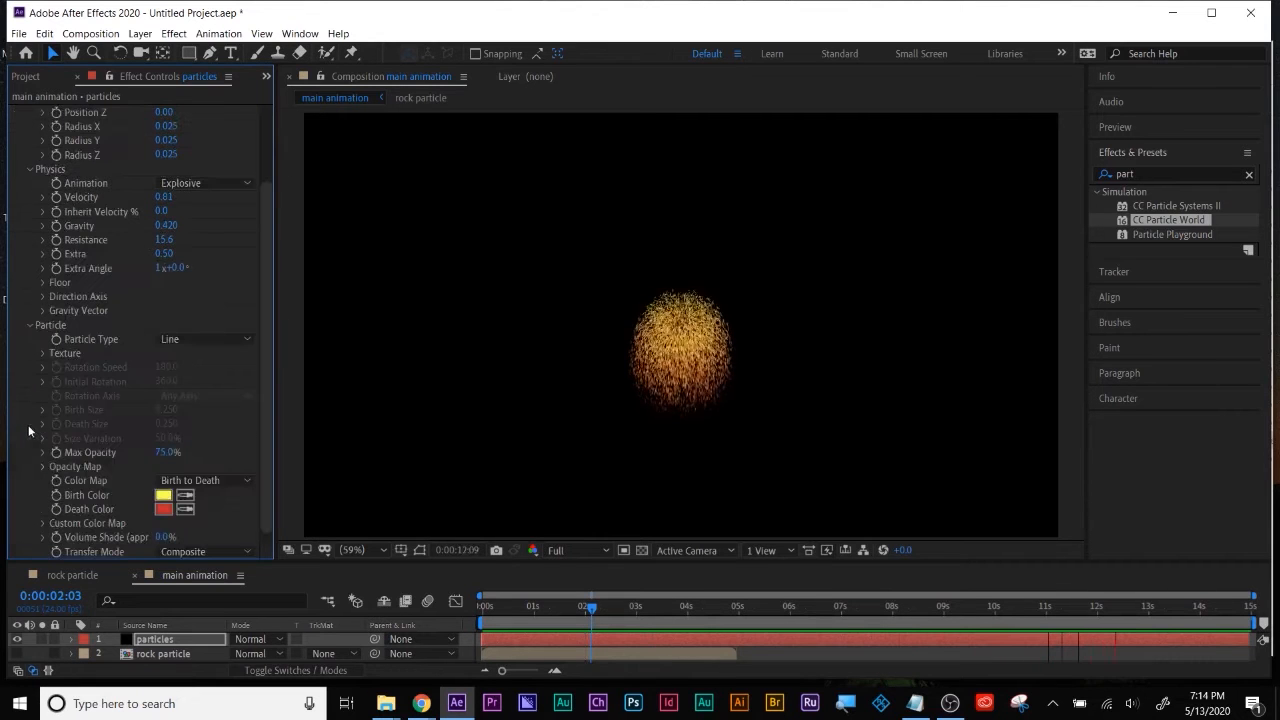
{"action": "left_click", "coordinate": [197, 341]}
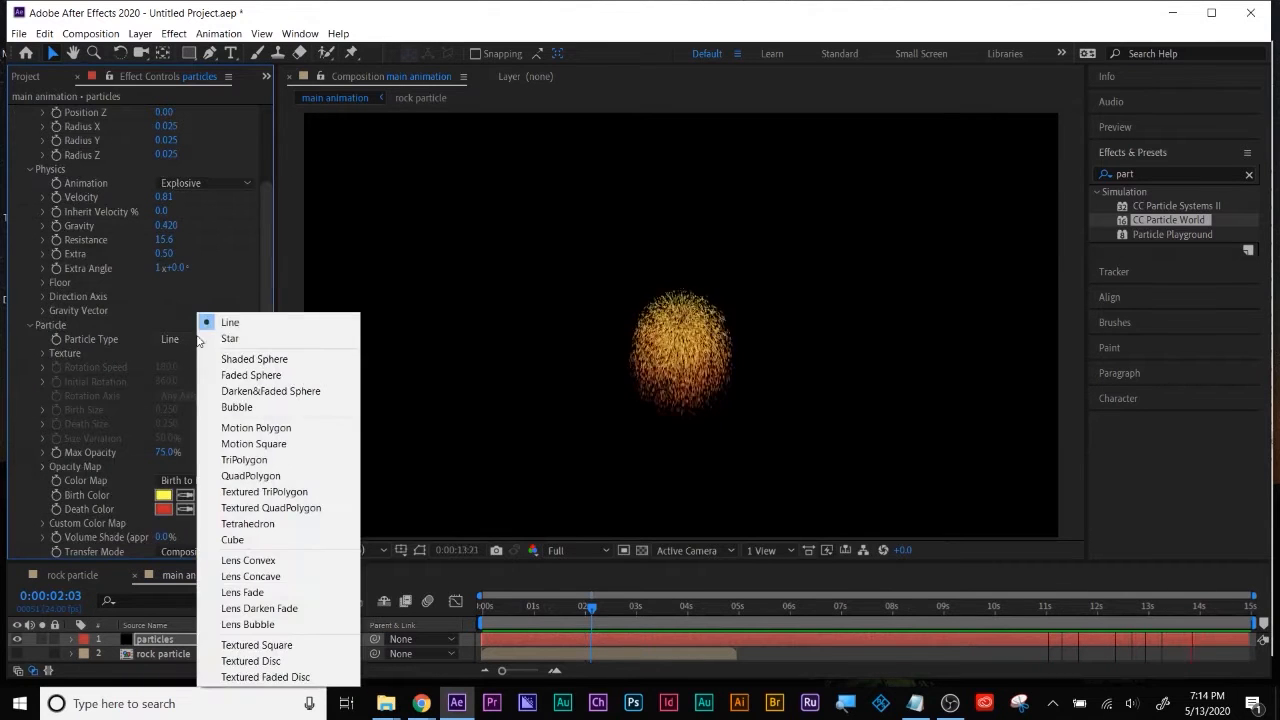
{"action": "left_click", "coordinate": [288, 677]}
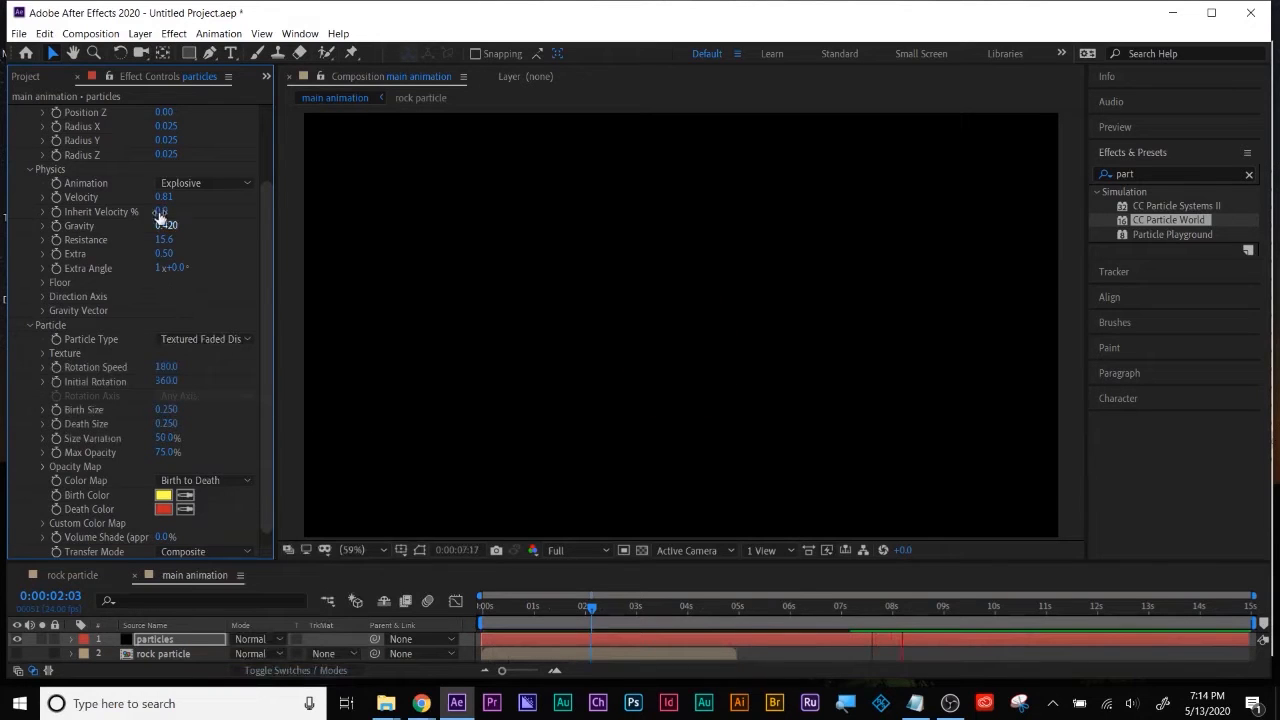
Assign the rock particle layer as the particle texture, inspect the particles closely at 0:00:01:17, and collapse the Physics and Particle settings
{"action": "left_click", "coordinate": [43, 354]}
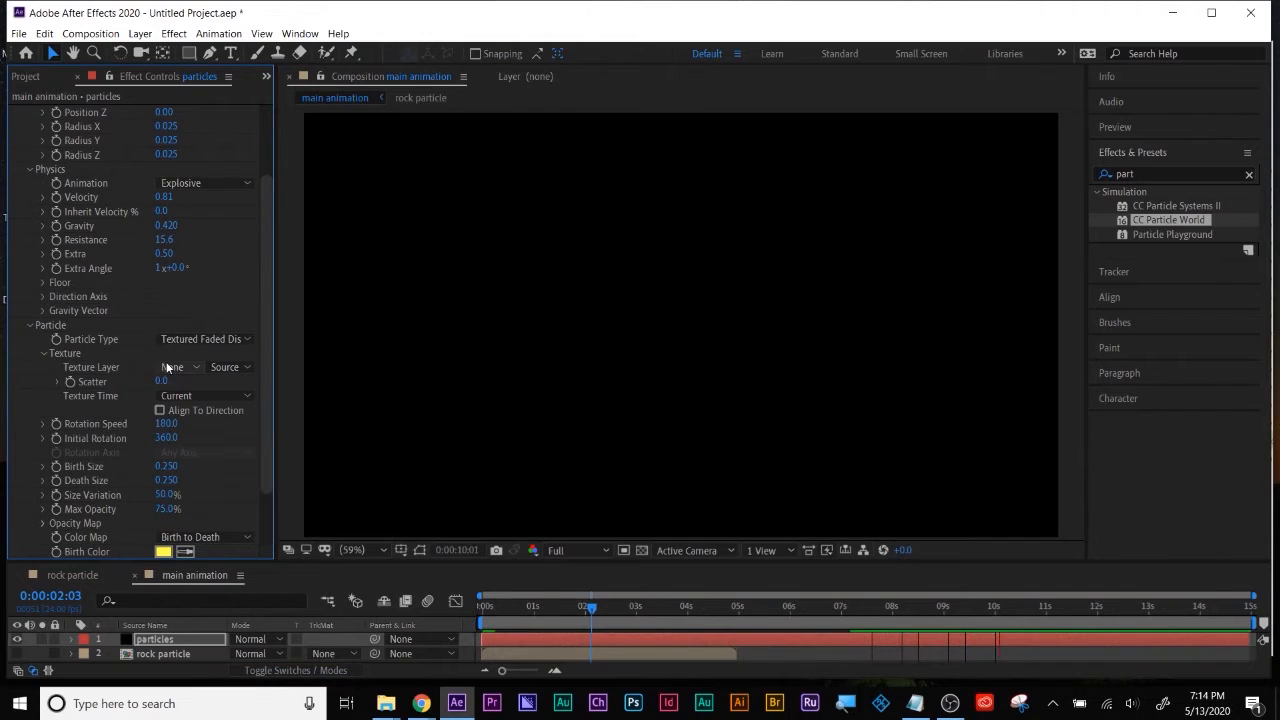
{"action": "left_click", "coordinate": [175, 368]}
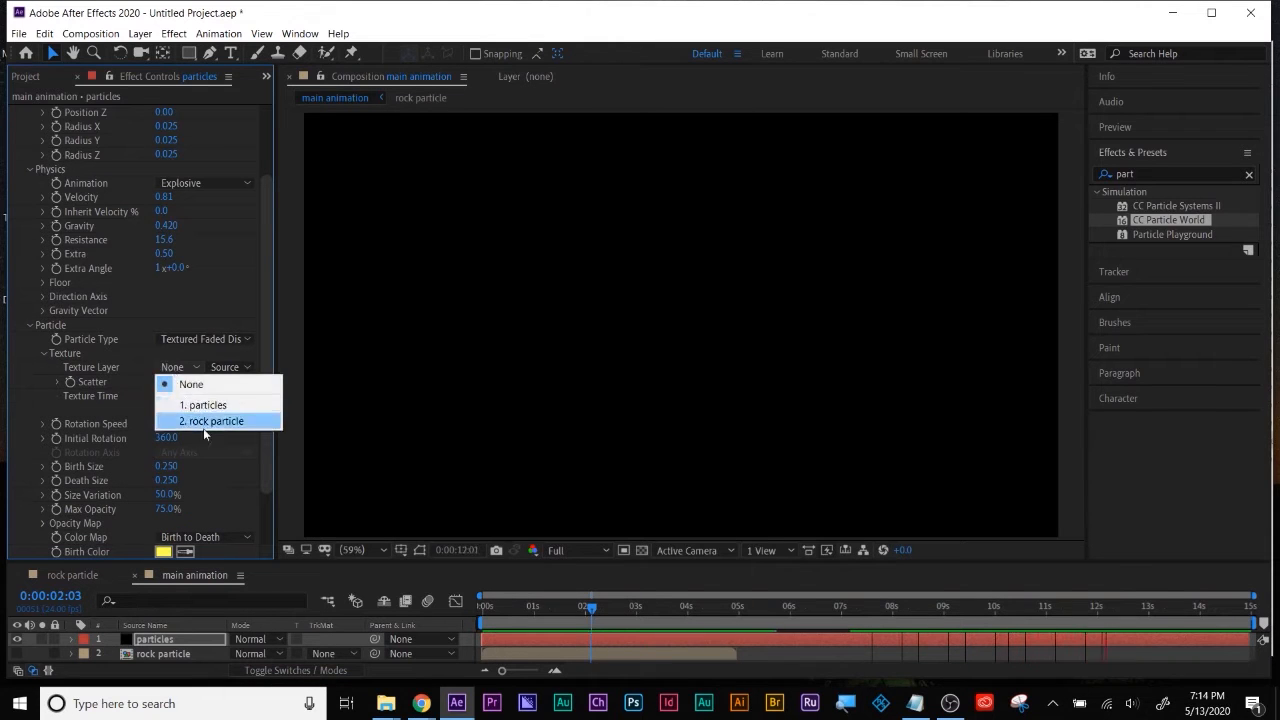
{"action": "left_click", "coordinate": [207, 421]}
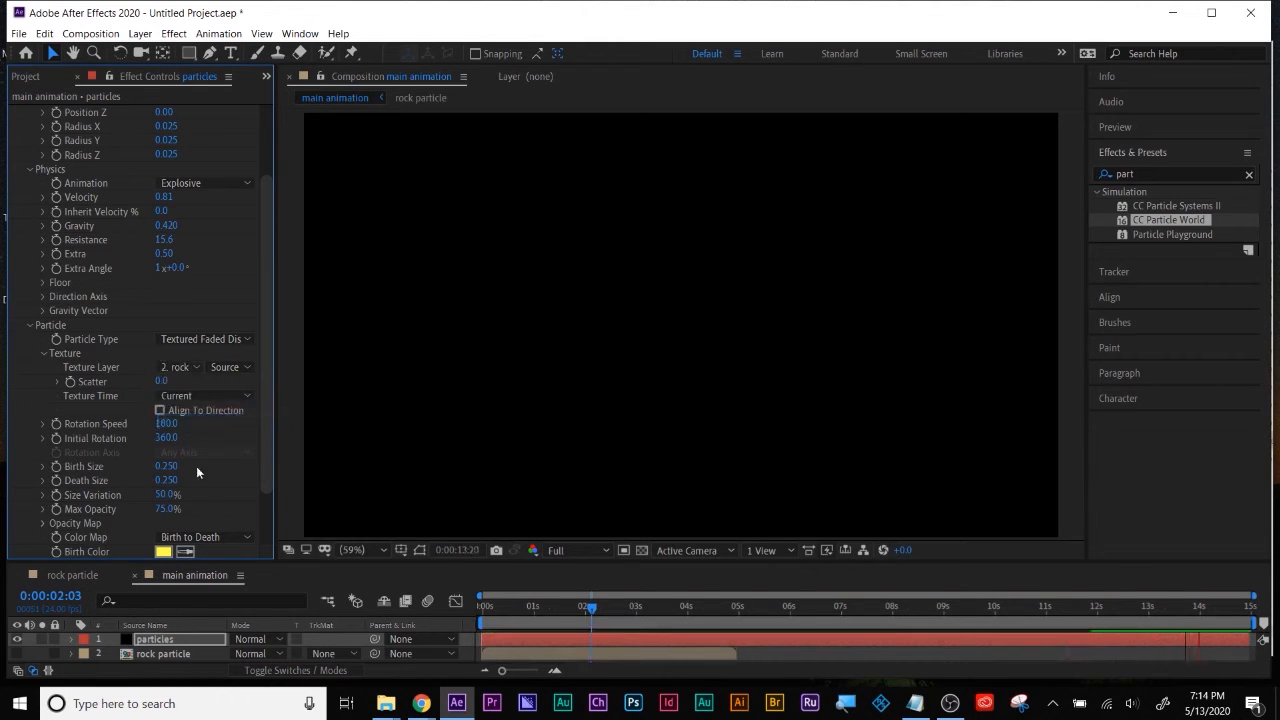
{"action": "mouse_move", "coordinate": [591, 614]}
{"action": "left_mouse_down"}
{"action": "mouse_move", "coordinate": [468, 626]}
{"action": "mouse_move", "coordinate": [570, 610]}
{"action": "left_mouse_up"}
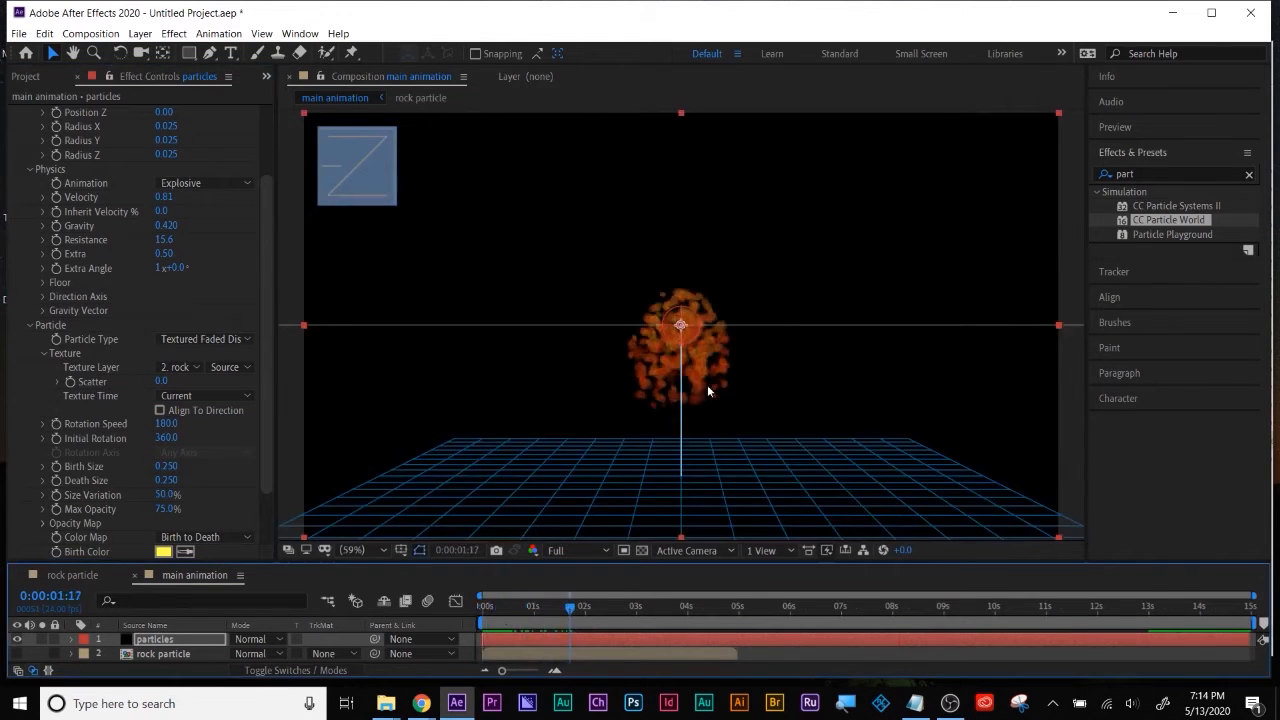
{"action": "scroll", "coordinate": [708, 394], "scroll_direction": "up", "scroll_amount": 2}
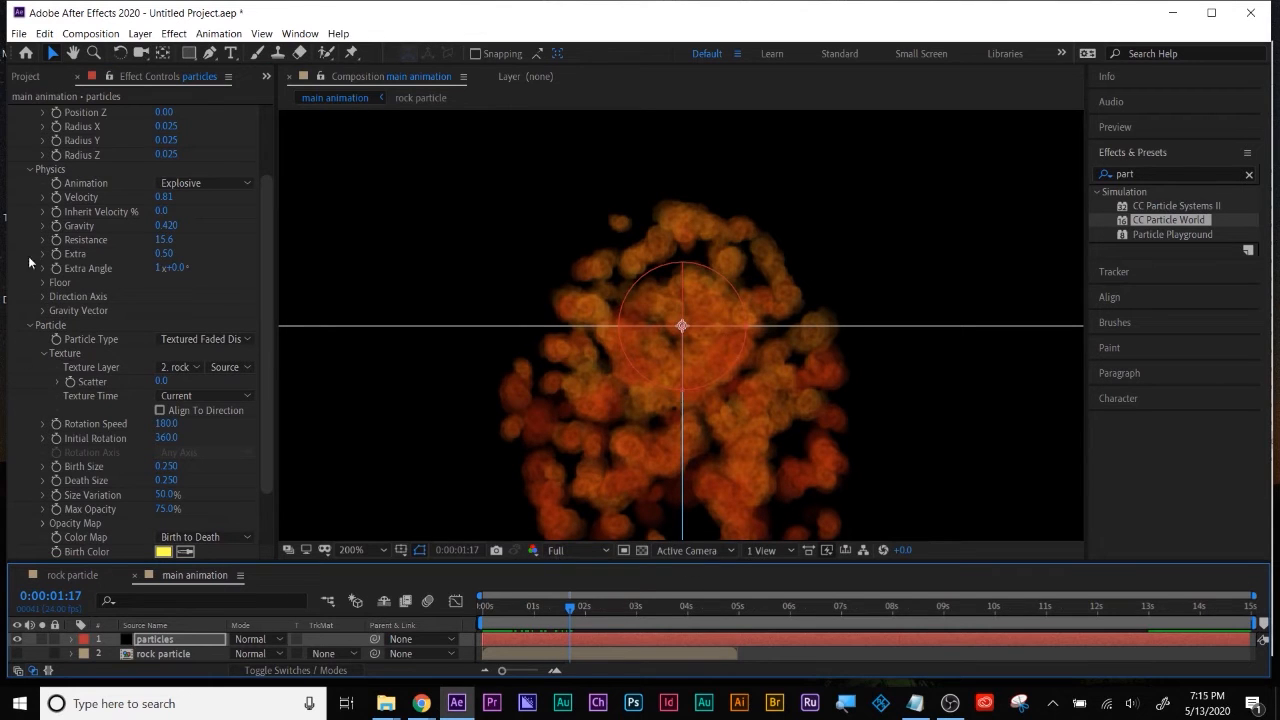
{"action": "left_click", "coordinate": [29, 170]}
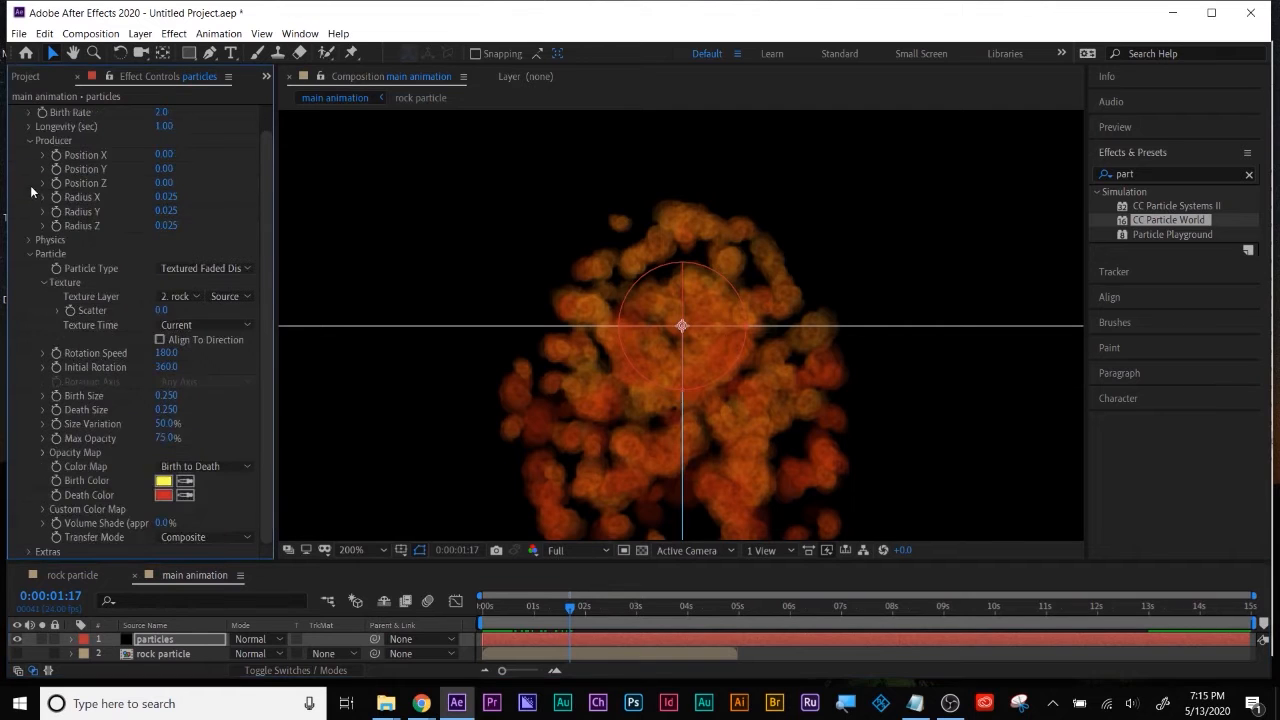
{"action": "left_click", "coordinate": [25, 259]}
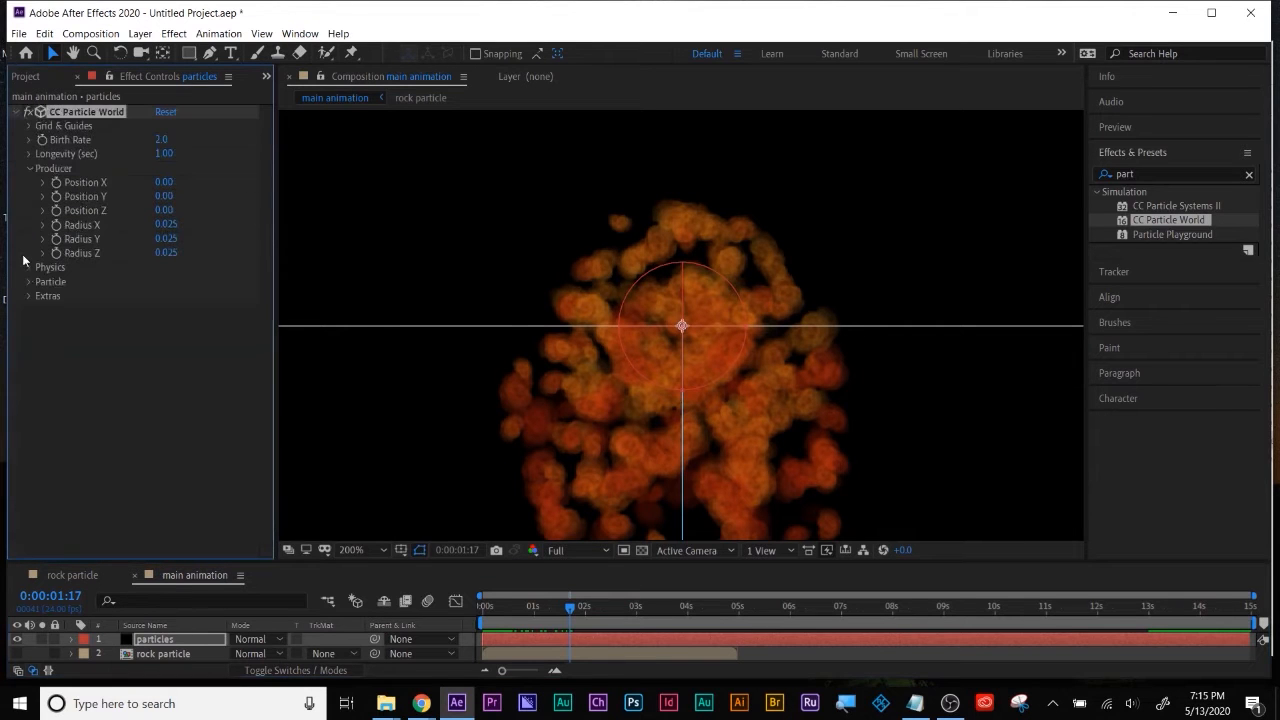
Flatten the particle Opacity Map to full opacity over the whole lifetime and set Max Opacity to 100%
{"action": "left_click", "coordinate": [29, 169]}
{"action": "left_click", "coordinate": [29, 196]}
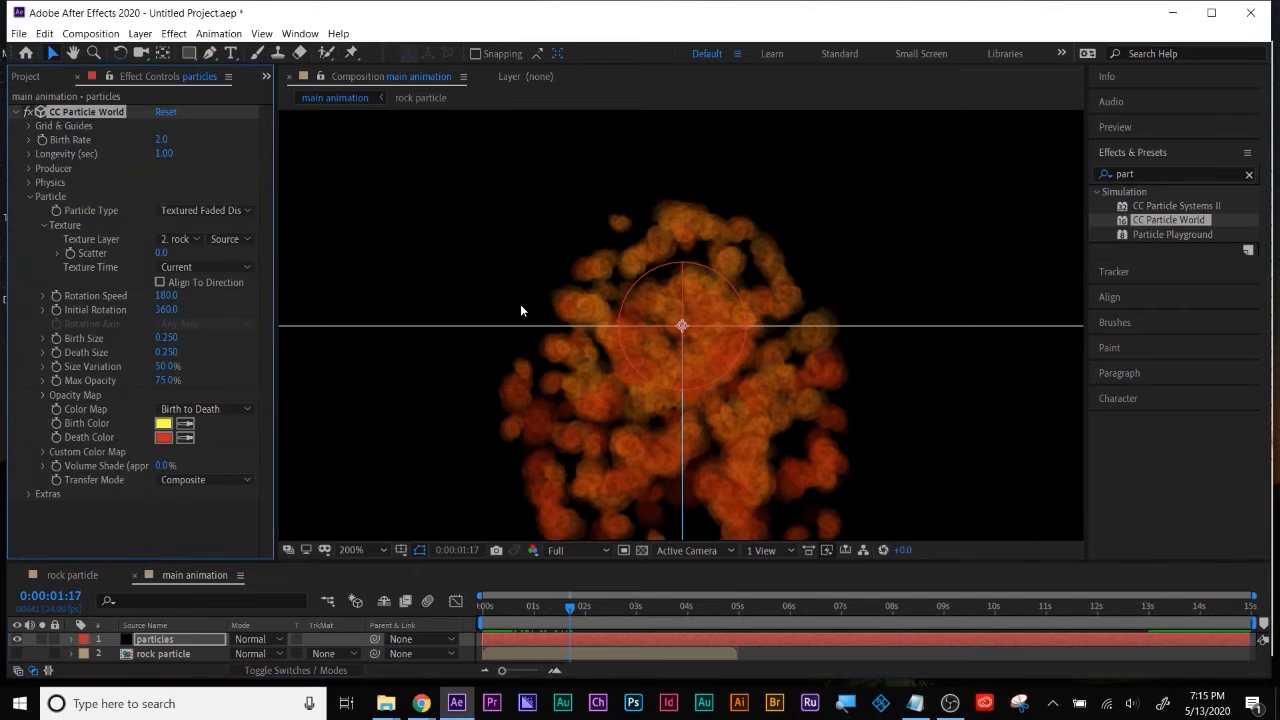
{"action": "left_click", "coordinate": [43, 395]}
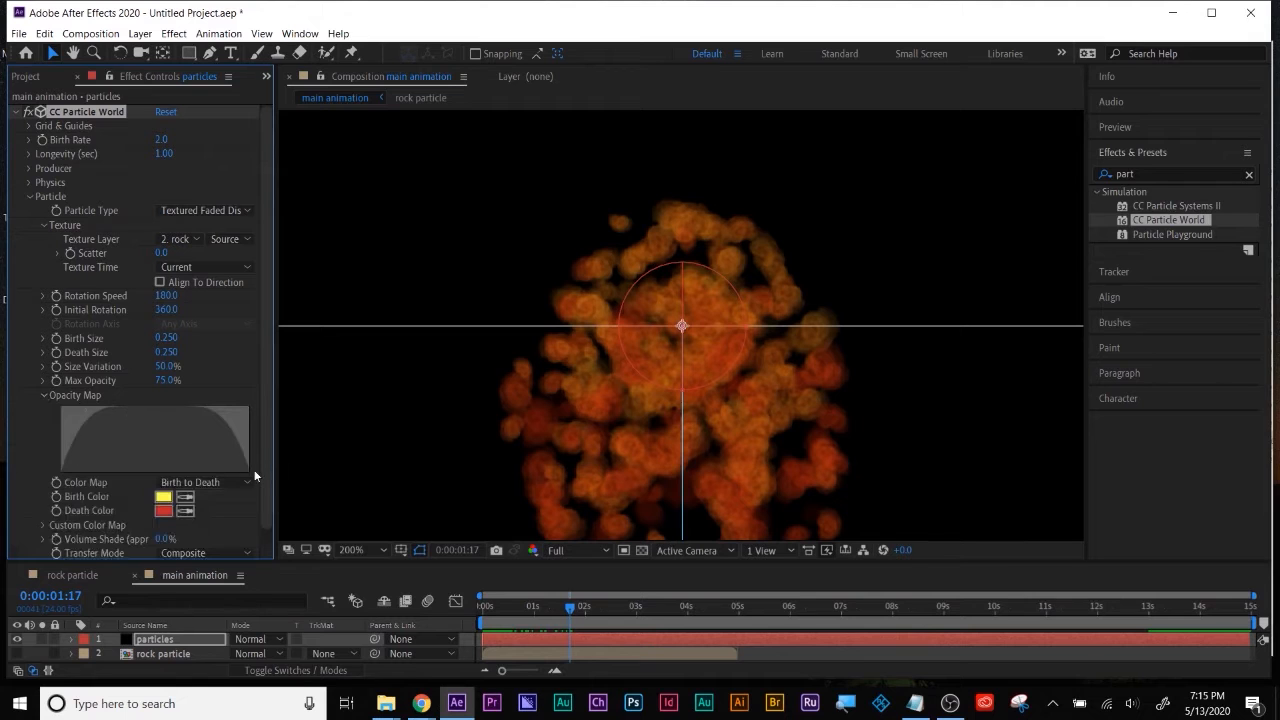
{"action": "mouse_move", "coordinate": [111, 407]}
{"action": "left_mouse_down"}
{"action": "mouse_move", "coordinate": [42, 411]}
{"action": "mouse_move", "coordinate": [290, 412]}
{"action": "left_mouse_up"}
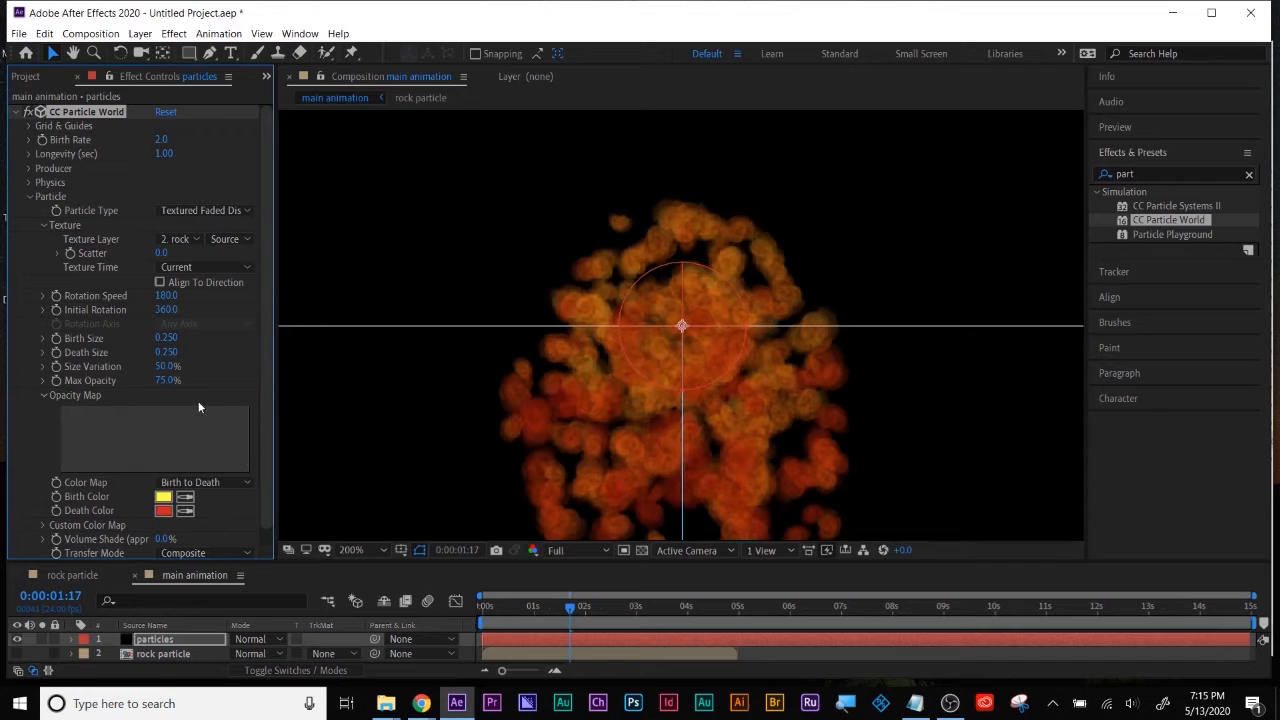
{"action": "left_click_drag", "start_coordinate": [166, 380], "coordinate": [334, 362]}
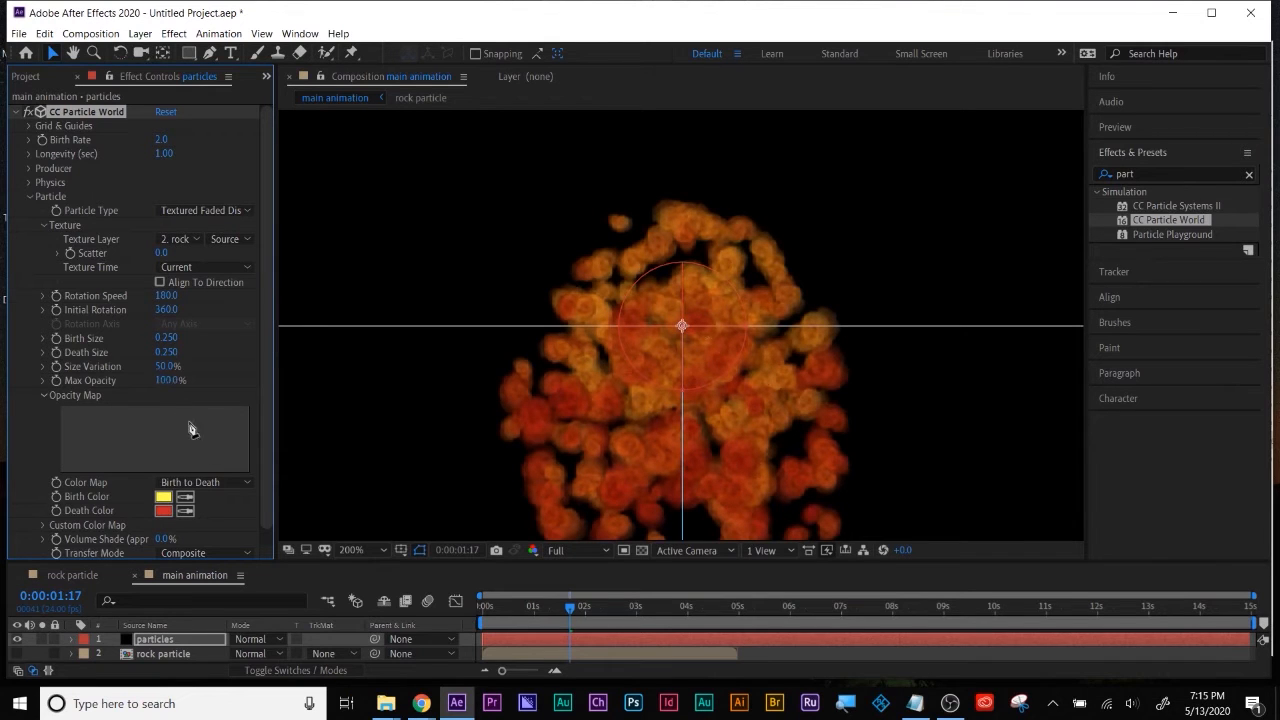
Set the particles' Size Variation to 100%, Birth Size to 0.060 and Death Size to 0.070
{"action": "left_click_drag", "start_coordinate": [167, 366], "coordinate": [589, 345]}
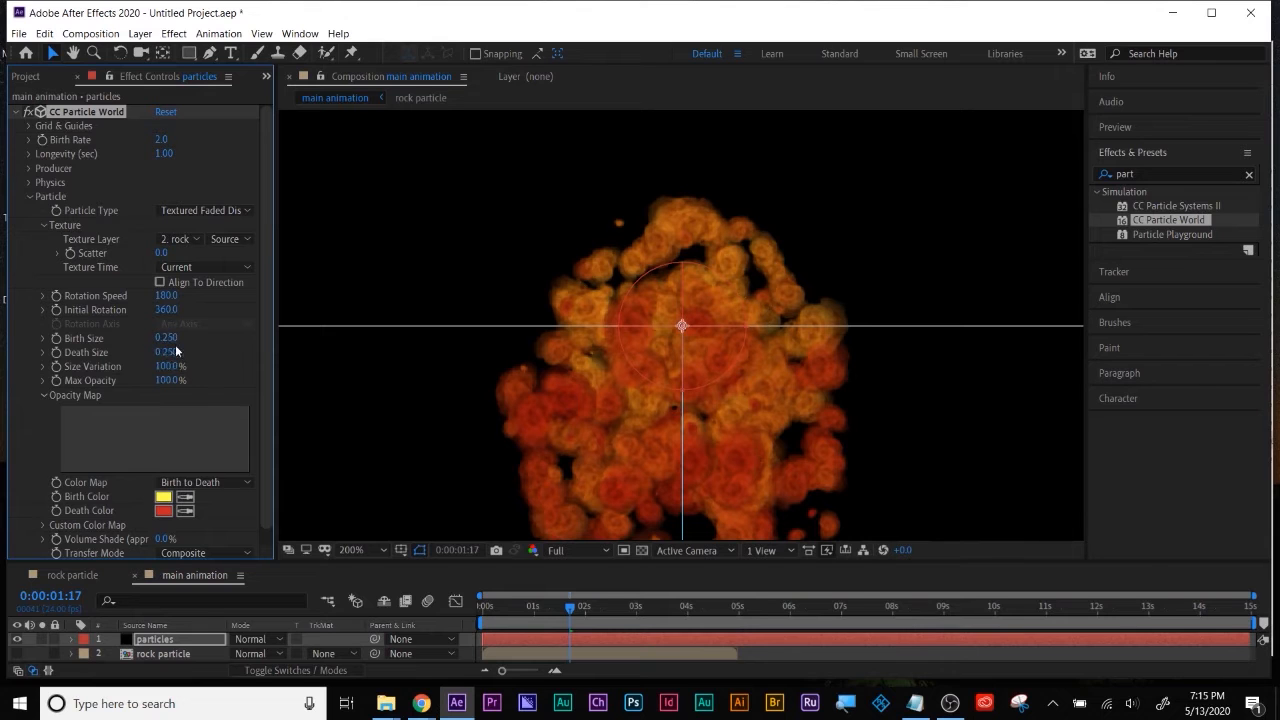
{"action": "mouse_move", "coordinate": [167, 338]}
{"action": "left_mouse_down"}
{"action": "mouse_move", "coordinate": [147, 332]}
{"action": "mouse_move", "coordinate": [150, 355]}
{"action": "left_mouse_up"}
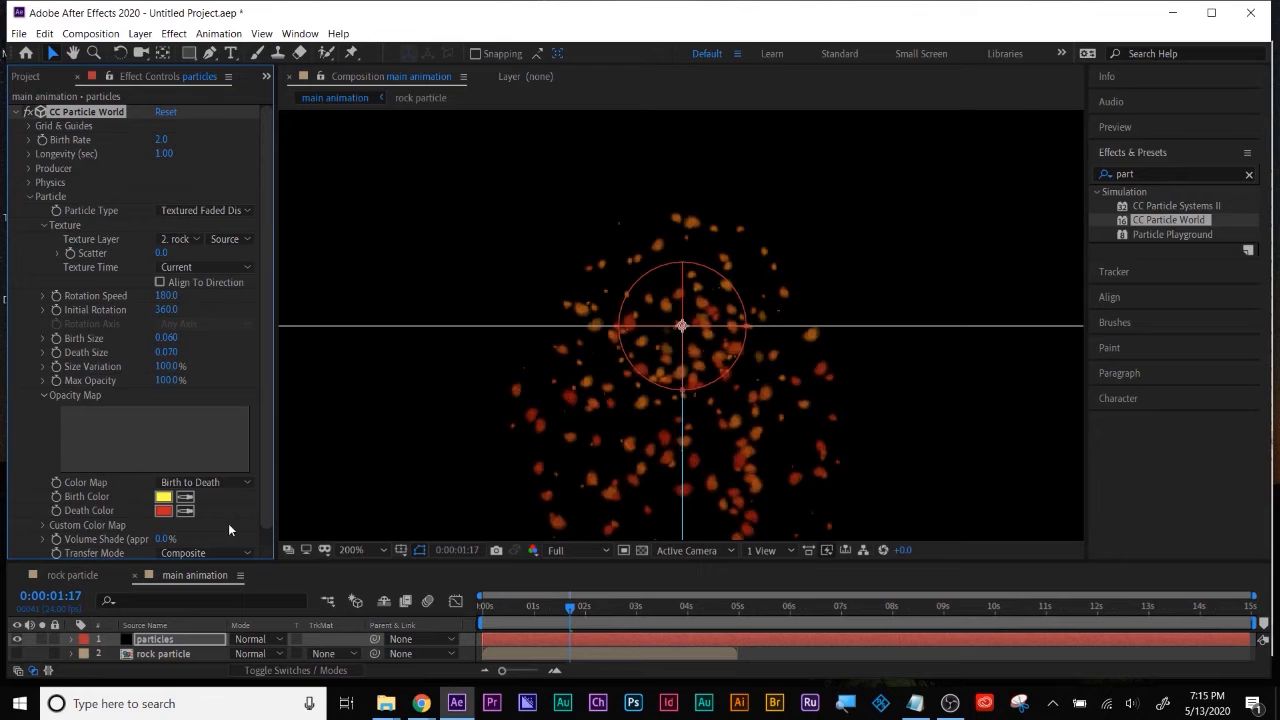
Change both the Birth Color and the Death Color of the particles to white (FFFFFF)
{"action": "left_click", "coordinate": [163, 497]}
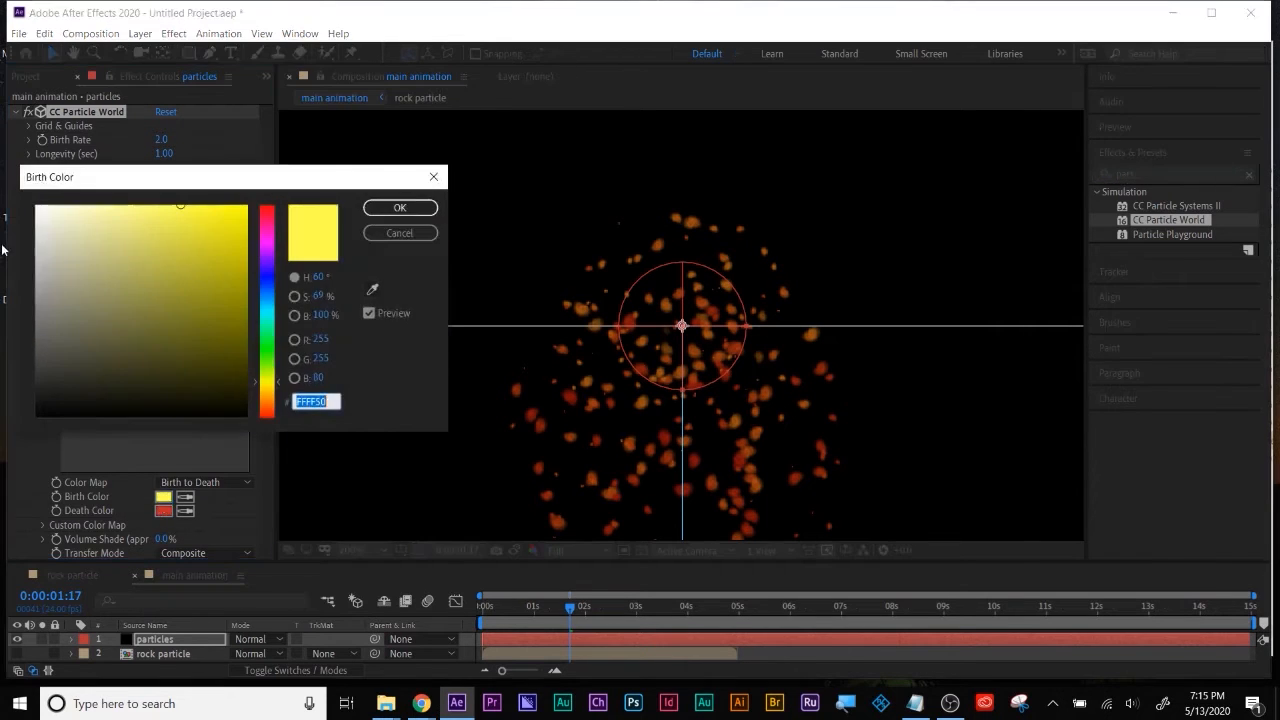
{"action": "left_click", "coordinate": [37, 207]}
{"action": "left_click", "coordinate": [399, 208]}
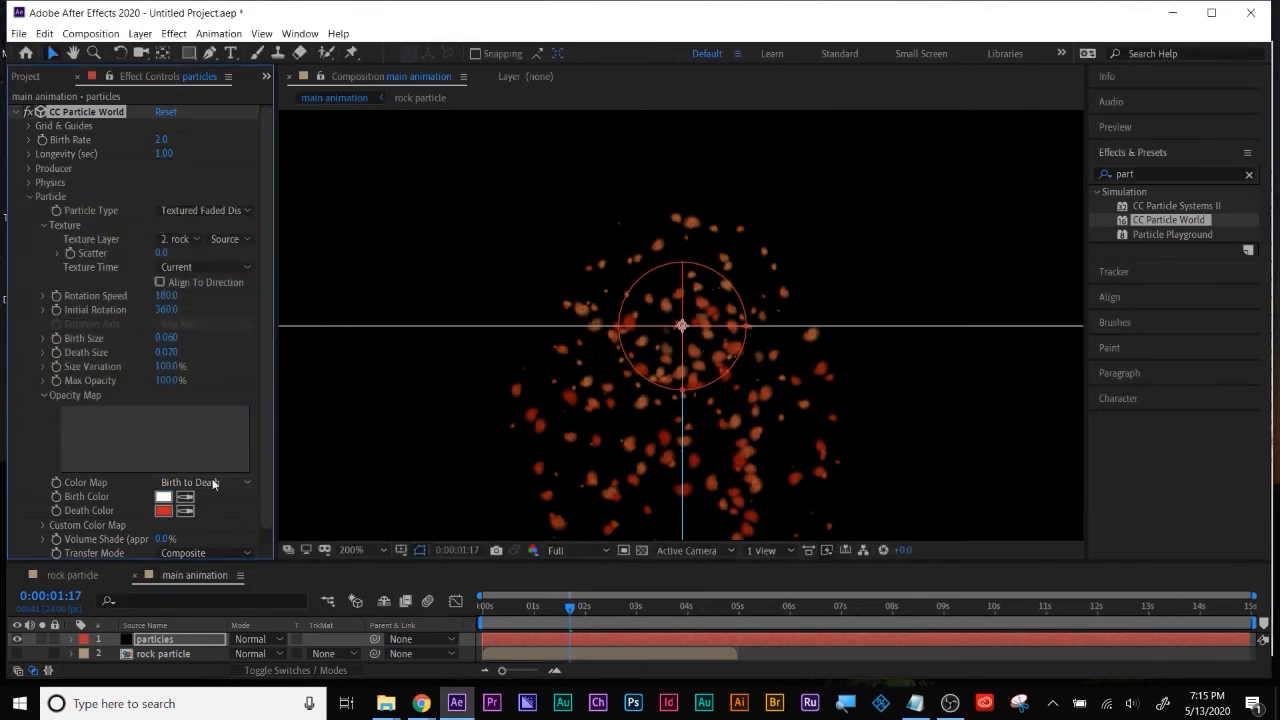
{"action": "left_click", "coordinate": [163, 511]}
{"action": "left_click", "coordinate": [37, 207]}
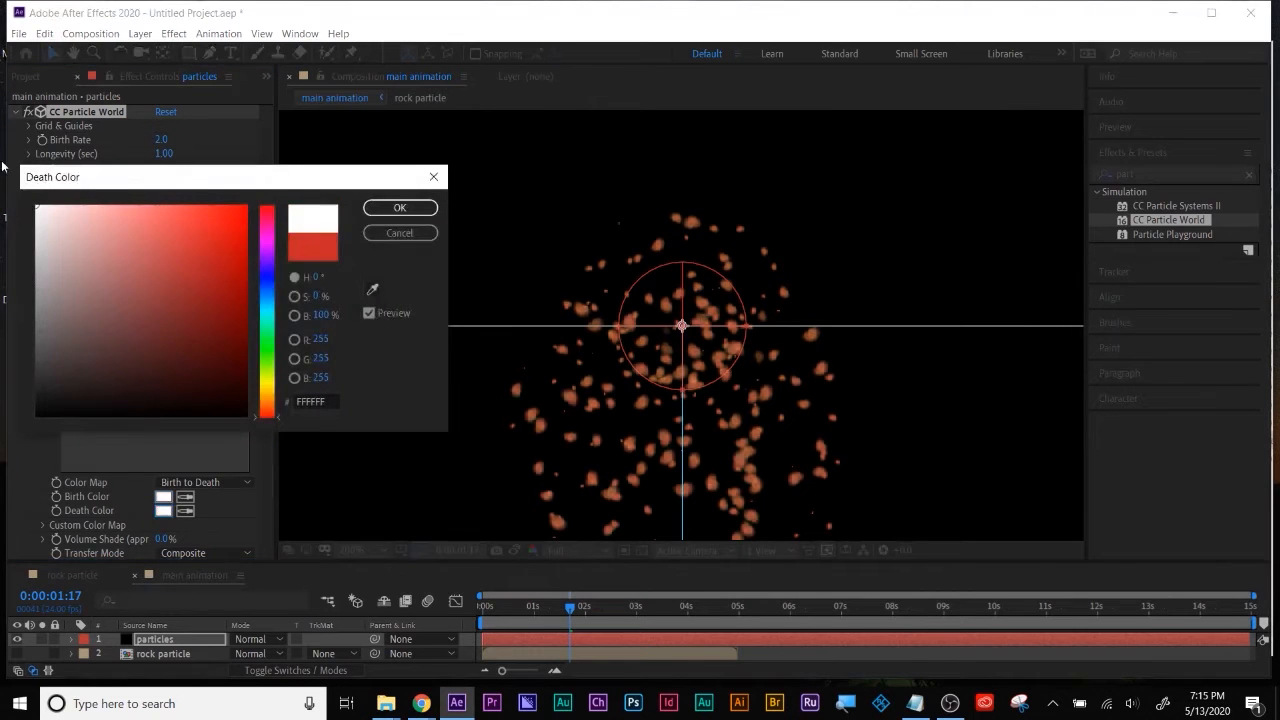
{"action": "left_click", "coordinate": [399, 208]}
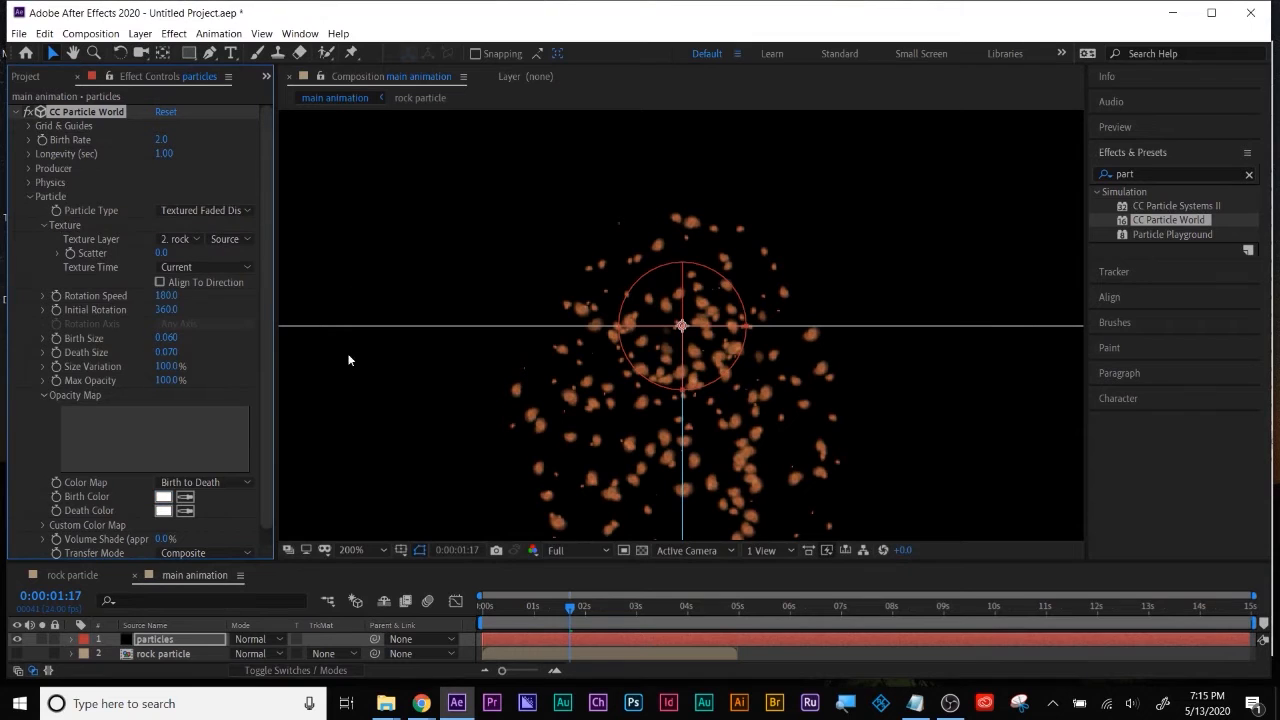
Set the particles' Longevity to 10.05 seconds and Birth Rate to 1.2, checking the opening frames of the burst
{"action": "left_click", "coordinate": [481, 608]}
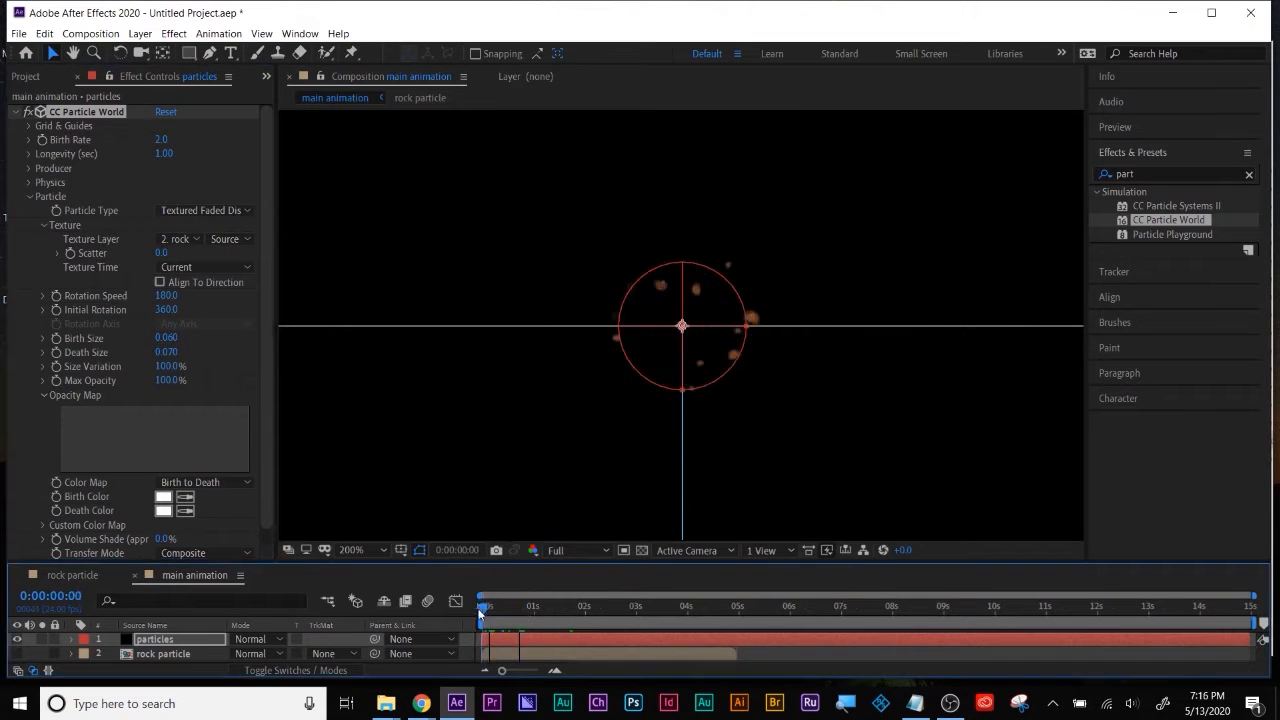
{"action": "mouse_move", "coordinate": [471, 606]}
{"action": "left_mouse_down"}
{"action": "mouse_move", "coordinate": [508, 601]}
{"action": "mouse_move", "coordinate": [451, 609]}
{"action": "left_mouse_up"}
{"action": "left_click_drag", "start_coordinate": [486, 611], "coordinate": [506, 605]}
{"action": "left_click_drag", "start_coordinate": [163, 153], "coordinate": [938, 152]}
{"action": "left_click_drag", "start_coordinate": [169, 141], "coordinate": [162, 142]}
{"action": "left_click_drag", "start_coordinate": [509, 610], "coordinate": [467, 613]}
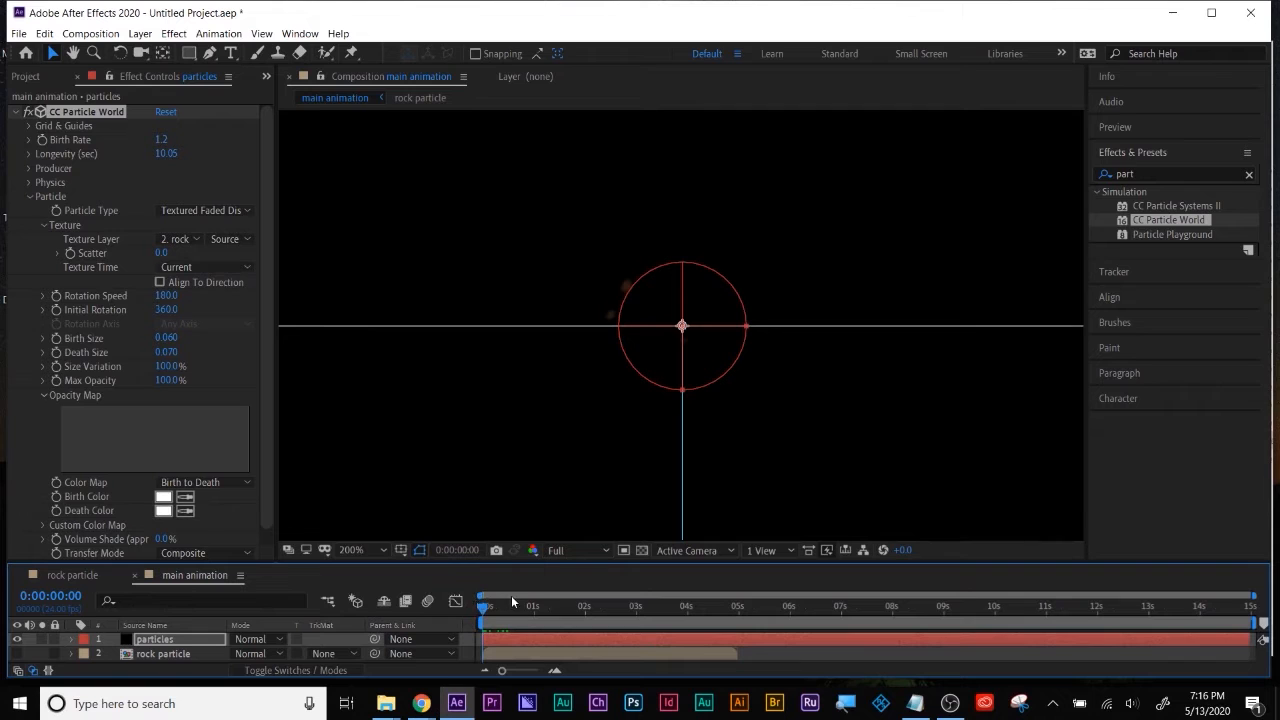
Keyframe Birth Rate at 1.2 on the first frame and at 0 on 0:00:00:06
{"action": "mouse_move", "coordinate": [481, 604]}
{"action": "left_mouse_down"}
{"action": "mouse_move", "coordinate": [497, 605]}
{"action": "mouse_move", "coordinate": [468, 615]}
{"action": "left_mouse_up"}
{"action": "left_click", "coordinate": [43, 141]}
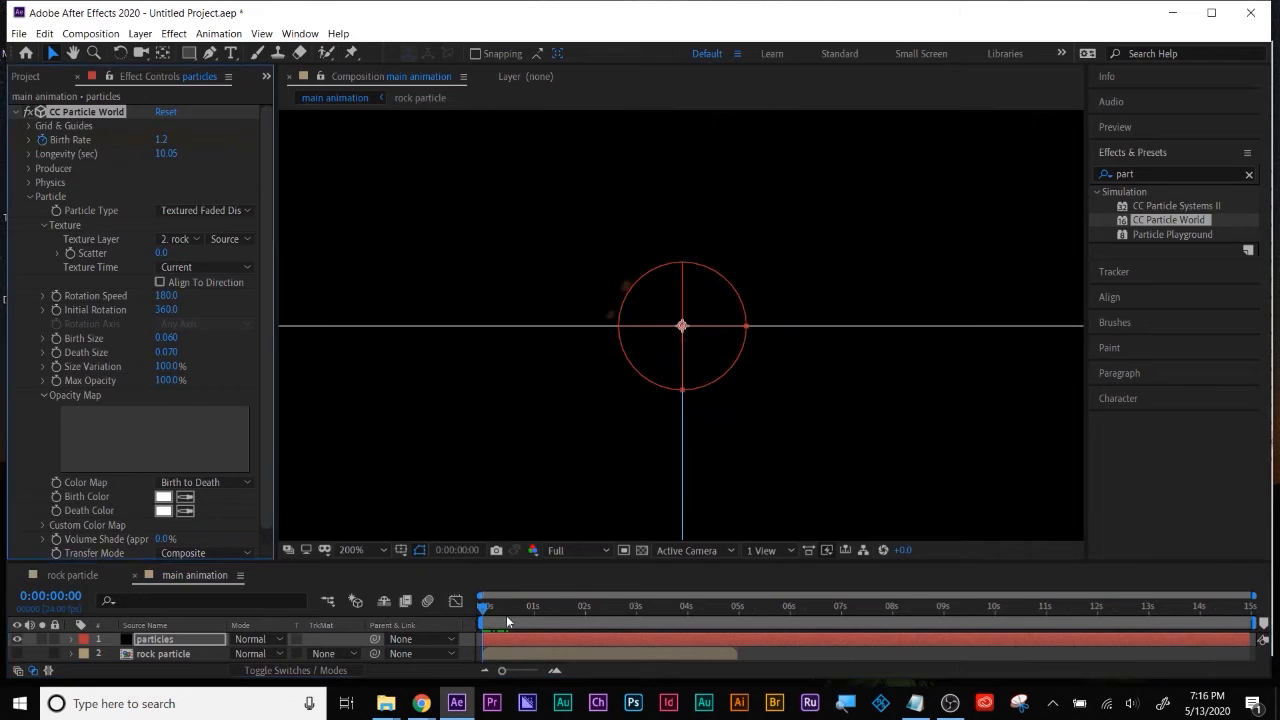
{"action": "left_click", "coordinate": [481, 611]}
{"action": "key", "text": "space"}
{"action": "left_click", "coordinate": [163, 140]}
{"action": "type", "text": "0"}
{"action": "key", "text": "Return"}
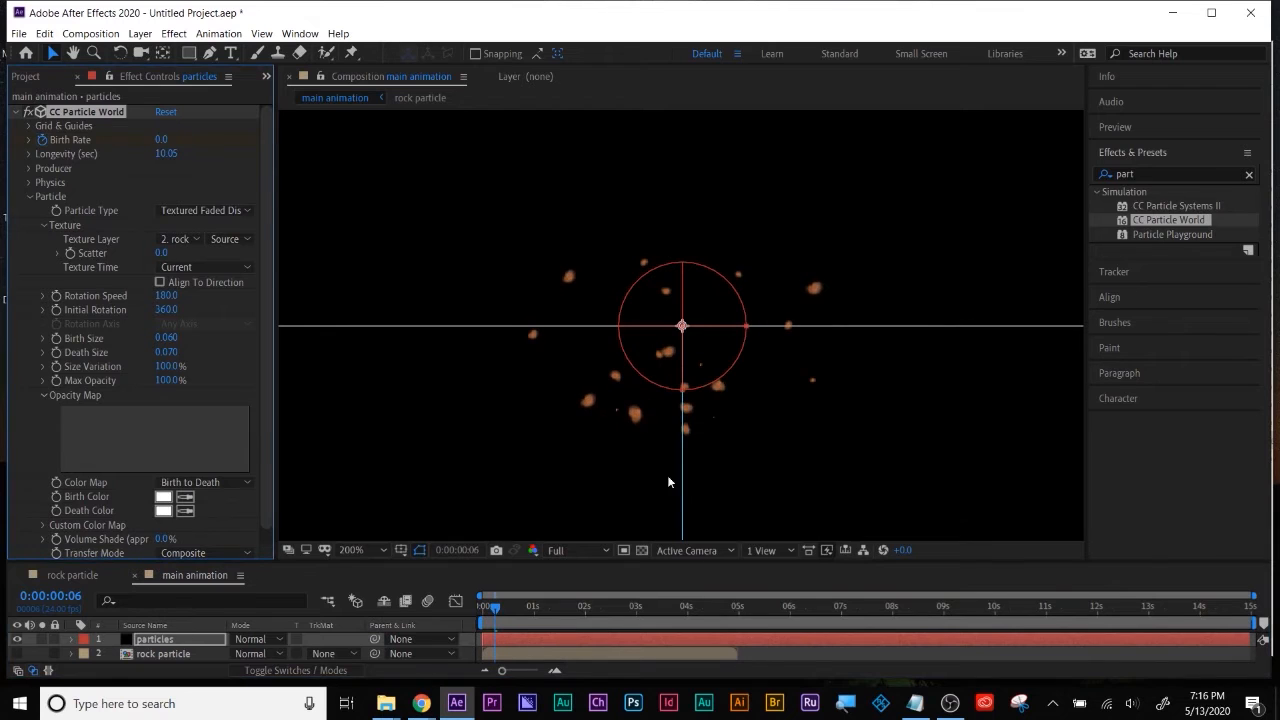
Preview the falling rock particles past the Birth Rate cutoff and return to the first frame
{"action": "left_click", "coordinate": [497, 609]}
{"action": "key", "text": "space"}
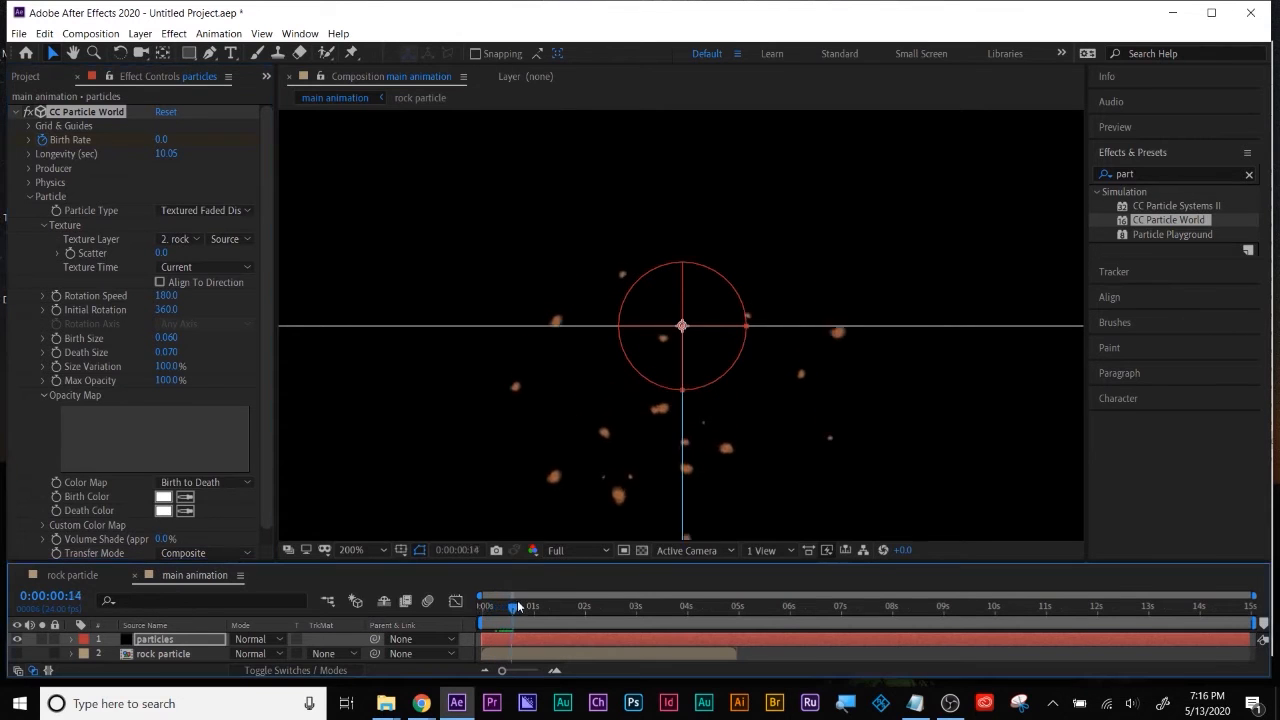
{"action": "left_click_drag", "start_coordinate": [553, 611], "coordinate": [438, 620]}
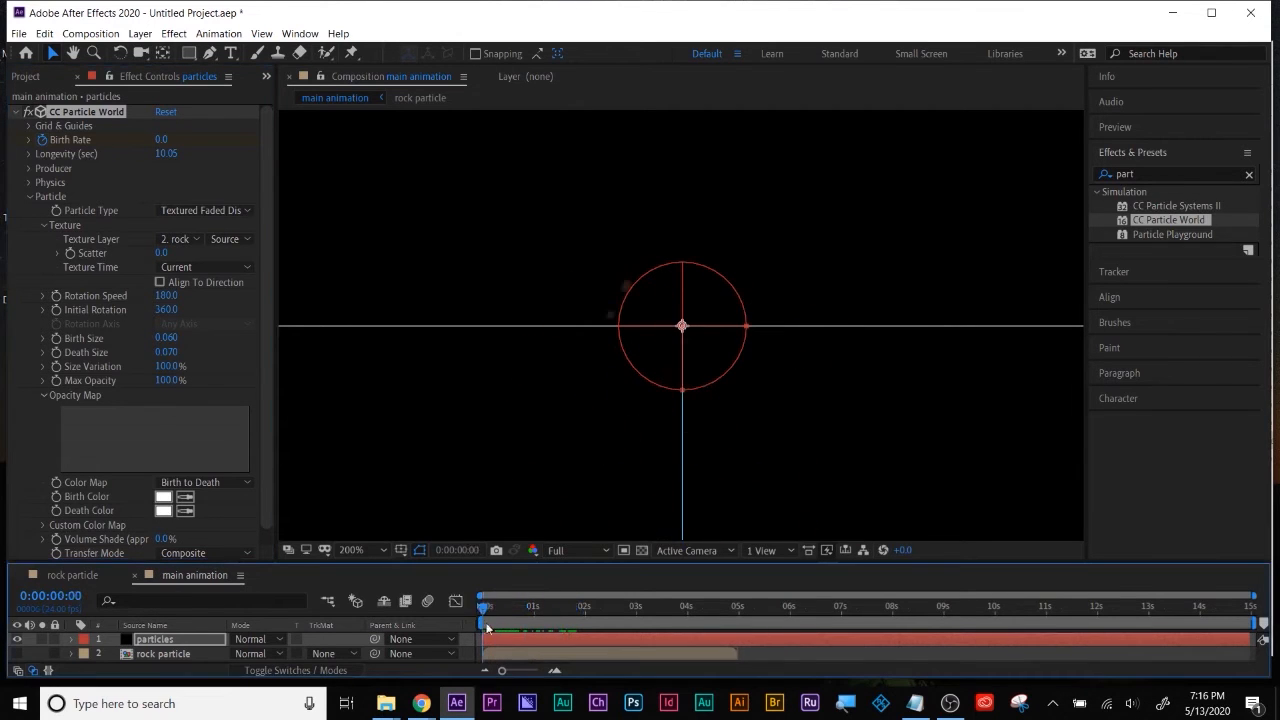
Trim the work area to about the first two seconds for previewing the particle burst, and fit the composition to the viewer
{"action": "key", "text": "space"}
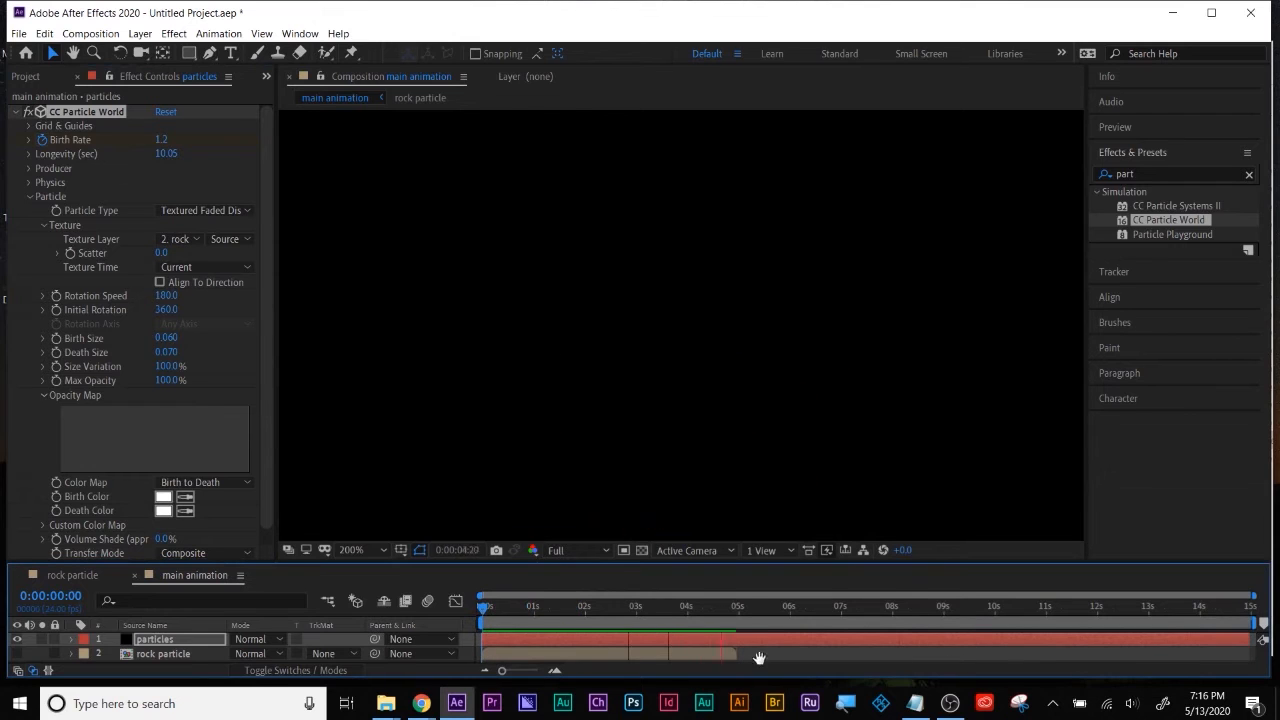
{"action": "key", "text": "space"}
{"action": "key", "text": "End"}
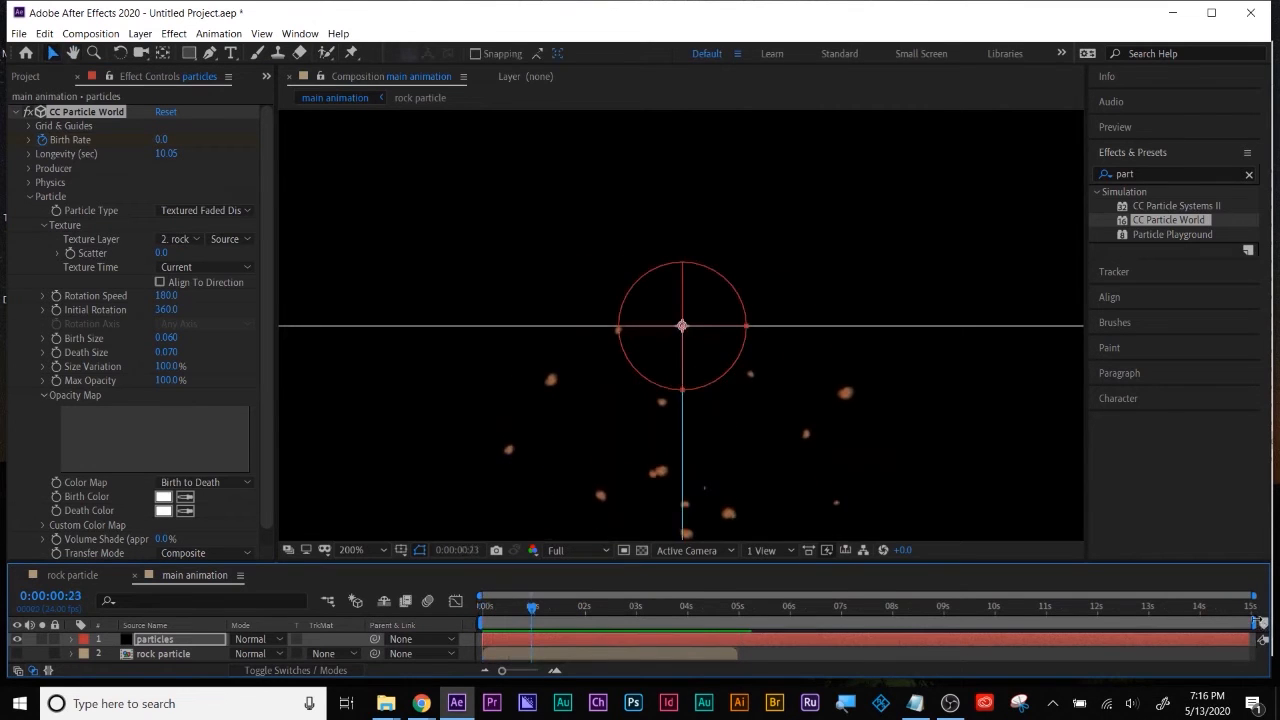
{"action": "left_click_drag", "start_coordinate": [1254, 622], "coordinate": [563, 624]}
{"action": "key", "text": "Home"}
{"action": "key", "text": "space"}
{"action": "key", "text": "space"}
{"action": "key", "text": "space"}
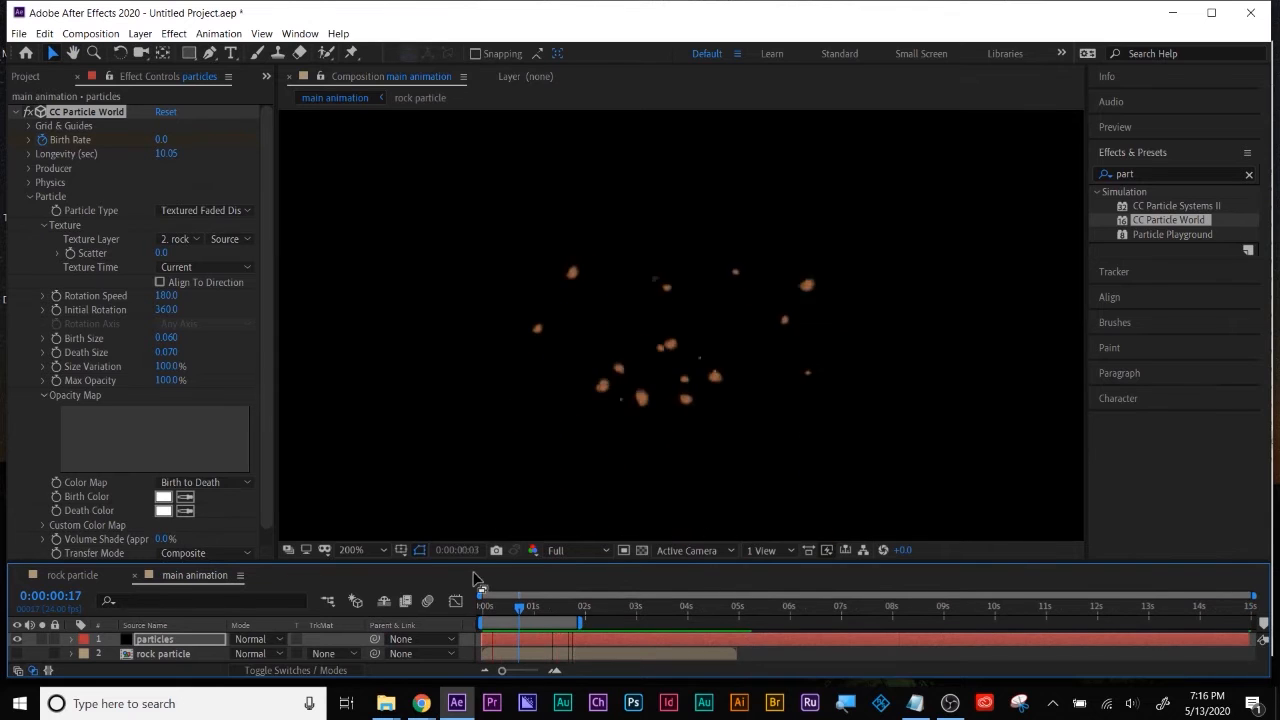
{"action": "left_click", "coordinate": [355, 550]}
{"action": "left_click", "coordinate": [361, 267]}
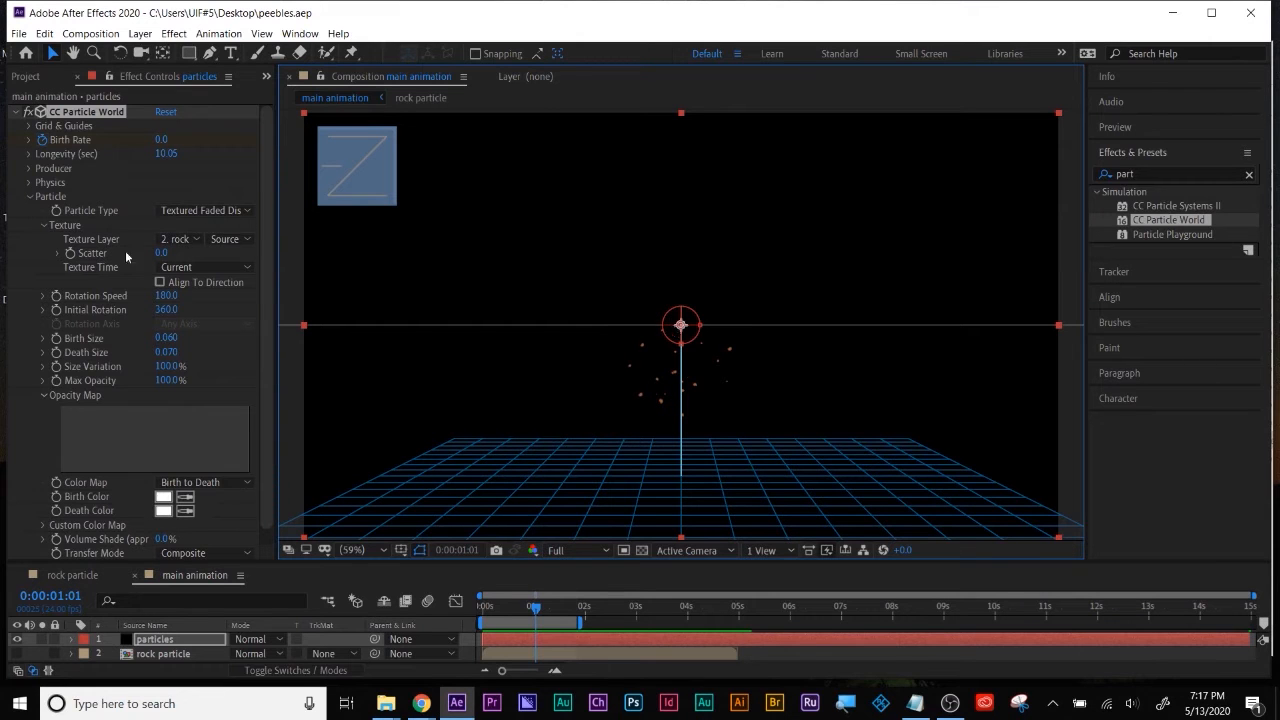
Try a Producer Position X of 0.10, undo it, and save the project
{"action": "left_click", "coordinate": [29, 197]}
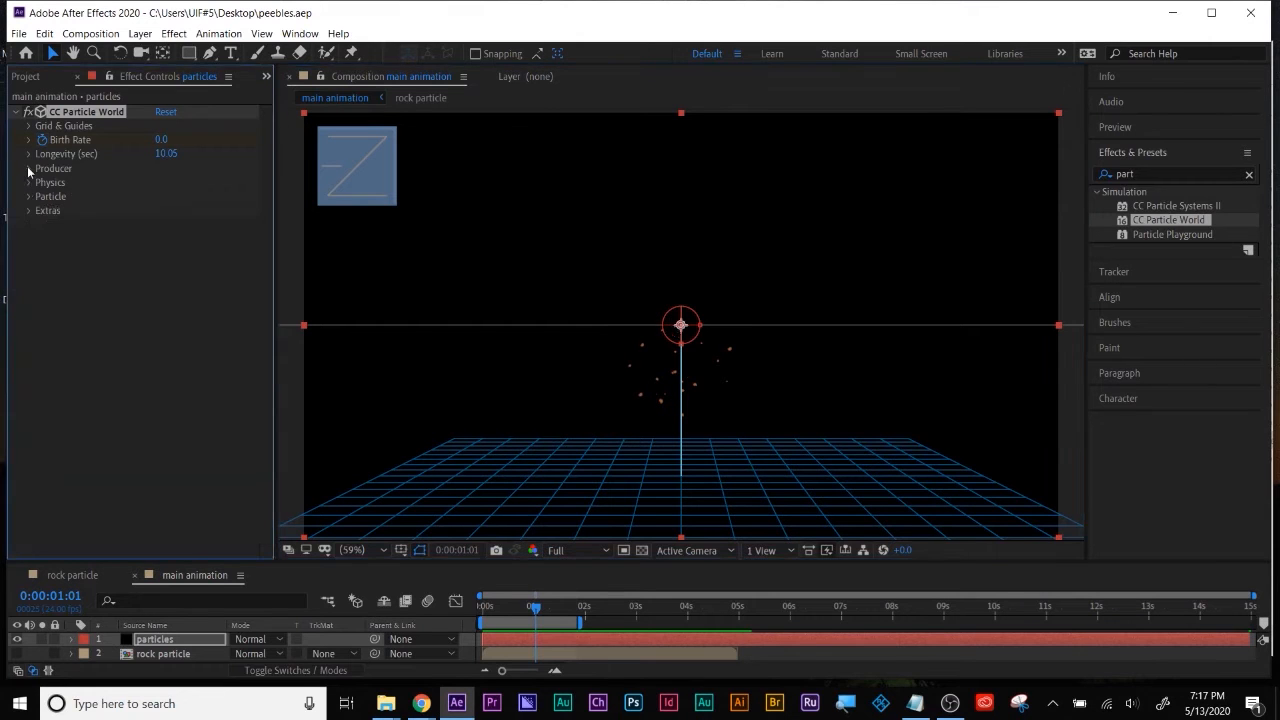
{"action": "left_click", "coordinate": [29, 168]}
{"action": "mouse_move", "coordinate": [163, 182]}
{"action": "left_mouse_down"}
{"action": "mouse_move", "coordinate": [152, 182]}
{"action": "mouse_move", "coordinate": [179, 183]}
{"action": "left_mouse_up"}
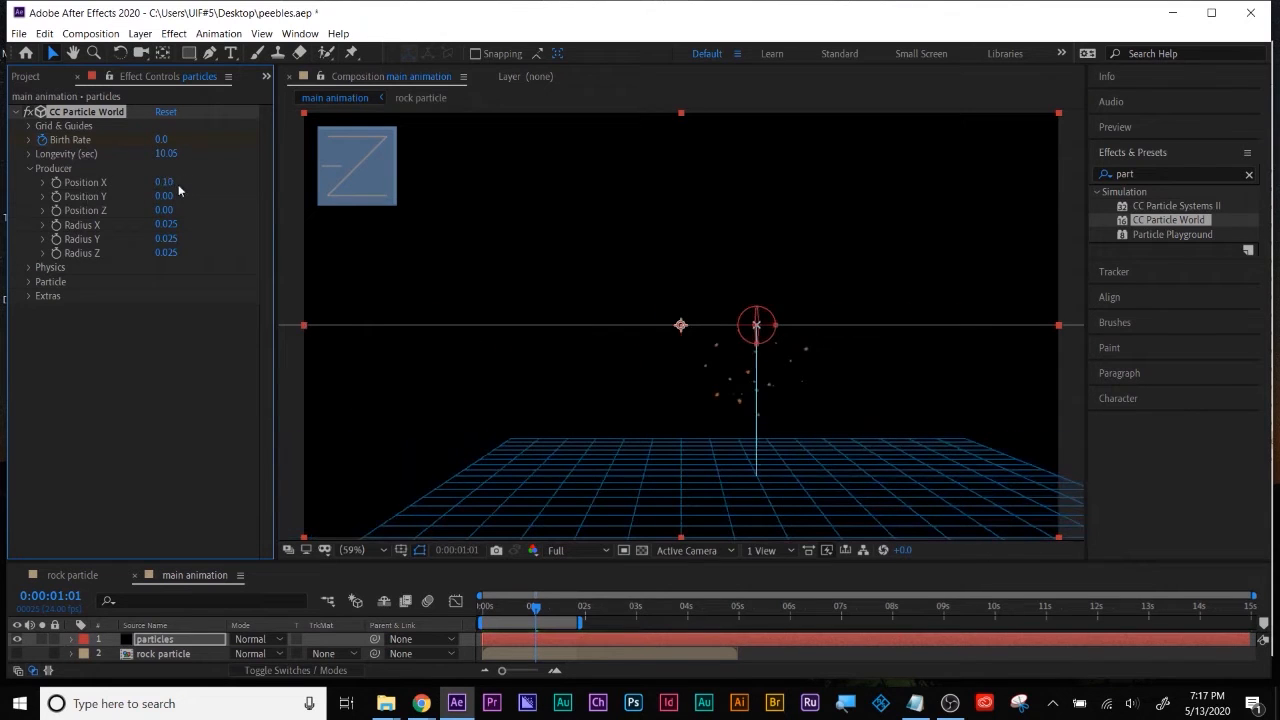
{"action": "key", "text": "ctrl+z"}
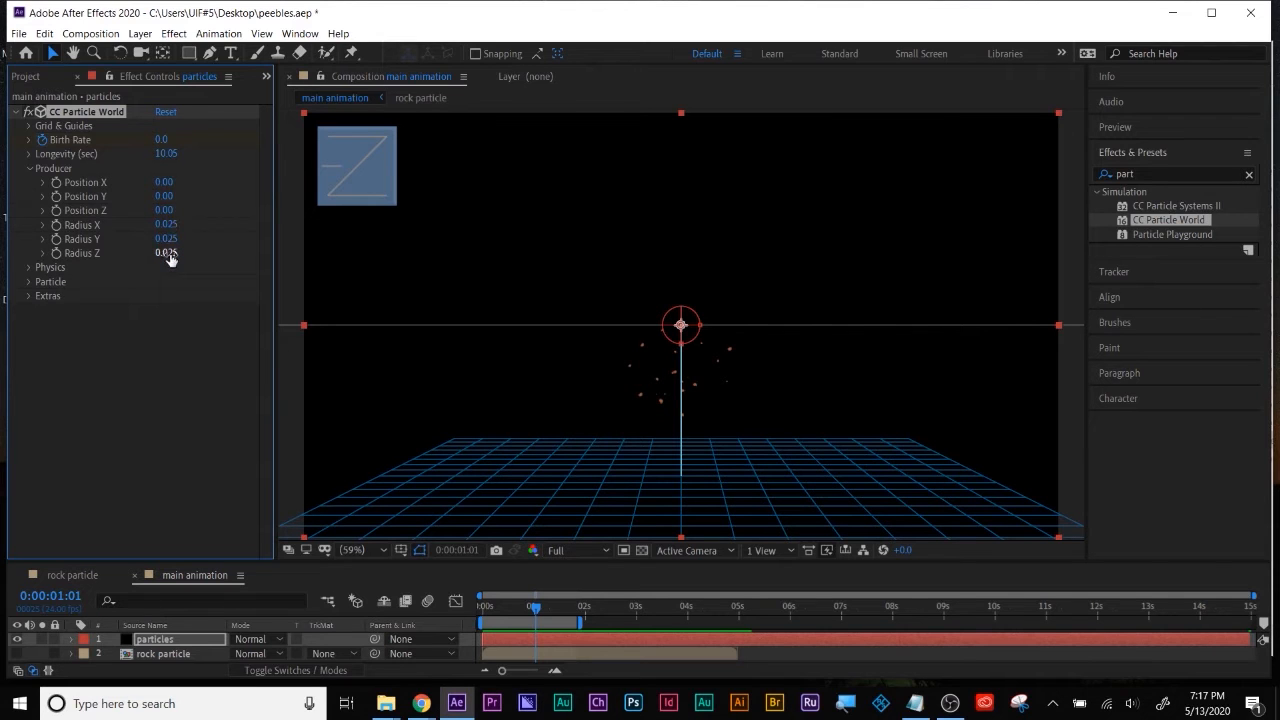
{"action": "mouse_move", "coordinate": [170, 228]}
{"action": "left_mouse_down"}
{"action": "mouse_move", "coordinate": [202, 219]}
{"action": "mouse_move", "coordinate": [166, 223]}
{"action": "left_mouse_up"}
{"action": "key", "text": "ctrl+s"}
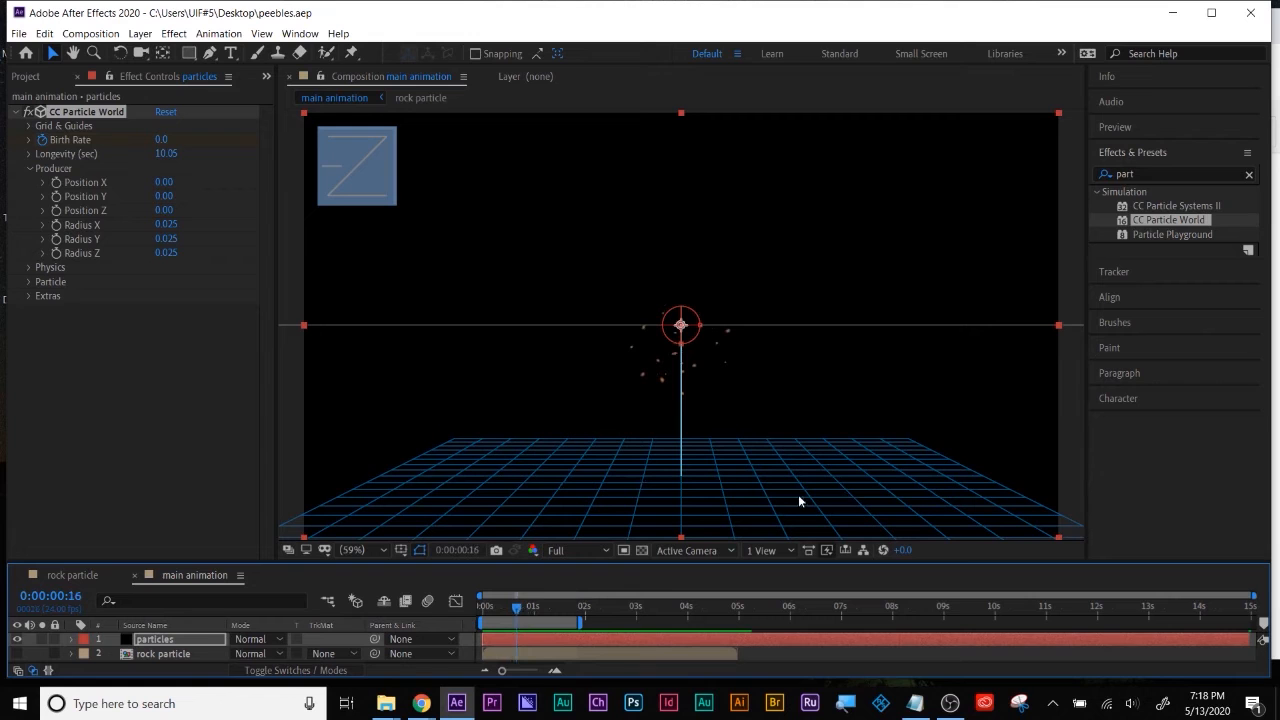
{"action": "left_click", "coordinate": [30, 283]}
{"action": "scroll", "coordinate": [31, 288], "scroll_direction": "down", "scroll_amount": 2}
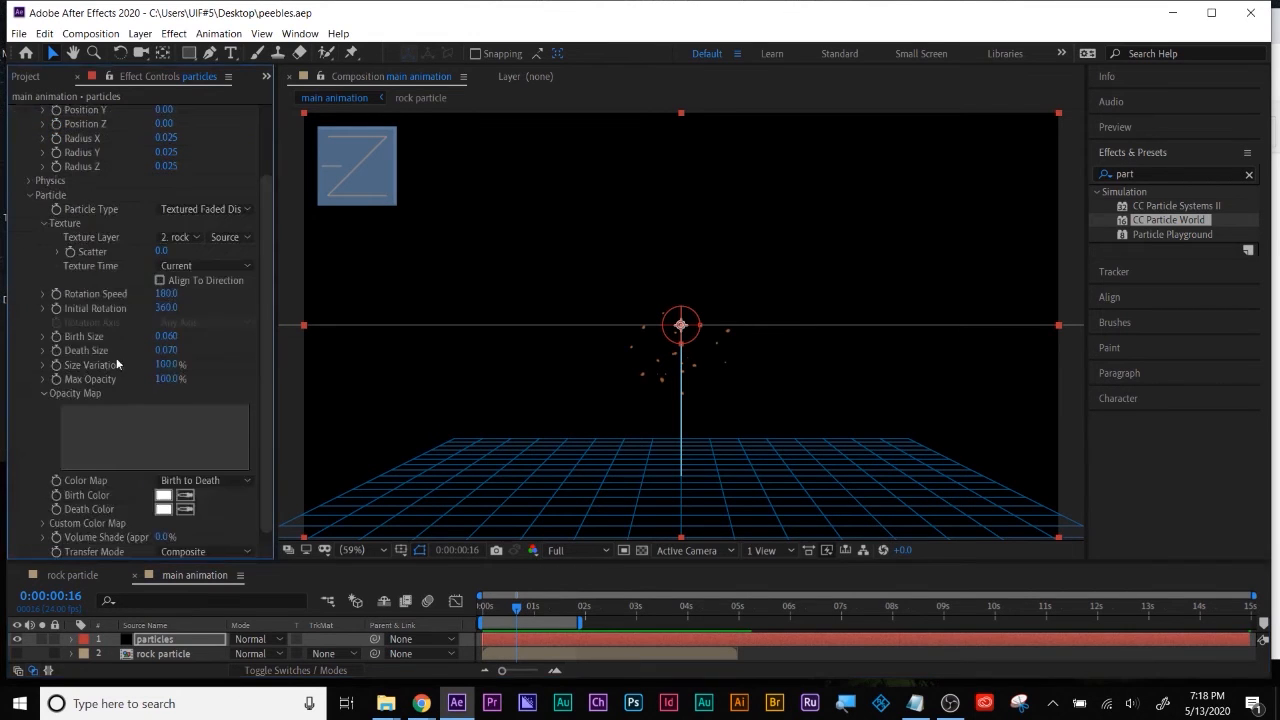
{"action": "scroll", "coordinate": [125, 380], "scroll_direction": "down", "scroll_amount": 1}
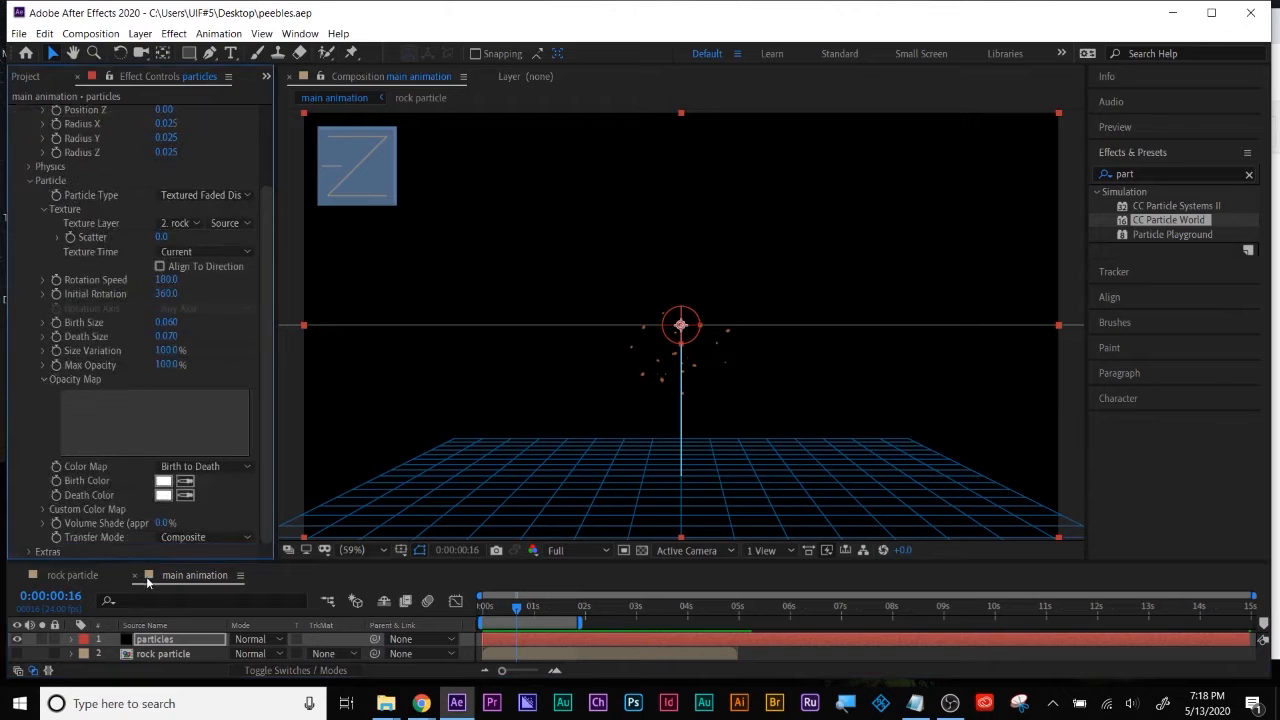
{"action": "scroll", "coordinate": [103, 488], "scroll_direction": "up", "scroll_amount": 5}
{"action": "left_click", "coordinate": [30, 283]}
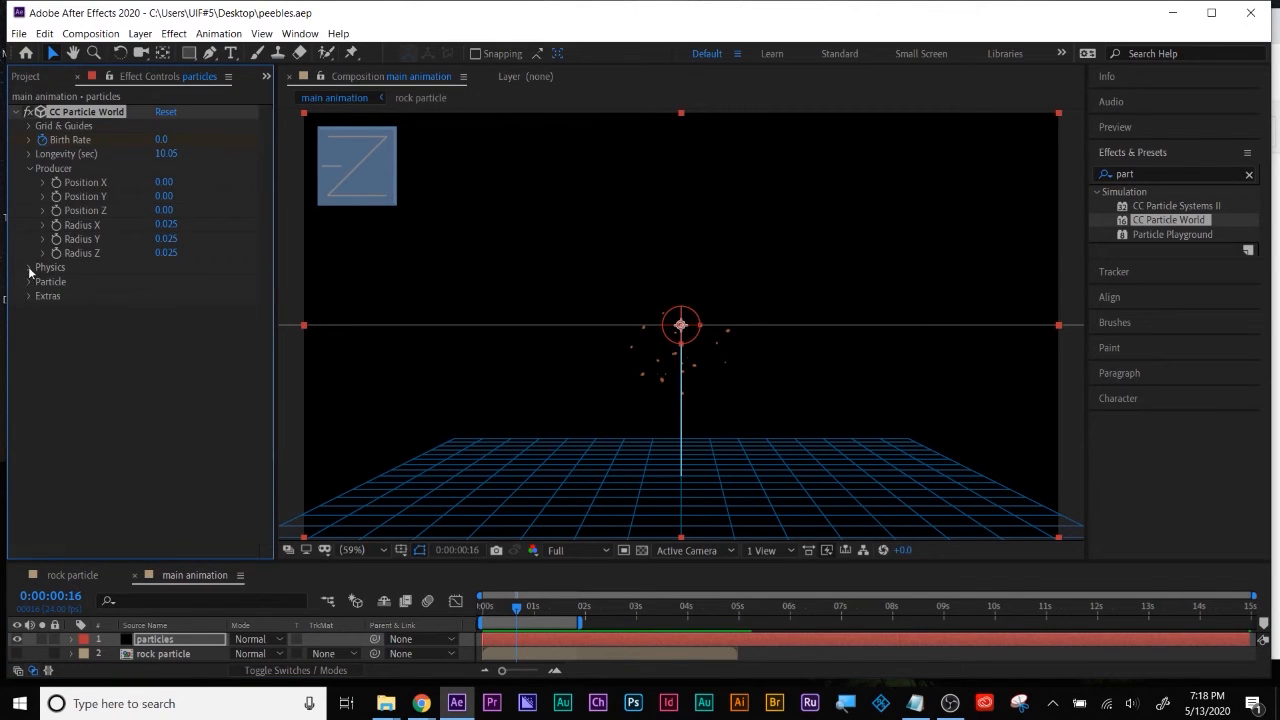
Set the CC Particle World grid size to 0.59 and the physics floor position to 0.04
{"action": "left_click", "coordinate": [30, 268]}
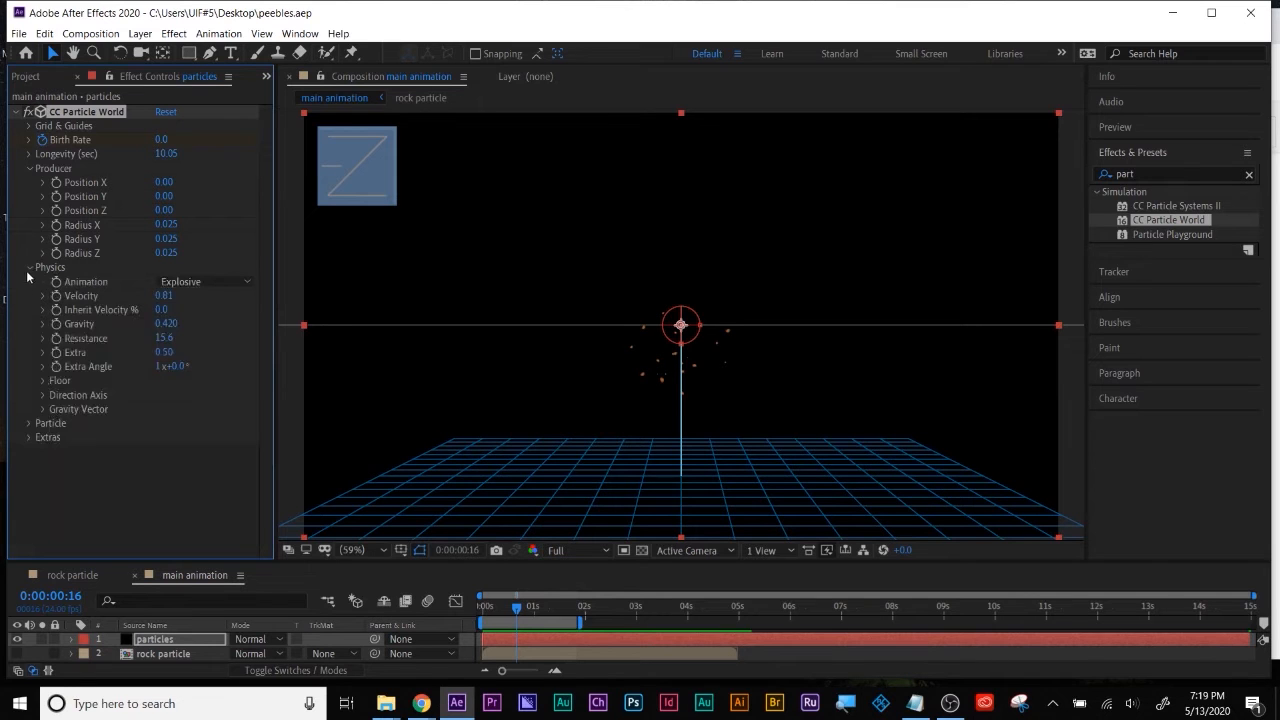
{"action": "left_click", "coordinate": [42, 381]}
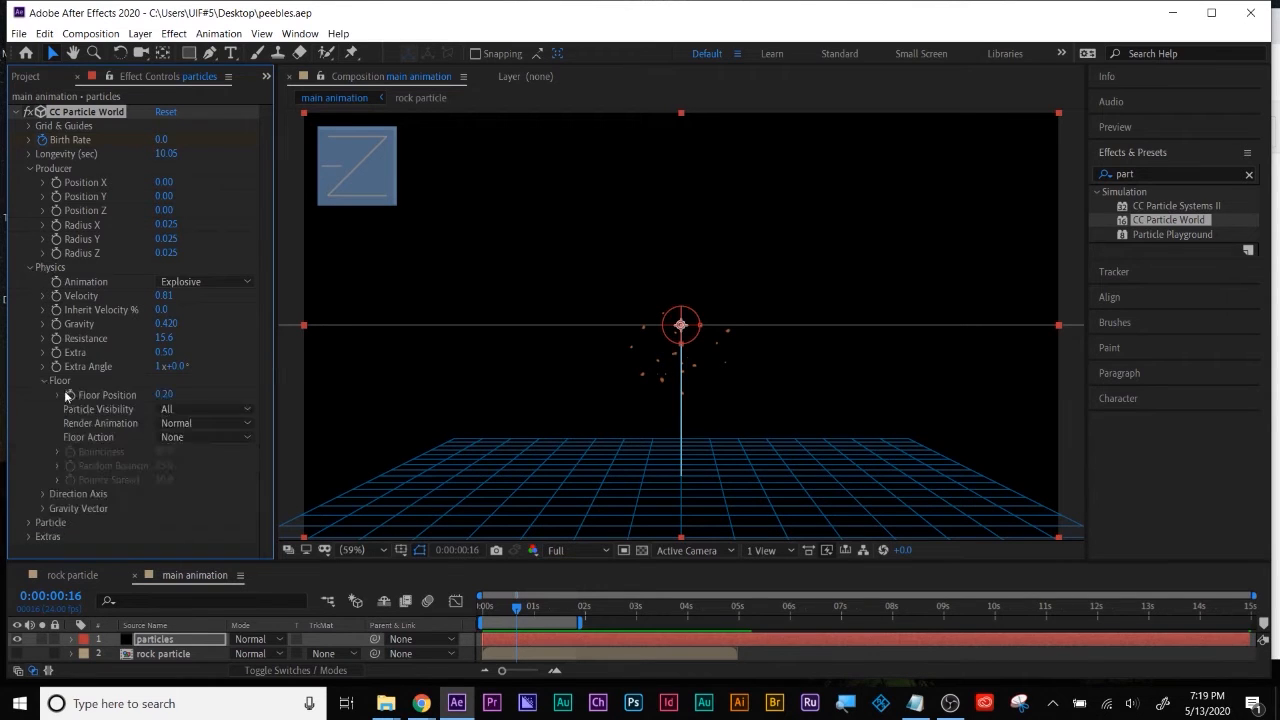
{"action": "left_click", "coordinate": [30, 127]}
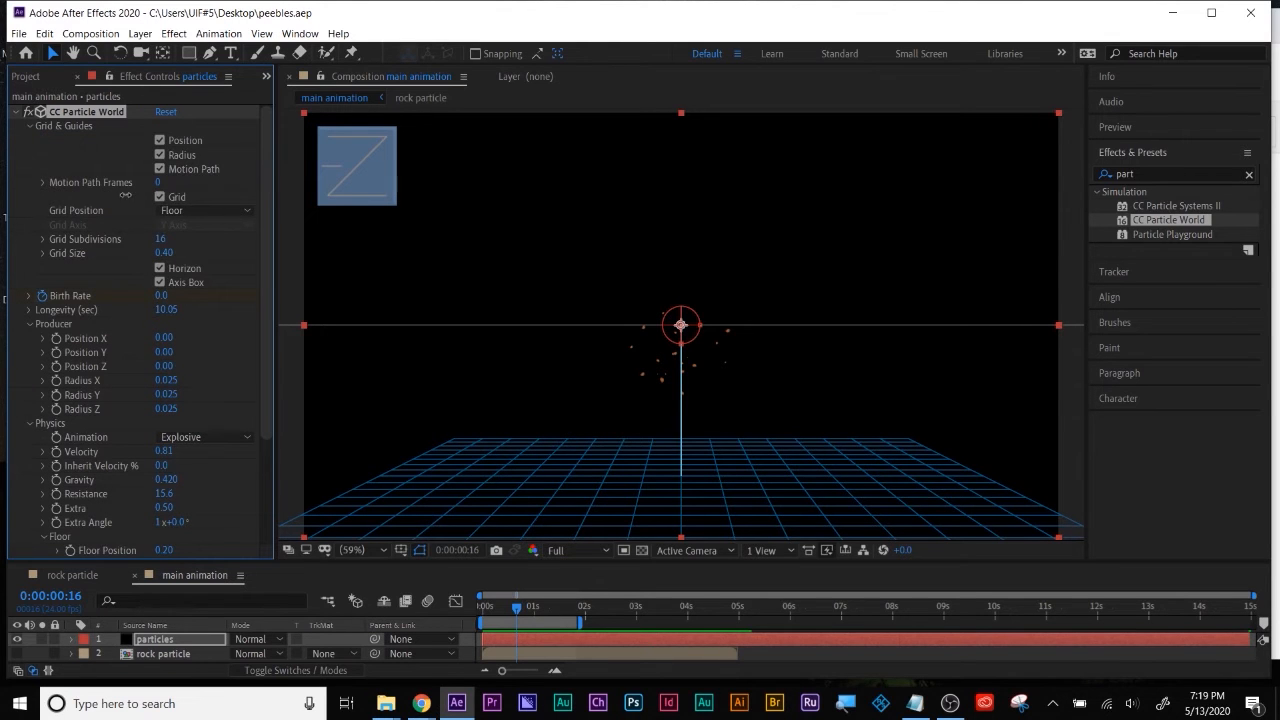
{"action": "left_click_drag", "start_coordinate": [162, 253], "coordinate": [181, 253]}
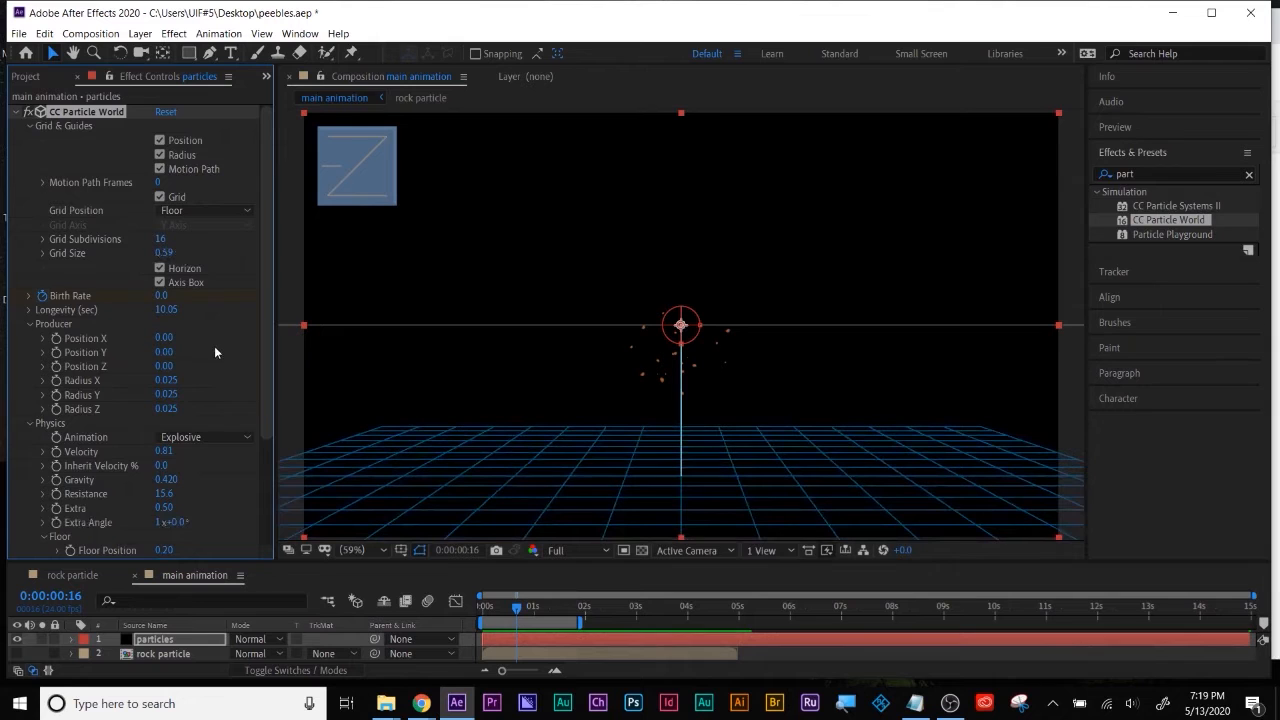
{"action": "scroll", "coordinate": [212, 344], "scroll_direction": "down", "scroll_amount": 5}
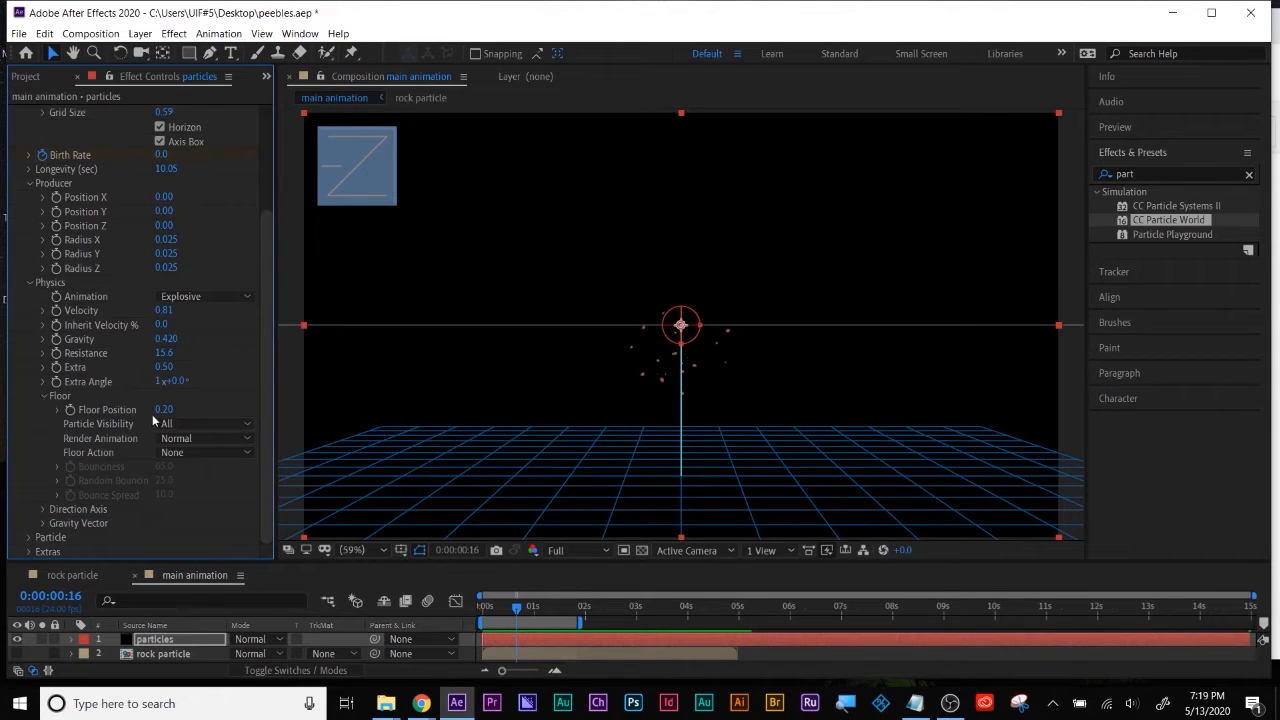
{"action": "left_click_drag", "start_coordinate": [163, 409], "coordinate": [151, 409]}
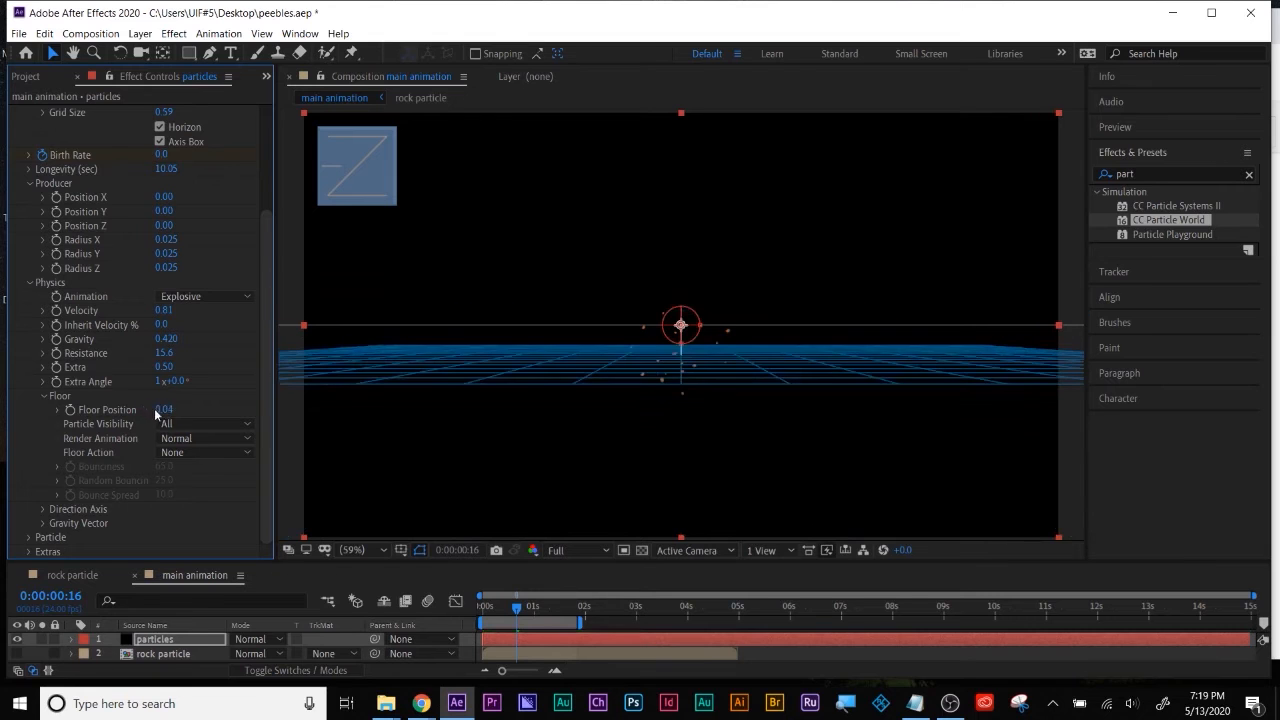
Keep the floor's Particle Visibility at All and Render Animation at Normal, and set its Floor Action to Bounce
{"action": "left_click", "coordinate": [183, 428]}
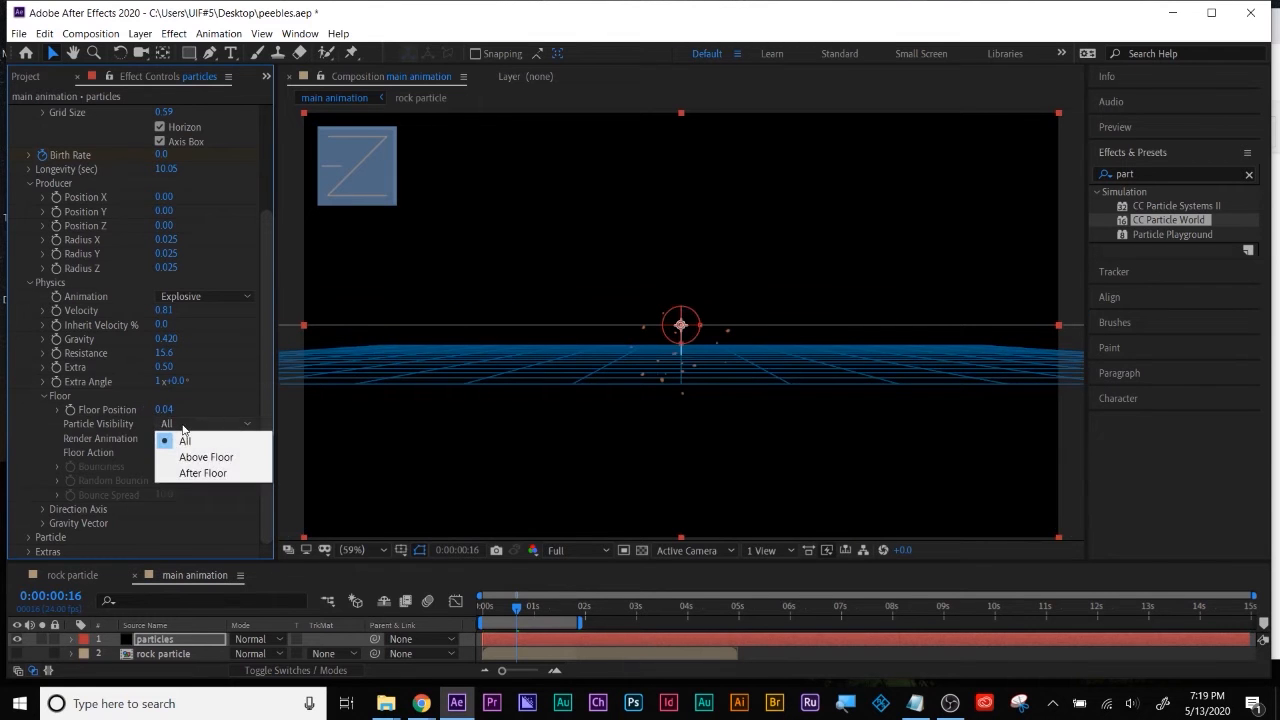
{"action": "left_click", "coordinate": [186, 441]}
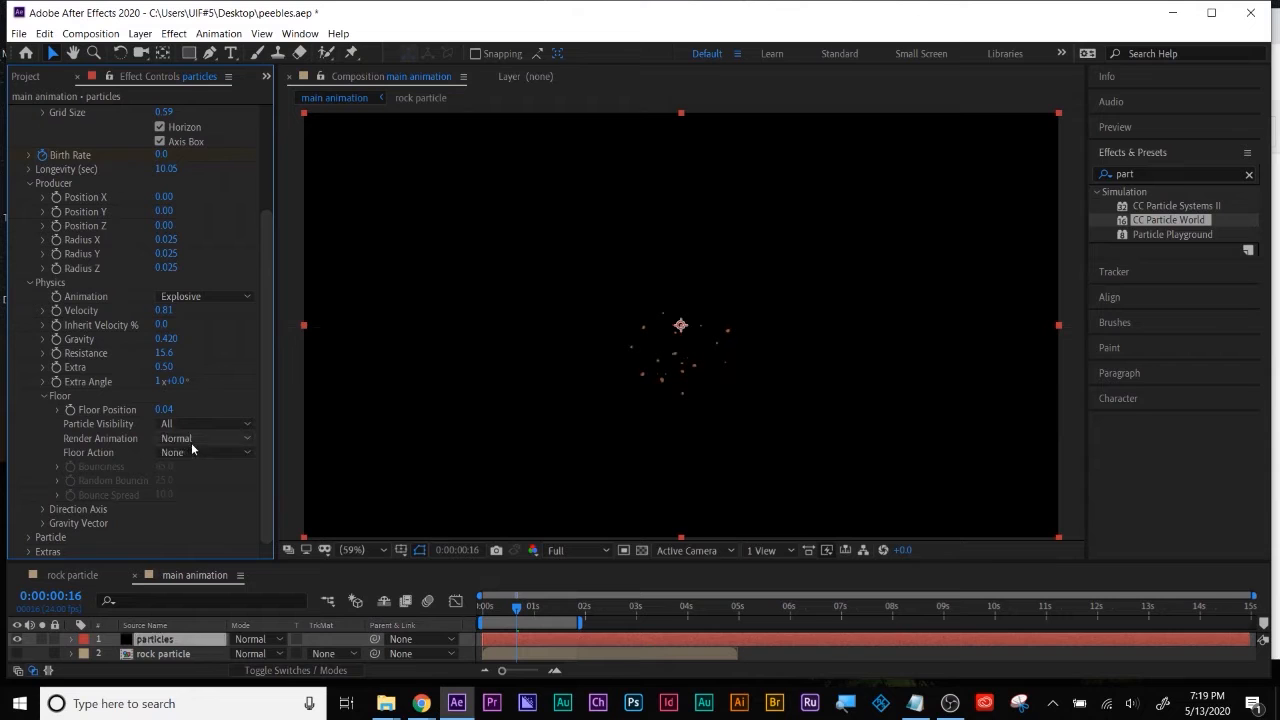
{"action": "left_click", "coordinate": [187, 429]}
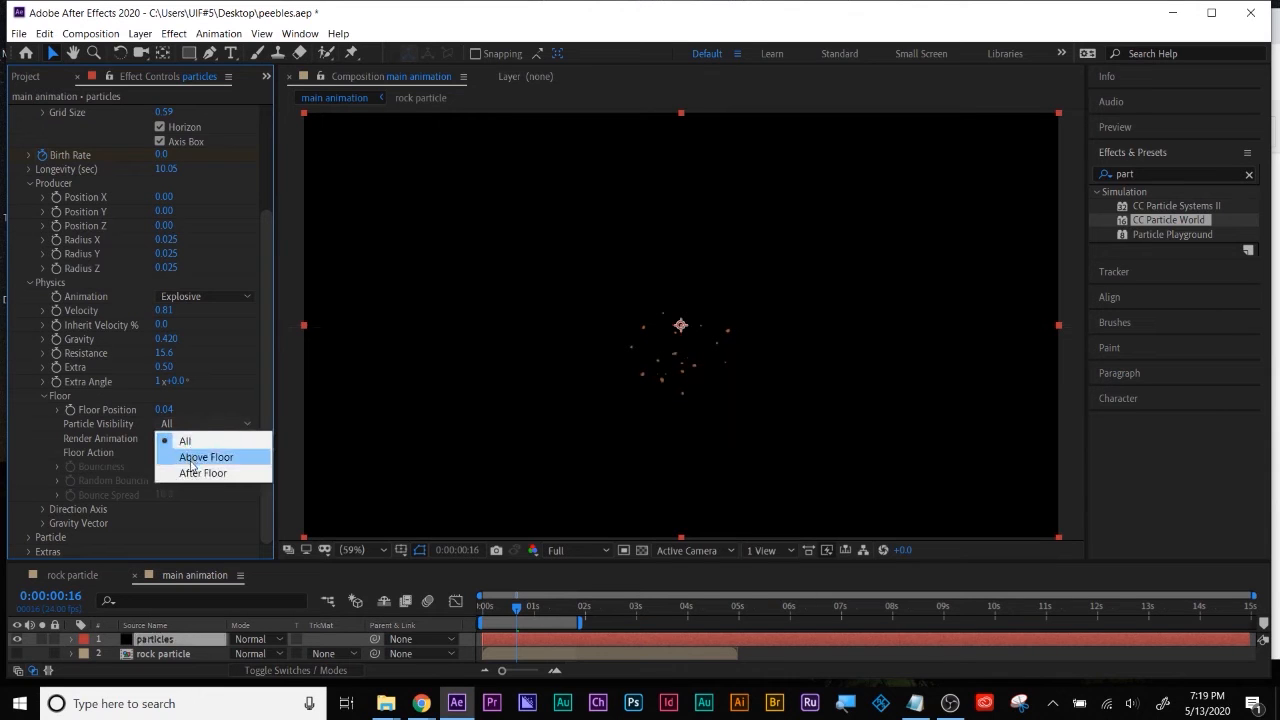
{"action": "left_click", "coordinate": [200, 414]}
{"action": "left_click", "coordinate": [196, 442]}
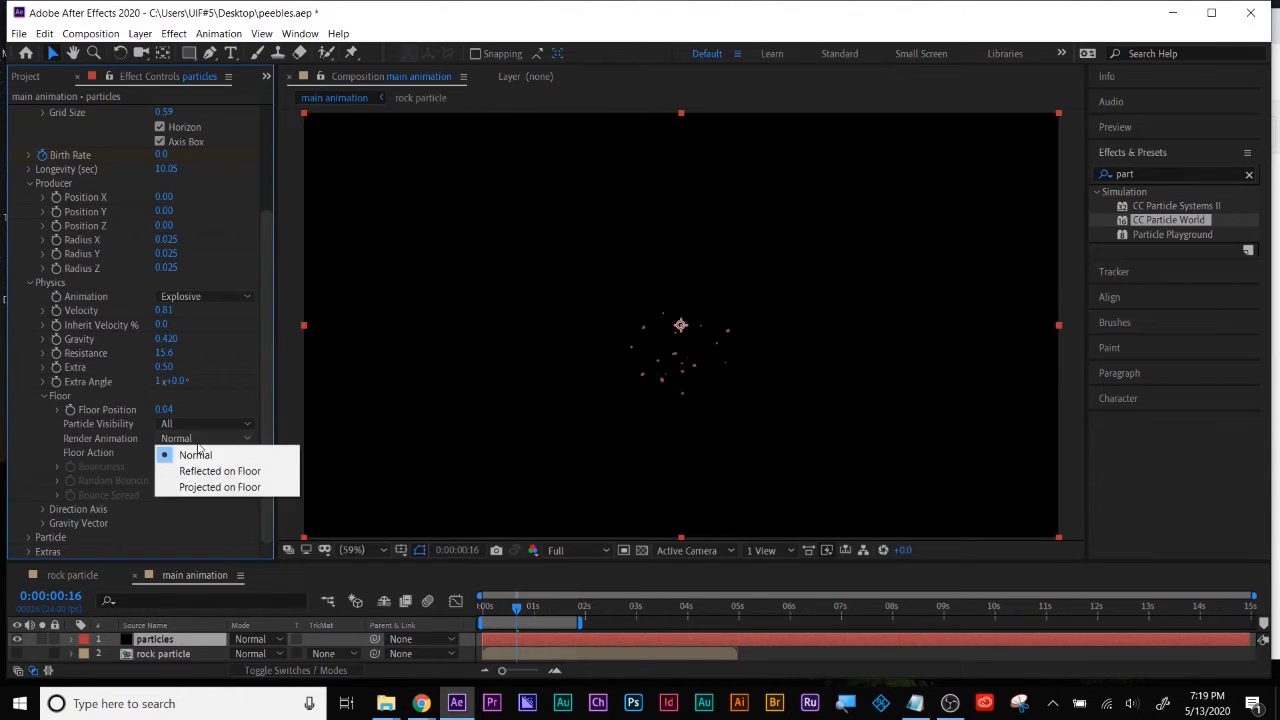
{"action": "left_click", "coordinate": [196, 455]}
{"action": "left_click", "coordinate": [204, 452]}
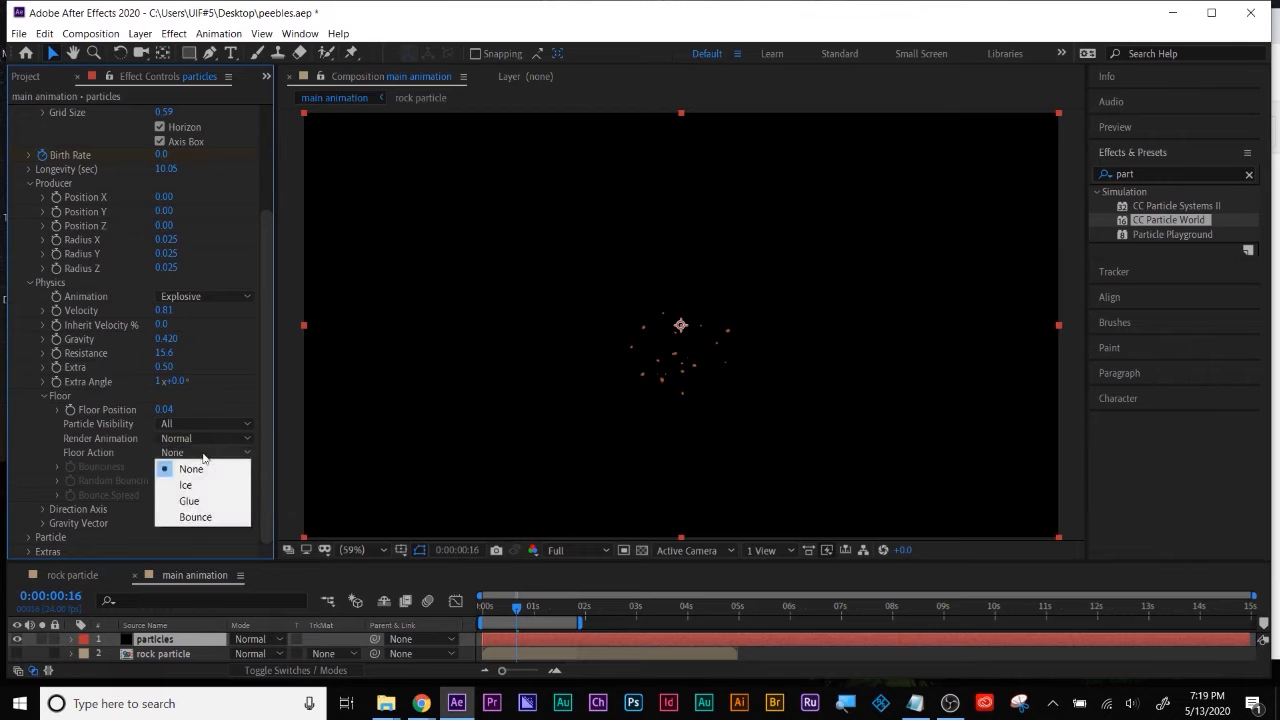
{"action": "left_click", "coordinate": [204, 515]}
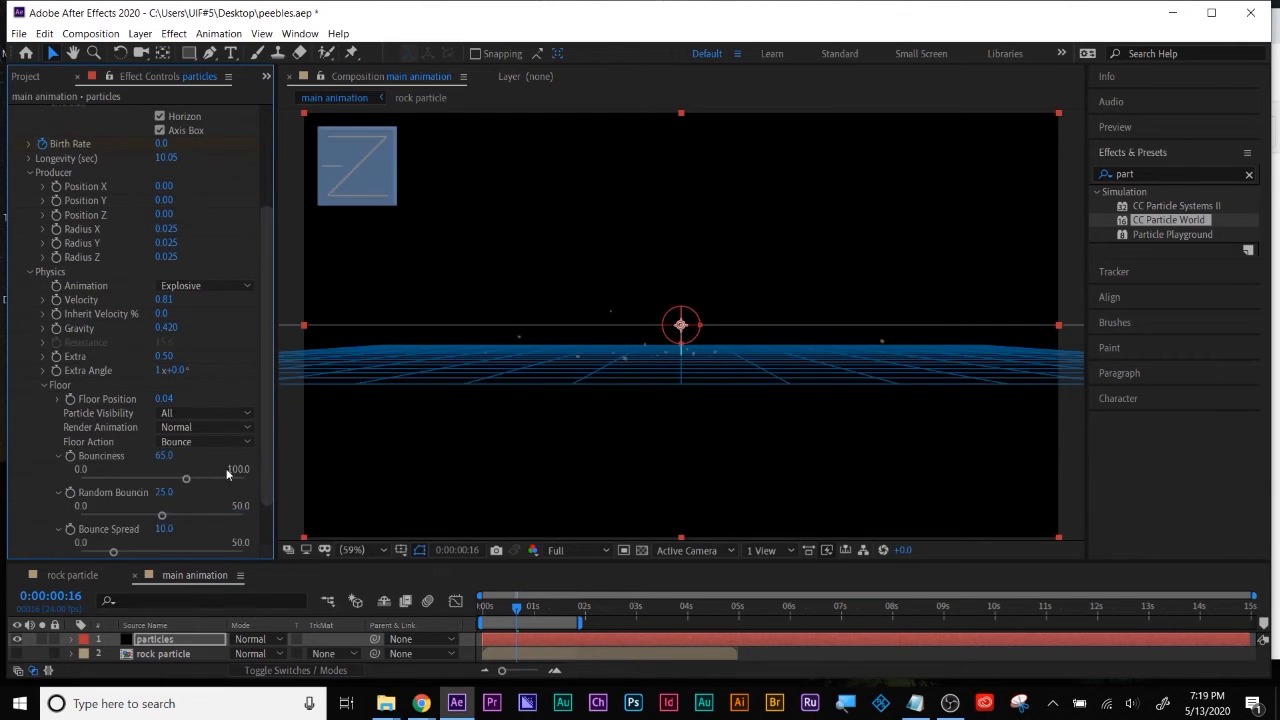
Preview the bouncing particles from the start of the composition and review the floor's bounce settings
{"action": "left_click_drag", "start_coordinate": [516, 606], "coordinate": [544, 612]}
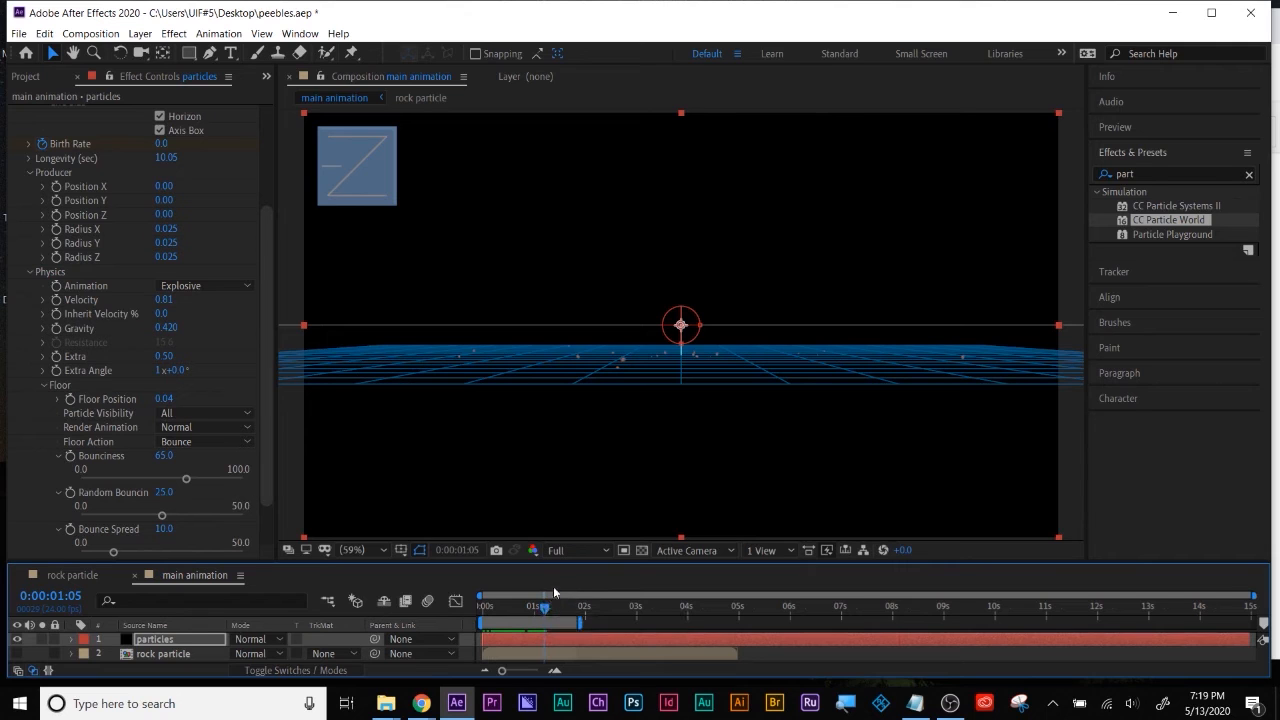
{"action": "left_click", "coordinate": [358, 550]}
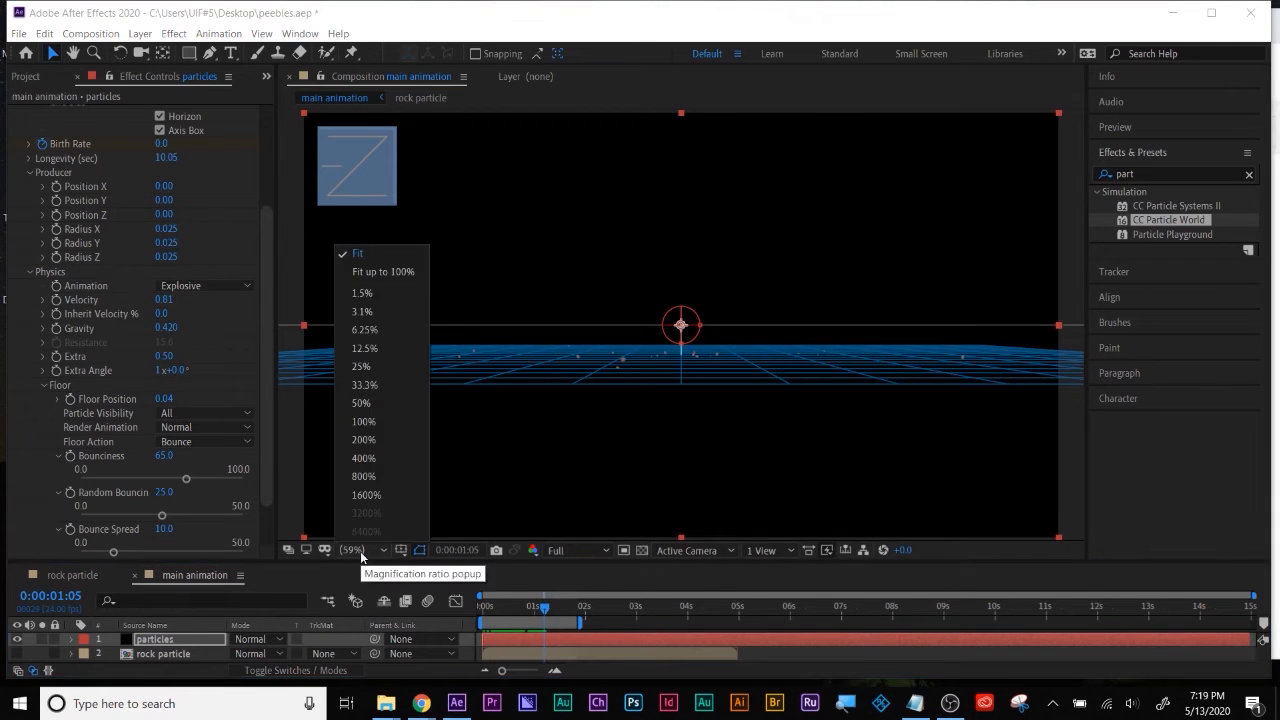
{"action": "left_click", "coordinate": [663, 477]}
{"action": "left_click_drag", "start_coordinate": [531, 607], "coordinate": [481, 613]}
{"action": "left_click", "coordinate": [616, 476]}
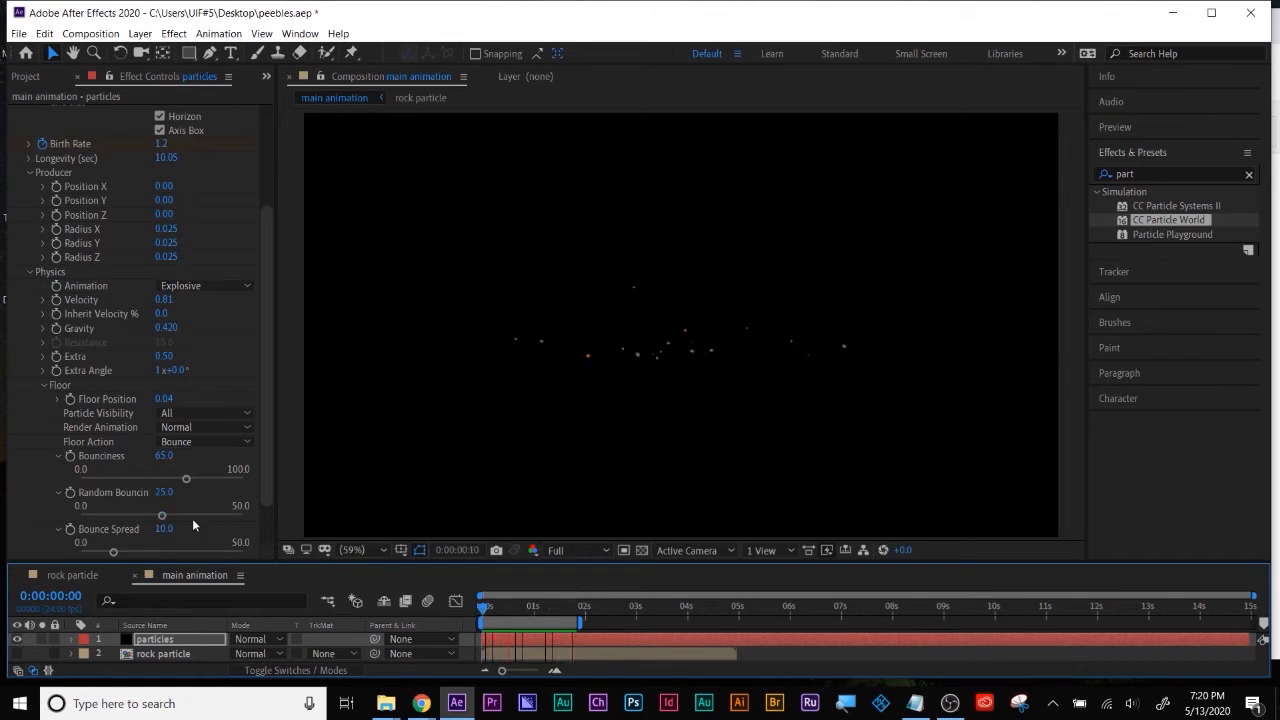
{"action": "left_click_drag", "start_coordinate": [265, 486], "coordinate": [266, 521]}
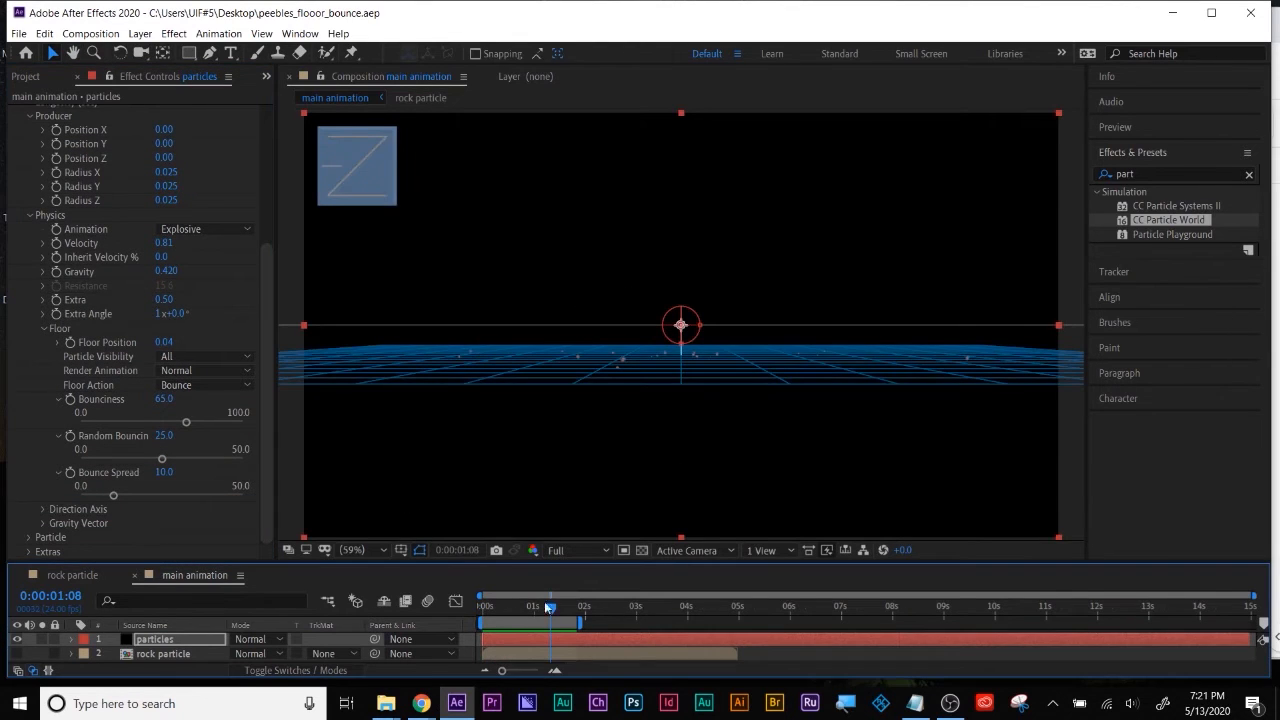
{"action": "left_click_drag", "start_coordinate": [548, 606], "coordinate": [500, 608]}
{"action": "key", "text": "space"}
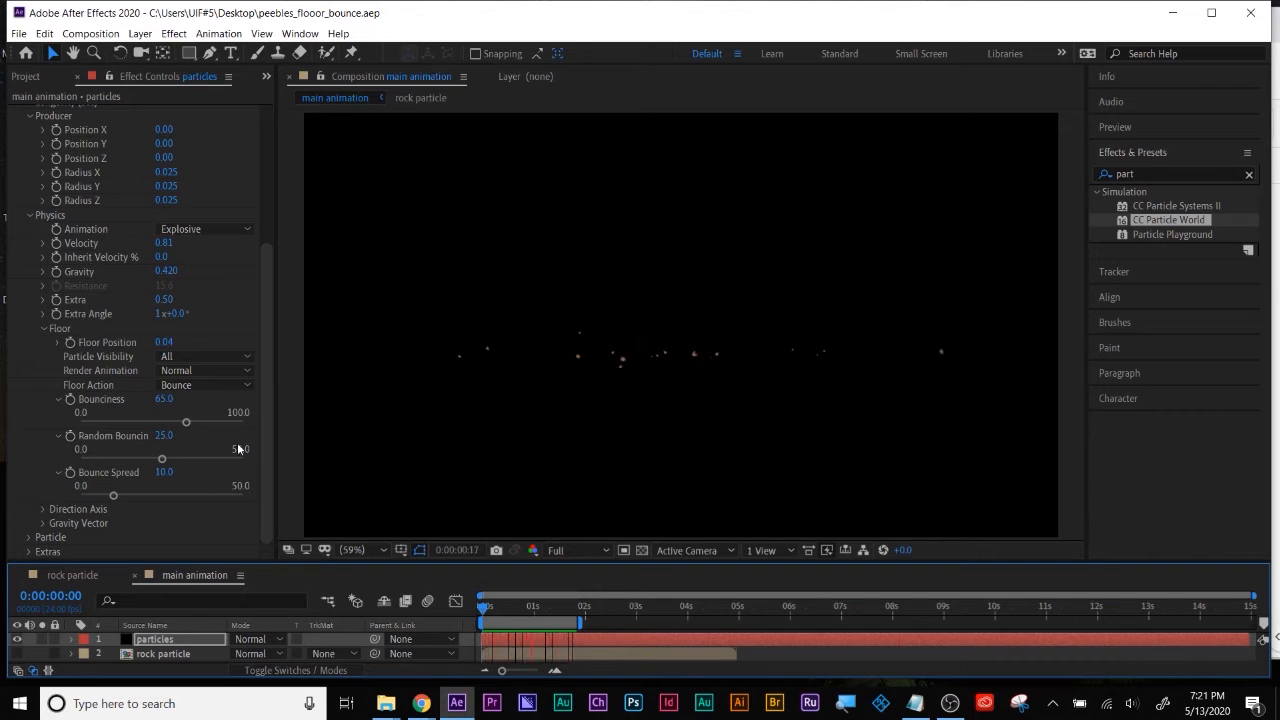
Try the Ice and Glue floor actions during the preview, and return the Floor Action to Bounce
{"action": "left_click", "coordinate": [204, 388]}
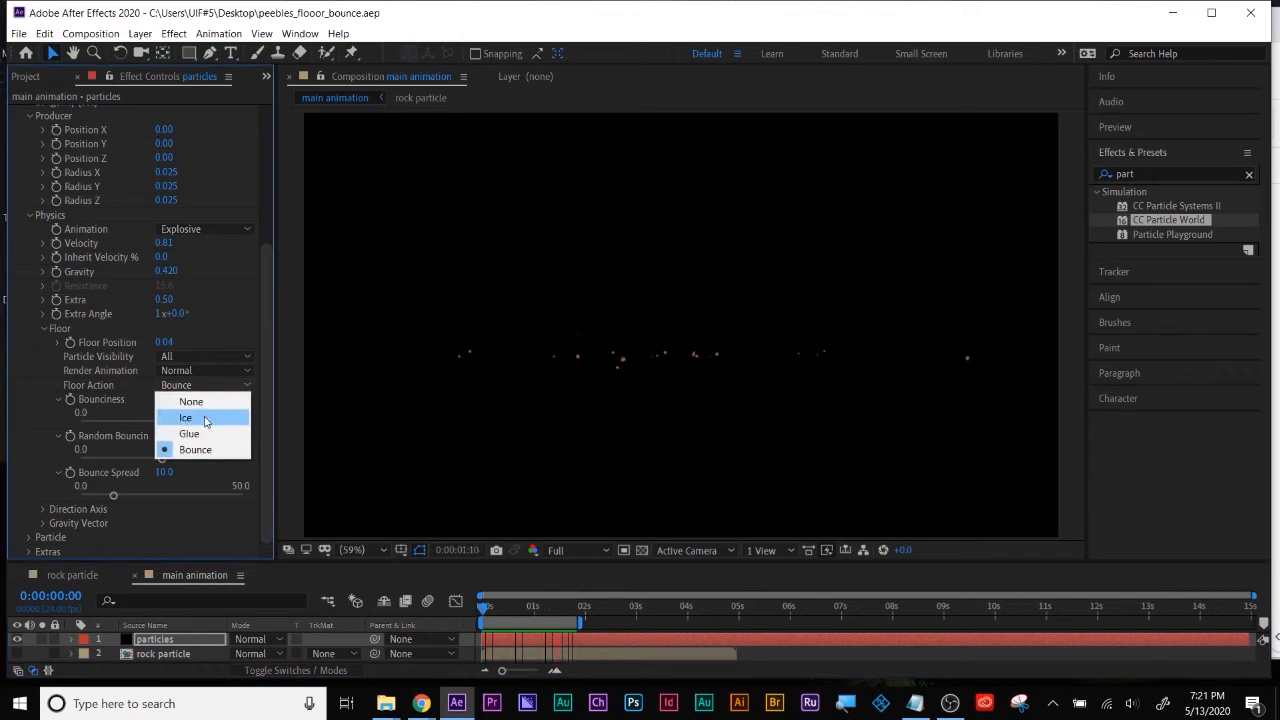
{"action": "left_click", "coordinate": [205, 418]}
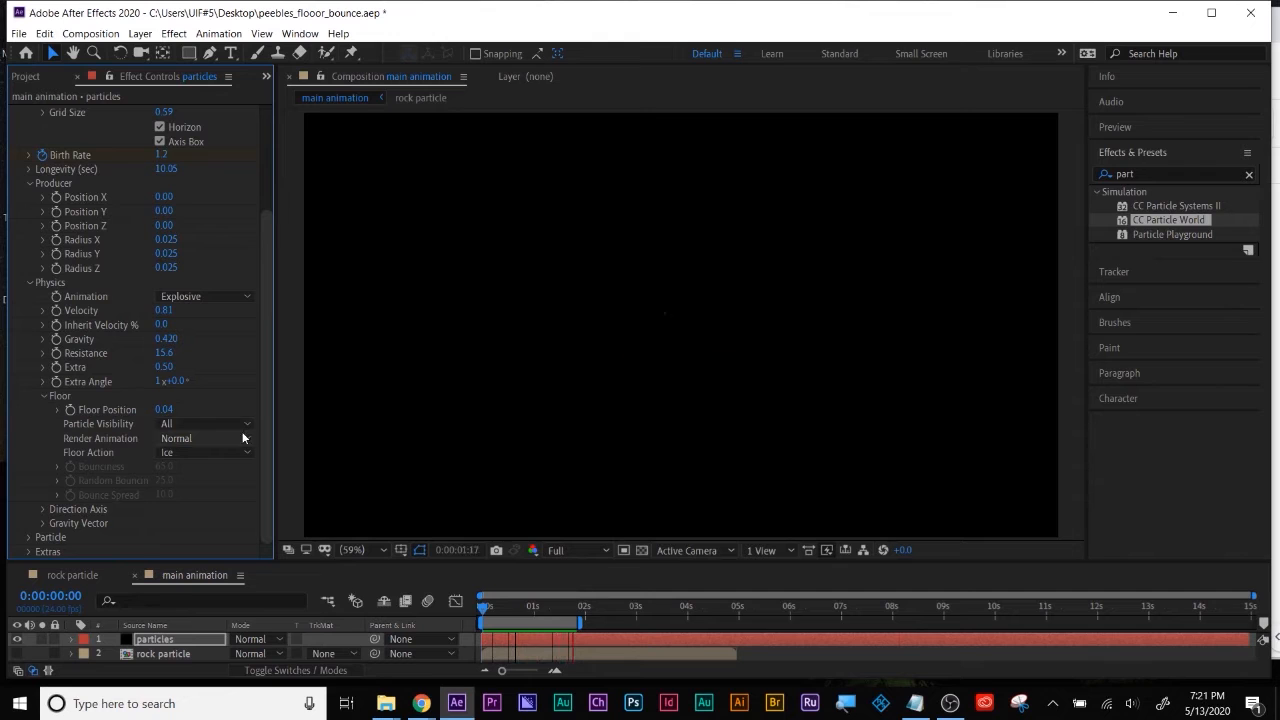
{"action": "left_click", "coordinate": [194, 451]}
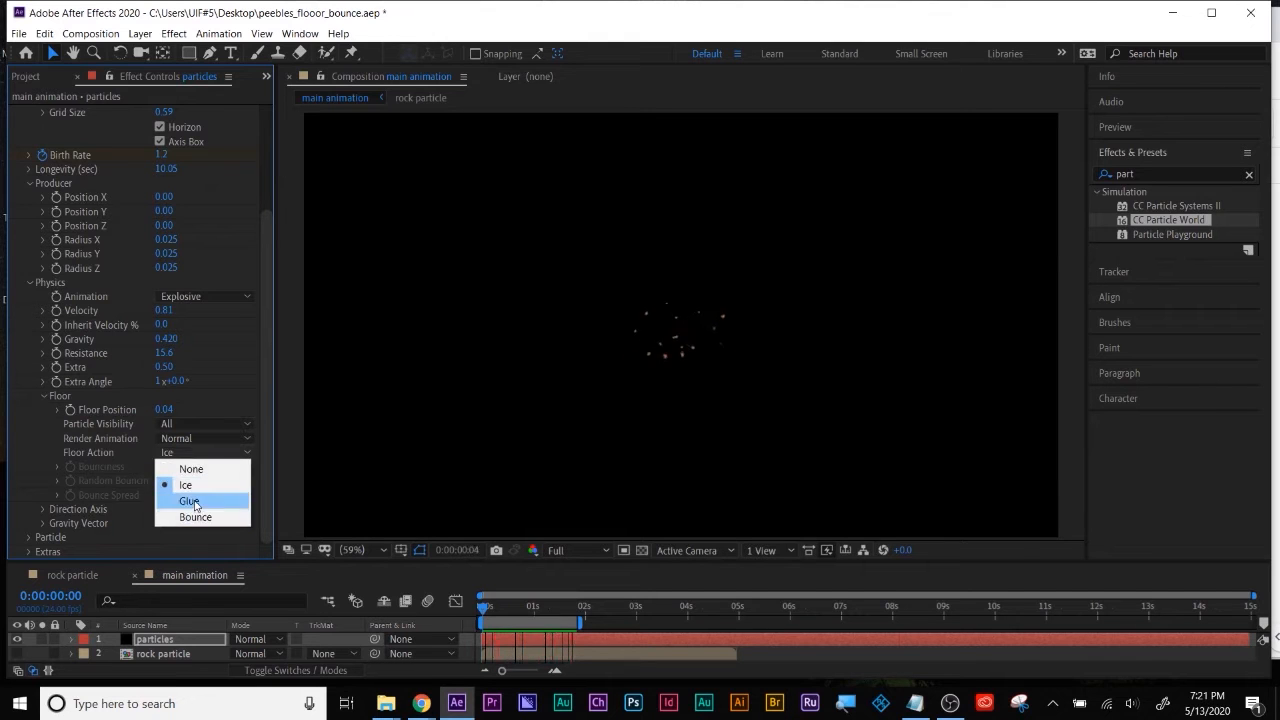
{"action": "left_click", "coordinate": [194, 502]}
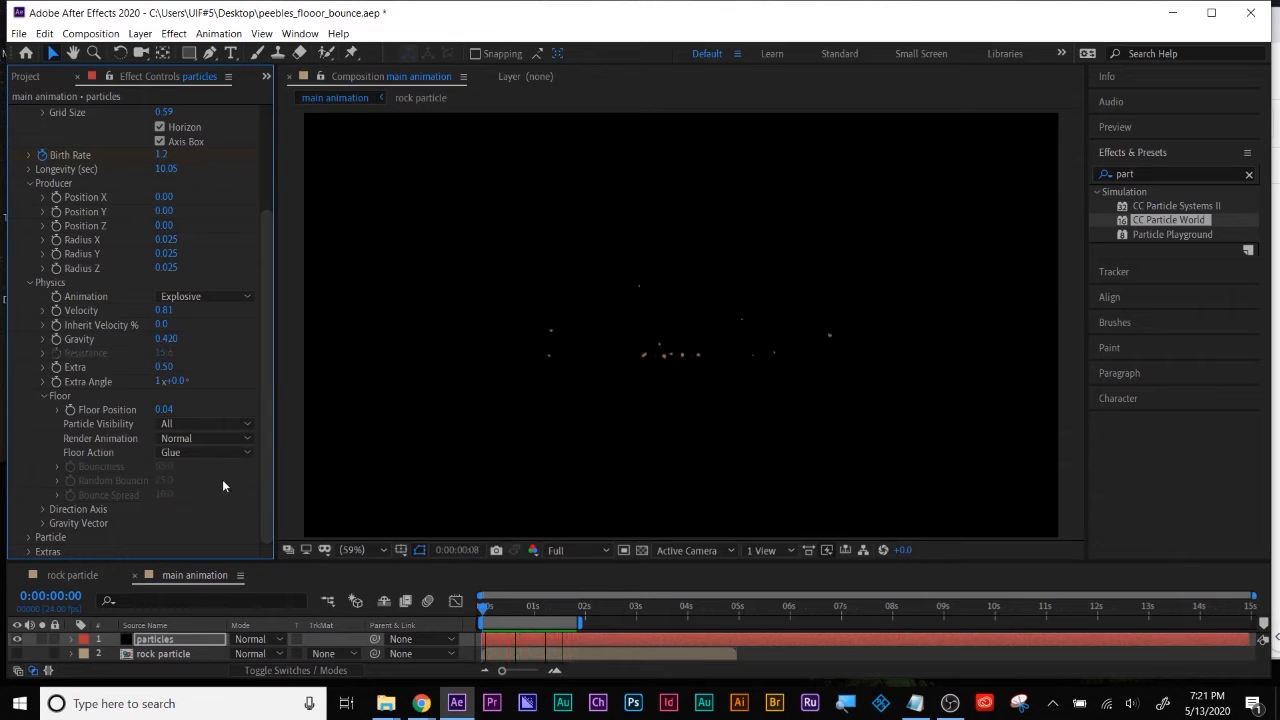
{"action": "left_click", "coordinate": [200, 453]}
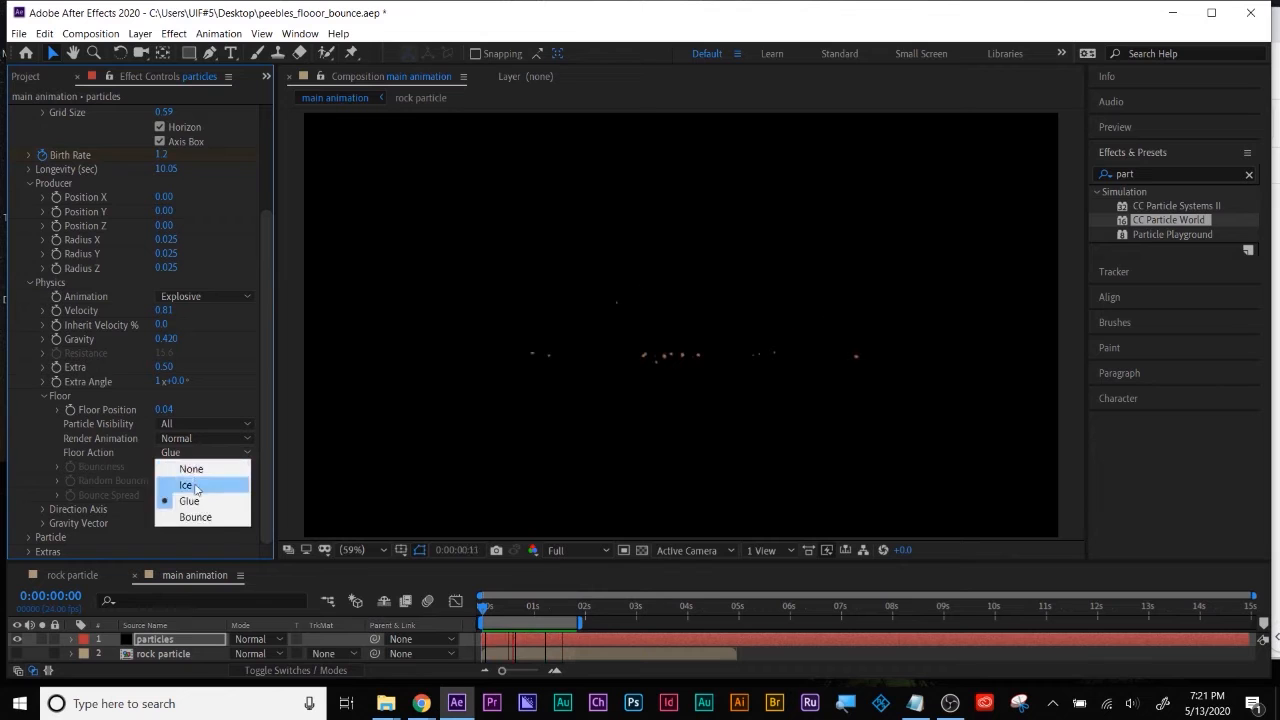
{"action": "left_click", "coordinate": [197, 516]}
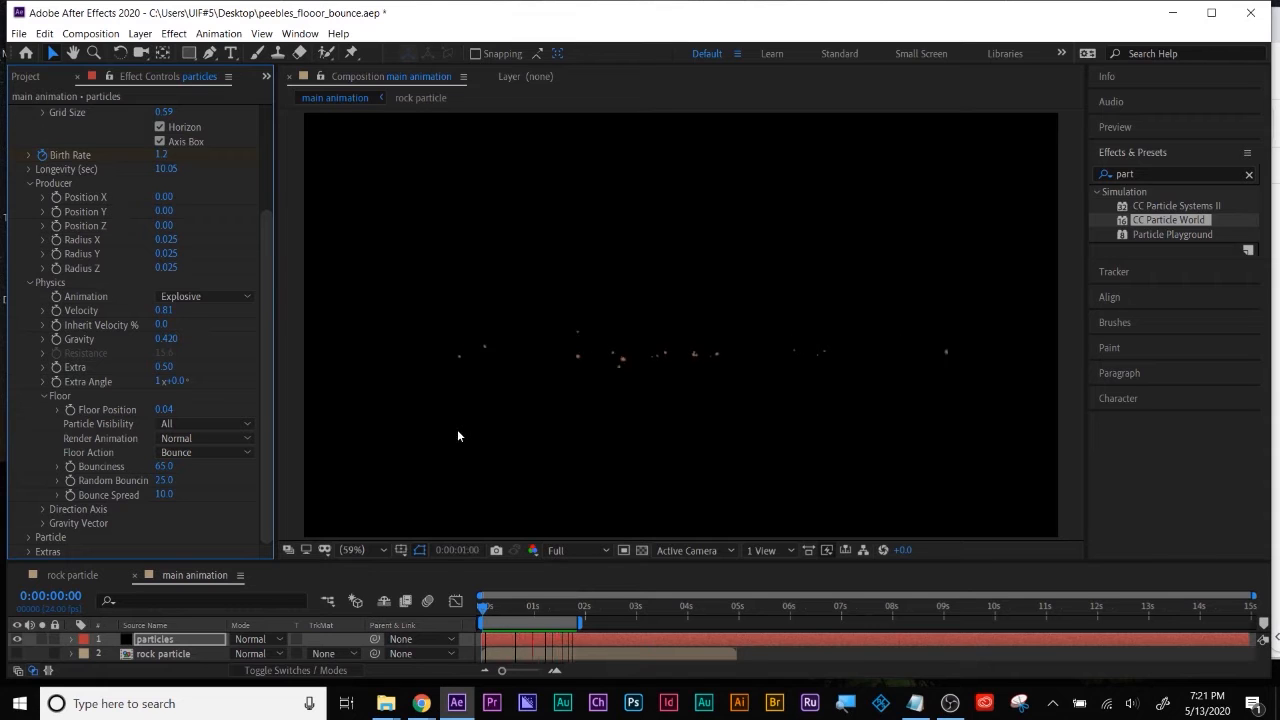
Save the project and toggle the transparency grid of the composition view
{"action": "key", "text": "ctrl+s"}
{"action": "left_click", "coordinate": [641, 550]}
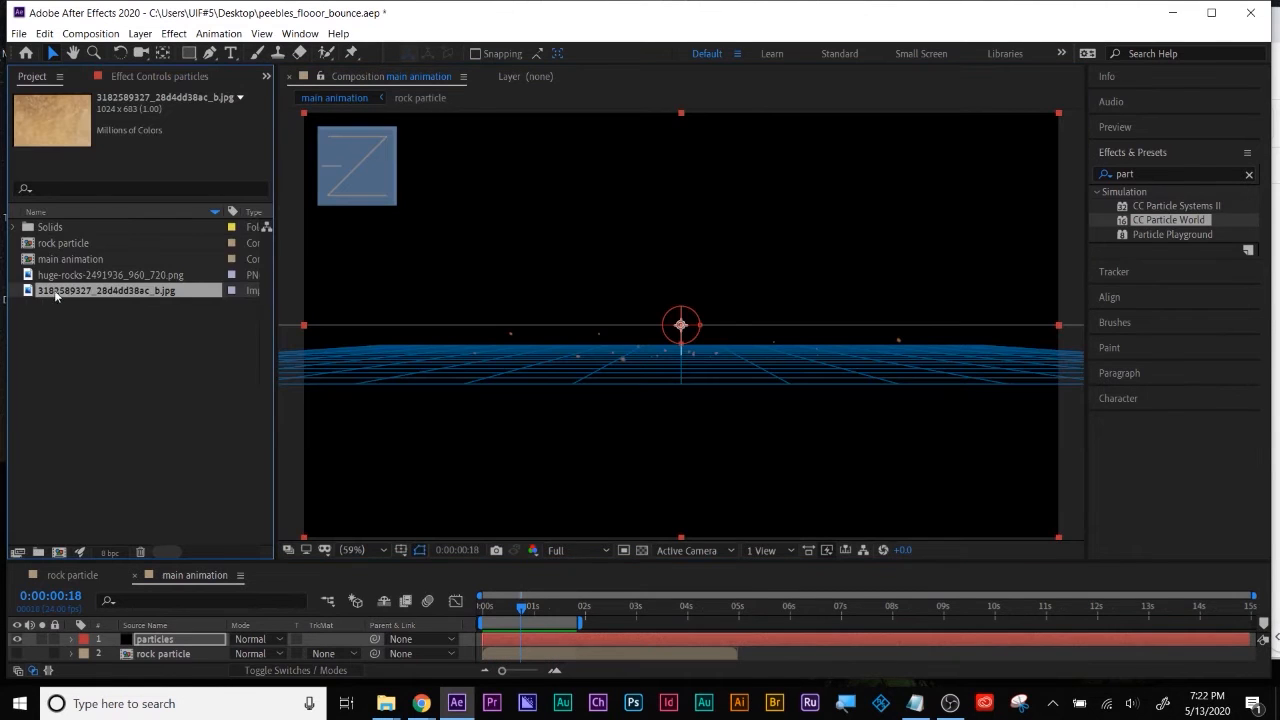
Add the paper texture JPG to the main animation composition beneath the existing layers and scale it to 148%
{"action": "left_click_drag", "start_coordinate": [55, 295], "coordinate": [167, 665]}
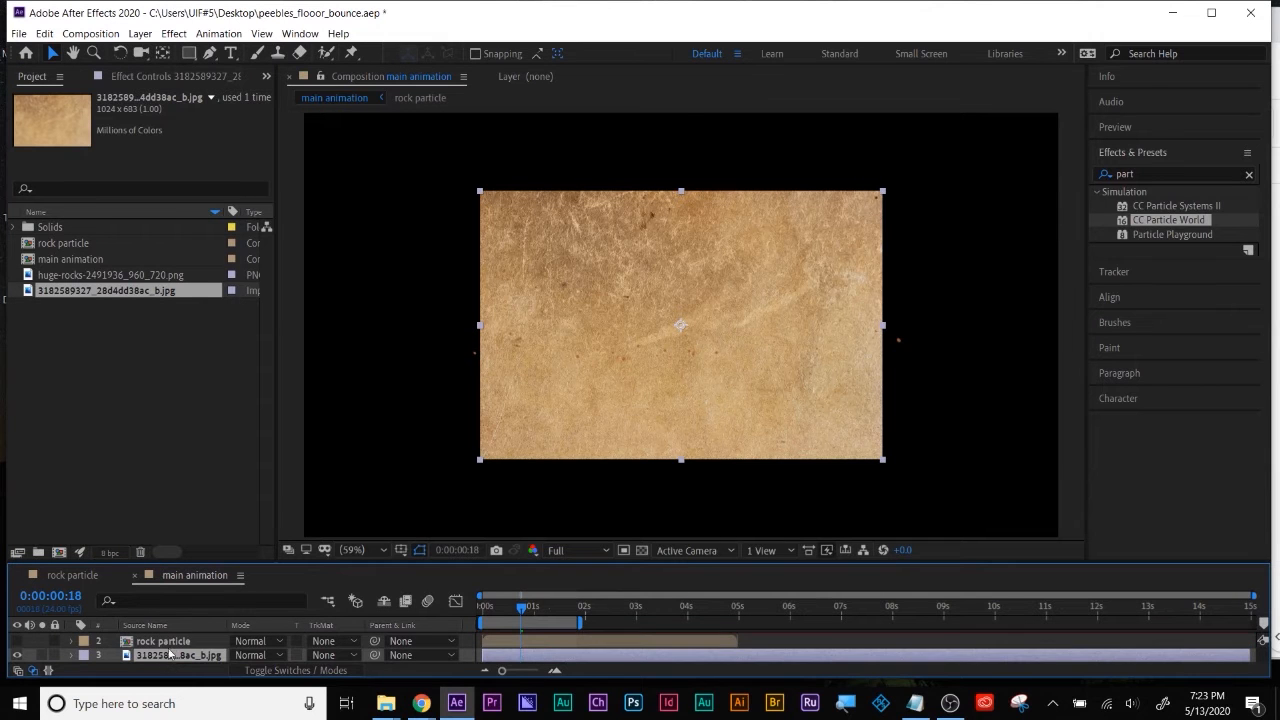
{"action": "key", "text": "s"}
{"action": "left_click_drag", "start_coordinate": [249, 656], "coordinate": [282, 653]}
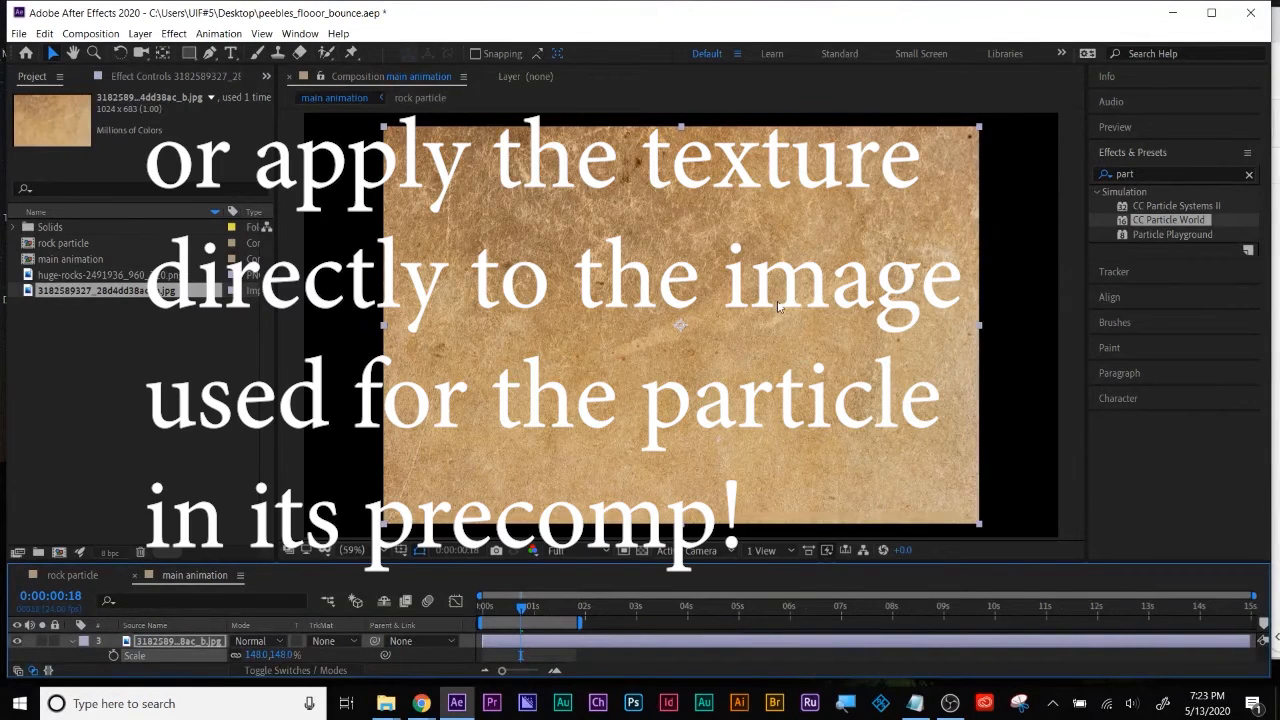
Enlarge the timeline area and move the texture layer directly beneath the particles layer
{"action": "scroll", "coordinate": [40, 650], "scroll_direction": "up", "scroll_amount": 2}
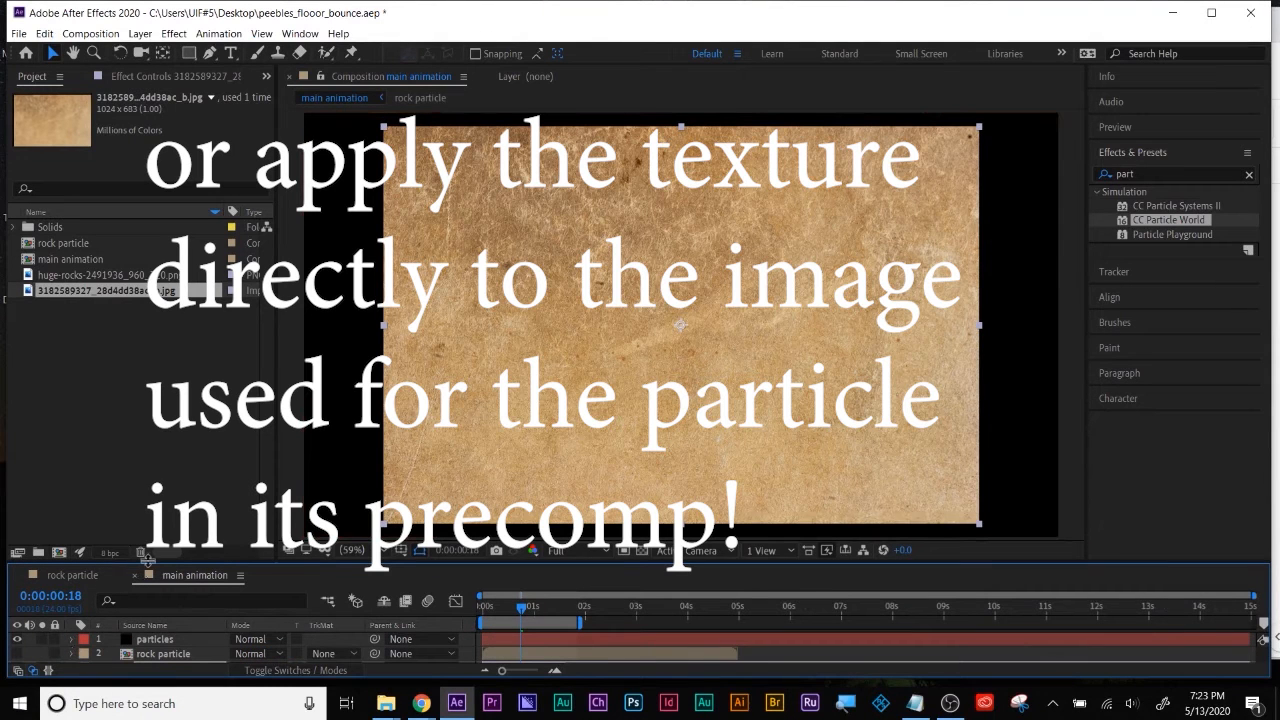
{"action": "left_click_drag", "start_coordinate": [150, 564], "coordinate": [158, 535]}
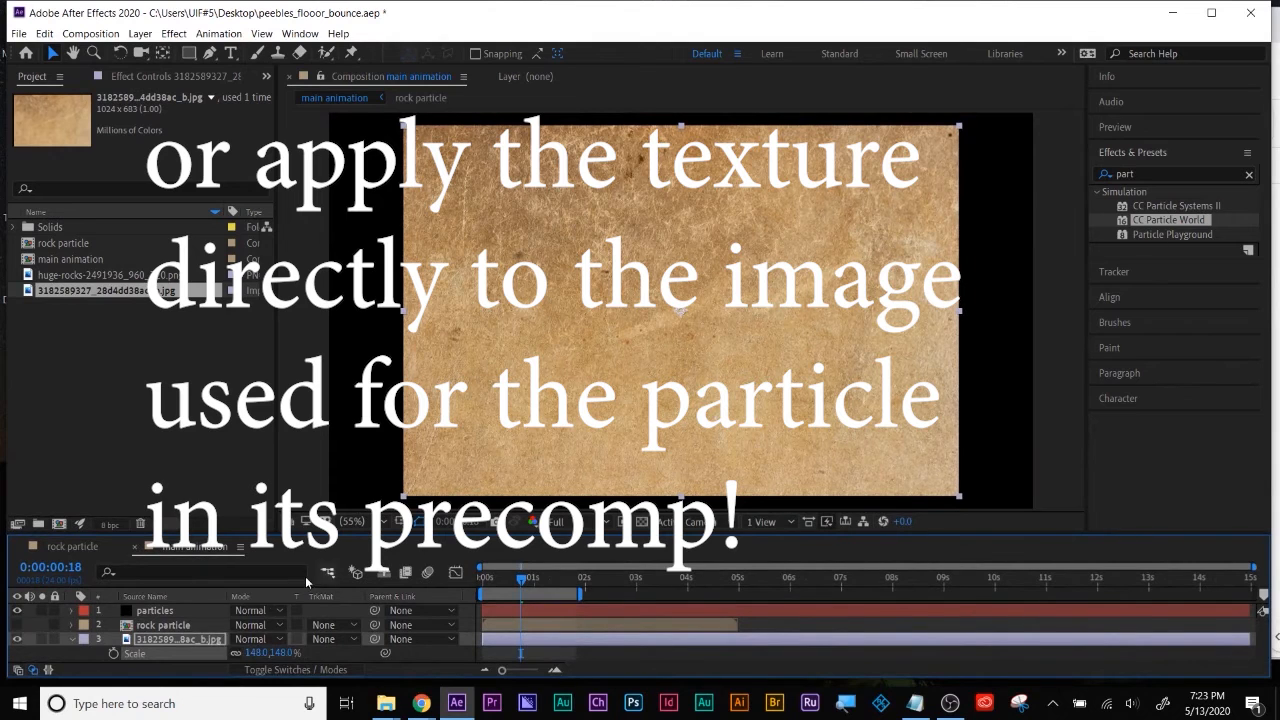
{"action": "left_click", "coordinate": [138, 641]}
{"action": "left_click_drag", "start_coordinate": [142, 636], "coordinate": [146, 617]}
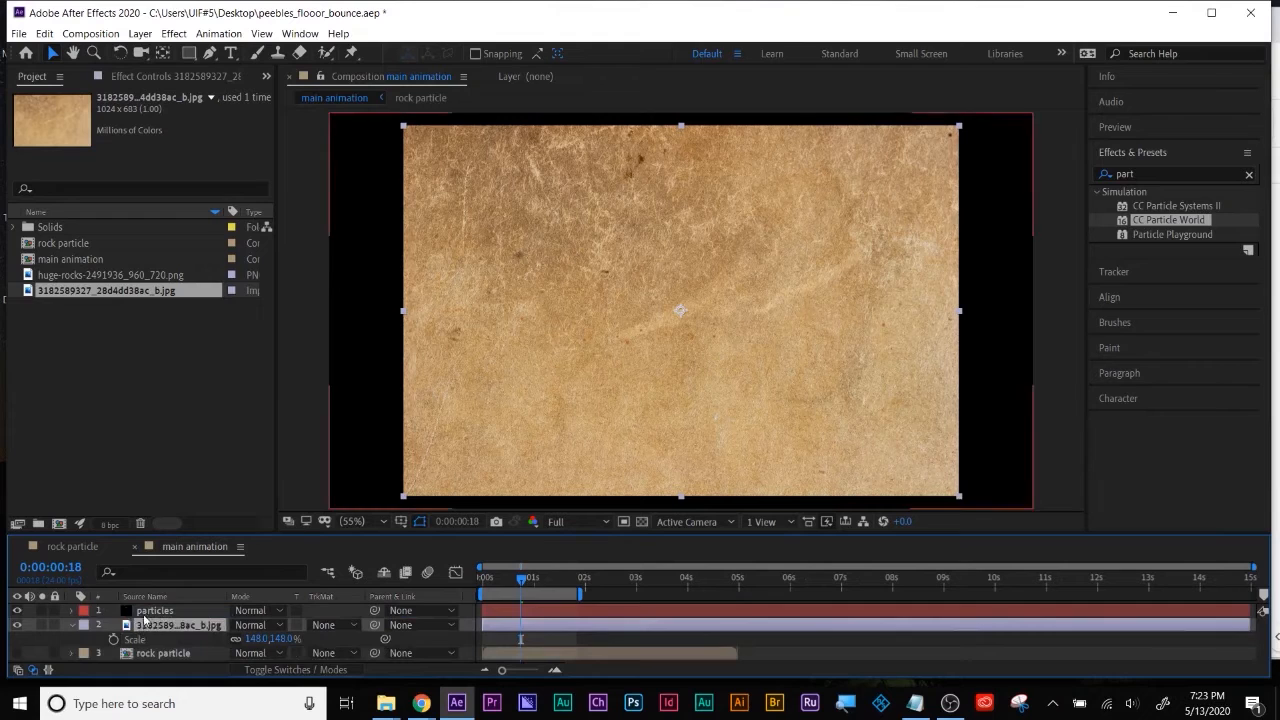
Set the texture layer's track matte to Alpha Matte "particles"
{"action": "left_click", "coordinate": [147, 611]}
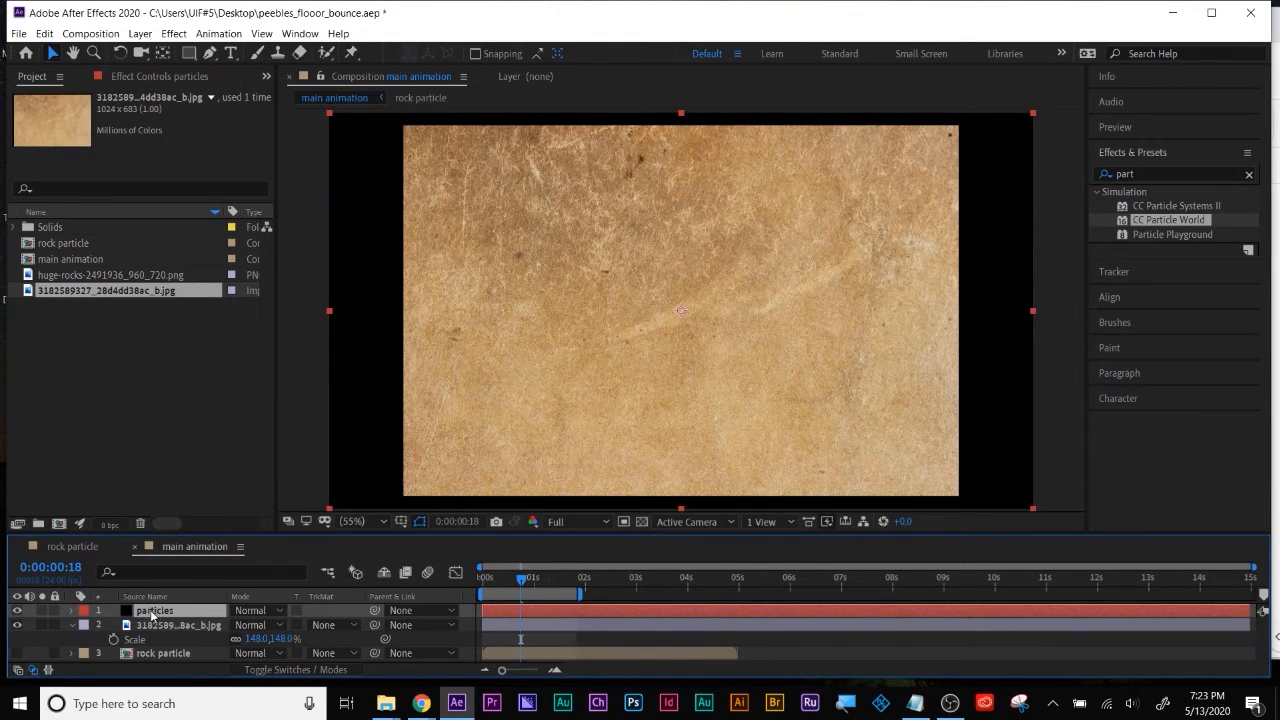
{"action": "left_click", "coordinate": [152, 625]}
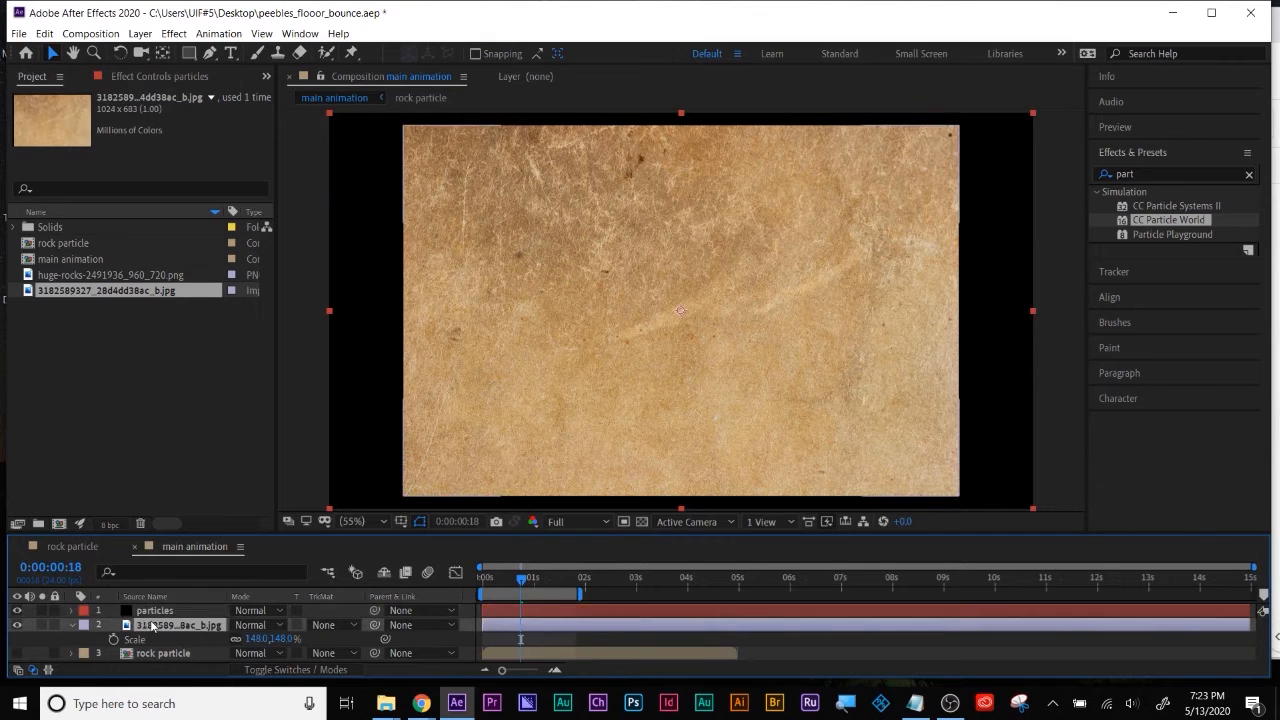
{"action": "left_click", "coordinate": [330, 625]}
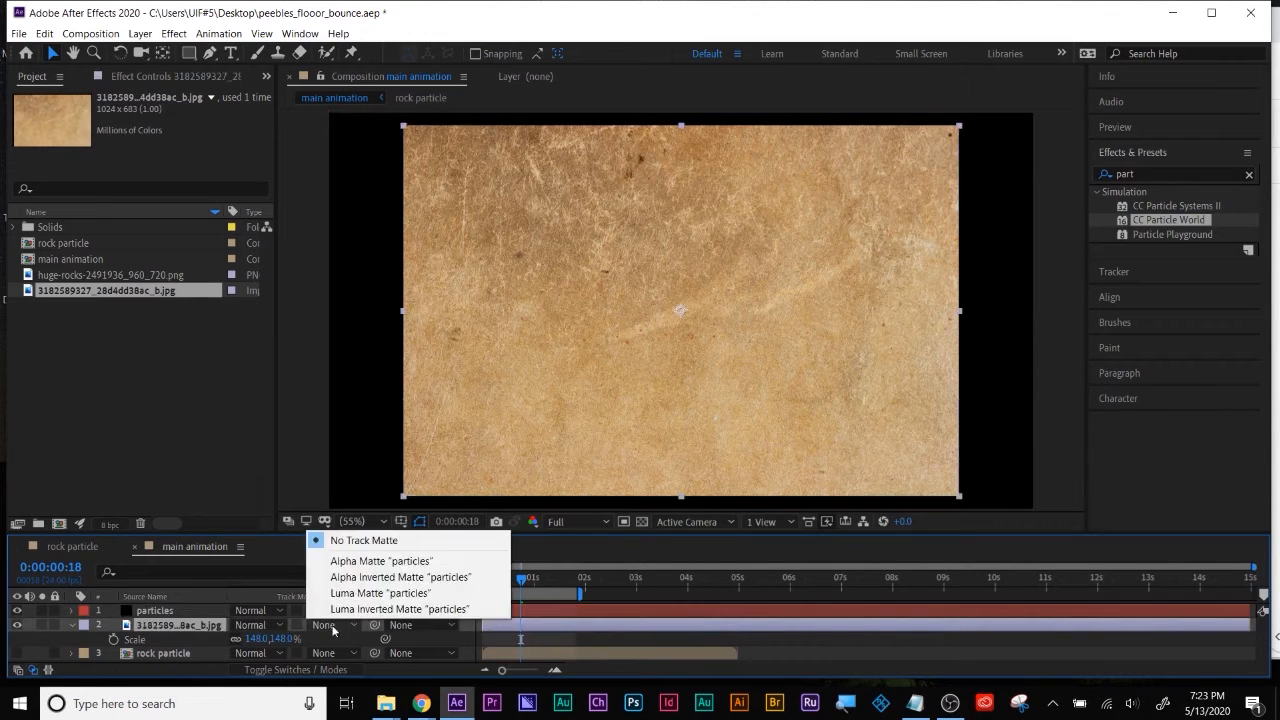
{"action": "left_click", "coordinate": [257, 626]}
{"action": "left_click", "coordinate": [163, 467]}
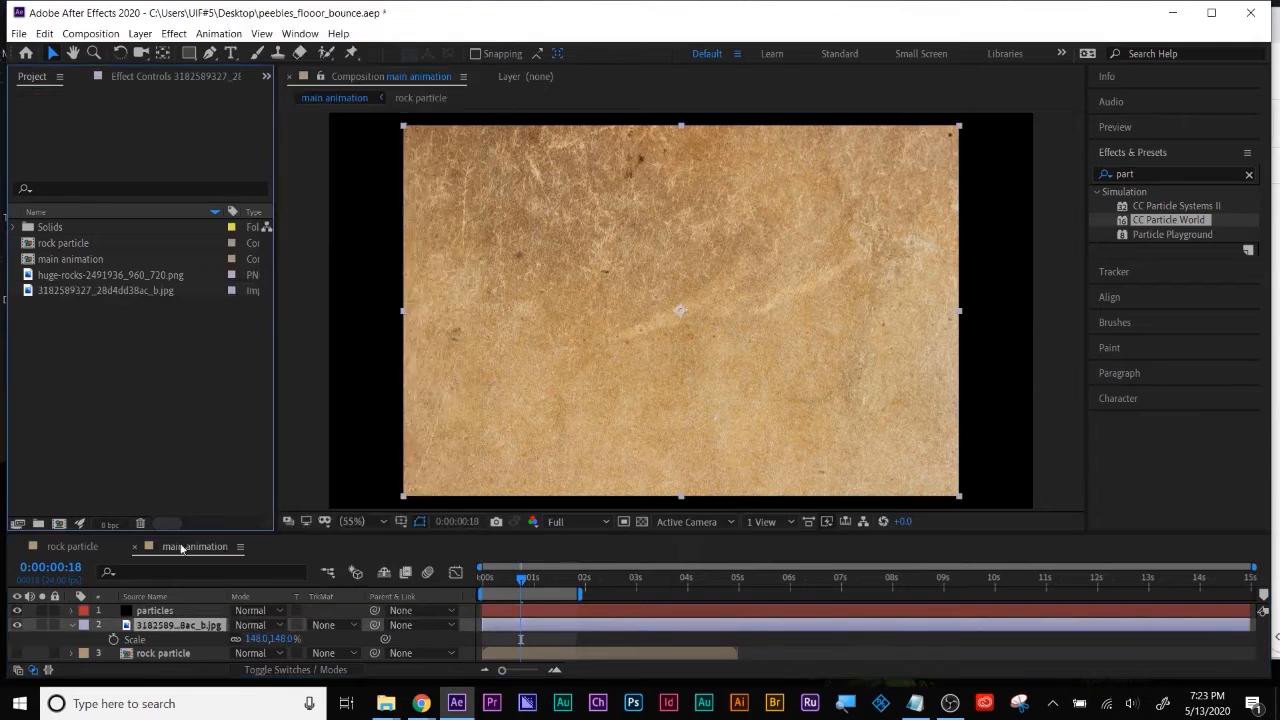
{"action": "left_click", "coordinate": [321, 670]}
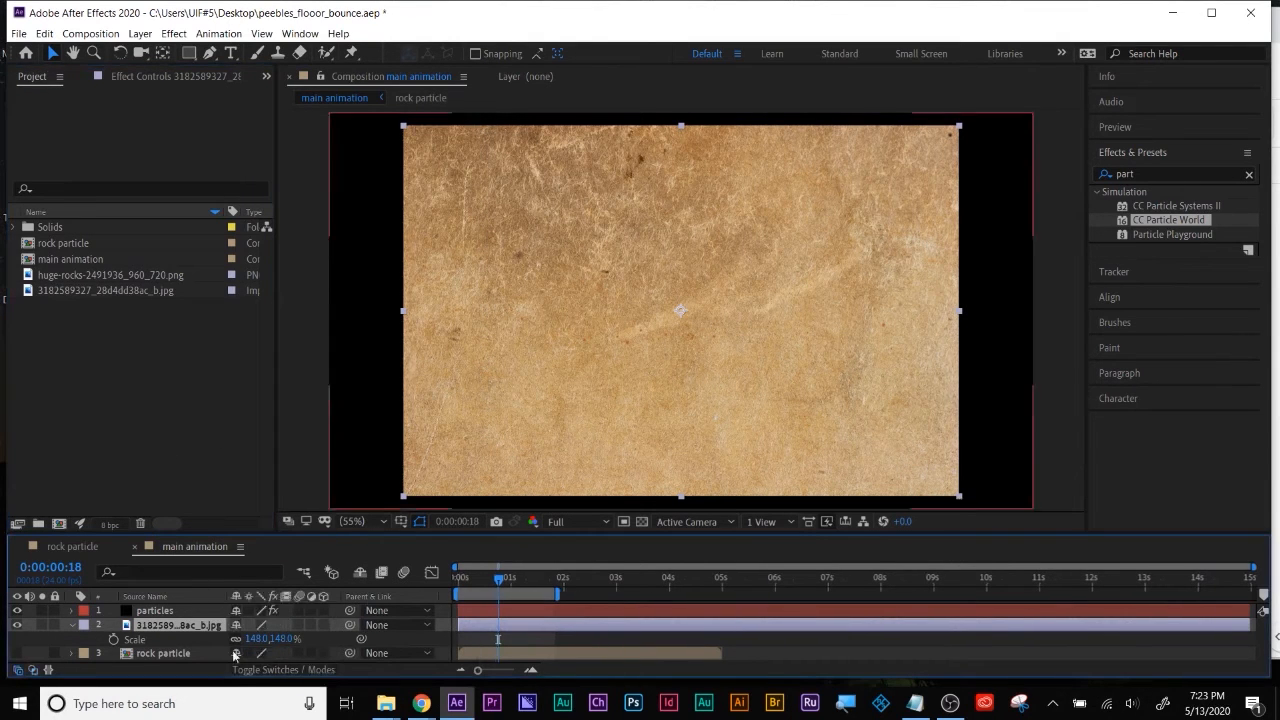
{"action": "left_click", "coordinate": [312, 668]}
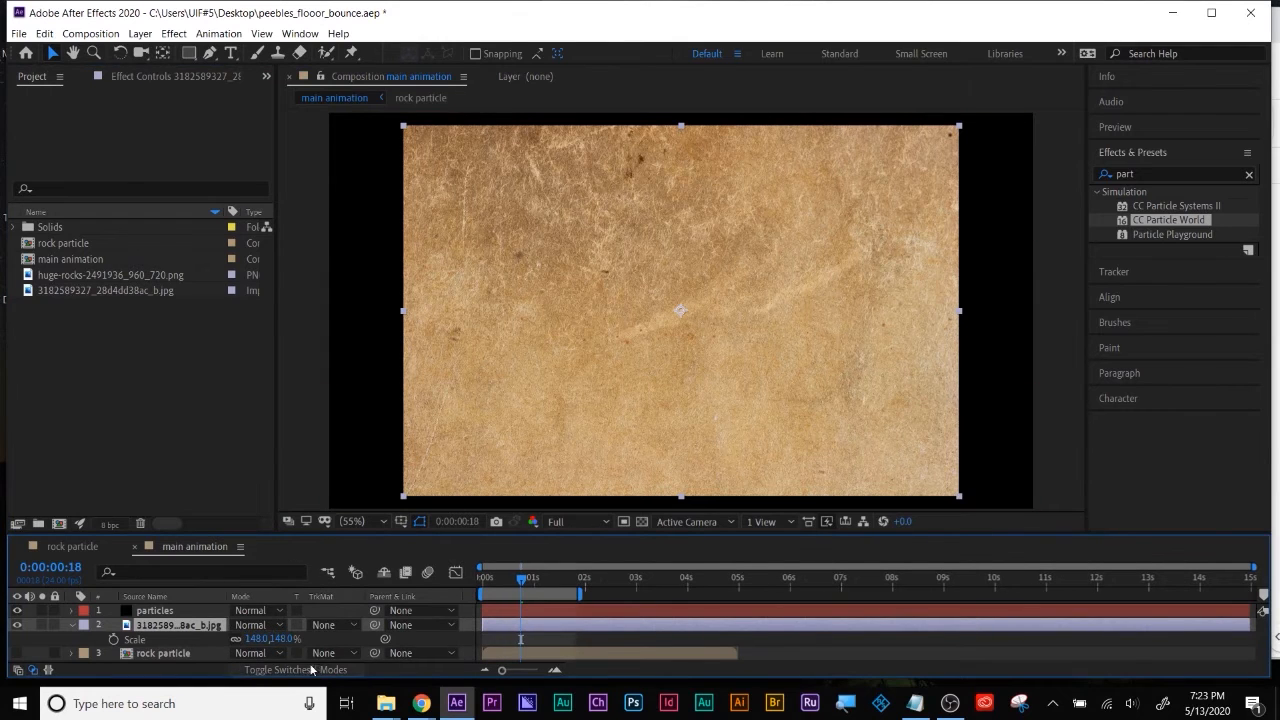
{"action": "left_click", "coordinate": [152, 612]}
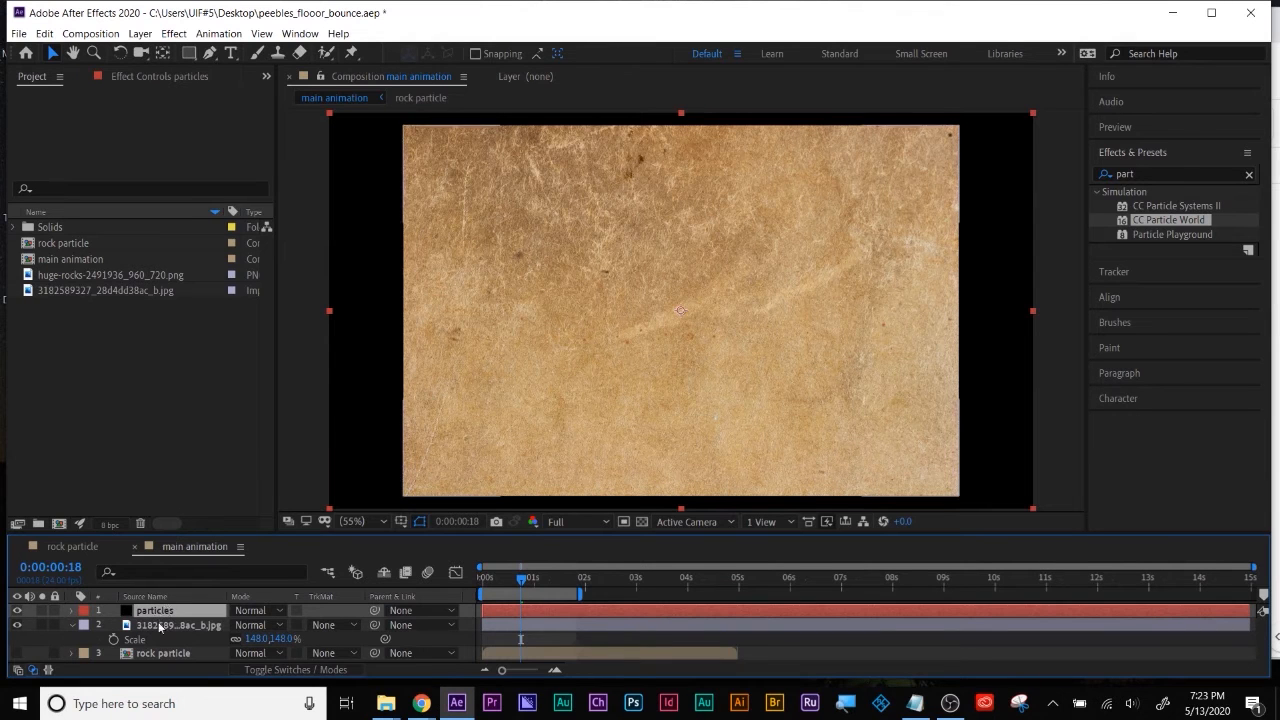
{"action": "left_click", "coordinate": [158, 627]}
{"action": "left_click", "coordinate": [323, 625]}
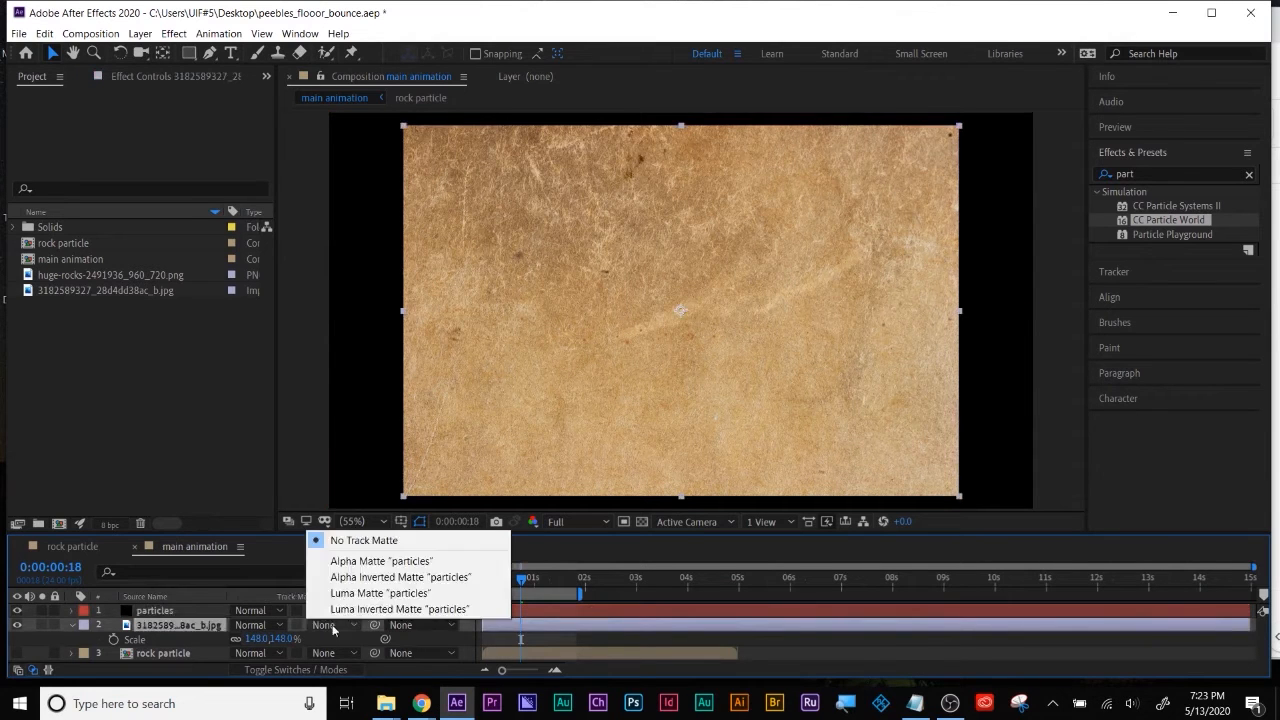
{"action": "left_click", "coordinate": [352, 562]}
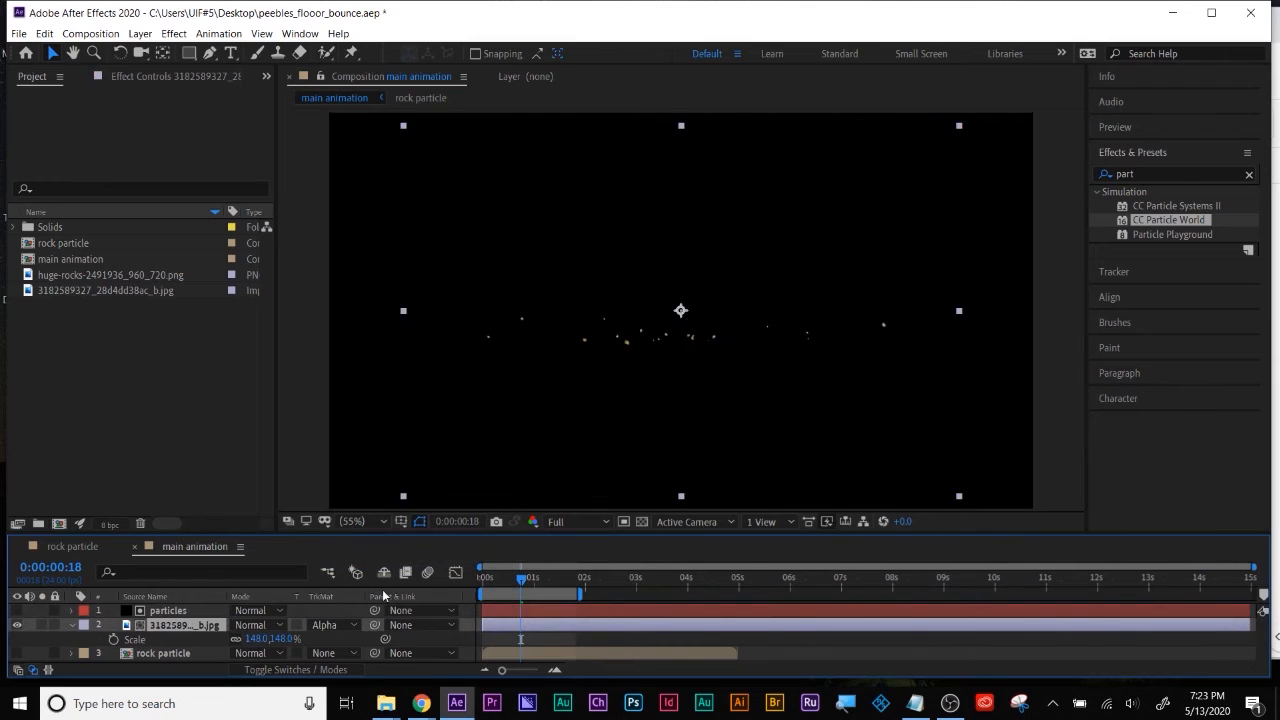
Preview the textured particles from the start of the composition, both at 200% zoom and at 50%
{"action": "scroll", "coordinate": [677, 393], "scroll_direction": "up", "scroll_amount": 3}
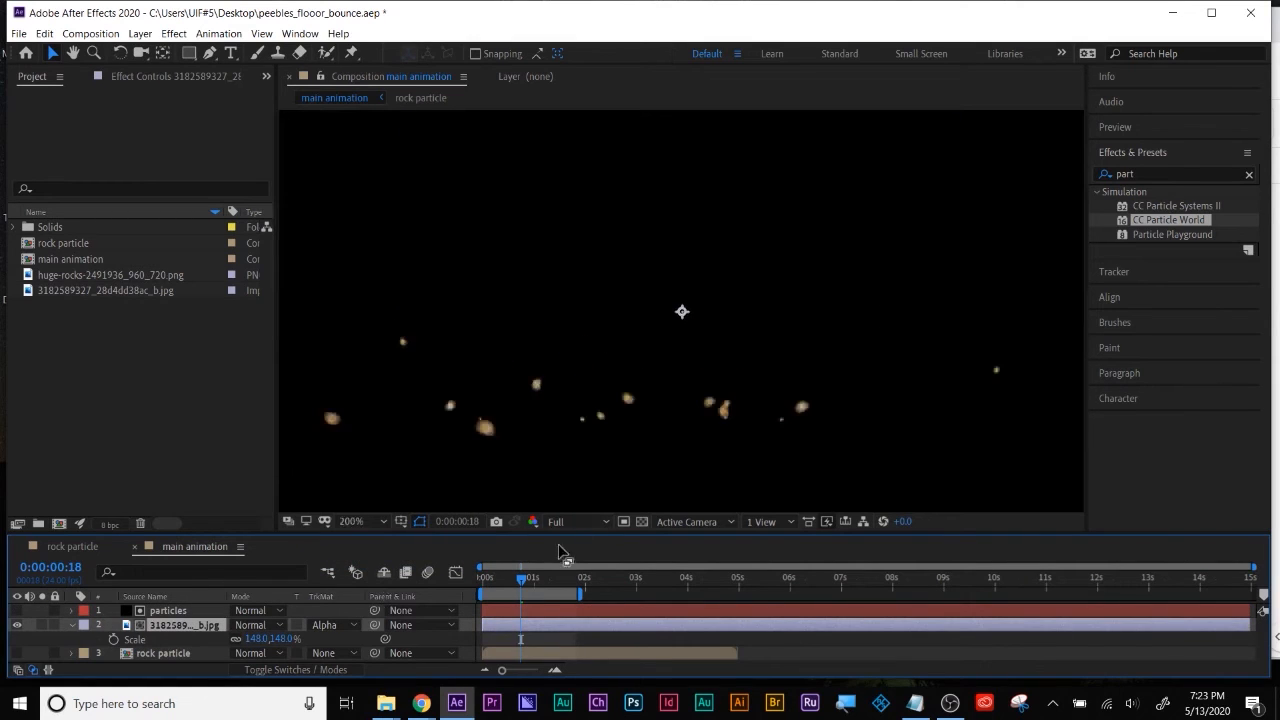
{"action": "left_click", "coordinate": [538, 579]}
{"action": "left_click_drag", "start_coordinate": [538, 580], "coordinate": [451, 590]}
{"action": "key", "text": "space"}
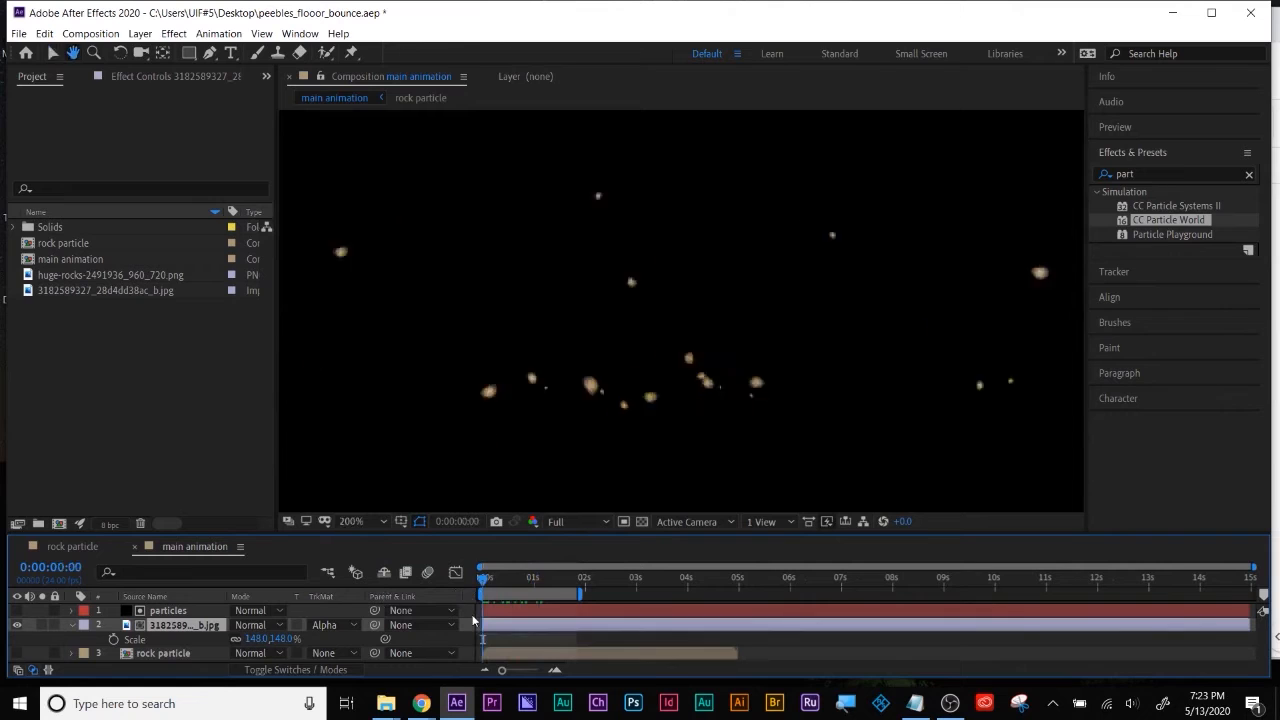
{"action": "key", "text": "space"}
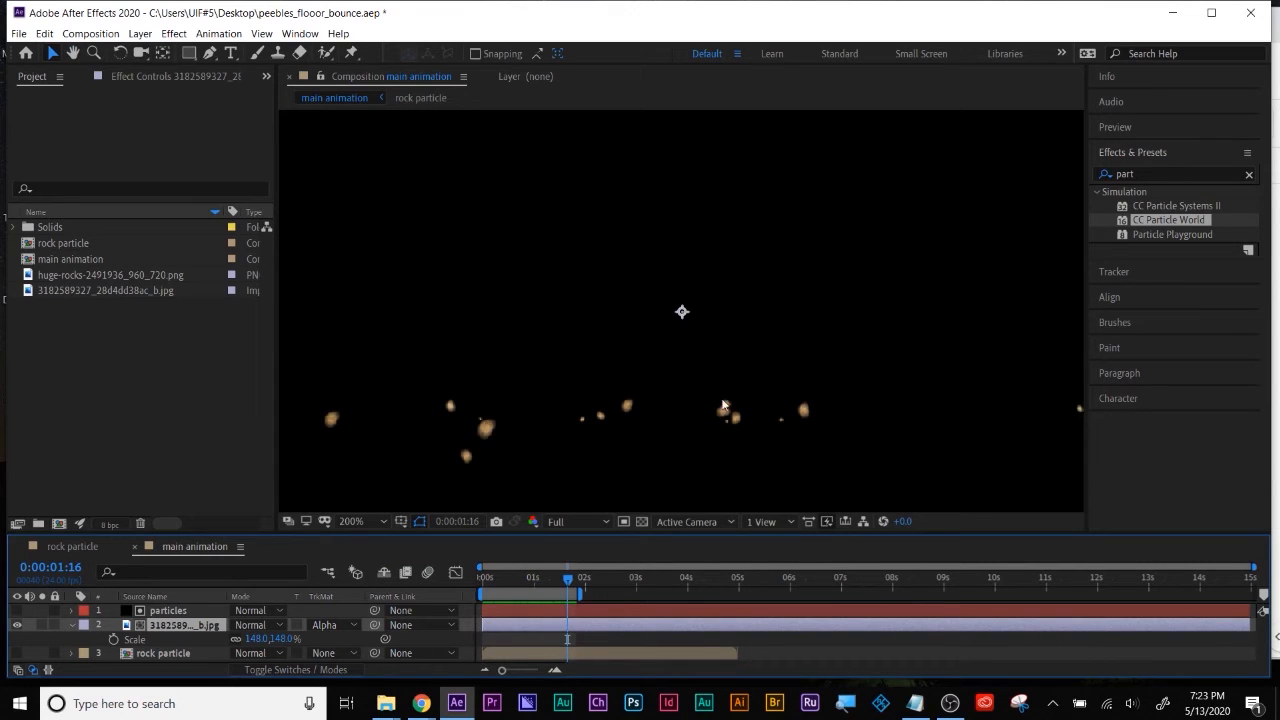
{"action": "scroll", "coordinate": [744, 424], "scroll_direction": "down", "scroll_amount": 4}
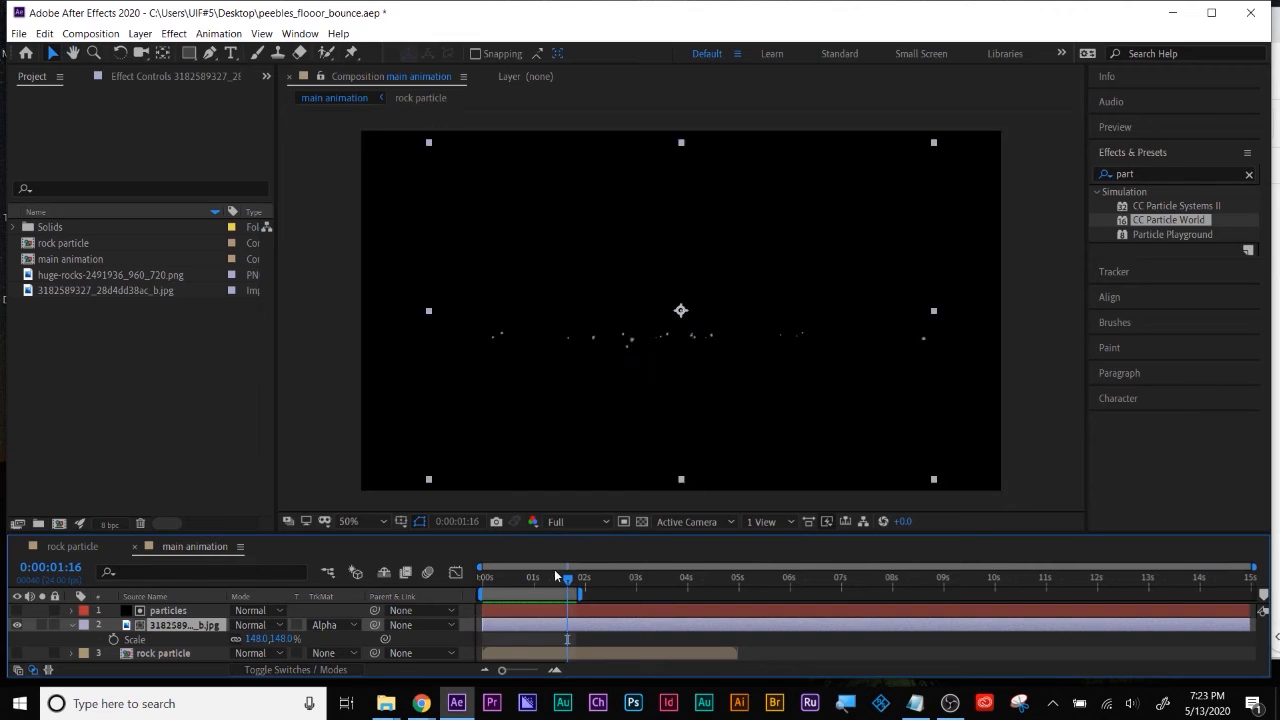
{"action": "key", "text": "Home"}
{"action": "key", "text": "space"}
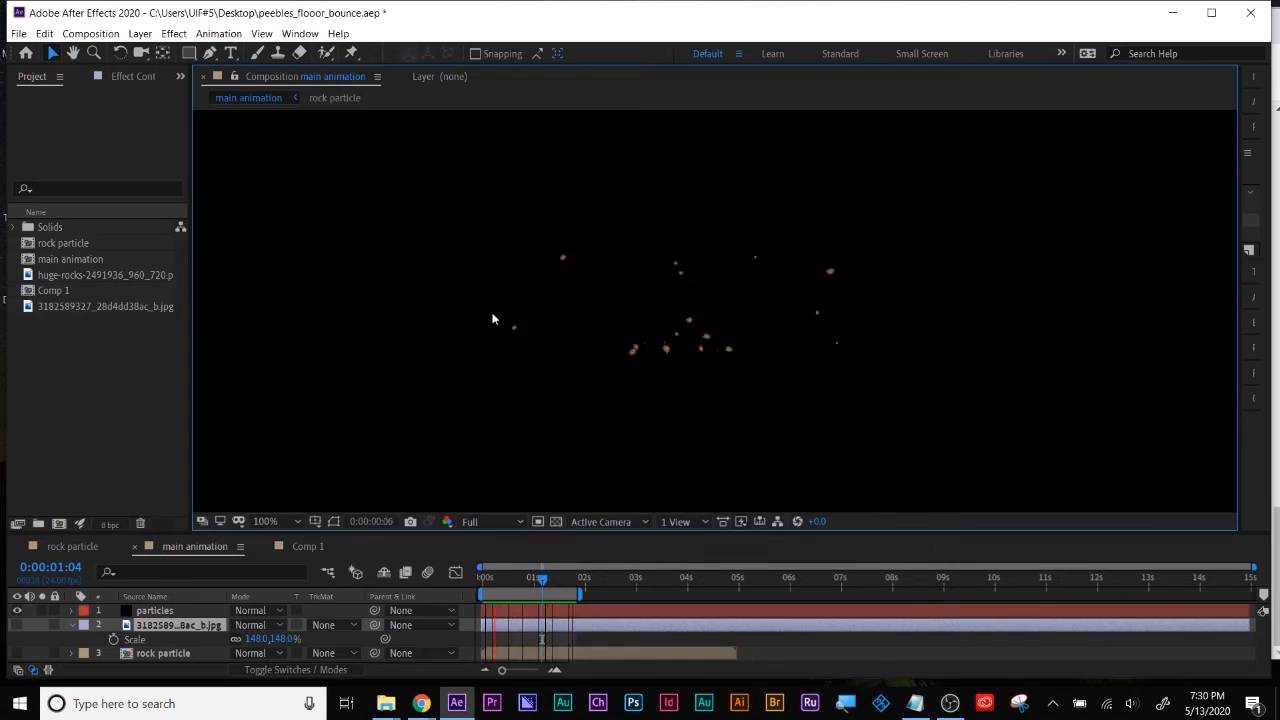
Send the main animation composition to Adobe Media Encoder and set its output file to rocks.mp4 on the Desktop
{"action": "left_click", "coordinate": [90, 33]}
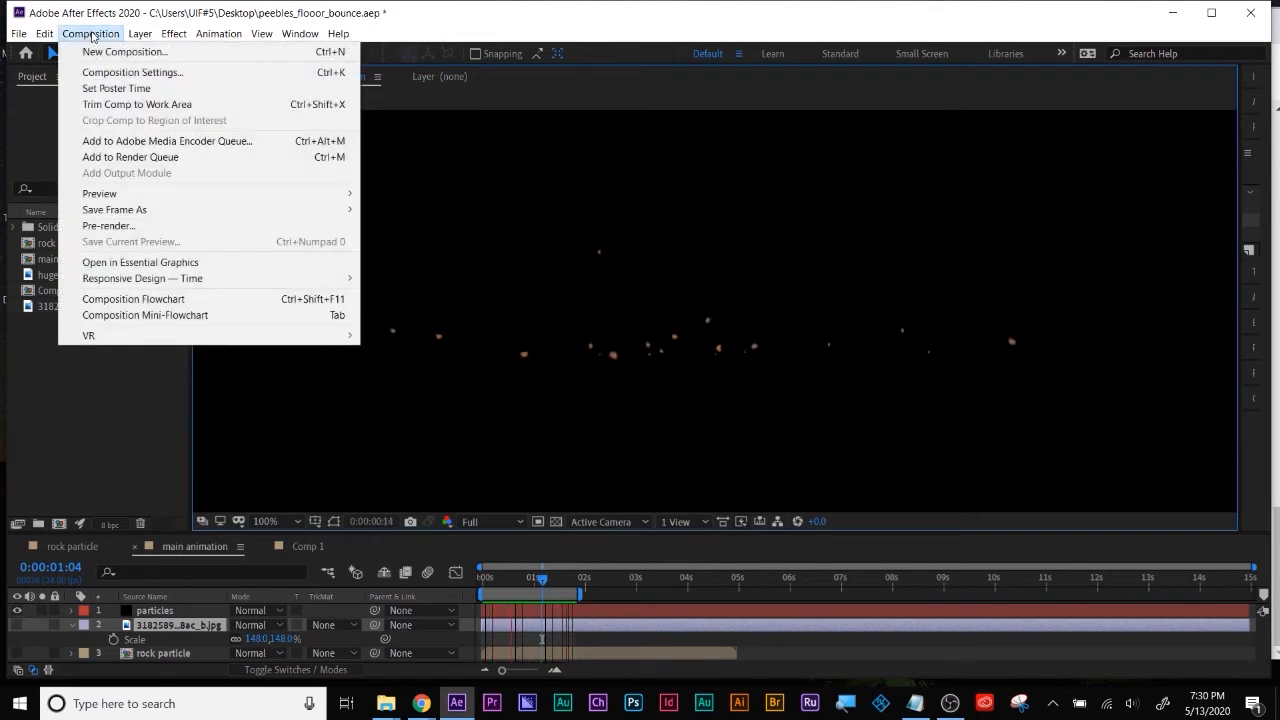
{"action": "left_click", "coordinate": [163, 142]}
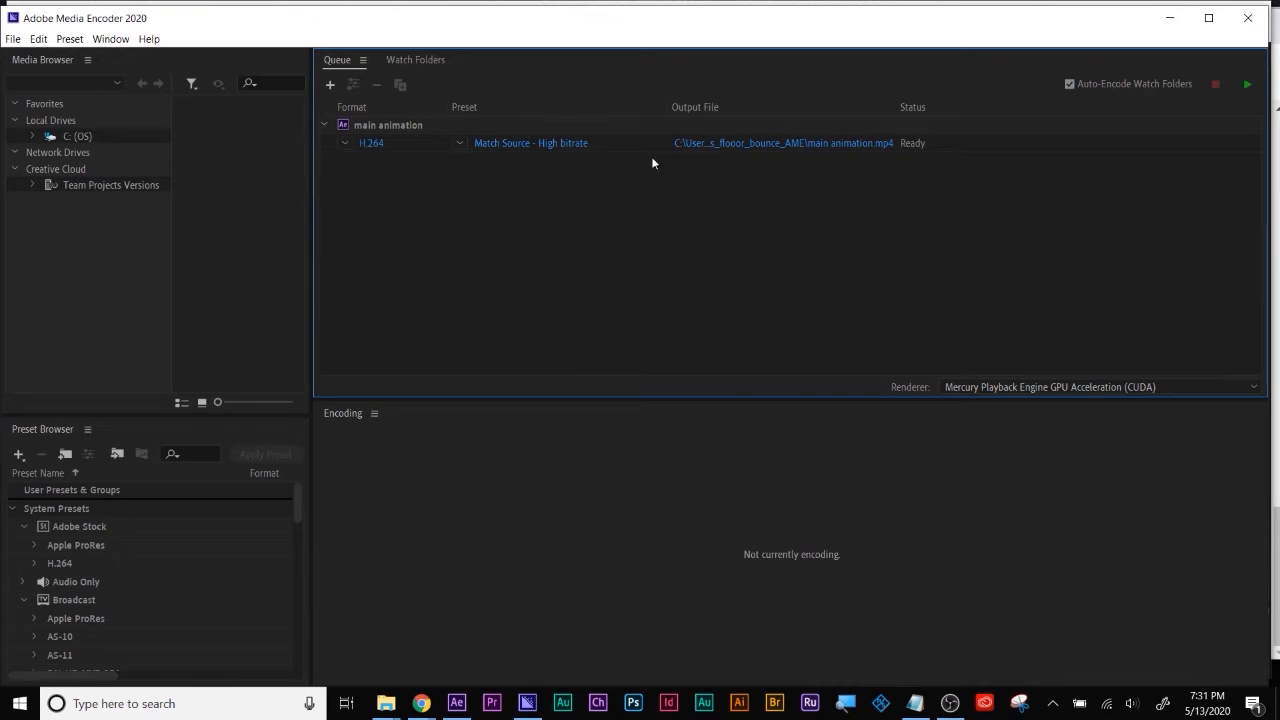
{"action": "left_click", "coordinate": [799, 143]}
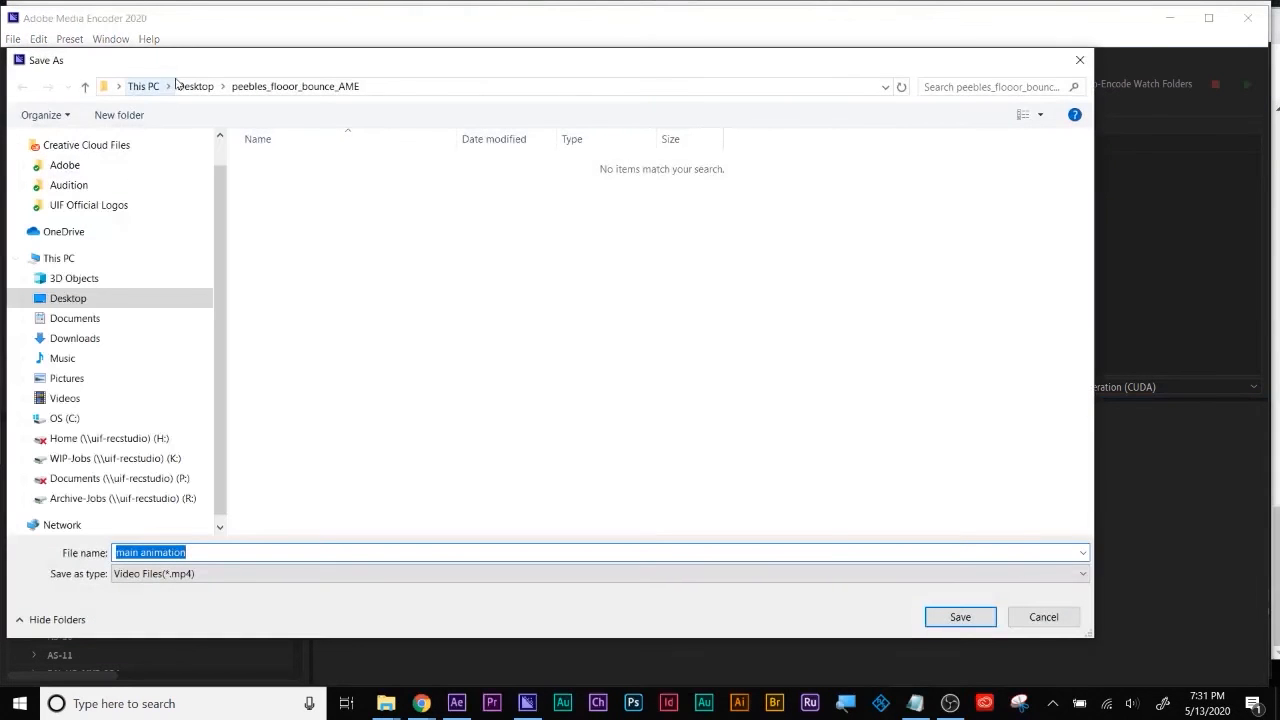
{"action": "left_click", "coordinate": [196, 87]}
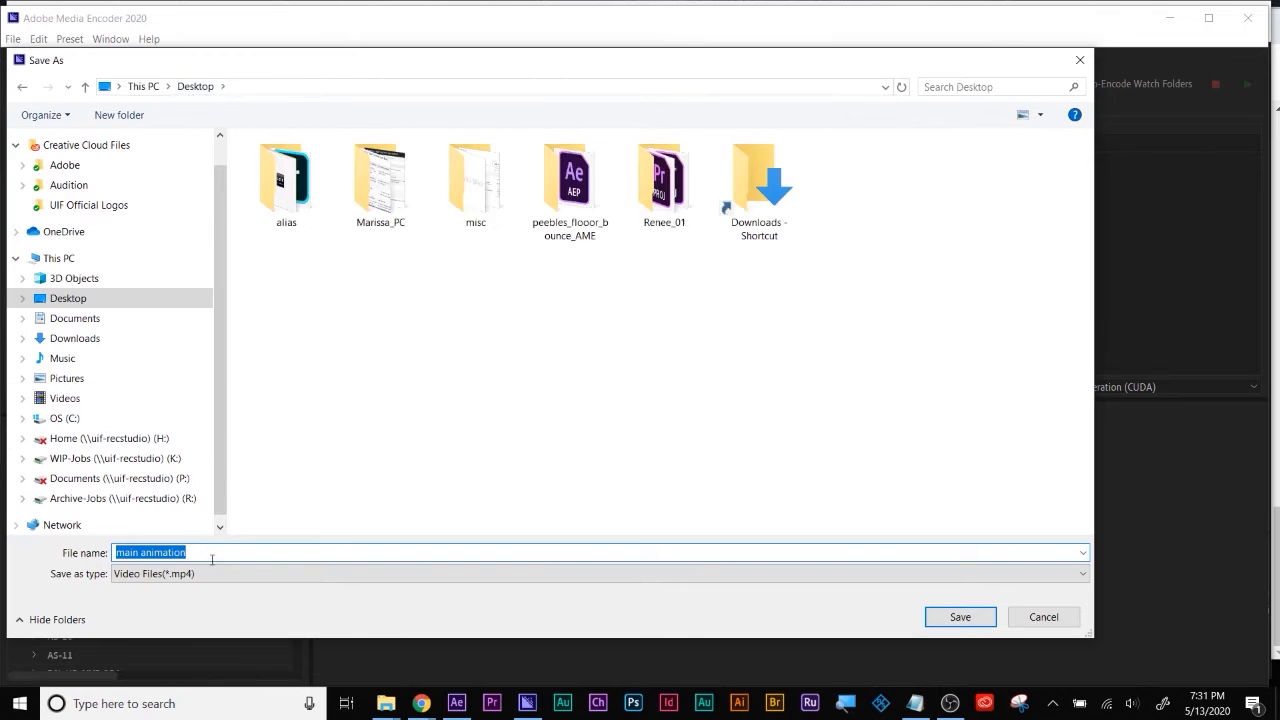
{"action": "type", "text": "rocks"}
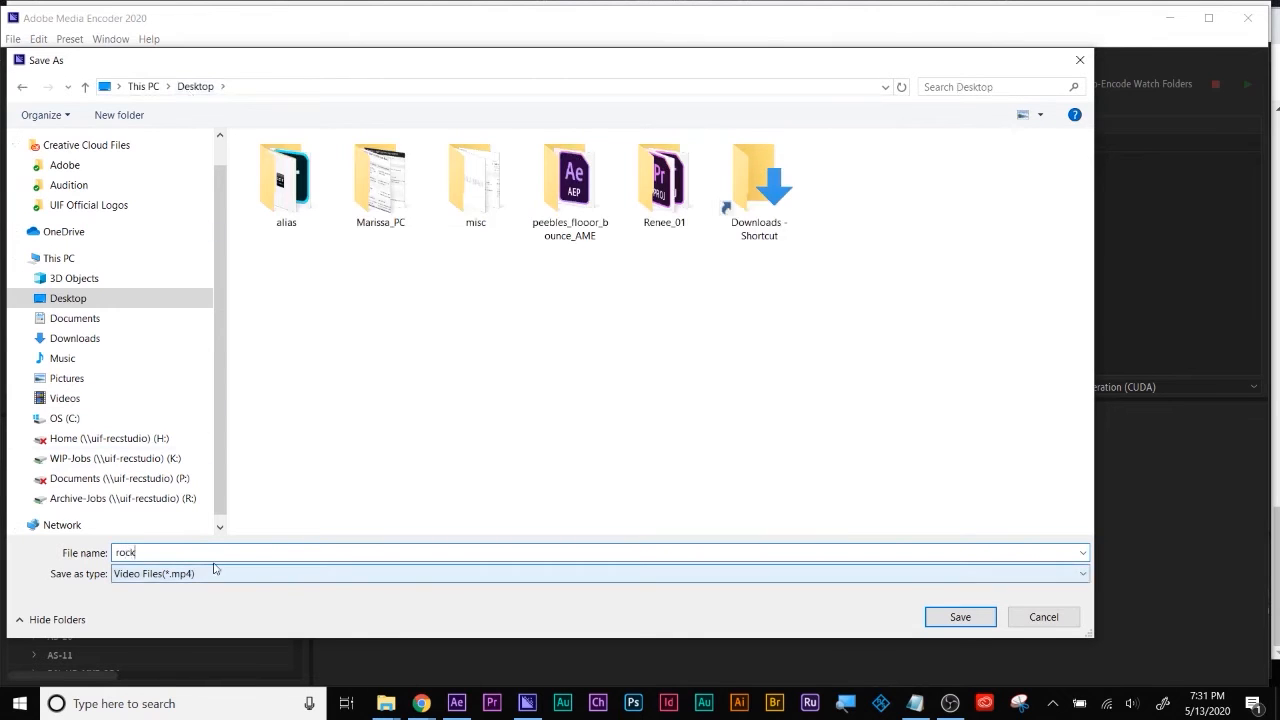
{"action": "left_click", "coordinate": [962, 618]}
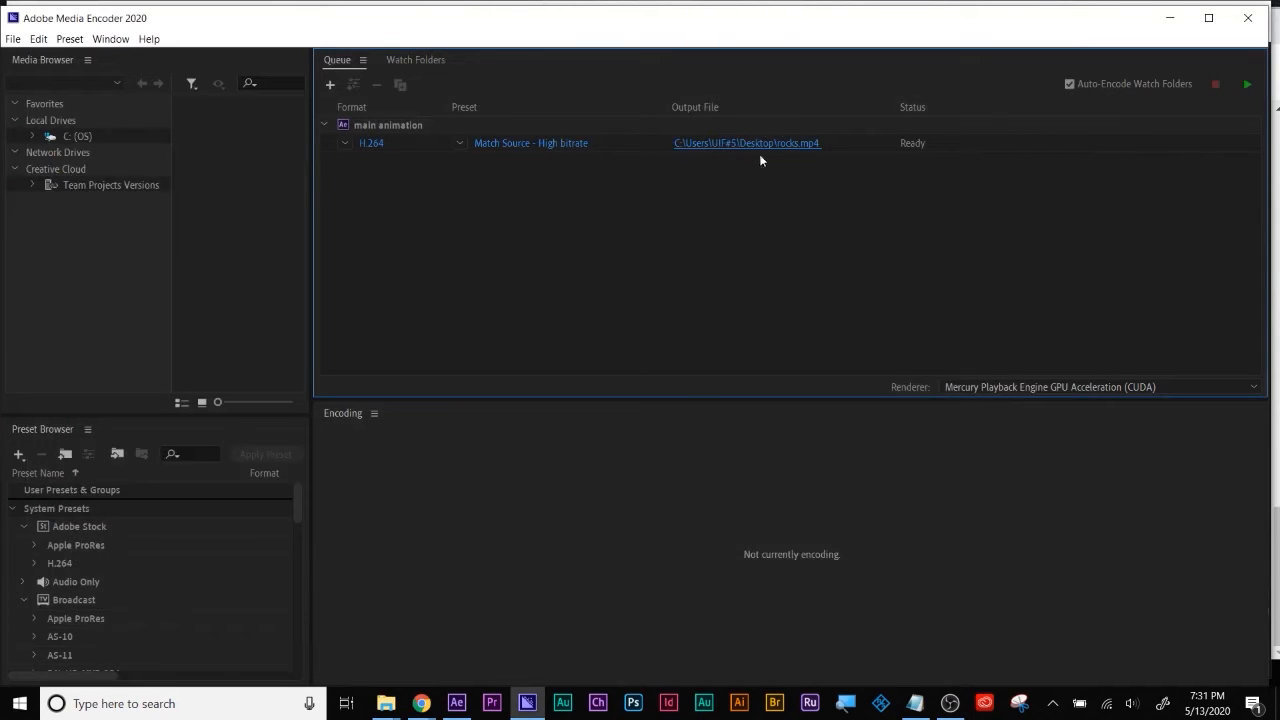
Start encoding the queue, remove the main animation item from it, and return to After Effects
{"action": "left_click", "coordinate": [1247, 84]}
{"action": "left_click", "coordinate": [377, 124]}
{"action": "key", "text": "Delete"}
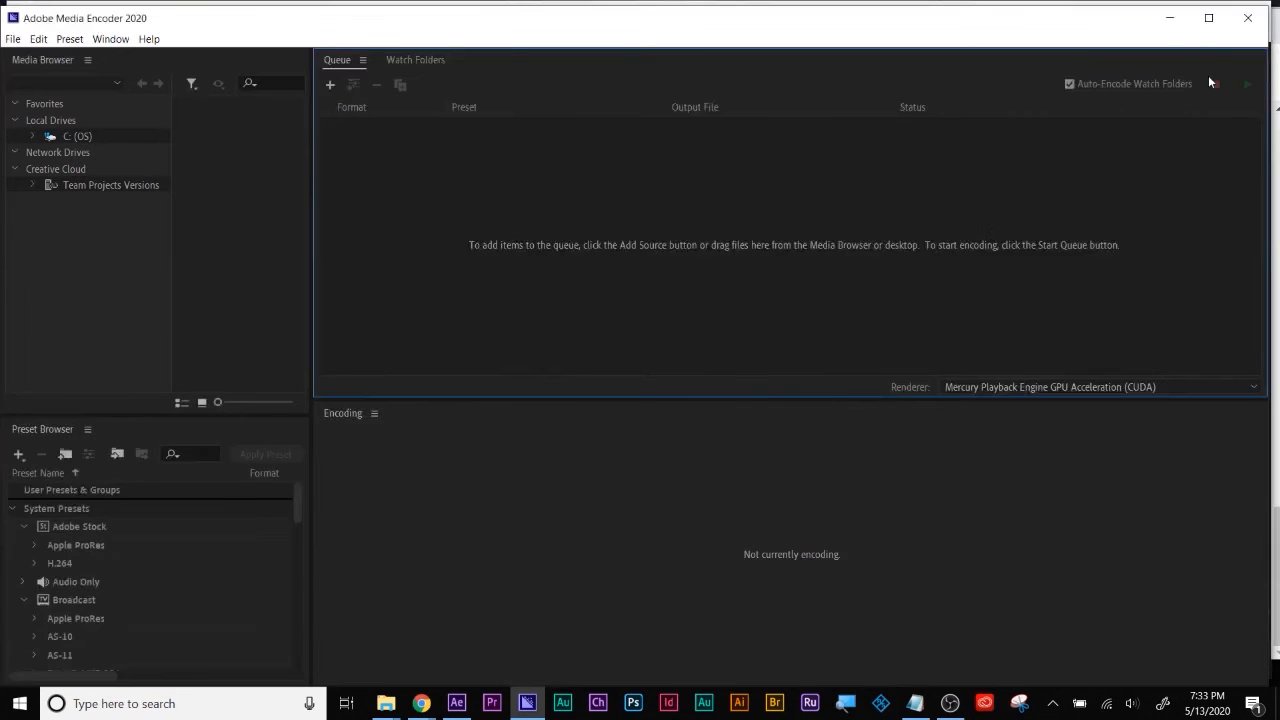
{"action": "left_click", "coordinate": [1175, 17]}
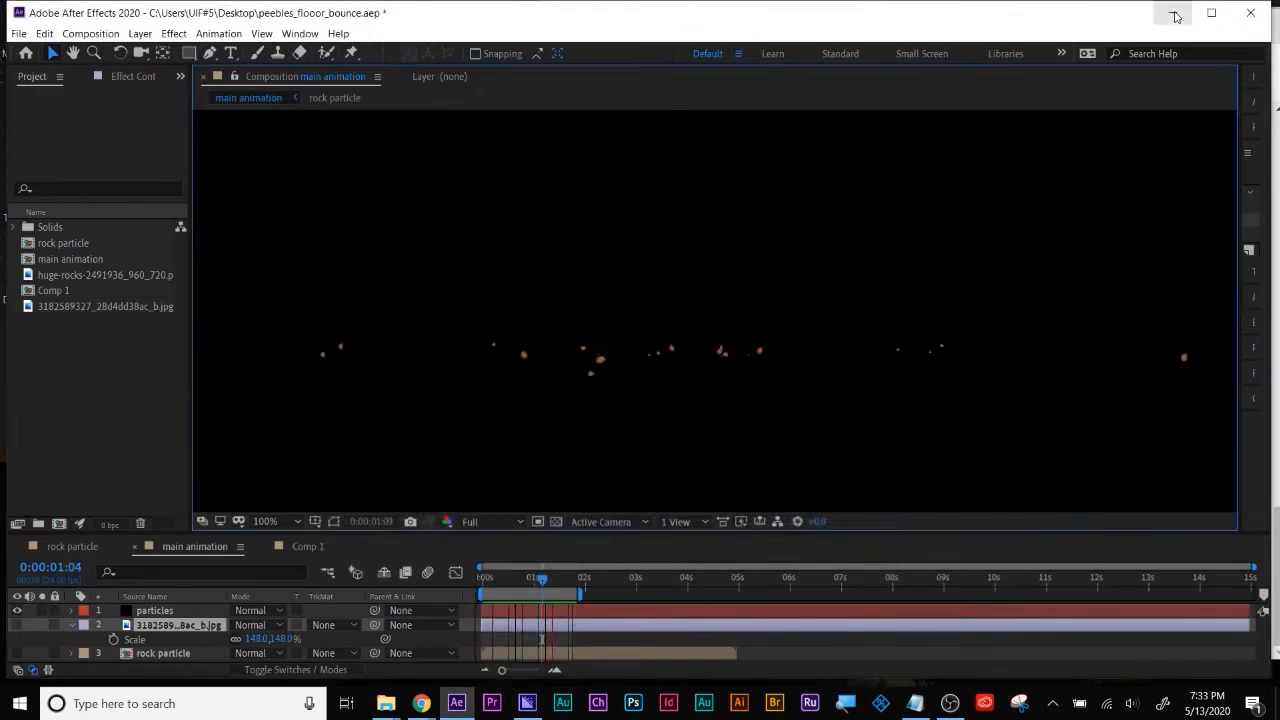
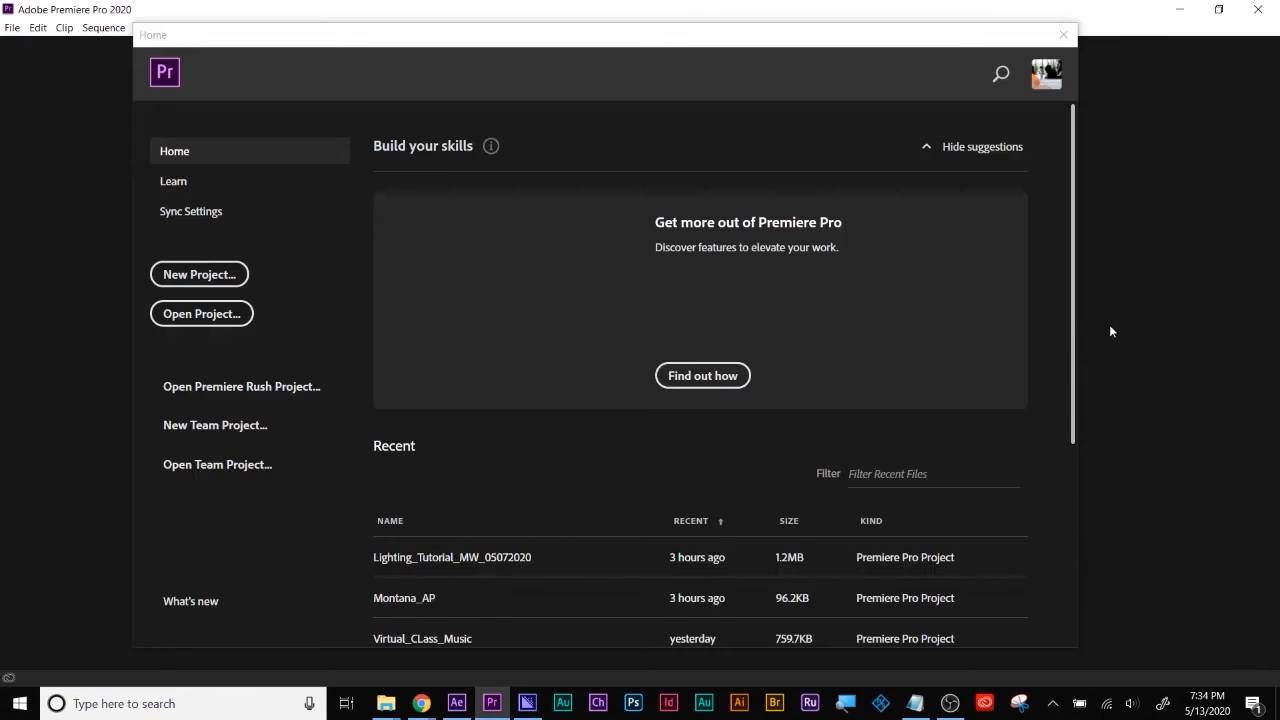
Create a new project named compression in Premiere Pro, stored on the Desktop
{"action": "left_click", "coordinate": [238, 277]}
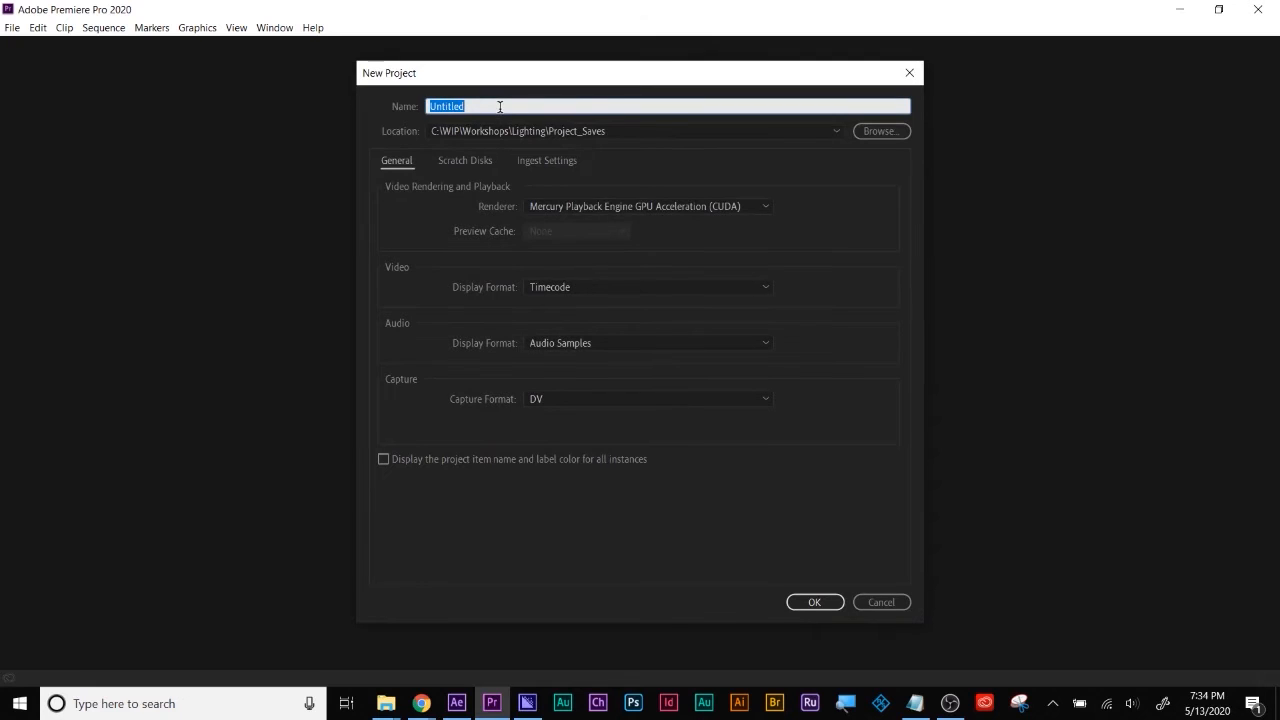
{"action": "type", "text": "compression"}
{"action": "left_click", "coordinate": [881, 131]}
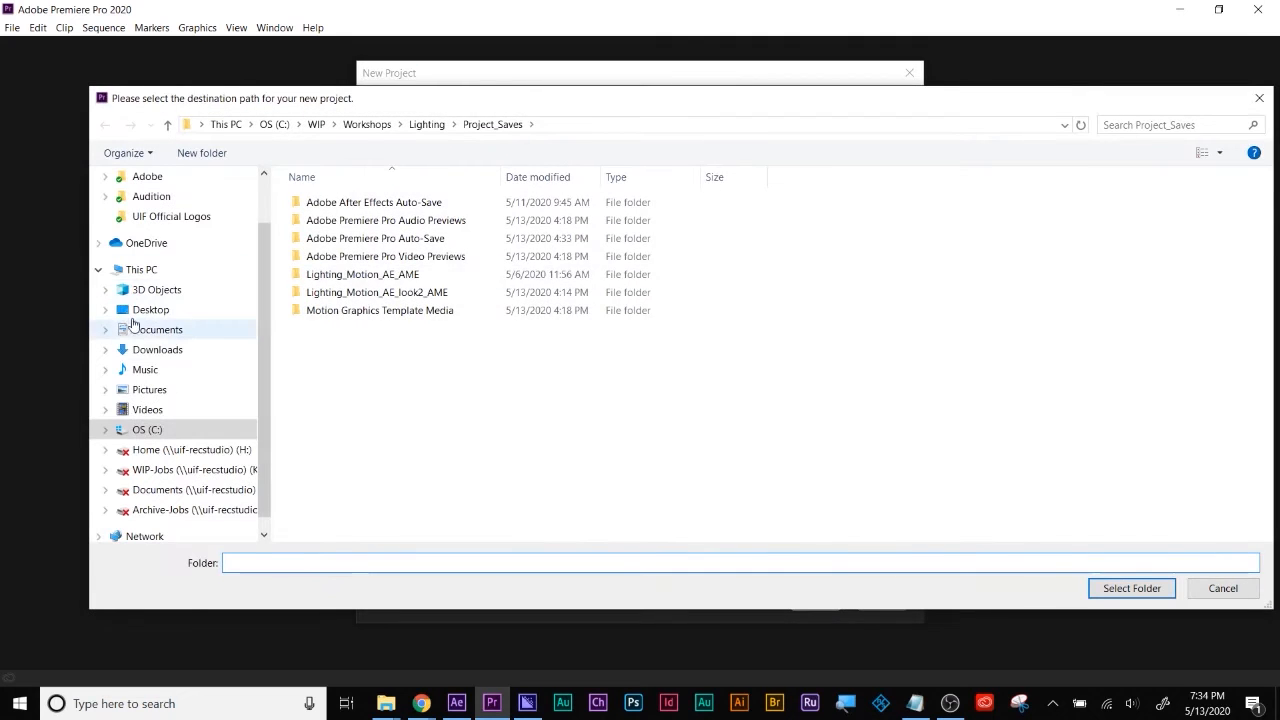
{"action": "left_click", "coordinate": [148, 310]}
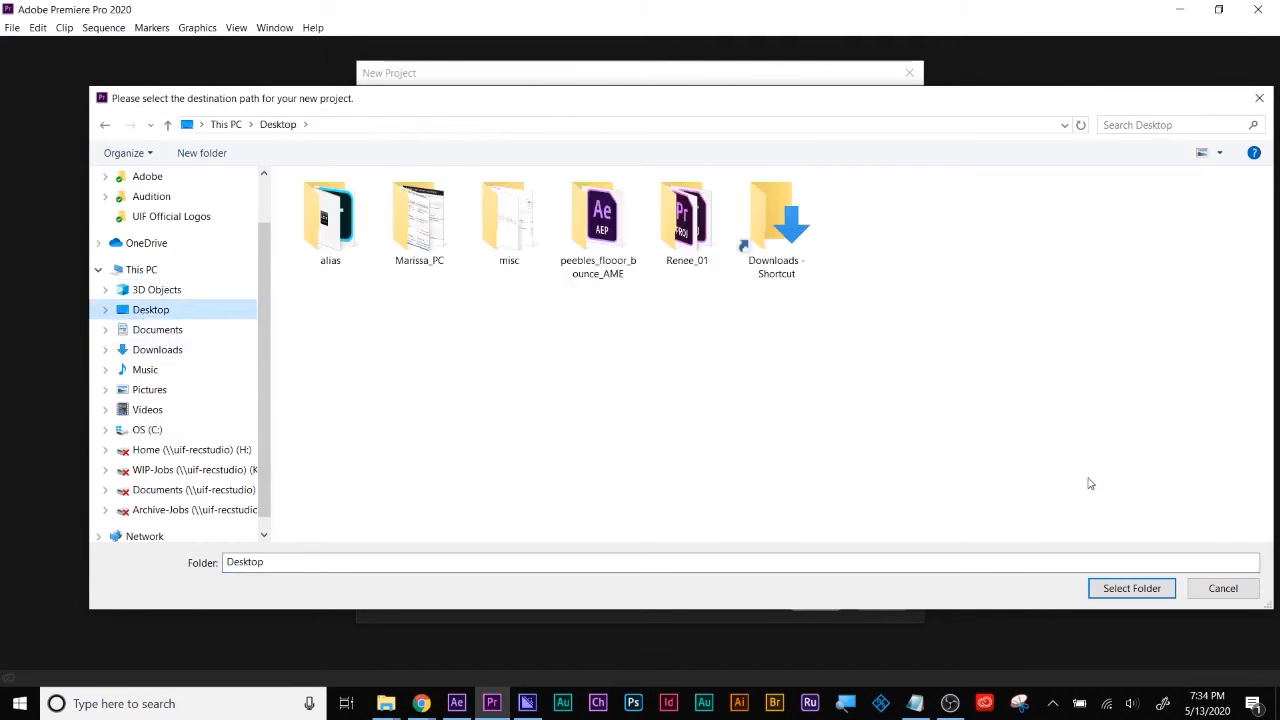
{"action": "left_click", "coordinate": [1151, 593]}
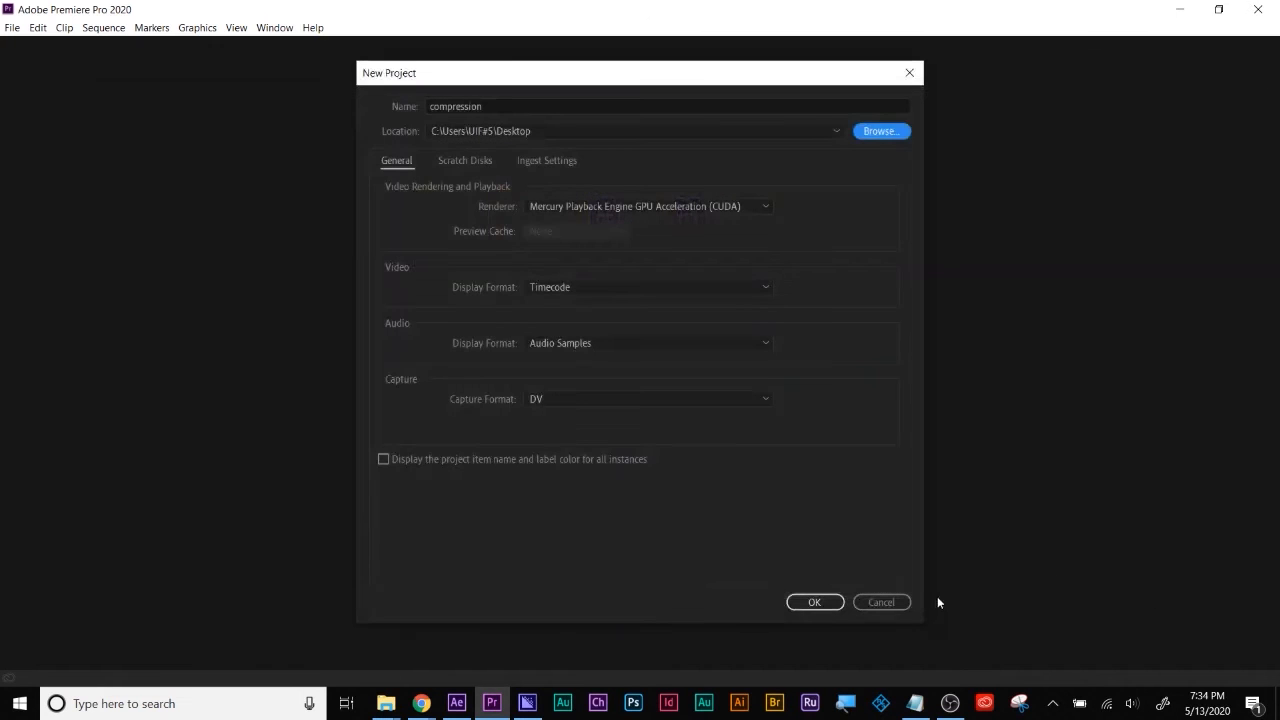
{"action": "left_click", "coordinate": [812, 600]}
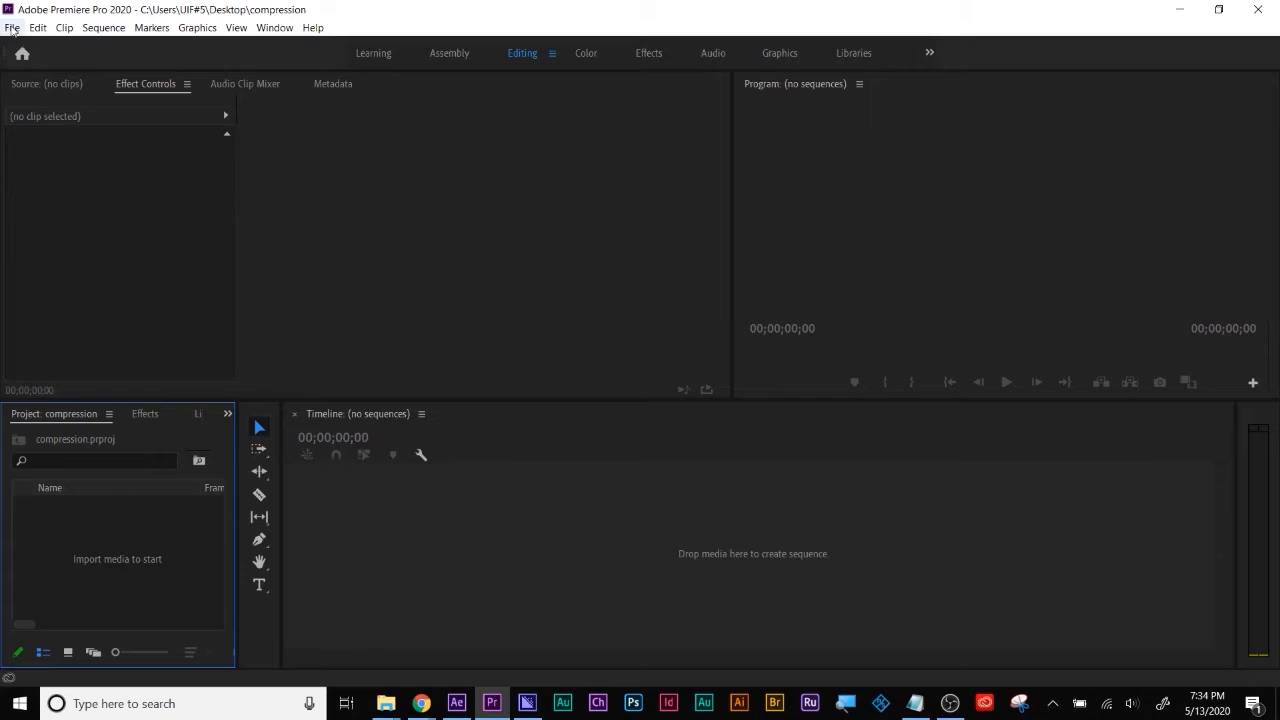
Import the rocks video from the Desktop and create a new sequence from that clip
{"action": "left_click", "coordinate": [12, 28]}
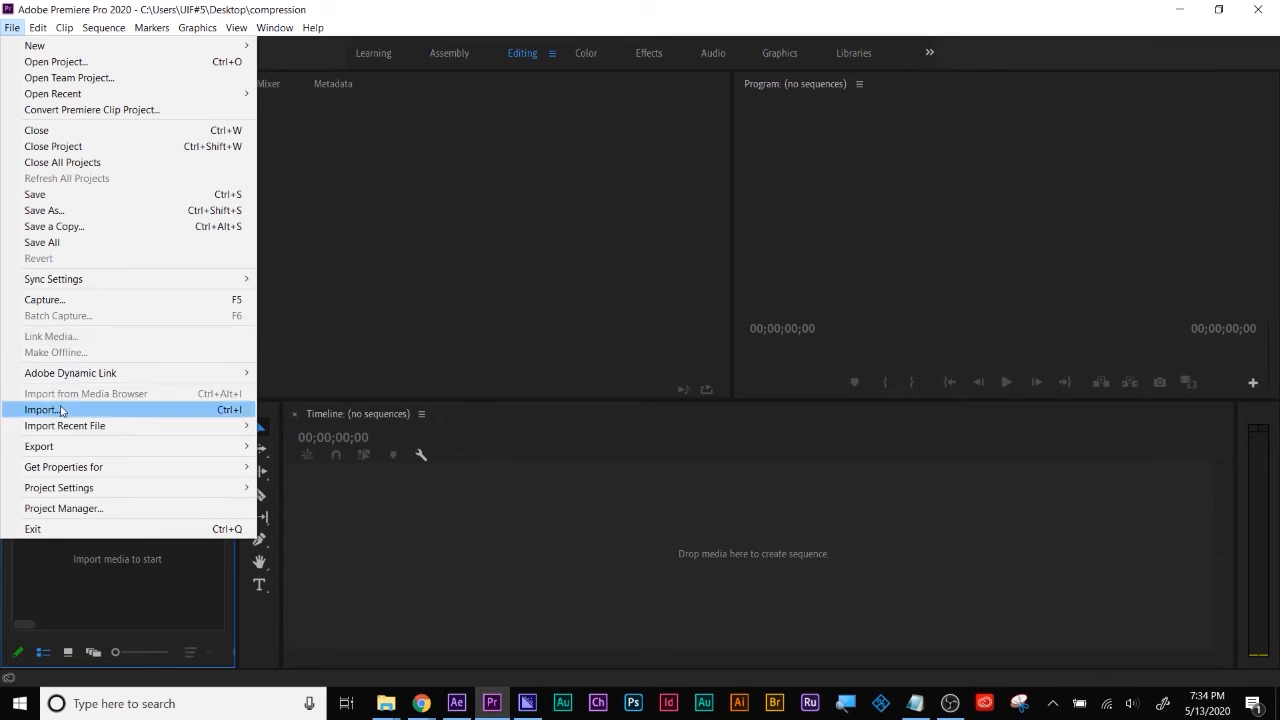
{"action": "left_click", "coordinate": [154, 410]}
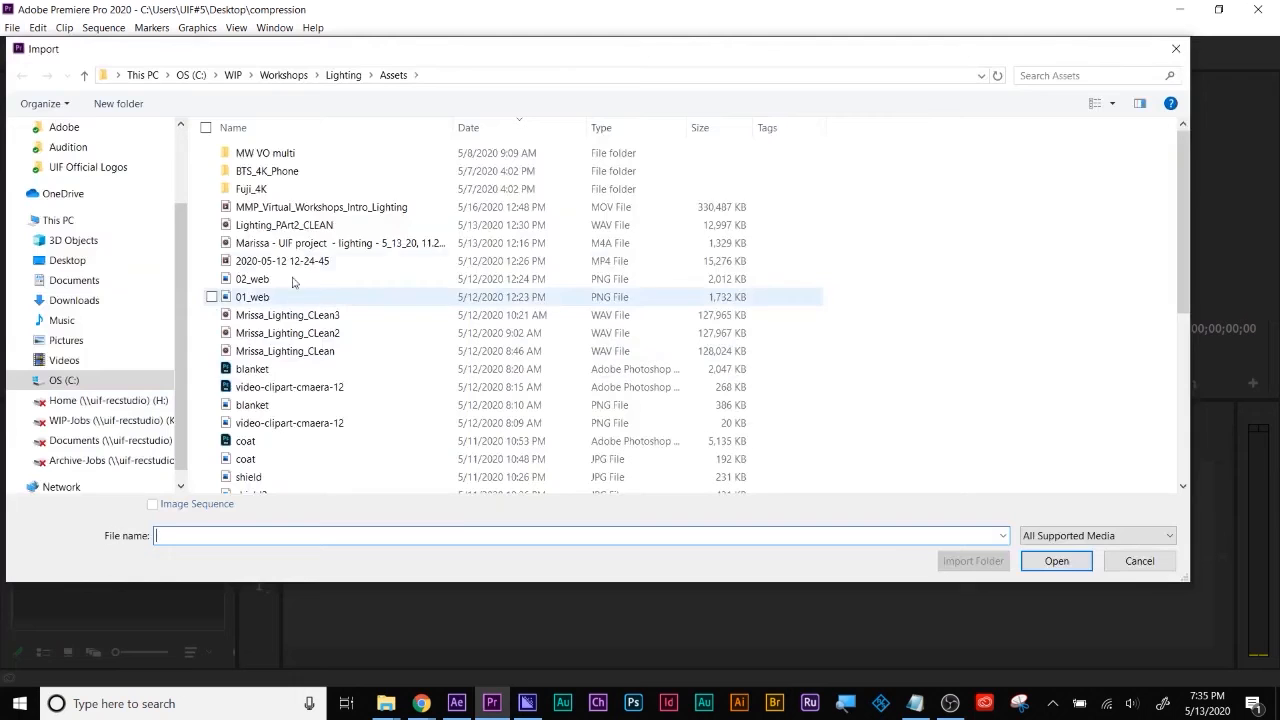
{"action": "left_click", "coordinate": [66, 262]}
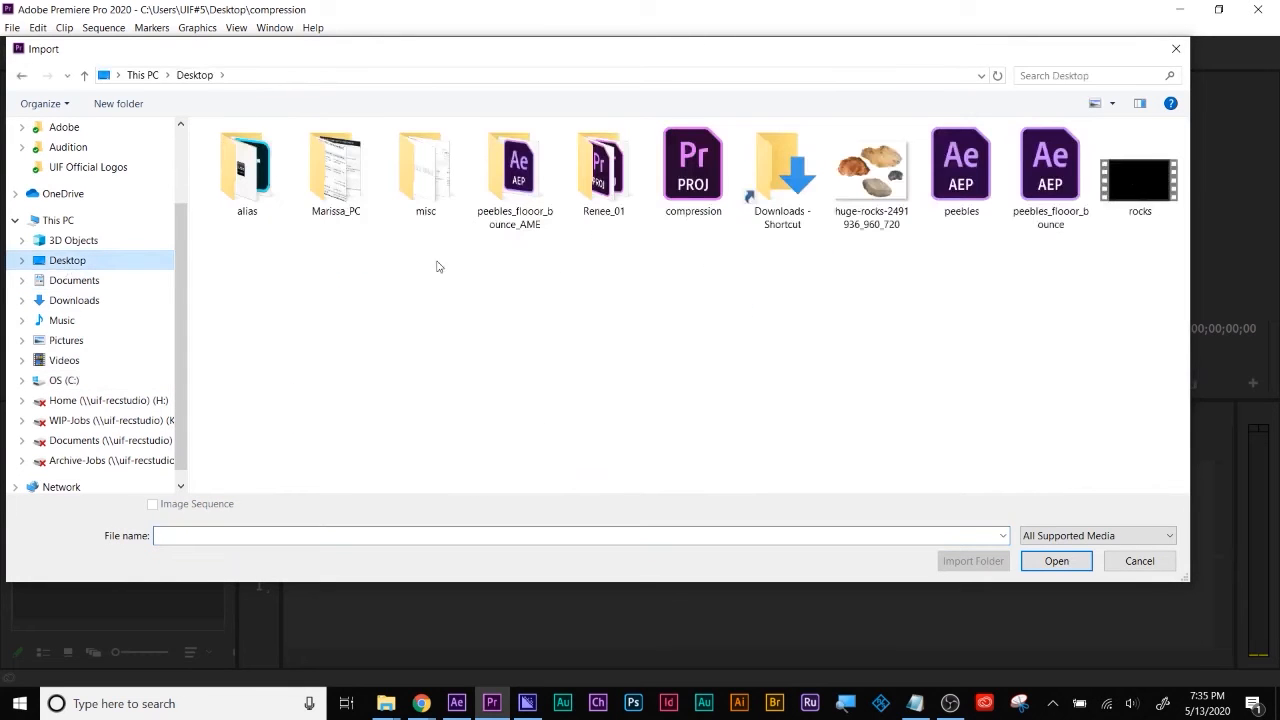
{"action": "left_click", "coordinate": [1150, 185]}
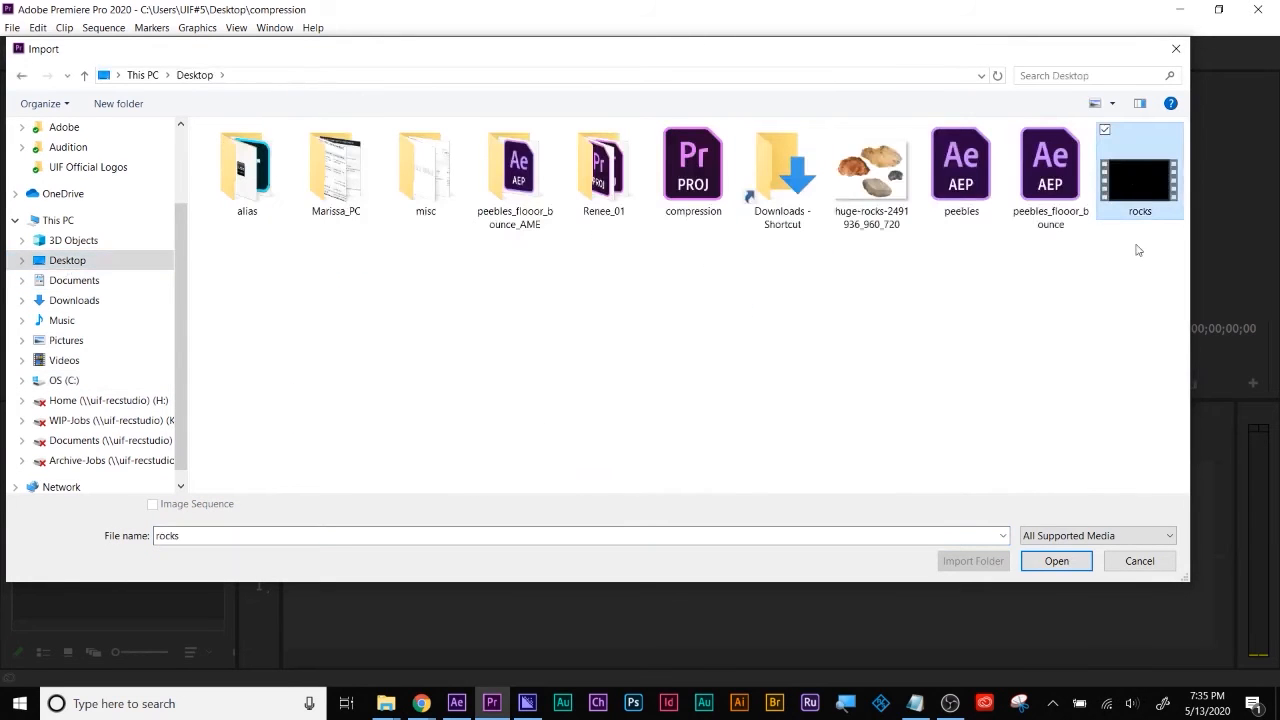
{"action": "left_click", "coordinate": [1050, 560]}
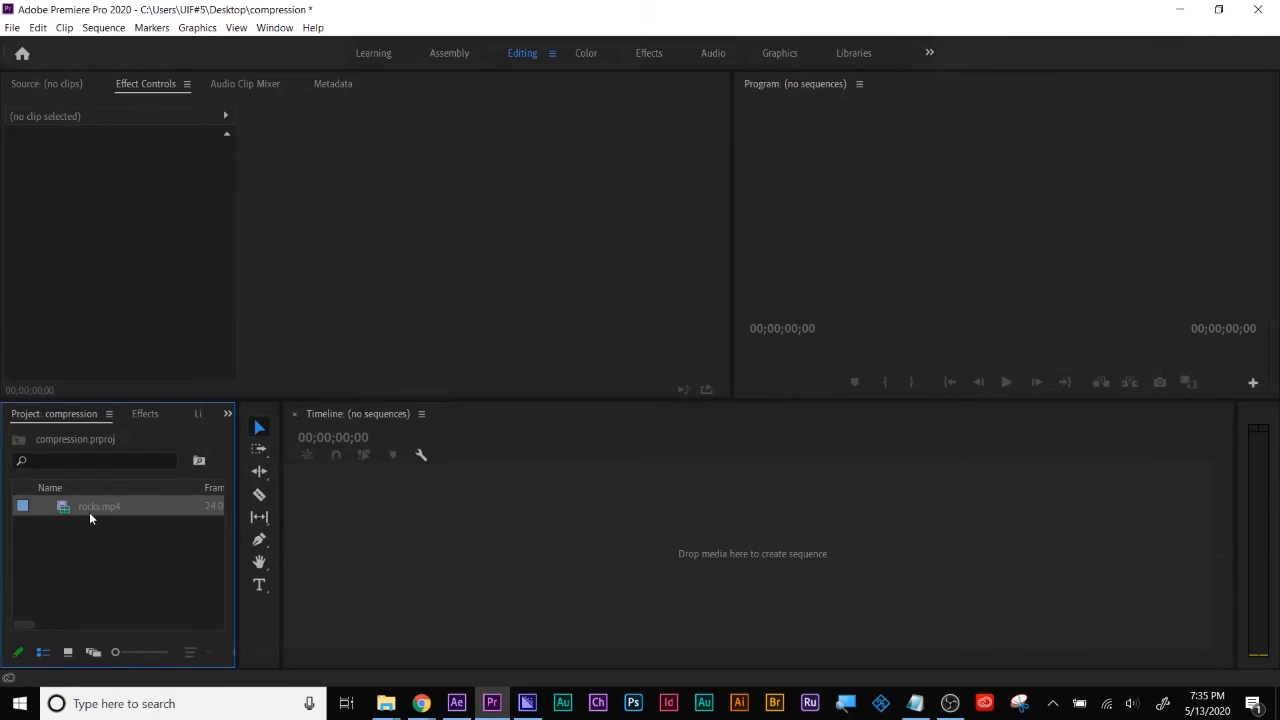
{"action": "right_click", "coordinate": [90, 512]}
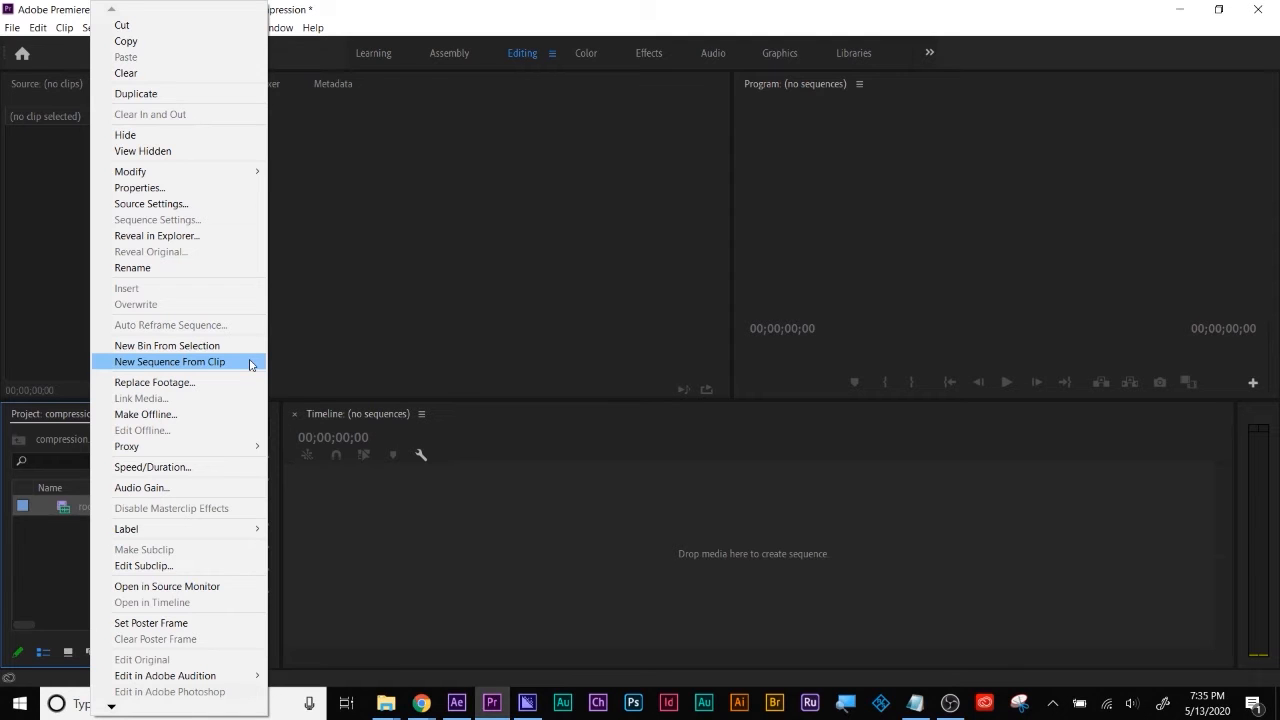
{"action": "left_click", "coordinate": [250, 364]}
Preview the rocks sequence by scrubbing and playing it, with the Program monitor enlarged
{"action": "left_click_drag", "start_coordinate": [536, 452], "coordinate": [660, 452]}
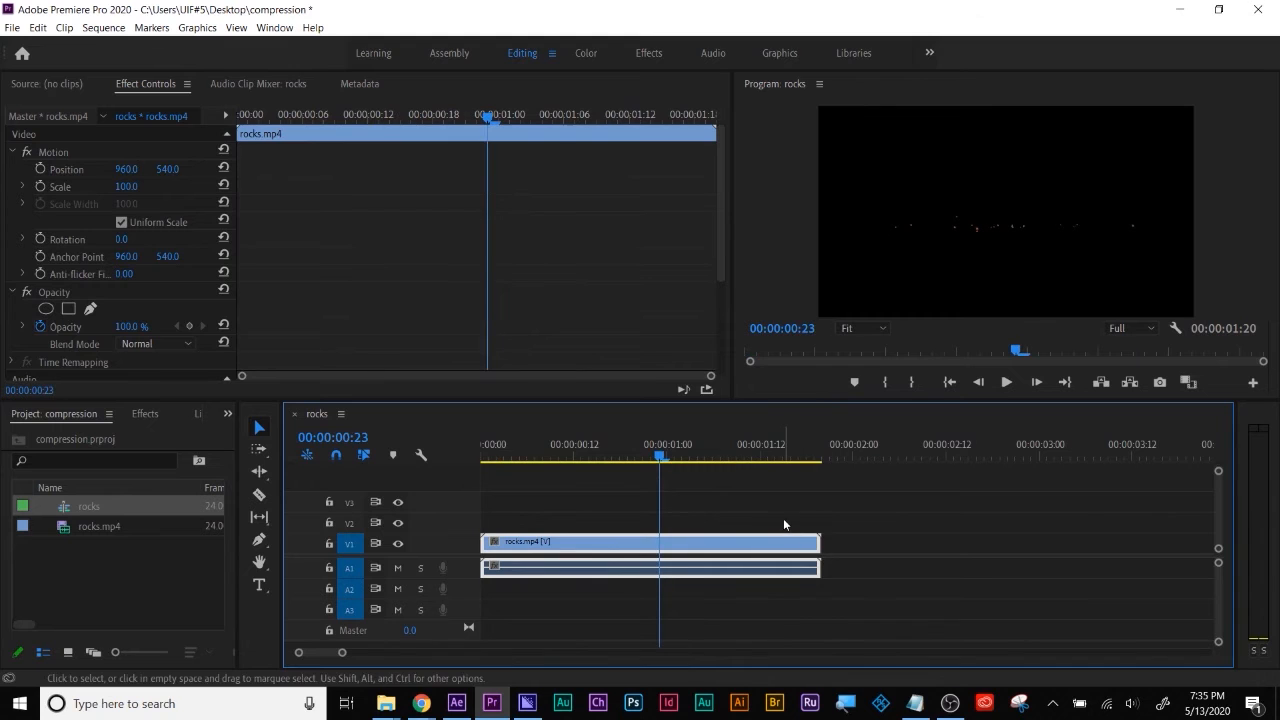
{"action": "left_click_drag", "start_coordinate": [722, 452], "coordinate": [506, 463]}
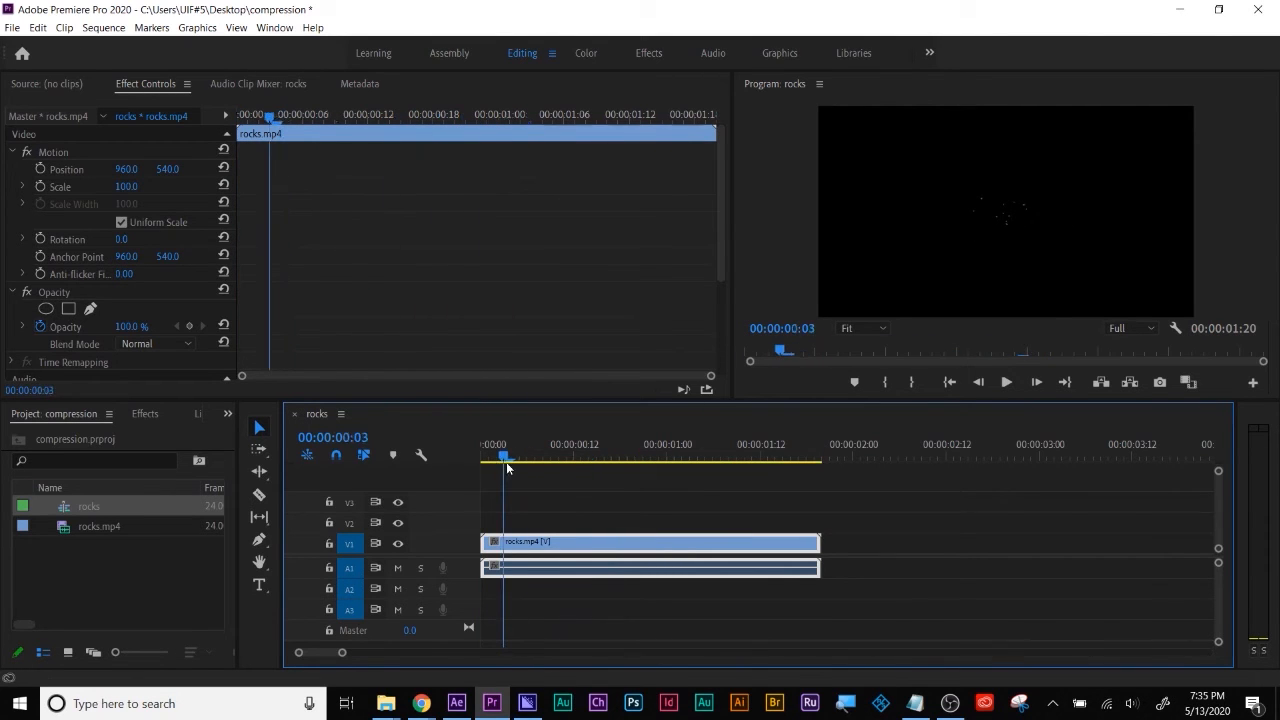
{"action": "key", "text": "space"}
{"action": "left_click_drag", "start_coordinate": [912, 398], "coordinate": [869, 487]}
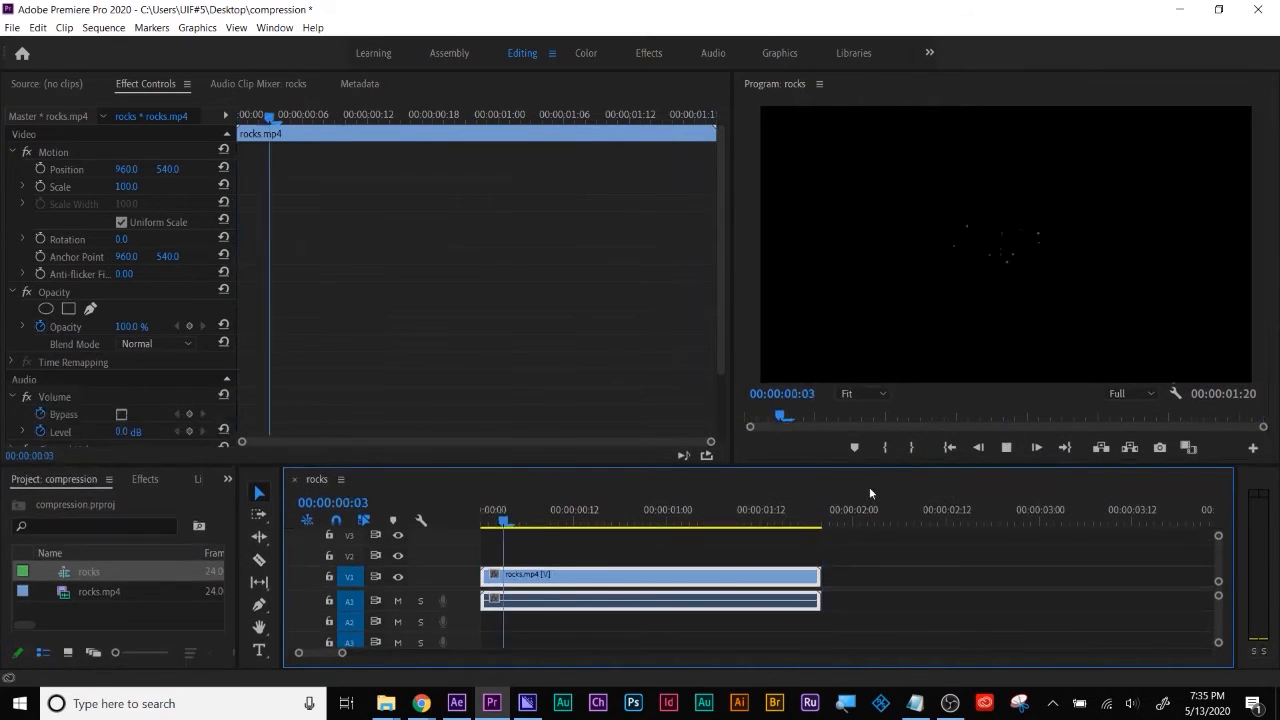
{"action": "key", "text": "space"}
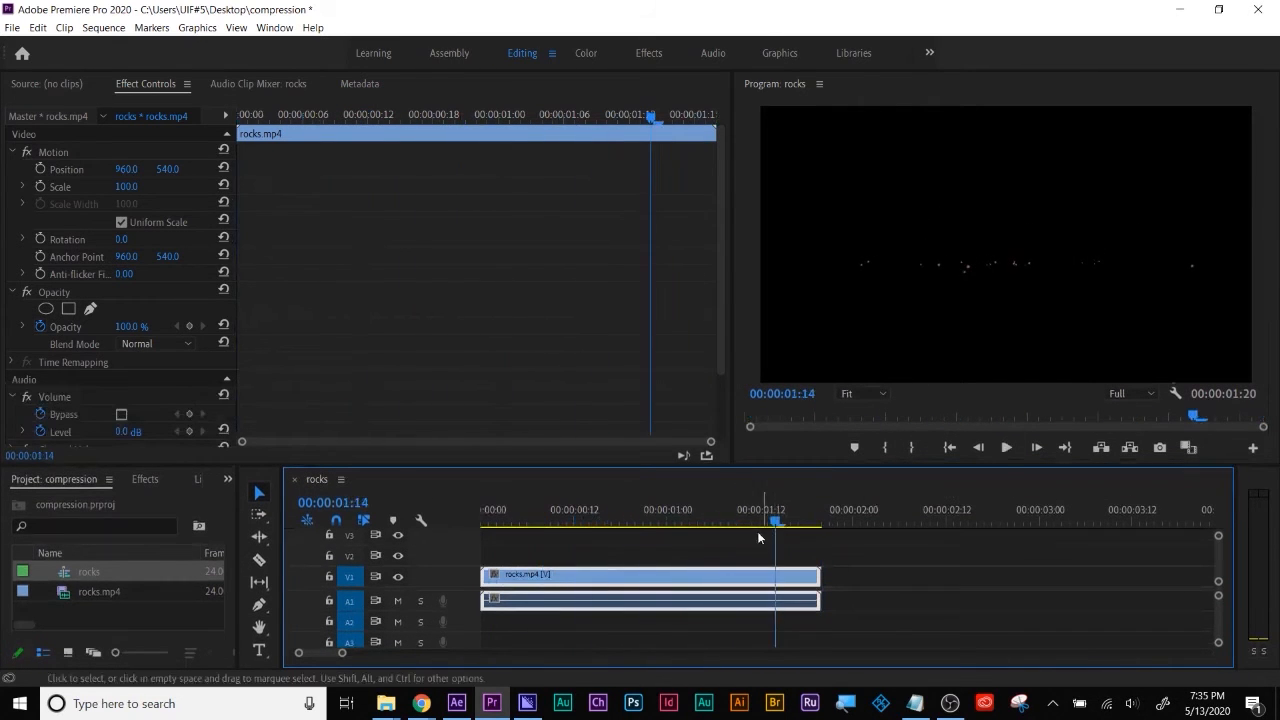
{"action": "left_click_drag", "start_coordinate": [562, 519], "coordinate": [521, 519]}
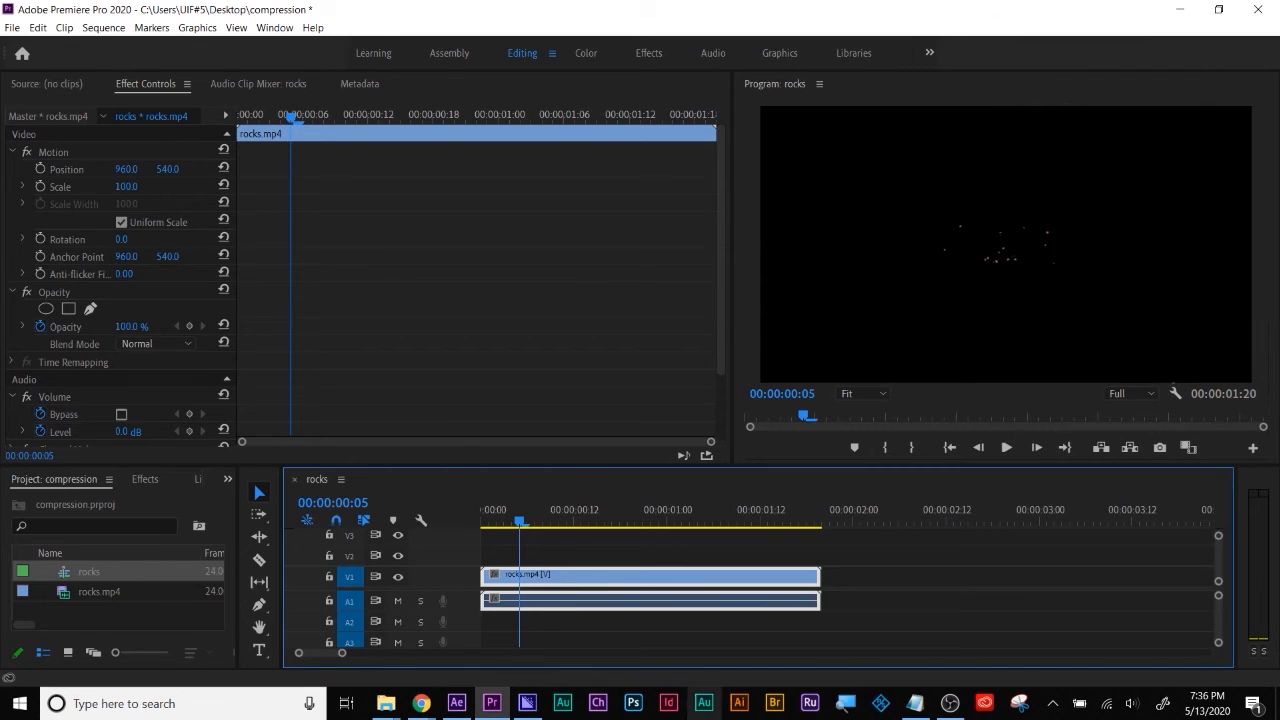
{"action": "mouse_move", "coordinate": [617, 522]}
{"action": "left_mouse_down"}
{"action": "mouse_move", "coordinate": [593, 520]}
{"action": "mouse_move", "coordinate": [670, 520]}
{"action": "mouse_move", "coordinate": [620, 520]}
{"action": "left_mouse_up"}
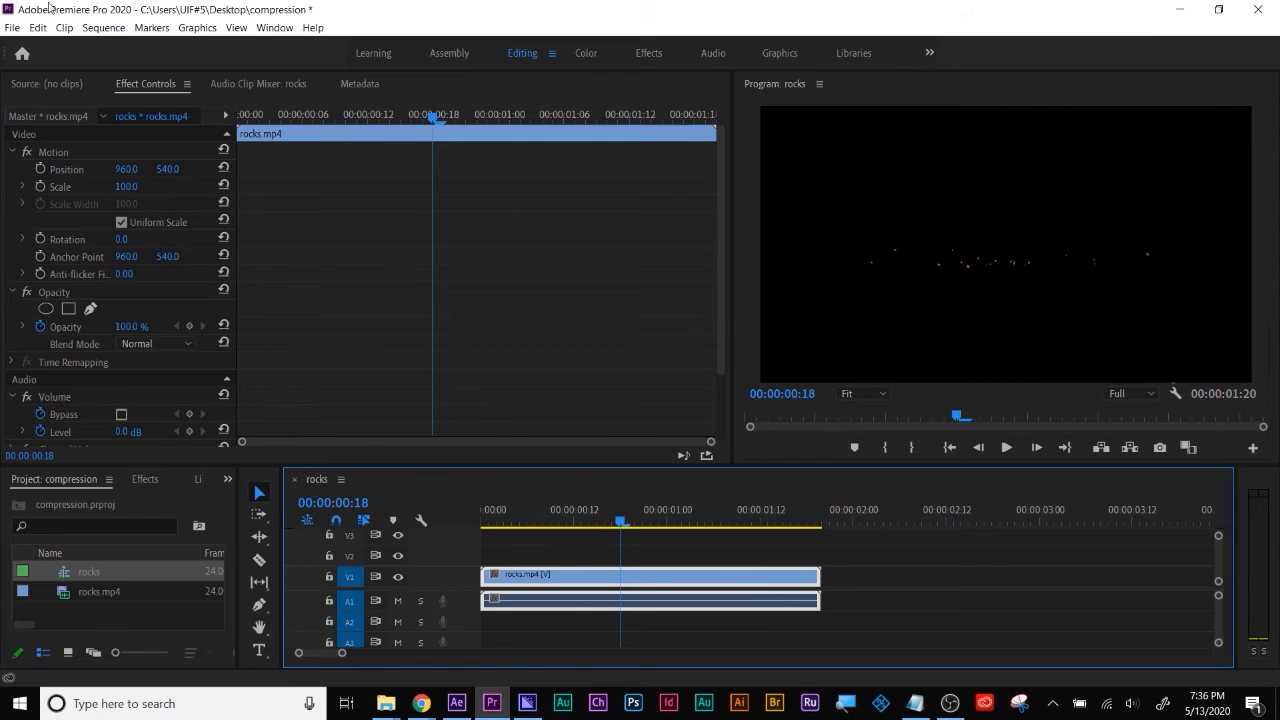
Open the media export settings for the rocks sequence and set the output file to rocks2.mp4 on the Desktop
{"action": "left_click", "coordinate": [12, 27]}
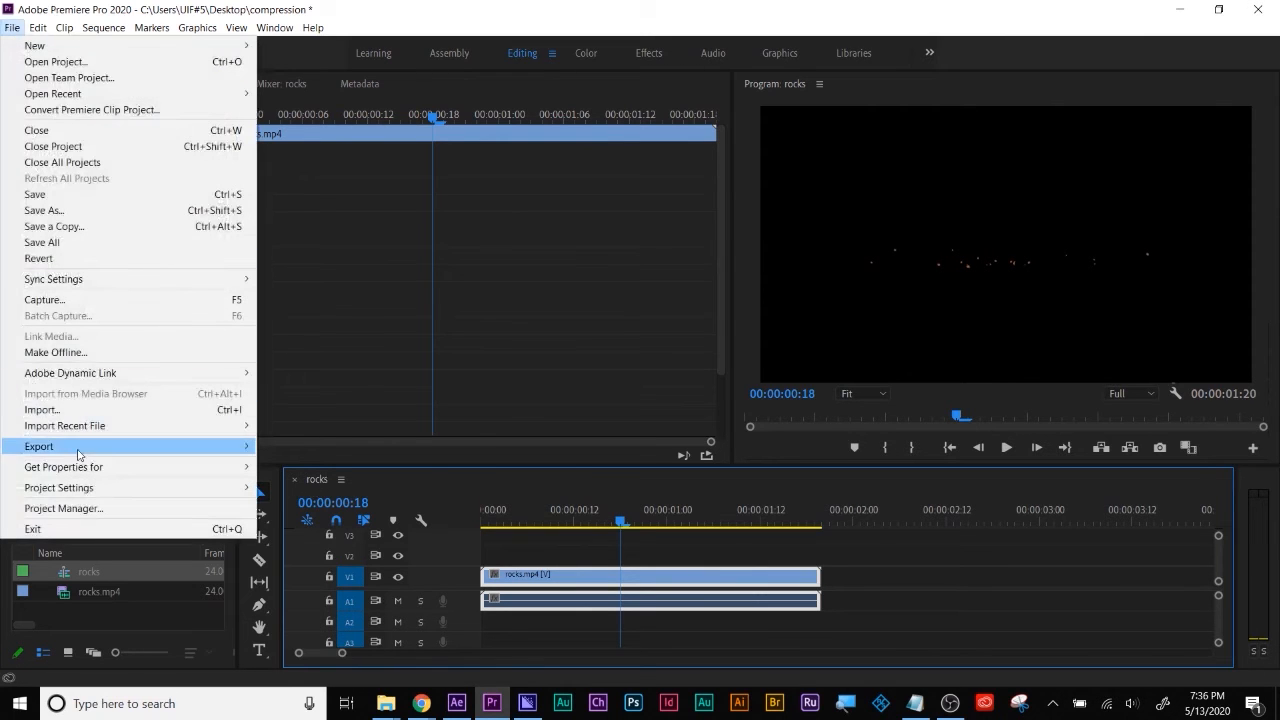
{"action": "mouse_move", "coordinate": [78, 455]}
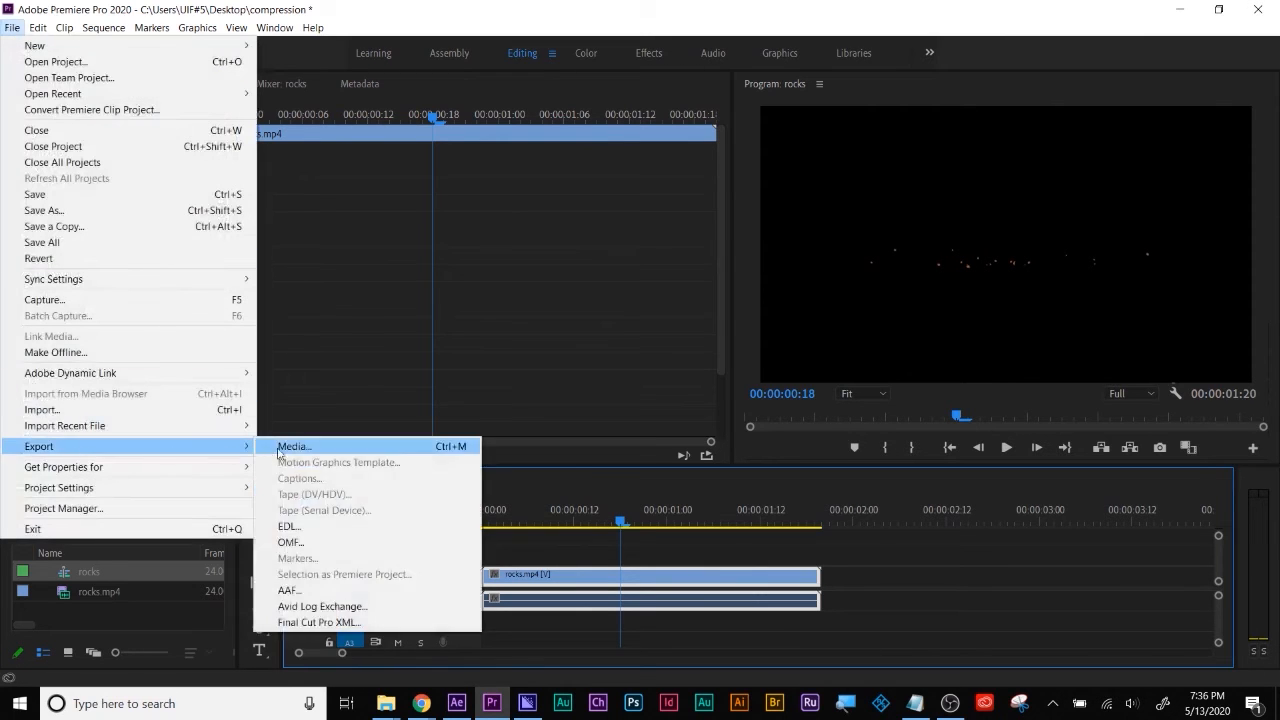
{"action": "left_click", "coordinate": [403, 443]}
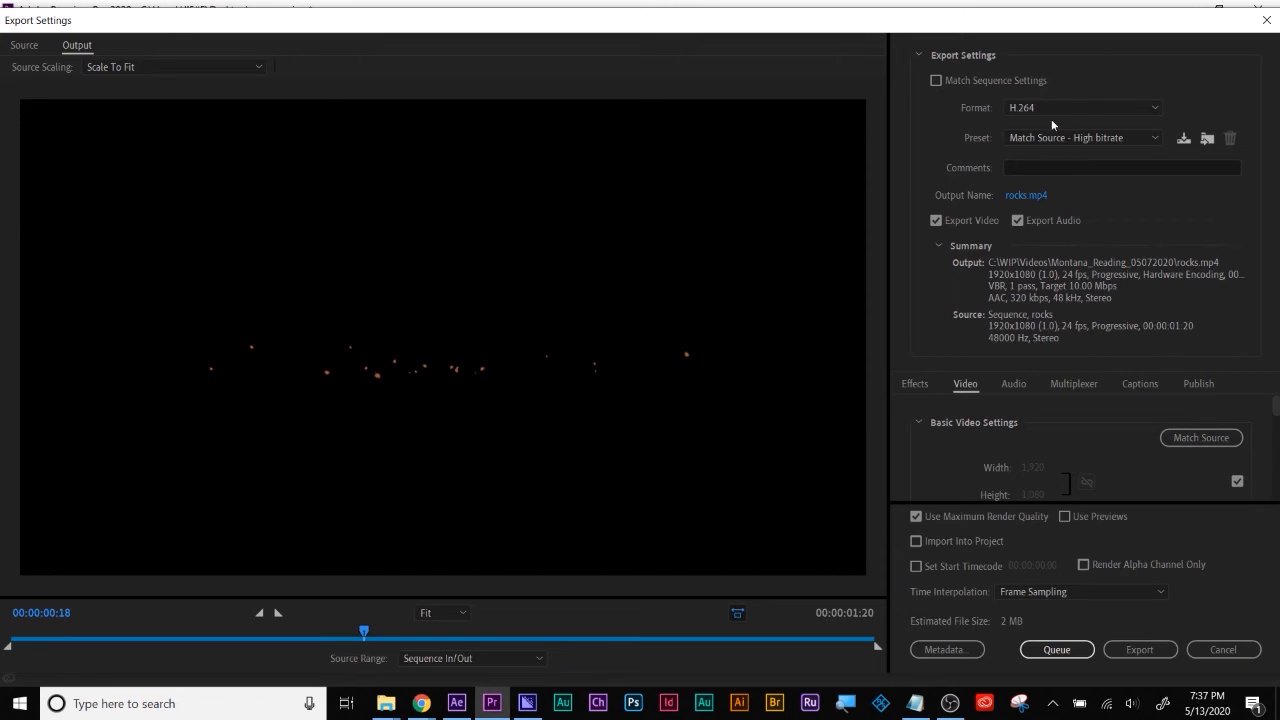
{"action": "left_click", "coordinate": [1026, 195]}
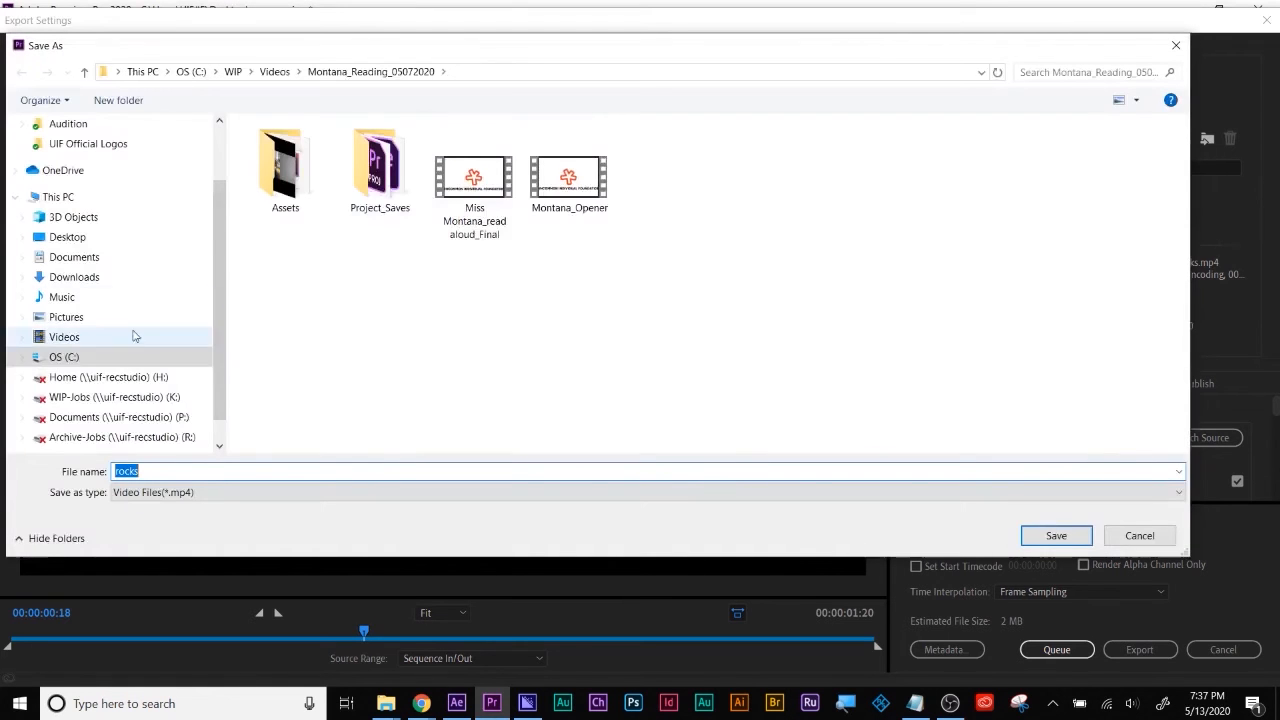
{"action": "left_click", "coordinate": [52, 357]}
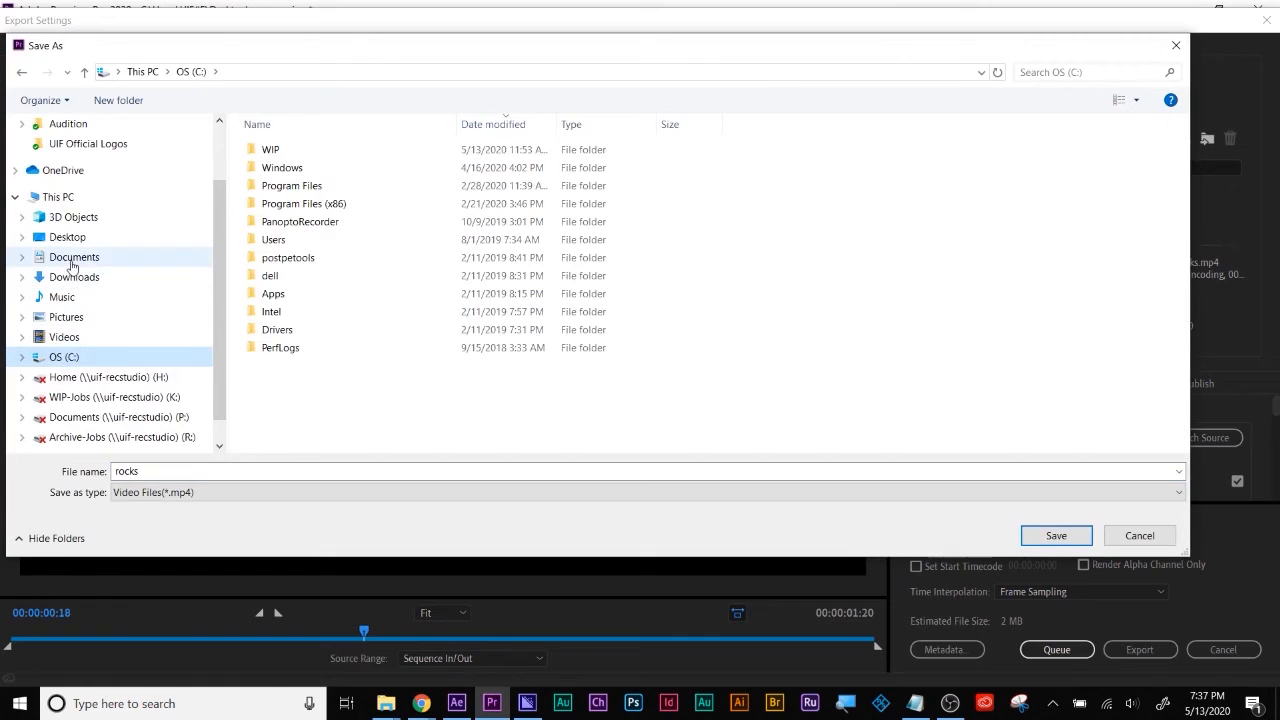
{"action": "left_click", "coordinate": [62, 257]}
{"action": "left_click", "coordinate": [67, 237]}
{"action": "left_click", "coordinate": [225, 470]}
{"action": "left_click", "coordinate": [225, 470]}
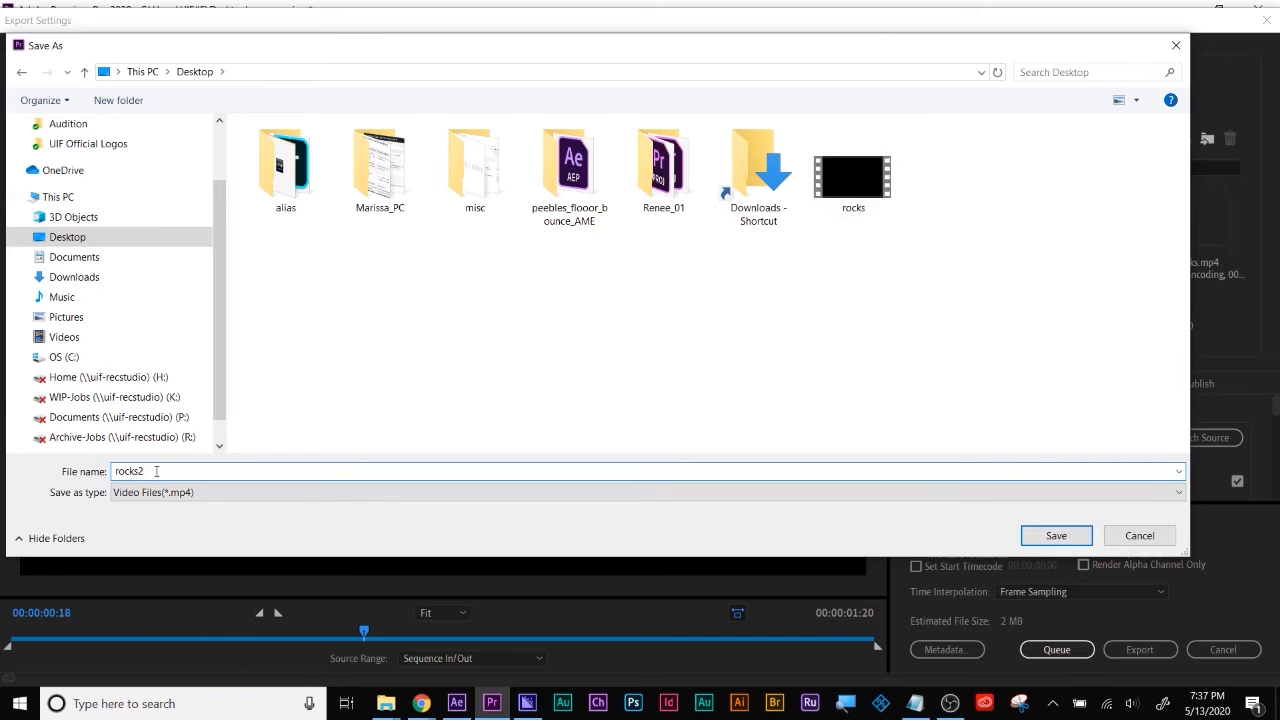
{"action": "left_click", "coordinate": [1053, 540]}
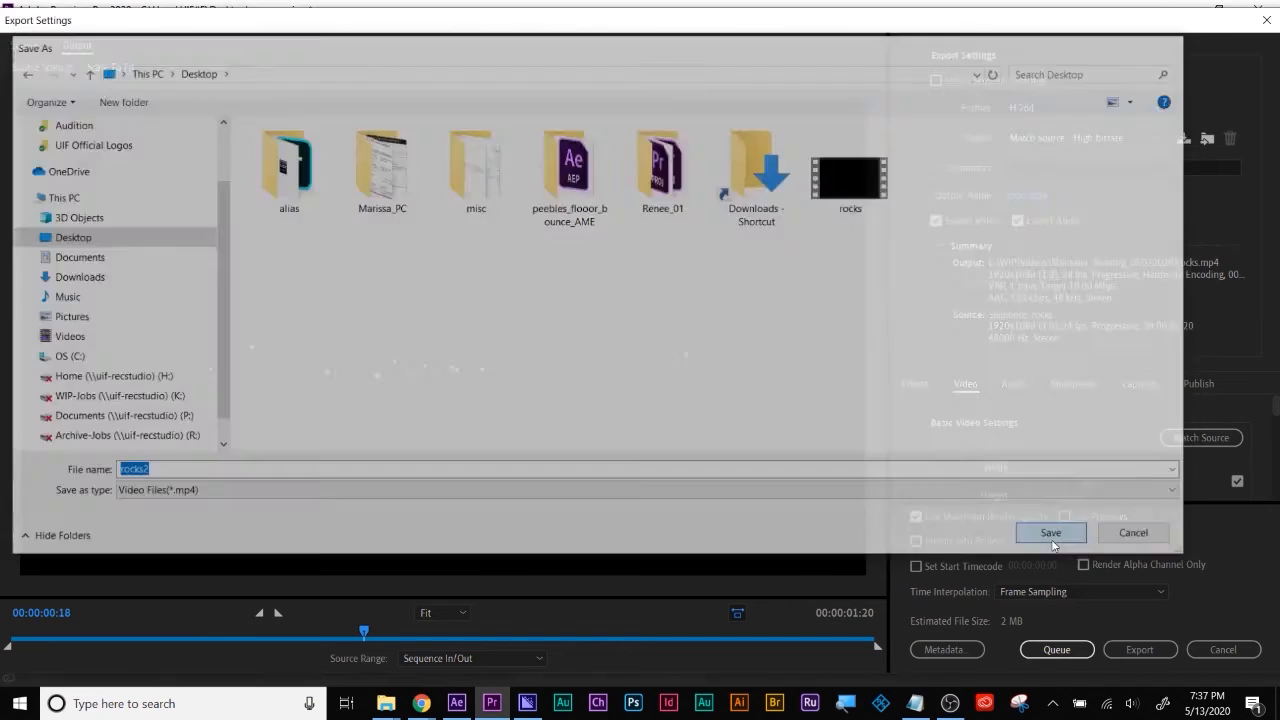
Adjust the H.264 target bitrate, trying lower and higher values such as 3.66 Mbps to compare estimated file sizes
{"action": "left_click_drag", "start_coordinate": [1275, 405], "coordinate": [1272, 480]}
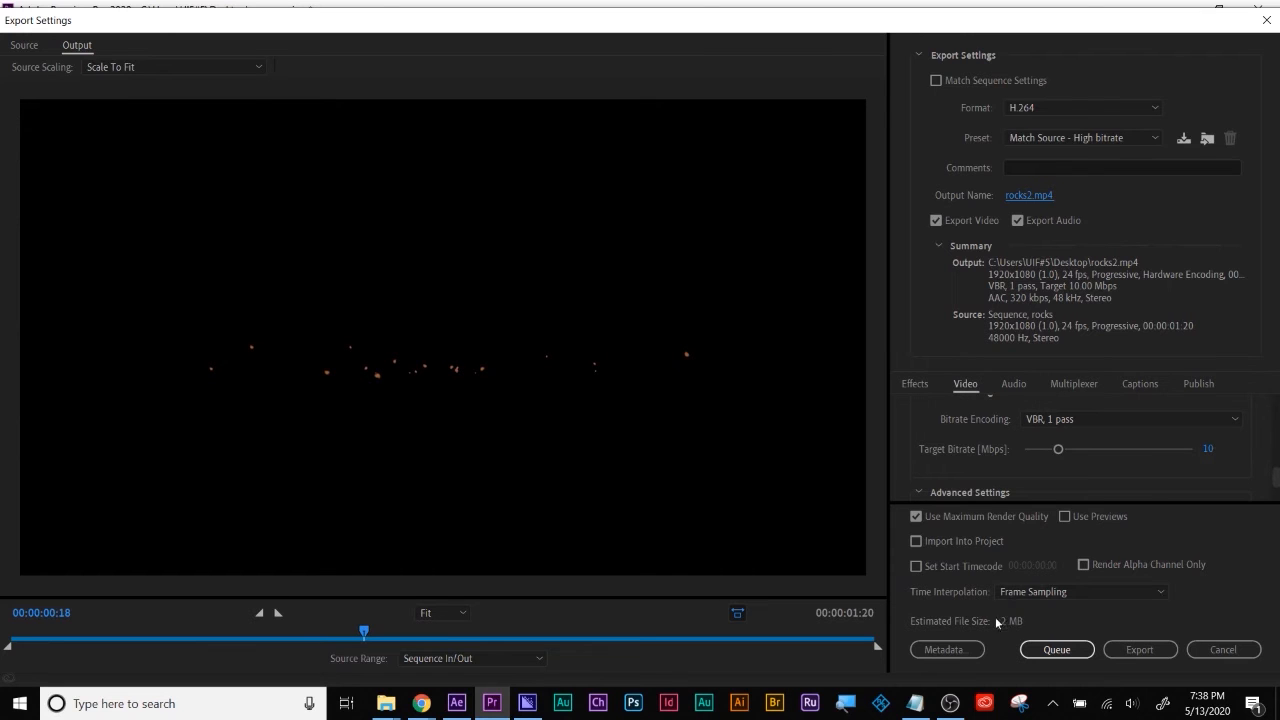
{"action": "left_click_drag", "start_coordinate": [1058, 449], "coordinate": [1034, 453]}
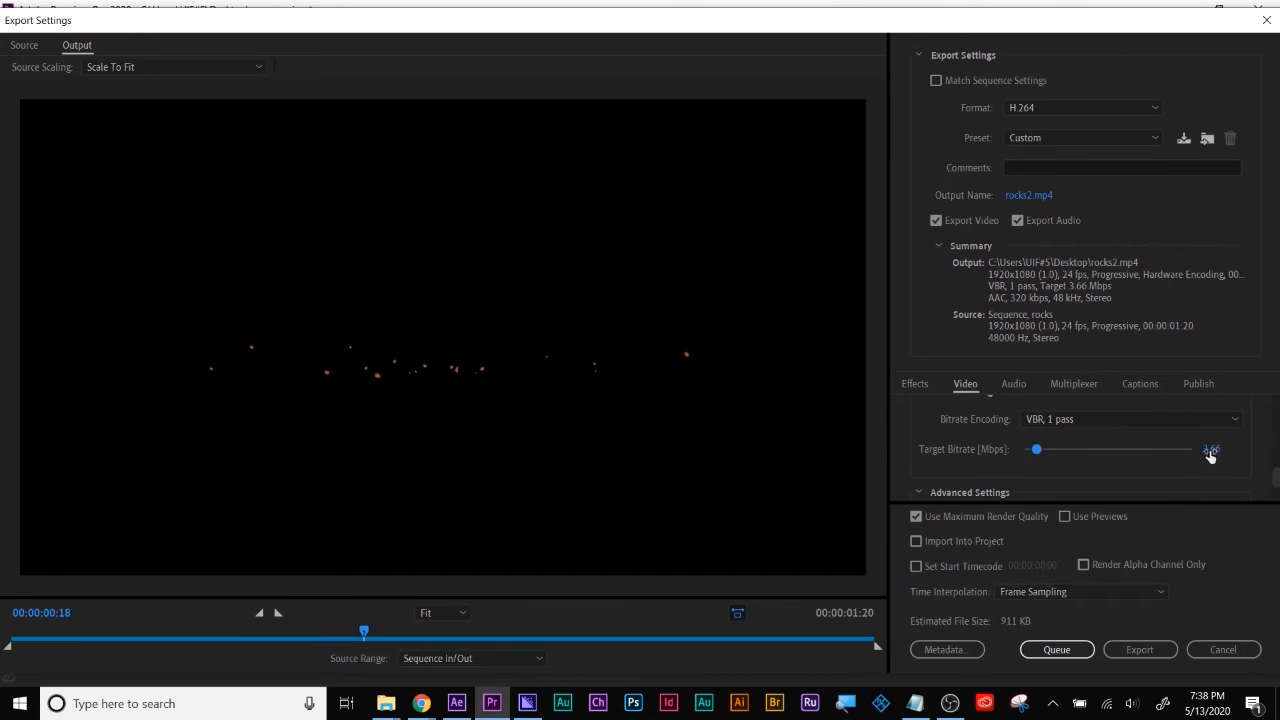
{"action": "left_click_drag", "start_coordinate": [1067, 452], "coordinate": [1230, 462]}
{"action": "left_click", "coordinate": [1045, 449]}
{"action": "mouse_move", "coordinate": [1049, 455]}
{"action": "left_mouse_down"}
{"action": "mouse_move", "coordinate": [1023, 452]}
{"action": "mouse_move", "coordinate": [1035, 452]}
{"action": "left_mouse_up"}
{"action": "left_click_drag", "start_coordinate": [1038, 453], "coordinate": [1056, 451]}
Export the rocks sequence as rocks2.mp4 and save the Premiere Pro project
{"action": "left_click", "coordinate": [1143, 648]}
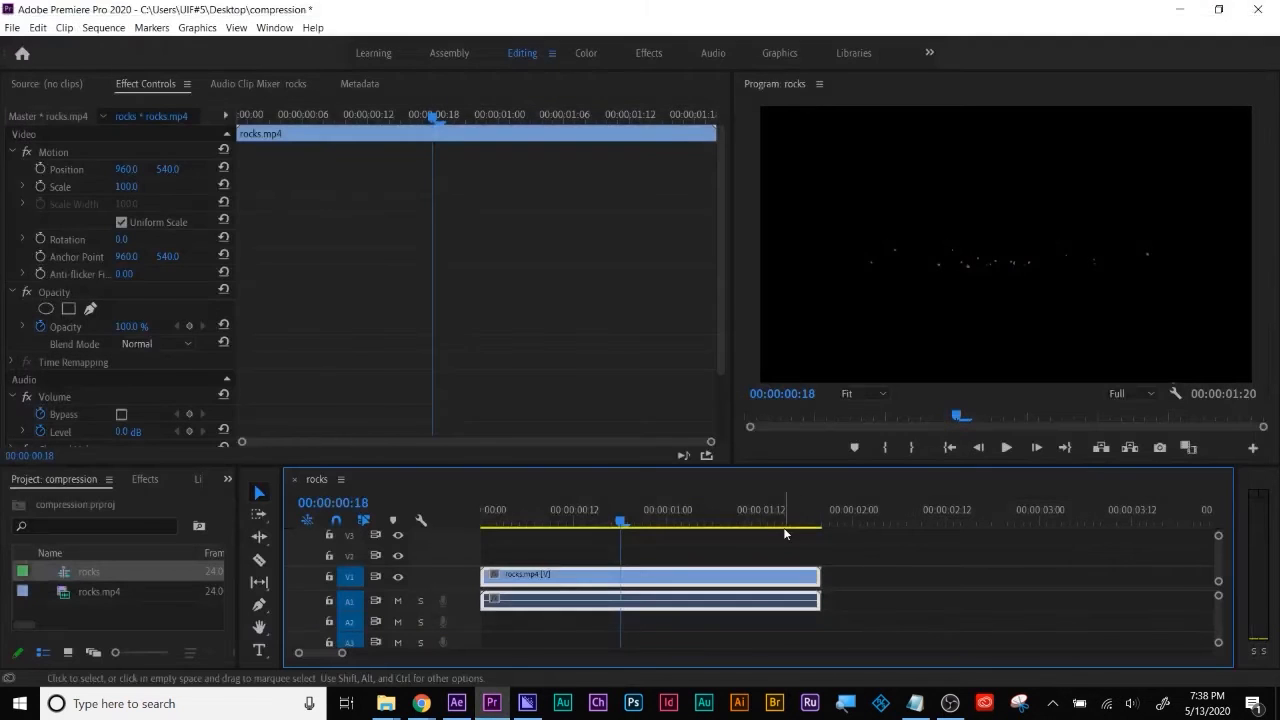
{"action": "key", "text": "ctrl+s"}
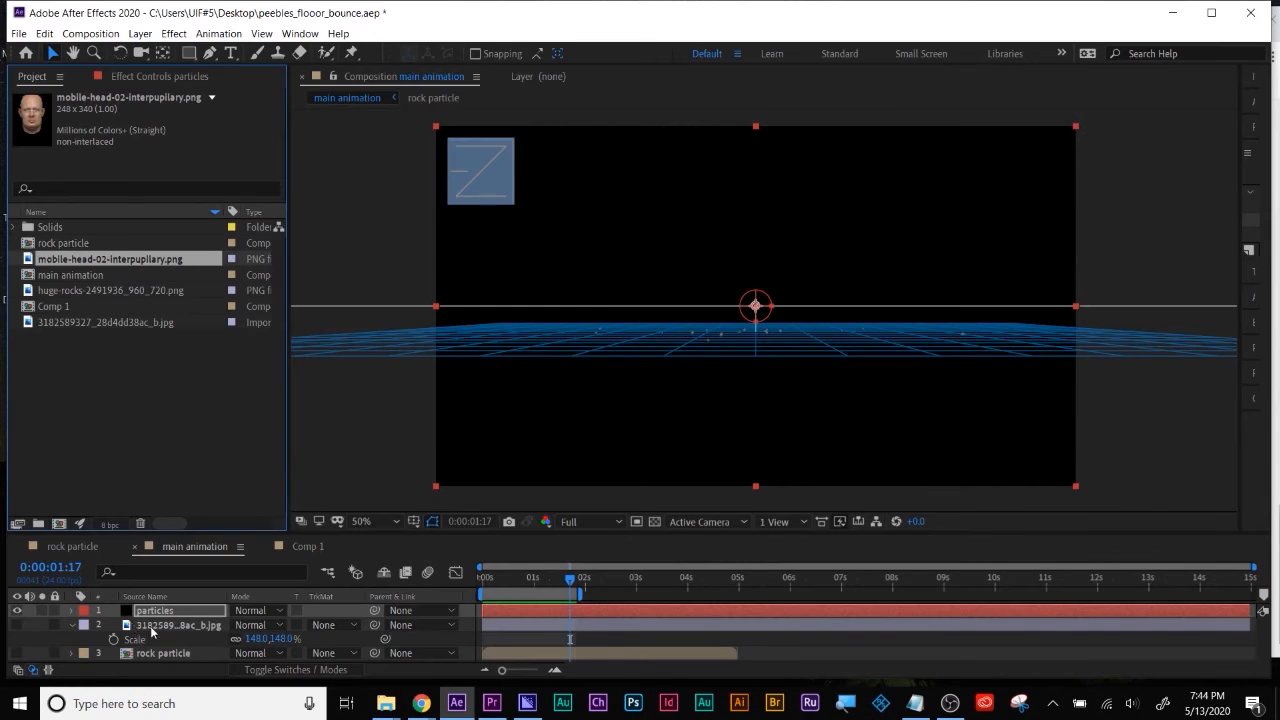
In the rock particle composition, hide the rock image layer and add mobile-head-02-interpupilary.png above it
{"action": "double_click", "coordinate": [149, 655]}
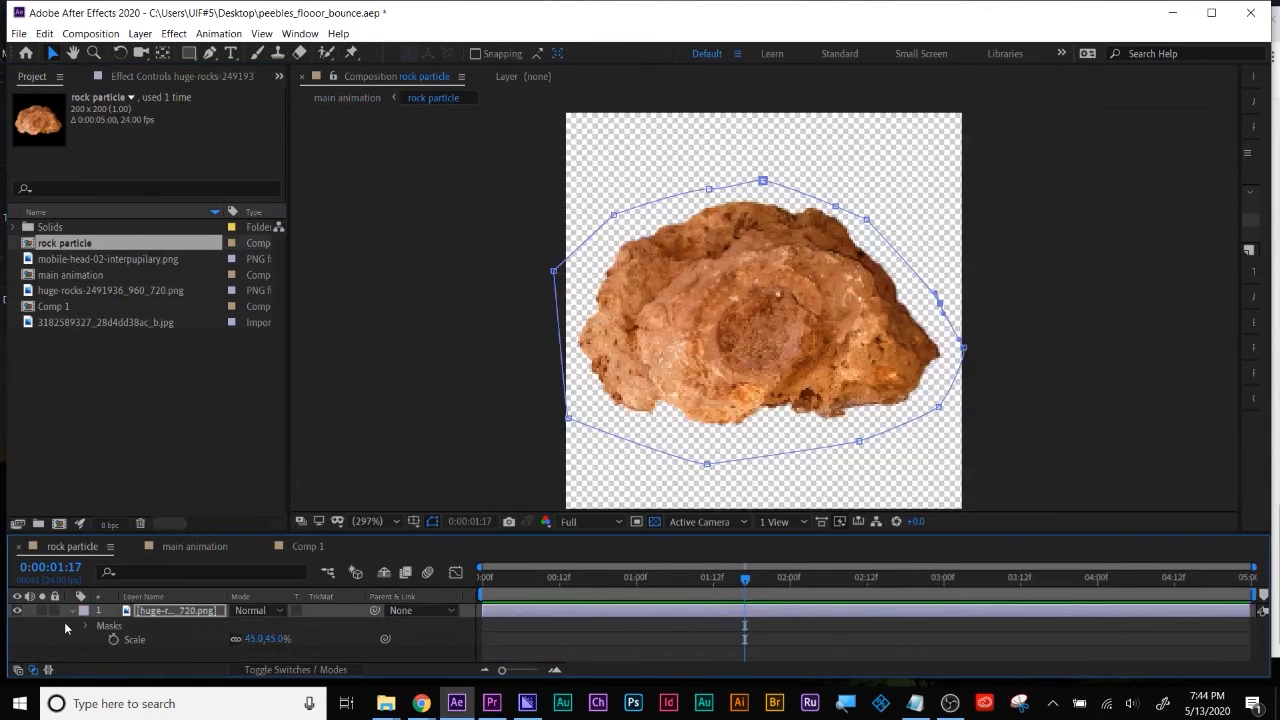
{"action": "left_click", "coordinate": [16, 611]}
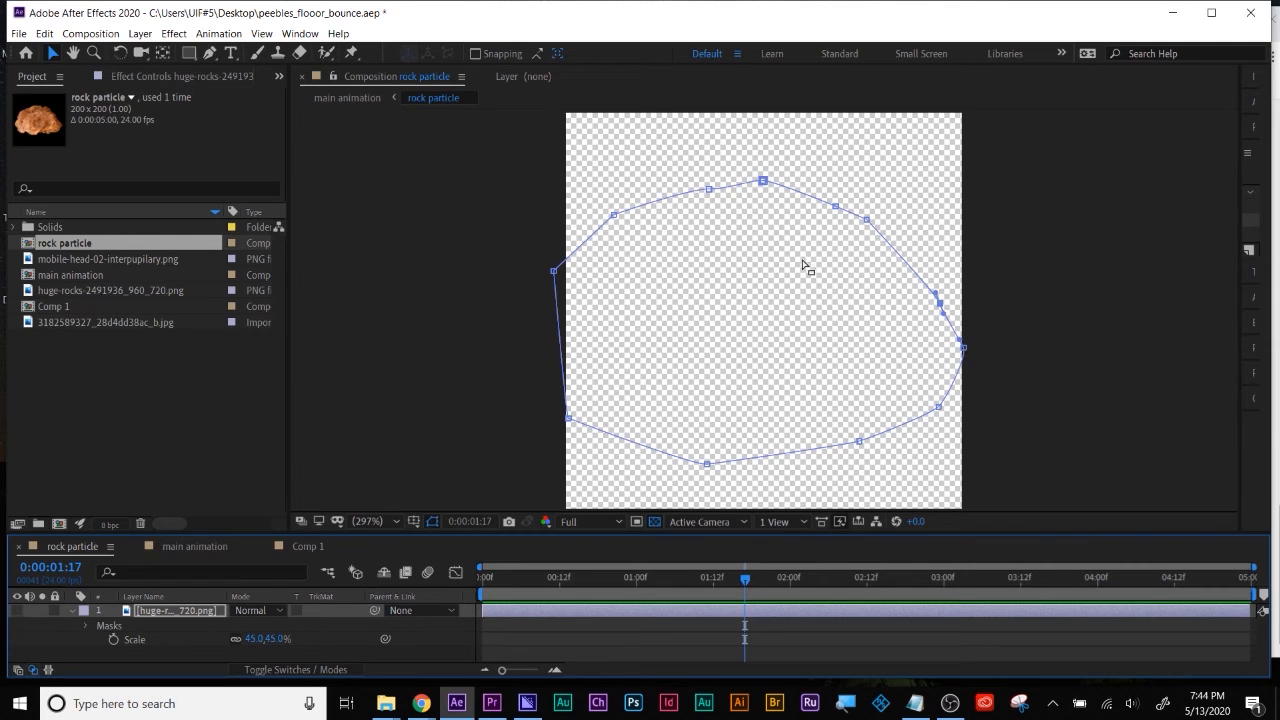
{"action": "left_click", "coordinate": [60, 291]}
{"action": "left_click", "coordinate": [60, 323]}
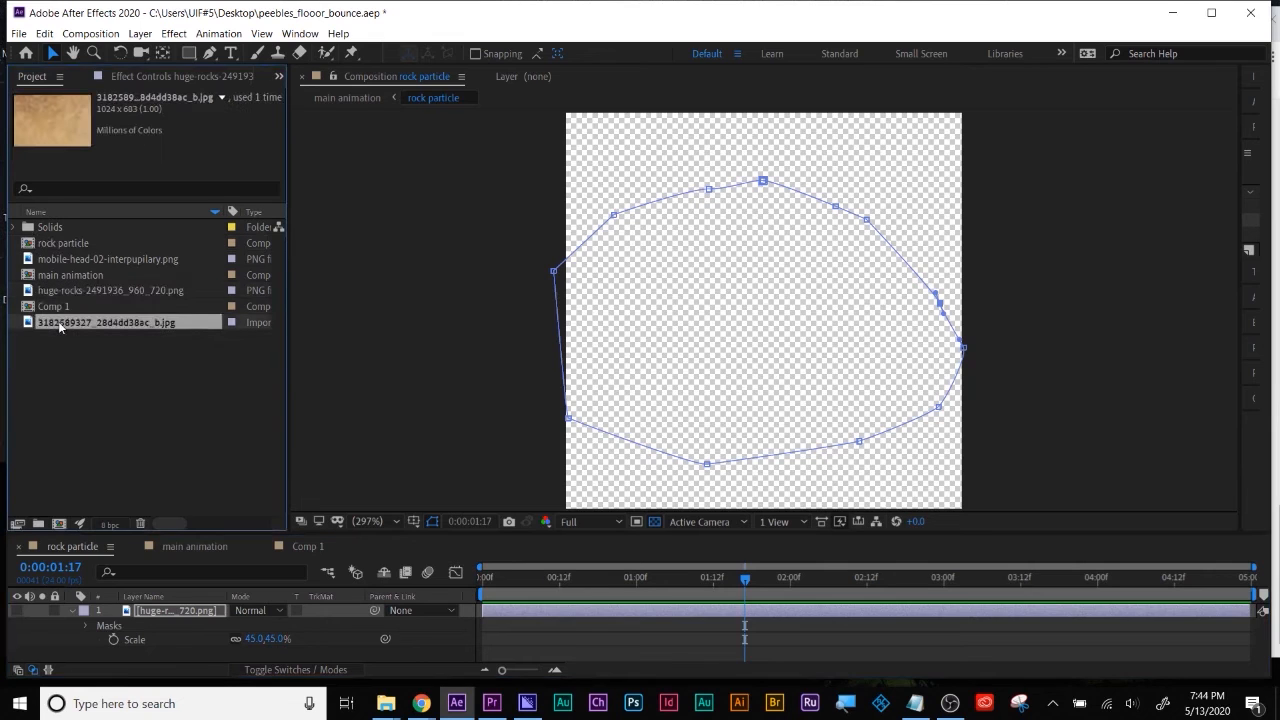
{"action": "left_click", "coordinate": [67, 259]}
{"action": "left_click_drag", "start_coordinate": [75, 265], "coordinate": [165, 640]}
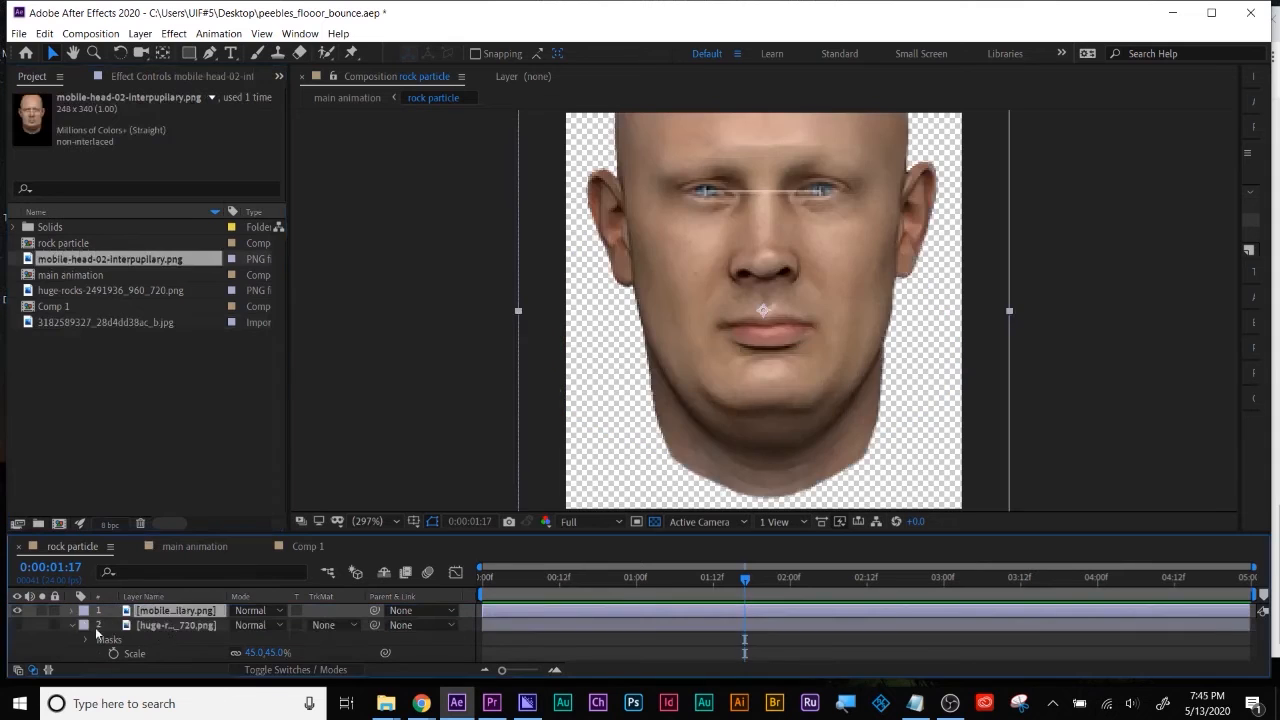
Scale the head image to 56% and reposition it slightly so it fits inside the rock particle composition
{"action": "key", "text": "s"}
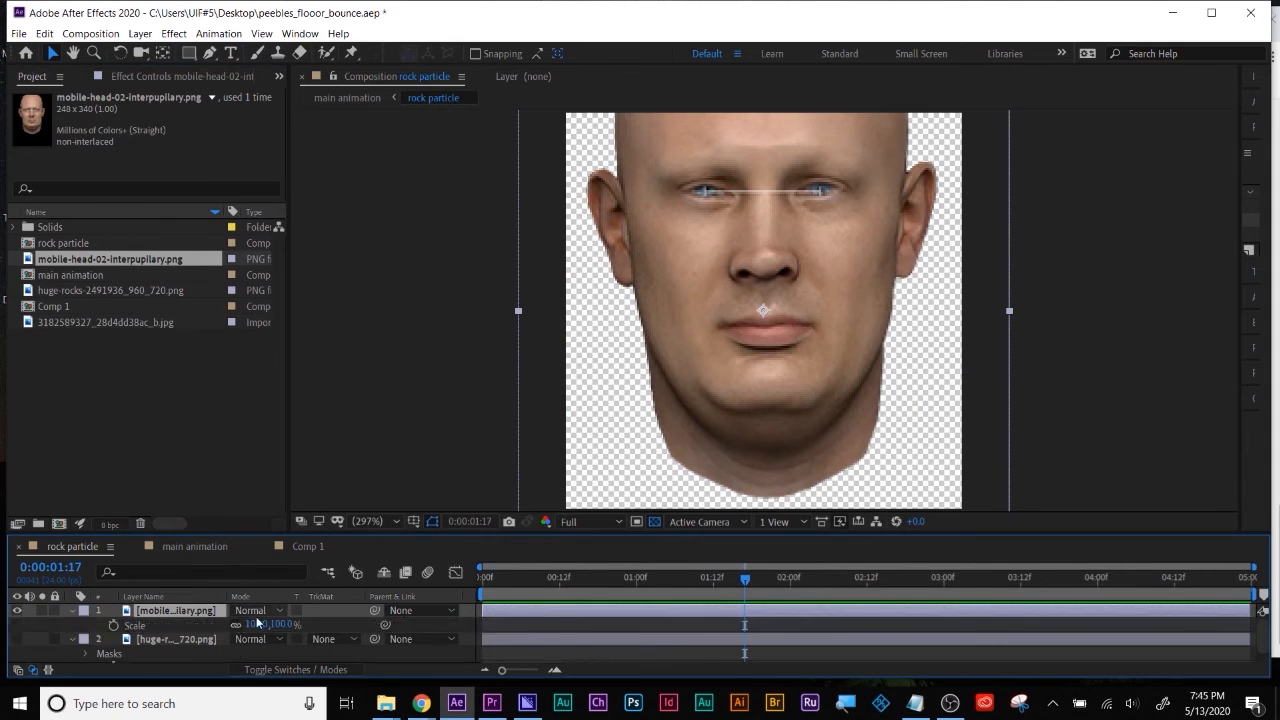
{"action": "left_click_drag", "start_coordinate": [256, 625], "coordinate": [222, 625]}
{"action": "scroll", "coordinate": [596, 402], "scroll_direction": "down", "scroll_amount": 2}
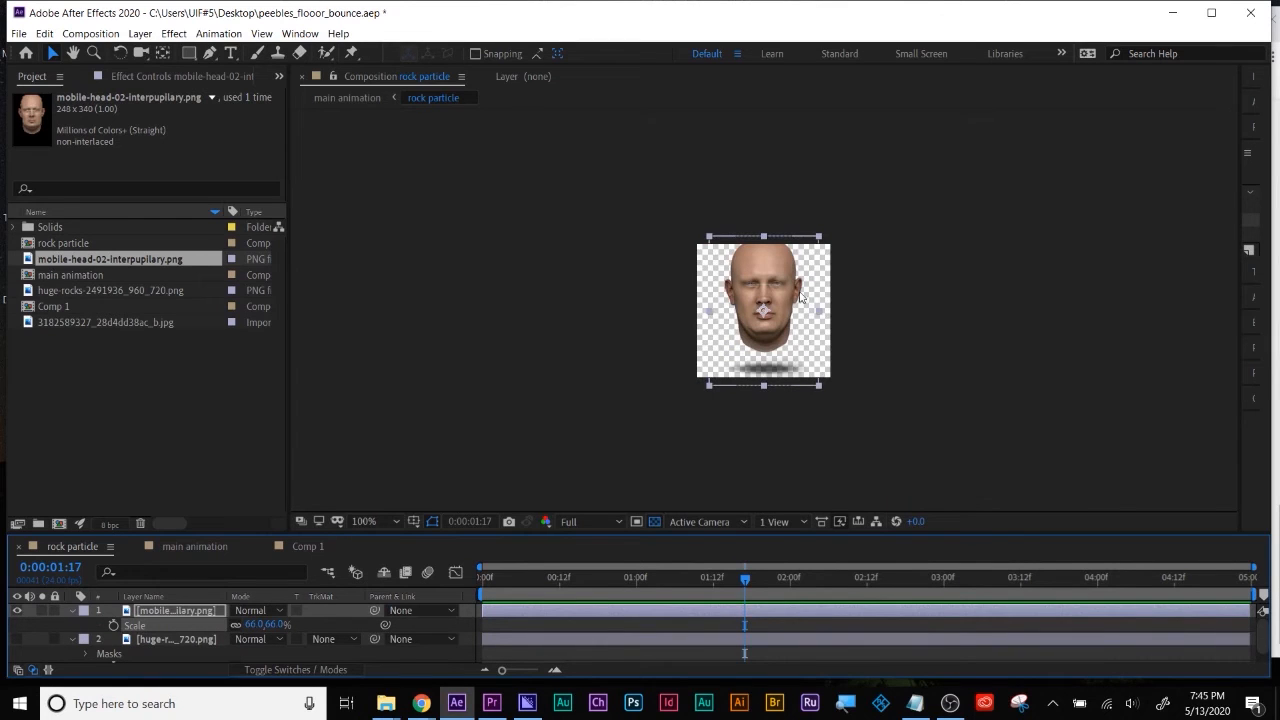
{"action": "left_click_drag", "start_coordinate": [760, 260], "coordinate": [763, 260]}
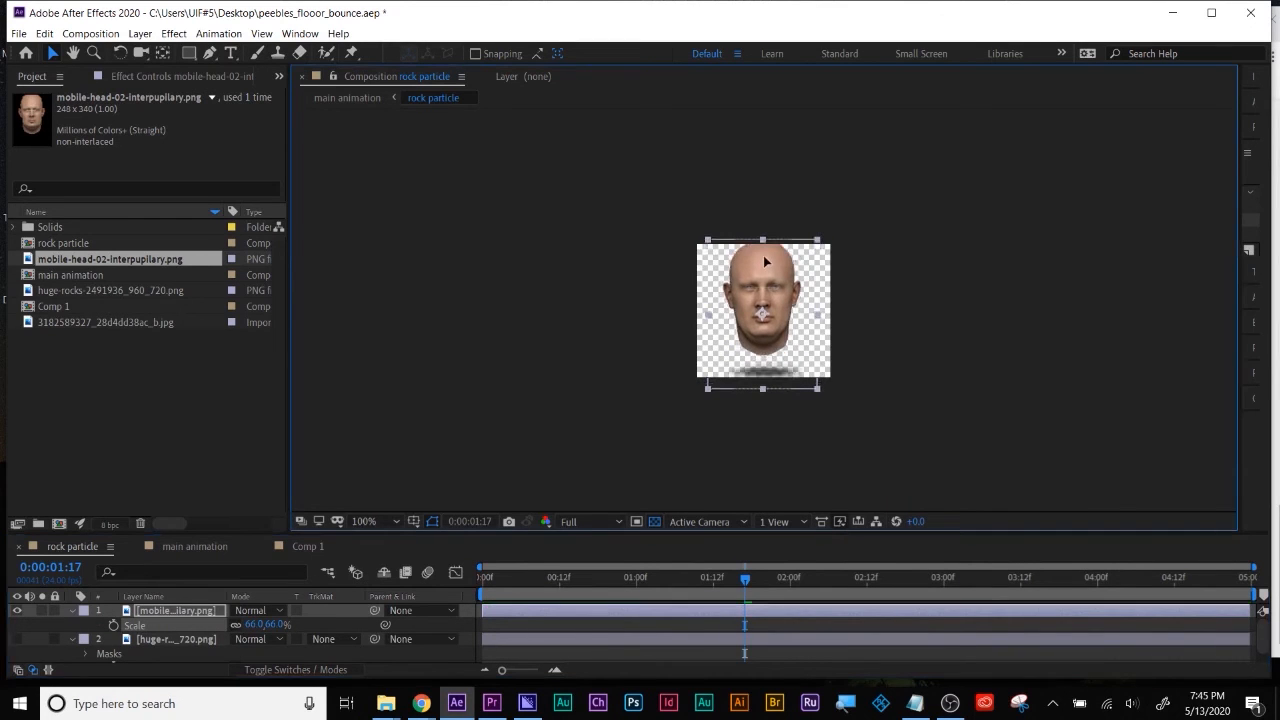
{"action": "key", "text": "s"}
{"action": "key", "text": "p"}
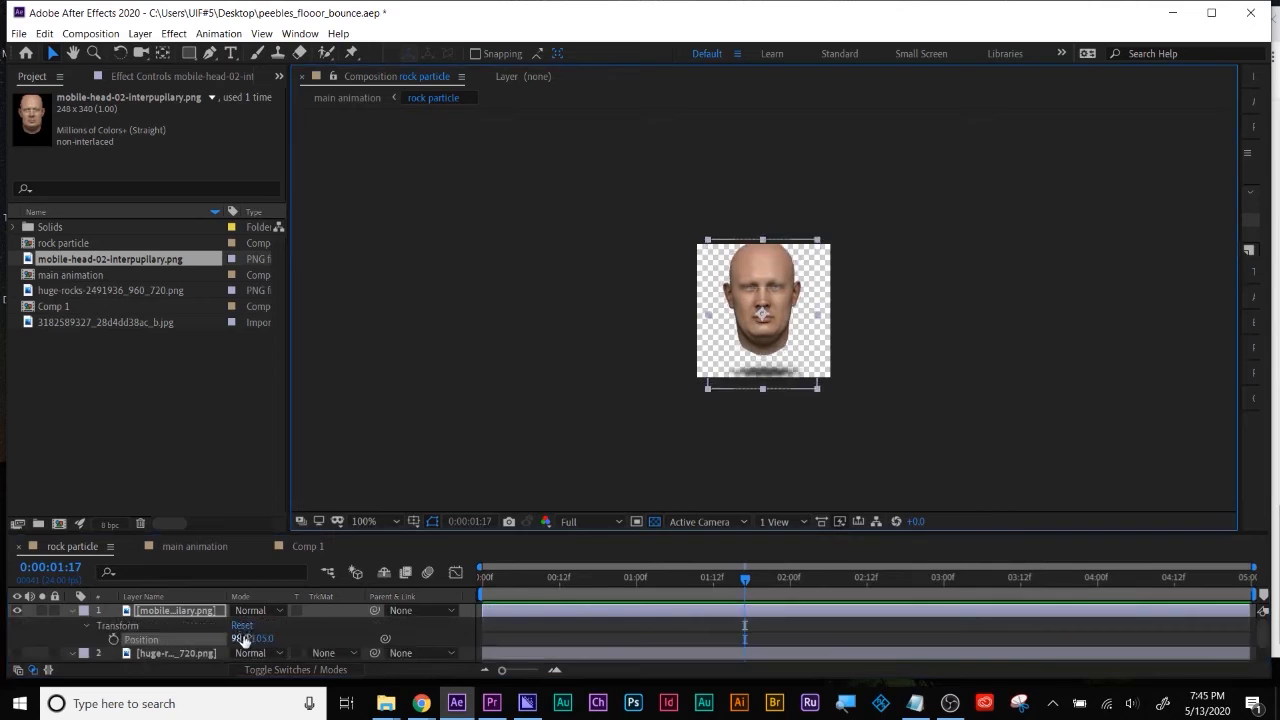
{"action": "key", "text": "s"}
{"action": "left_click_drag", "start_coordinate": [253, 627], "coordinate": [251, 627]}
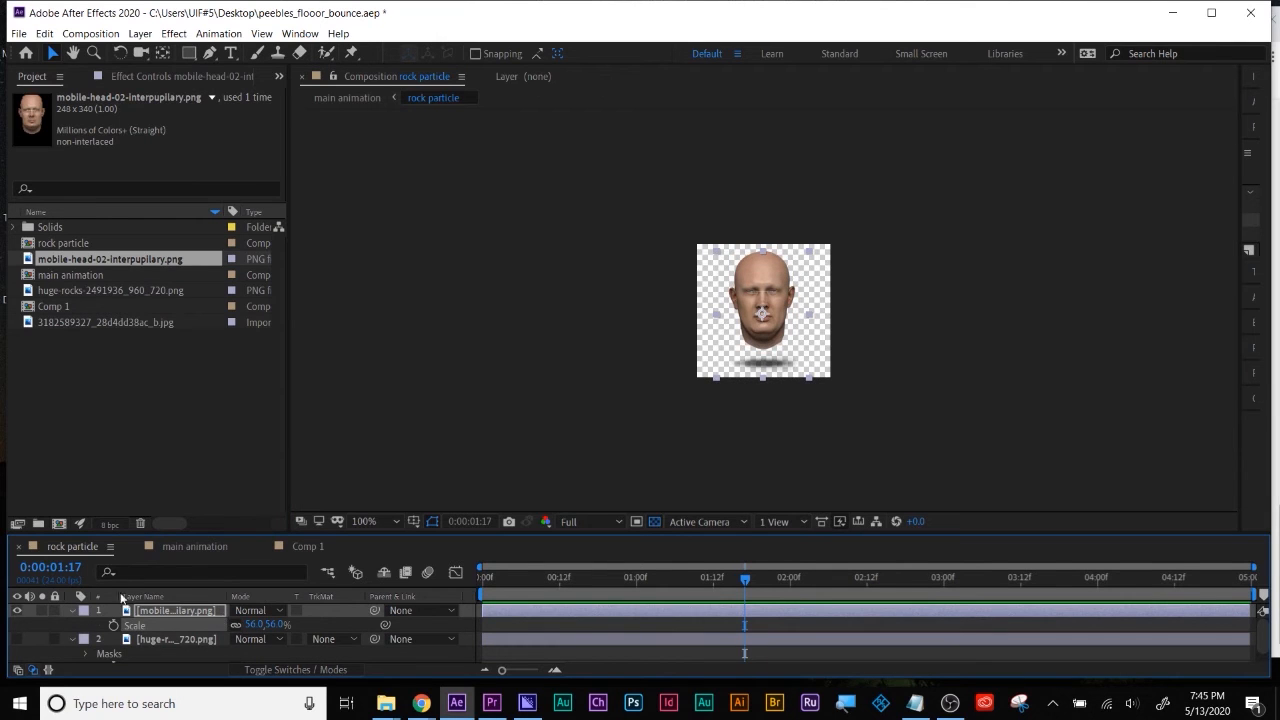
Close the rock particle composition, check the particles in the main animation at 0:00:01:05, and reopen the rock particle composition
{"action": "left_click", "coordinate": [18, 547]}
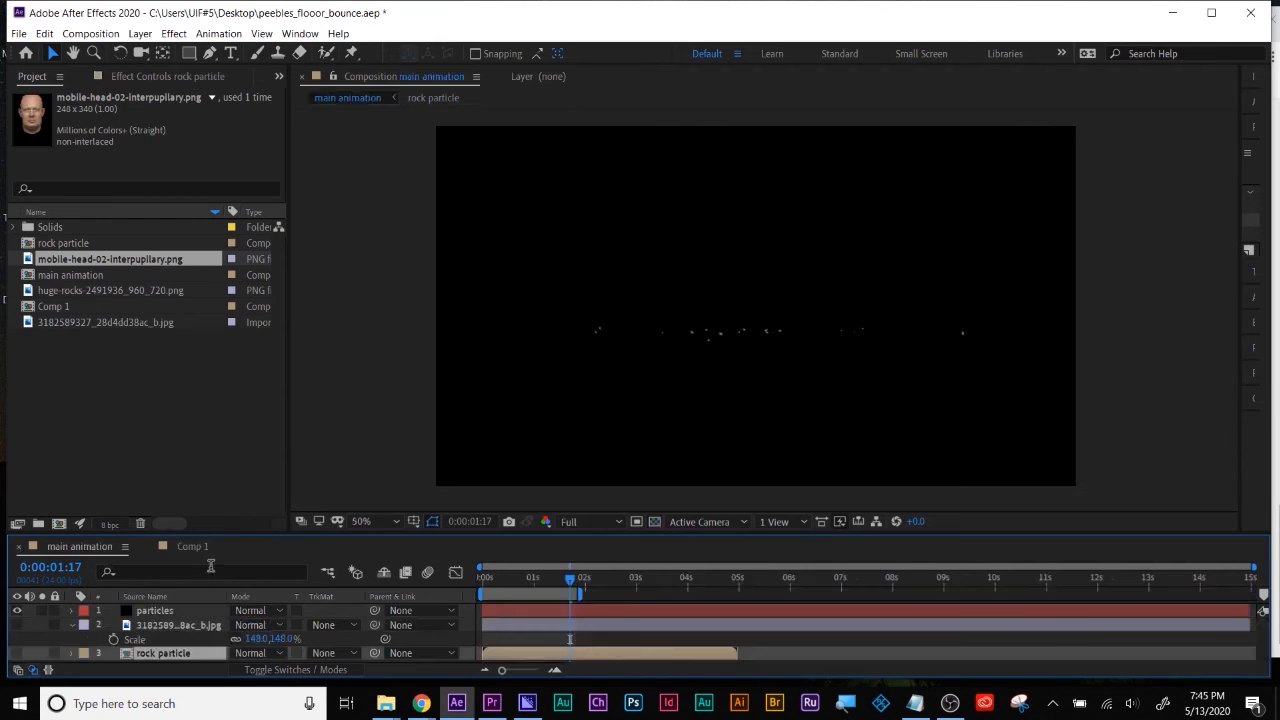
{"action": "left_click_drag", "start_coordinate": [517, 577], "coordinate": [545, 584]}
{"action": "left_click", "coordinate": [155, 612]}
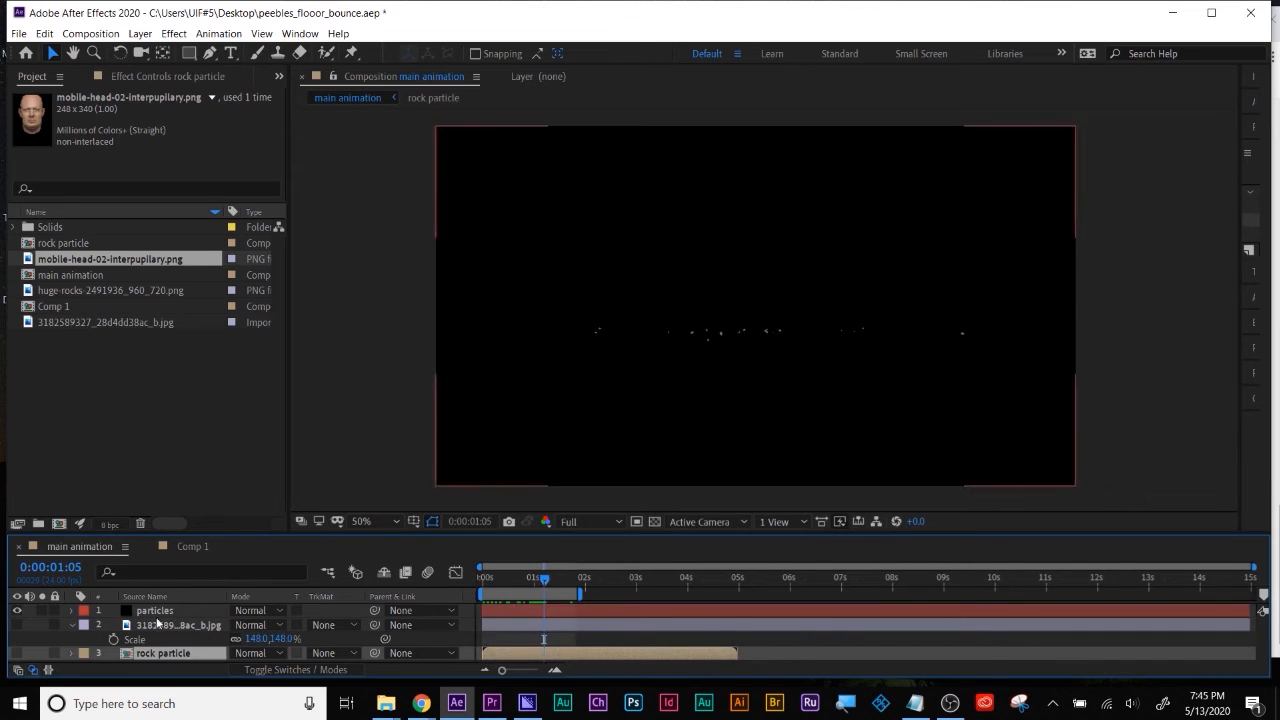
{"action": "double_click", "coordinate": [155, 654]}
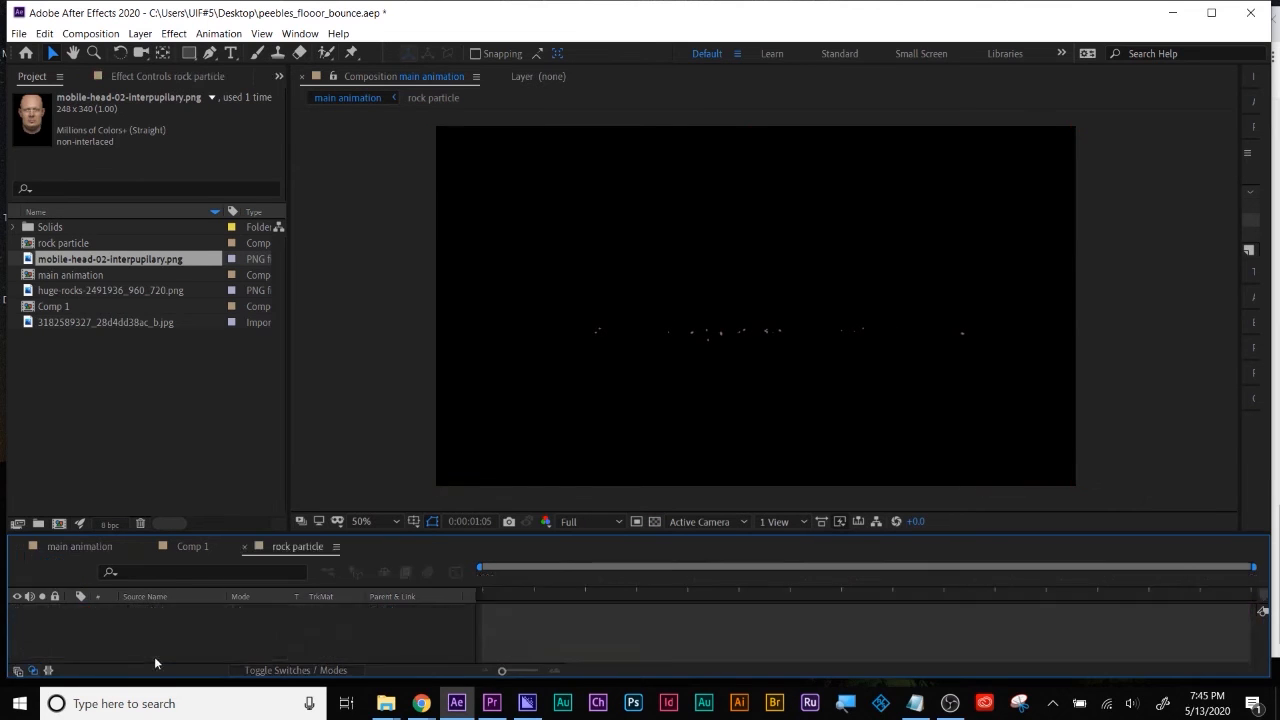
Set the Birth Size to 1.3 and the Death Size to 1.24 in CC Particle World on the main animation's particles layer
{"action": "left_click", "coordinate": [100, 547]}
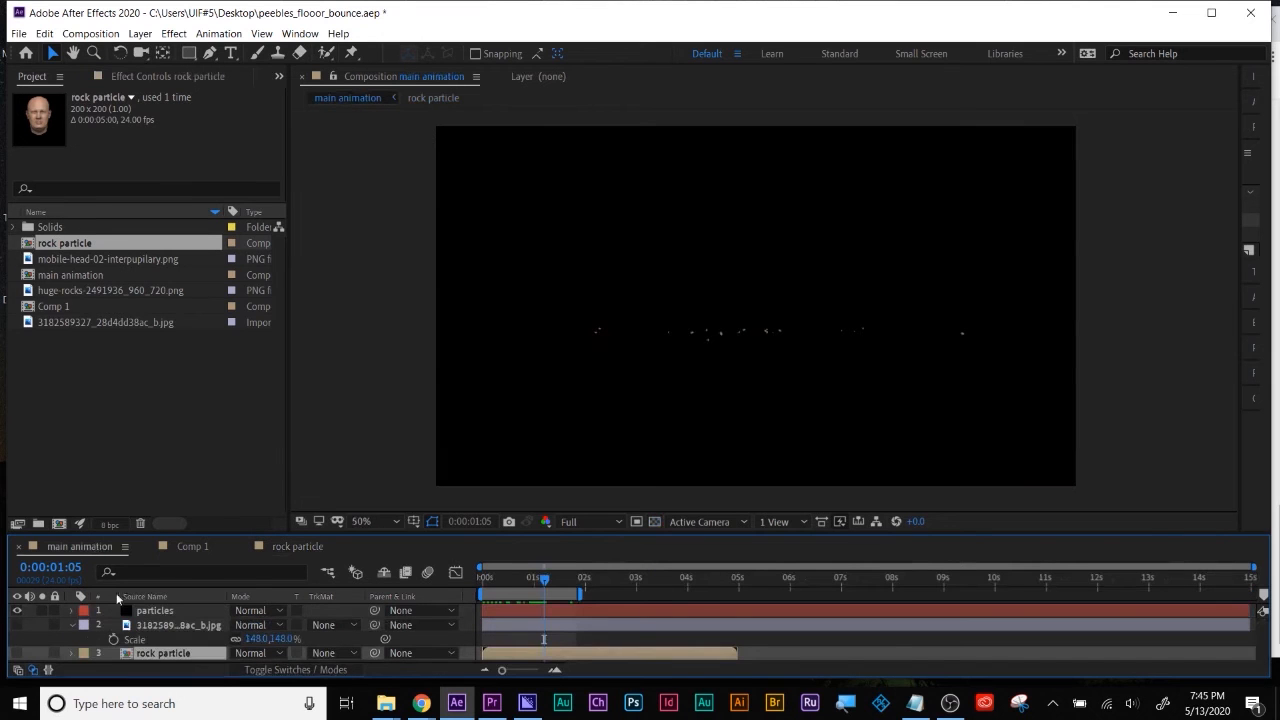
{"action": "left_click", "coordinate": [160, 611]}
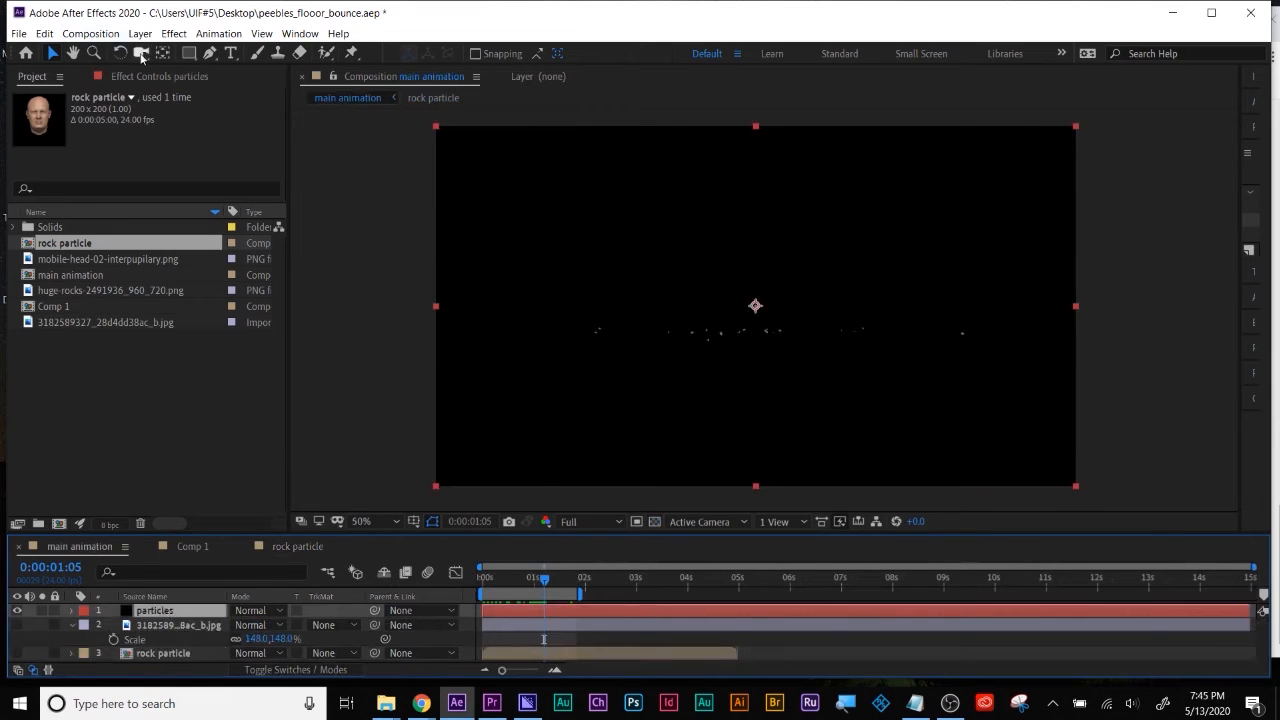
{"action": "left_click", "coordinate": [150, 74]}
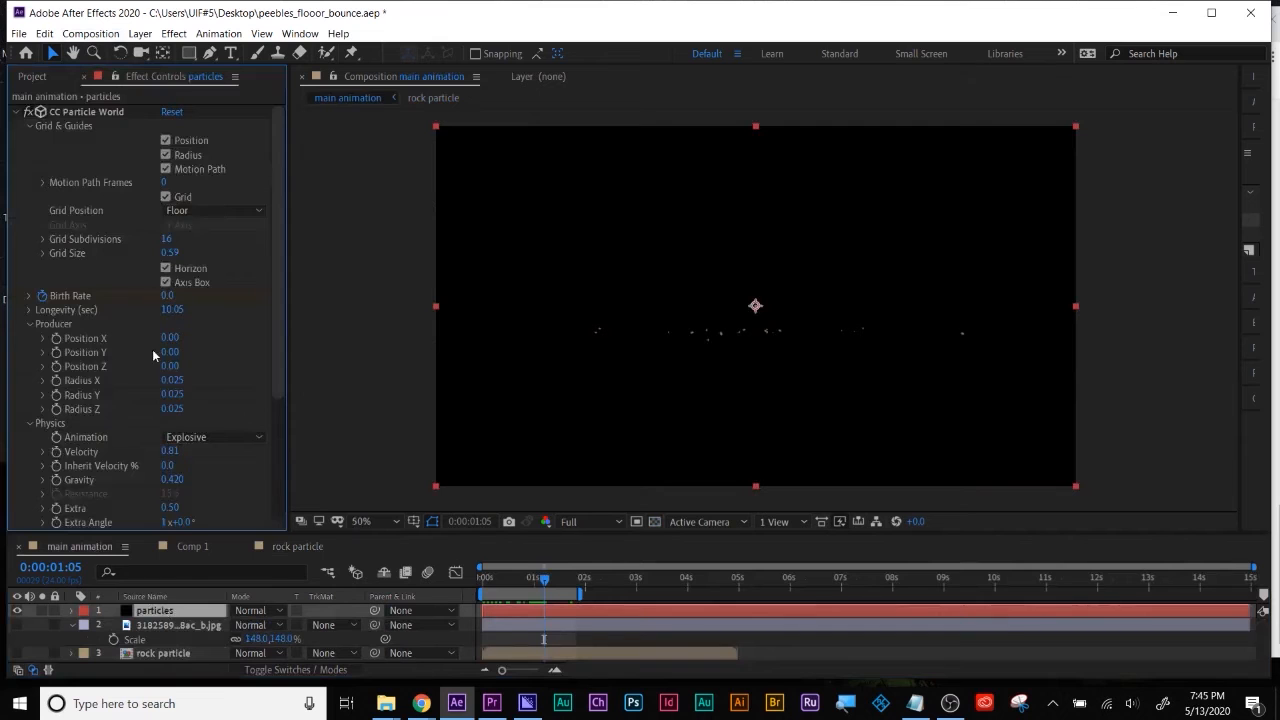
{"action": "scroll", "coordinate": [207, 422], "scroll_direction": "down", "scroll_amount": 3}
{"action": "scroll", "coordinate": [207, 422], "scroll_direction": "up", "scroll_amount": 3}
{"action": "left_click", "coordinate": [30, 126]}
{"action": "left_click", "coordinate": [30, 168]}
{"action": "left_click", "coordinate": [30, 438]}
{"action": "scroll", "coordinate": [205, 380], "scroll_direction": "down", "scroll_amount": 5}
{"action": "mouse_move", "coordinate": [176, 293]}
{"action": "left_mouse_down"}
{"action": "mouse_move", "coordinate": [243, 294]}
{"action": "mouse_move", "coordinate": [197, 302]}
{"action": "left_mouse_up"}
Play the main animation from the start at 100% magnification and review the Transfer Mode options of CC Particle World
{"action": "left_click_drag", "start_coordinate": [498, 581], "coordinate": [483, 588]}
{"action": "key", "text": "space"}
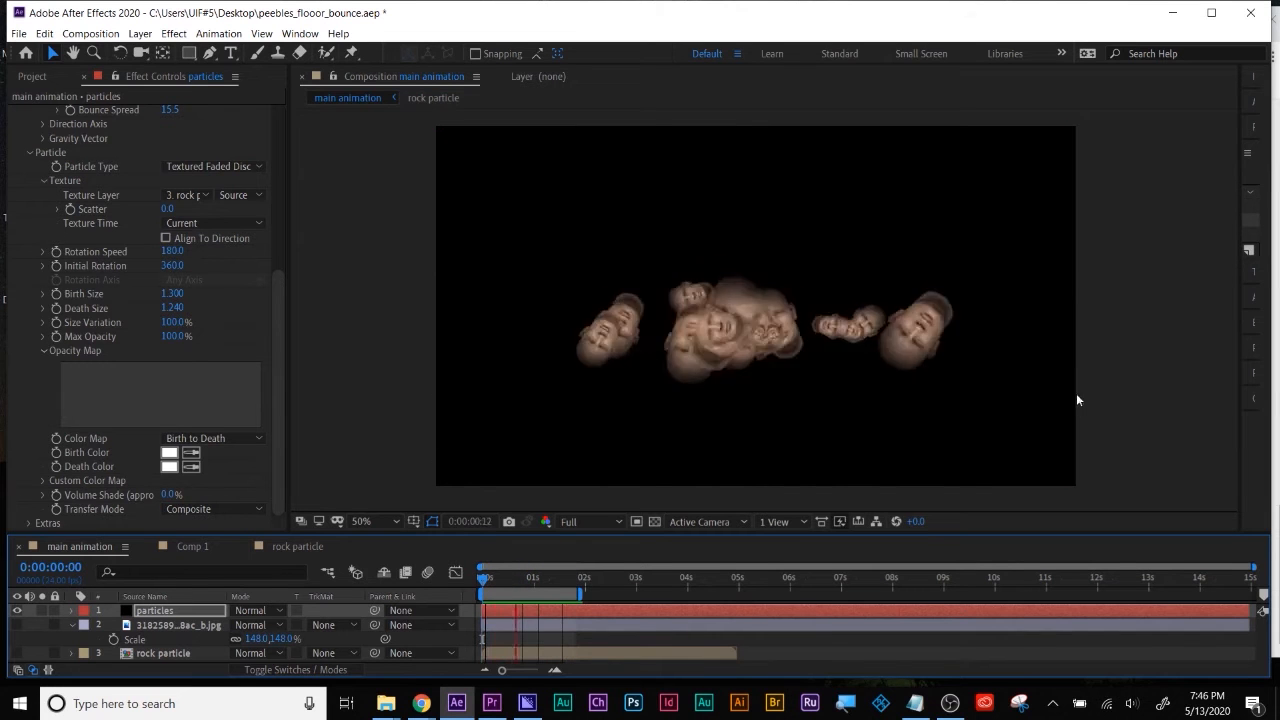
{"action": "key", "text": "slash"}
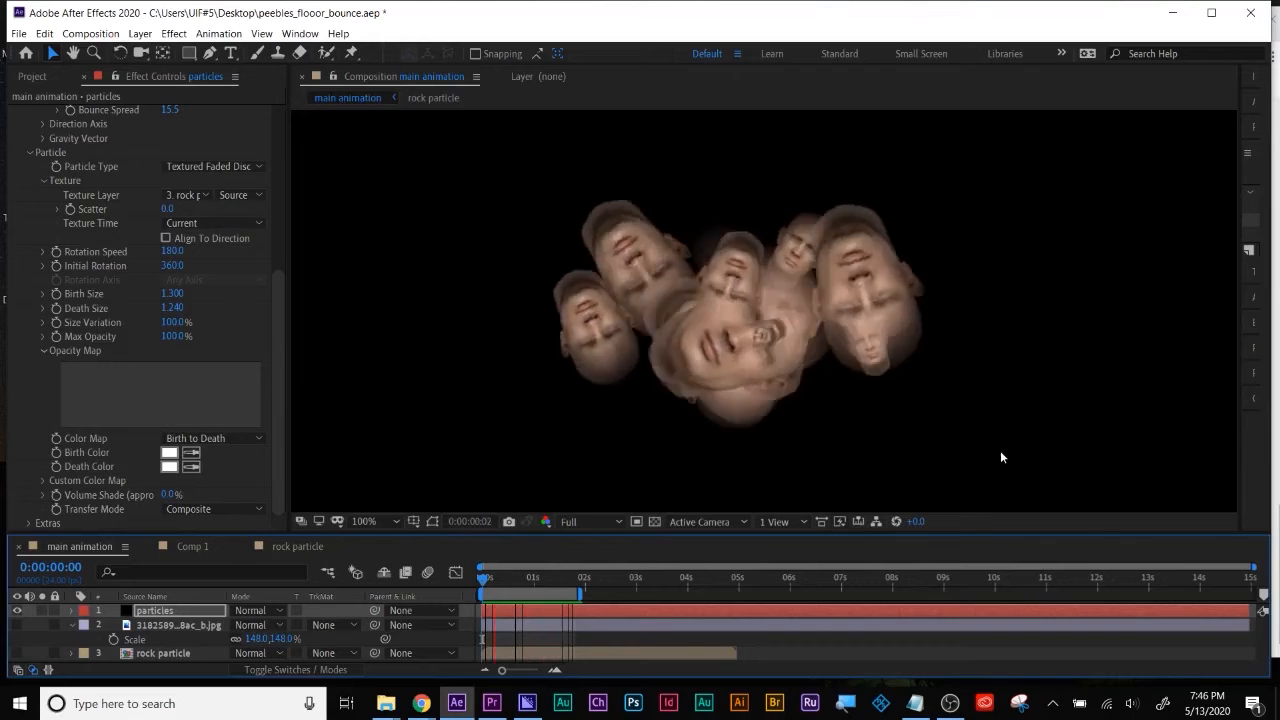
{"action": "left_click", "coordinate": [297, 546]}
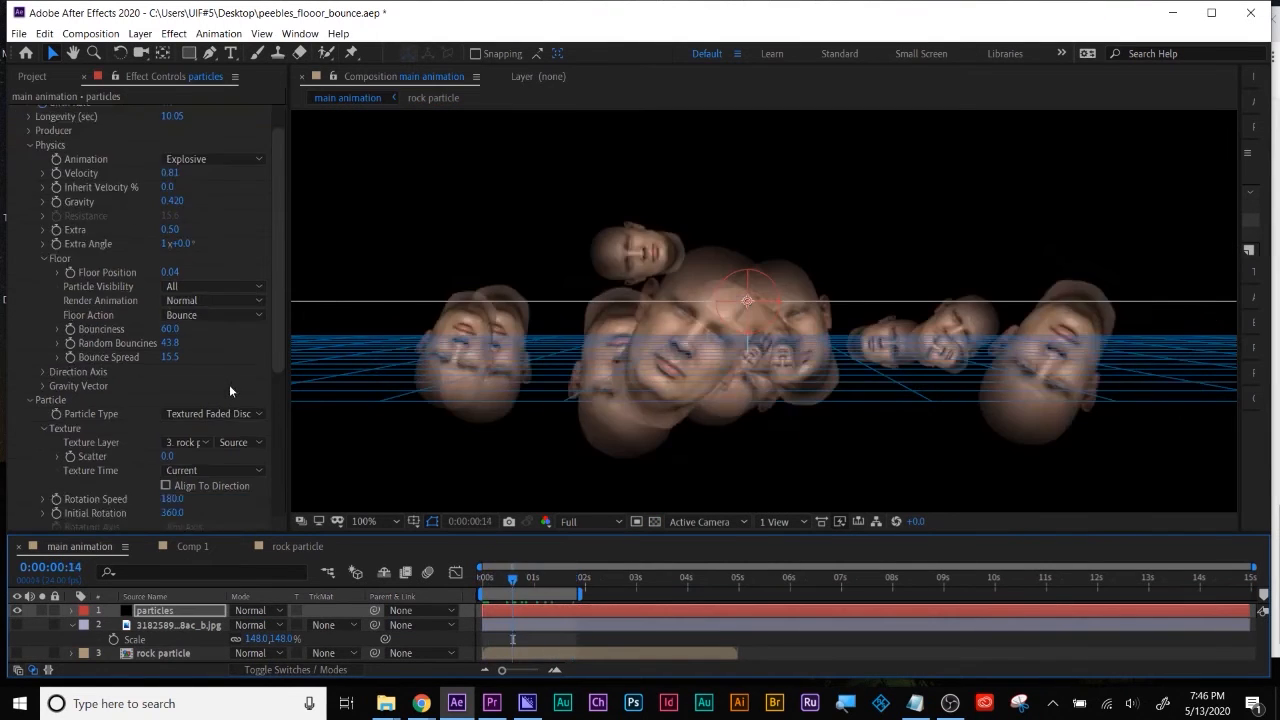
{"action": "scroll", "coordinate": [229, 387], "scroll_direction": "down", "scroll_amount": 5}
{"action": "left_click", "coordinate": [213, 509]}
{"action": "left_click", "coordinate": [210, 526]}
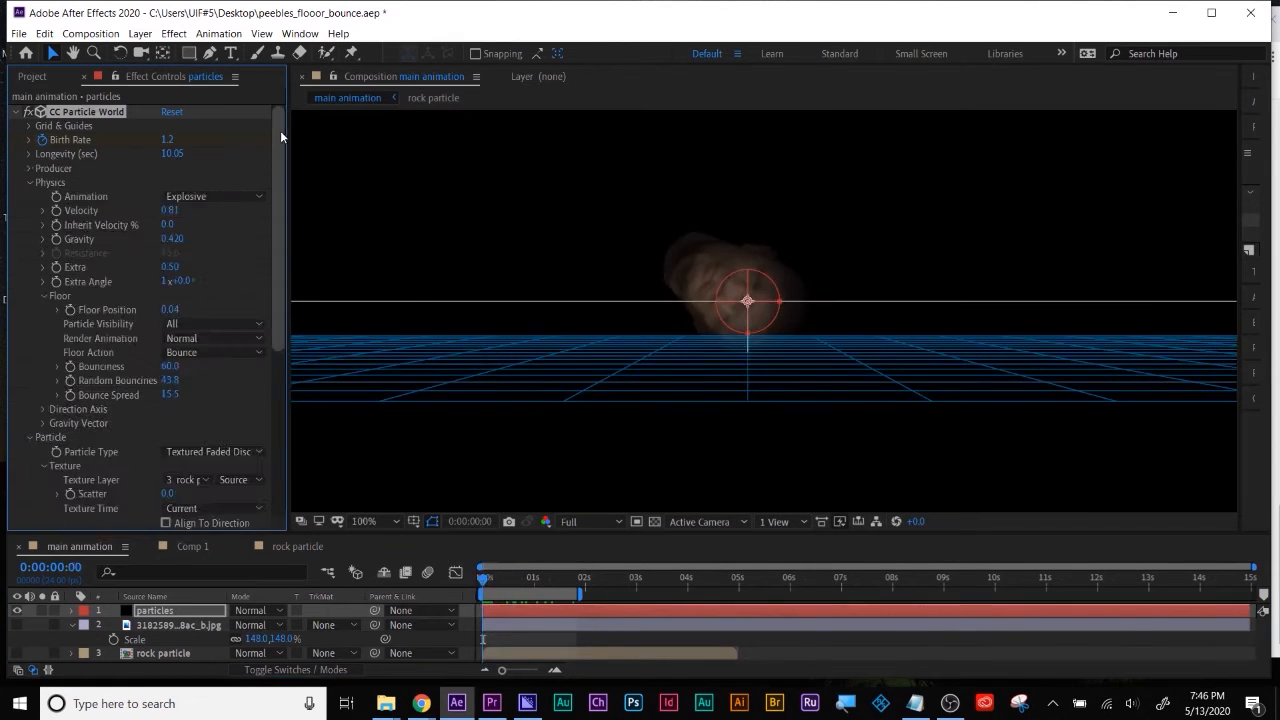
Set the particle Producer's Radius X to 0.215, Radius Y to 0.115 and Radius Z to 1.785, and preview the animation
{"action": "left_click", "coordinate": [30, 168]}
{"action": "left_click", "coordinate": [173, 239]}
{"action": "type", "text": "0.115"}
{"action": "key", "text": "Tab"}
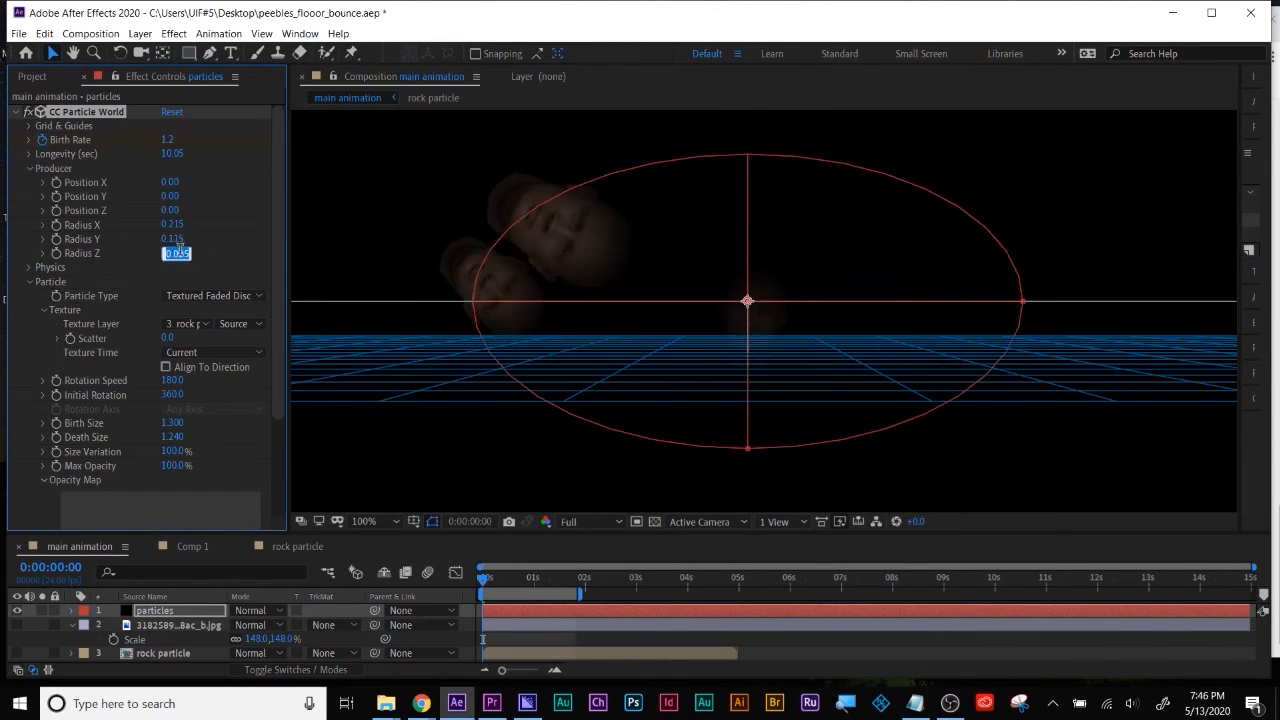
{"action": "type", "text": "1.785"}
{"action": "key", "text": "Return"}
{"action": "key", "text": "space"}
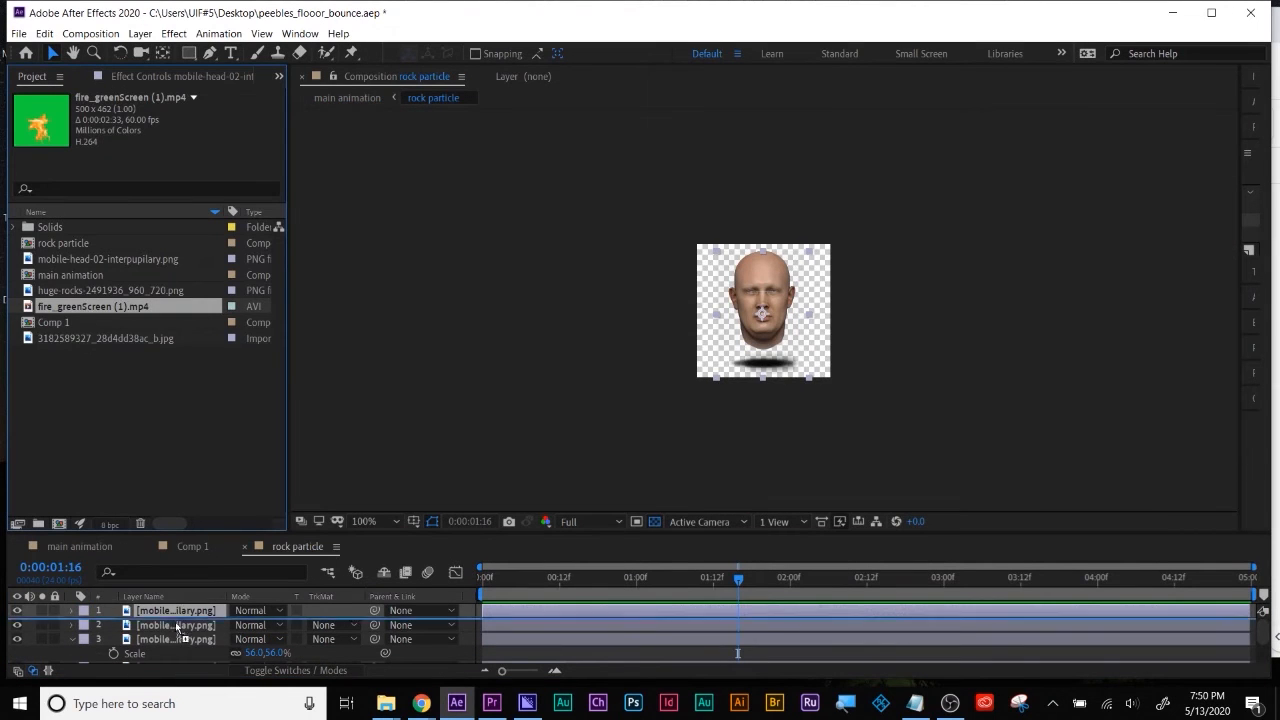
Add fire_greenScreen (1).mp4 below the head layers in the rock particle composition and scale it to 39%
{"action": "left_click_drag", "start_coordinate": [177, 627], "coordinate": [176, 650]}
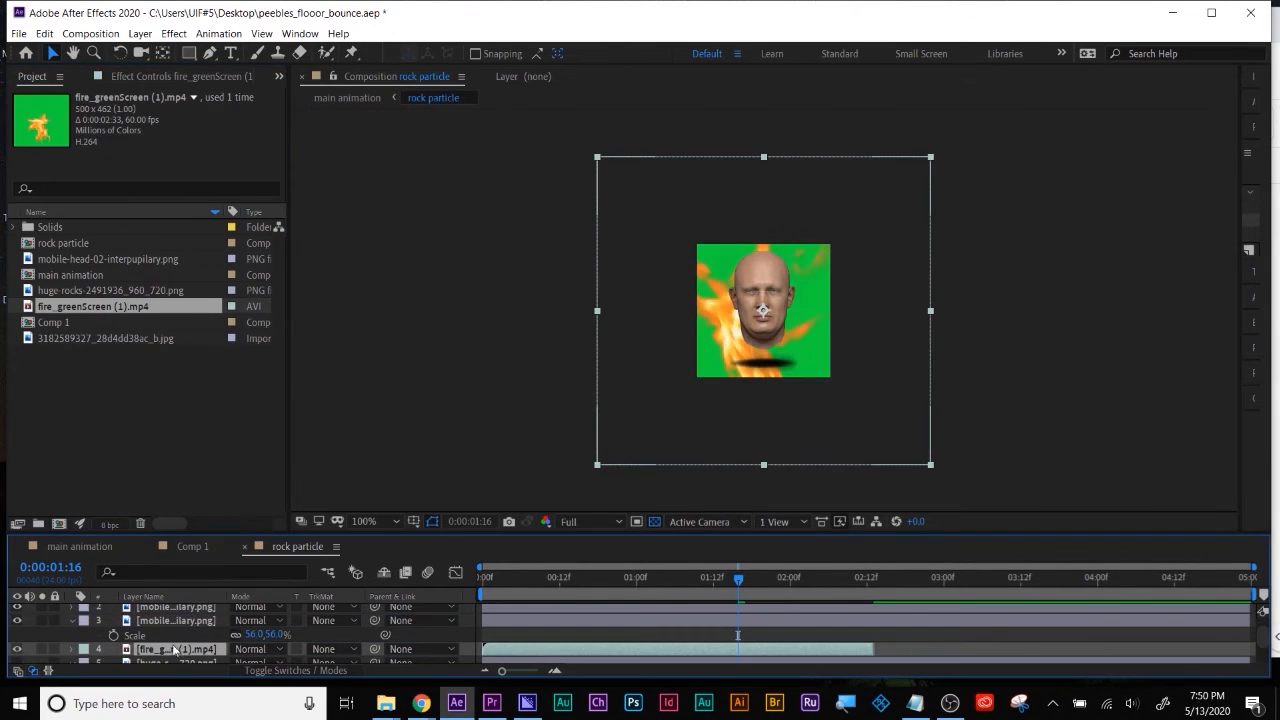
{"action": "key", "text": "s"}
{"action": "left_click_drag", "start_coordinate": [258, 655], "coordinate": [207, 658]}
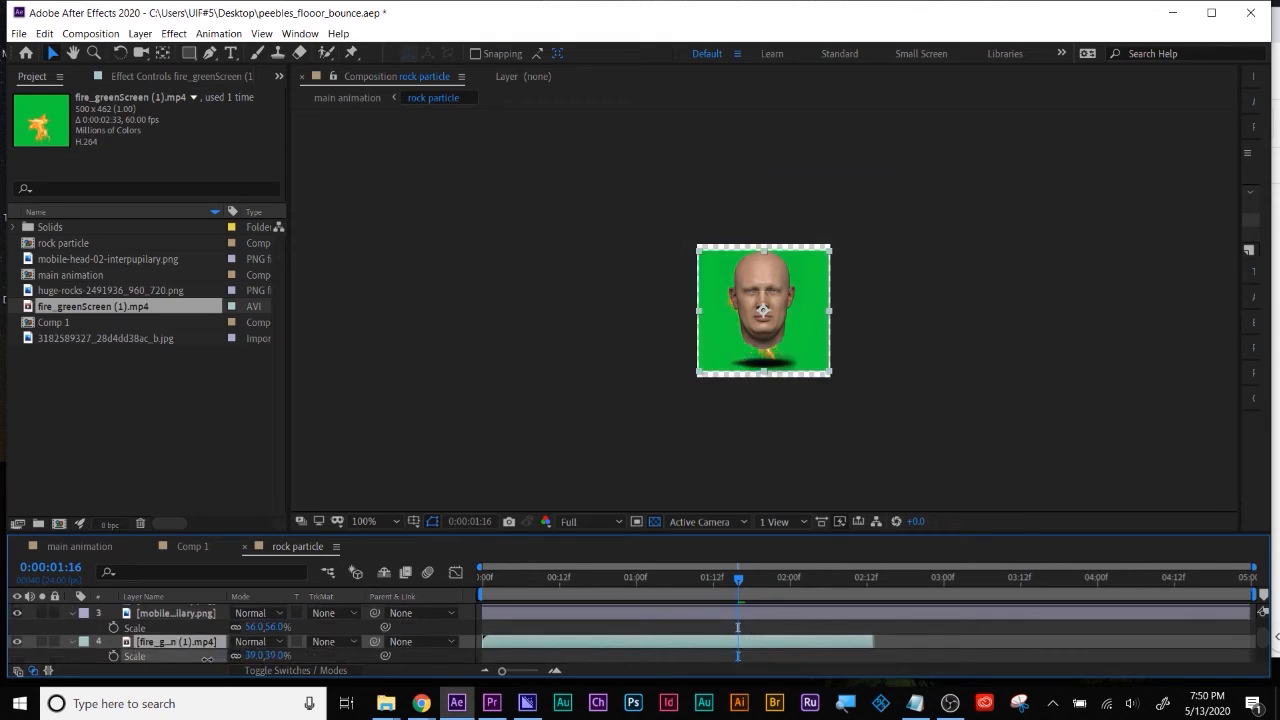
Apply Keylight (1.2) to the fire layer and sample its green background as the Screen Colour
{"action": "left_click_drag", "start_coordinate": [1238, 165], "coordinate": [1092, 192]}
{"action": "left_click", "coordinate": [1160, 174]}
{"action": "type", "text": "keyl"}
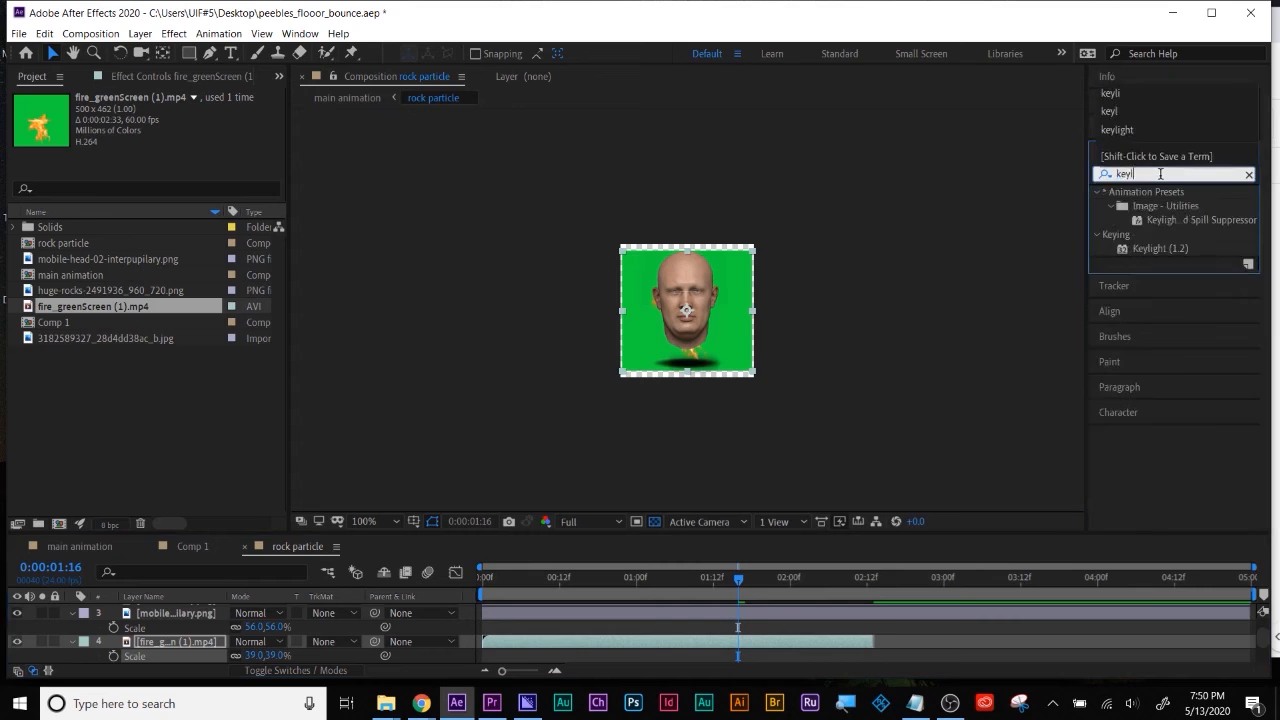
{"action": "left_click_drag", "start_coordinate": [1160, 248], "coordinate": [815, 641]}
{"action": "left_click", "coordinate": [815, 641]}
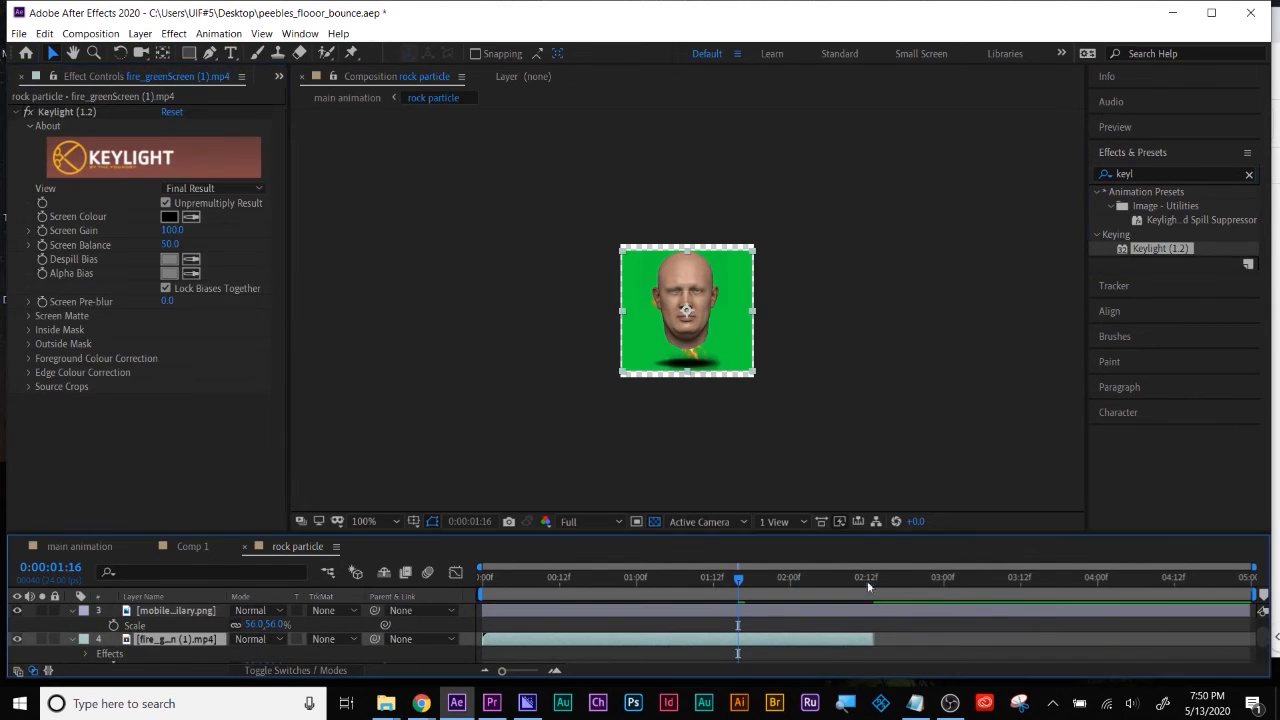
{"action": "left_click", "coordinate": [190, 216]}
{"action": "left_click", "coordinate": [643, 274]}
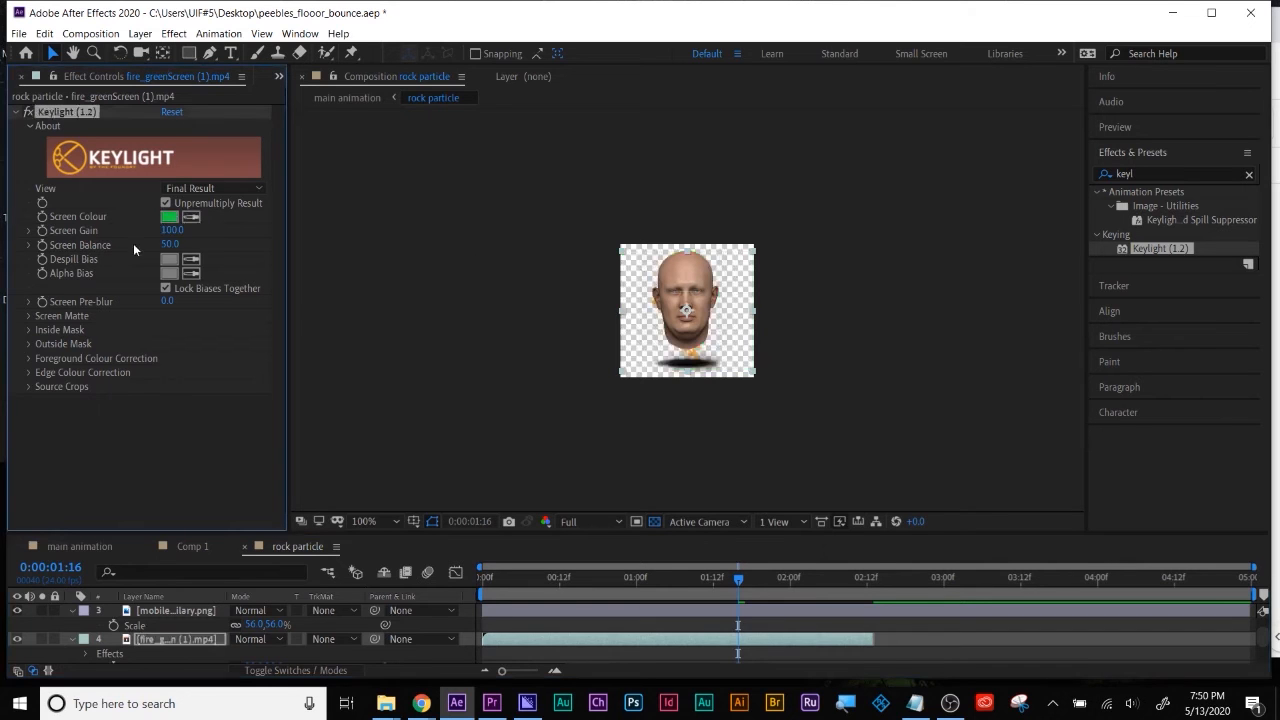
Bring the keyed fire layer above the head layers, enlarge it slightly and reposition it to 100, 83
{"action": "left_click_drag", "start_coordinate": [149, 643], "coordinate": [155, 604]}
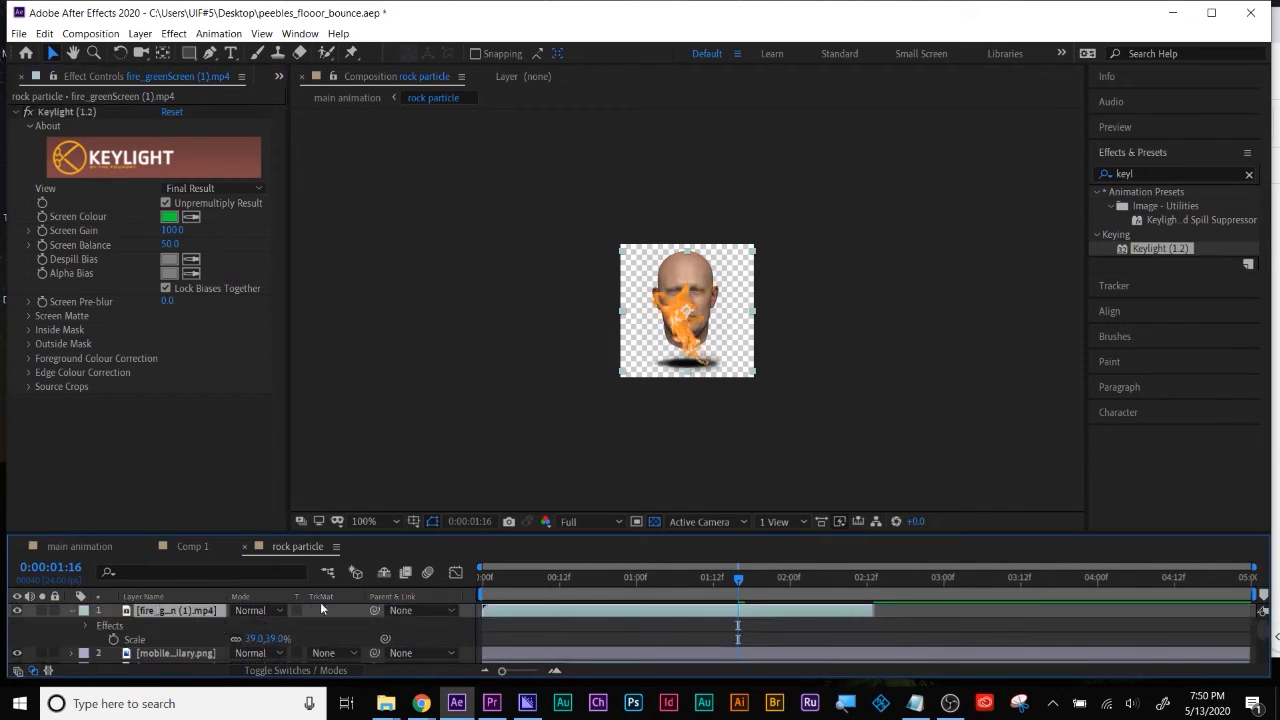
{"action": "left_click_drag", "start_coordinate": [251, 639], "coordinate": [255, 630]}
{"action": "key", "text": "p"}
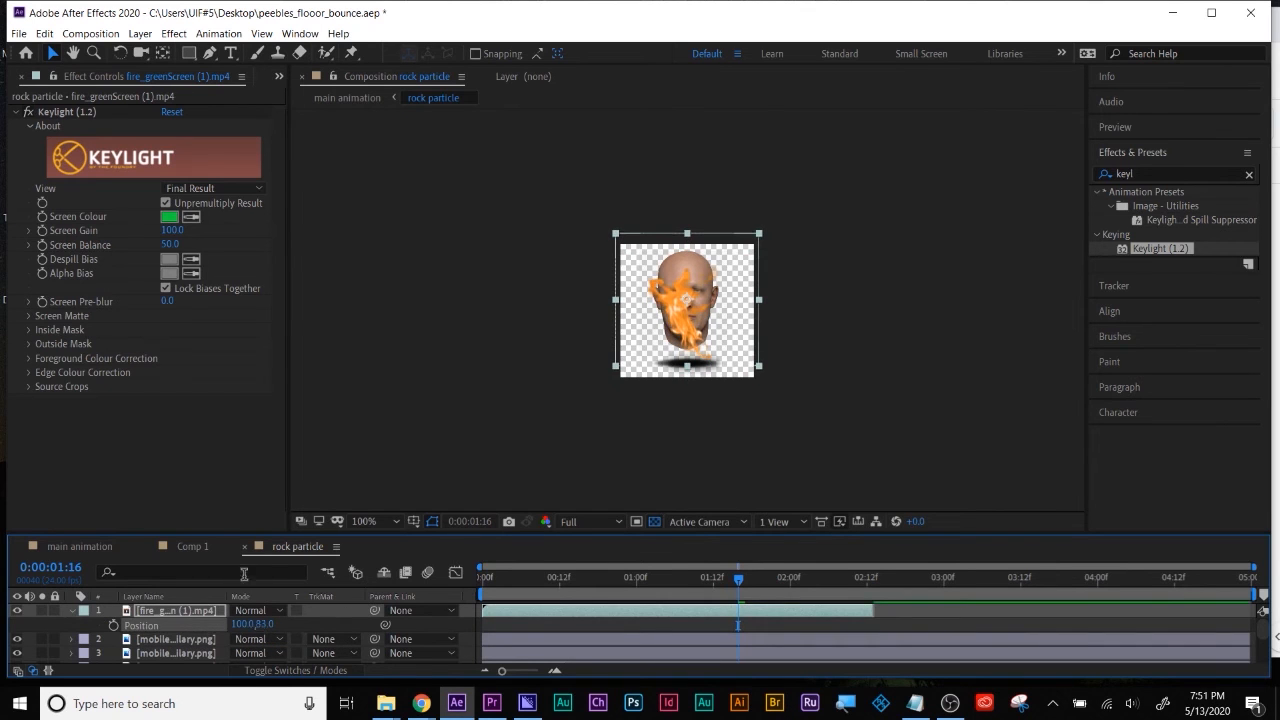
Pre-compose the keyed fire layer in the rock particle composition
{"action": "right_click", "coordinate": [165, 612]}
{"action": "left_click", "coordinate": [200, 541]}
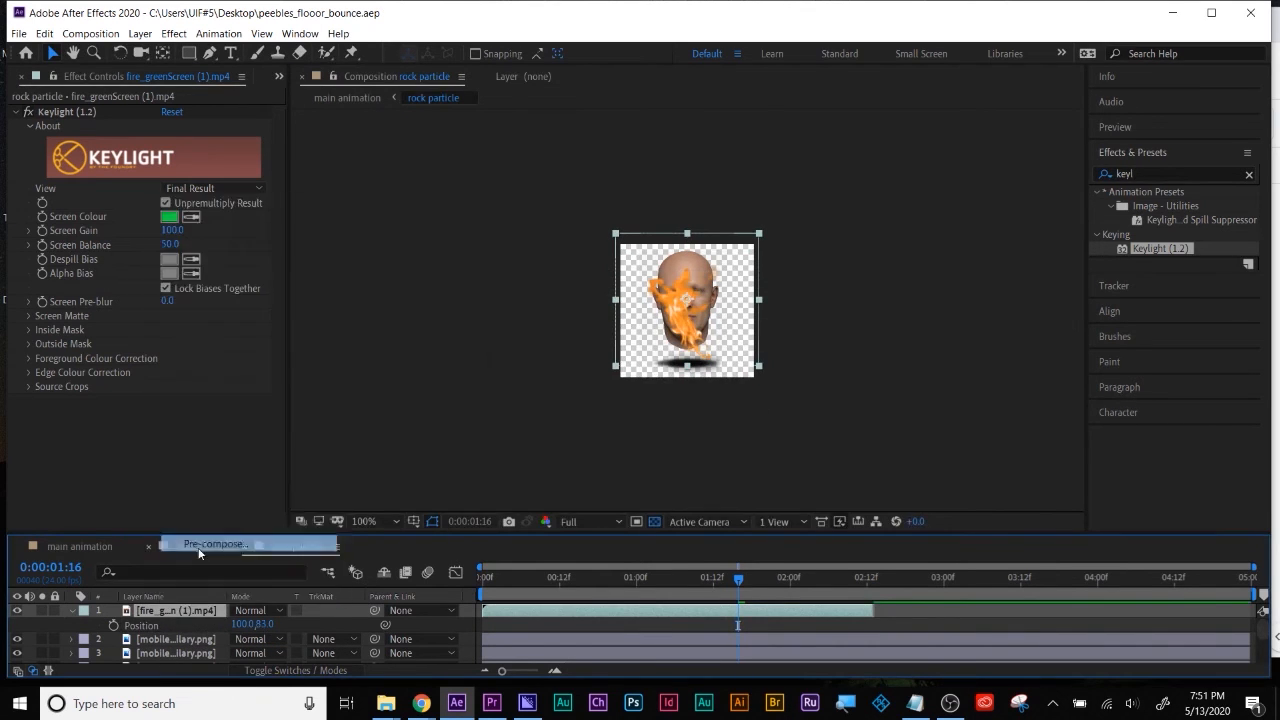
{"action": "left_click", "coordinate": [544, 535]}
{"action": "left_click", "coordinate": [674, 633]}
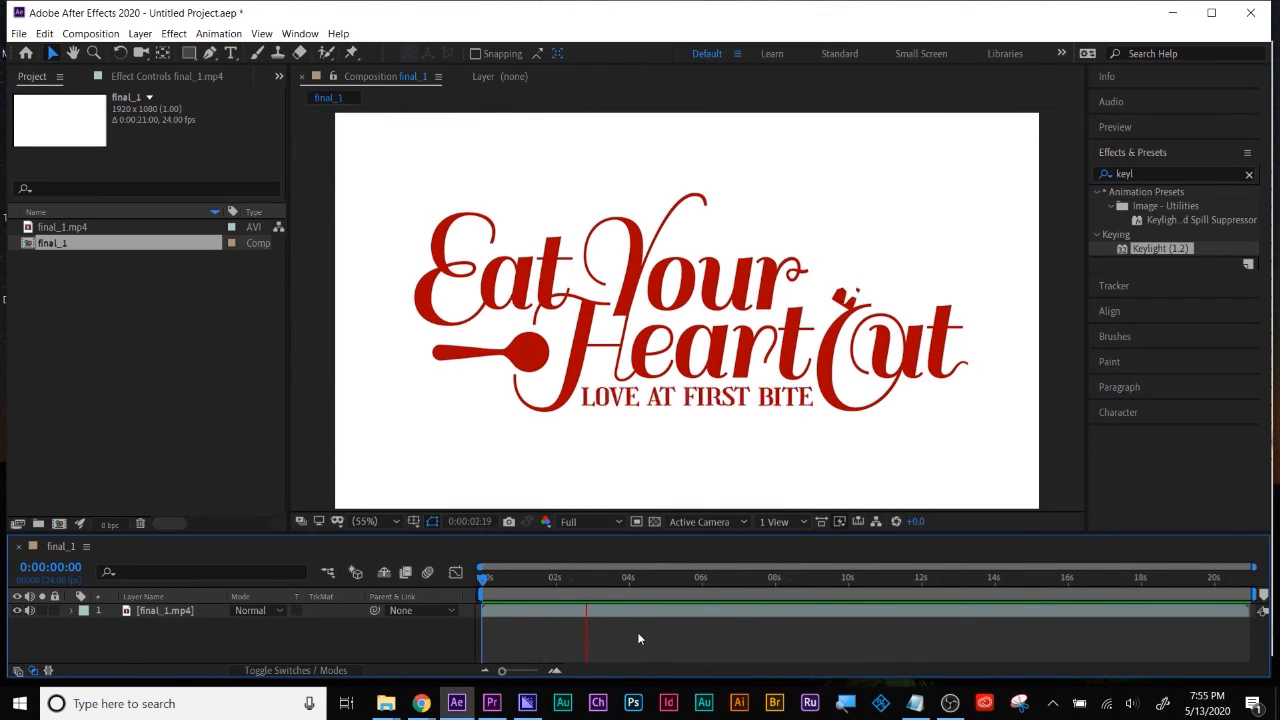
Play the final_1 composition from the start and replay the section around the sushi and tray transitions
{"action": "key", "text": "space"}
{"action": "left_click", "coordinate": [484, 577]}
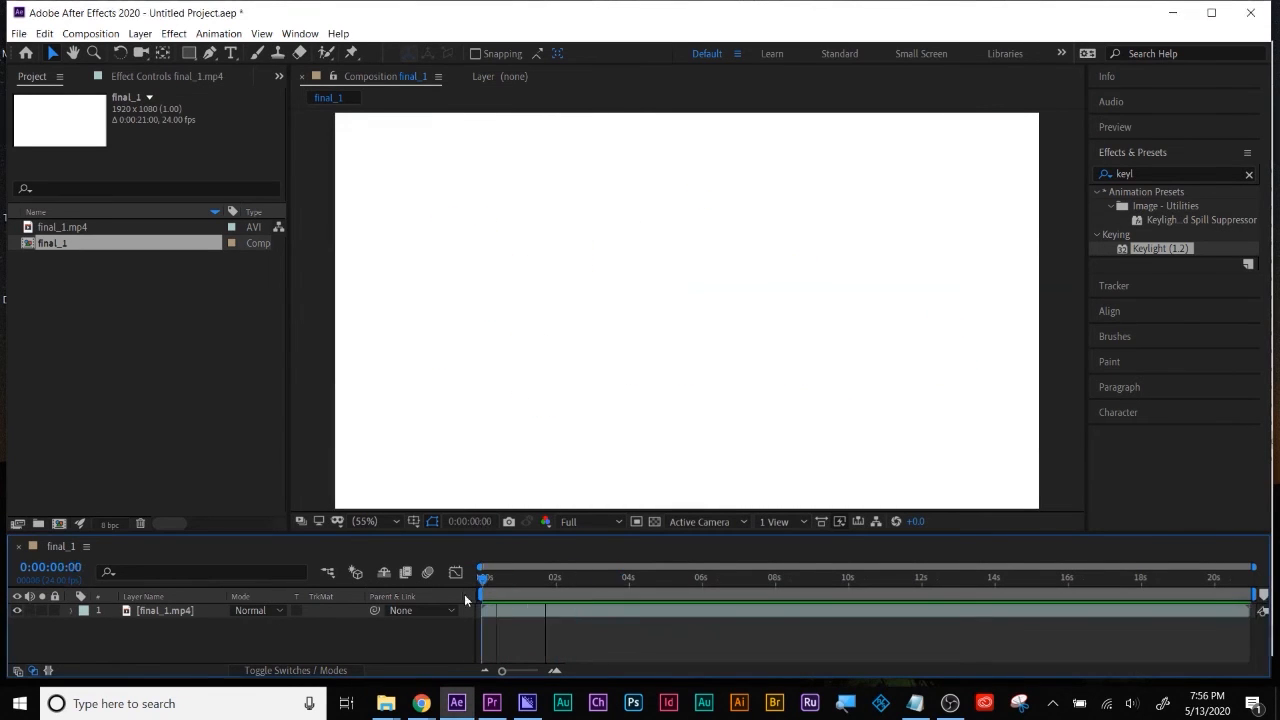
{"action": "key", "text": "space"}
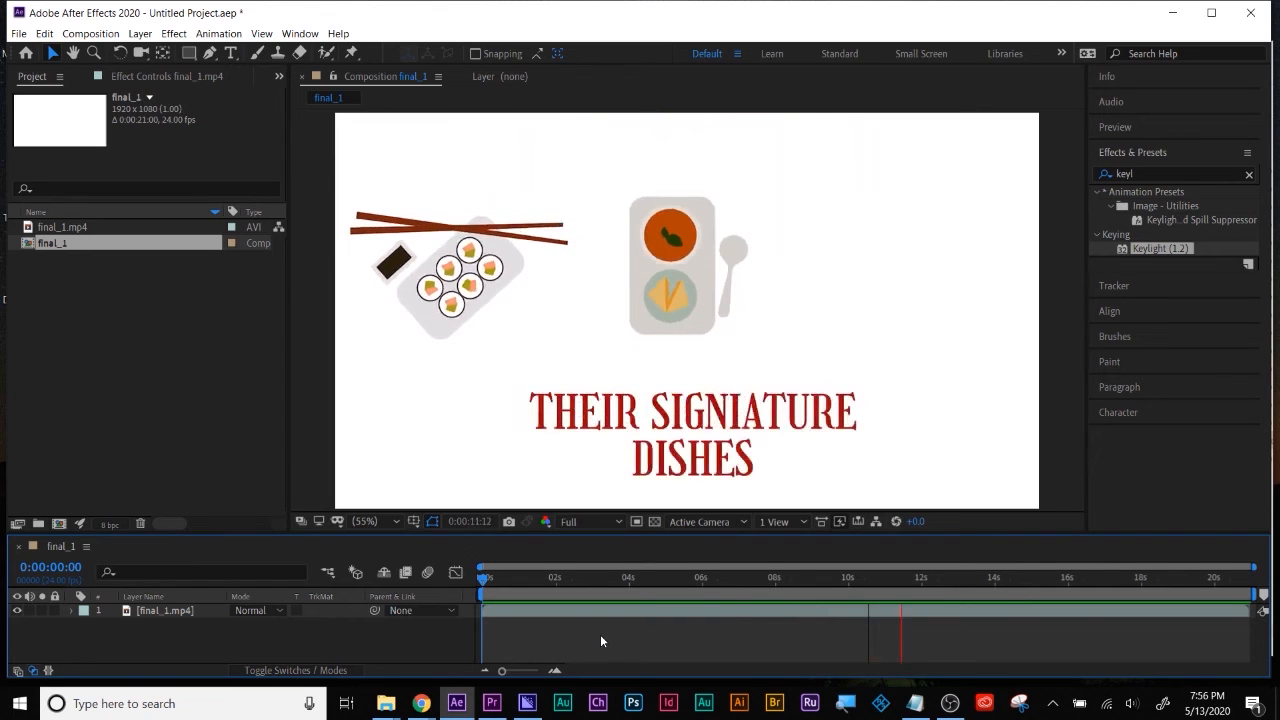
{"action": "key", "text": "space"}
{"action": "mouse_move", "coordinate": [880, 577]}
{"action": "left_mouse_down"}
{"action": "mouse_move", "coordinate": [846, 577]}
{"action": "mouse_move", "coordinate": [903, 578]}
{"action": "mouse_move", "coordinate": [811, 579]}
{"action": "mouse_move", "coordinate": [800, 594]}
{"action": "left_mouse_up"}
{"action": "key", "text": "space"}
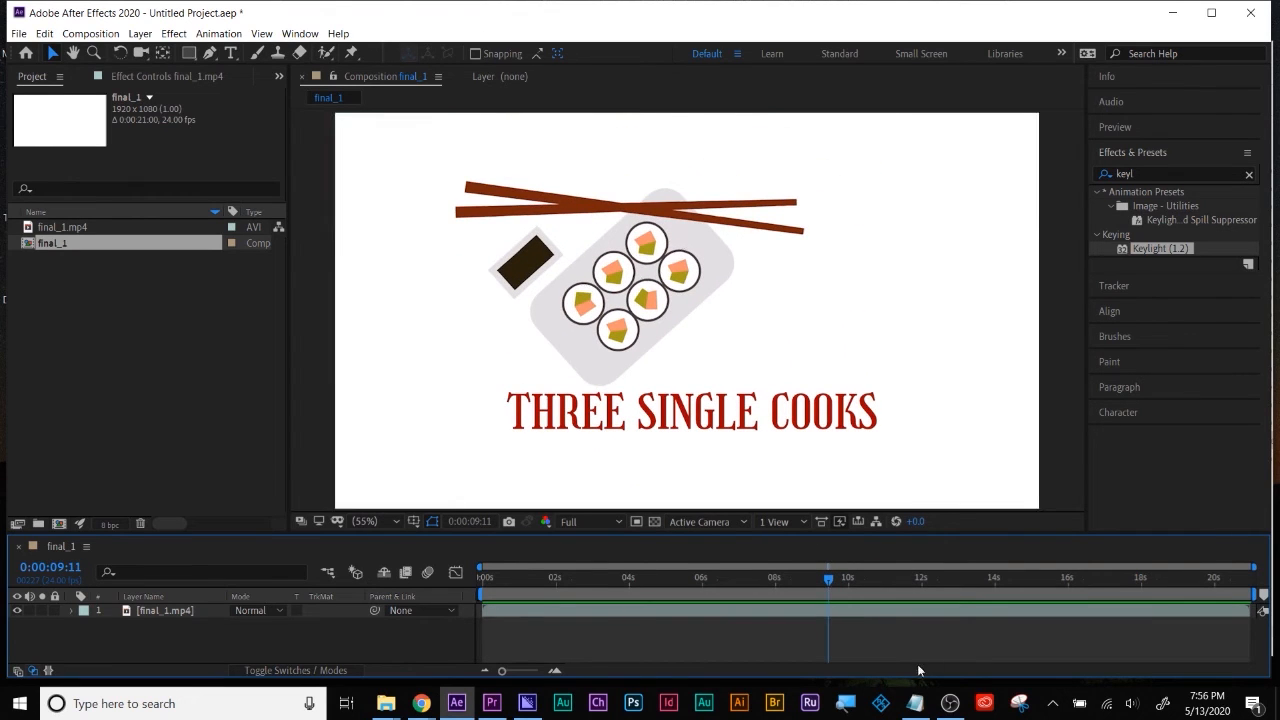
{"action": "key", "text": "space"}
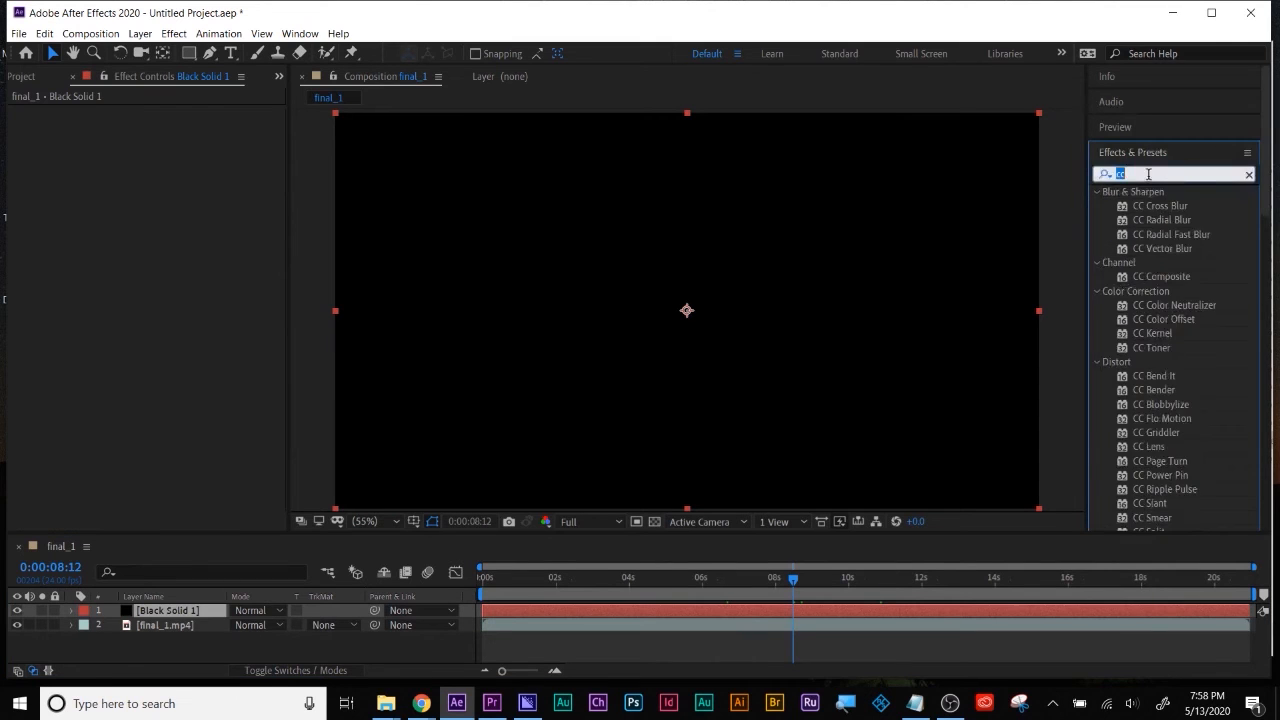
Apply the Ripple effect to the black solid, set its Radius to 100 and preview it
{"action": "left_click", "coordinate": [1148, 174]}
{"action": "type", "text": "ripp"}
{"action": "left_click_drag", "start_coordinate": [1152, 305], "coordinate": [1023, 610]}
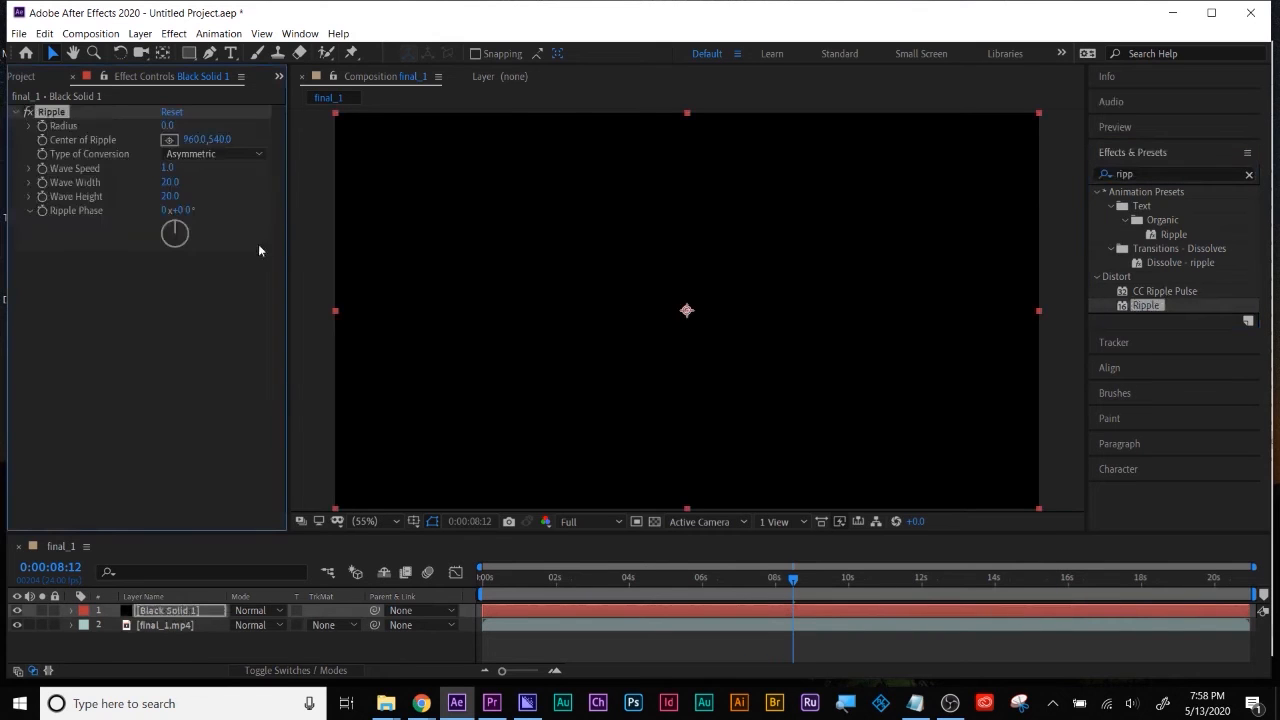
{"action": "left_click_drag", "start_coordinate": [168, 127], "coordinate": [523, 124]}
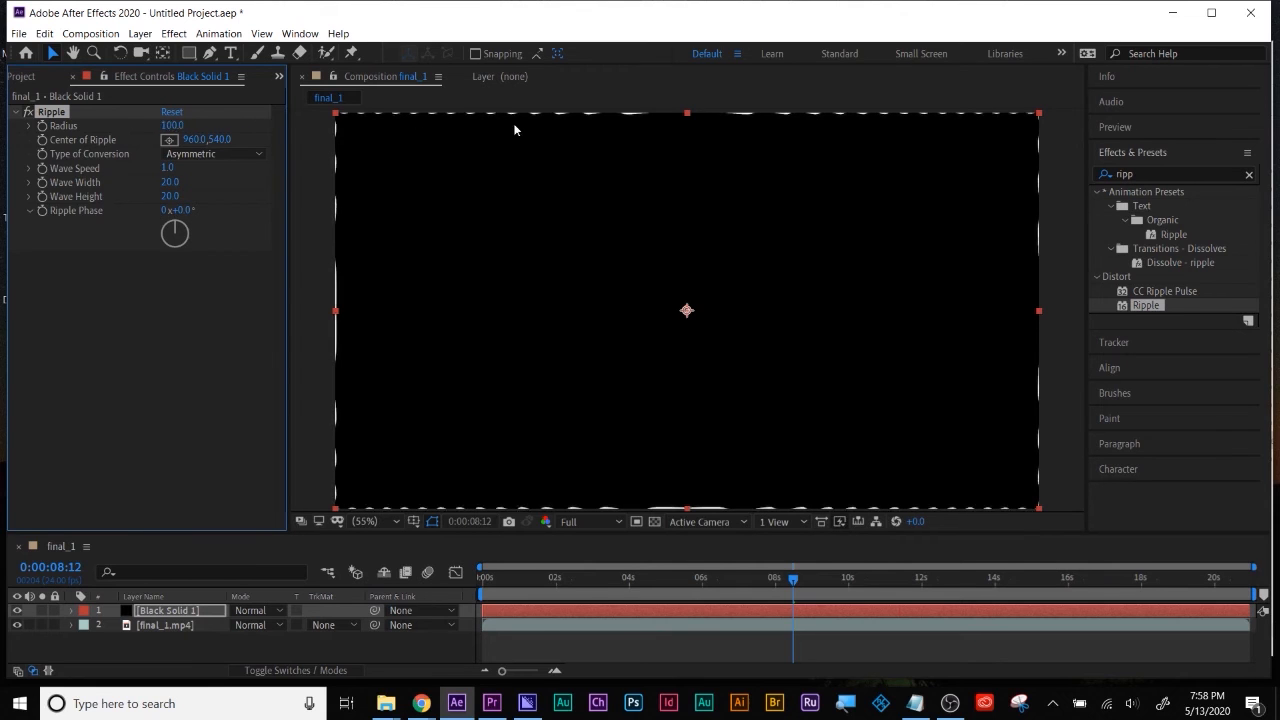
{"action": "key", "text": "space"}
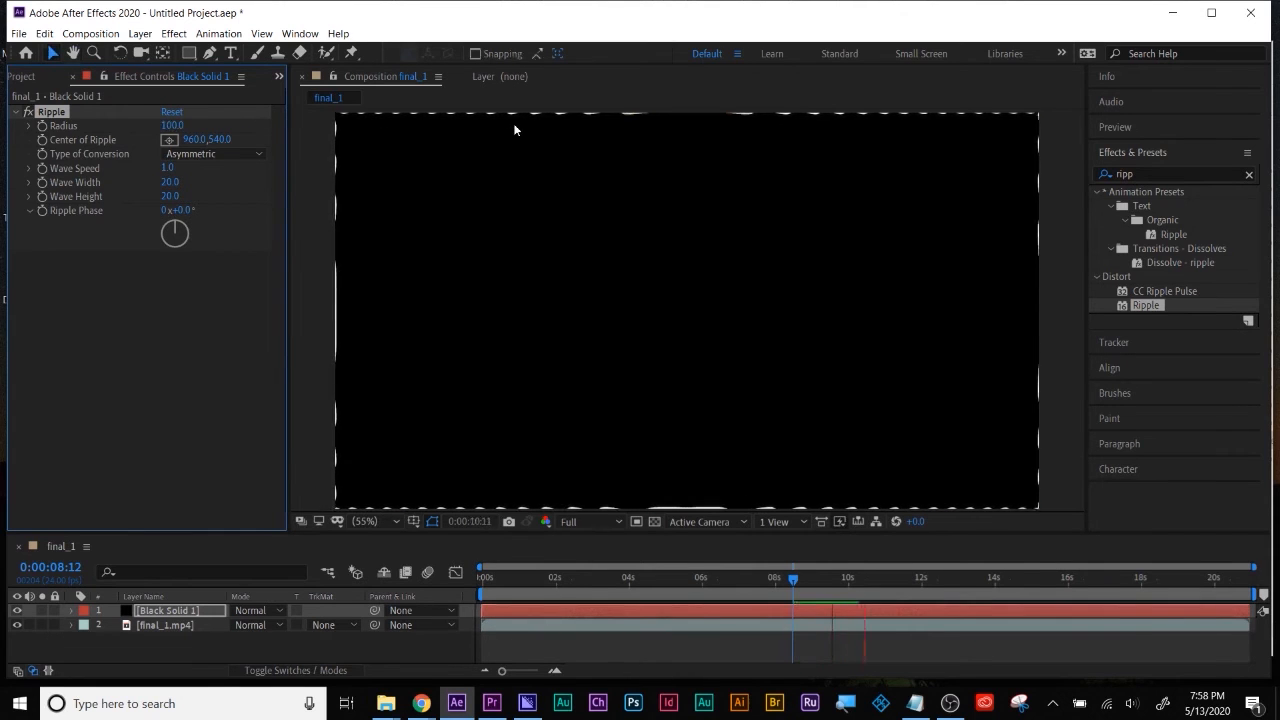
Draw a closed, curved irregular mask around the middle of the black solid with the Pen tool
{"action": "key", "text": "g"}
{"action": "left_click_drag", "start_coordinate": [587, 180], "coordinate": [517, 203]}
{"action": "left_click_drag", "start_coordinate": [493, 225], "coordinate": [499, 298]}
{"action": "left_click_drag", "start_coordinate": [493, 369], "coordinate": [549, 423]}
{"action": "left_click_drag", "start_coordinate": [595, 416], "coordinate": [737, 449]}
{"action": "left_click_drag", "start_coordinate": [856, 440], "coordinate": [886, 405]}
{"action": "left_click_drag", "start_coordinate": [897, 354], "coordinate": [831, 314]}
{"action": "left_click_drag", "start_coordinate": [851, 225], "coordinate": [841, 193]}
{"action": "left_click_drag", "start_coordinate": [731, 166], "coordinate": [697, 180]}
{"action": "left_click", "coordinate": [588, 180]}
Preview the rippling edges of the masked black solid and try moving the solid sideways
{"action": "key", "text": "space"}
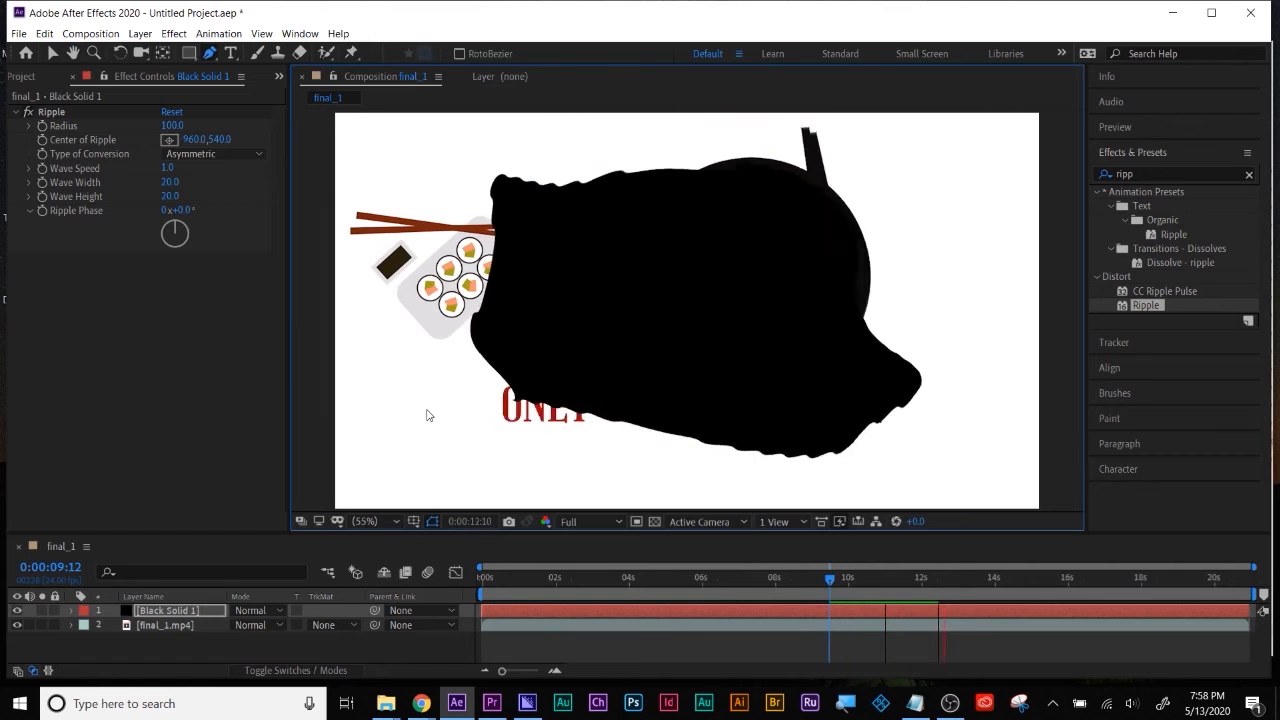
{"action": "key", "text": "space"}
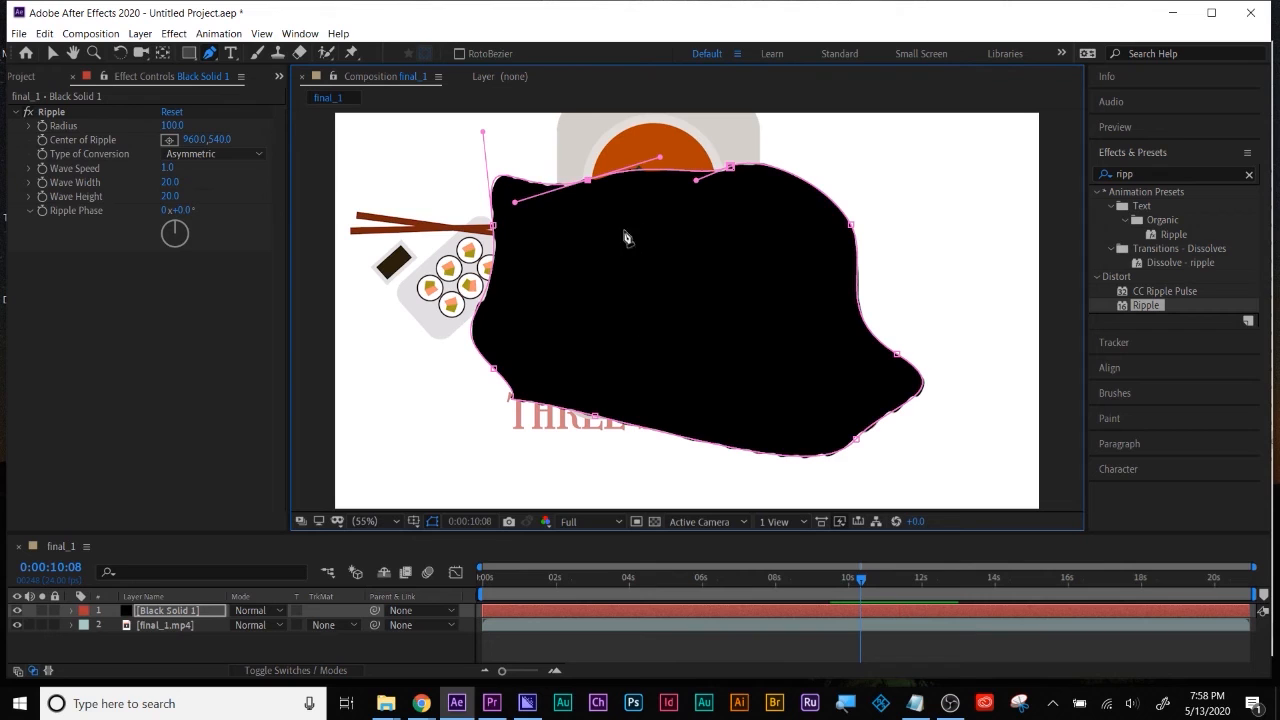
{"action": "left_click", "coordinate": [48, 55]}
{"action": "left_click_drag", "start_coordinate": [674, 296], "coordinate": [752, 305]}
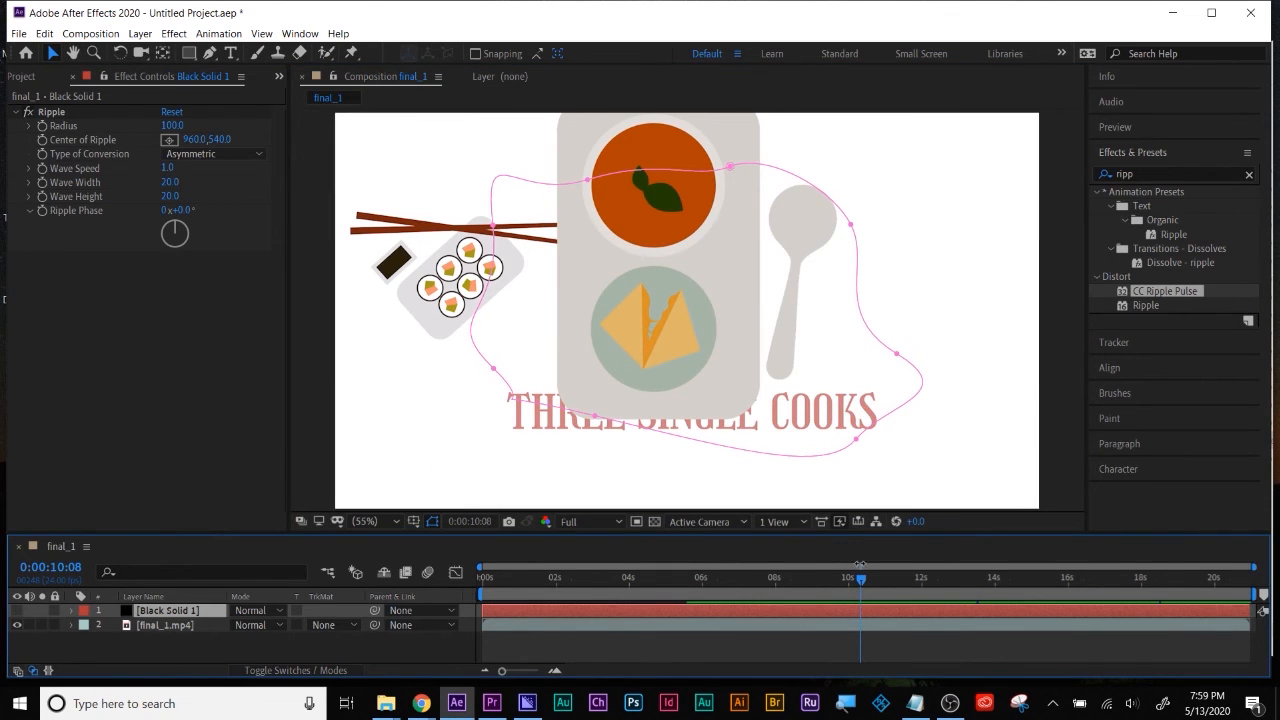
Scrub through the final_1 composition from 0:00:10:08 to about 0:00:18 to examine its transitions and closing title
{"action": "left_click_drag", "start_coordinate": [864, 580], "coordinate": [975, 589]}
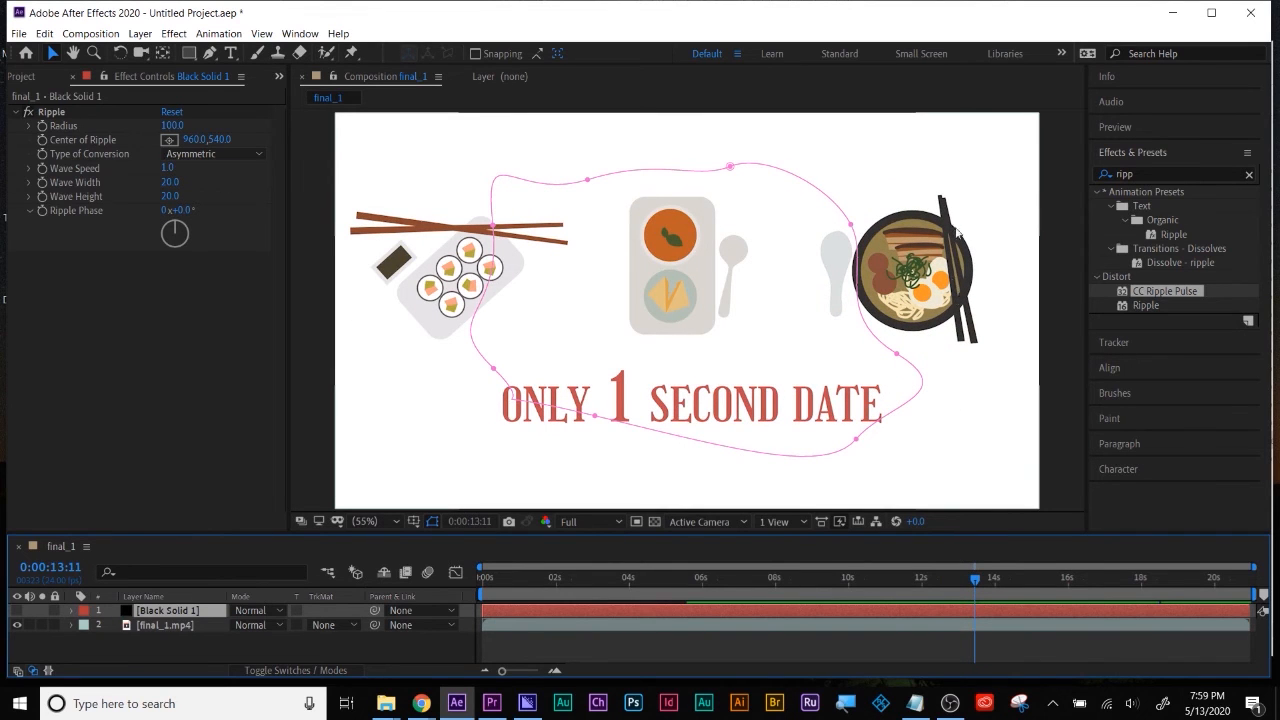
{"action": "mouse_move", "coordinate": [986, 585]}
{"action": "left_mouse_down"}
{"action": "mouse_move", "coordinate": [1014, 585]}
{"action": "mouse_move", "coordinate": [997, 588]}
{"action": "left_mouse_up"}
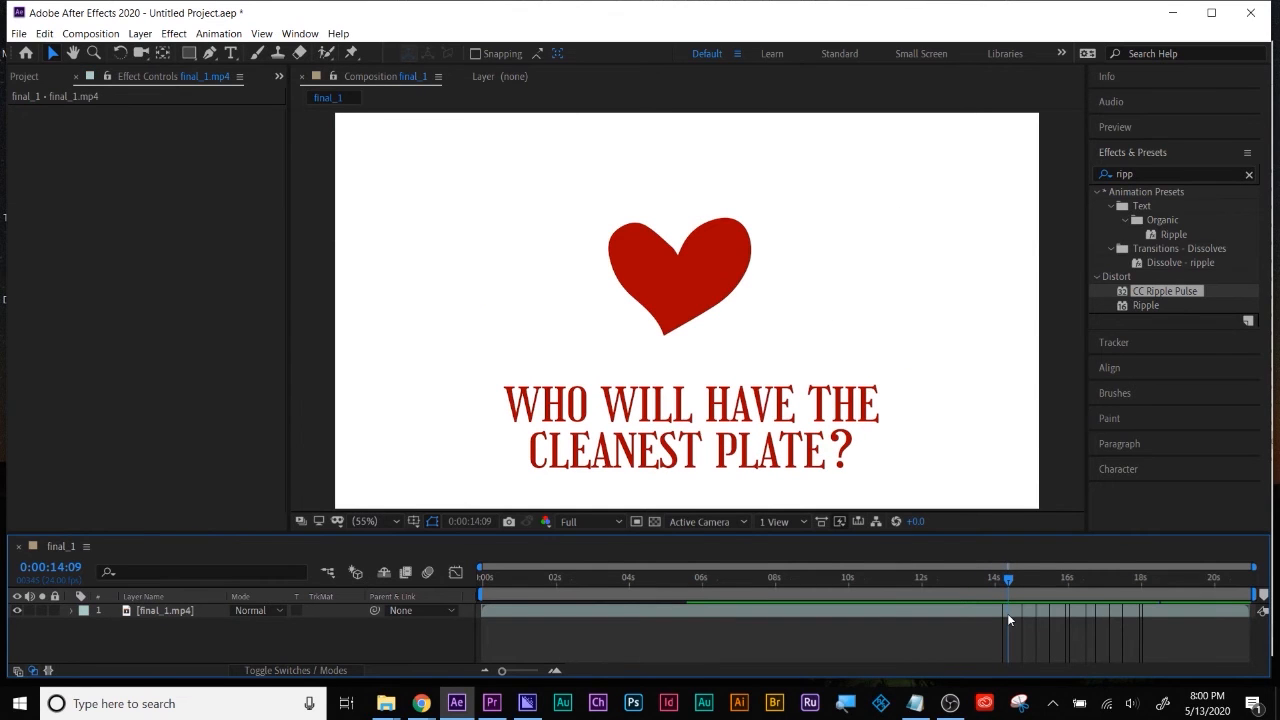
{"action": "left_click_drag", "start_coordinate": [1008, 615], "coordinate": [1008, 616]}
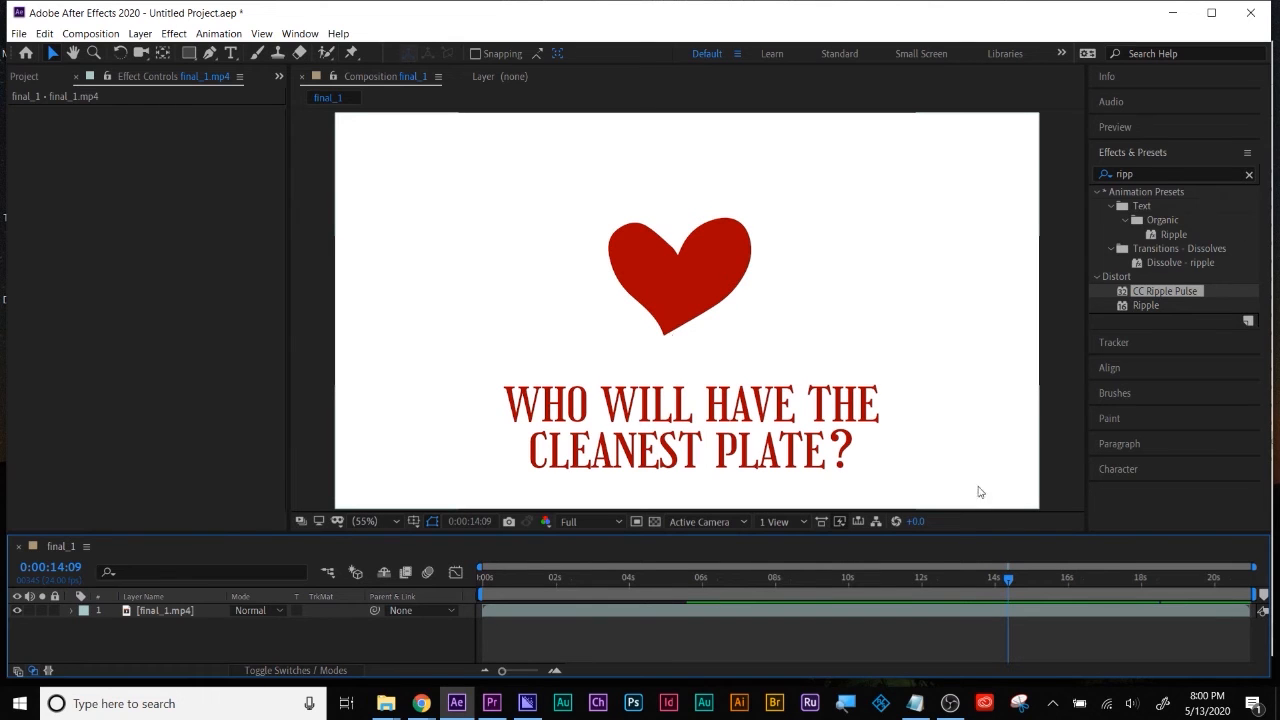
{"action": "left_click_drag", "start_coordinate": [1008, 584], "coordinate": [1078, 586]}
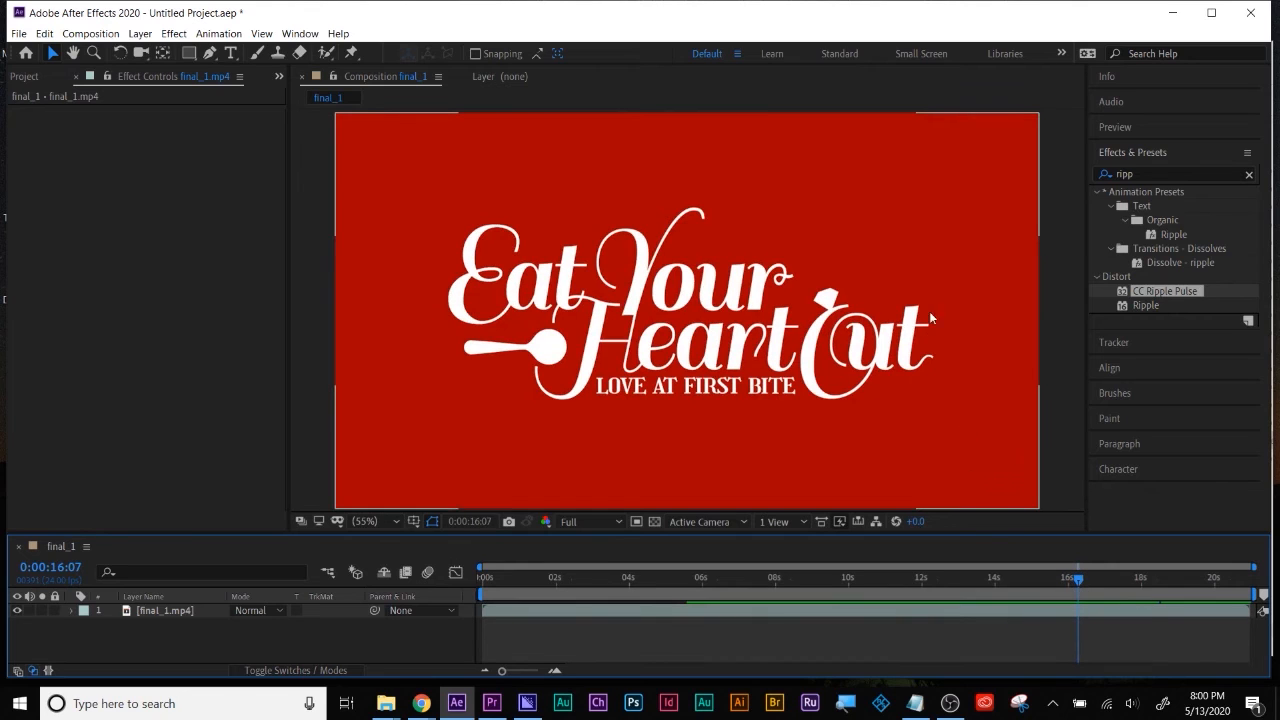
{"action": "left_click_drag", "start_coordinate": [1087, 592], "coordinate": [1140, 584]}
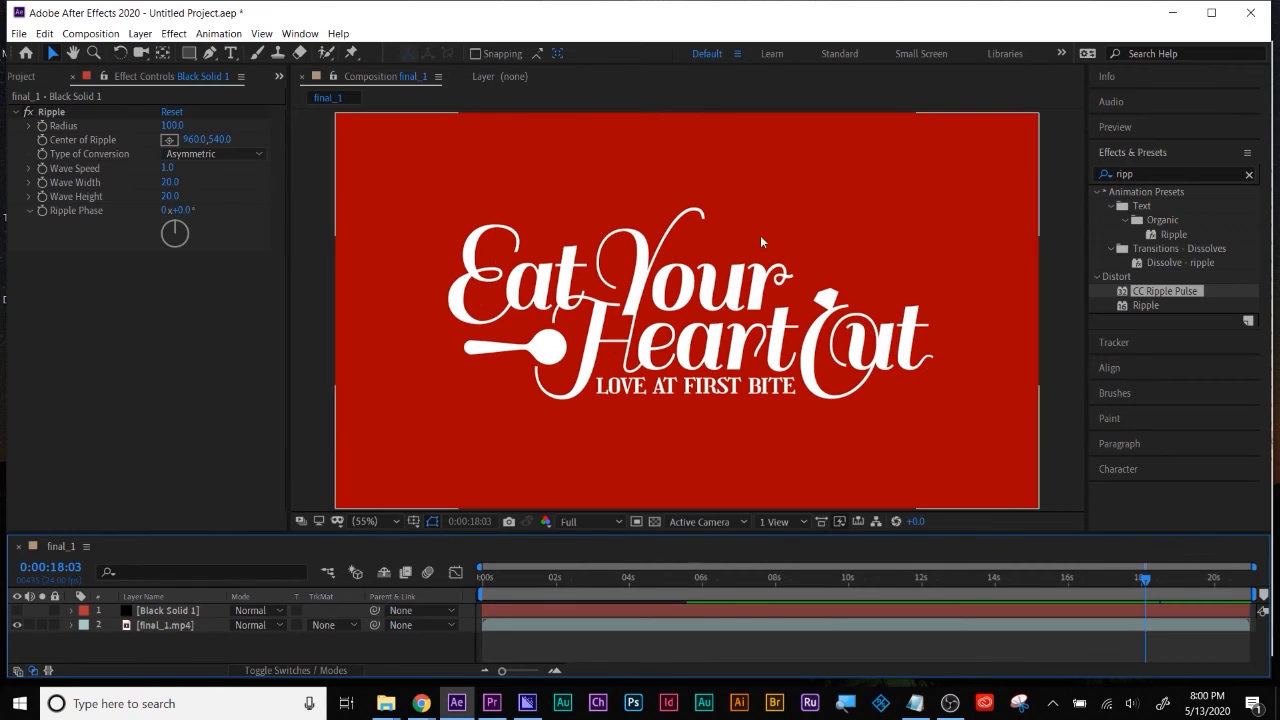
Draw a short curved stroke beside the Y's swash with the Pen tool and try trimming it with Trim Paths End
{"action": "left_click", "coordinate": [210, 52]}
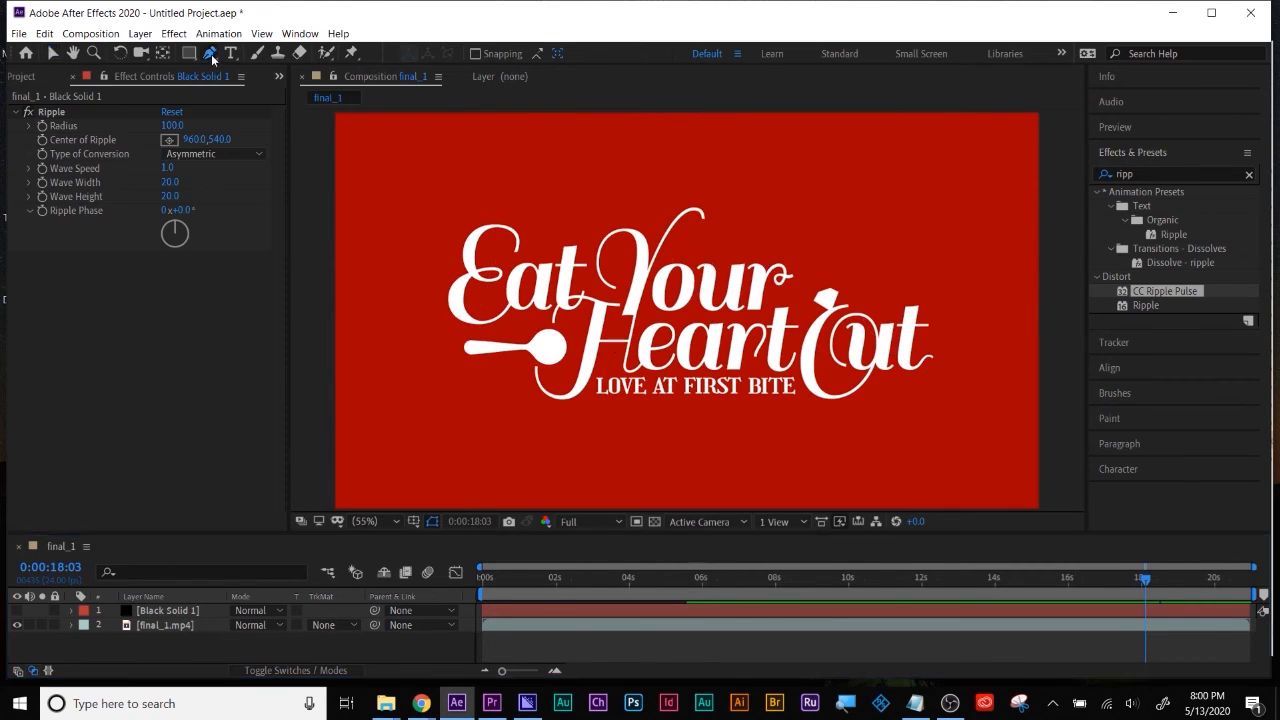
{"action": "left_click_drag", "start_coordinate": [683, 239], "coordinate": [716, 260]}
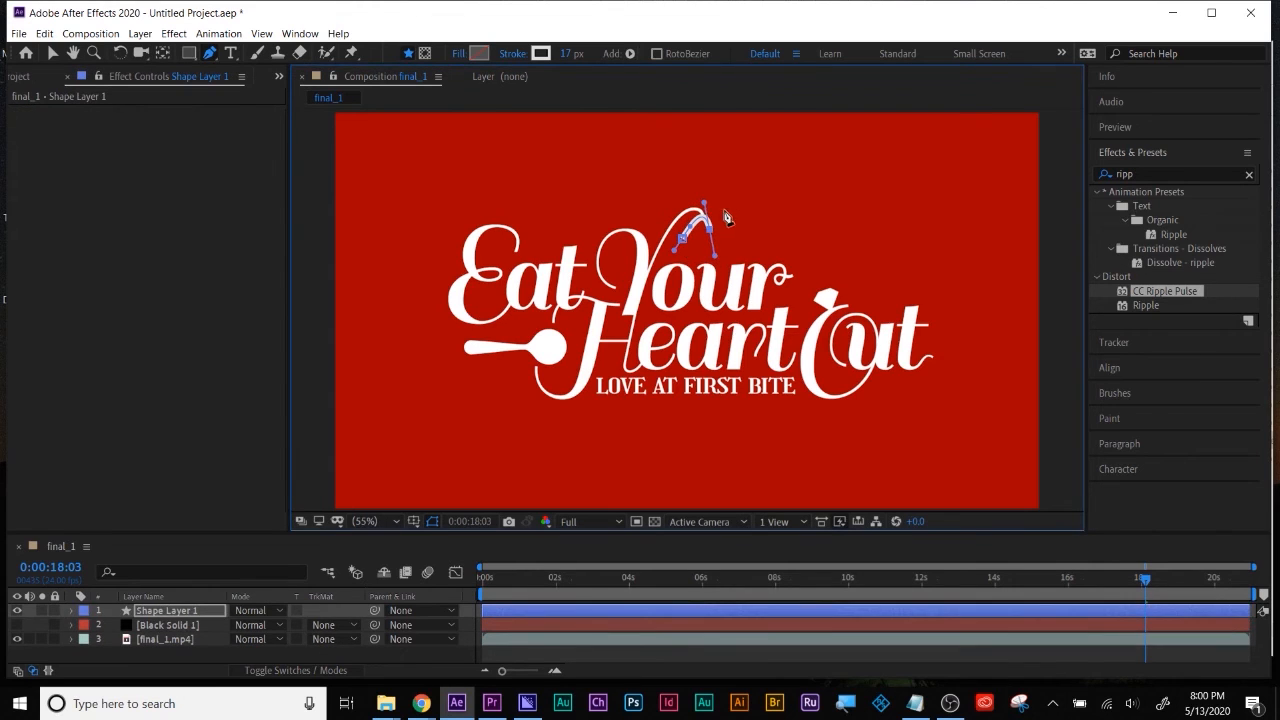
{"action": "left_click", "coordinate": [629, 54]}
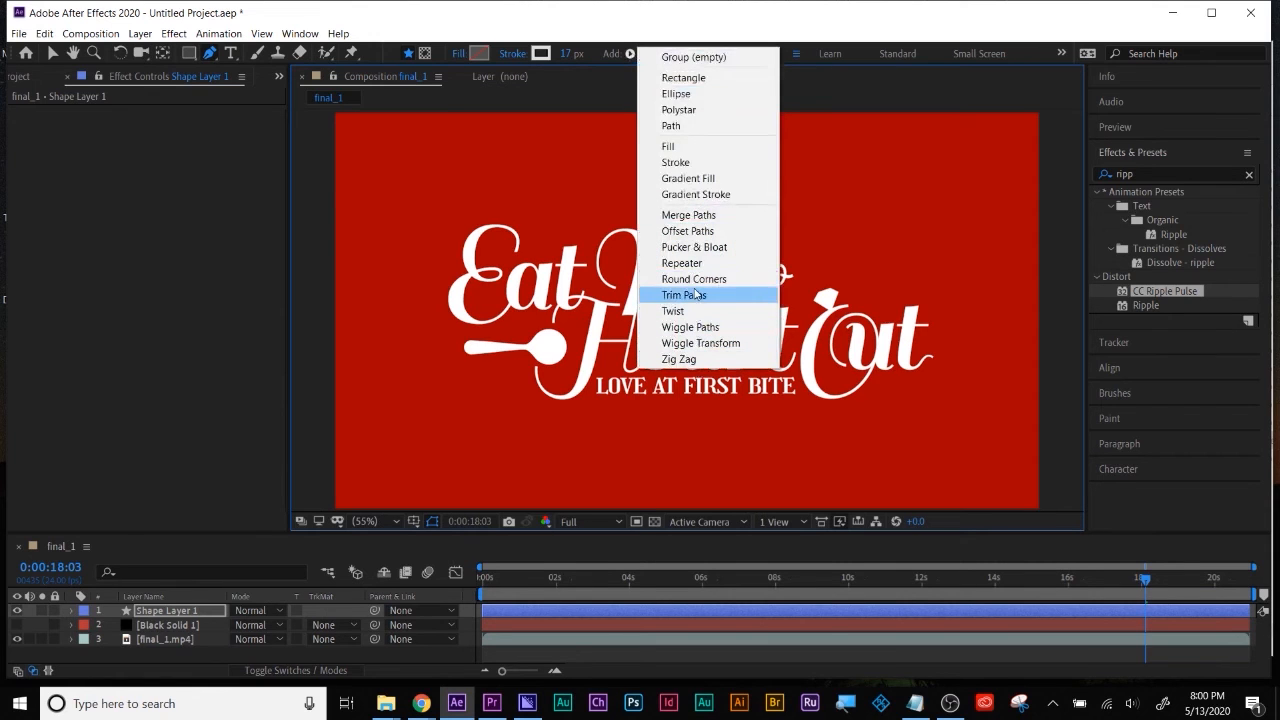
{"action": "left_click", "coordinate": [749, 295]}
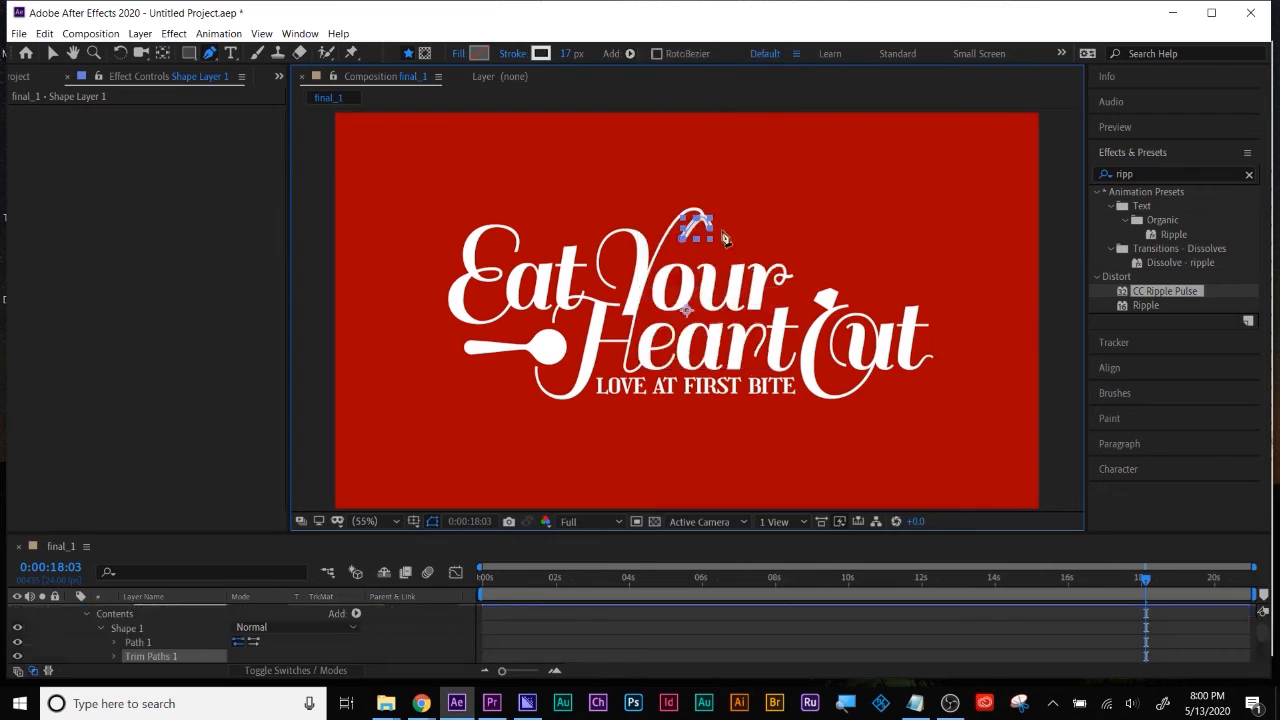
{"action": "left_click", "coordinate": [114, 656]}
{"action": "left_click_drag", "start_coordinate": [245, 640], "coordinate": [227, 643]}
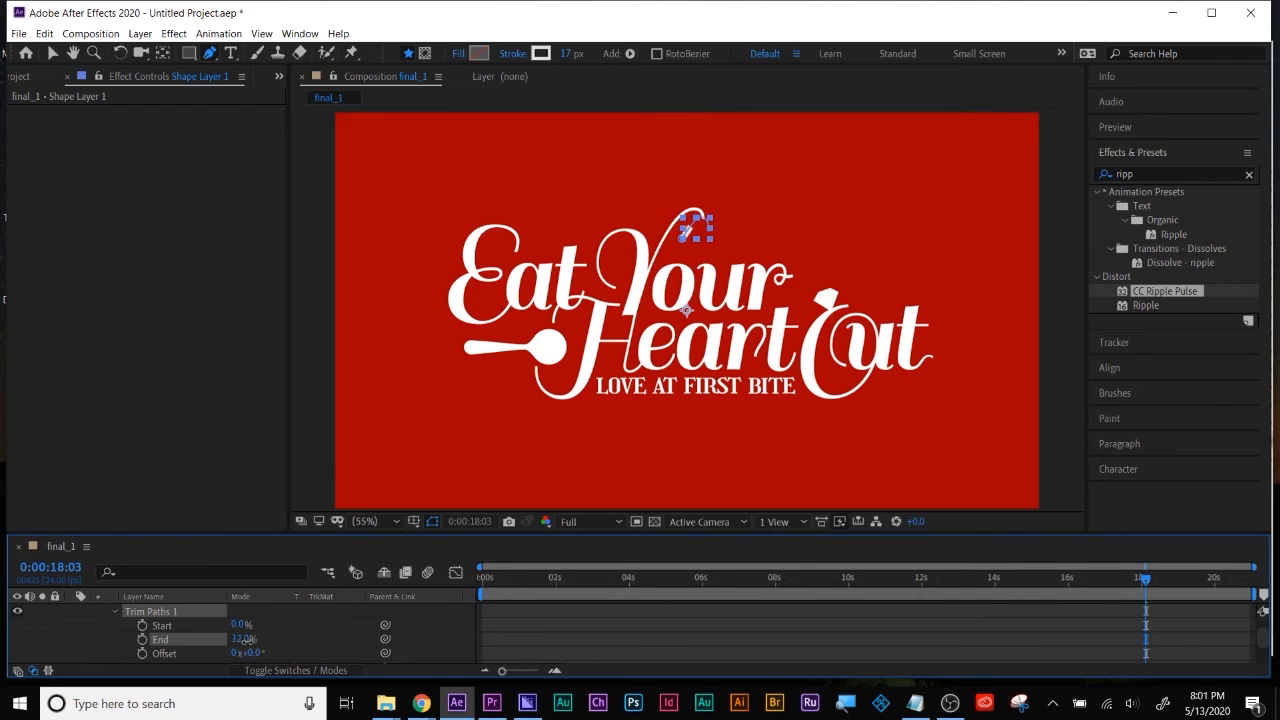
{"action": "mouse_move", "coordinate": [301, 638]}
{"action": "left_mouse_down"}
{"action": "mouse_move", "coordinate": [285, 640]}
{"action": "mouse_move", "coordinate": [303, 639]}
{"action": "left_mouse_up"}
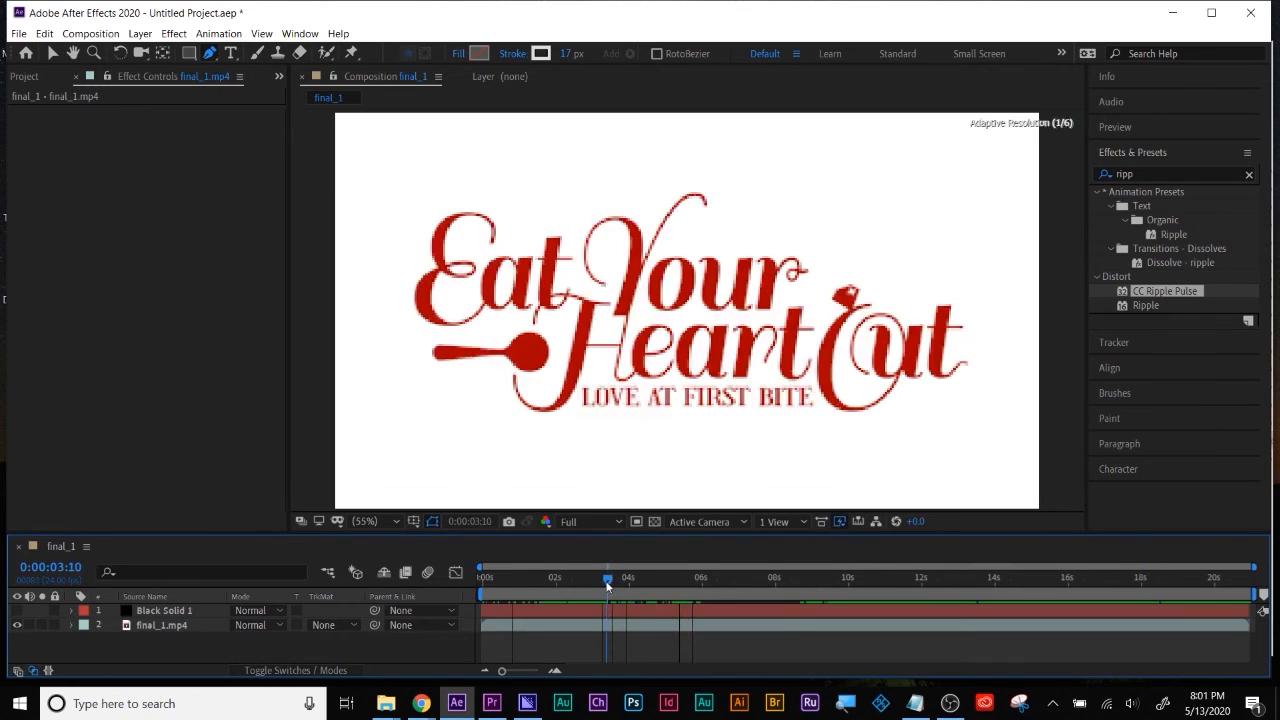
Scrub final_1 through 0:00:12:00 to 0:00:13:13 to examine the dish illustrations and their text transitions
{"action": "mouse_move", "coordinate": [607, 585]}
{"action": "left_mouse_down"}
{"action": "mouse_move", "coordinate": [757, 583]}
{"action": "mouse_move", "coordinate": [586, 590]}
{"action": "mouse_move", "coordinate": [470, 622]}
{"action": "mouse_move", "coordinate": [921, 604]}
{"action": "left_mouse_up"}
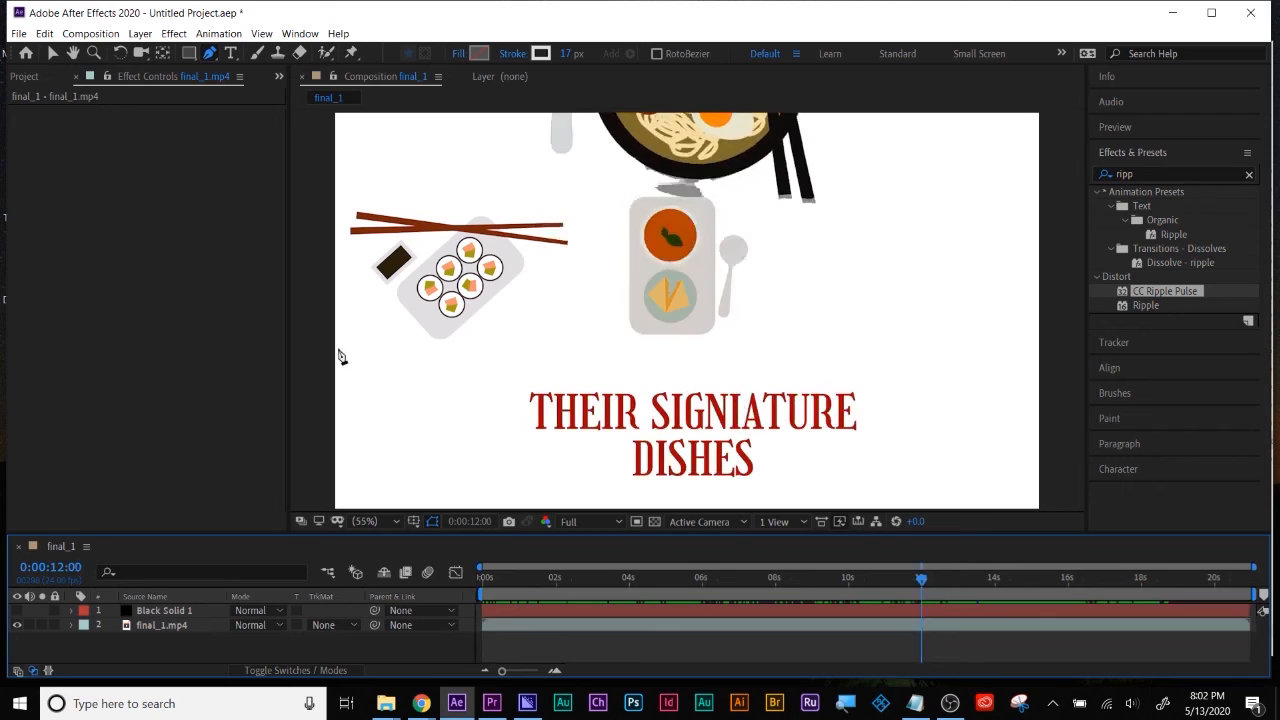
{"action": "left_click", "coordinate": [53, 52]}
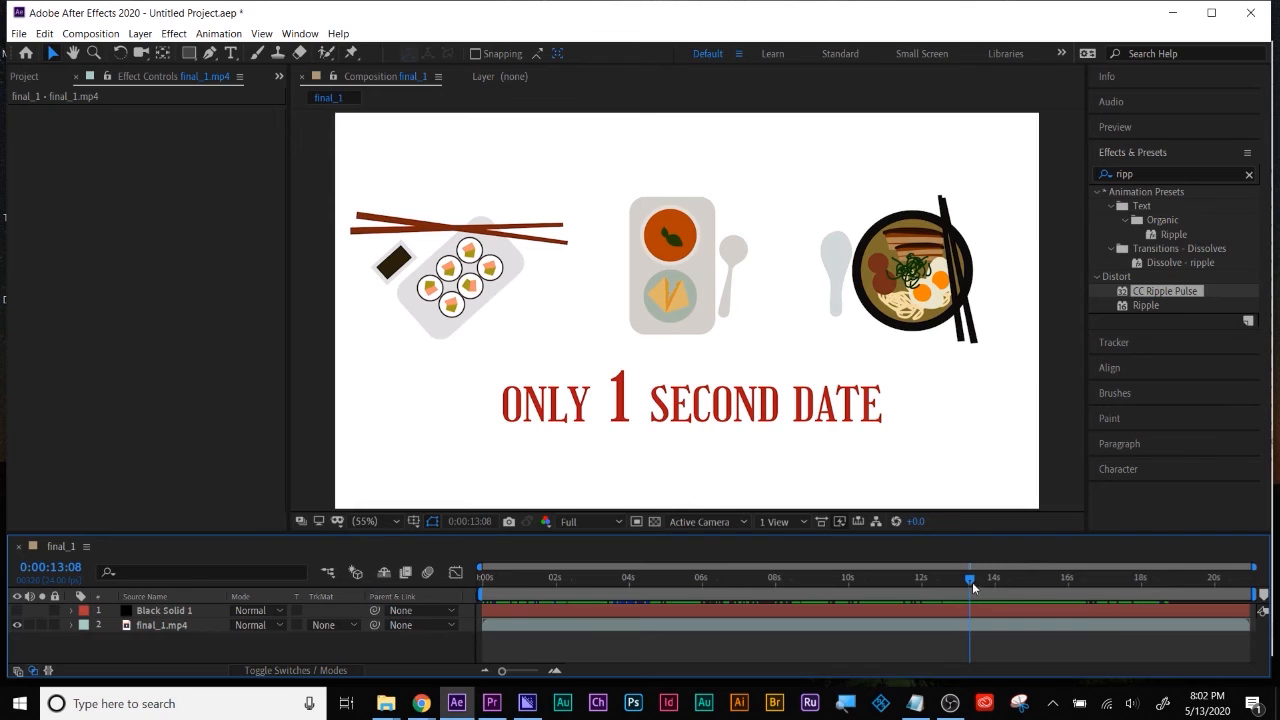
{"action": "left_click_drag", "start_coordinate": [969, 580], "coordinate": [978, 587]}
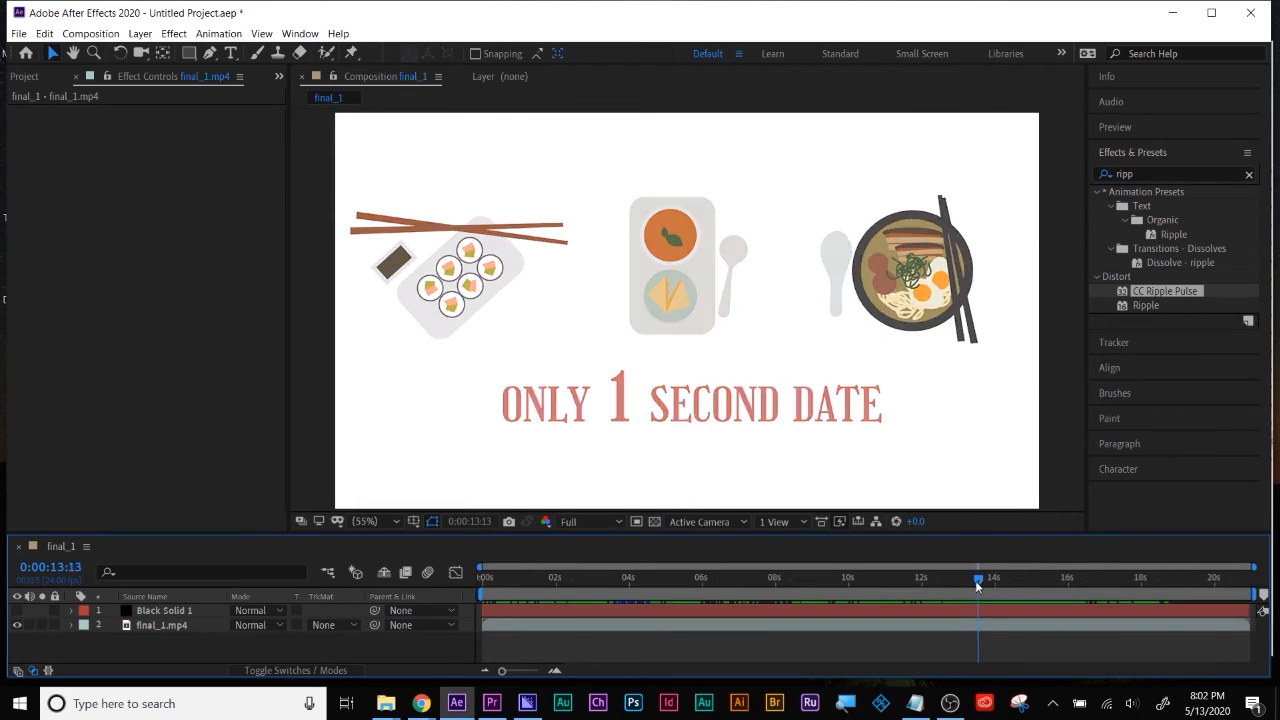
Draw a closed, curved irregular shape across the middle tray and the ramen bowl's edge with the Pen tool
{"action": "left_click", "coordinate": [189, 53]}
{"action": "left_click", "coordinate": [209, 53]}
{"action": "left_click_drag", "start_coordinate": [716, 218], "coordinate": [668, 228]}
{"action": "left_click_drag", "start_coordinate": [649, 254], "coordinate": [636, 298]}
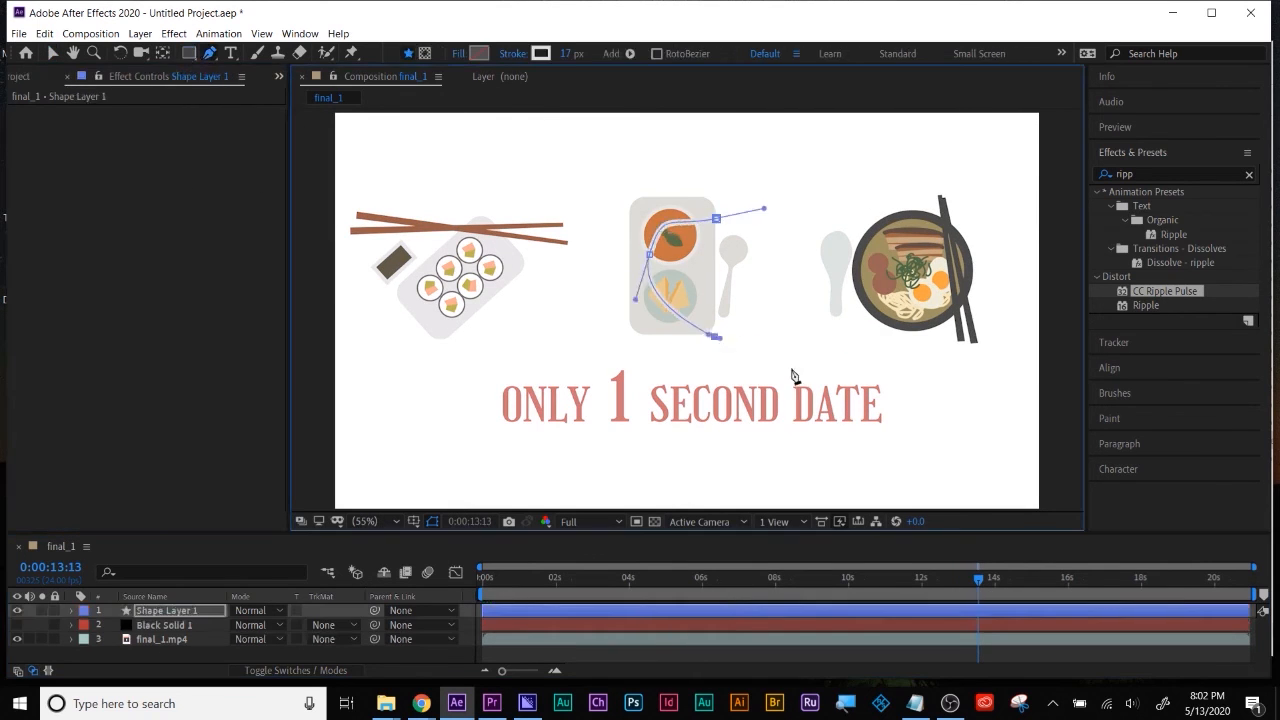
{"action": "left_click_drag", "start_coordinate": [714, 336], "coordinate": [752, 352]}
{"action": "left_click_drag", "start_coordinate": [871, 284], "coordinate": [871, 256]}
{"action": "left_click", "coordinate": [716, 218]}
Set the shape's stroke to none and give it a solid orange fill sampled from the ramen's egg yolk
{"action": "left_click", "coordinate": [514, 54]}
{"action": "left_click", "coordinate": [387, 169]}
{"action": "left_click", "coordinate": [444, 265]}
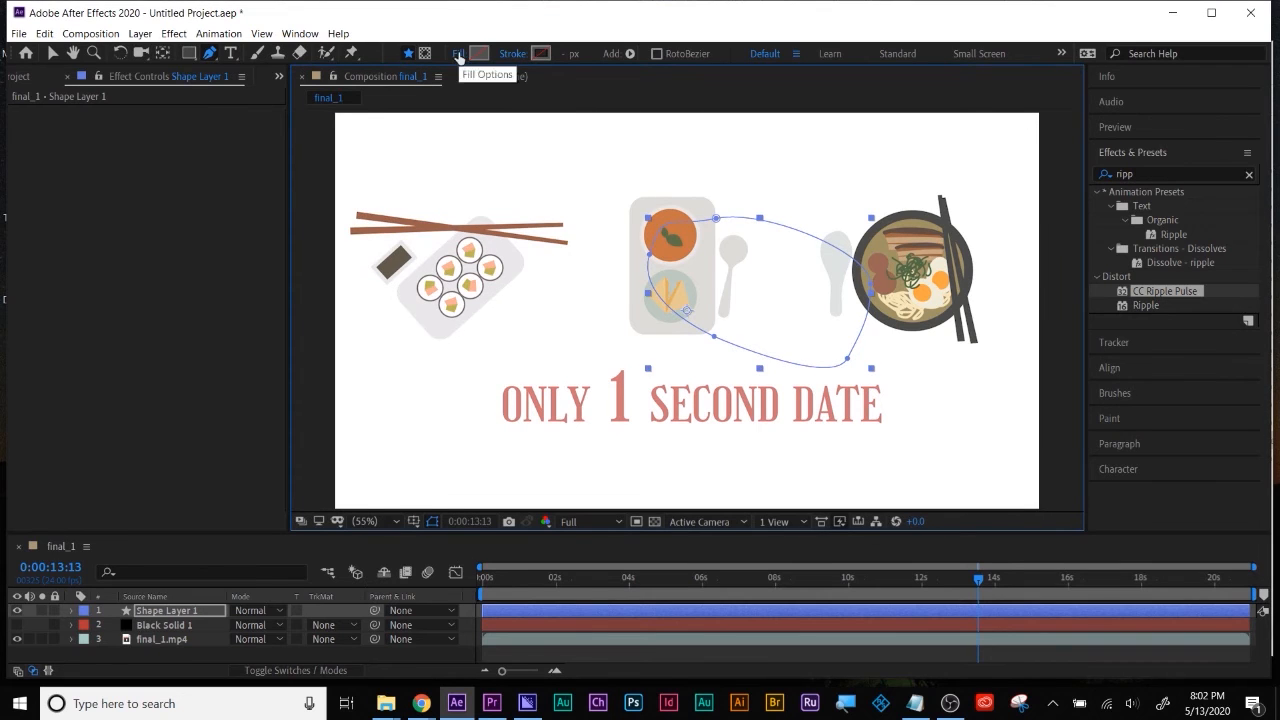
{"action": "left_click", "coordinate": [458, 54]}
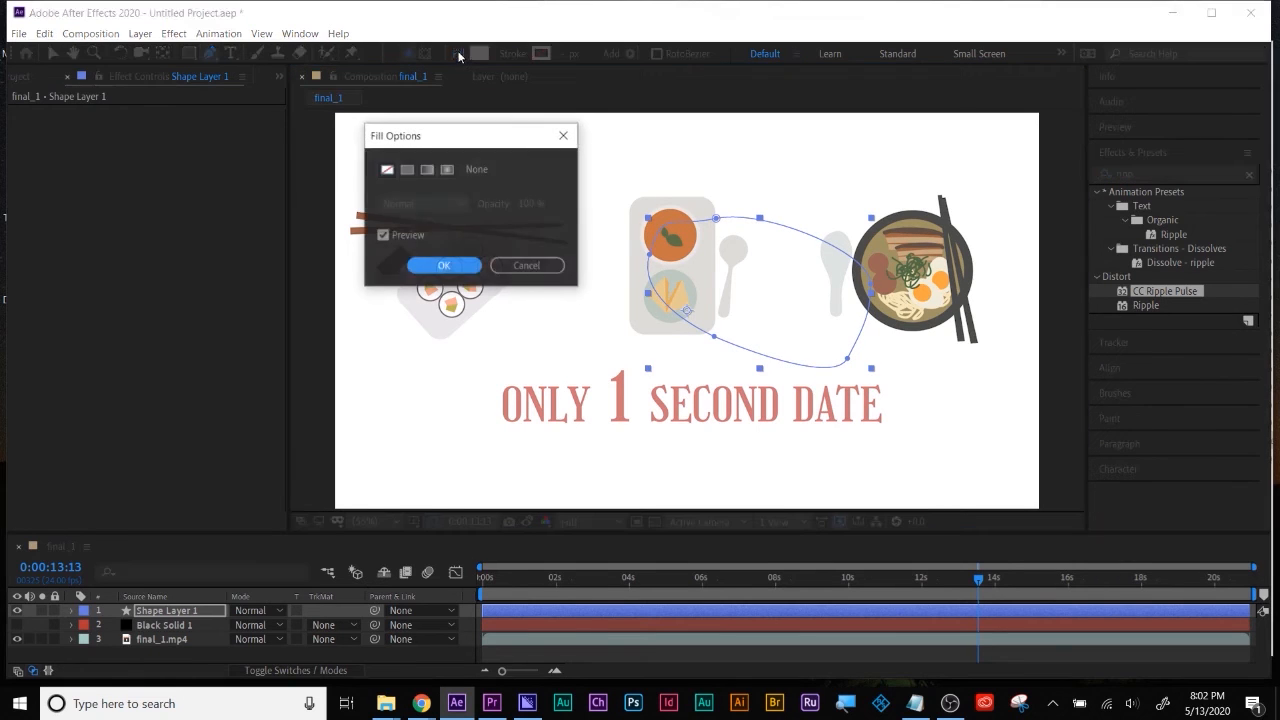
{"action": "left_click", "coordinate": [407, 169]}
{"action": "left_click", "coordinate": [444, 265]}
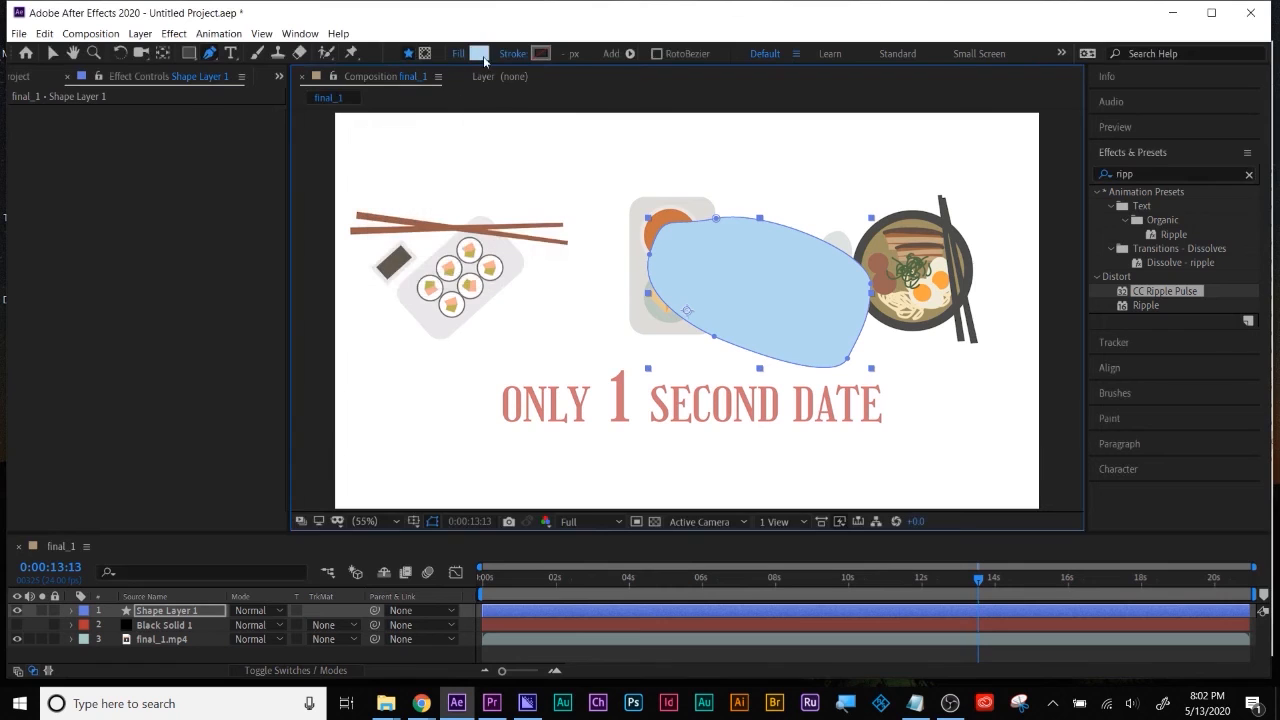
{"action": "left_click", "coordinate": [480, 54]}
{"action": "left_click", "coordinate": [372, 289]}
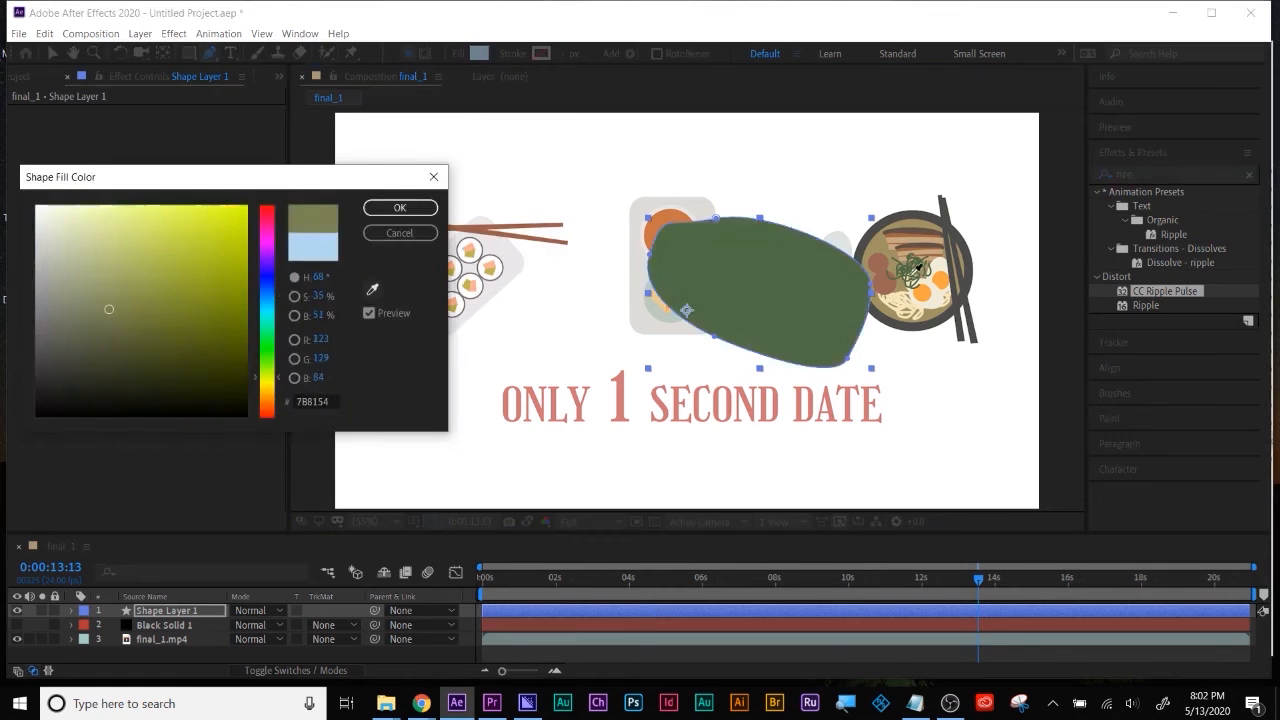
{"action": "left_click", "coordinate": [926, 292]}
{"action": "left_click", "coordinate": [398, 208]}
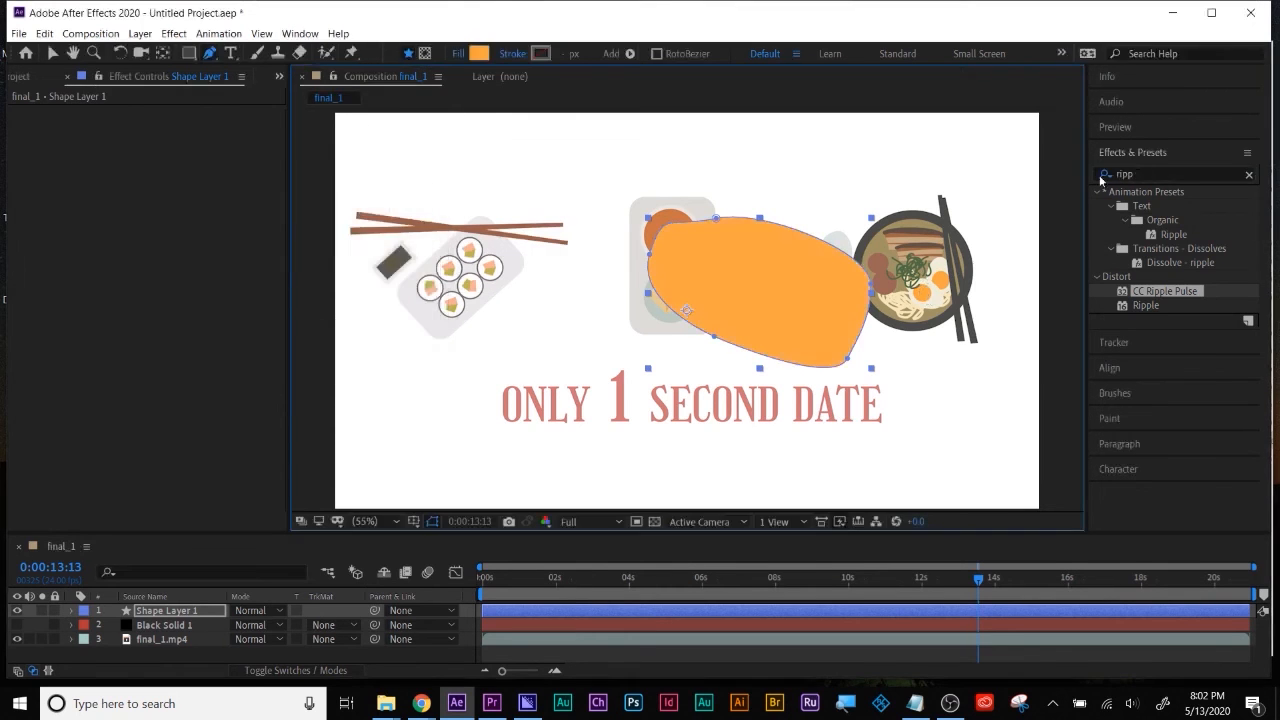
Apply CC Light Sweep to the orange shape and place its Center at 656.4,163.6, outside the shape's upper-left edge
{"action": "left_click", "coordinate": [1160, 174]}
{"action": "type", "text": "cc light"}
{"action": "left_click", "coordinate": [1153, 234]}
{"action": "left_click_drag", "start_coordinate": [1153, 234], "coordinate": [914, 609]}
{"action": "key", "text": "v"}
{"action": "left_click", "coordinate": [170, 125]}
{"action": "left_click", "coordinate": [588, 173]}
{"action": "left_click_drag", "start_coordinate": [588, 173], "coordinate": [576, 172]}
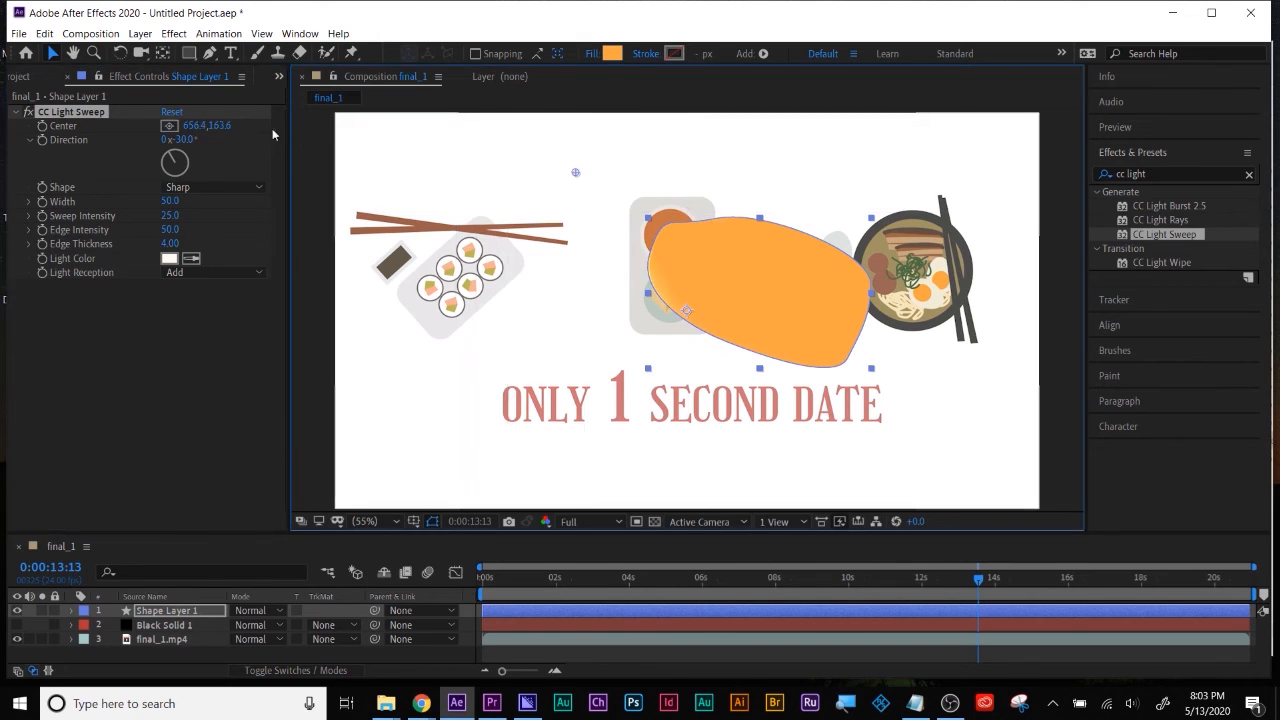
Hide final_1.mp4 and keyframe the light sweep's Center from 656.4,163.6 at 0:00:13:13 to 1530.9,587.3 at 0:00:14:07
{"action": "left_click", "coordinate": [43, 128]}
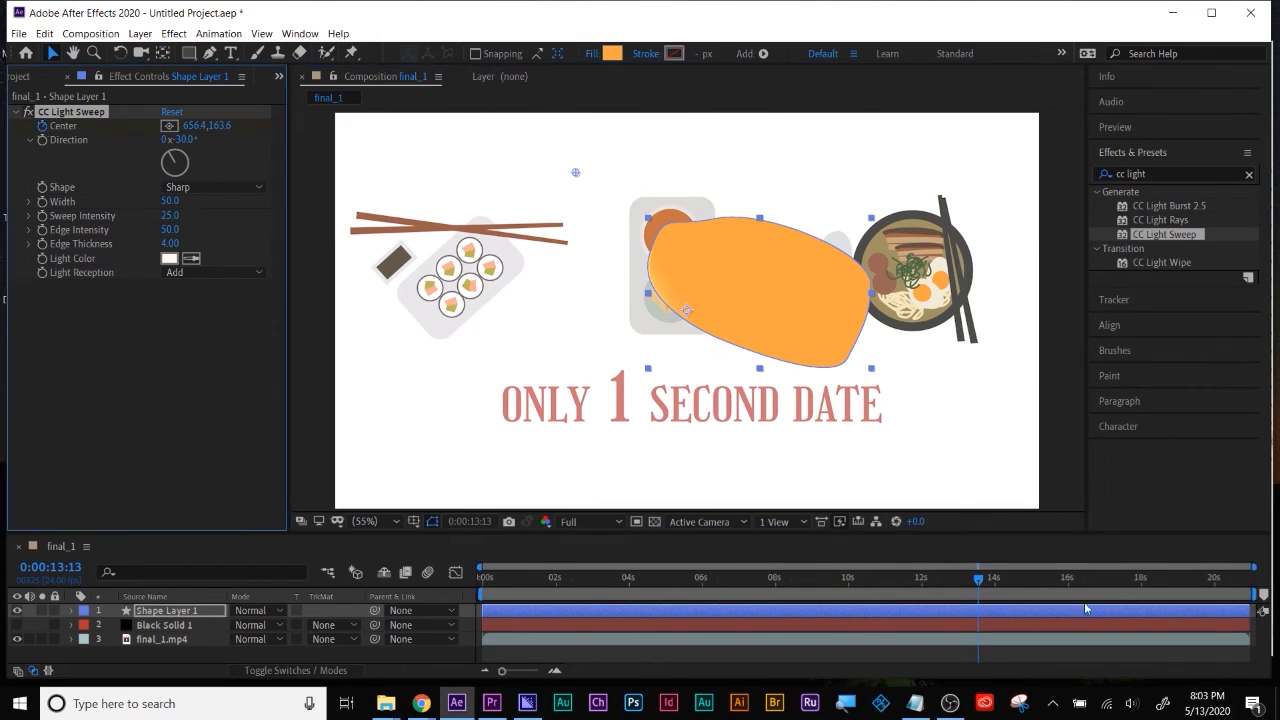
{"action": "left_click_drag", "start_coordinate": [976, 578], "coordinate": [1003, 578]}
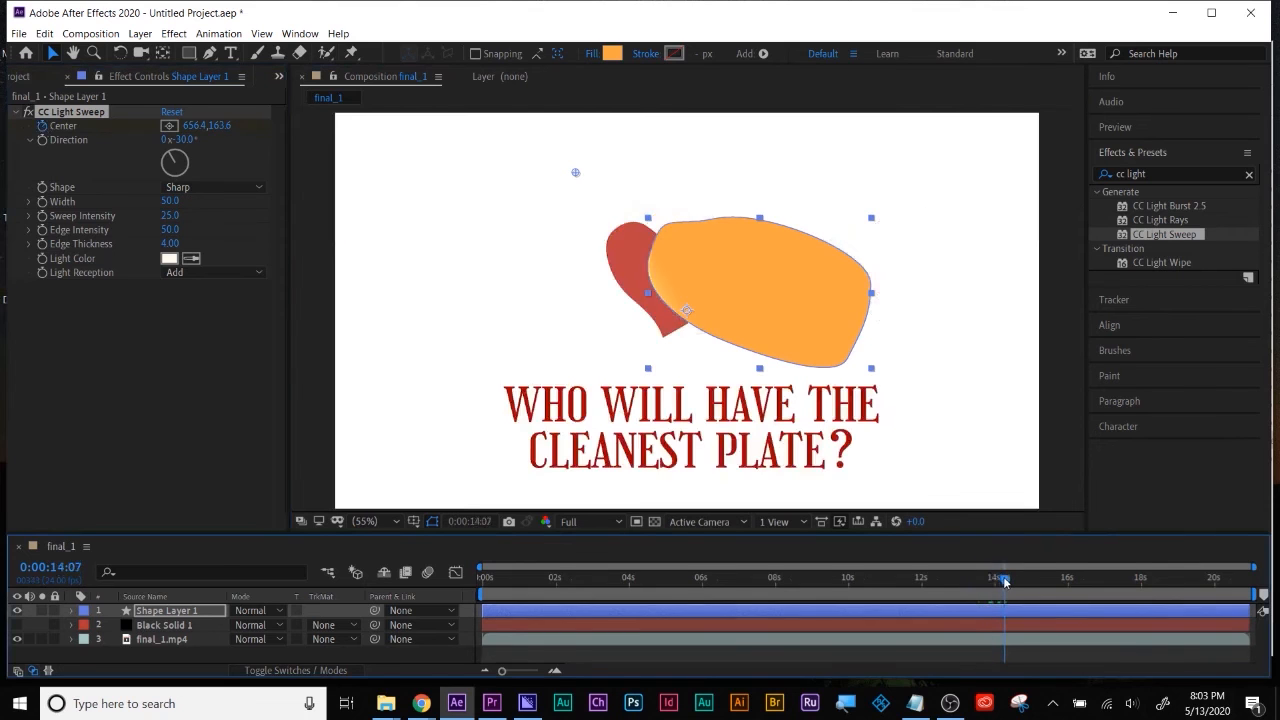
{"action": "left_click_drag", "start_coordinate": [575, 170], "coordinate": [715, 230]}
{"action": "key", "text": "ctrl+z"}
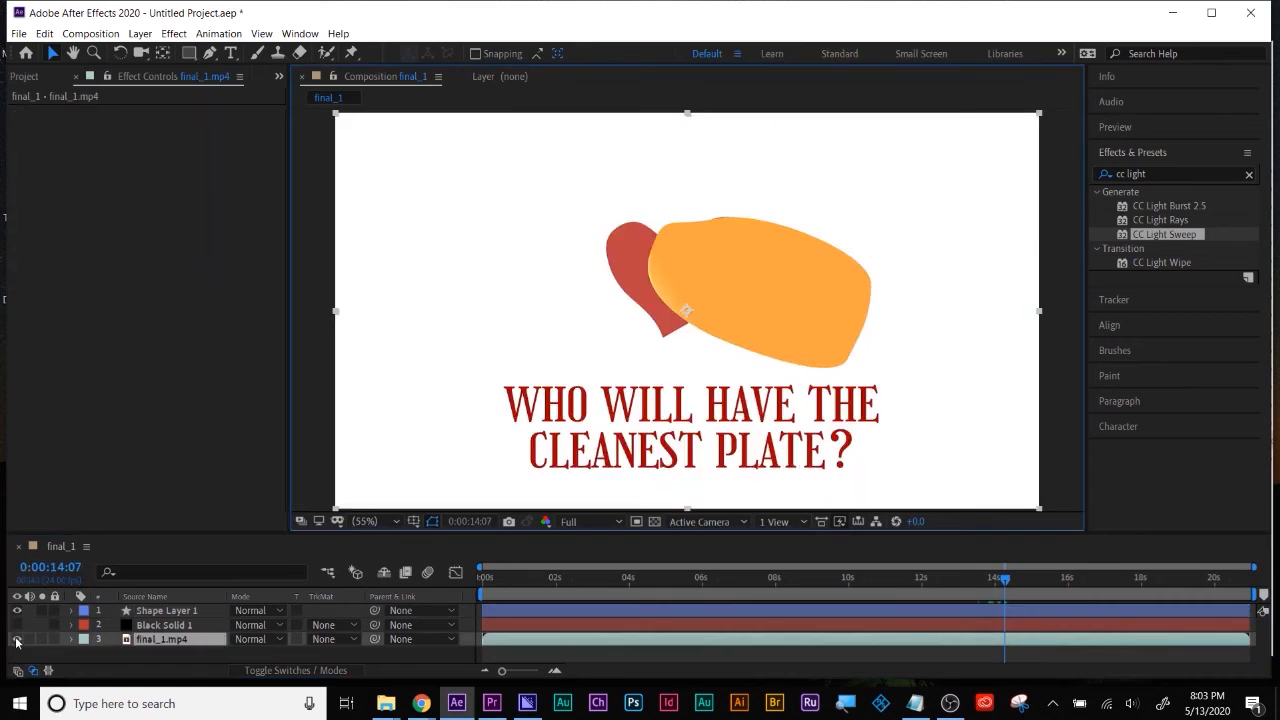
{"action": "left_click", "coordinate": [16, 639]}
{"action": "left_click", "coordinate": [918, 610]}
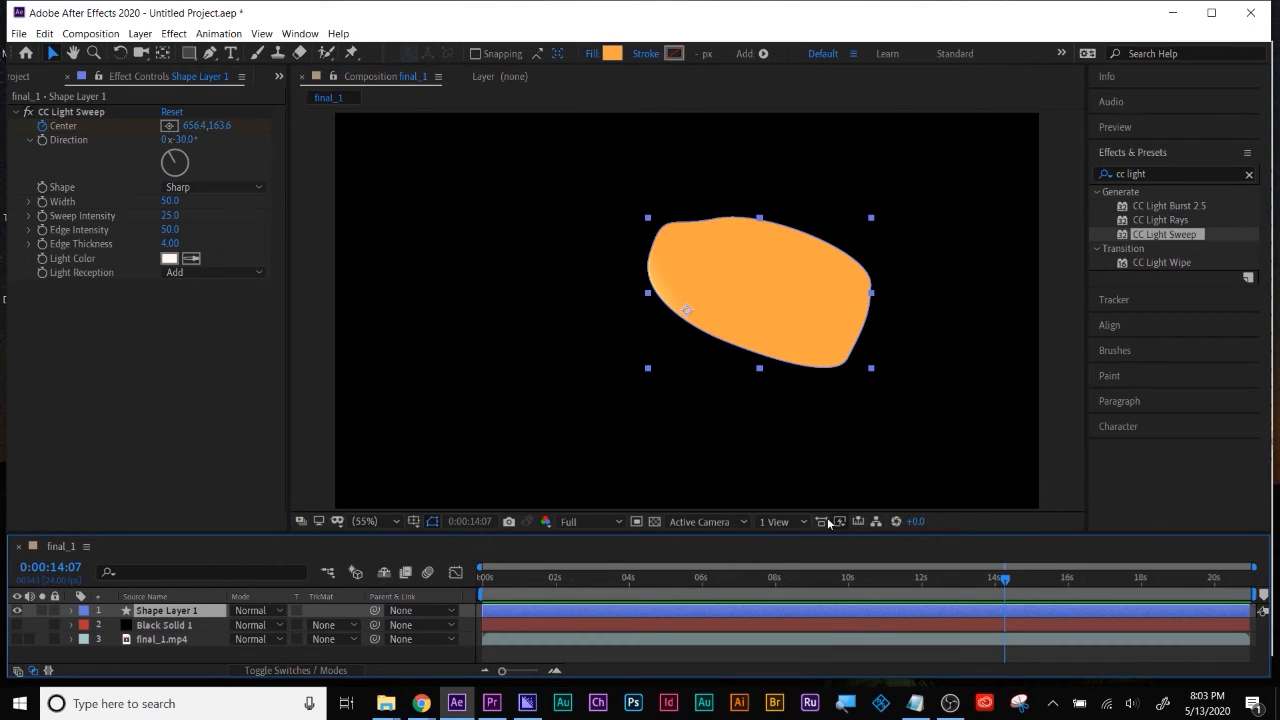
{"action": "left_click", "coordinate": [169, 125]}
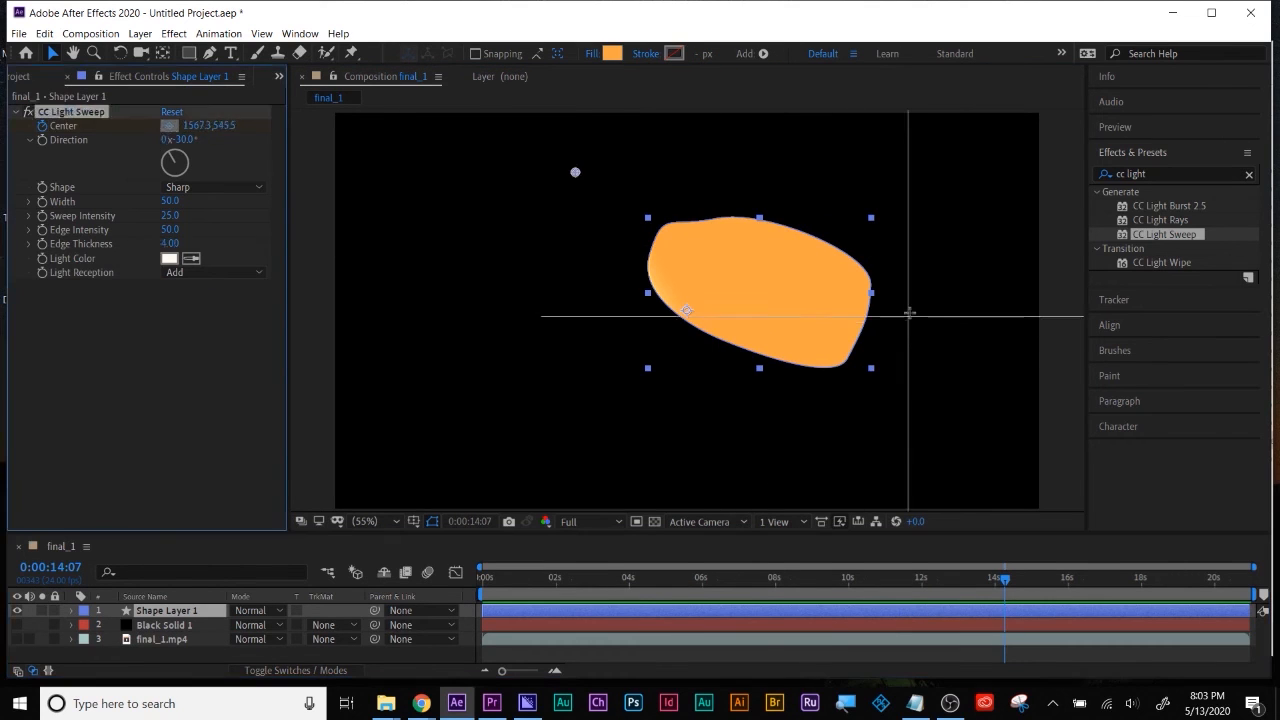
{"action": "left_click", "coordinate": [894, 326]}
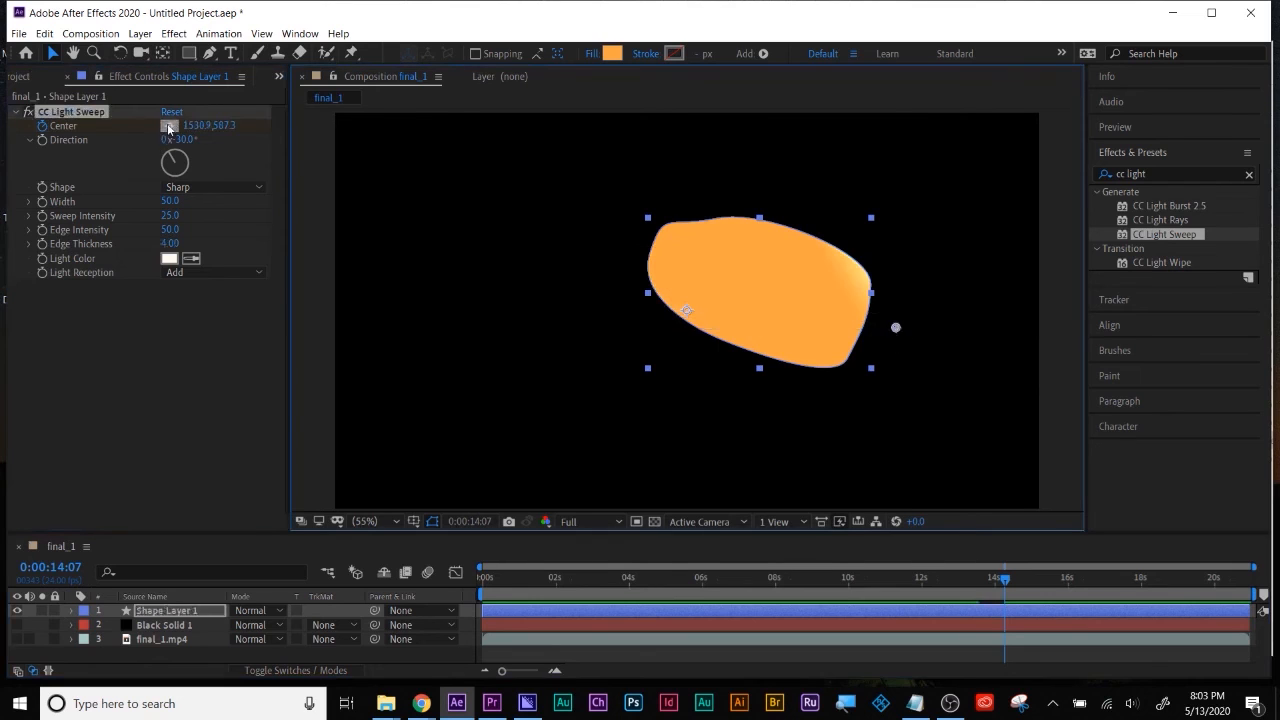
Set the light sweep's Width to 162 and Shape to Smooth, adjust its Sweep Intensity, and preview the sweep
{"action": "left_click_drag", "start_coordinate": [1004, 589], "coordinate": [994, 589]}
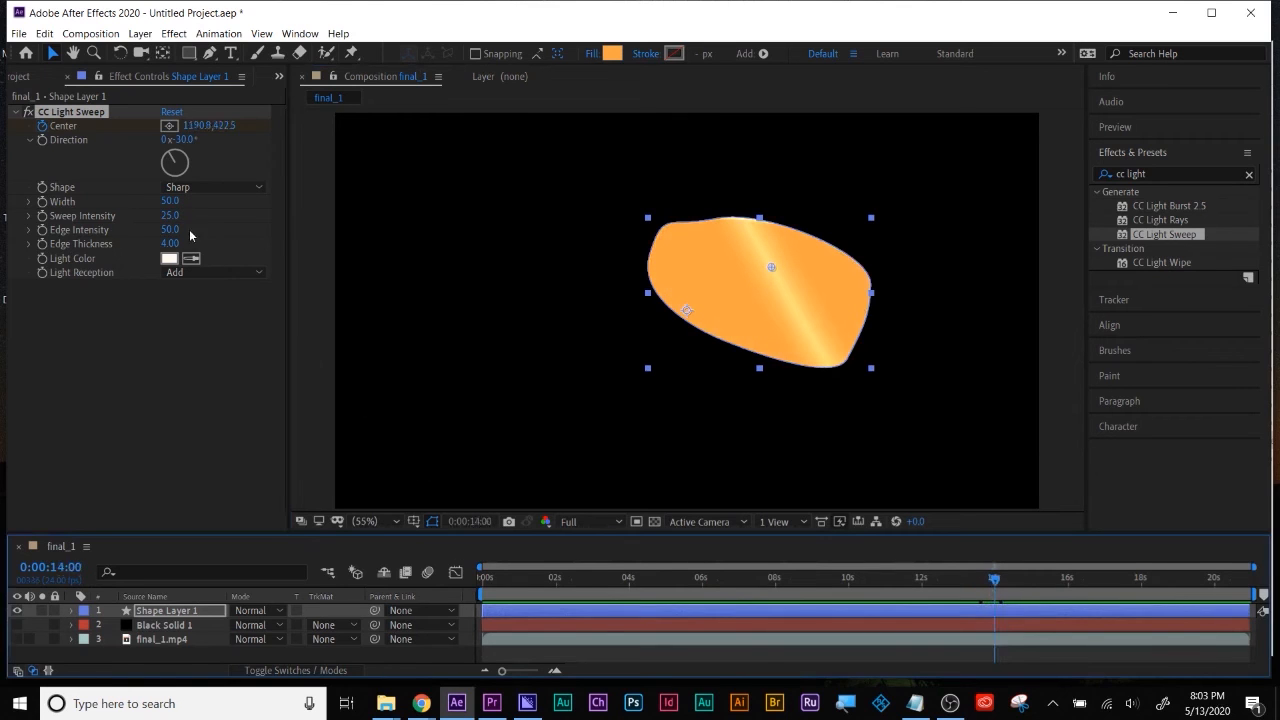
{"action": "left_click_drag", "start_coordinate": [172, 201], "coordinate": [246, 198]}
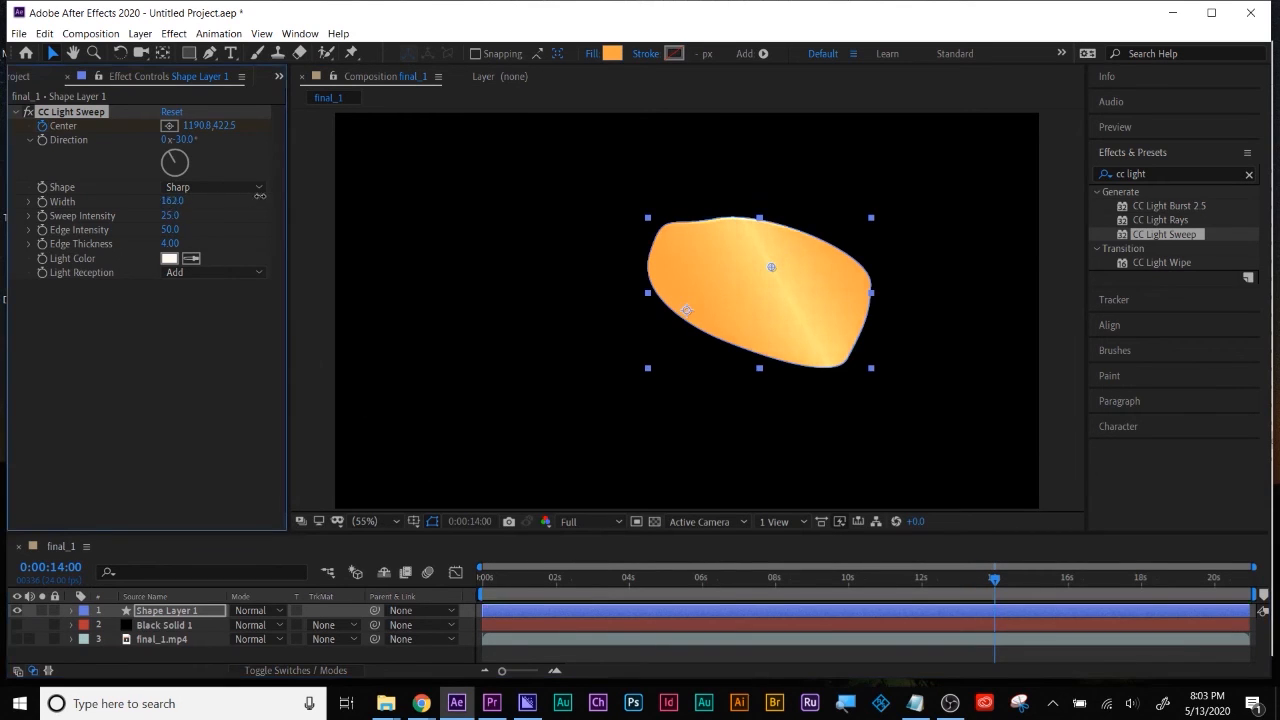
{"action": "left_click", "coordinate": [255, 192]}
{"action": "left_click", "coordinate": [246, 217]}
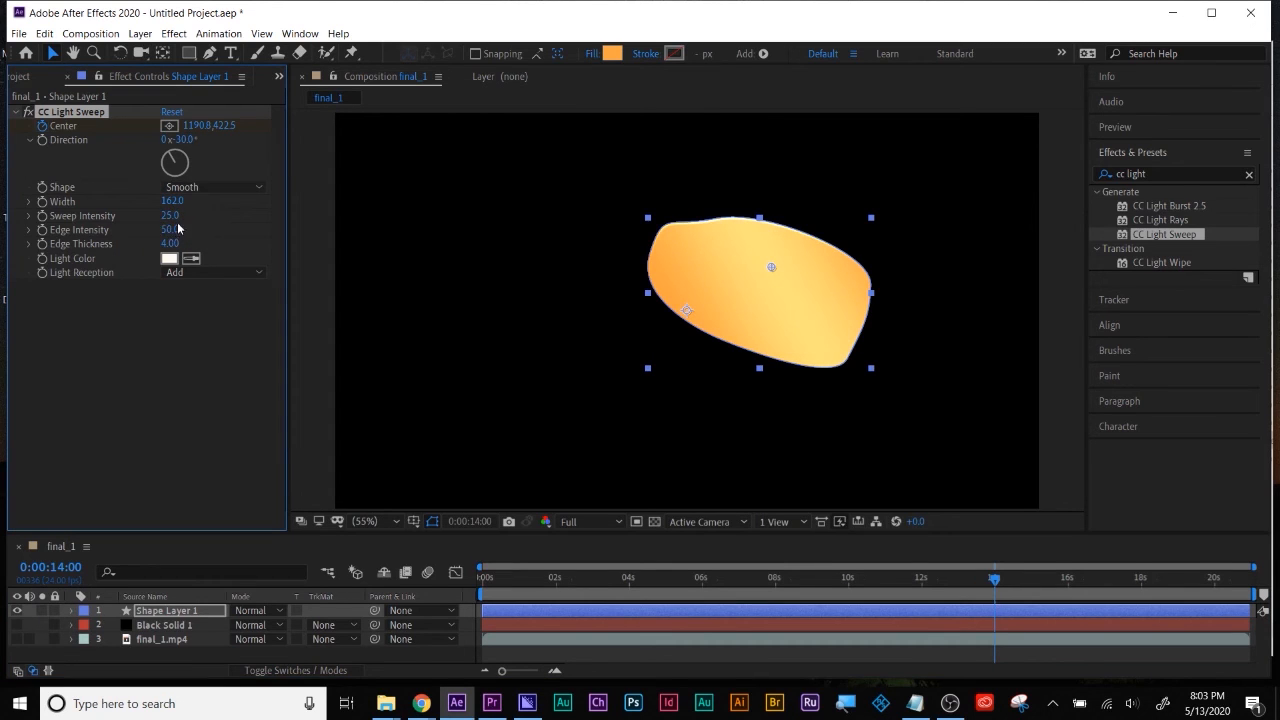
{"action": "mouse_move", "coordinate": [172, 220]}
{"action": "left_mouse_down"}
{"action": "mouse_move", "coordinate": [156, 216]}
{"action": "mouse_move", "coordinate": [183, 212]}
{"action": "left_mouse_up"}
{"action": "left_click", "coordinate": [927, 575]}
{"action": "left_click_drag", "start_coordinate": [911, 583], "coordinate": [981, 596]}
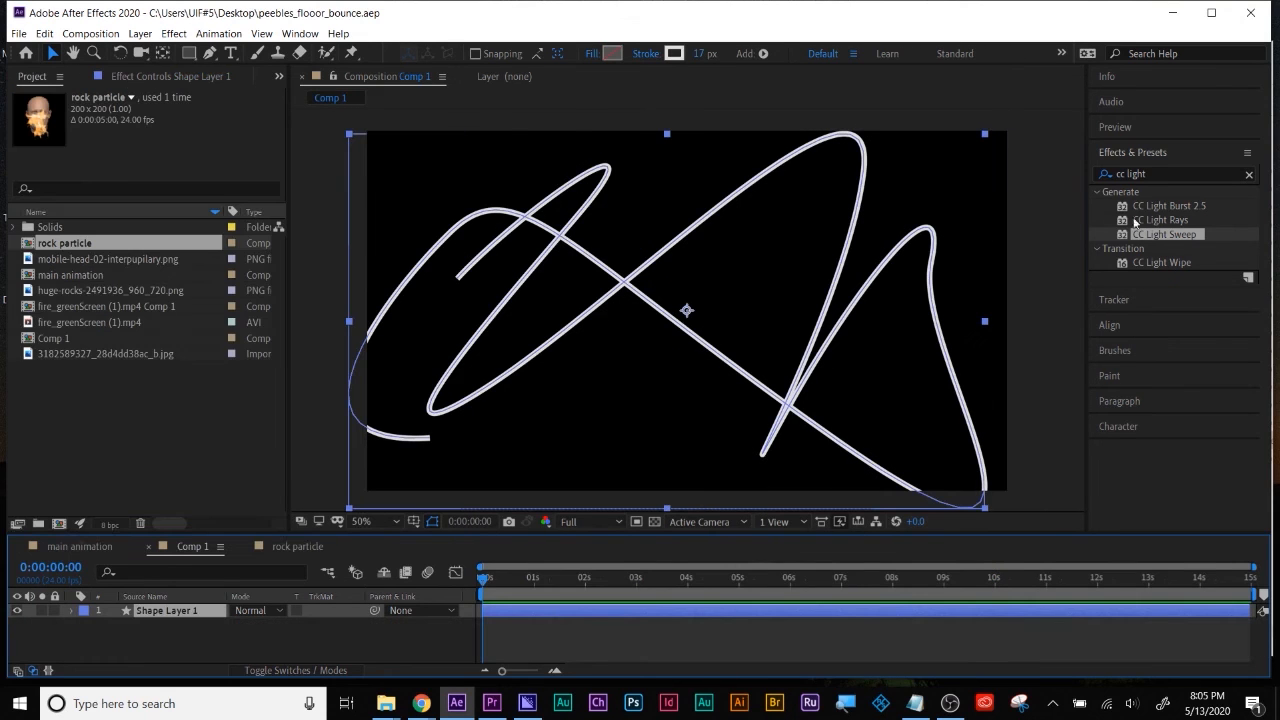
Apply Roughen Edges to the scribble shape layer with Border 22.20, Edge Sharpness 4.04, Scale 296 and Complexity 10
{"action": "type", "text": "rough"}
{"action": "double_click", "coordinate": [1178, 205]}
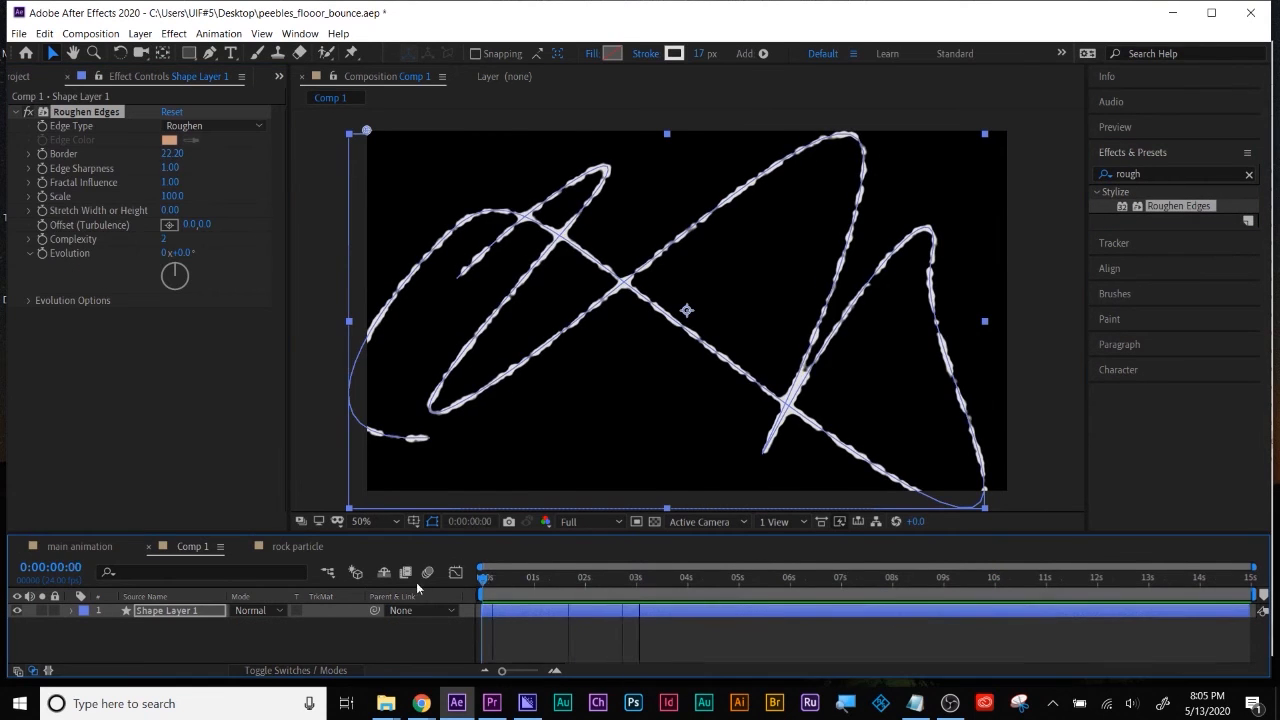
{"action": "left_click_drag", "start_coordinate": [165, 239], "coordinate": [236, 240]}
Add Wiggle Paths to the scribble shape layer and preview it from the start of Comp 1
{"action": "left_click", "coordinate": [763, 53]}
{"action": "left_click", "coordinate": [848, 333]}
{"action": "left_click_drag", "start_coordinate": [503, 574], "coordinate": [479, 600]}
{"action": "key", "text": "space"}
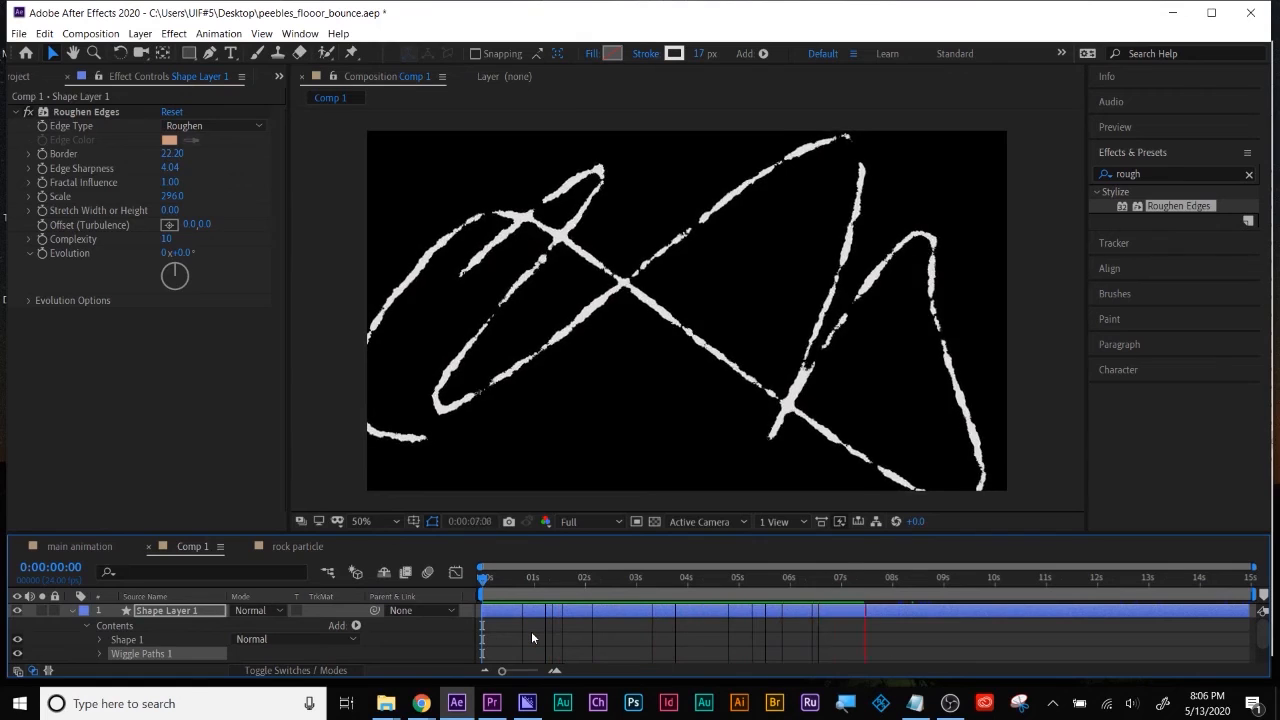
Clear the effects search and try adding Offset Paths to the scribble shape layer
{"action": "left_click", "coordinate": [1152, 175]}
{"action": "key", "text": "BackSpace"}
{"action": "left_click", "coordinate": [299, 34]}
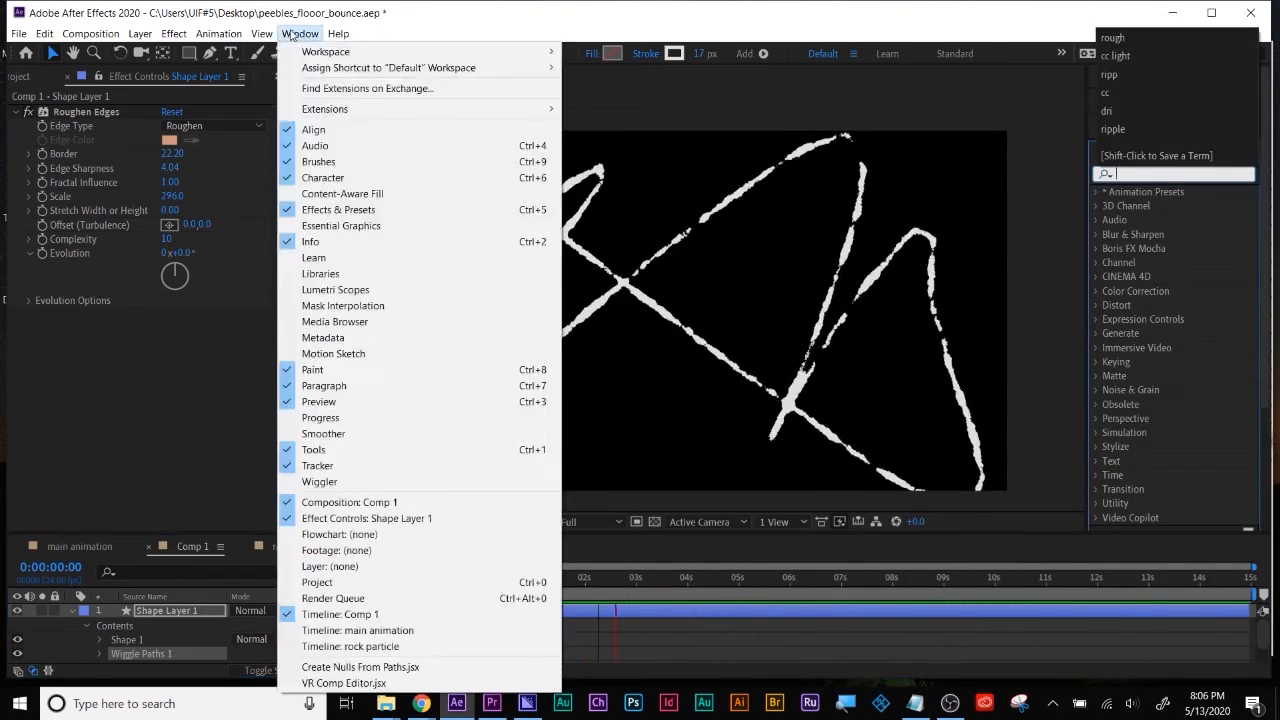
{"action": "left_click", "coordinate": [763, 54]}
{"action": "left_click", "coordinate": [832, 231]}
{"action": "key", "text": "ctrl+z"}
Add Zig Zag to the scribble shape layer's contents
{"action": "left_click", "coordinate": [763, 54]}
{"action": "left_click", "coordinate": [812, 359]}
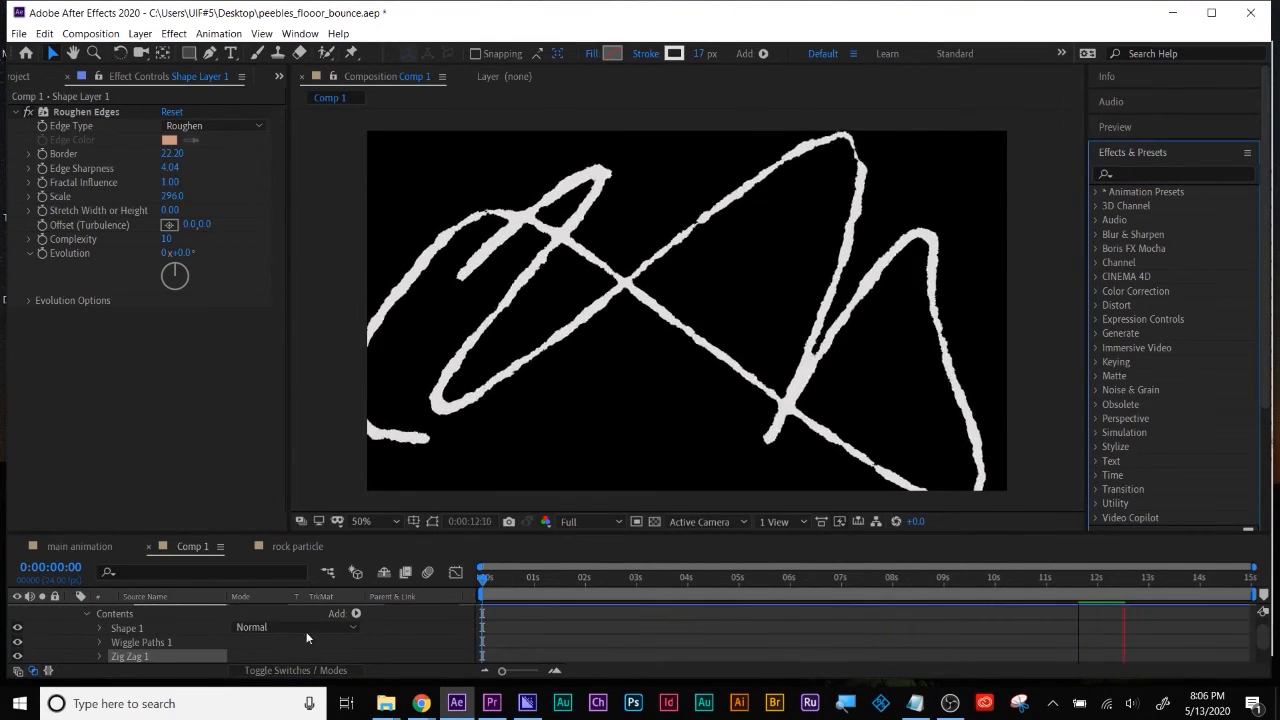
{"action": "key", "text": "space"}
Keyframe the Zig Zag Size at 0, about 3 and about 6 seconds, starting from 0, and preview the animation
{"action": "left_click", "coordinate": [128, 628]}
{"action": "left_click", "coordinate": [635, 579]}
{"action": "left_click_drag", "start_coordinate": [237, 627], "coordinate": [240, 627]}
{"action": "left_click_drag", "start_coordinate": [635, 579], "coordinate": [792, 582]}
{"action": "left_click_drag", "start_coordinate": [237, 627], "coordinate": [240, 627]}
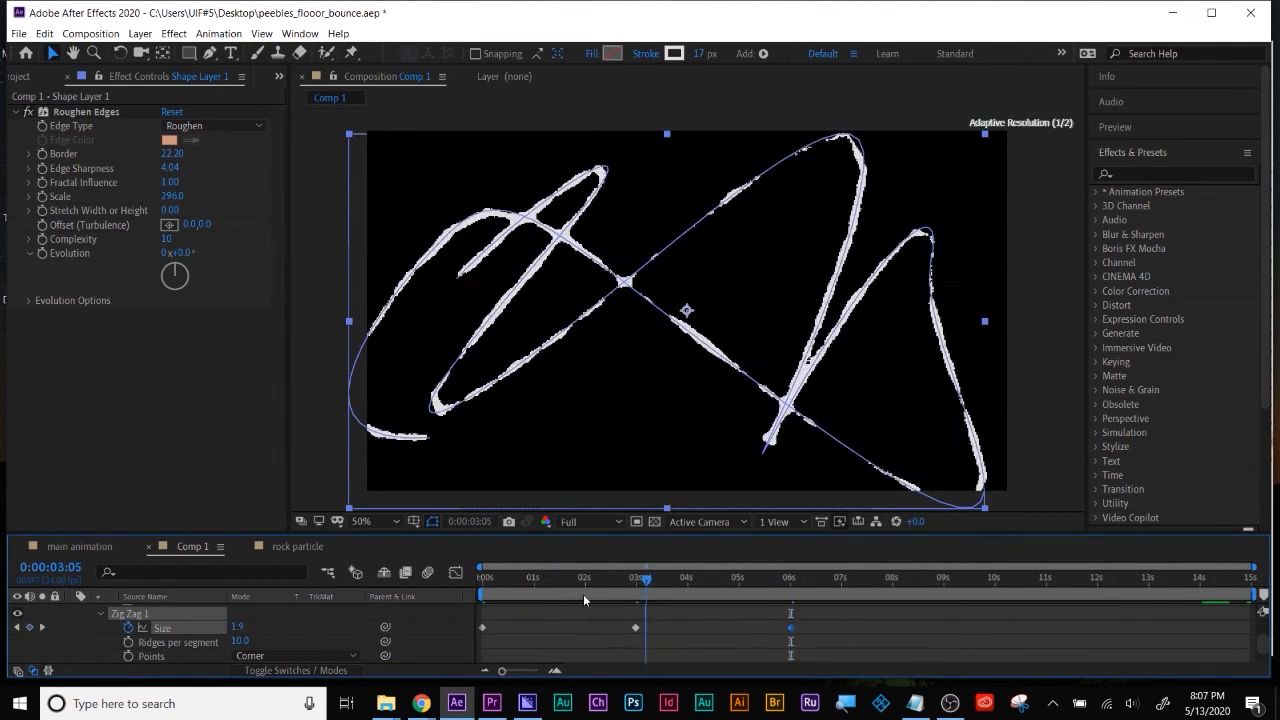
{"action": "key", "text": "Home"}
{"action": "key", "text": "space"}
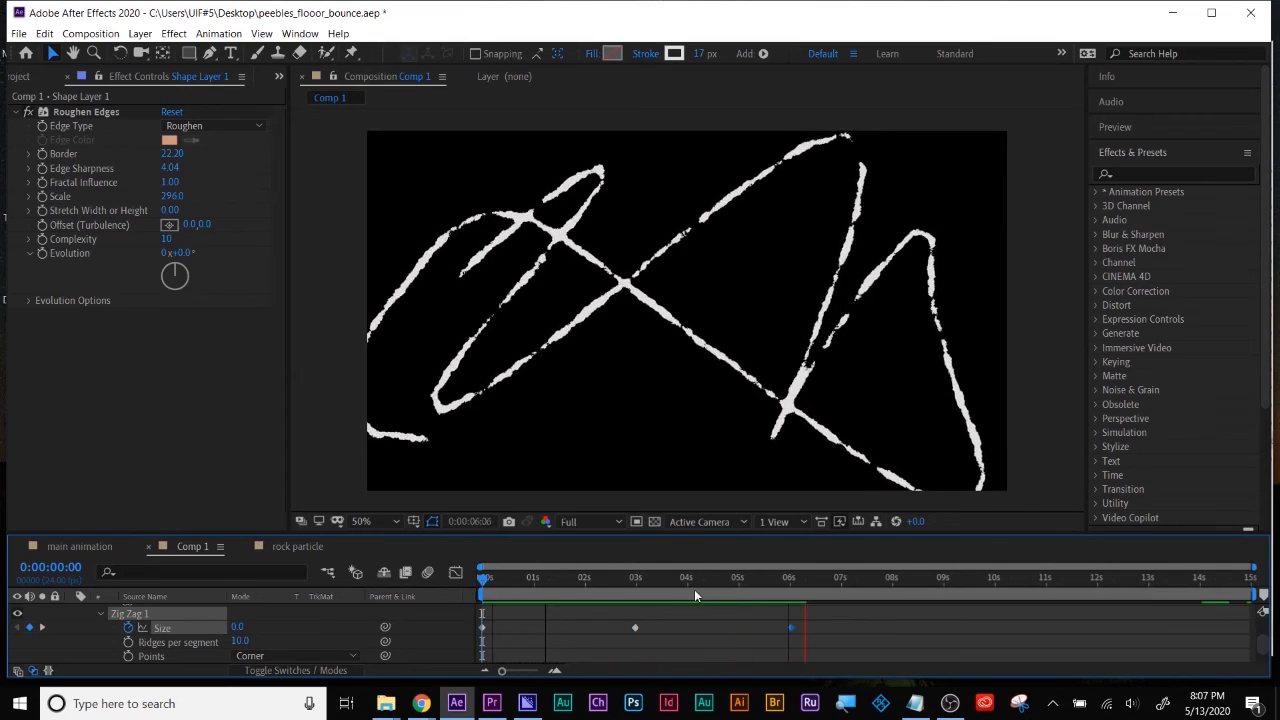
{"action": "key", "text": "space"}
Add Trim Paths to the scribble and keyframe its End from 0% at 0 seconds to a higher value at about 8 seconds
{"action": "left_click", "coordinate": [763, 53]}
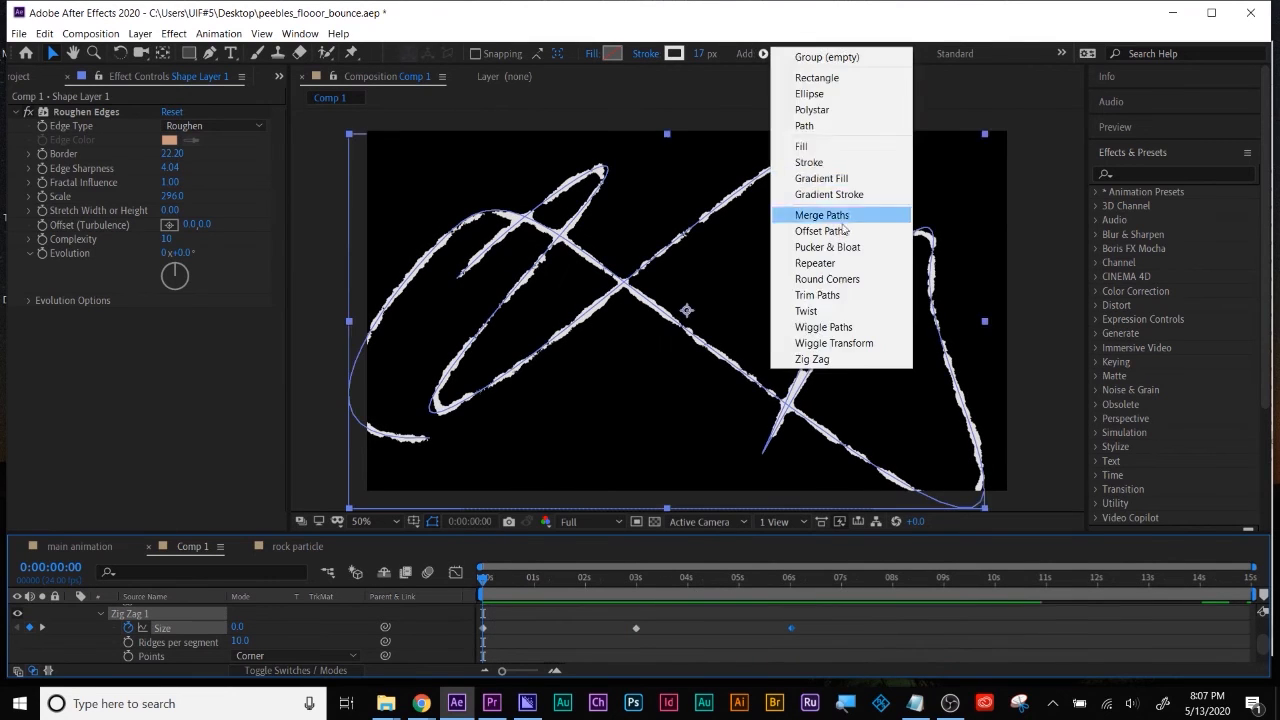
{"action": "left_click", "coordinate": [810, 292]}
{"action": "left_click", "coordinate": [146, 639]}
{"action": "left_click", "coordinate": [128, 639]}
{"action": "left_click_drag", "start_coordinate": [737, 580], "coordinate": [893, 605]}
{"action": "left_click_drag", "start_coordinate": [239, 639], "coordinate": [405, 620]}
Keyframe the Trim Paths Start from 0% at about 0.6 seconds to a higher value at about 8.5 seconds
{"action": "left_click_drag", "start_coordinate": [893, 581], "coordinate": [513, 632]}
{"action": "left_click", "coordinate": [128, 625]}
{"action": "left_click_drag", "start_coordinate": [518, 581], "coordinate": [917, 590]}
{"action": "left_click_drag", "start_coordinate": [239, 625], "coordinate": [420, 612]}
Add an End keyframe at about 8.8 seconds and a Start keyframe at about 9.7 seconds to Trim Paths, and preview the animation
{"action": "left_click_drag", "start_coordinate": [509, 583], "coordinate": [931, 583]}
{"action": "scroll", "coordinate": [613, 645], "scroll_direction": "up", "scroll_amount": 1}
{"action": "left_click_drag", "start_coordinate": [611, 533], "coordinate": [633, 449]}
{"action": "left_click_drag", "start_coordinate": [931, 493], "coordinate": [935, 493]}
{"action": "left_click_drag", "start_coordinate": [255, 600], "coordinate": [190, 584]}
{"action": "left_click", "coordinate": [163, 584]}
{"action": "left_click", "coordinate": [976, 494]}
{"action": "left_click_drag", "start_coordinate": [976, 495], "coordinate": [482, 495]}
{"action": "key", "text": "space"}
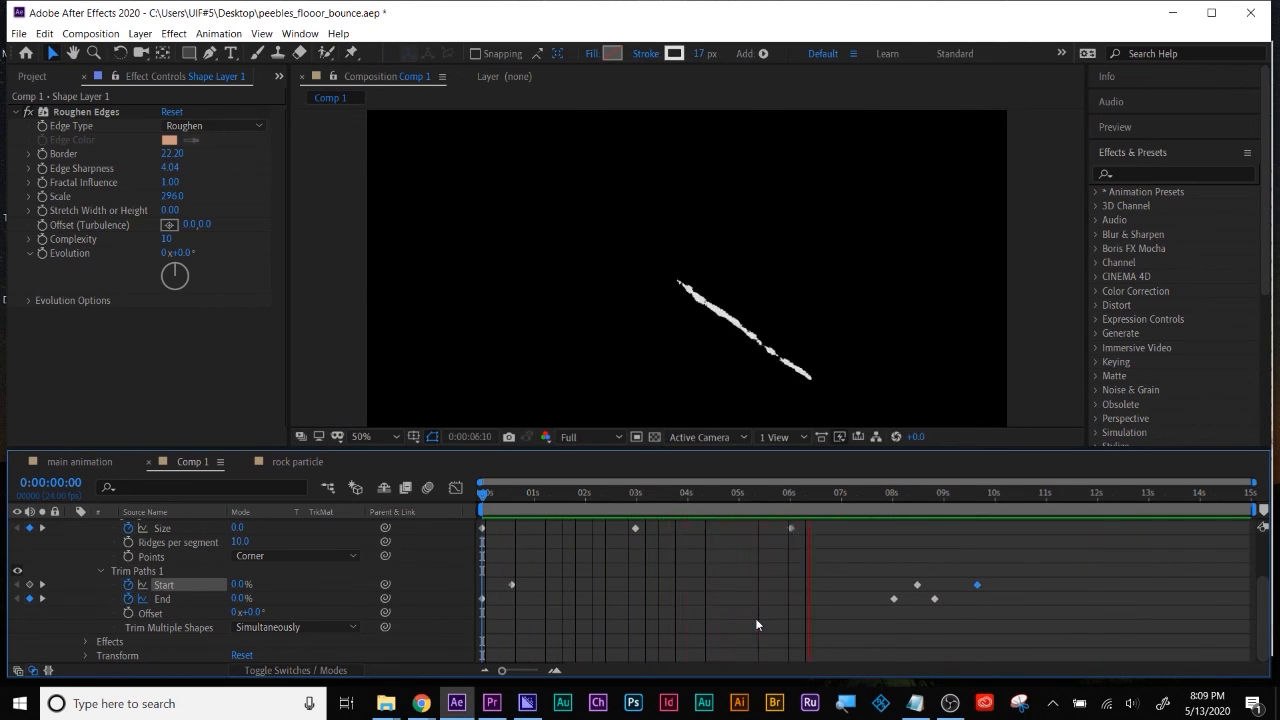
{"action": "key", "text": "space"}
Apply the Glow effect to the scribble shape layer
{"action": "scroll", "coordinate": [757, 625], "scroll_direction": "up", "scroll_amount": 3}
{"action": "left_click", "coordinate": [590, 525]}
{"action": "left_click", "coordinate": [1160, 174]}
{"action": "type", "text": "glow"}
{"action": "double_click", "coordinate": [1157, 276]}
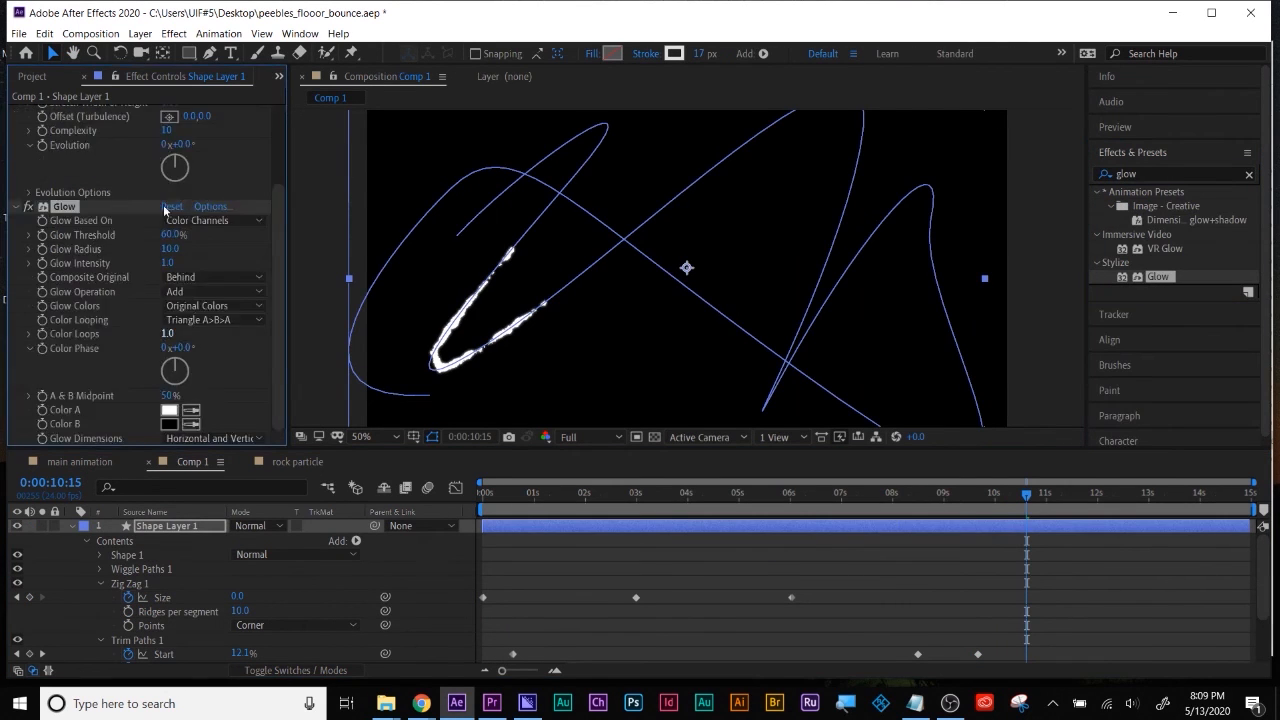
Set the Glow threshold to 80% and radius to 43, and preview the glowing scribble animation
{"action": "mouse_move", "coordinate": [178, 236]}
{"action": "left_mouse_down"}
{"action": "mouse_move", "coordinate": [121, 251]}
{"action": "mouse_move", "coordinate": [219, 246]}
{"action": "mouse_move", "coordinate": [174, 251]}
{"action": "mouse_move", "coordinate": [168, 239]}
{"action": "left_mouse_up"}
{"action": "left_click", "coordinate": [556, 576]}
{"action": "key", "text": "space"}
{"action": "key", "text": "u"}
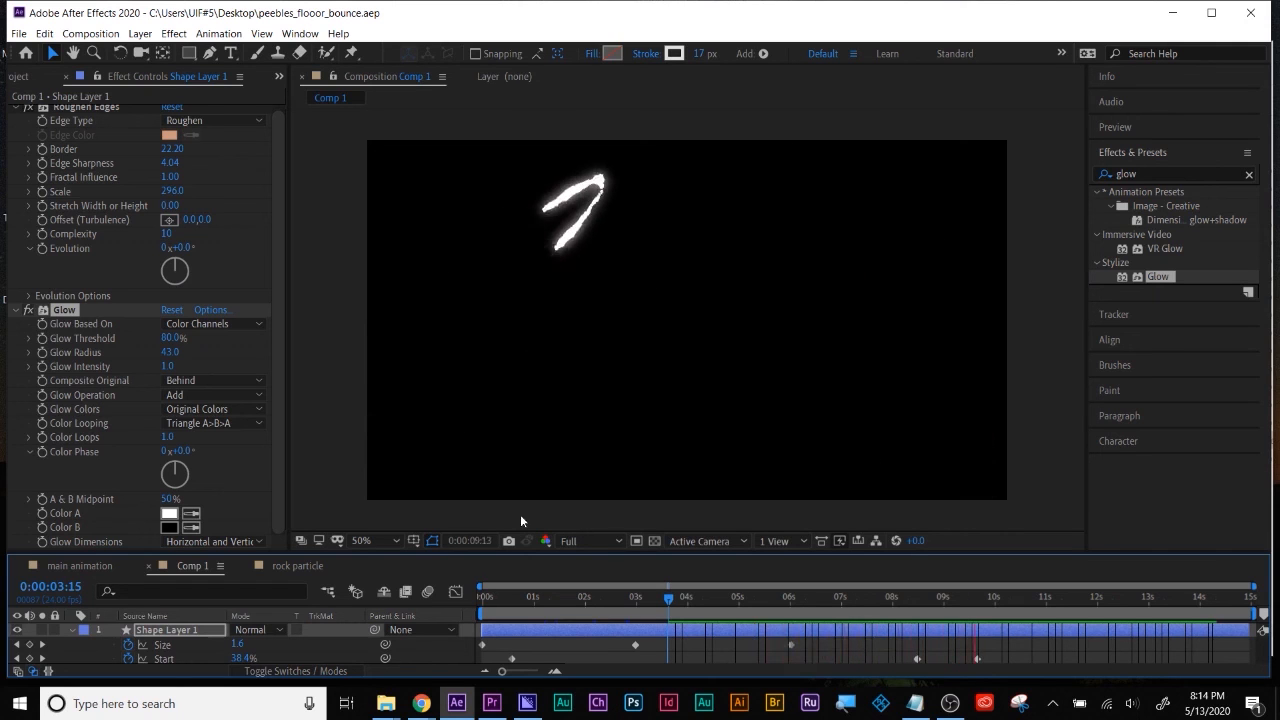
{"action": "left_click", "coordinate": [577, 601]}
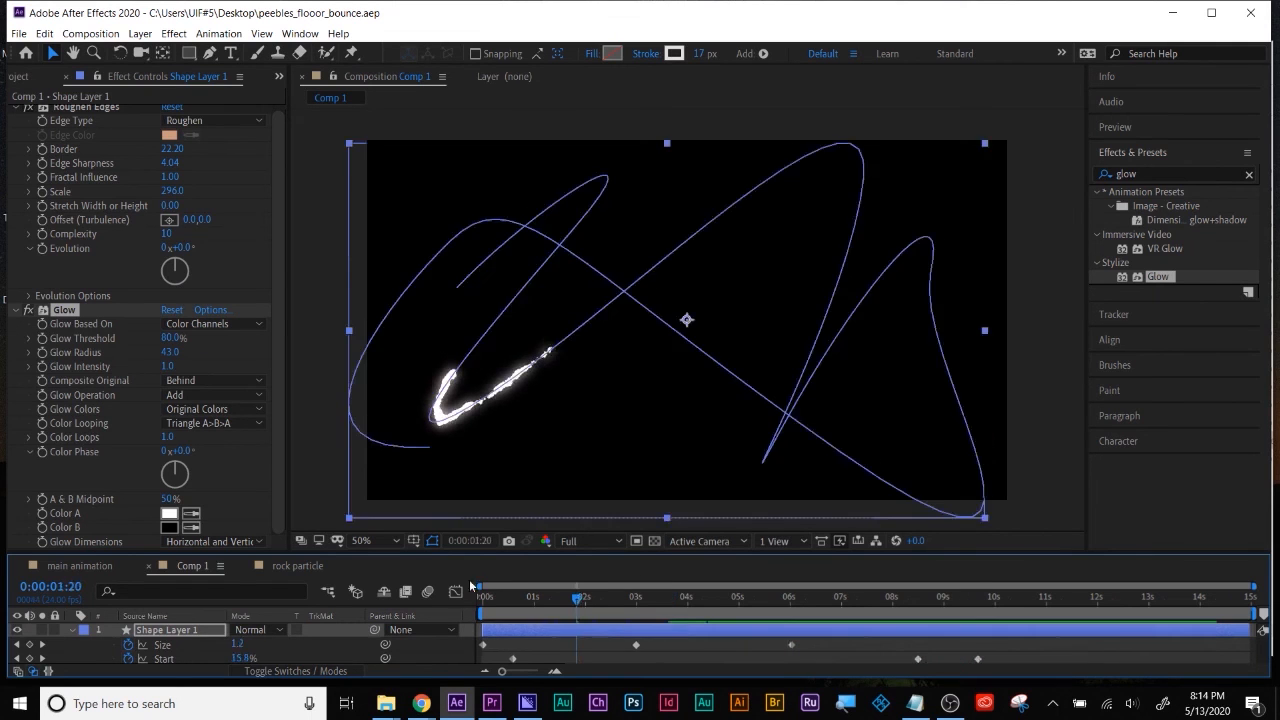
{"action": "left_click_drag", "start_coordinate": [664, 602], "coordinate": [689, 601]}
{"action": "left_click", "coordinate": [703, 643]}
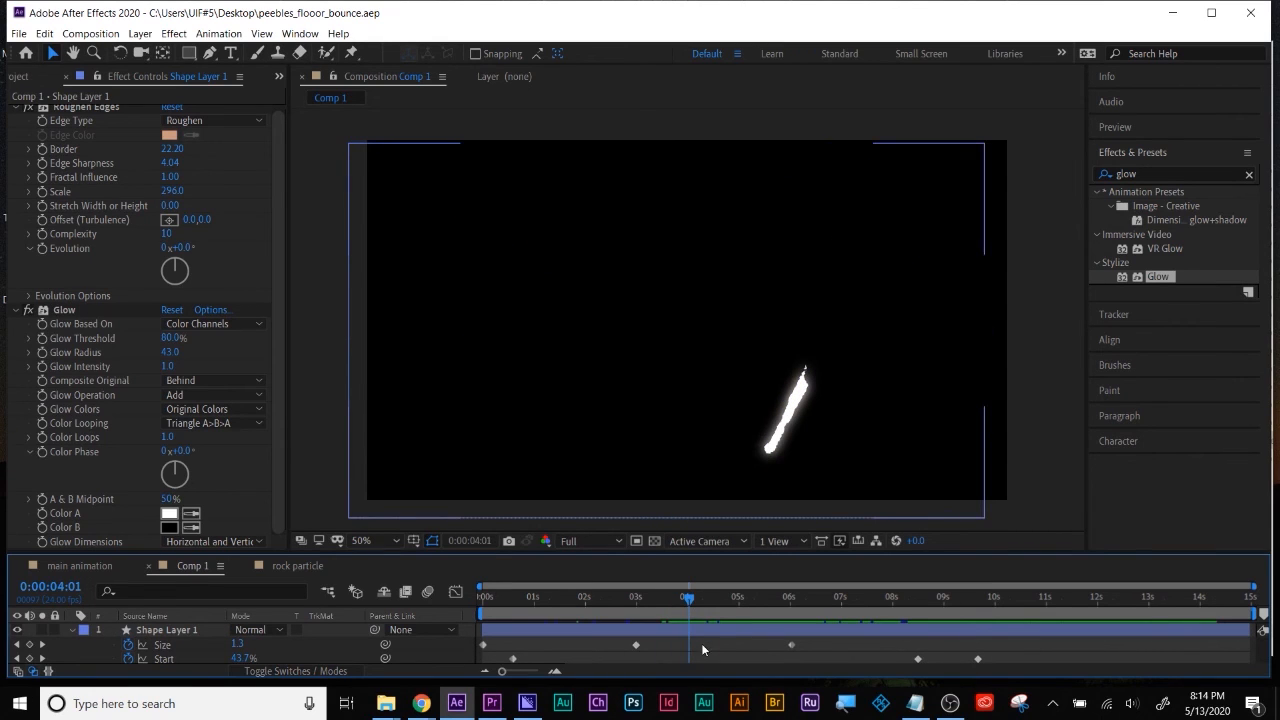
Add Comp 1 to the render queue and set its output module format to QuickTime
{"action": "left_click", "coordinate": [93, 35]}
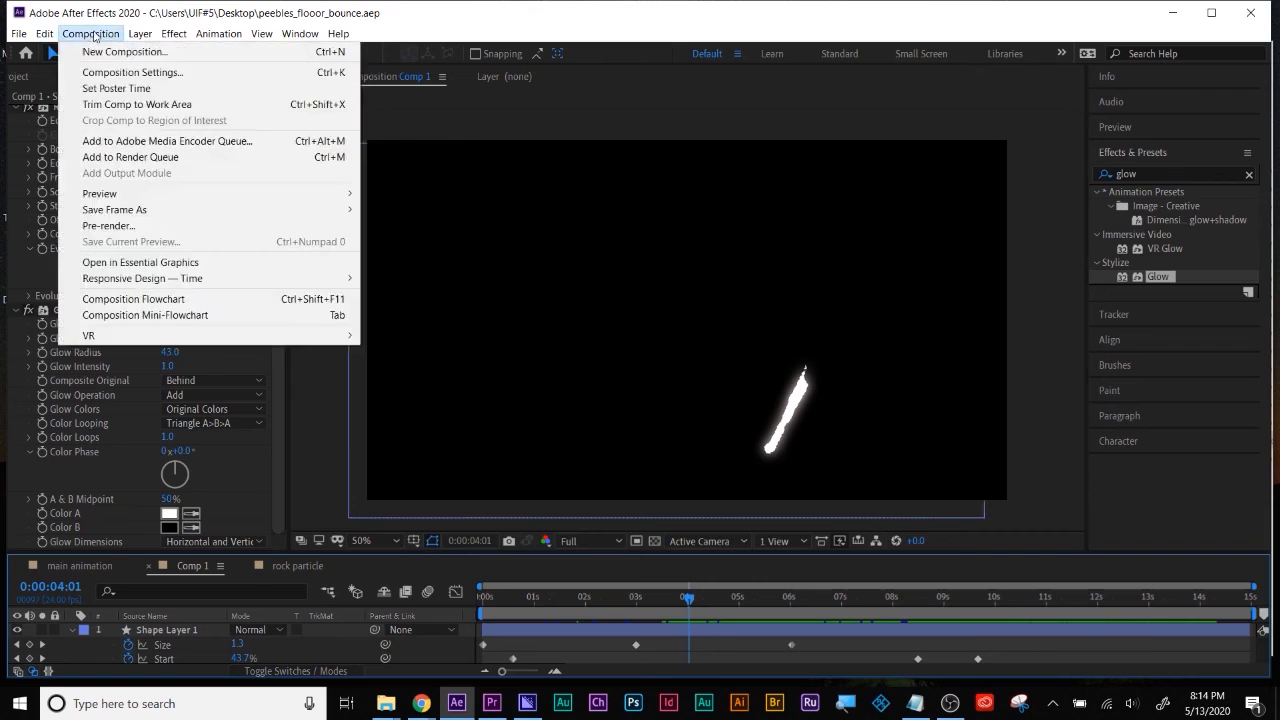
{"action": "left_click", "coordinate": [215, 158]}
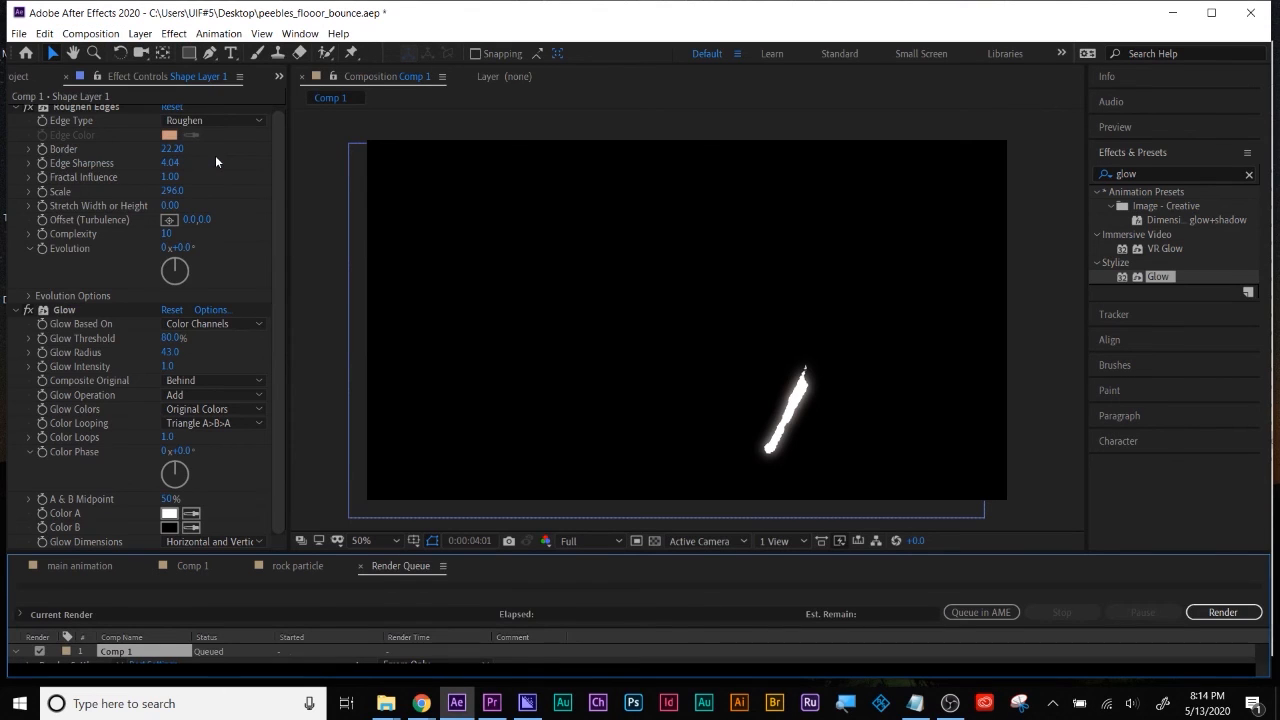
{"action": "left_click_drag", "start_coordinate": [497, 552], "coordinate": [527, 432]}
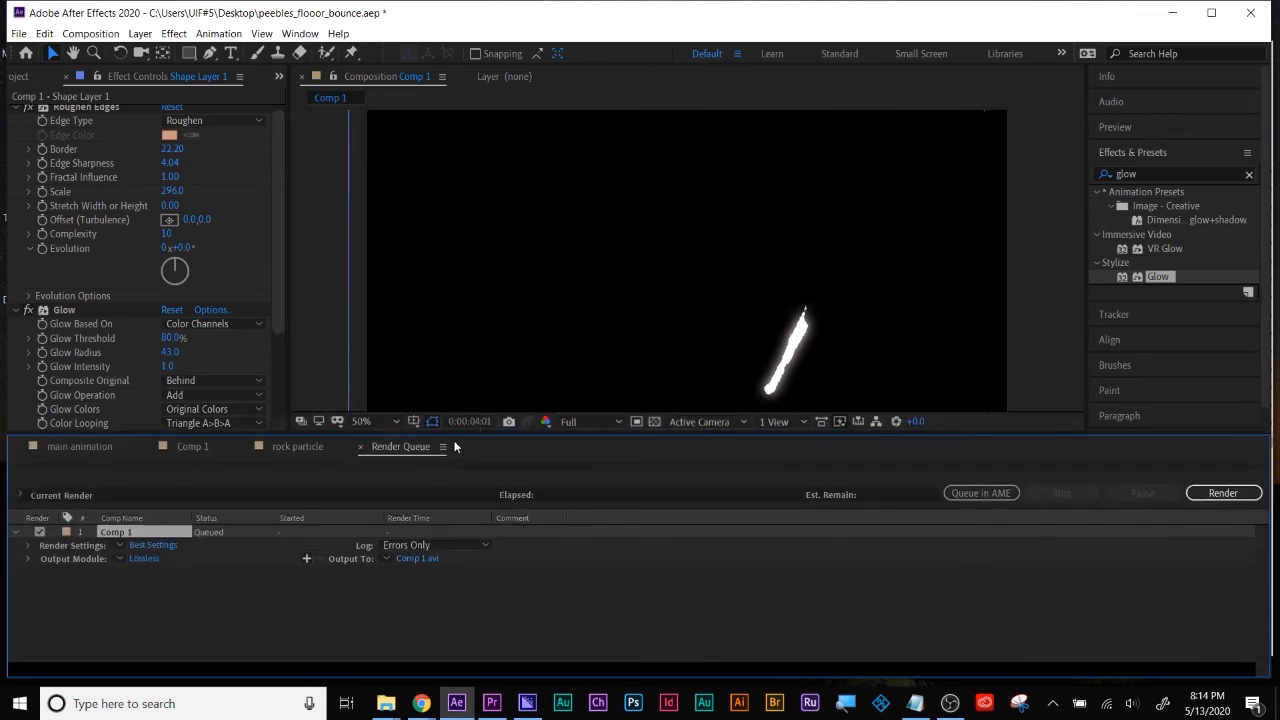
{"action": "left_click", "coordinate": [145, 558]}
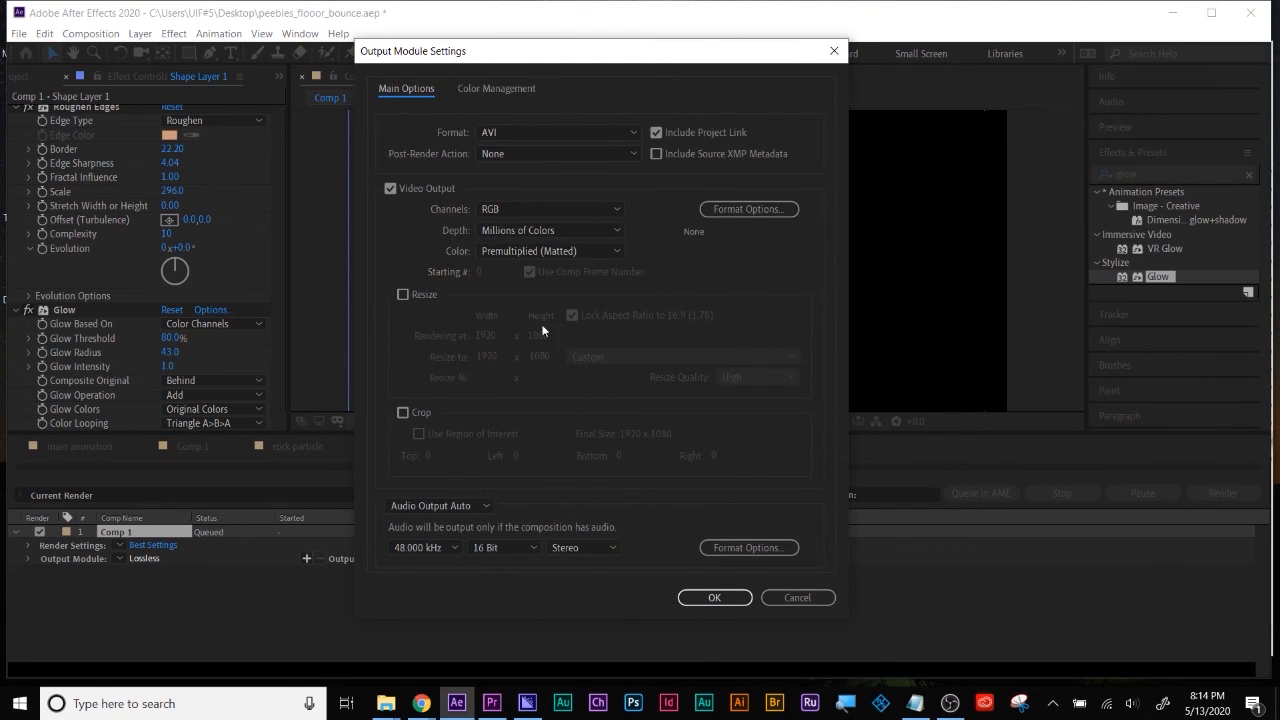
{"action": "left_click", "coordinate": [546, 132]}
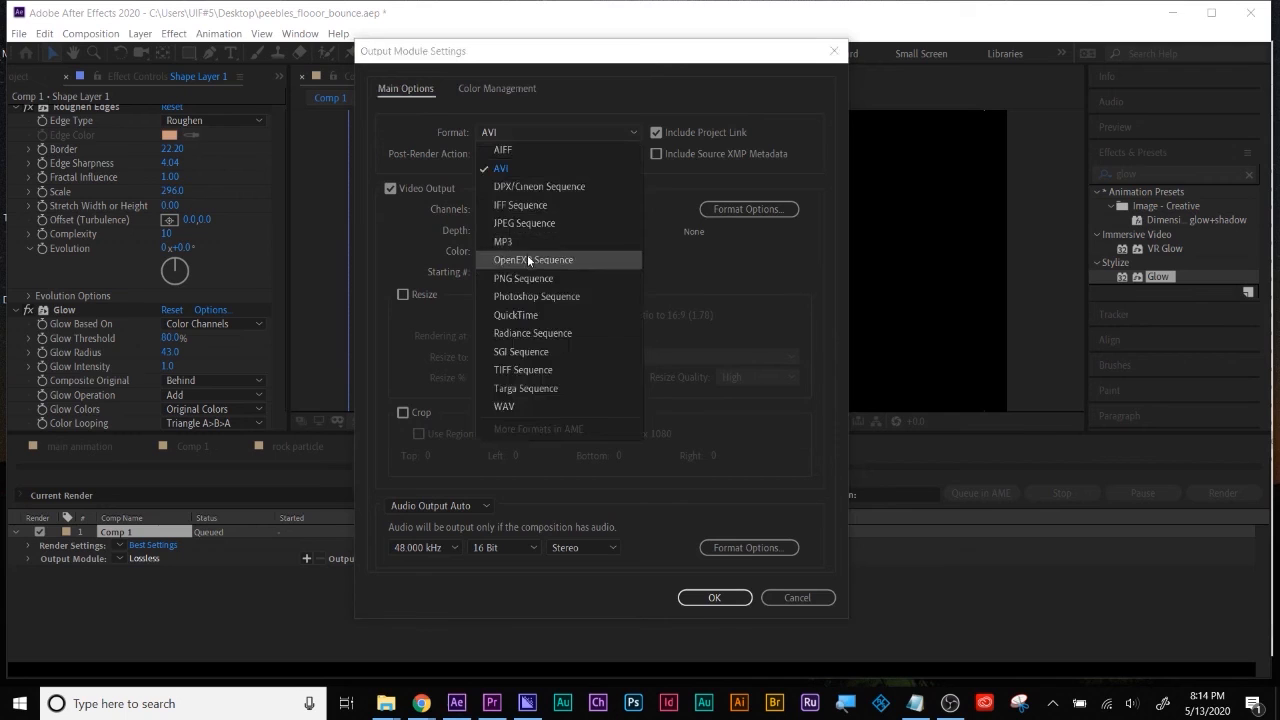
{"action": "left_click", "coordinate": [535, 316]}
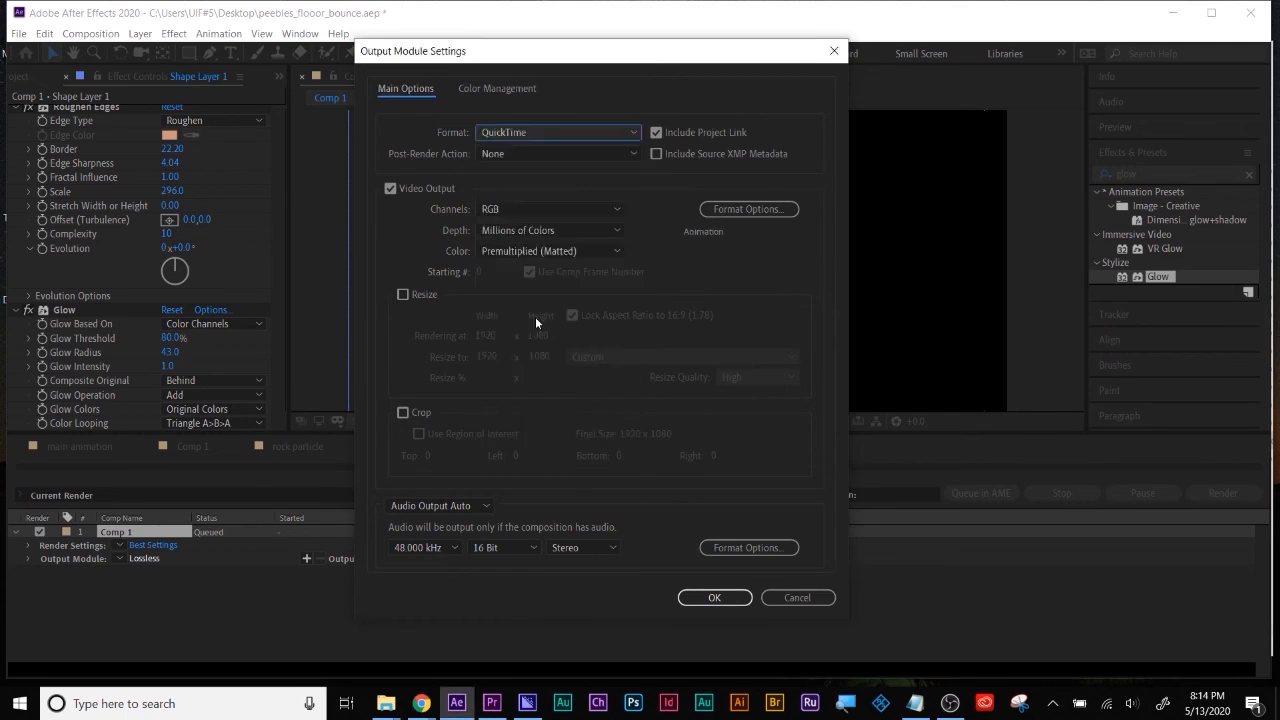
{"action": "left_click", "coordinate": [714, 597]}
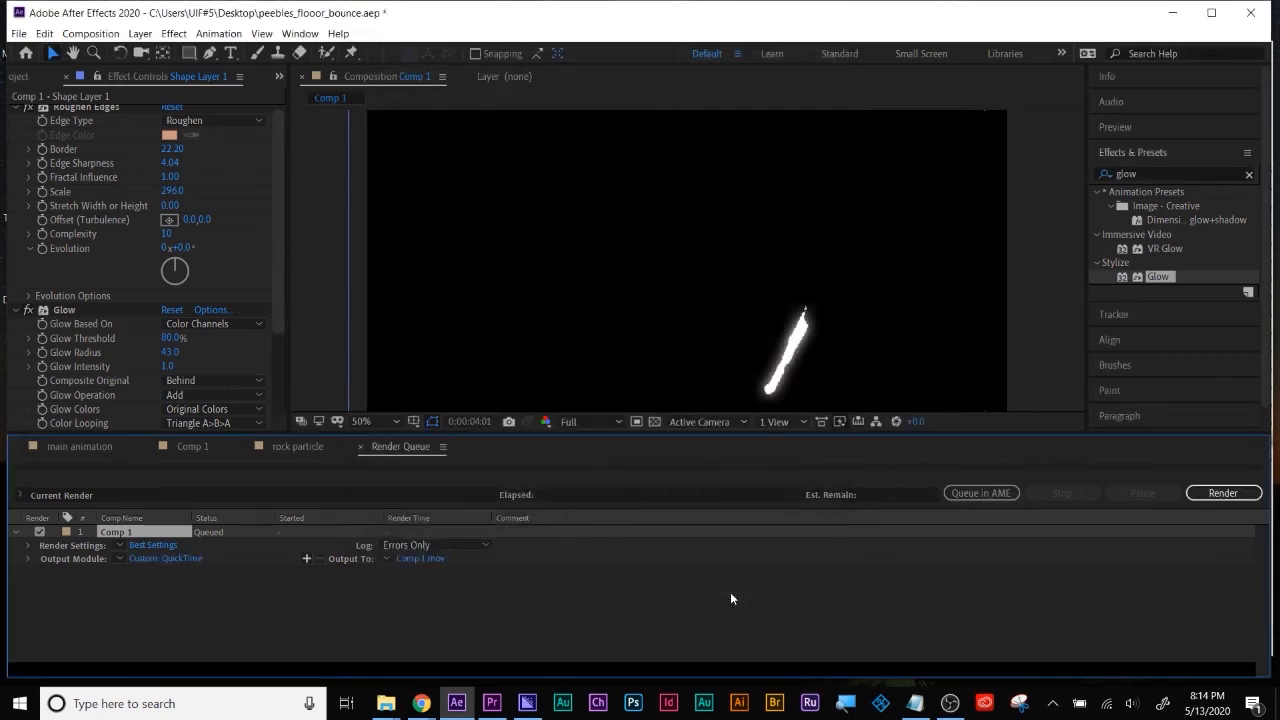
Set the output movie's file name, save location Desktop, and start rendering Comp 1
{"action": "left_click", "coordinate": [424, 558]}
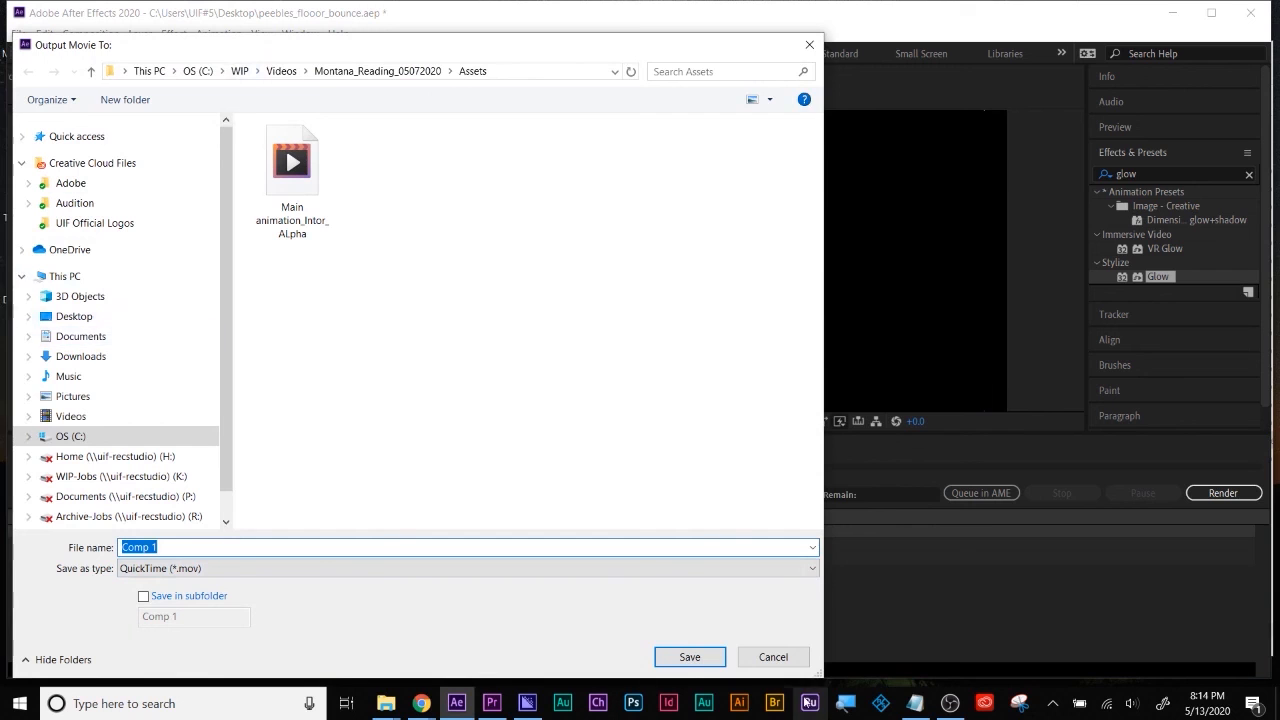
{"action": "left_click", "coordinate": [775, 657]}
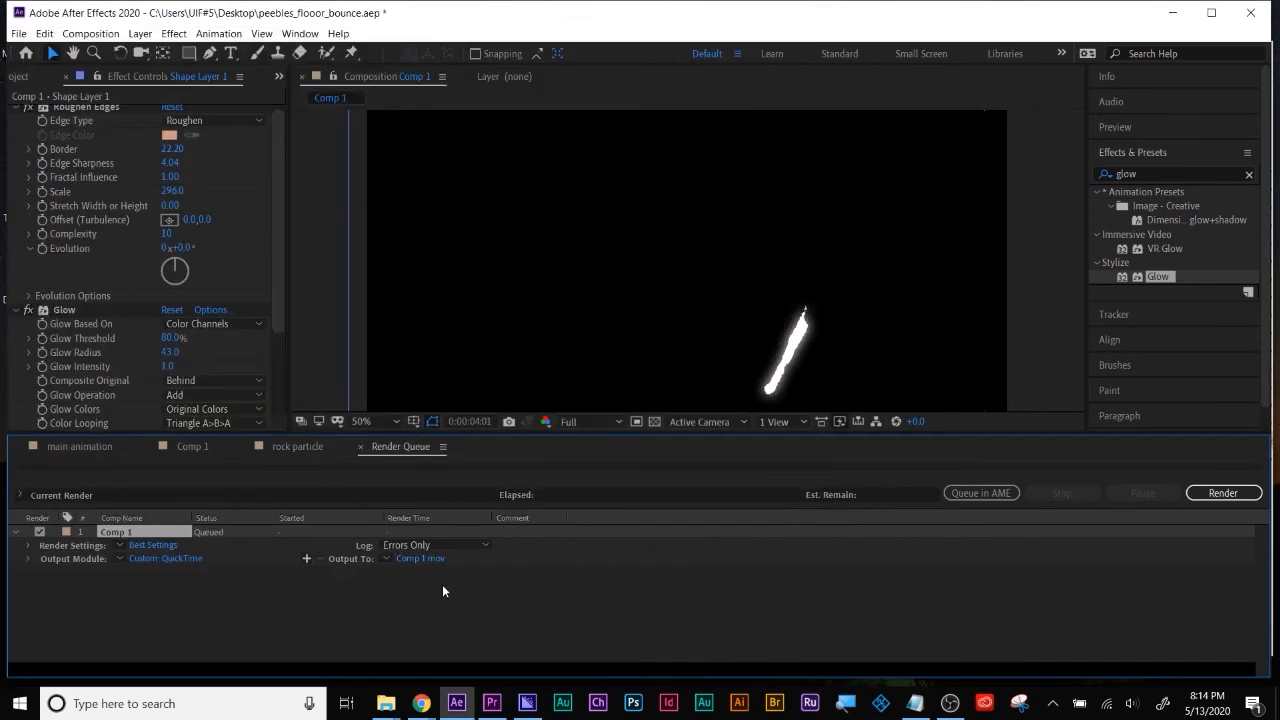
{"action": "left_click", "coordinate": [423, 557]}
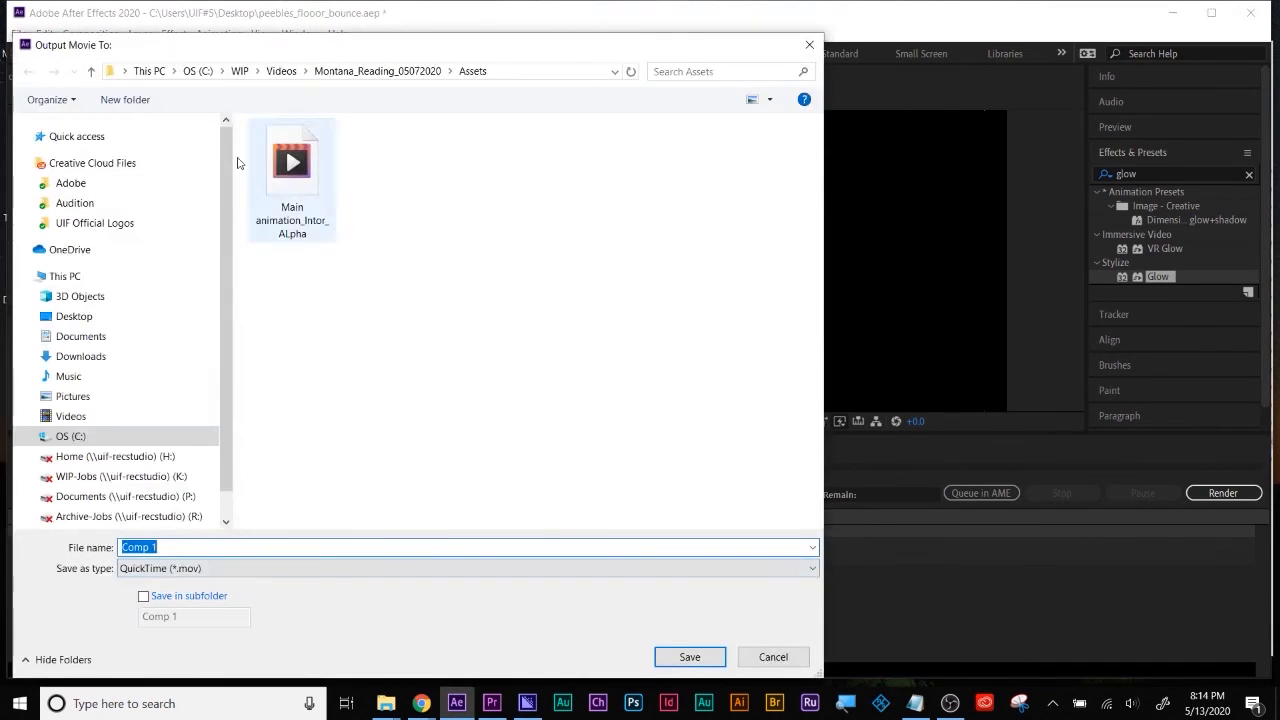
{"action": "left_click", "coordinate": [82, 317]}
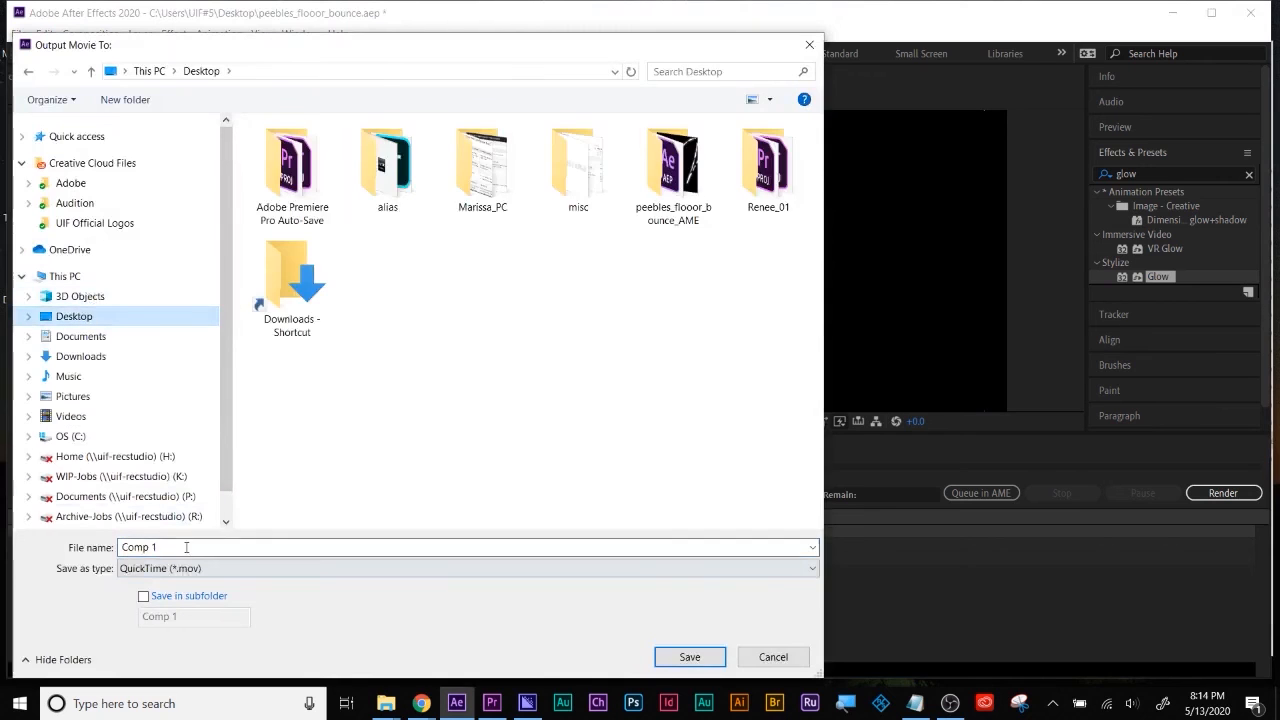
{"action": "type", "text": "Rachel 2"}
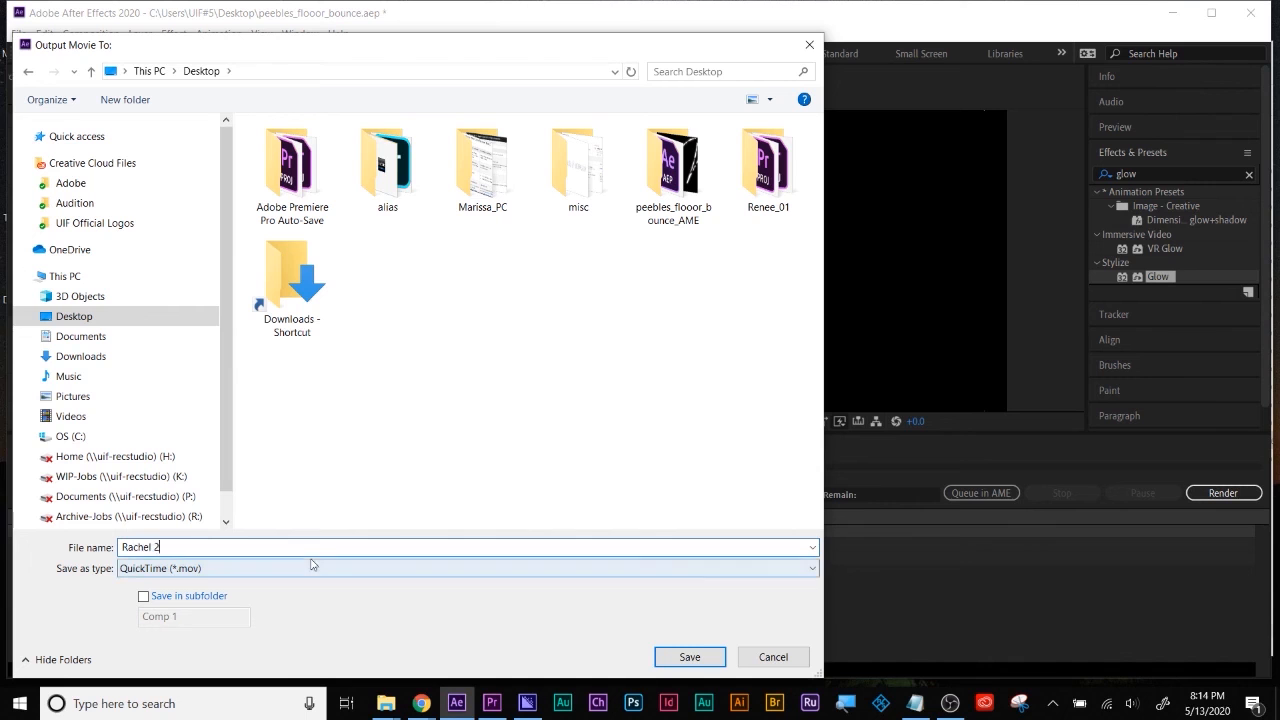
{"action": "left_click", "coordinate": [708, 662]}
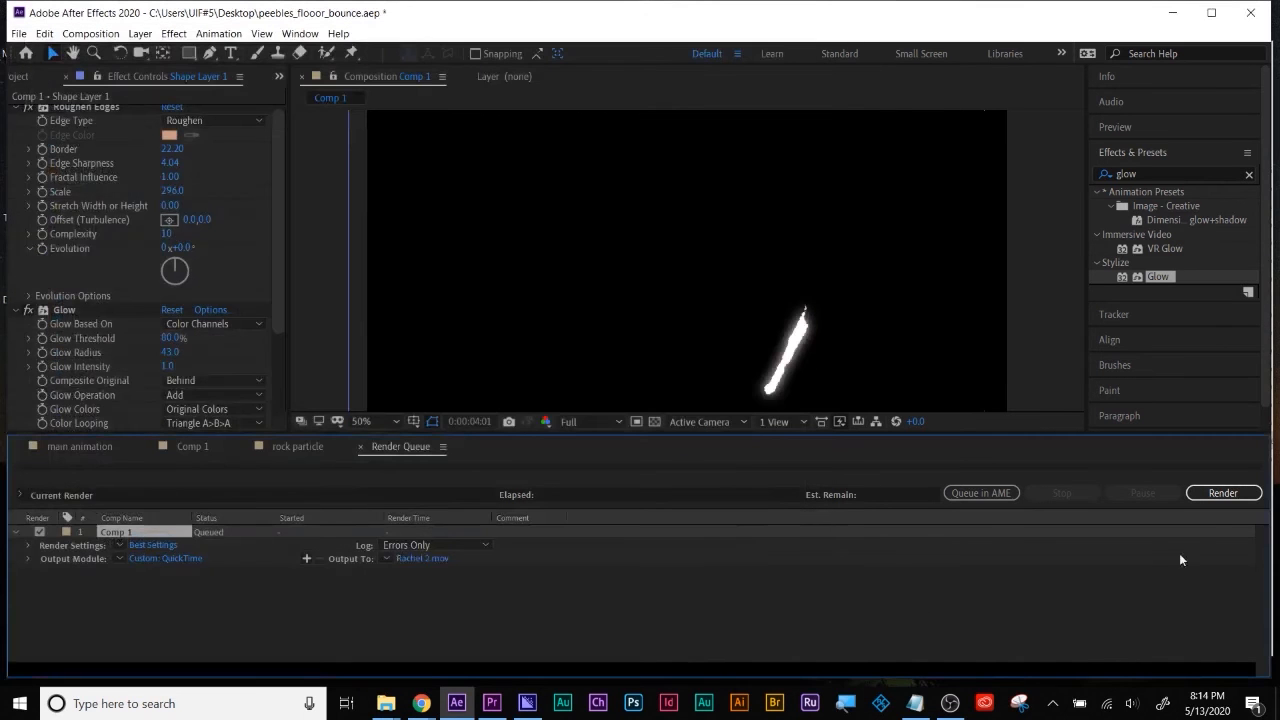
{"action": "left_click", "coordinate": [1224, 493]}
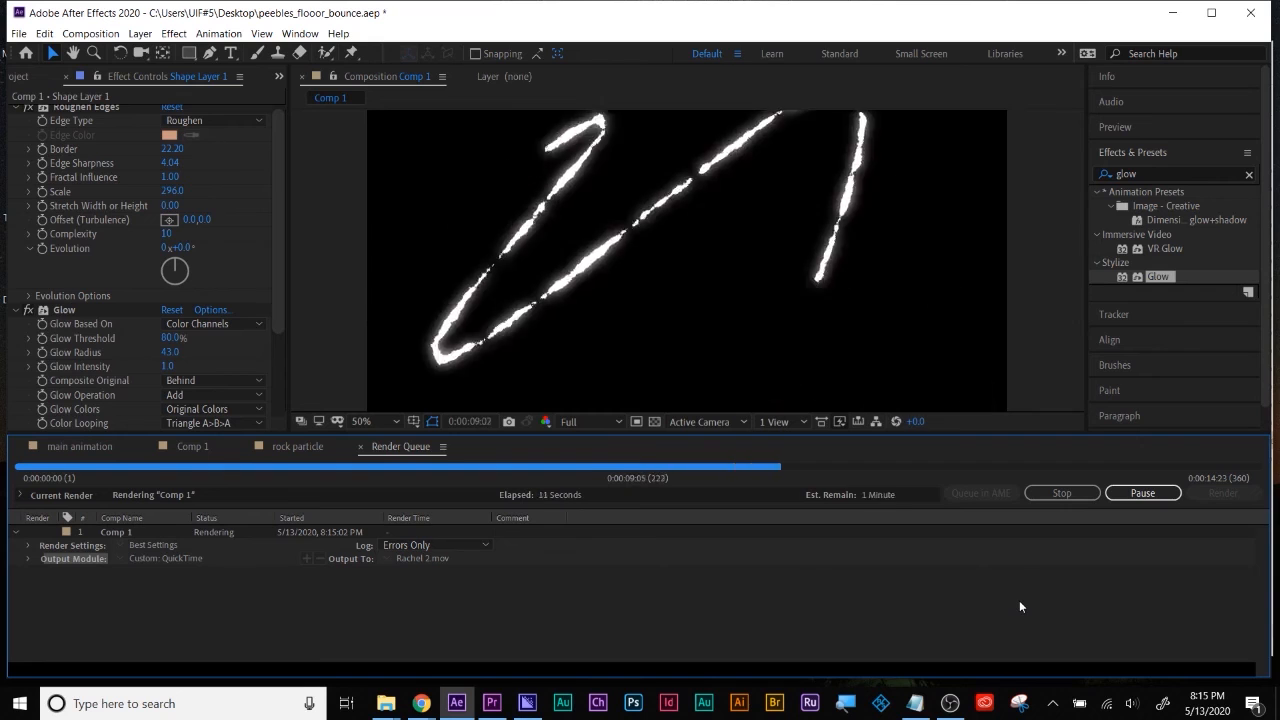
Remove the Comp 1 item from the render queue and close the queue to return to the composition
{"action": "left_click", "coordinate": [116, 532]}
{"action": "key", "text": "Delete"}
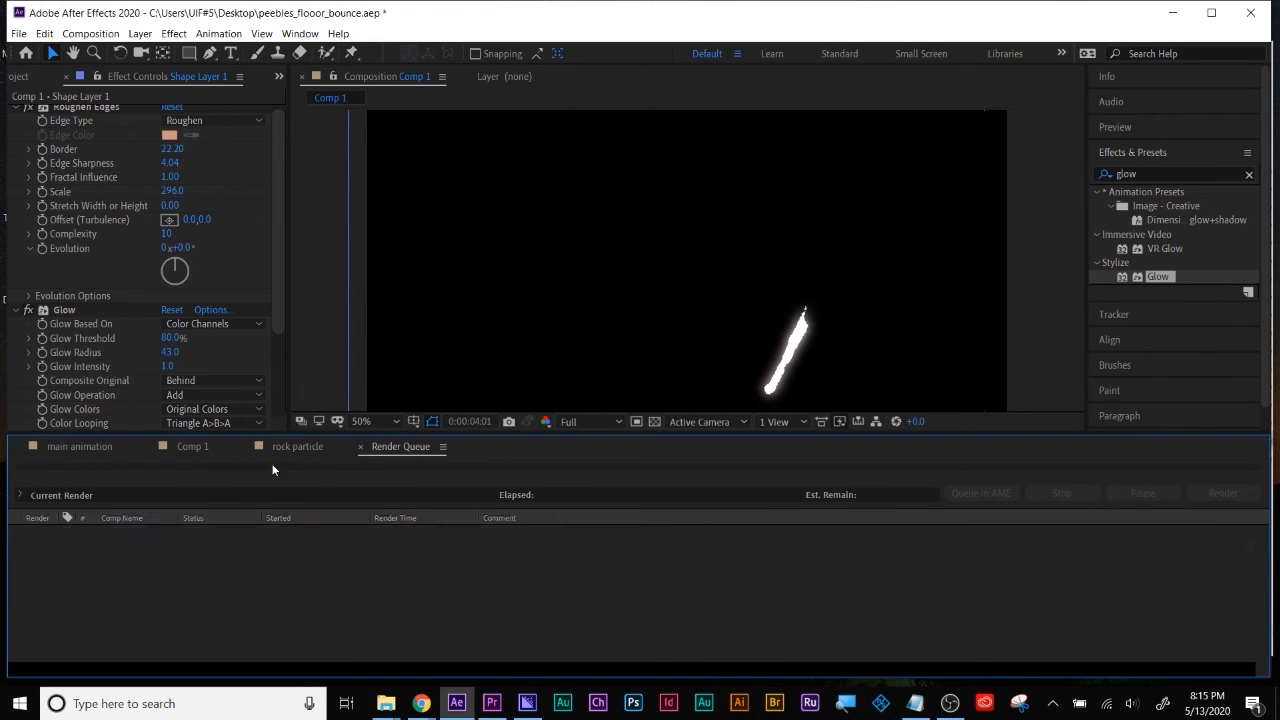
{"action": "left_click", "coordinate": [361, 448]}
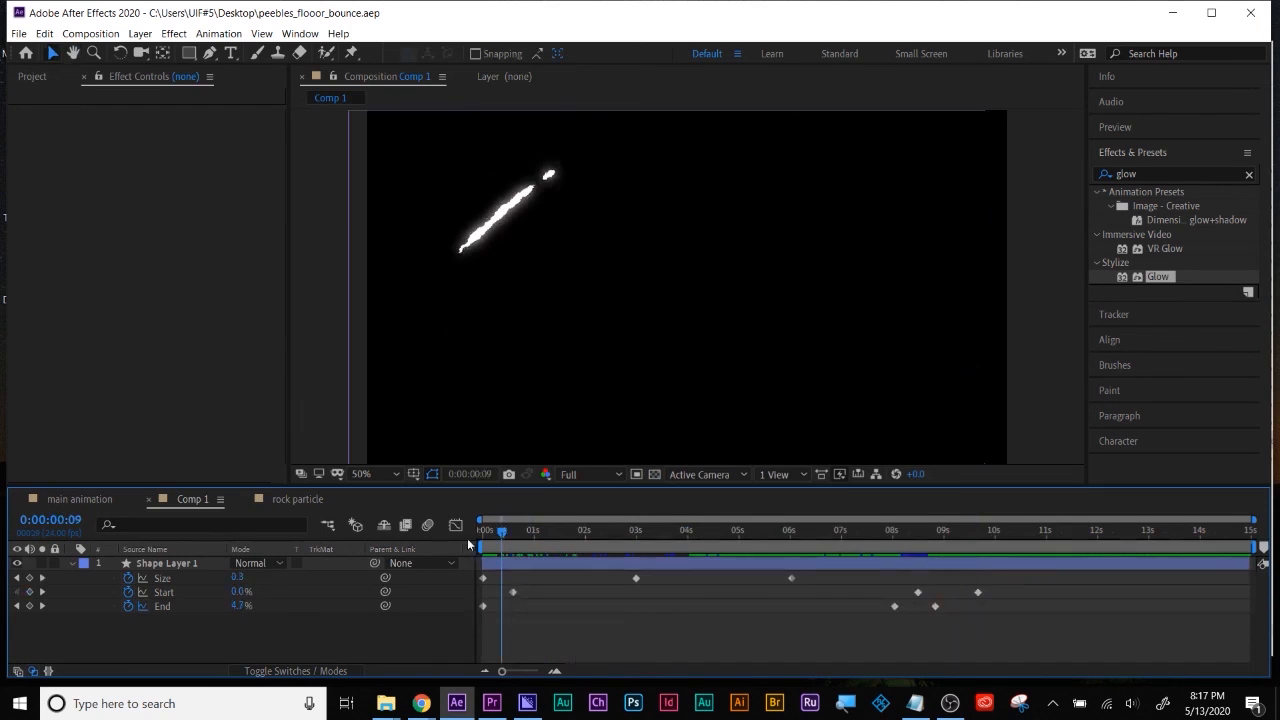
Create a black 1920 x 1080 solid layer named "fractal" in Comp 1
{"action": "right_click", "coordinate": [177, 651]}
{"action": "mouse_move", "coordinate": [248, 488]}
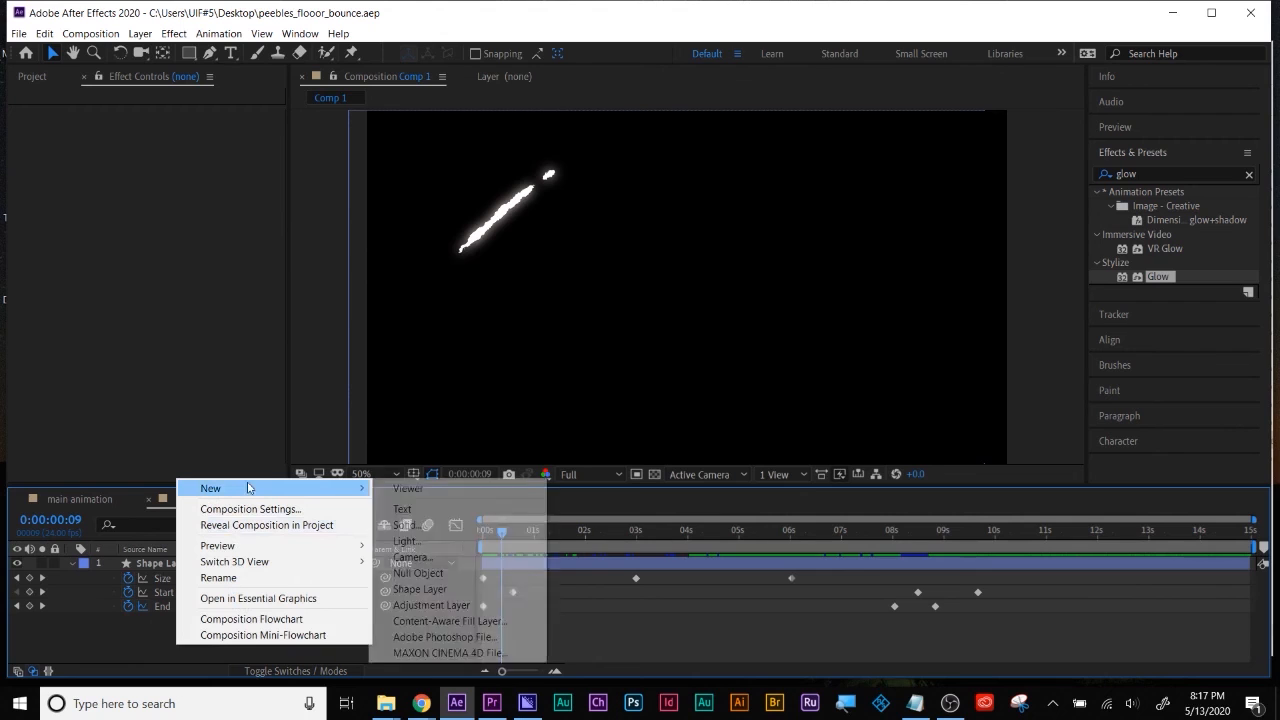
{"action": "left_click", "coordinate": [446, 526]}
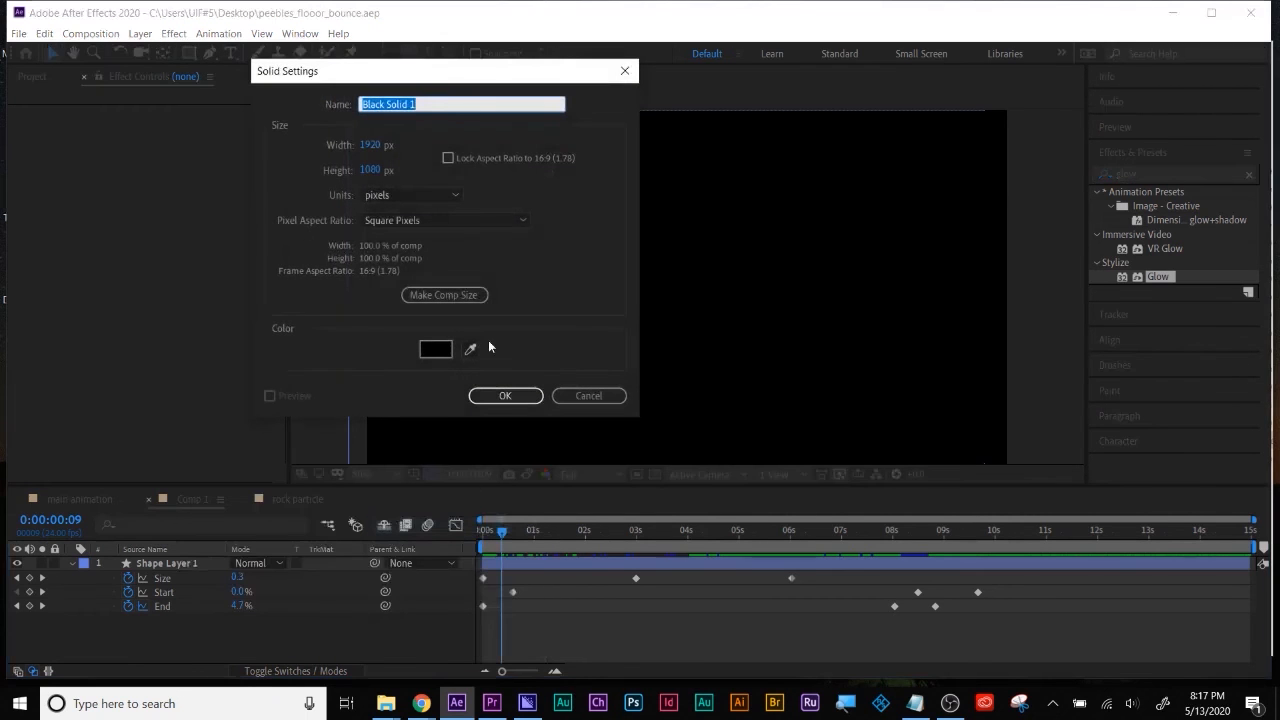
{"action": "type", "text": "fractal"}
{"action": "key", "text": "Return"}
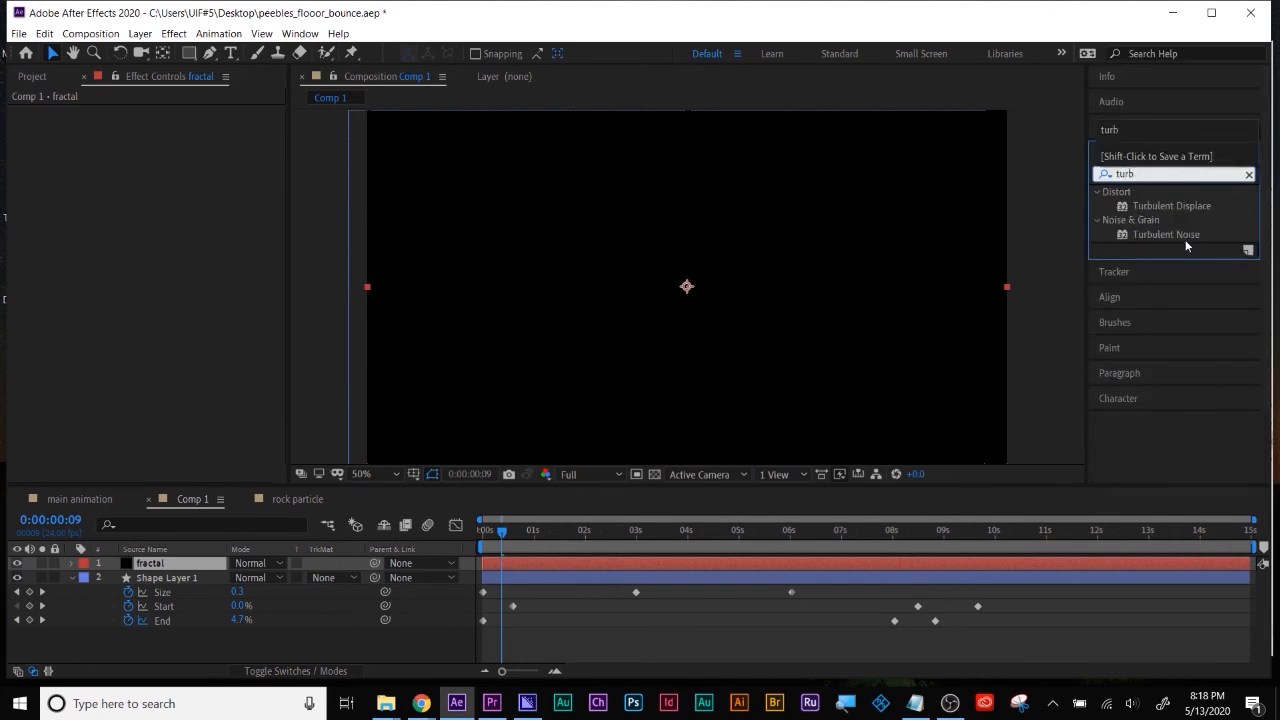
Apply Turbulent Noise to the fractal solid and rename the layer "map"
{"action": "left_click_drag", "start_coordinate": [1185, 238], "coordinate": [839, 563]}
{"action": "key", "text": "Return"}
{"action": "type", "text": "map"}
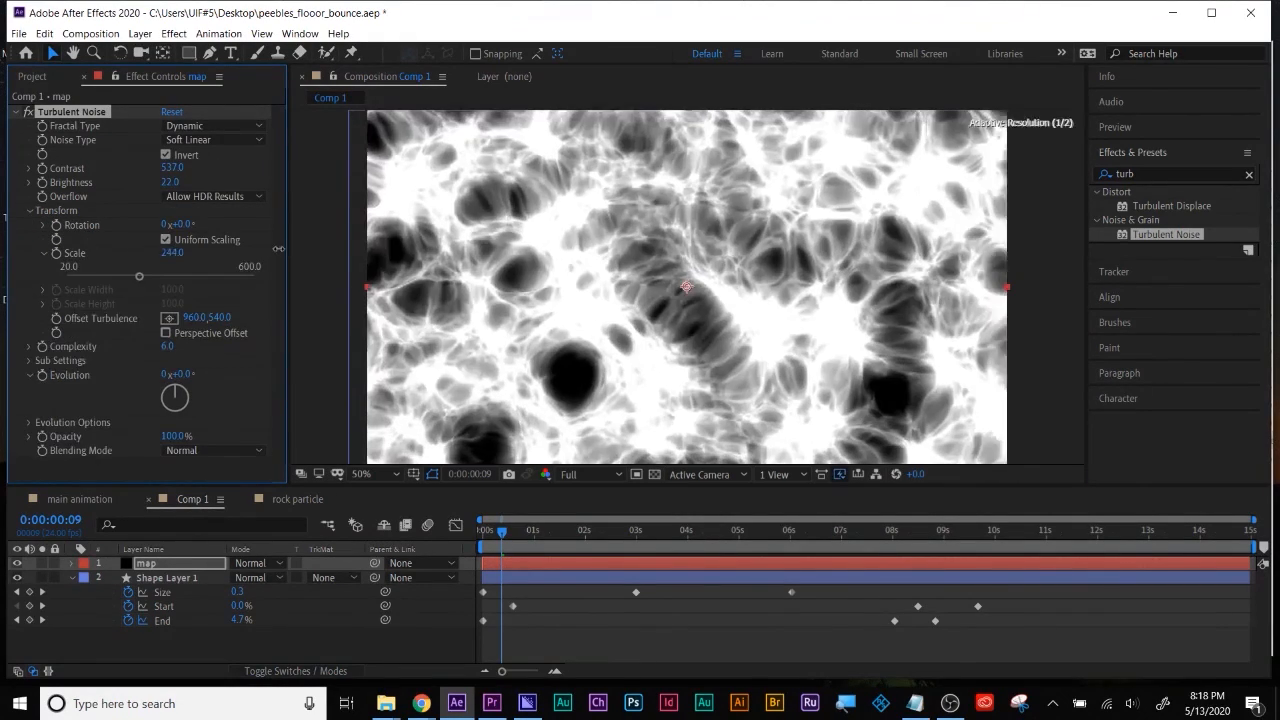
Set Turbulent Noise contrast to 588, brightness to -27, scale to 247 and complexity to 12.2, and keyframe Evolution to 5 revolutions at the composition's end
{"action": "left_click_drag", "start_coordinate": [172, 168], "coordinate": [119, 187]}
{"action": "left_click", "coordinate": [42, 375]}
{"action": "key", "text": "End"}
{"action": "left_click", "coordinate": [165, 374]}
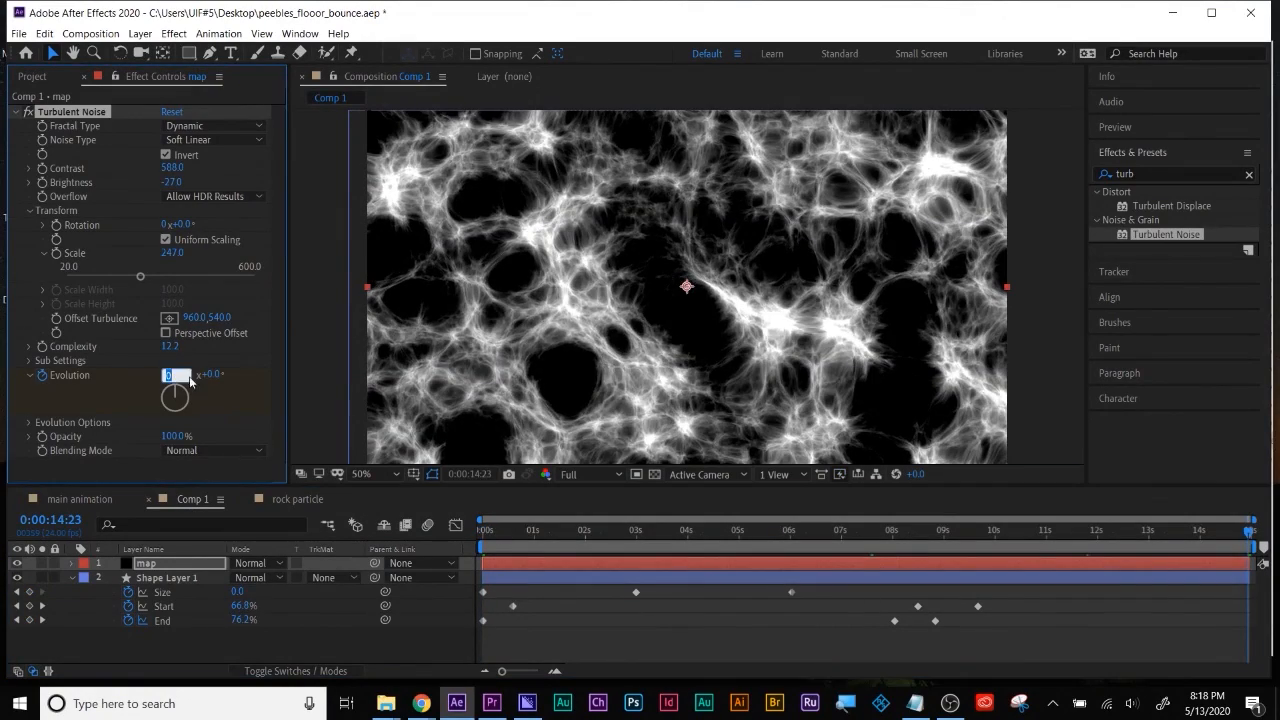
{"action": "type", "text": "5"}
{"action": "key", "text": "Return"}
{"action": "left_click_drag", "start_coordinate": [484, 531], "coordinate": [150, 501]}
Pre-compose the map layer as "MAP PC", moving all attributes into the new composition
{"action": "right_click", "coordinate": [140, 565]}
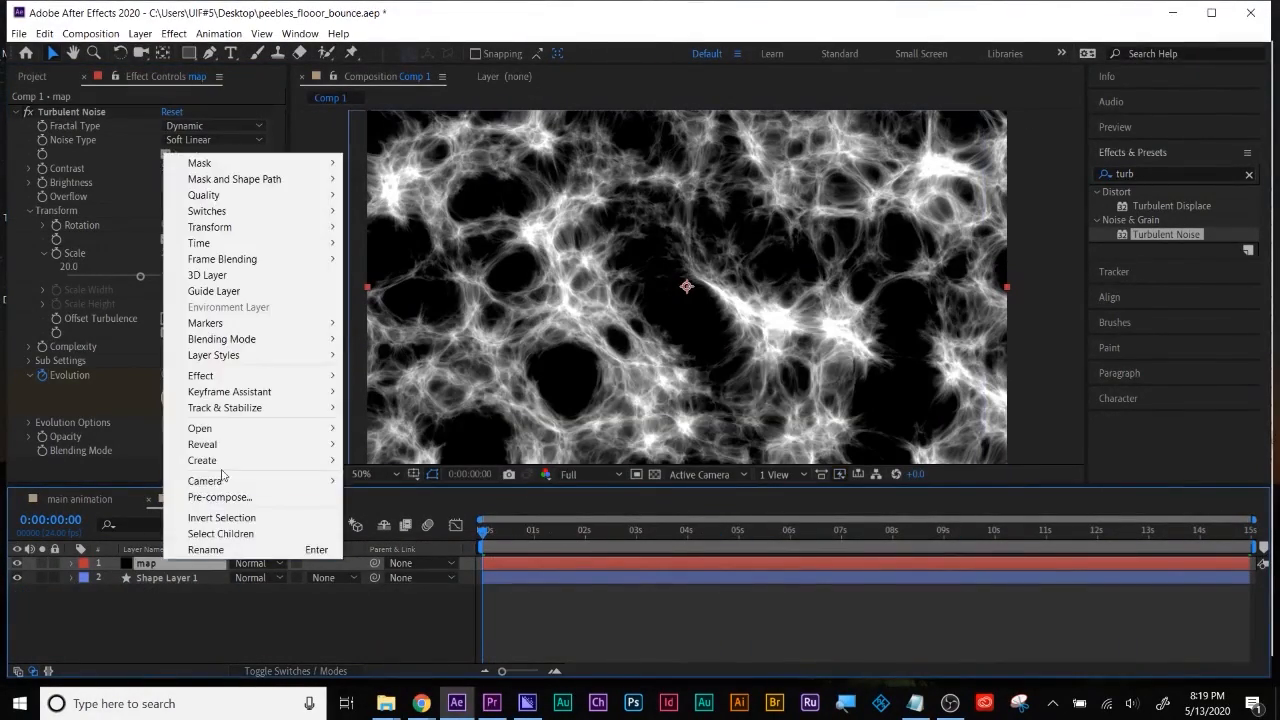
{"action": "left_click", "coordinate": [230, 483]}
{"action": "left_click", "coordinate": [494, 536]}
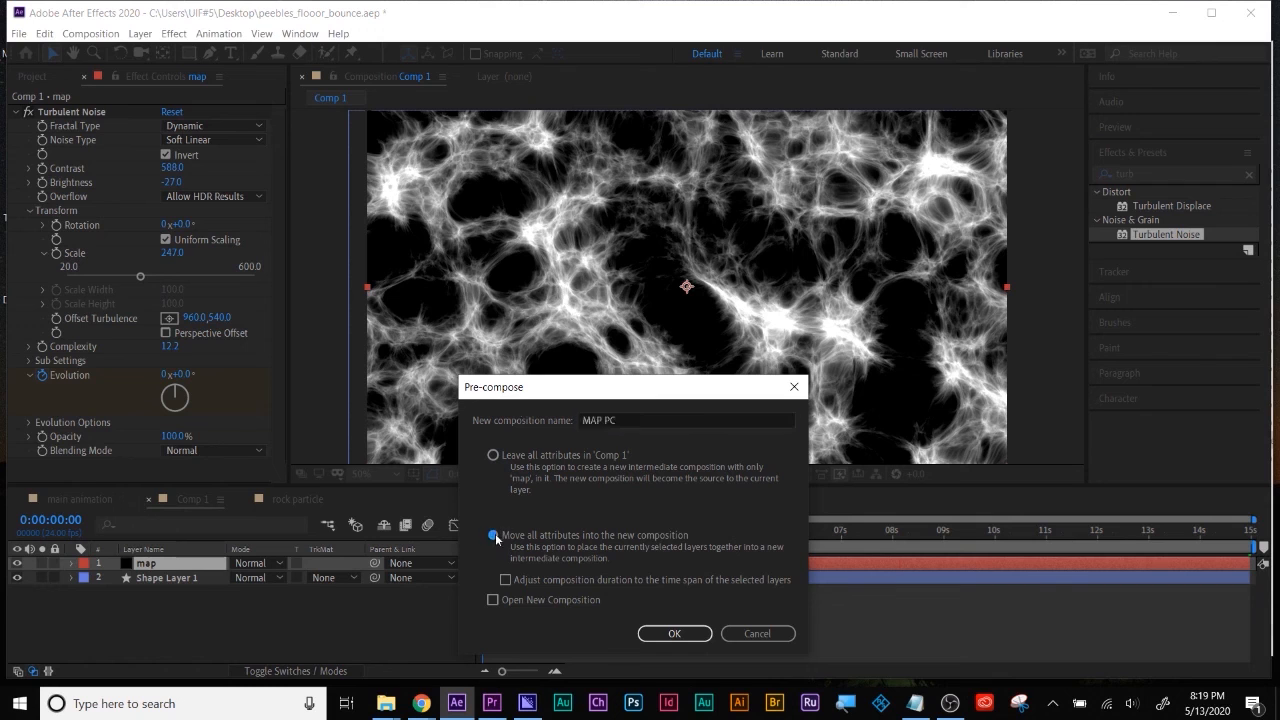
{"action": "left_click", "coordinate": [674, 633]}
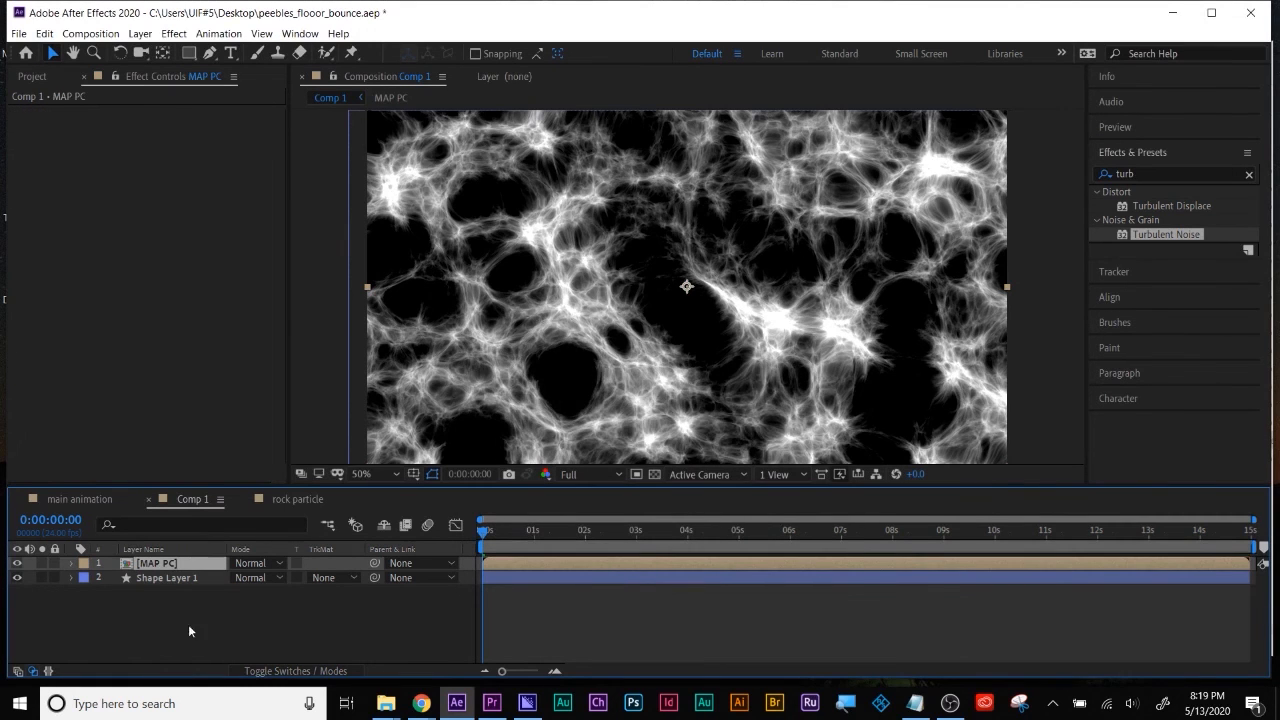
Move the MAP PC layer below Shape Layer 1 and hide it
{"action": "left_click_drag", "start_coordinate": [155, 570], "coordinate": [150, 591]}
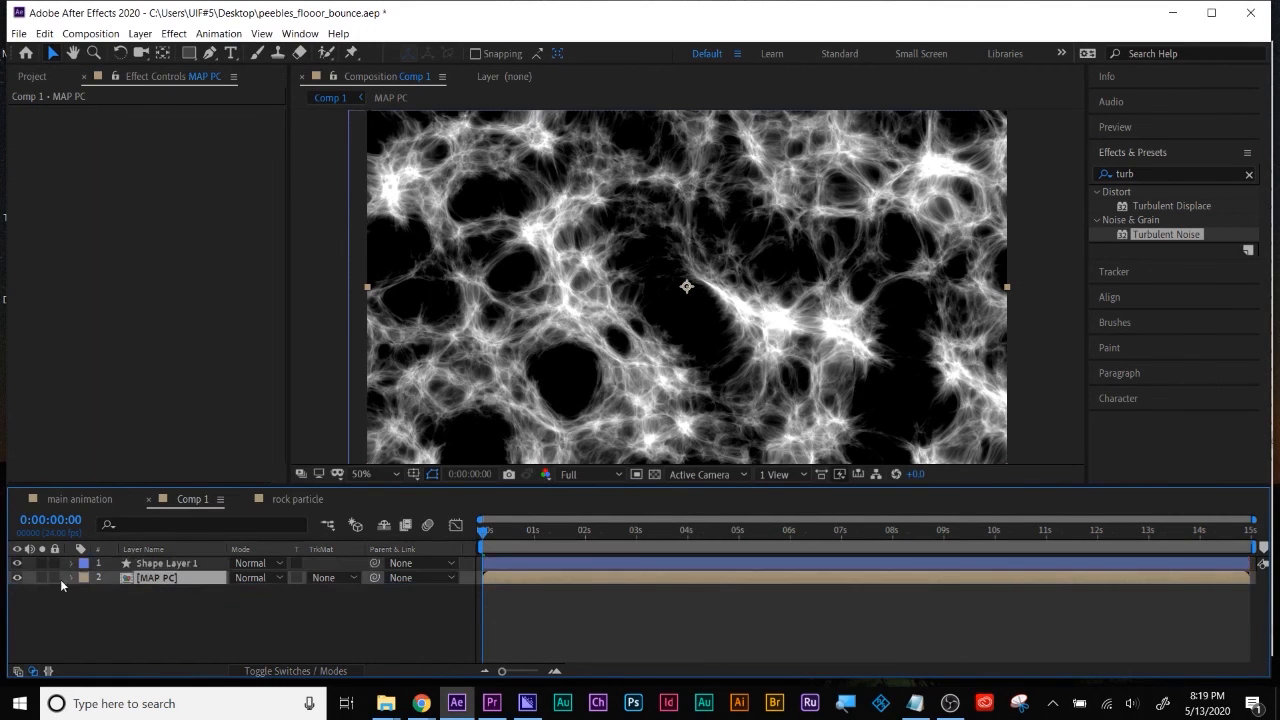
{"action": "left_click", "coordinate": [16, 578]}
Apply the Displacement Map effect to Shape Layer 1 and choose MAP PC as its displacement map layer
{"action": "left_click", "coordinate": [160, 563]}
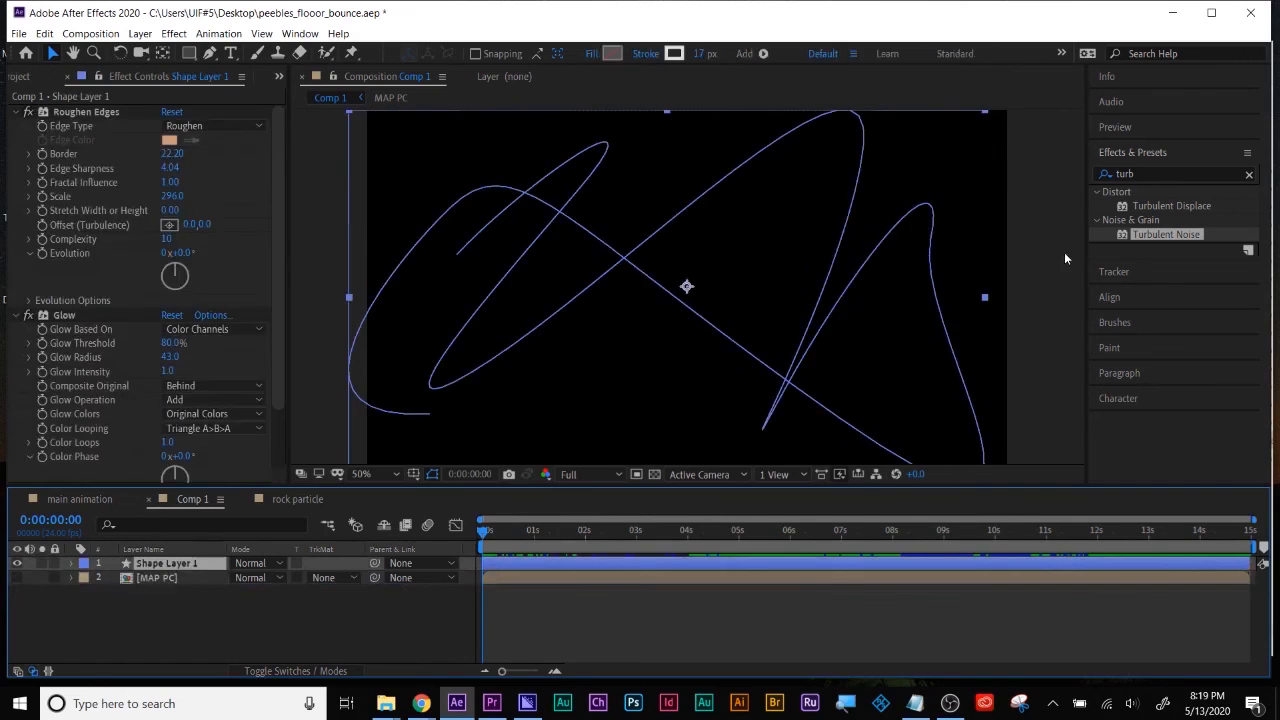
{"action": "left_click", "coordinate": [1175, 174]}
{"action": "type", "text": "disp"}
{"action": "left_click_drag", "start_coordinate": [1166, 264], "coordinate": [726, 563]}
{"action": "left_click_drag", "start_coordinate": [490, 534], "coordinate": [533, 535]}
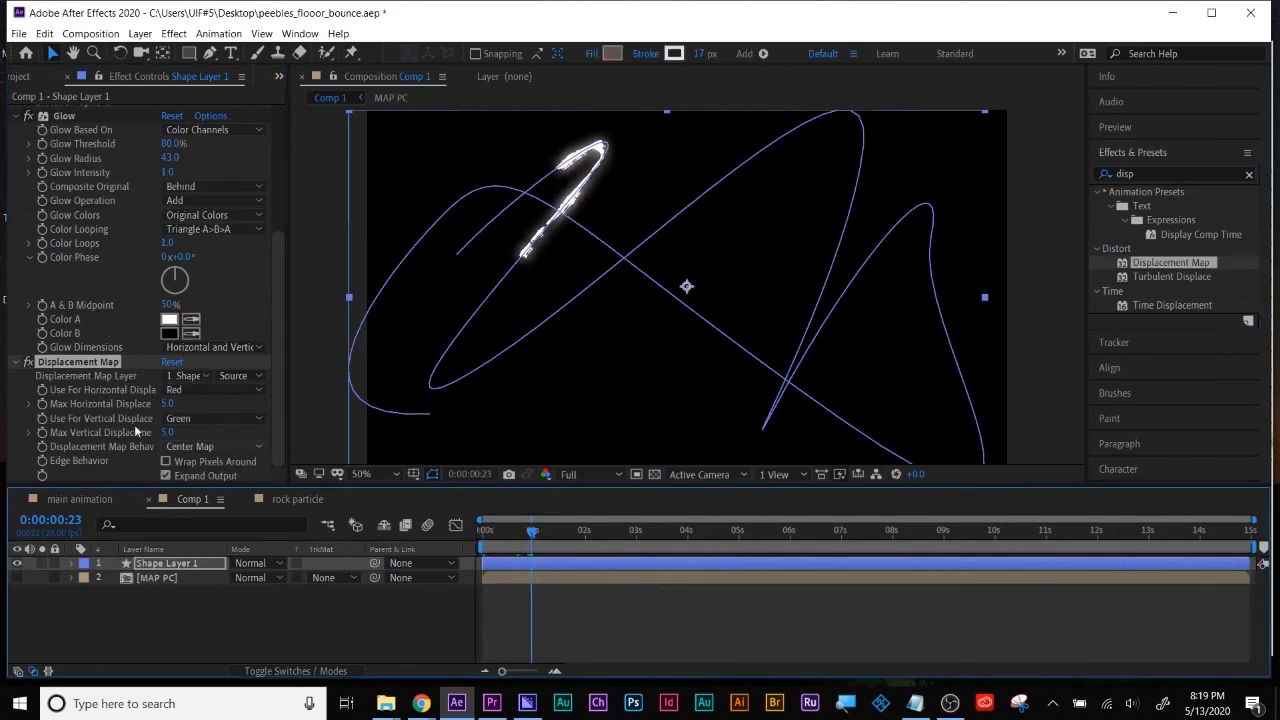
{"action": "left_click", "coordinate": [218, 375]}
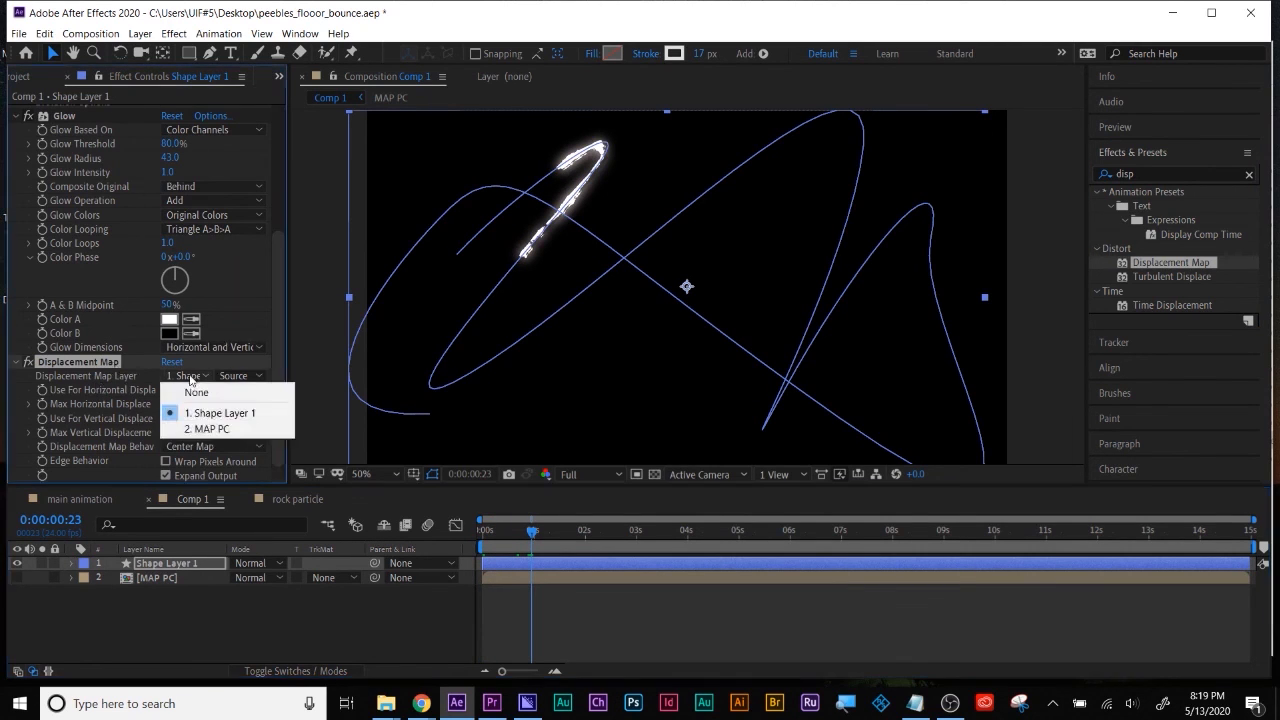
{"action": "left_click", "coordinate": [195, 427]}
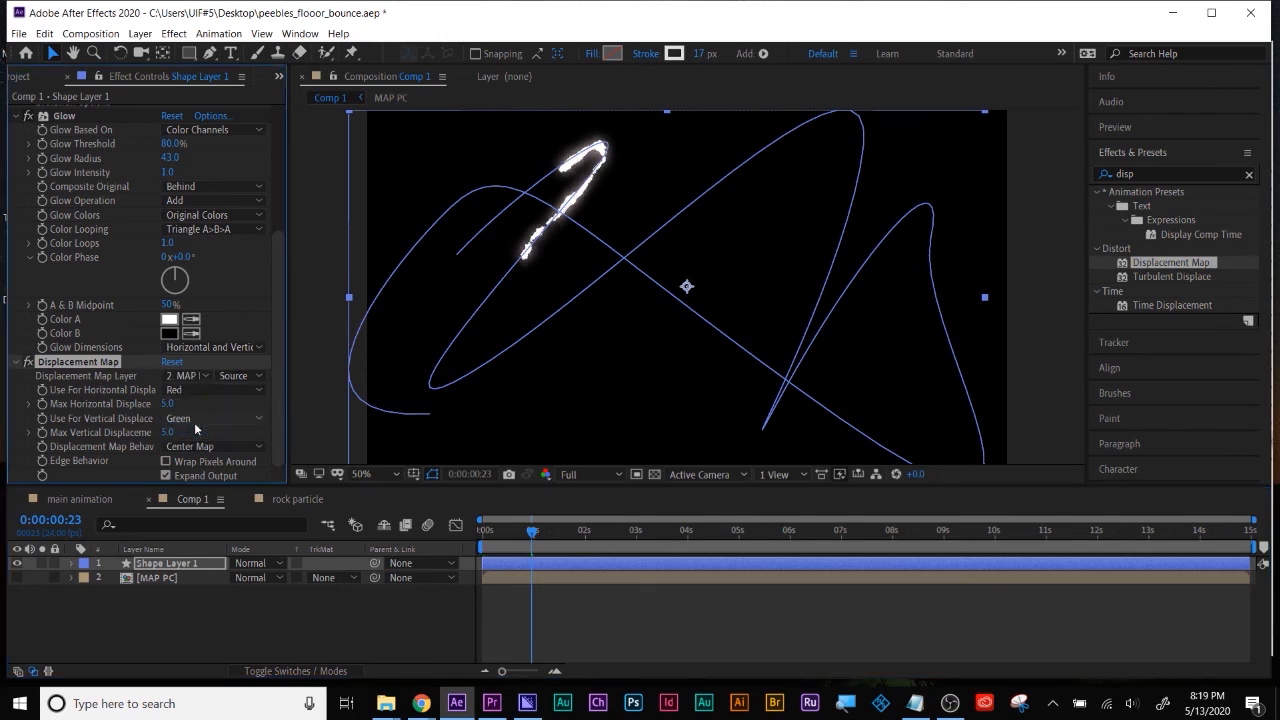
{"action": "key", "text": "space"}
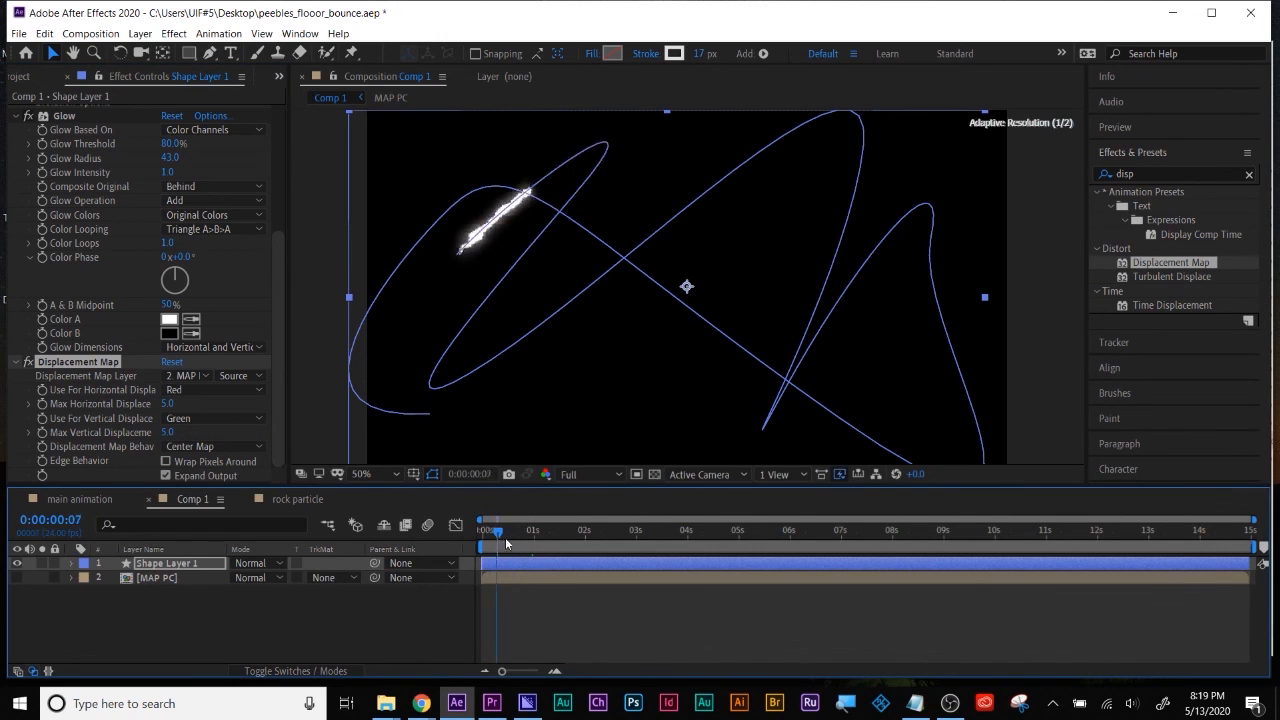
Set the maximum horizontal displacement to 22 and the maximum vertical displacement to 28, and preview from the start
{"action": "left_click_drag", "start_coordinate": [167, 404], "coordinate": [184, 432]}
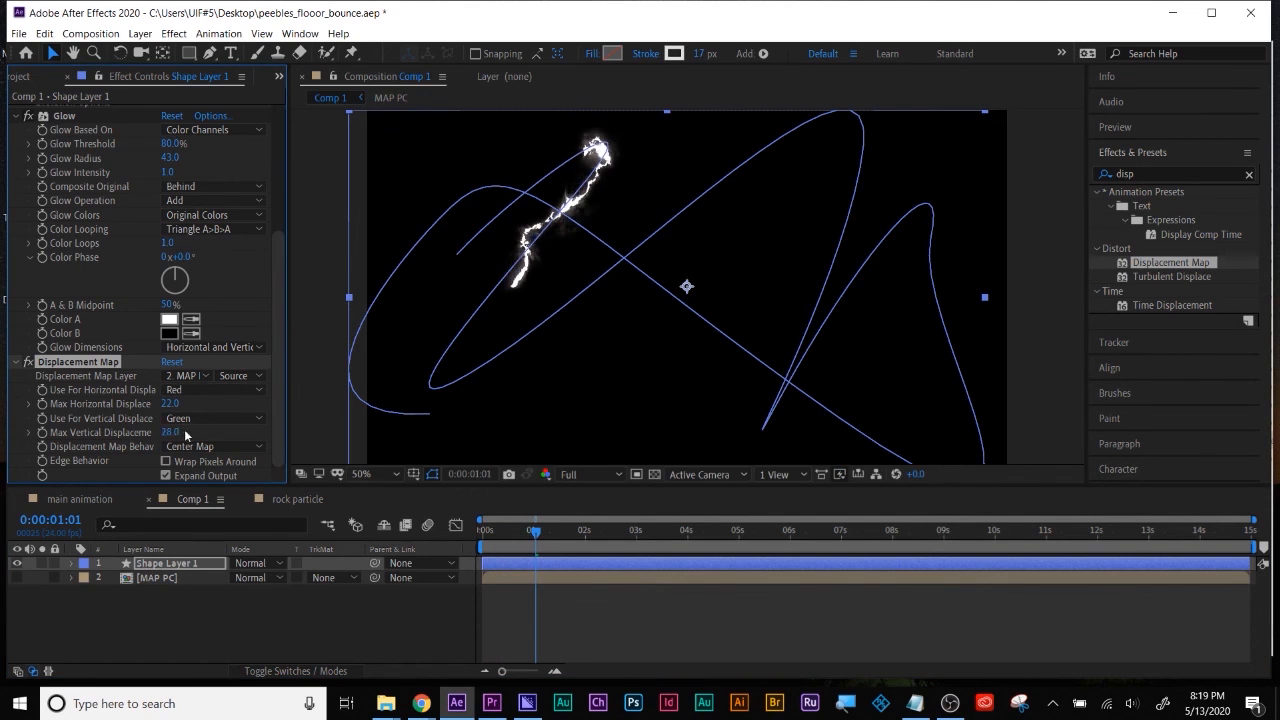
{"action": "left_click", "coordinate": [440, 536]}
{"action": "key", "text": "space"}
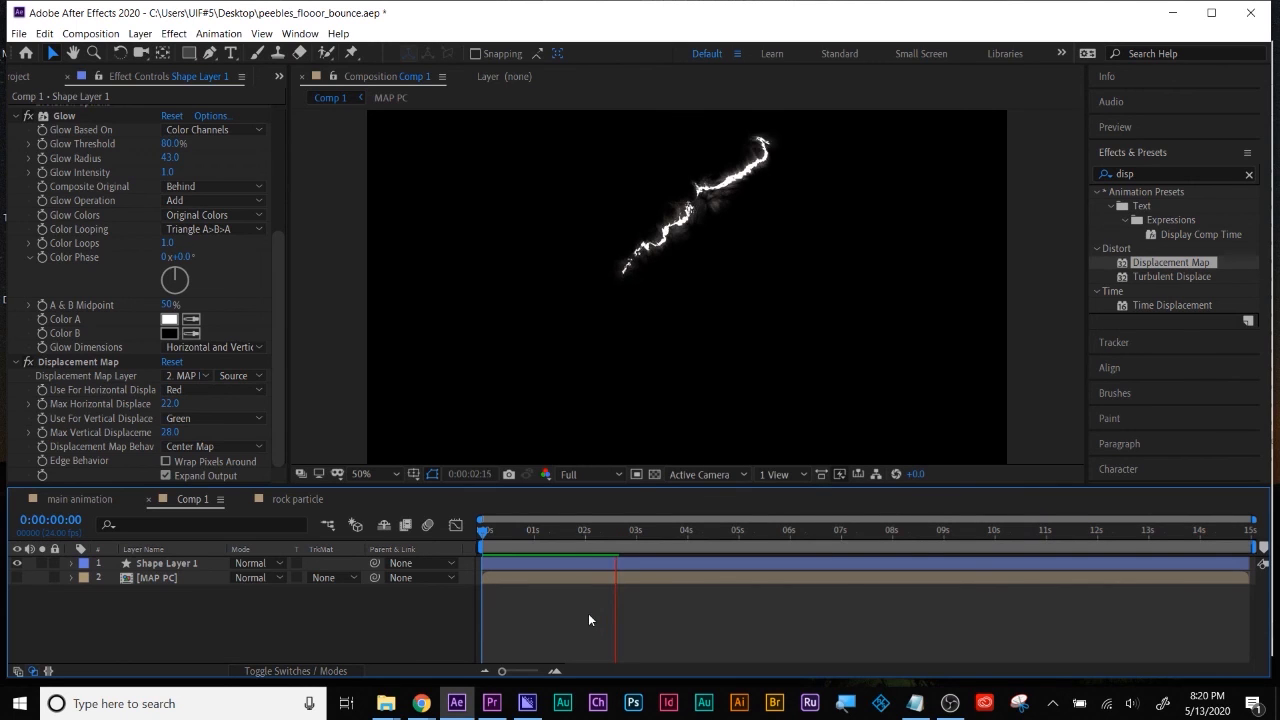
{"action": "scroll", "coordinate": [257, 274], "scroll_direction": "up", "scroll_amount": 5}
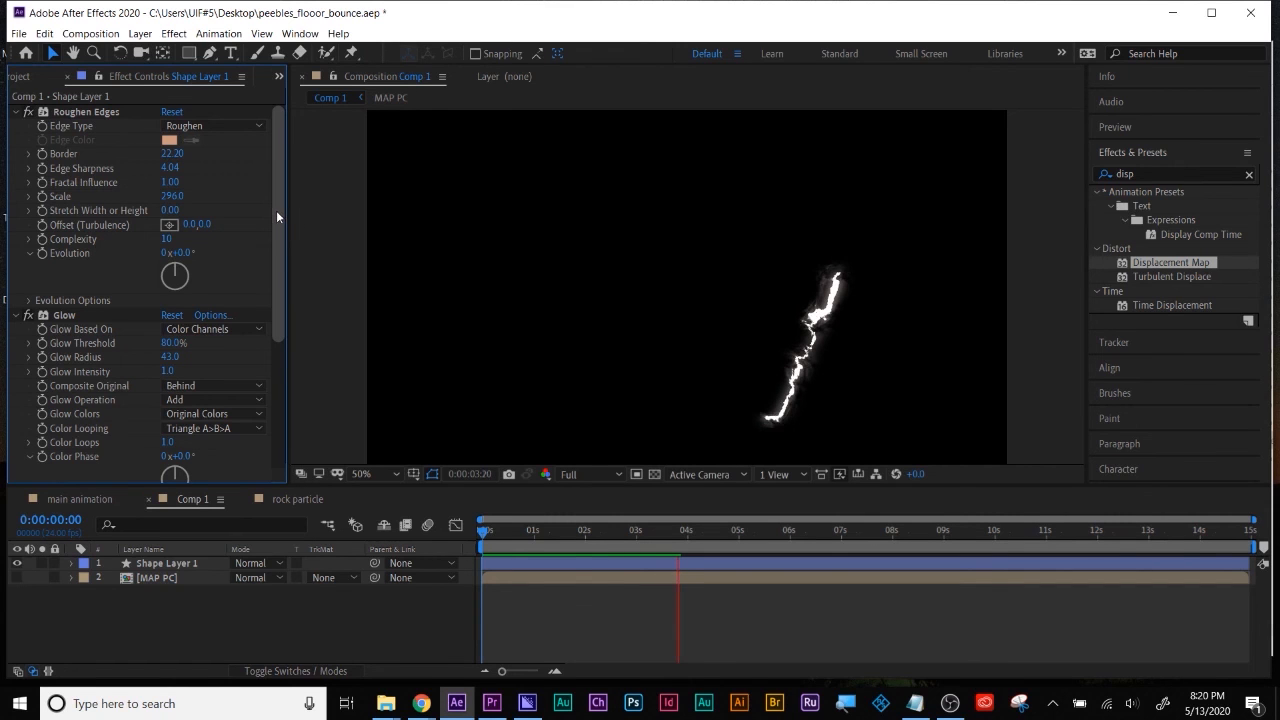
{"action": "left_click_drag", "start_coordinate": [276, 210], "coordinate": [283, 328]}
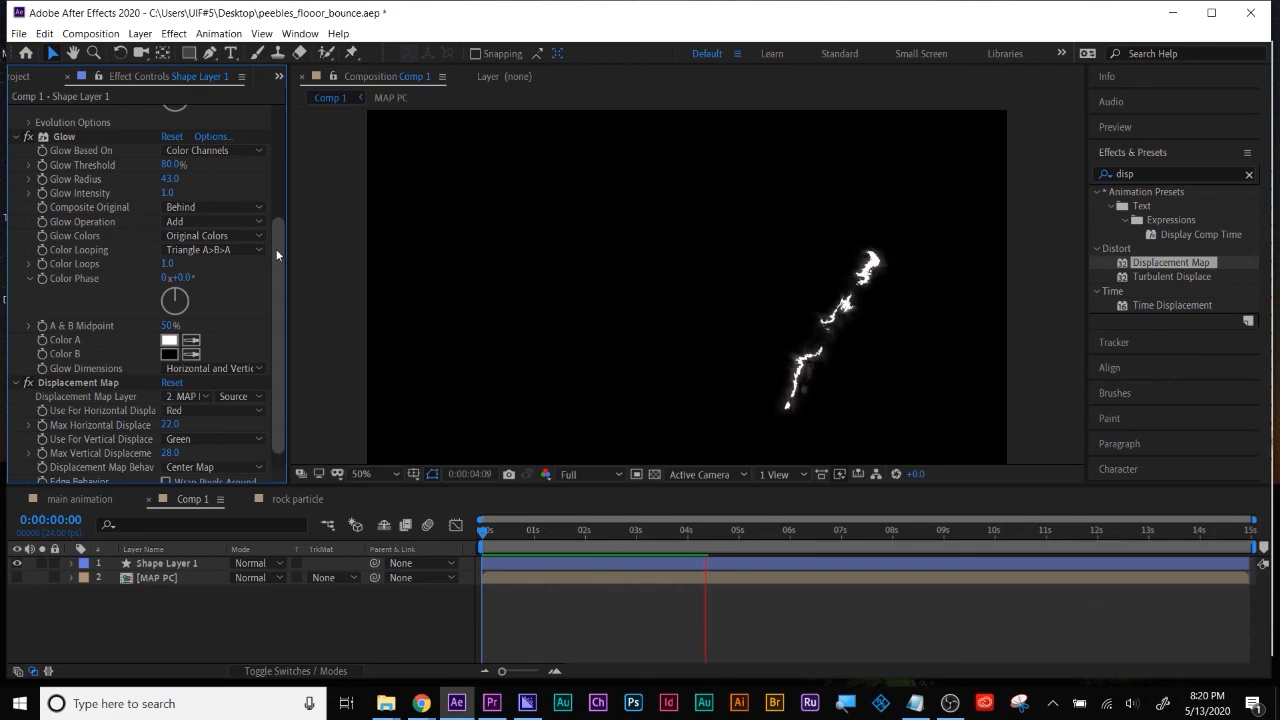
{"action": "scroll", "coordinate": [277, 255], "scroll_direction": "down", "scroll_amount": 1}
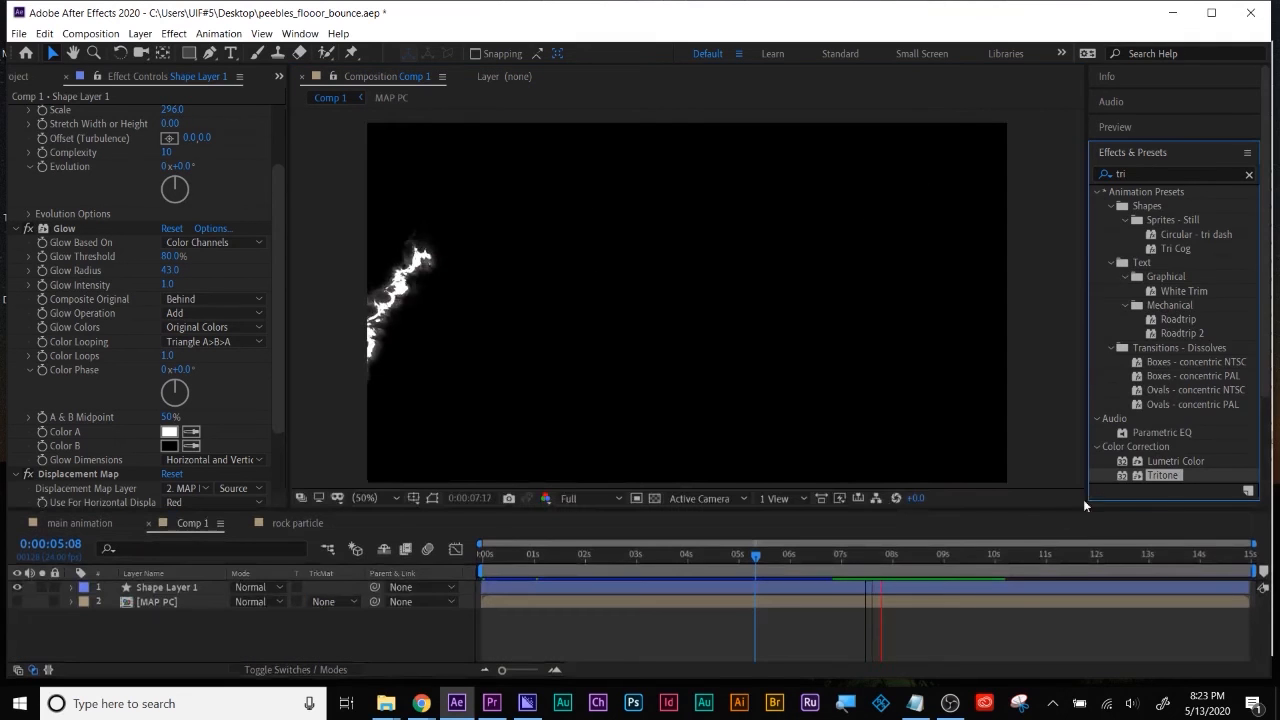
Apply the Tritone effect to Shape Layer 1 and set its highlights colour to cyan 00FFDD
{"action": "left_click_drag", "start_coordinate": [1150, 478], "coordinate": [1013, 590]}
{"action": "left_click", "coordinate": [169, 457]}
{"action": "left_click", "coordinate": [268, 302]}
{"action": "left_click_drag", "start_coordinate": [273, 307], "coordinate": [272, 315]}
{"action": "left_click_drag", "start_coordinate": [250, 214], "coordinate": [256, 203]}
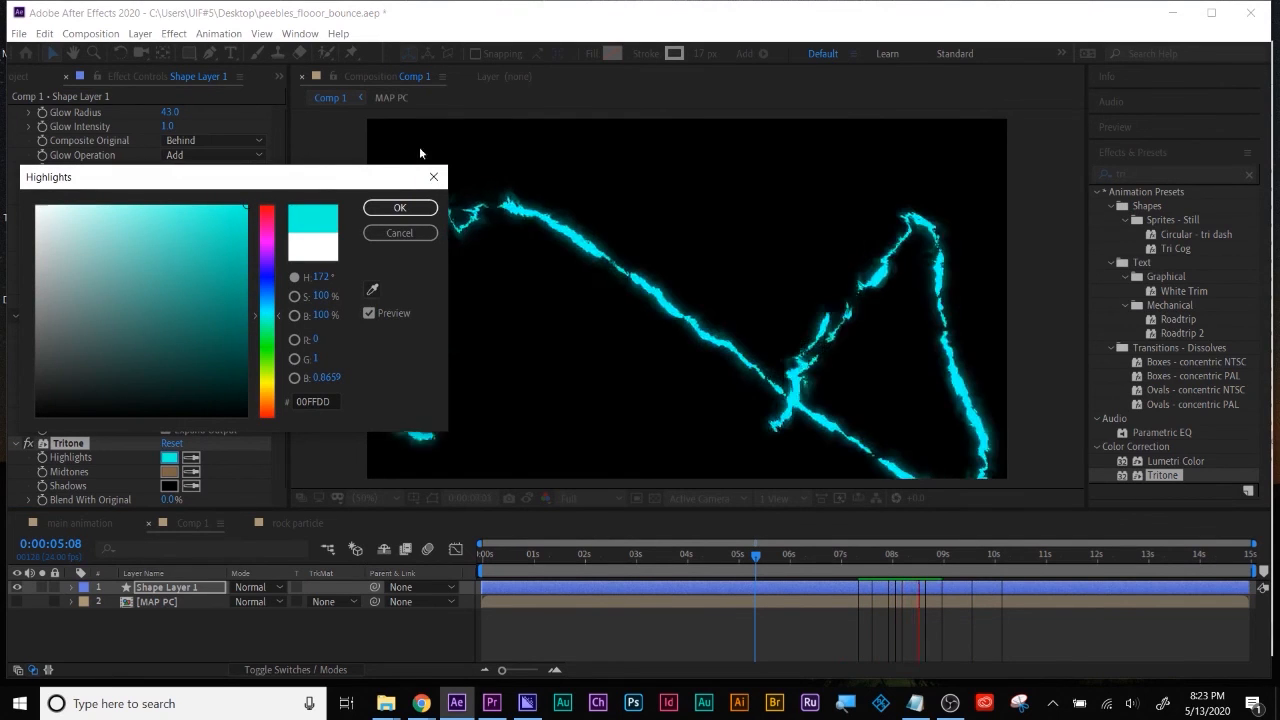
{"action": "left_click", "coordinate": [399, 207]}
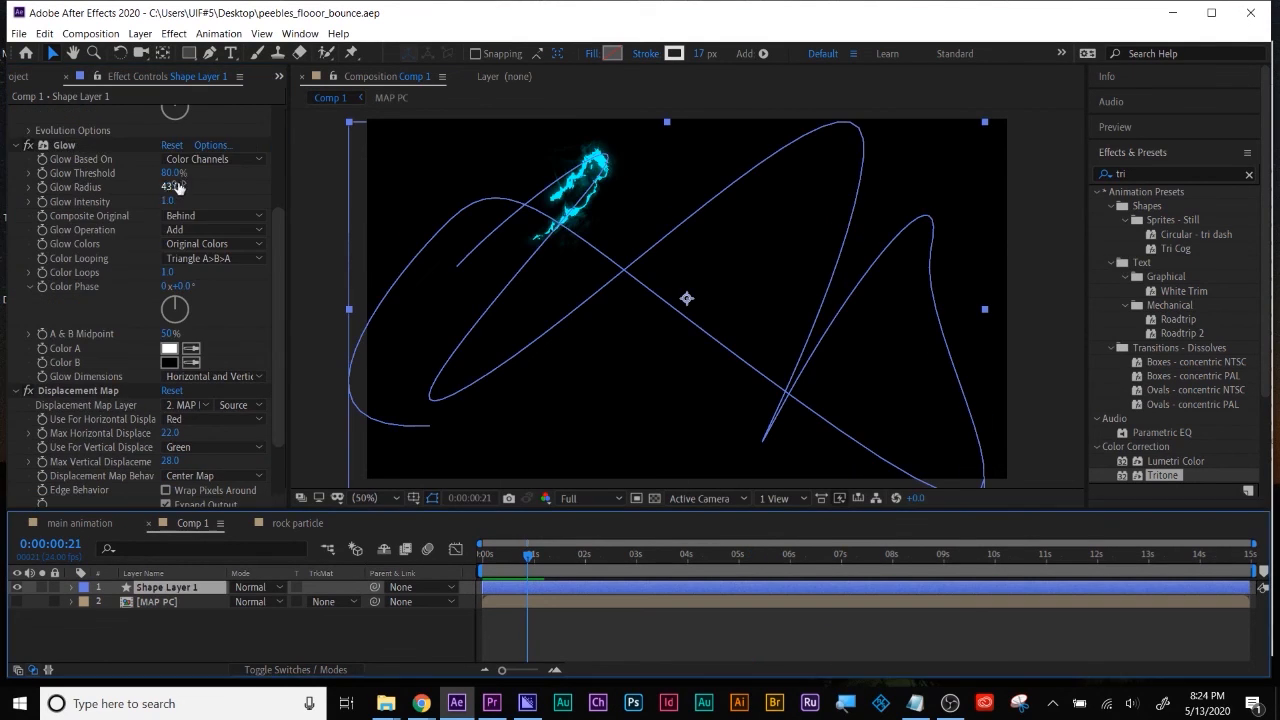
Set the Glow effect's radius to 67 and threshold to 62%, hide the shape path overlay, and move the current time to 0:00:07:09
{"action": "left_click_drag", "start_coordinate": [175, 187], "coordinate": [137, 177]}
{"action": "left_click", "coordinate": [432, 498]}
{"action": "left_click_drag", "start_coordinate": [529, 555], "coordinate": [860, 556]}
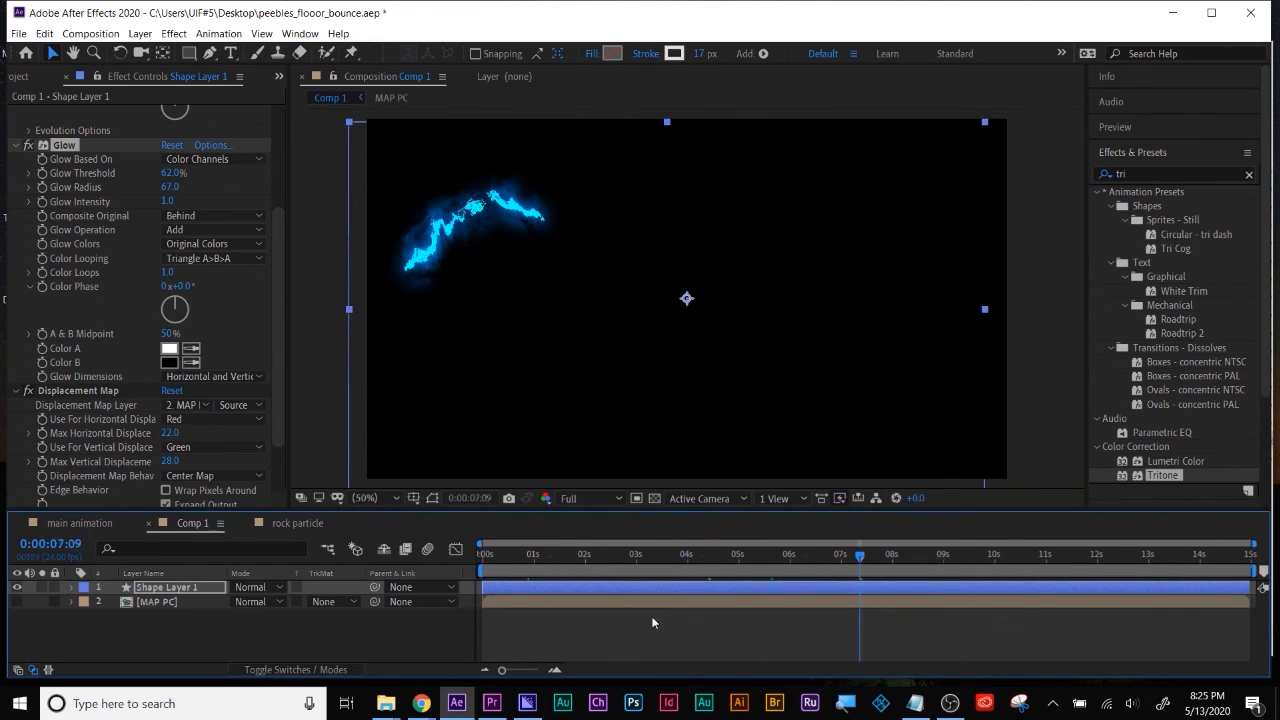
Collapse the effects on Shape Layer 1 and duplicate the Glow effect
{"action": "left_click", "coordinate": [16, 146]}
{"action": "left_click", "coordinate": [16, 316]}
{"action": "left_click", "coordinate": [16, 344]}
{"action": "left_click", "coordinate": [16, 112]}
{"action": "left_click", "coordinate": [67, 127]}
{"action": "key", "text": "ctrl+d"}
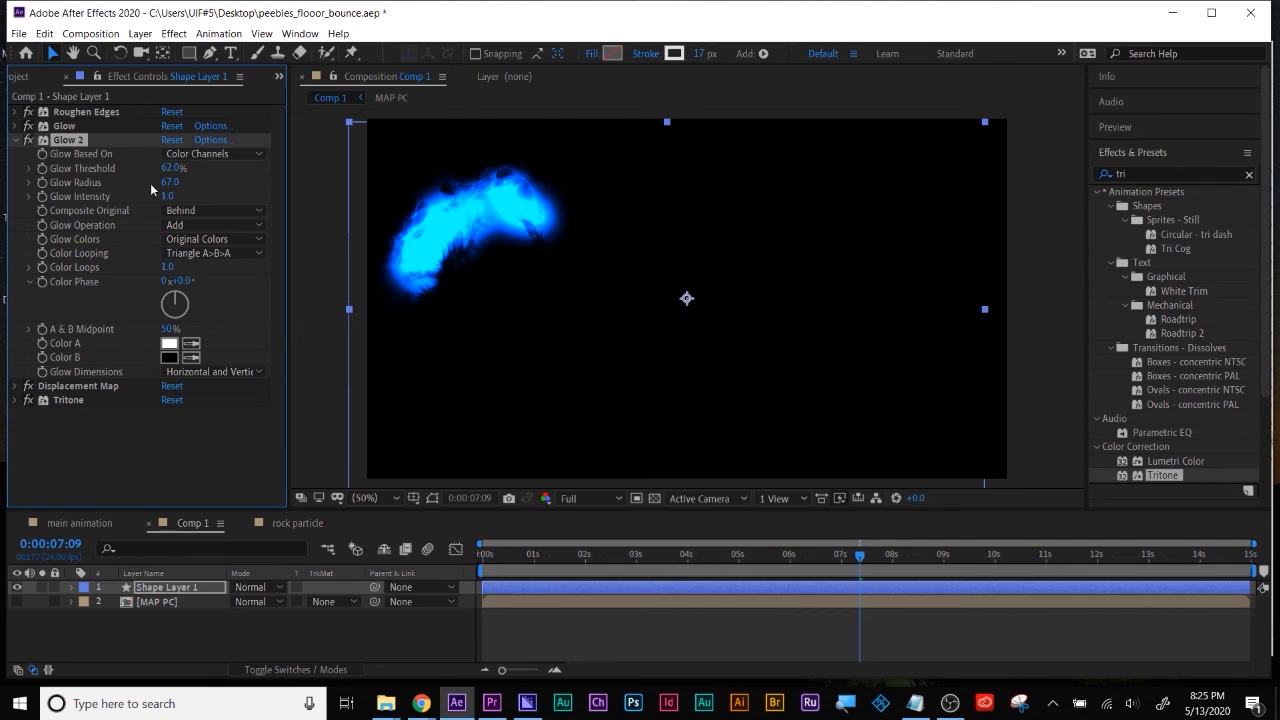
Set the duplicated Glow 2 effect to threshold 63.1%, radius 272 and intensity 0.8, and check it at another time
{"action": "left_click_drag", "start_coordinate": [169, 184], "coordinate": [239, 216]}
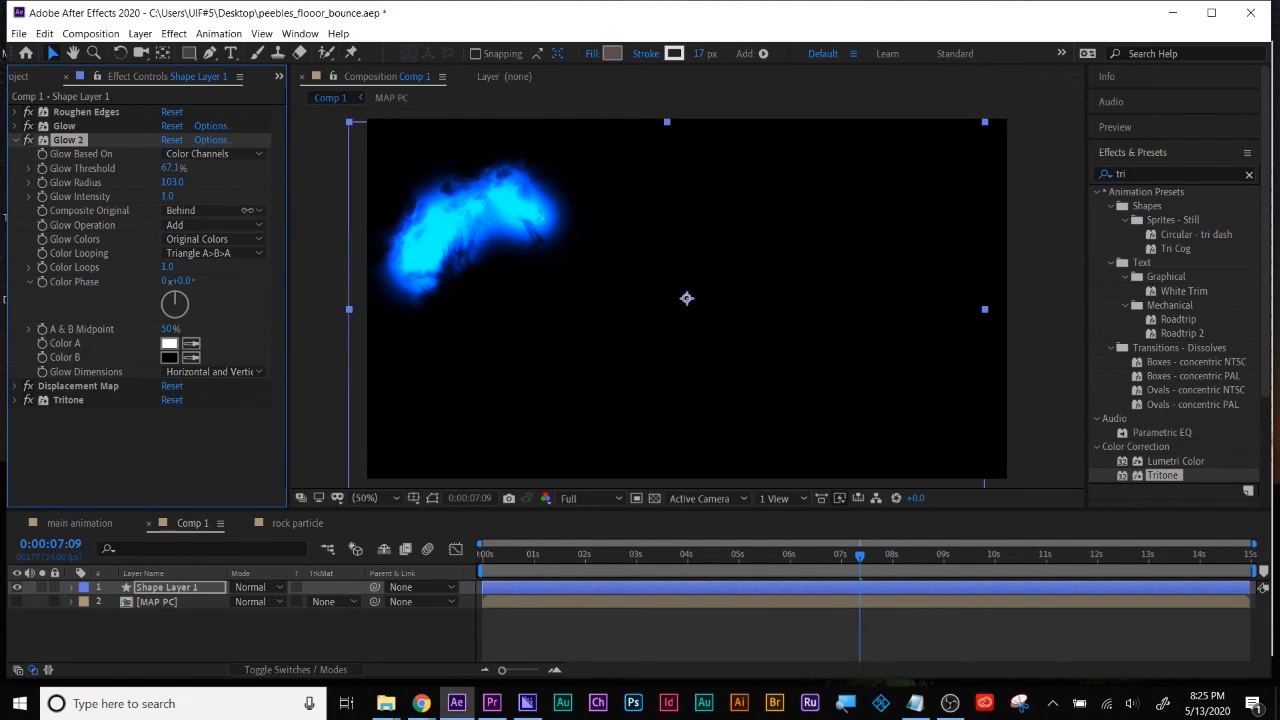
{"action": "left_click_drag", "start_coordinate": [172, 182], "coordinate": [310, 163]}
{"action": "left_click", "coordinate": [757, 553]}
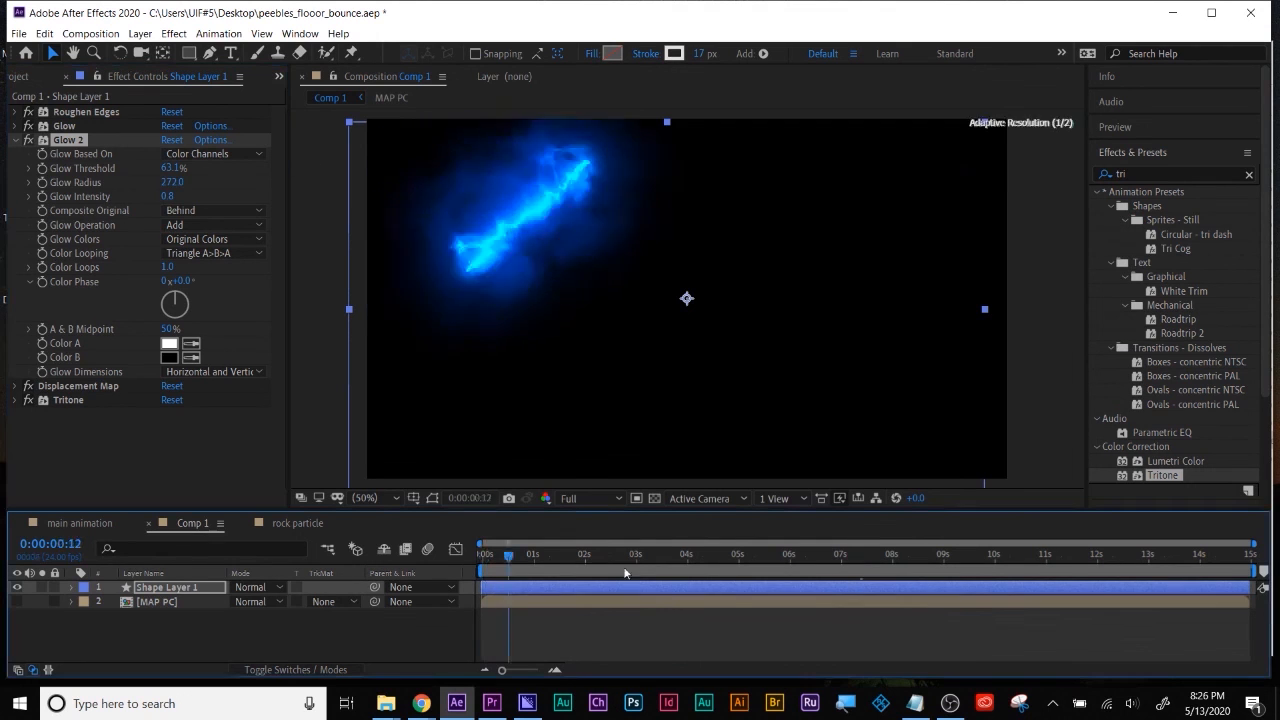
{"action": "left_click", "coordinate": [919, 557]}
{"action": "left_click_drag", "start_coordinate": [170, 169], "coordinate": [168, 196]}
{"action": "key", "text": "ctrl+z"}
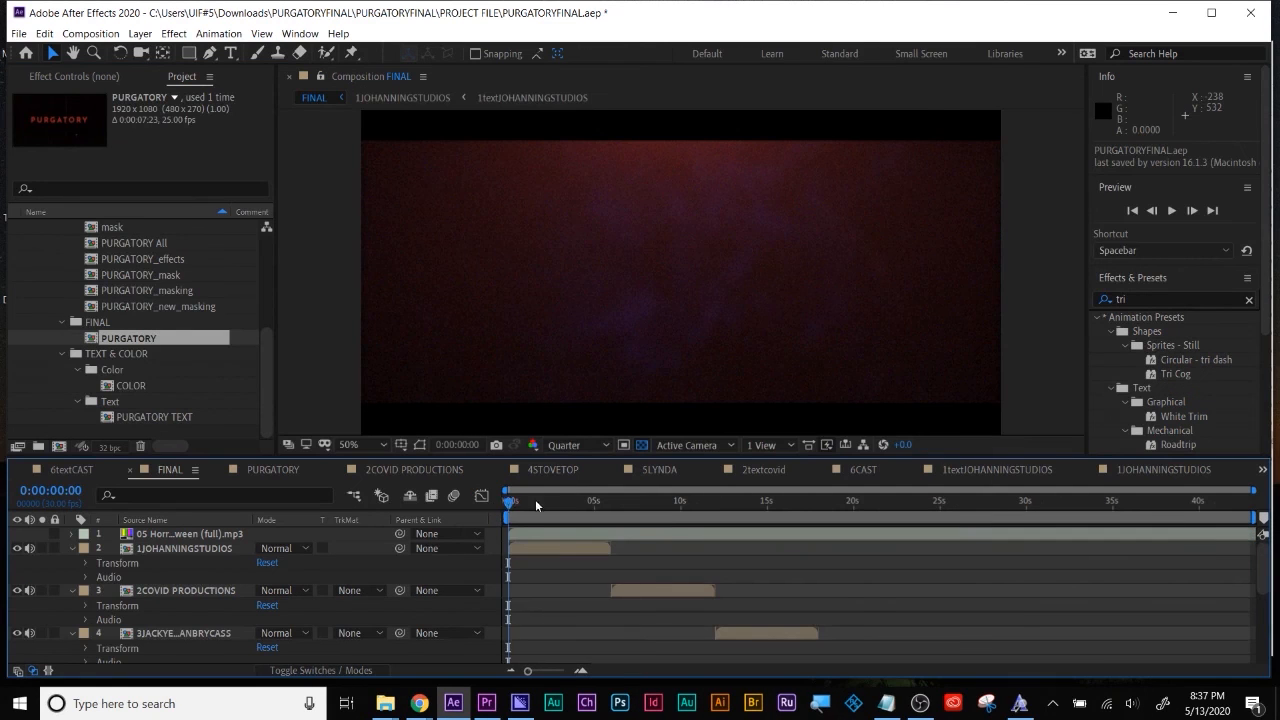
Scrub through the FINAL composition of the PURGATORYFINAL project to review its opening titles and the cast credits at 0:00:31:18
{"action": "left_click_drag", "start_coordinate": [536, 506], "coordinate": [586, 508]}
{"action": "left_click", "coordinate": [588, 447]}
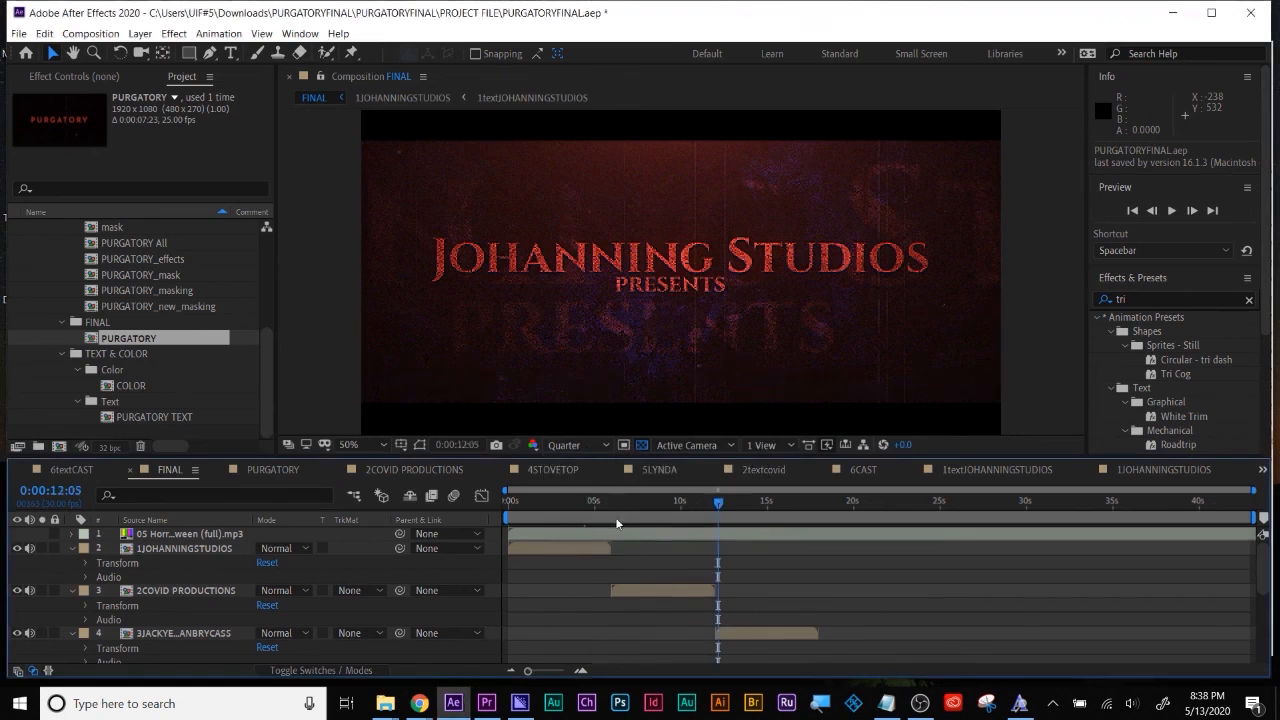
{"action": "left_click_drag", "start_coordinate": [640, 505], "coordinate": [466, 528]}
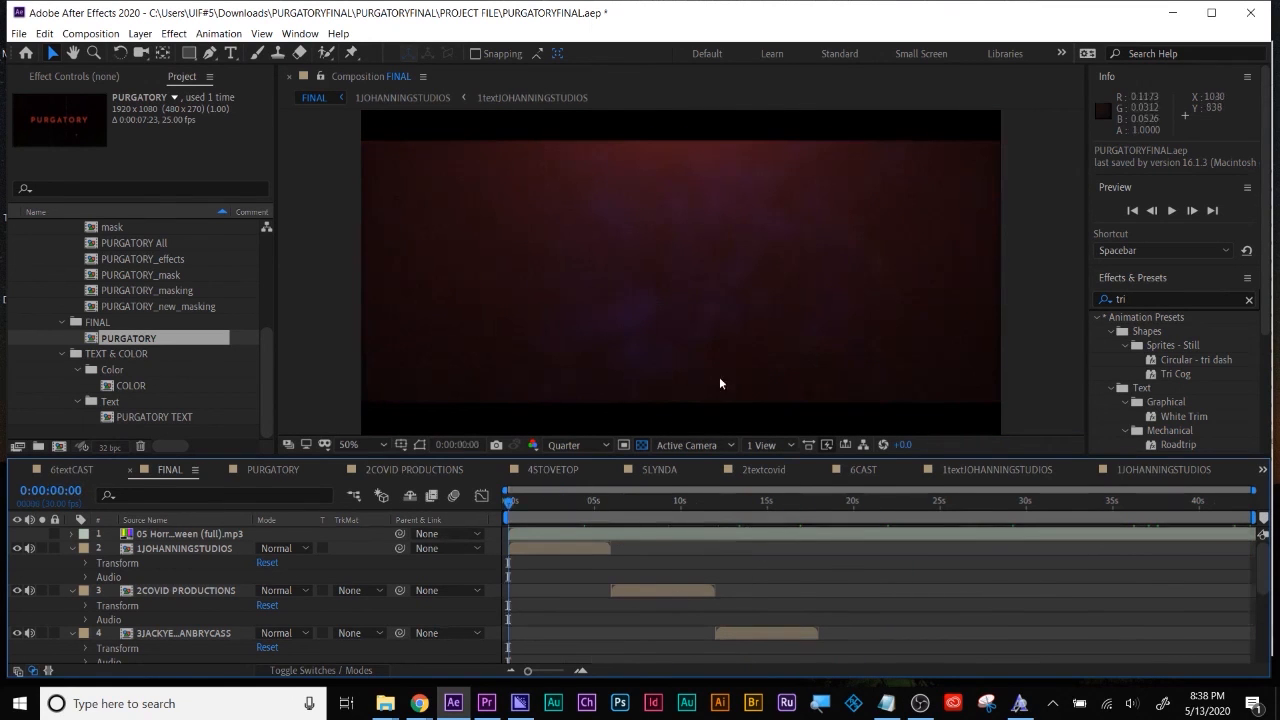
{"action": "left_click", "coordinate": [1054, 512]}
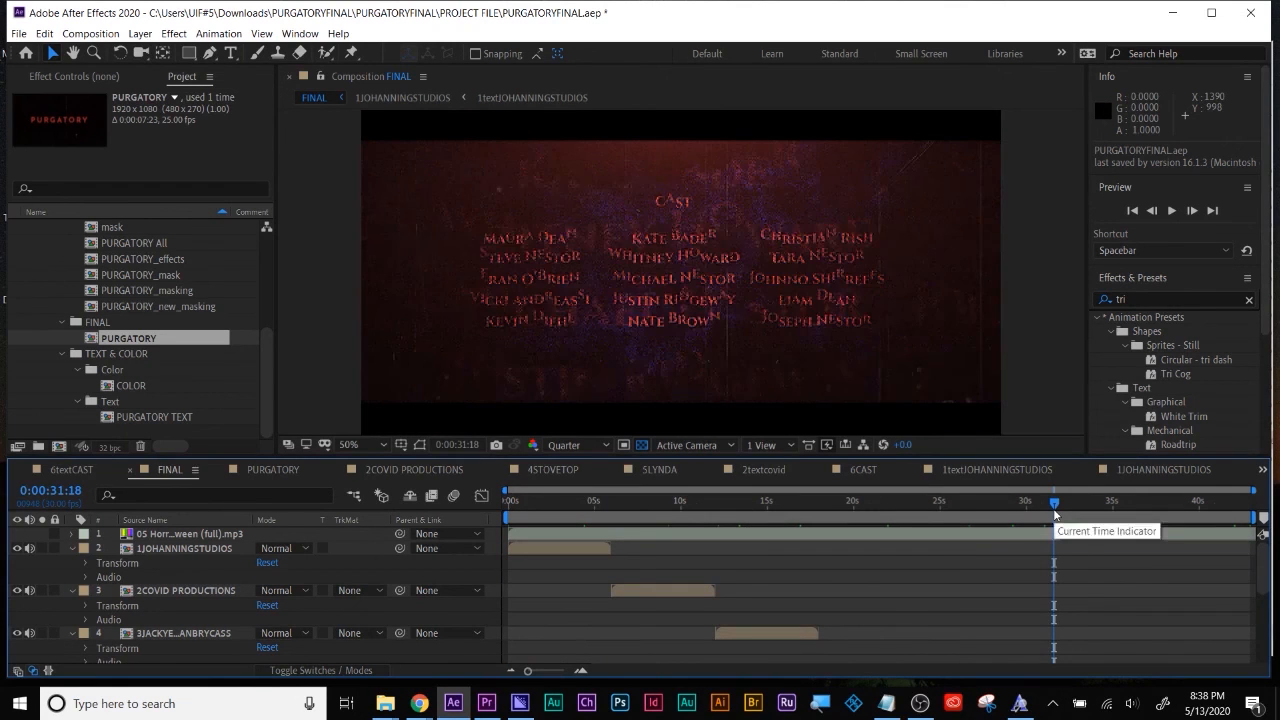